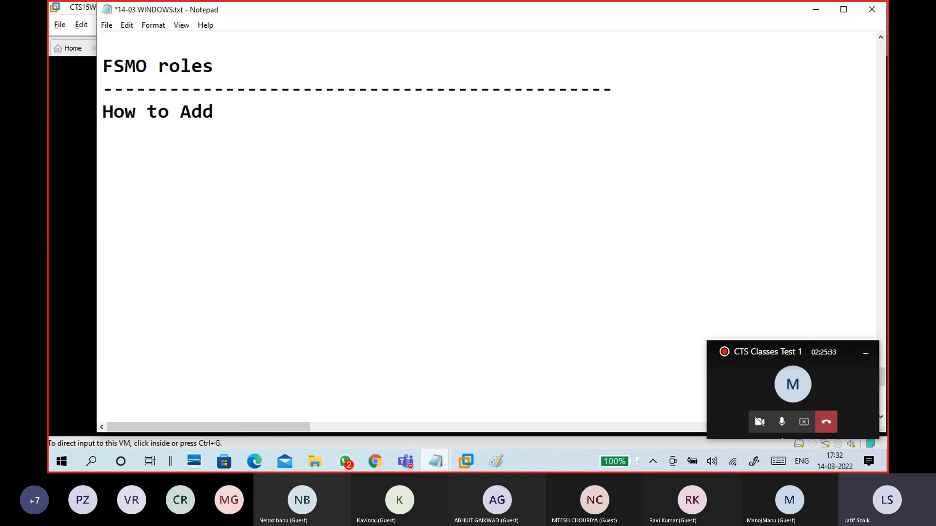
Step: Finish the heading 'to Add computer to Domain' and start a new line below it
{"action": "type", "text": "computer to Domain"}
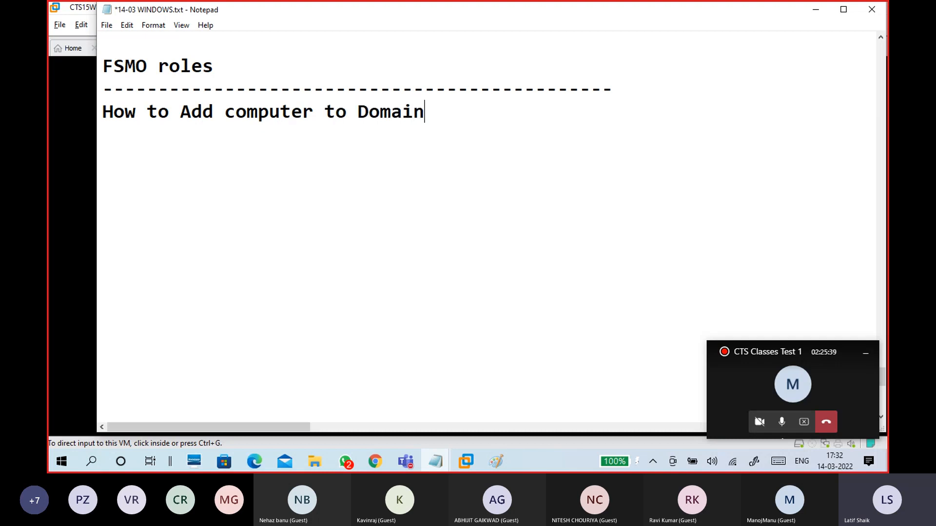
{"action": "key", "text": "Return"}
{"action": "key", "text": "Return"}
{"action": "left_click", "coordinate": [228, 112]}
{"action": "left_click", "coordinate": [206, 134]}
{"action": "left_click_drag", "start_coordinate": [123, 136], "coordinate": [99, 113]}
{"action": "left_click", "coordinate": [183, 179]}
{"action": "type", "text": "COmpu"}
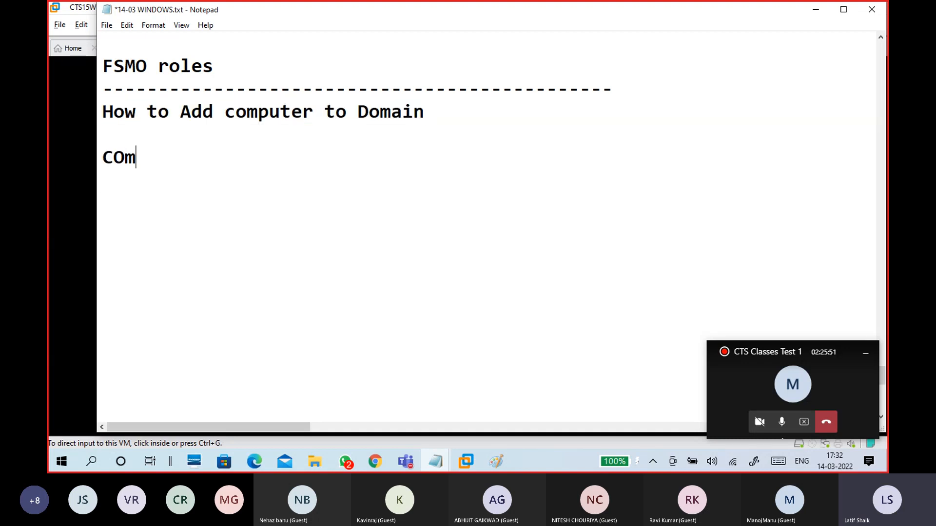
{"action": "key", "text": "BackSpace"}
{"action": "key", "text": "BackSpace"}
{"action": "key", "text": "BackSpace"}
{"action": "key", "text": "BackSpace"}
{"action": "key", "text": "BackSpace"}
{"action": "type", "text": "Client"}
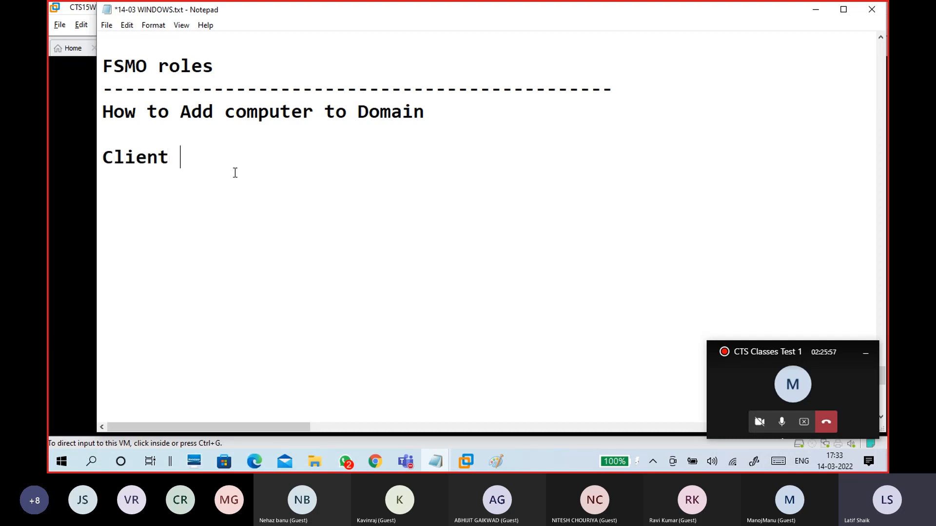
Step: Insert 'Client' before 'computer' in the heading and begin the line 'Winc1 is in workgroup: '
{"action": "left_click", "coordinate": [225, 108]}
{"action": "type", "text": "Client"}
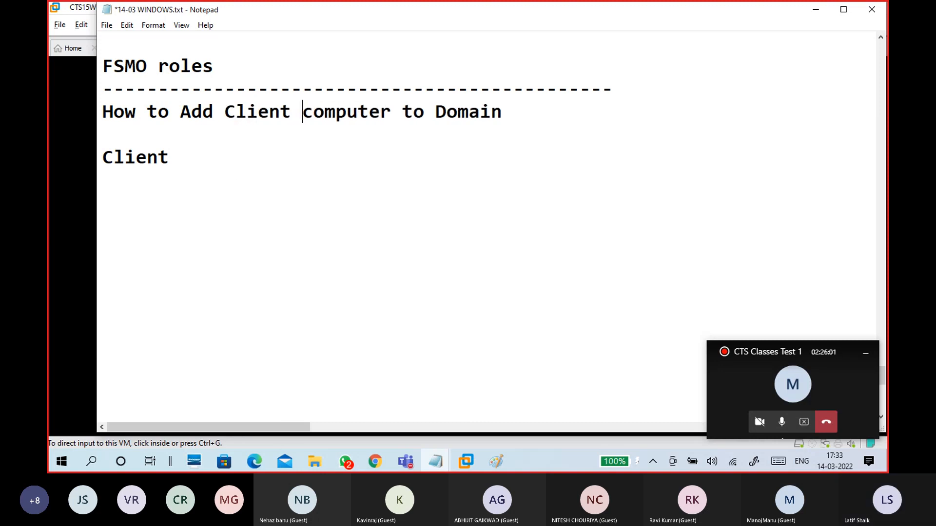
{"action": "left_click", "coordinate": [197, 151]}
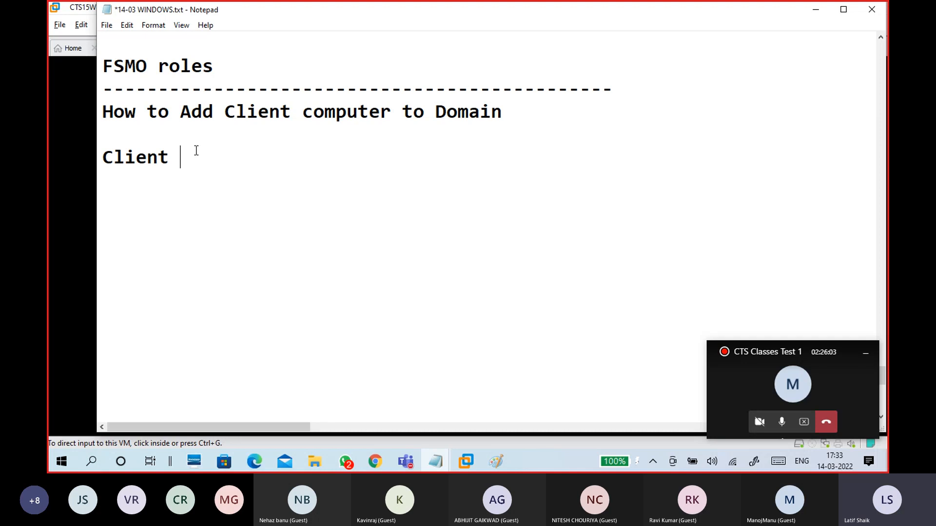
{"action": "key", "text": "BackSpace"}
{"action": "key", "text": "BackSpace"}
{"action": "key", "text": "BackSpace"}
{"action": "key", "text": "BackSpace"}
{"action": "key", "text": "BackSpace"}
{"action": "key", "text": "BackSpace"}
{"action": "key", "text": "BackSpace"}
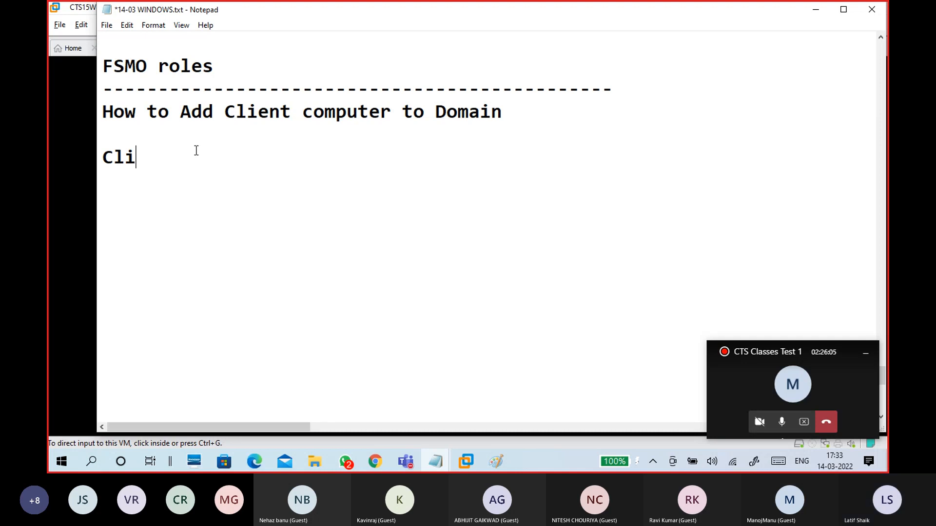
{"action": "type", "text": "Wi"}
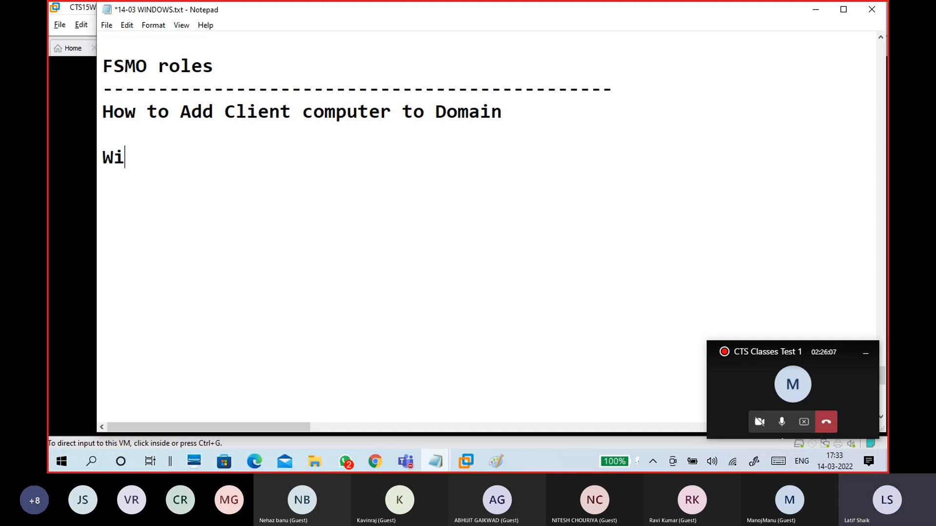
{"action": "type", "text": "nc1 is in"}
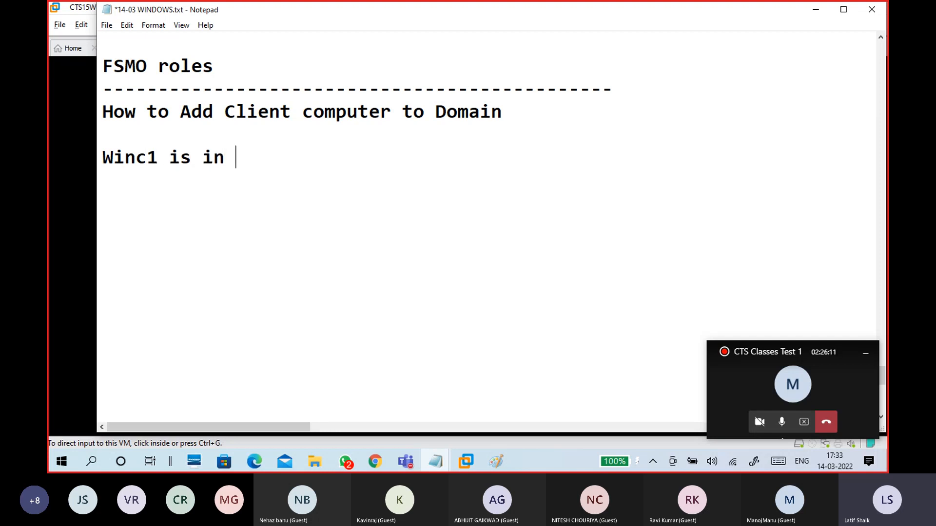
{"action": "type", "text": " workgroup"}
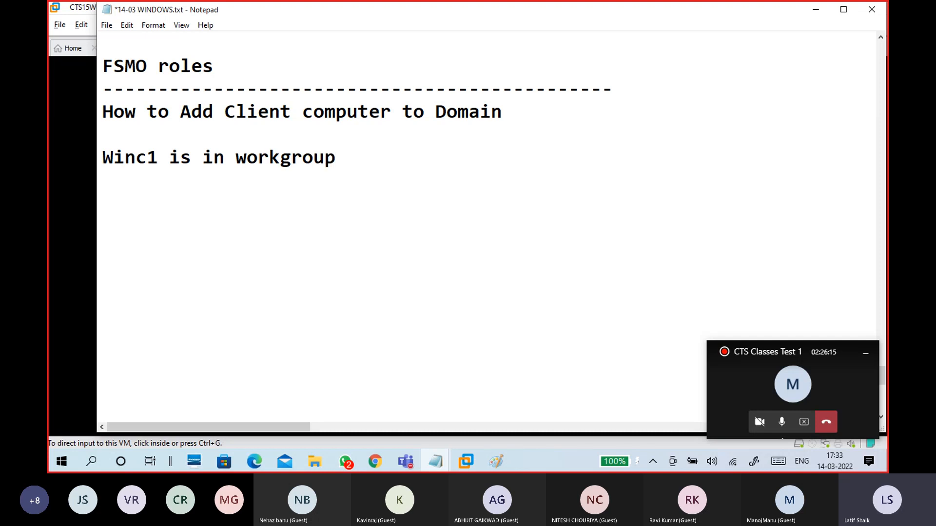
{"action": "type", "text": ": men"}
Step: Finish the Winc1 line with 'member of Workgroup'
{"action": "key", "text": "BackSpace"}
{"action": "type", "text": "me"}
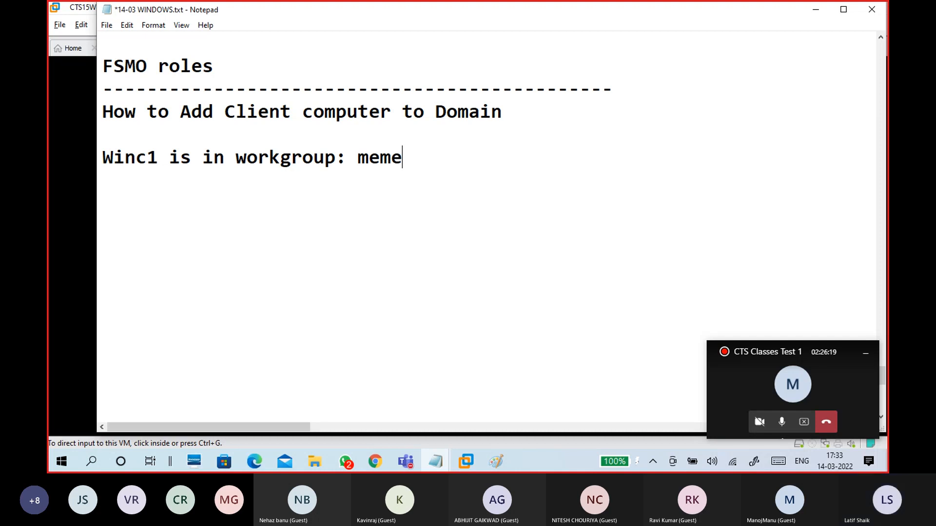
{"action": "type", "text": "r"}
{"action": "key", "text": "BackSpace"}
{"action": "key", "text": "BackSpace"}
{"action": "key", "text": "BackSpace"}
{"action": "type", "text": "mber of Ww"}
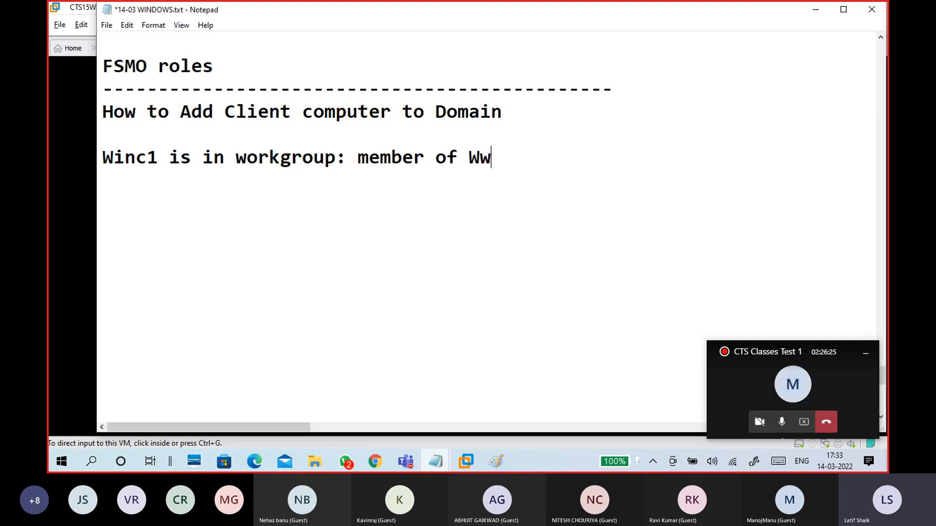
{"action": "key", "text": "BackSpace"}
{"action": "type", "text": "orkgroup"}
Step: Add an indented line '-change member of domain:domain1.com'
{"action": "key", "text": "Return"}
{"action": "key", "text": "BackSpace"}
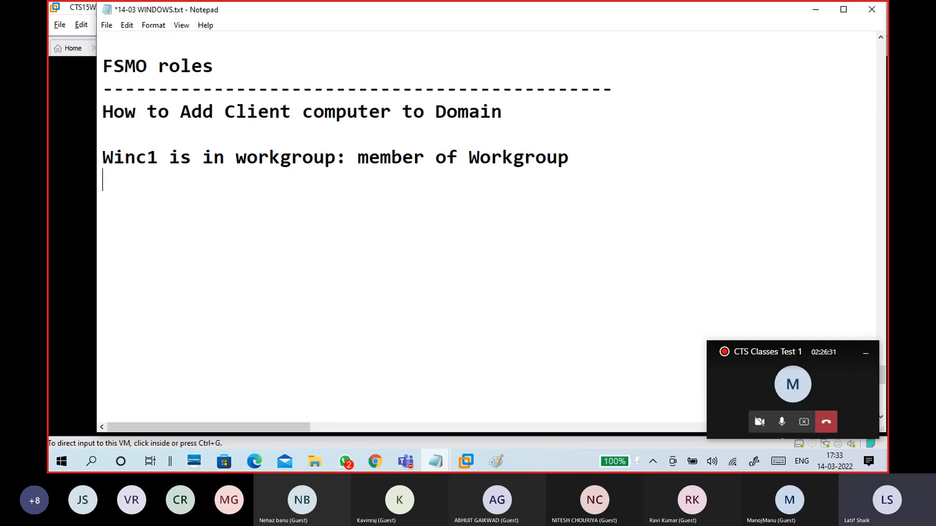
{"action": "key", "text": "Tab"}
{"action": "type", "text": "-change "}
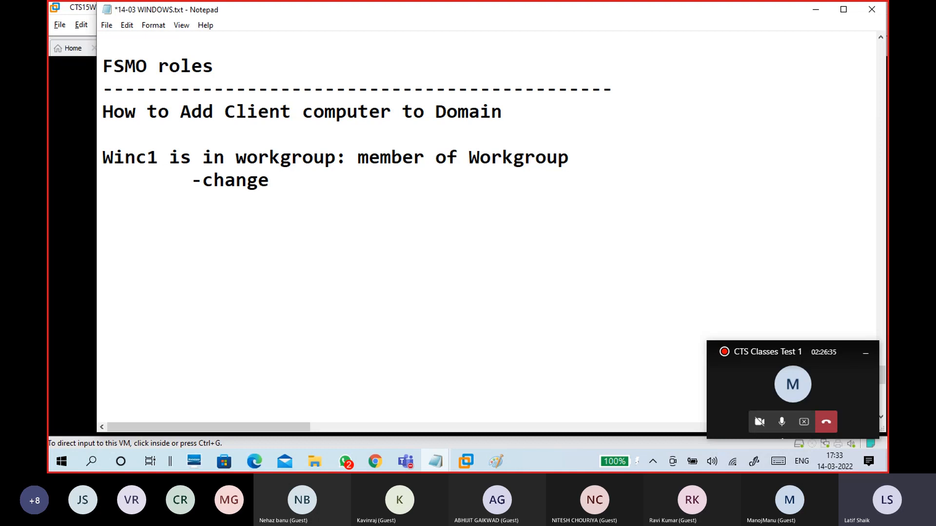
{"action": "type", "text": "member"}
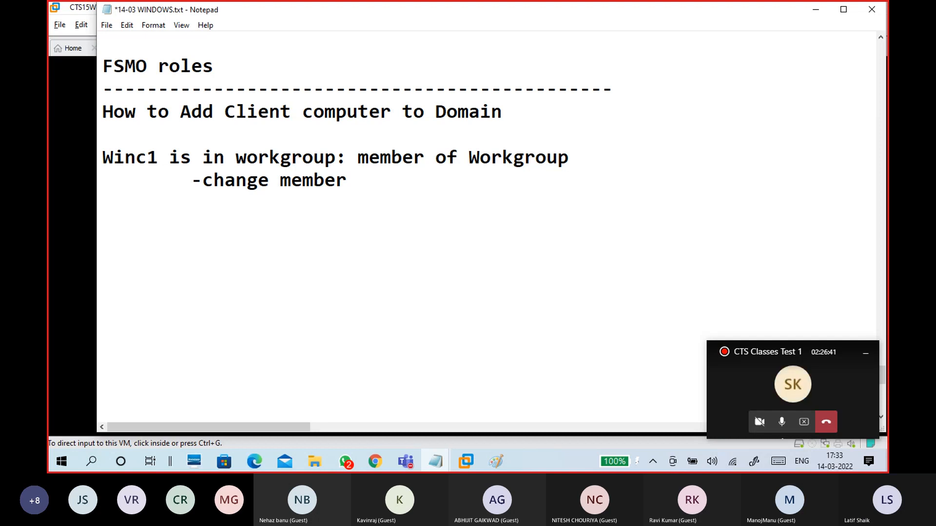
{"action": "type", "text": "of domain"}
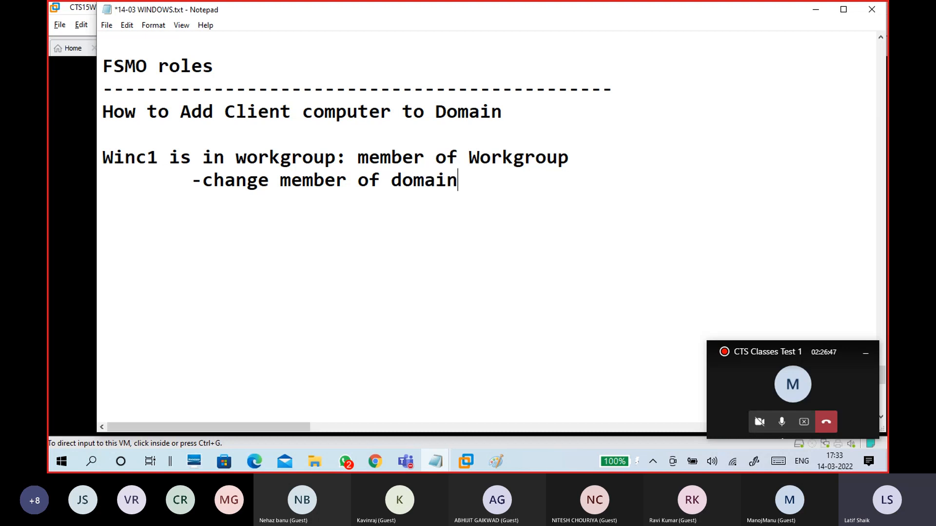
{"action": "key", "text": "BackSpace"}
{"action": "type", "text": ":domain1.com"}
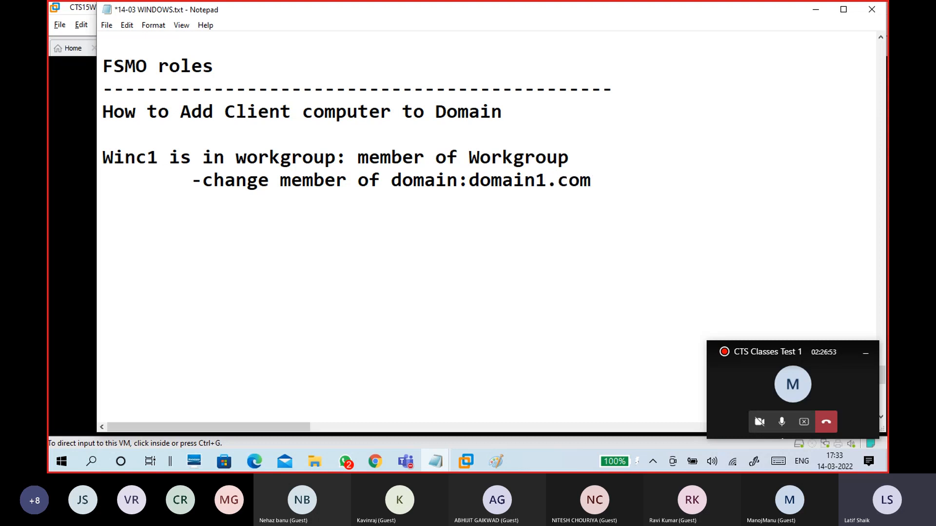
Step: Append ':Workgroup' so the line reads 'member of Workgroup:Workgroup'
{"action": "left_click_drag", "start_coordinate": [269, 182], "coordinate": [215, 185]}
{"action": "left_click_drag", "start_coordinate": [568, 158], "coordinate": [460, 166]}
{"action": "left_click", "coordinate": [461, 168]}
{"action": "left_click_drag", "start_coordinate": [361, 164], "coordinate": [566, 156]}
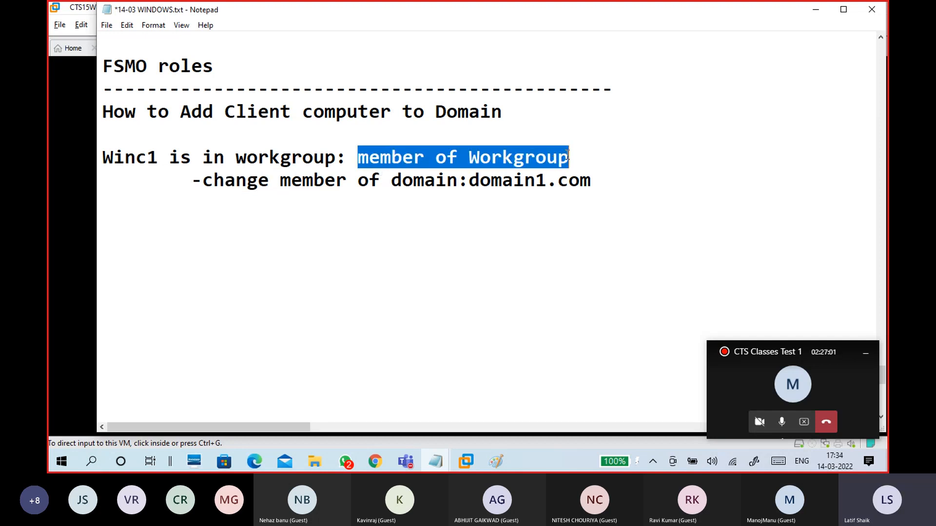
{"action": "left_click", "coordinate": [583, 160]}
{"action": "type", "text": ":Workgroup"}
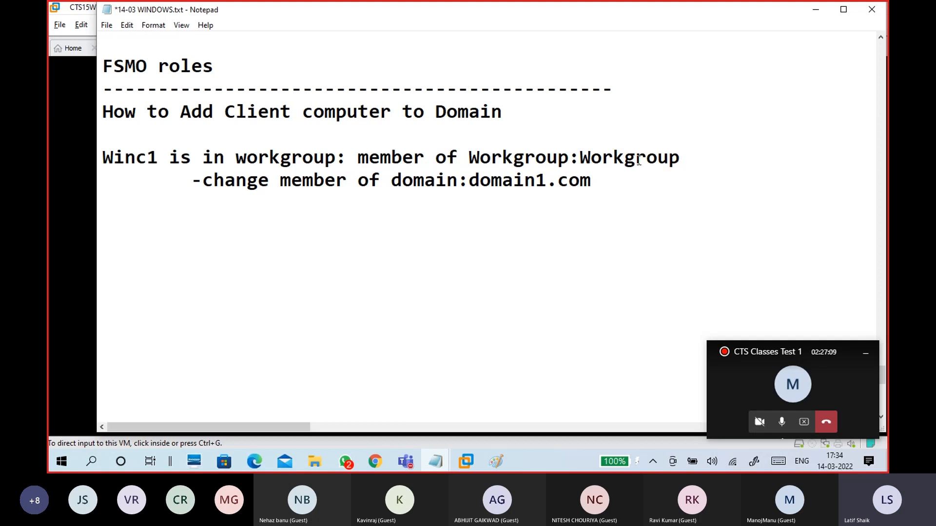
{"action": "left_click_drag", "start_coordinate": [580, 157], "coordinate": [687, 164]}
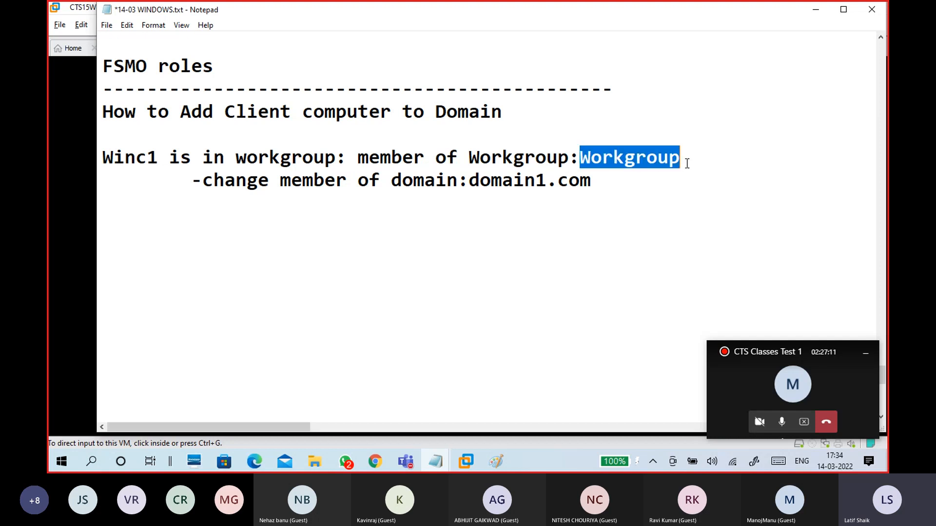
{"action": "left_click", "coordinate": [686, 163]}
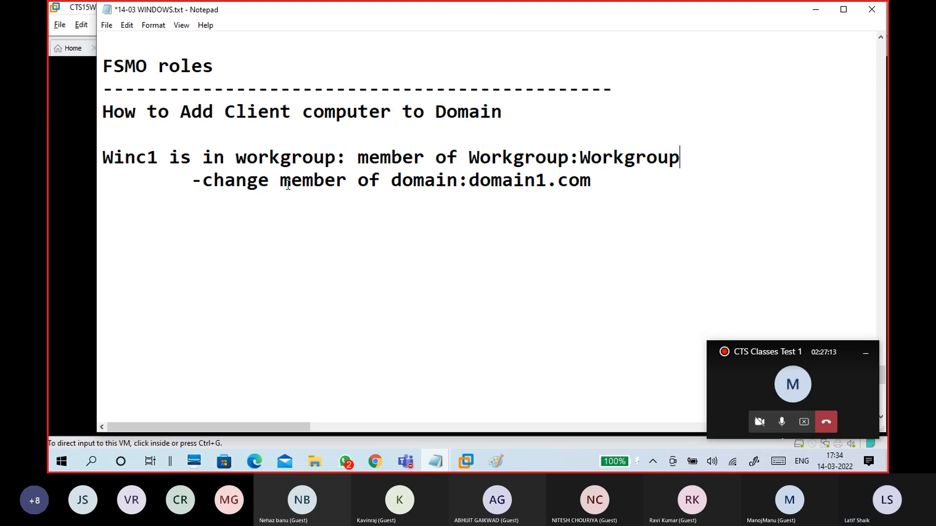
Step: Indent the -change line further and make it read '-change to member of domain:domain1.com'
{"action": "left_click", "coordinate": [192, 180]}
{"action": "key", "text": "Tab"}
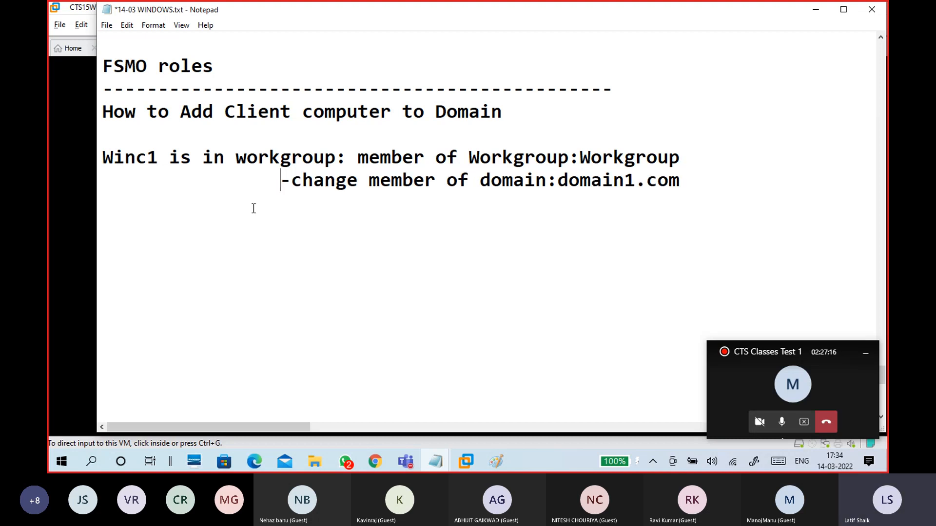
{"action": "left_click", "coordinate": [362, 177]}
{"action": "type", "text": "to"}
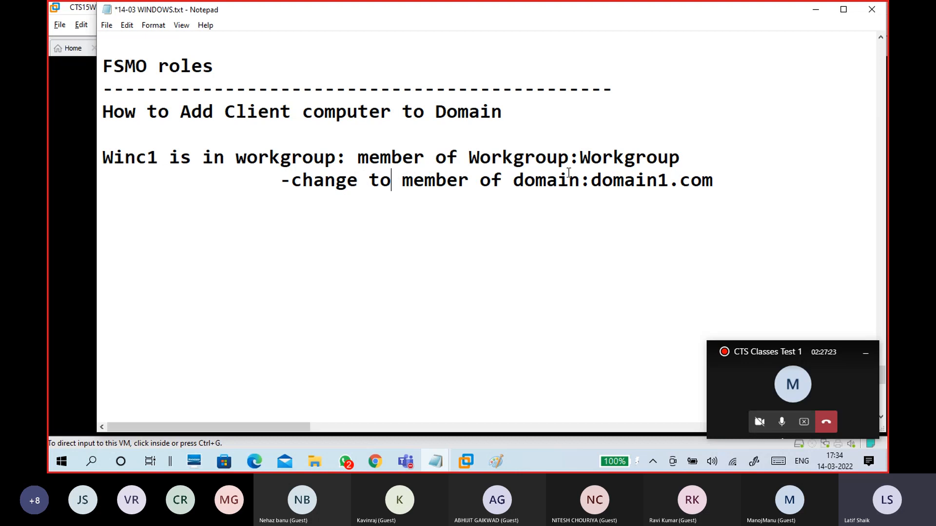
{"action": "left_click_drag", "start_coordinate": [735, 184], "coordinate": [592, 185]}
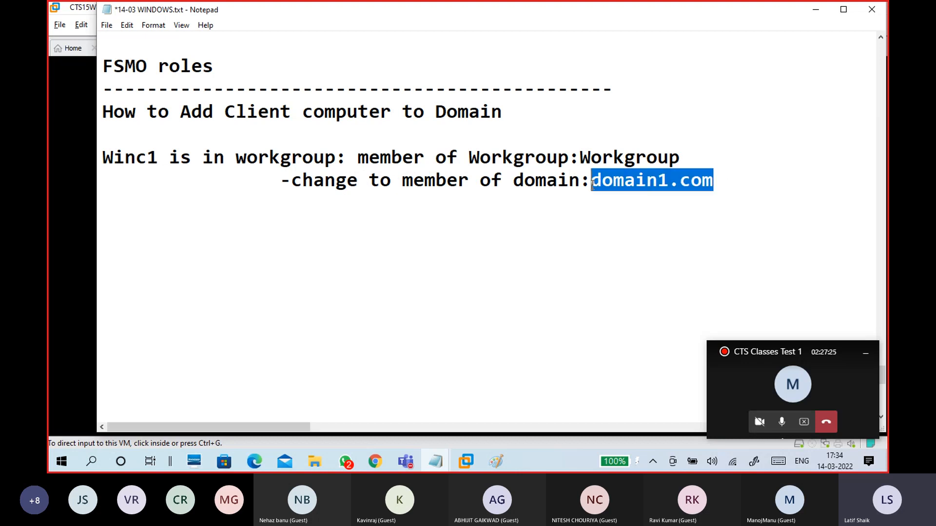
{"action": "left_click", "coordinate": [580, 227]}
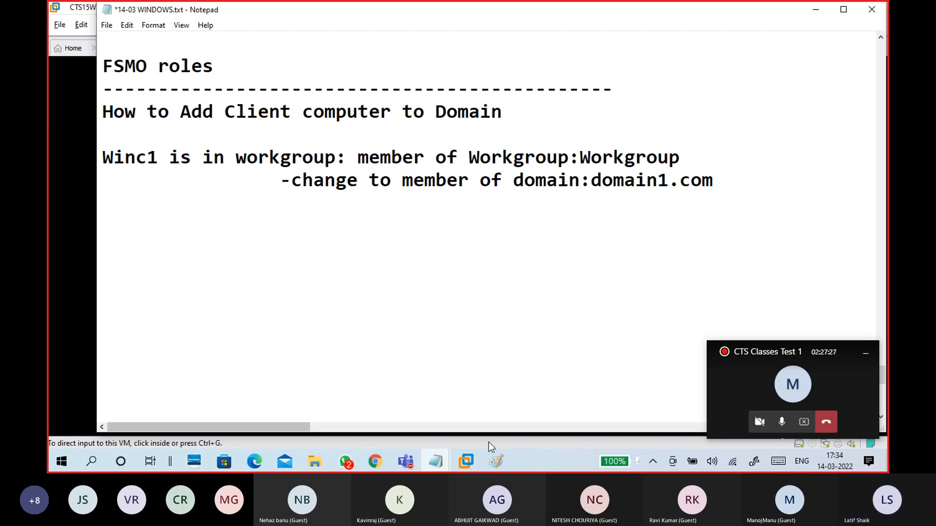
Step: In Paint, discard the old drawing and draw a square box at the top left
{"action": "mouse_move", "coordinate": [494, 459]}
{"action": "left_click", "coordinate": [565, 409]}
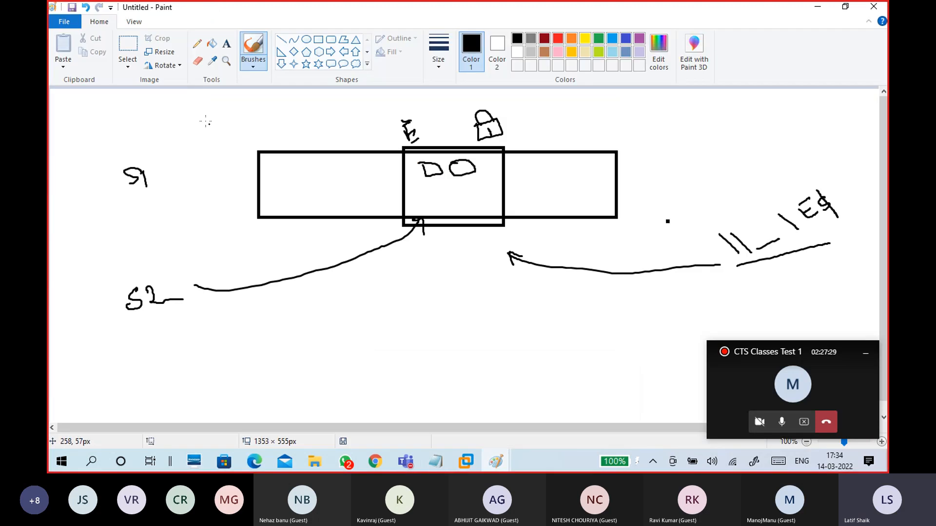
{"action": "left_click", "coordinate": [64, 21]}
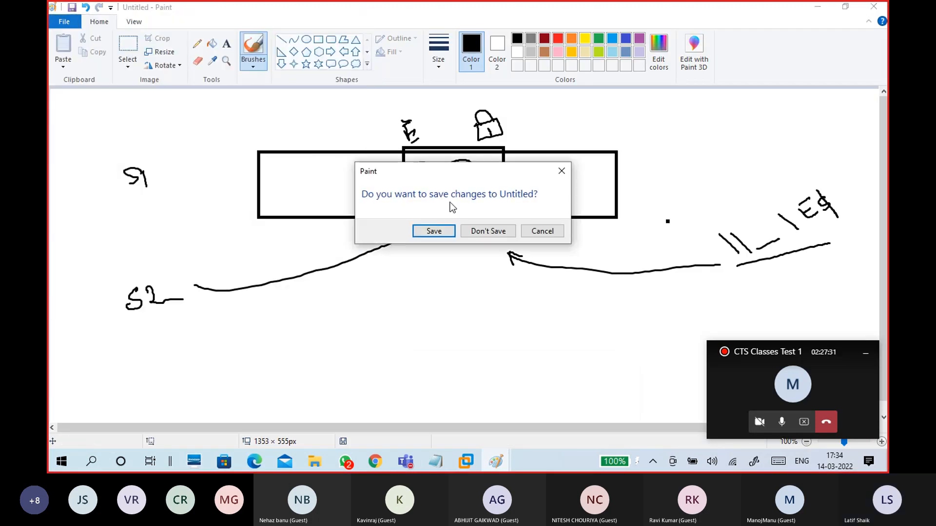
{"action": "left_click", "coordinate": [479, 229]}
{"action": "left_click", "coordinate": [317, 42]}
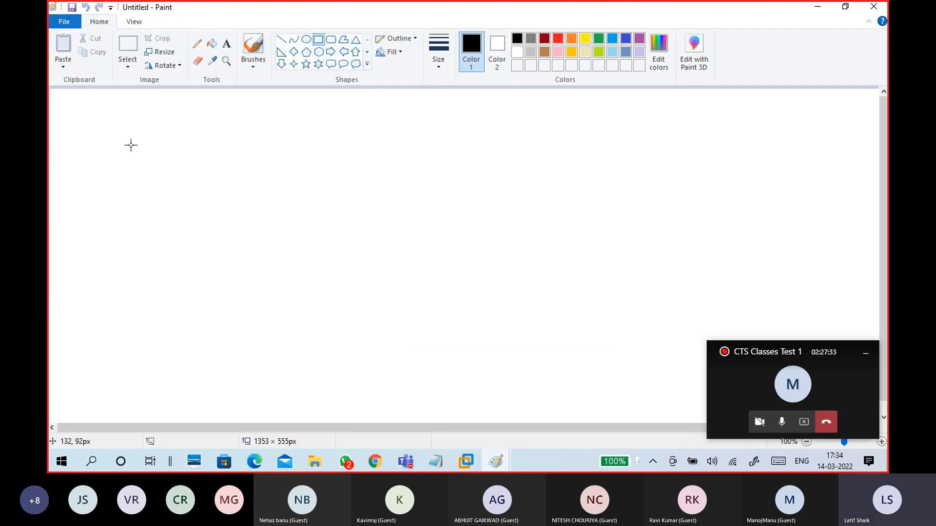
{"action": "mouse_move", "coordinate": [103, 134]}
{"action": "left_mouse_down"}
{"action": "mouse_move", "coordinate": [217, 230]}
{"action": "mouse_move", "coordinate": [226, 259]}
{"action": "left_mouse_up"}
{"action": "left_click", "coordinate": [264, 195]}
Step: Hand-write an S1 label above the first box with the basic brush
{"action": "left_click", "coordinate": [254, 67]}
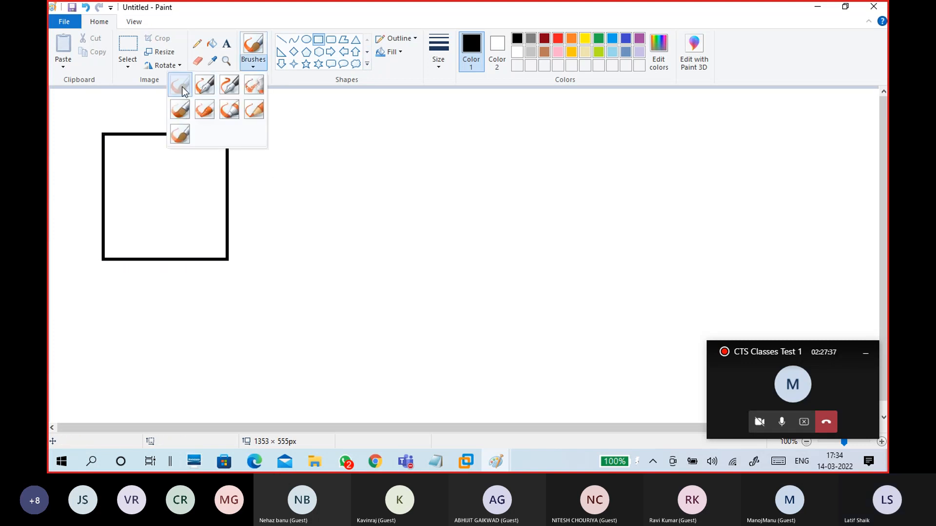
{"action": "left_click", "coordinate": [180, 85]}
{"action": "left_click_drag", "start_coordinate": [124, 113], "coordinate": [134, 126]}
Step: Draw a second square to the right of the first and reselect the basic brush
{"action": "left_click", "coordinate": [319, 39]}
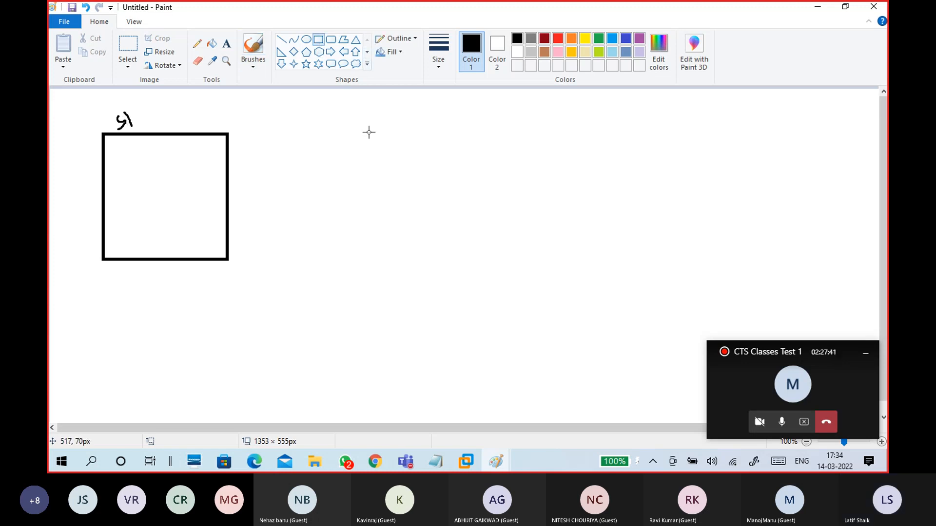
{"action": "mouse_move", "coordinate": [369, 132]}
{"action": "left_mouse_down"}
{"action": "mouse_move", "coordinate": [507, 260]}
{"action": "mouse_move", "coordinate": [484, 259]}
{"action": "left_mouse_up"}
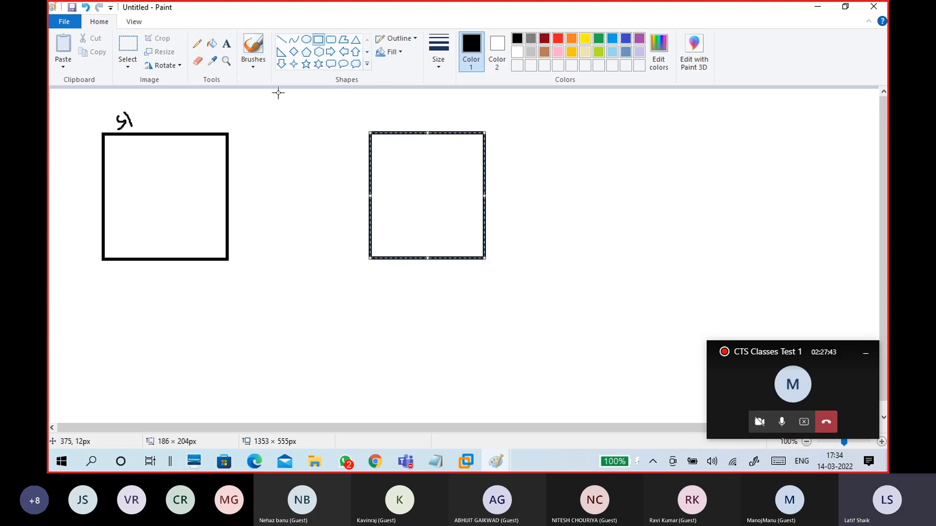
{"action": "left_click", "coordinate": [253, 61]}
{"action": "left_click", "coordinate": [184, 83]}
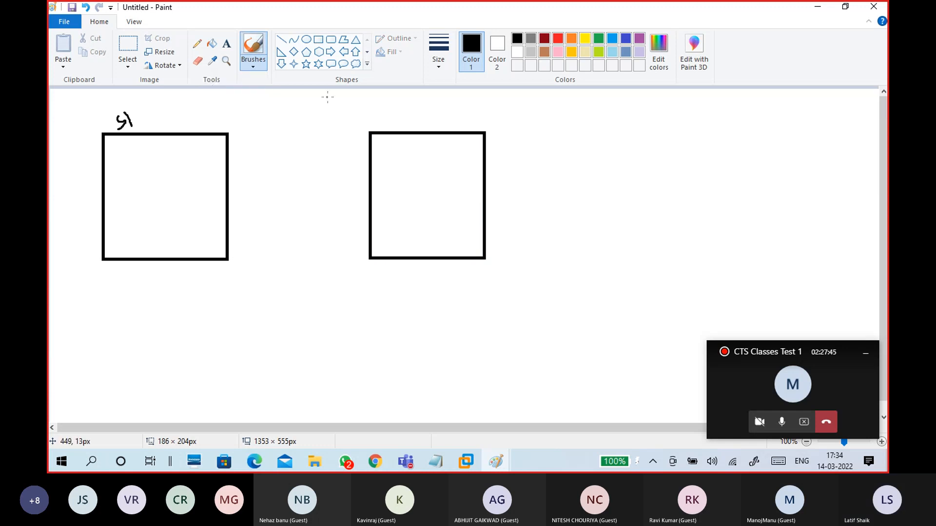
Step: Label the right box C1, write DC in the left box, and draw an arrow between them
{"action": "left_click_drag", "start_coordinate": [381, 106], "coordinate": [396, 120]}
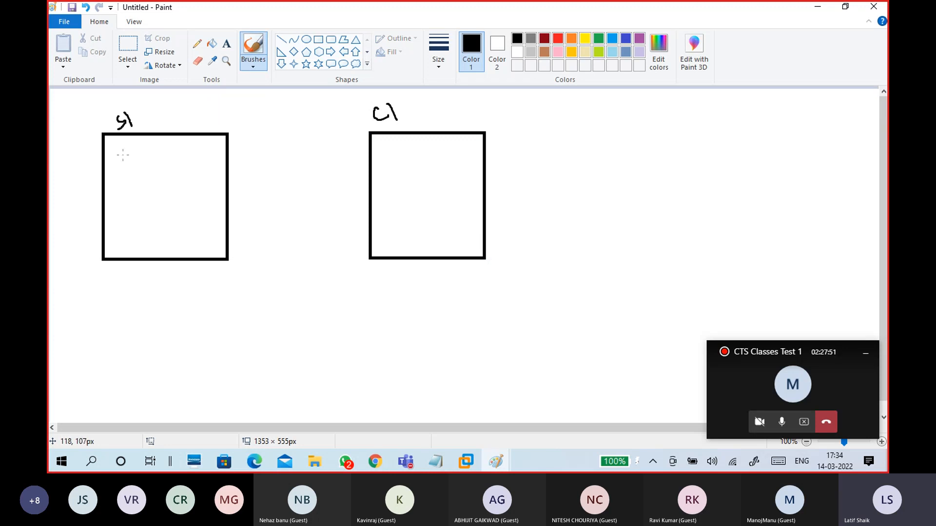
{"action": "mouse_move", "coordinate": [125, 156]}
{"action": "left_mouse_down"}
{"action": "mouse_move", "coordinate": [139, 157]}
{"action": "mouse_move", "coordinate": [123, 184]}
{"action": "mouse_move", "coordinate": [214, 142]}
{"action": "left_mouse_up"}
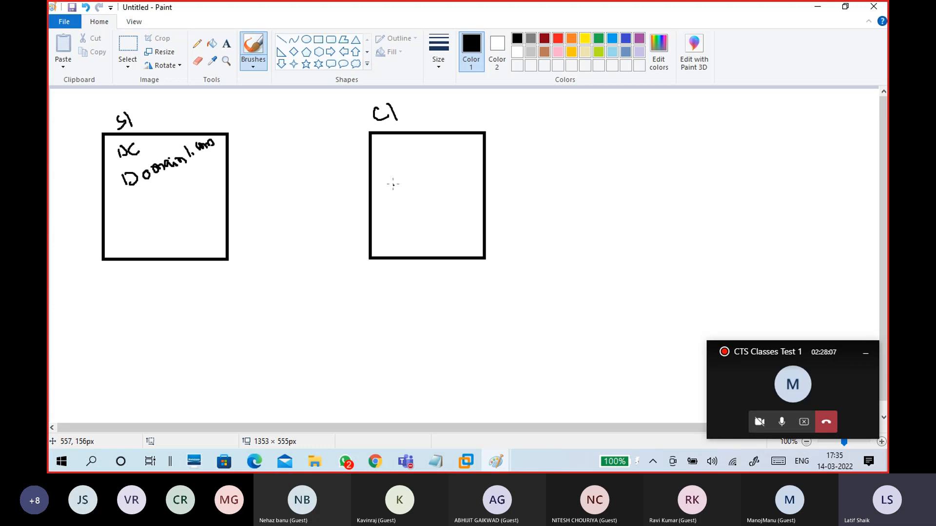
{"action": "left_click", "coordinate": [281, 39]}
{"action": "left_click", "coordinate": [252, 67]}
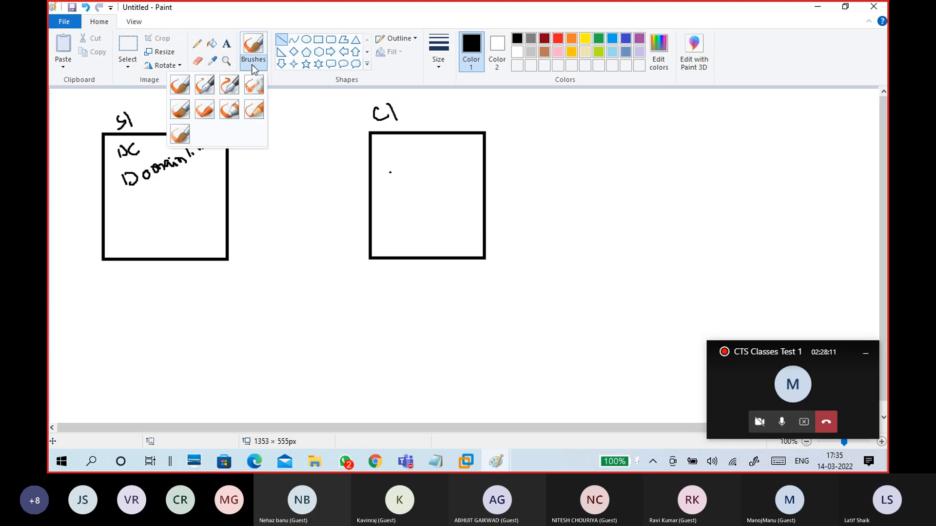
{"action": "left_click", "coordinate": [258, 86]}
{"action": "mouse_move", "coordinate": [400, 183]}
{"action": "left_mouse_down"}
{"action": "mouse_move", "coordinate": [187, 195]}
{"action": "mouse_move", "coordinate": [198, 201]}
{"action": "left_mouse_up"}
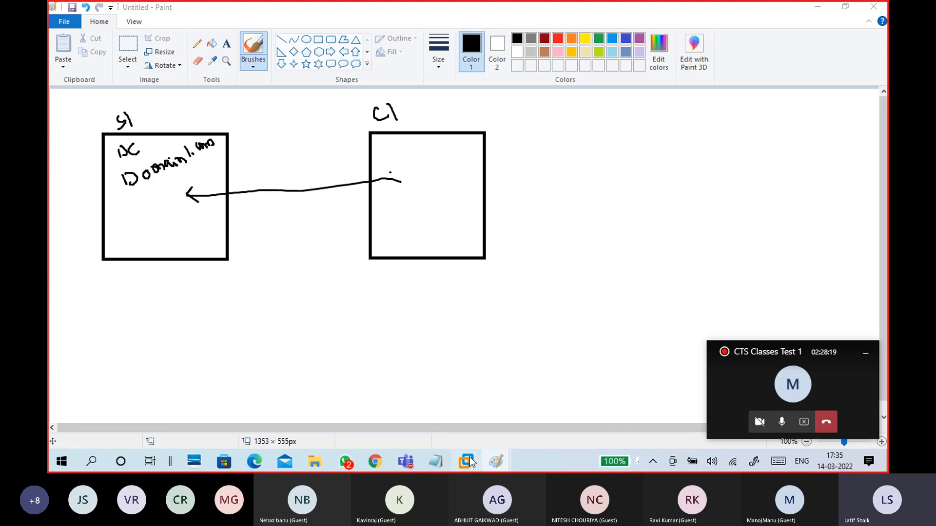
Step: Switch to the CTS15WinC1 virtual machine in VMware Workstation
{"action": "mouse_move", "coordinate": [469, 457]}
{"action": "left_click", "coordinate": [498, 385]}
{"action": "left_click", "coordinate": [336, 210]}
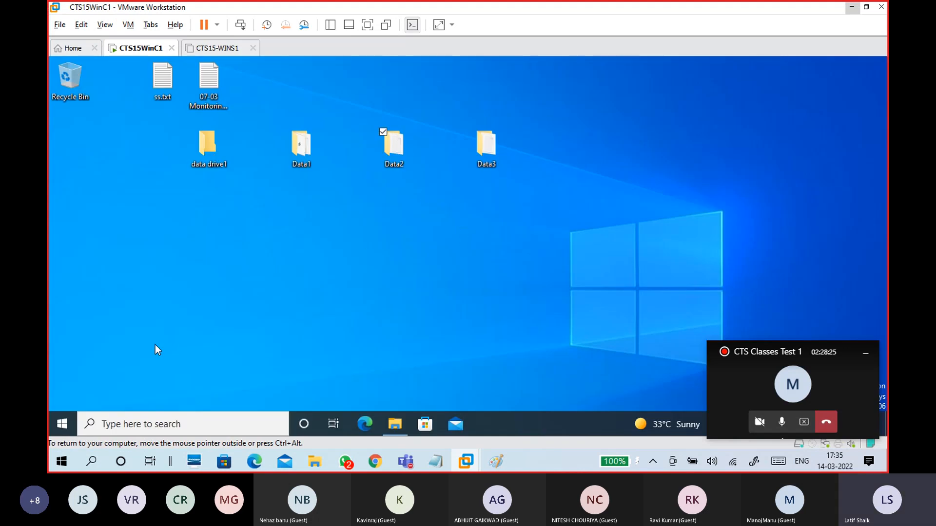
Step: Open Settings > System > About in the CTS15WinC1 guest
{"action": "left_click", "coordinate": [72, 424]}
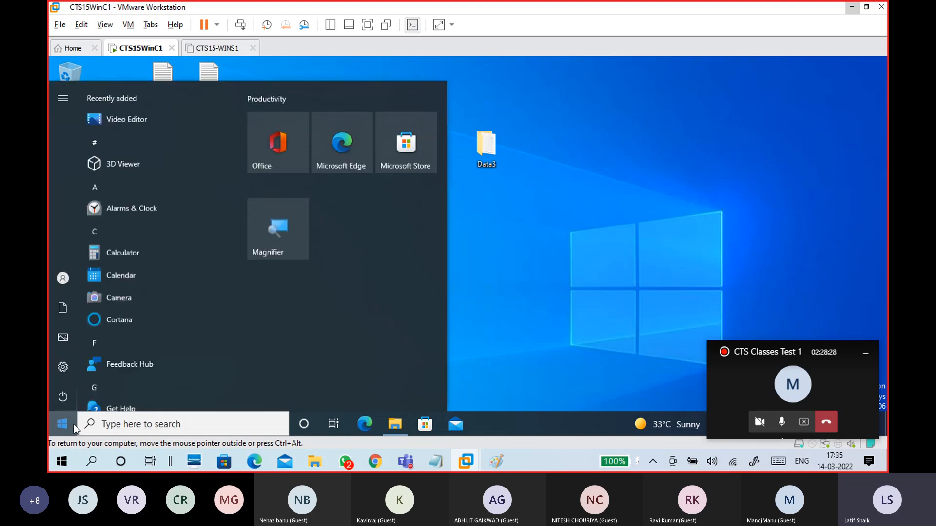
{"action": "left_click", "coordinate": [66, 367]}
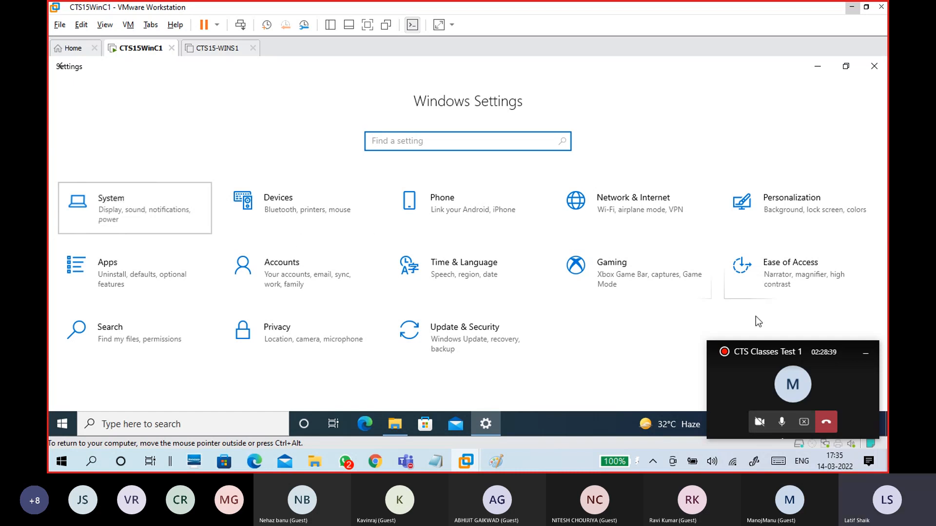
{"action": "left_click", "coordinate": [865, 353]}
{"action": "left_click", "coordinate": [127, 200]}
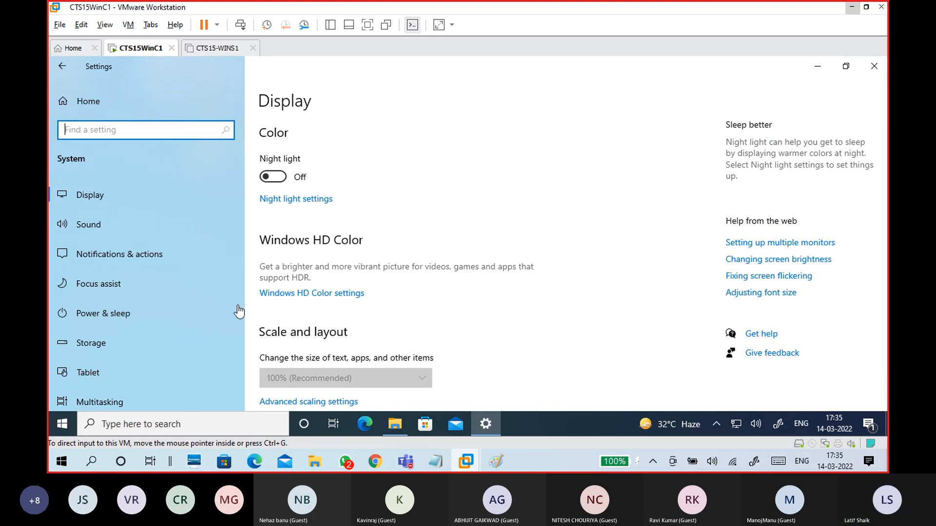
{"action": "scroll", "coordinate": [239, 300], "scroll_direction": "down", "scroll_amount": 4}
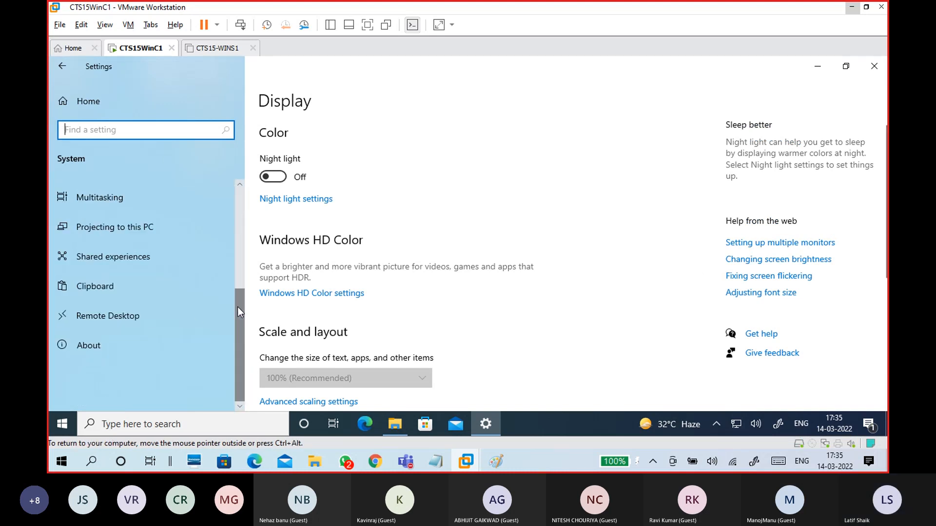
{"action": "left_click", "coordinate": [155, 349]}
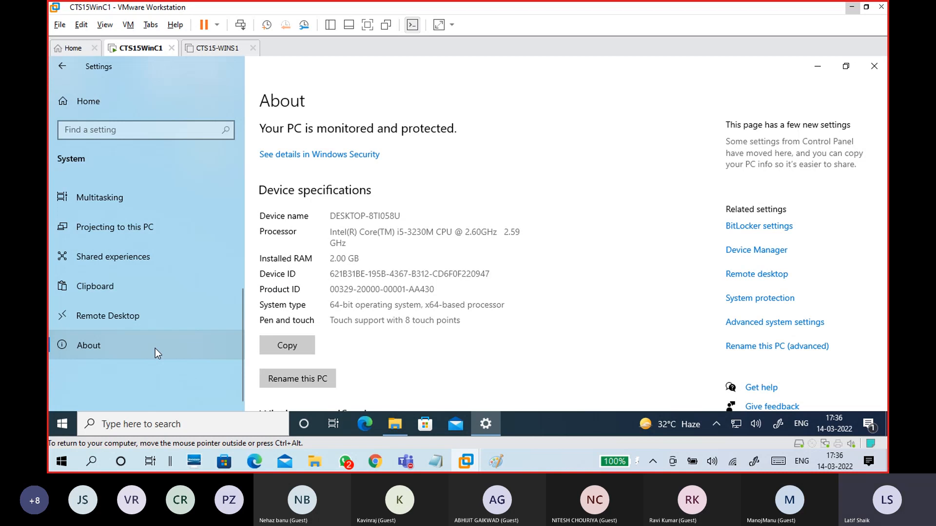
Step: Check the device name DESKTOP-8TI058U and open Rename this PC (advanced)
{"action": "scroll", "coordinate": [612, 297], "scroll_direction": "down", "scroll_amount": 5}
{"action": "scroll", "coordinate": [591, 282], "scroll_direction": "up", "scroll_amount": 5}
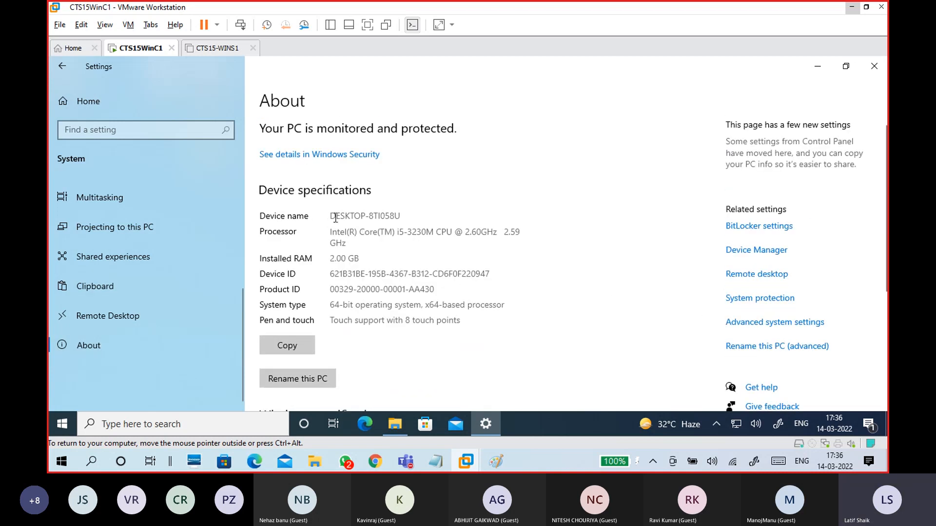
{"action": "left_click_drag", "start_coordinate": [331, 217], "coordinate": [401, 217]}
{"action": "left_click", "coordinate": [557, 272]}
{"action": "scroll", "coordinate": [715, 304], "scroll_direction": "down", "scroll_amount": 1}
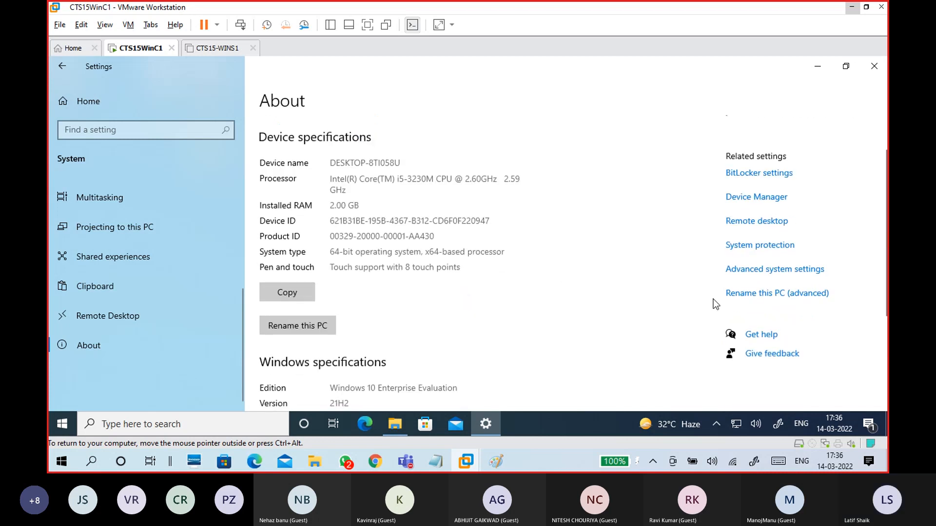
{"action": "left_click", "coordinate": [758, 298]}
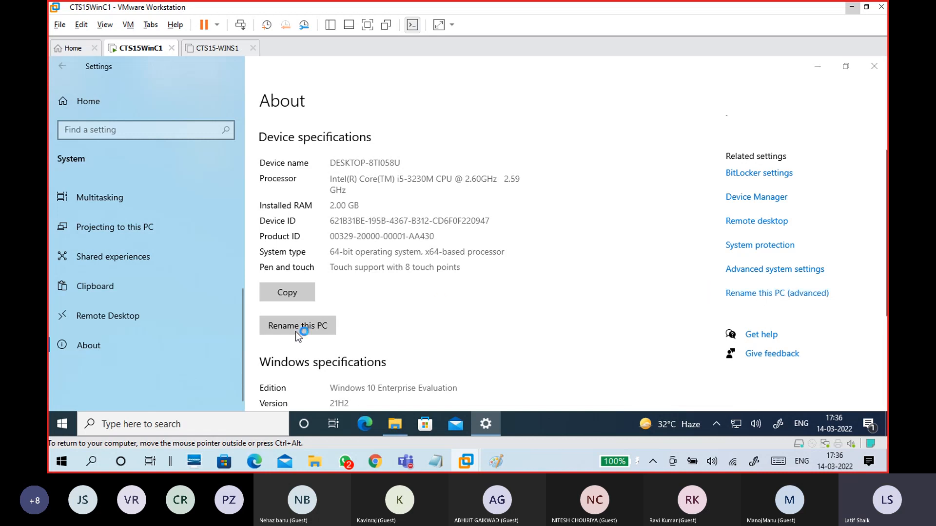
{"action": "left_click_drag", "start_coordinate": [245, 87], "coordinate": [625, 116]}
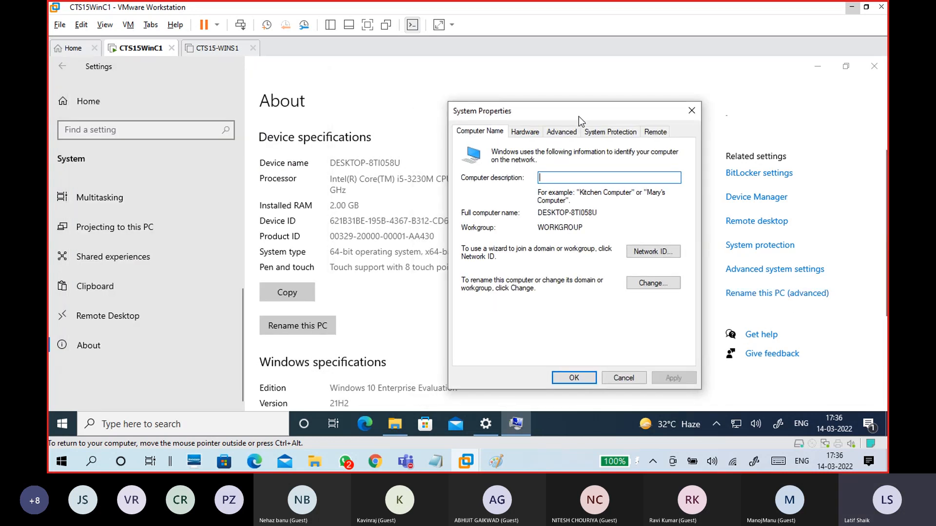
{"action": "left_click_drag", "start_coordinate": [512, 111], "coordinate": [389, 74]}
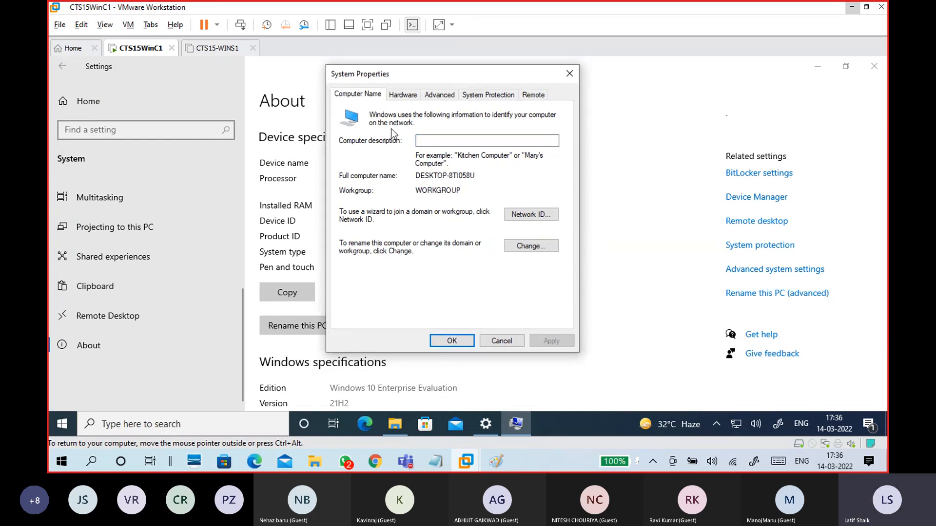
{"action": "left_click", "coordinate": [530, 247]}
{"action": "left_click", "coordinate": [408, 167]}
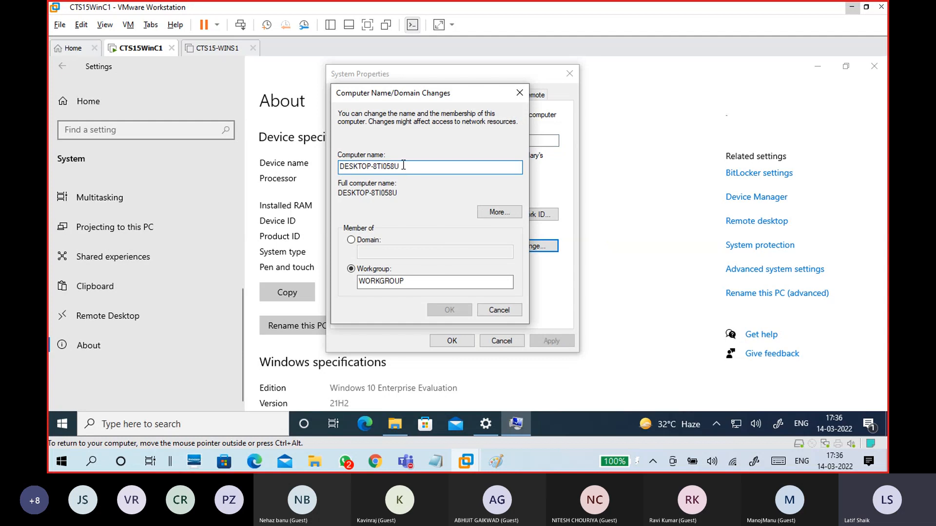
{"action": "left_click_drag", "start_coordinate": [408, 166], "coordinate": [315, 166]}
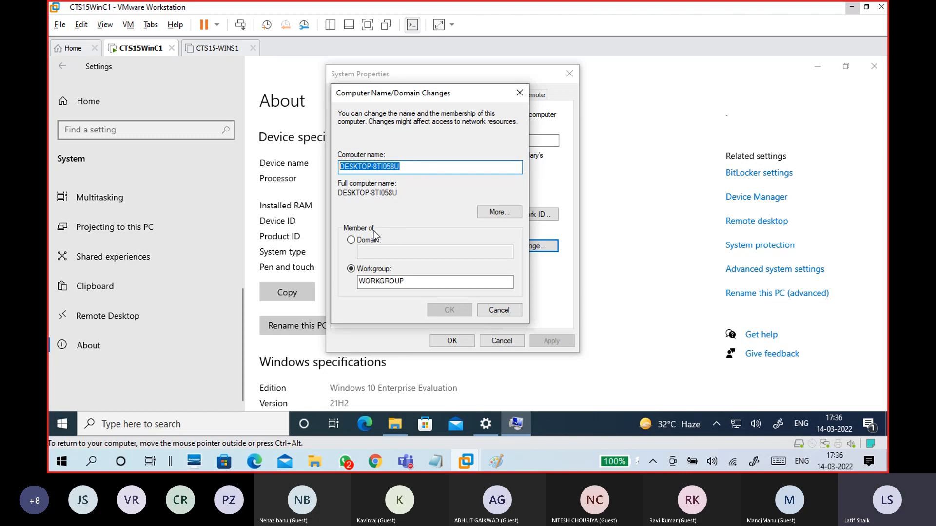
{"action": "left_click_drag", "start_coordinate": [406, 284], "coordinate": [367, 314]}
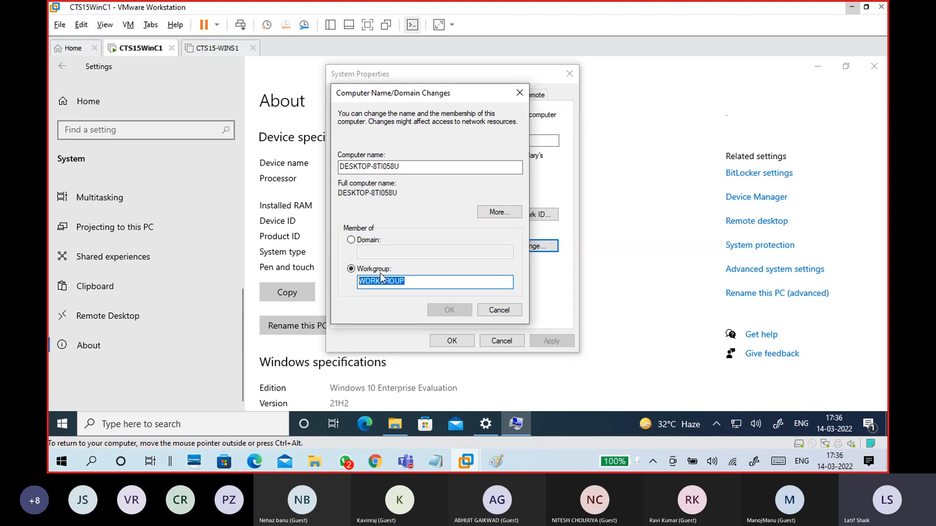
{"action": "left_click", "coordinate": [377, 241]}
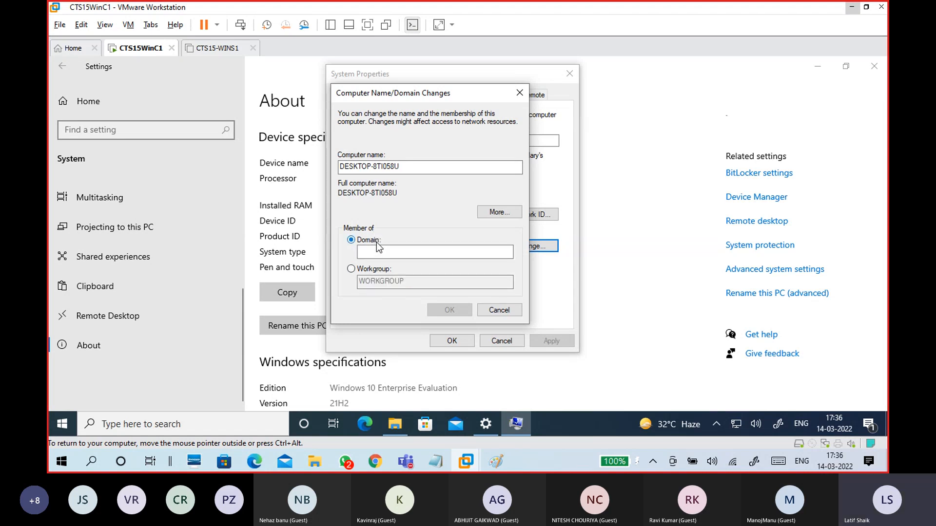
{"action": "left_click", "coordinate": [381, 252]}
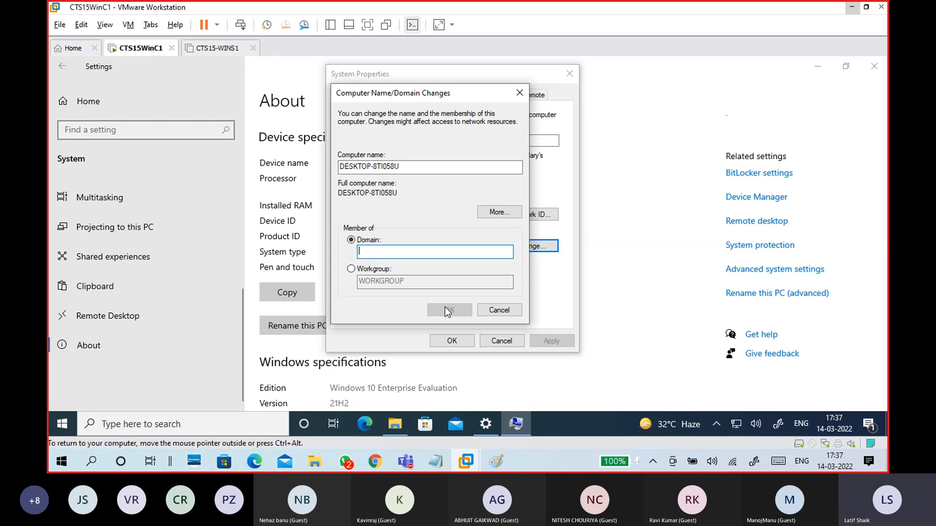
{"action": "left_click", "coordinate": [507, 312]}
Step: Cancel System Properties, minimize Settings, and switch to the CTS15-WINS1 VM tab
{"action": "left_click", "coordinate": [510, 338]}
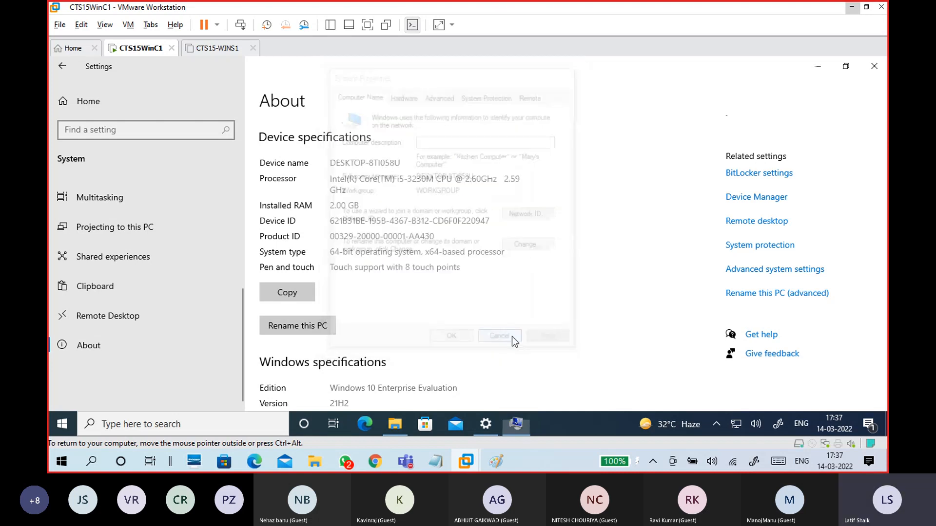
{"action": "left_click", "coordinate": [810, 68]}
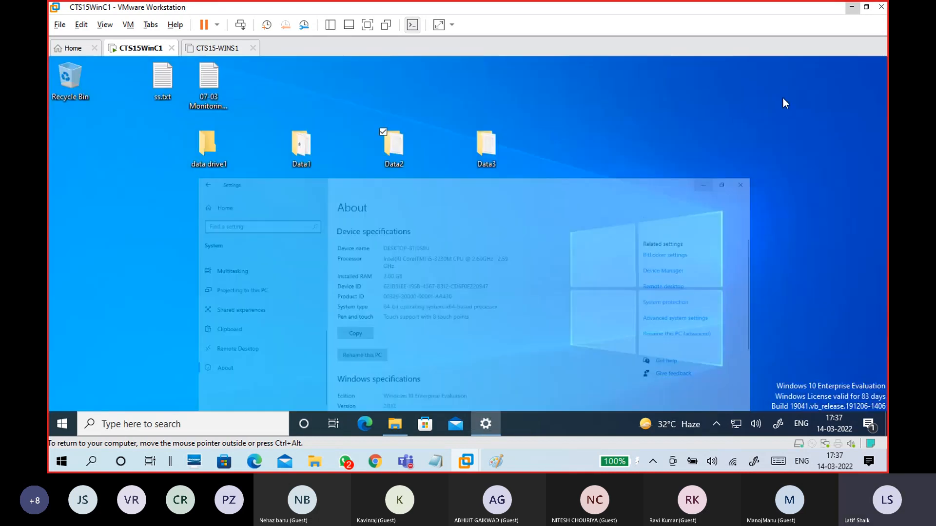
{"action": "left_click", "coordinate": [221, 48]}
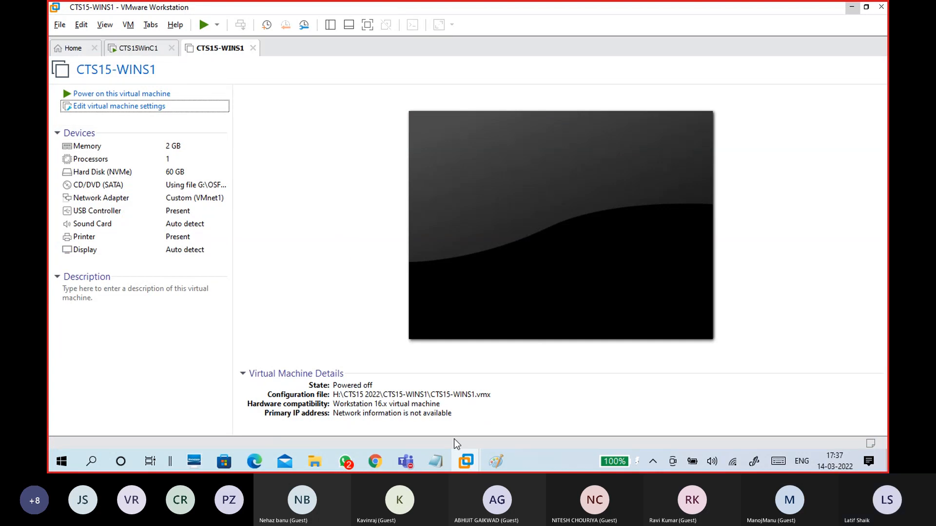
Step: Return to Paint and tick both the S1 and C1 boxes with check marks
{"action": "left_click", "coordinate": [511, 430]}
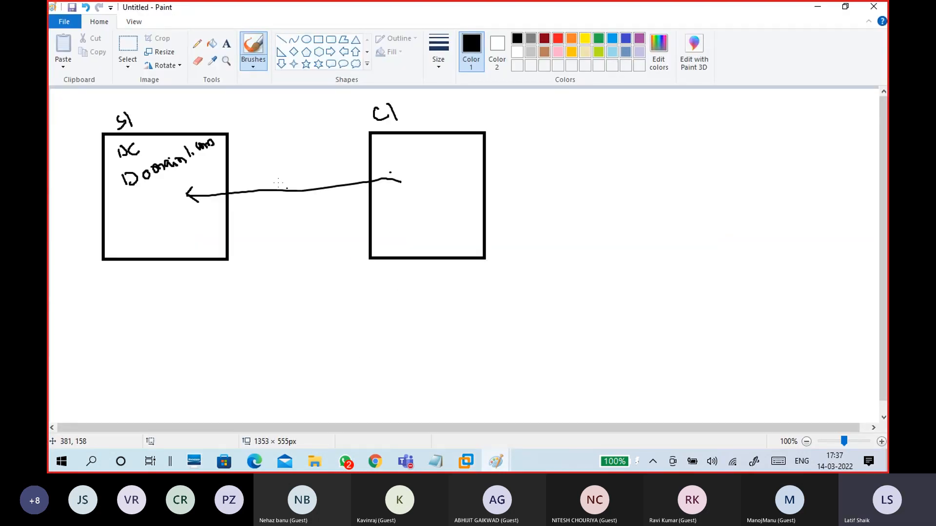
{"action": "mouse_move", "coordinate": [67, 129]}
{"action": "left_mouse_down"}
{"action": "mouse_move", "coordinate": [75, 145]}
{"action": "mouse_move", "coordinate": [90, 126]}
{"action": "left_mouse_up"}
{"action": "mouse_move", "coordinate": [506, 127]}
{"action": "left_mouse_down"}
{"action": "mouse_move", "coordinate": [511, 138]}
{"action": "mouse_move", "coordinate": [529, 125]}
{"action": "left_mouse_up"}
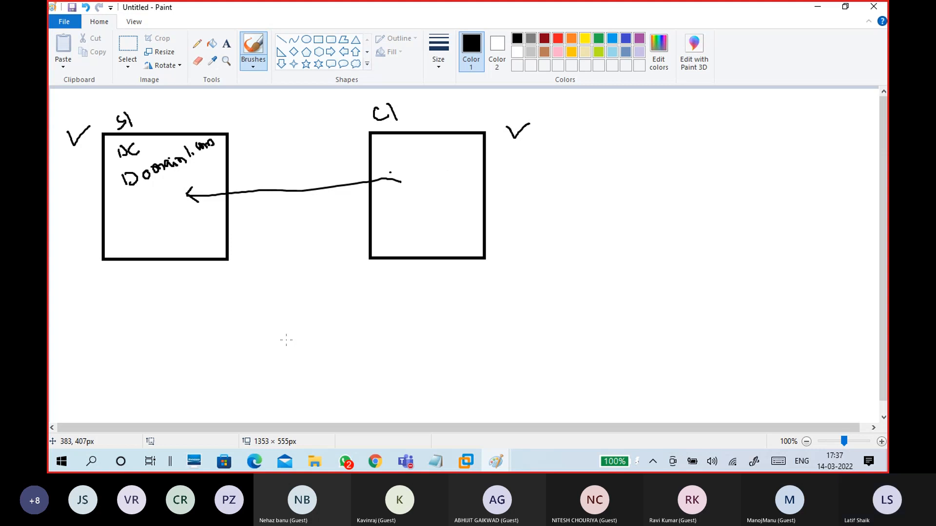
Step: Write circled numbers 1 and 2 beside the right box
{"action": "mouse_move", "coordinate": [585, 127]}
{"action": "left_mouse_down"}
{"action": "mouse_move", "coordinate": [586, 139]}
{"action": "mouse_move", "coordinate": [582, 130]}
{"action": "mouse_move", "coordinate": [602, 134]}
{"action": "mouse_move", "coordinate": [591, 118]}
{"action": "left_mouse_up"}
{"action": "mouse_move", "coordinate": [594, 160]}
{"action": "left_mouse_down"}
{"action": "mouse_move", "coordinate": [592, 175]}
{"action": "mouse_move", "coordinate": [607, 174]}
{"action": "left_mouse_up"}
{"action": "mouse_move", "coordinate": [606, 158]}
{"action": "left_mouse_down"}
{"action": "mouse_move", "coordinate": [588, 156]}
{"action": "mouse_move", "coordinate": [595, 183]}
{"action": "mouse_move", "coordinate": [614, 163]}
{"action": "mouse_move", "coordinate": [596, 151]}
{"action": "left_mouse_up"}
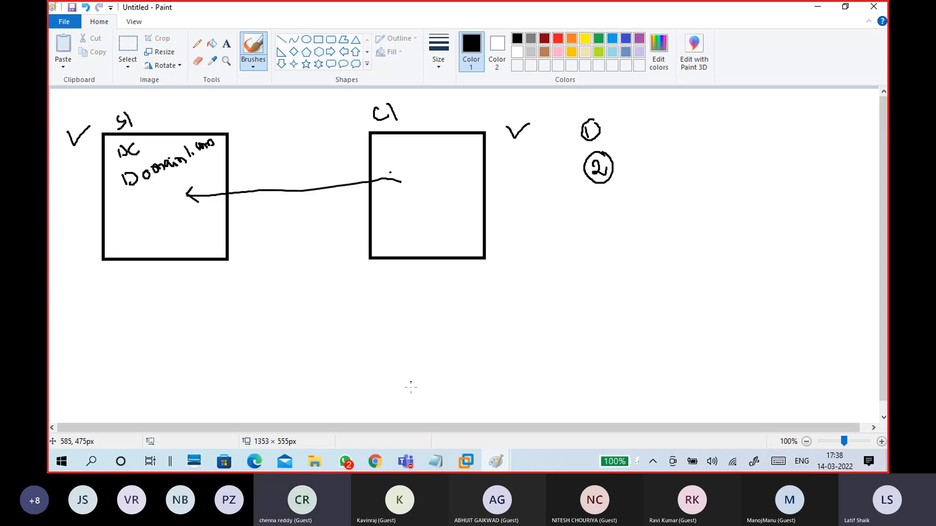
{"action": "mouse_move", "coordinate": [406, 464]}
{"action": "left_click", "coordinate": [399, 405]}
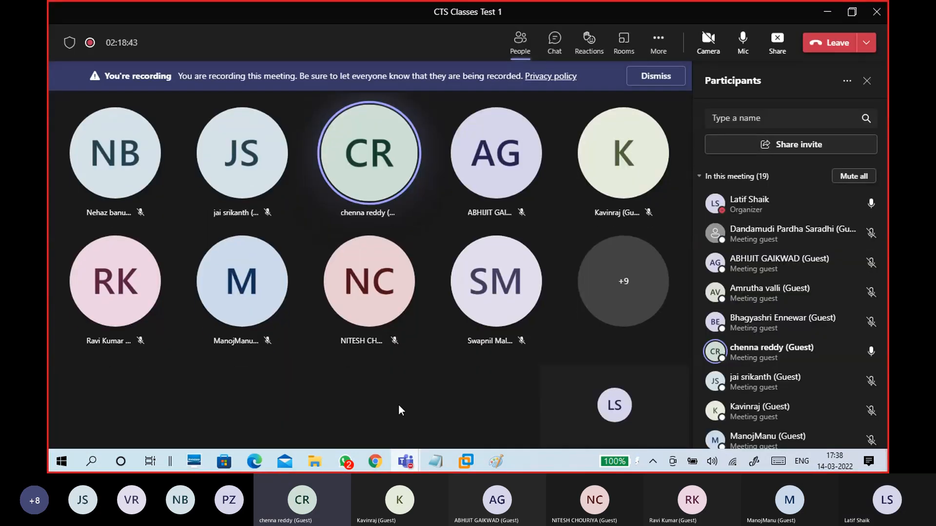
{"action": "left_click", "coordinate": [827, 11]}
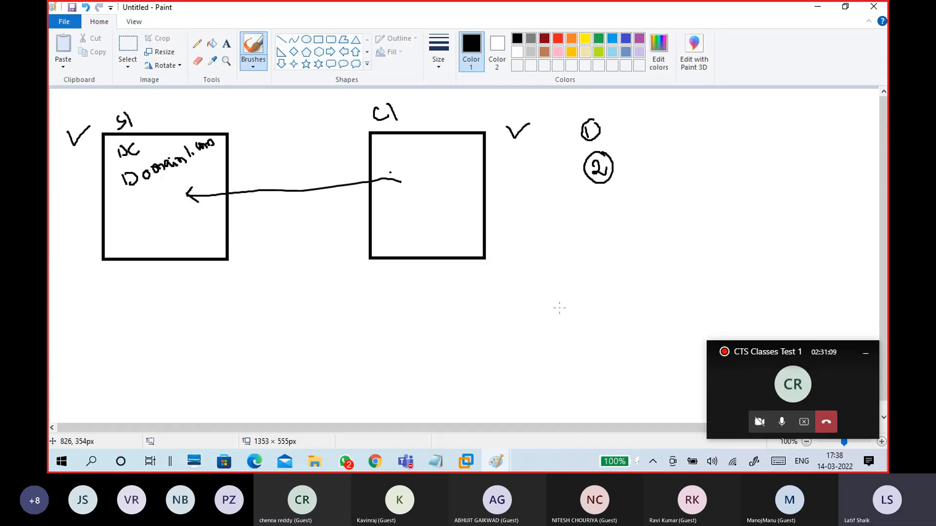
Step: Draw the lower-right box with an arrow, handwrite 'internet' inside, and undo a stray dot
{"action": "mouse_move", "coordinate": [559, 307]}
{"action": "left_mouse_down"}
{"action": "mouse_move", "coordinate": [677, 336]}
{"action": "mouse_move", "coordinate": [563, 359]}
{"action": "left_mouse_up"}
{"action": "left_click_drag", "start_coordinate": [612, 326], "coordinate": [724, 300]}
{"action": "left_click_drag", "start_coordinate": [703, 293], "coordinate": [724, 300]}
{"action": "left_click_drag", "start_coordinate": [724, 300], "coordinate": [708, 312]}
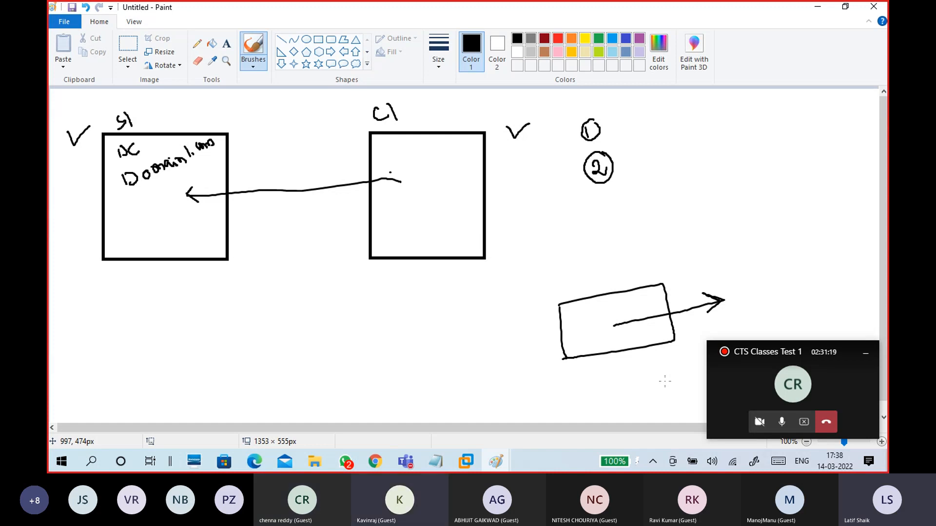
{"action": "mouse_move", "coordinate": [593, 326]}
{"action": "left_mouse_down"}
{"action": "mouse_move", "coordinate": [656, 312]}
{"action": "mouse_move", "coordinate": [653, 300]}
{"action": "left_mouse_up"}
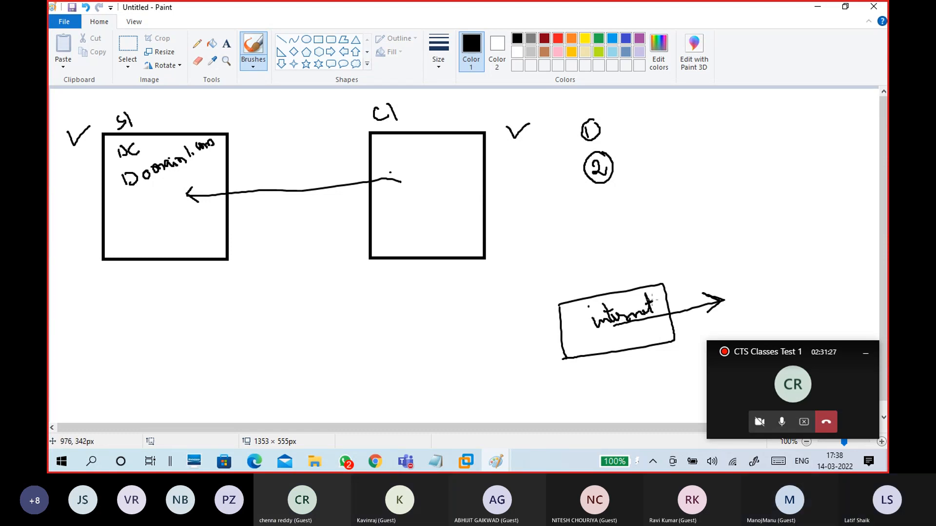
{"action": "mouse_move", "coordinate": [530, 348]}
{"action": "left_mouse_down"}
{"action": "mouse_move", "coordinate": [574, 340]}
{"action": "mouse_move", "coordinate": [567, 328]}
{"action": "mouse_move", "coordinate": [579, 348]}
{"action": "left_mouse_up"}
{"action": "left_click", "coordinate": [457, 238]}
{"action": "key", "text": "ctrl+z"}
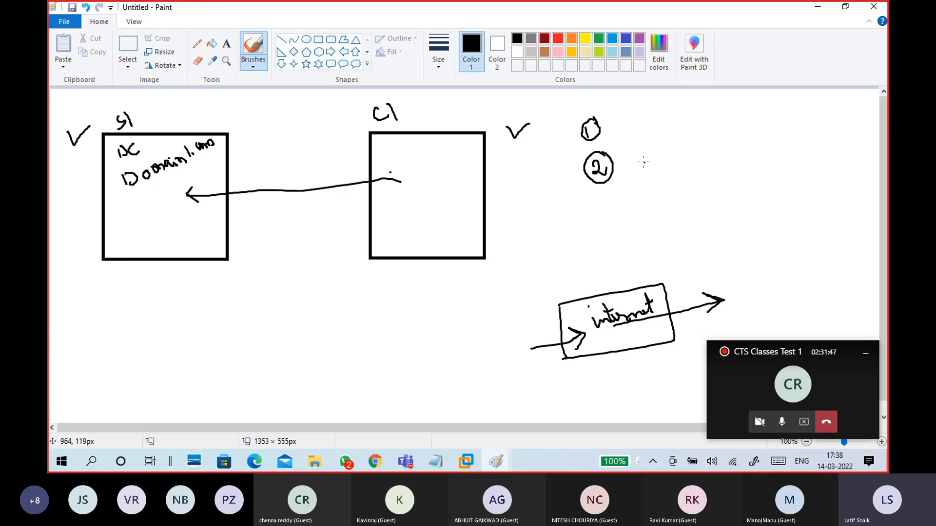
Step: Write and underline IP beside circled 2, and add tick marks inside the S1 and C1 boxes
{"action": "mouse_move", "coordinate": [634, 156]}
{"action": "left_mouse_down"}
{"action": "mouse_move", "coordinate": [640, 171]}
{"action": "mouse_move", "coordinate": [649, 154]}
{"action": "mouse_move", "coordinate": [641, 160]}
{"action": "left_mouse_up"}
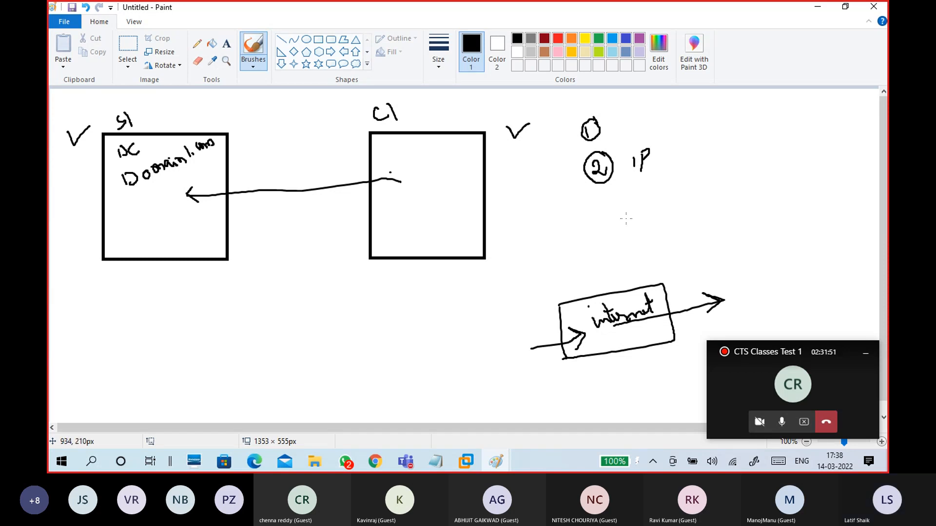
{"action": "left_click_drag", "start_coordinate": [632, 184], "coordinate": [650, 178]}
{"action": "mouse_move", "coordinate": [195, 228]}
{"action": "left_mouse_down"}
{"action": "mouse_move", "coordinate": [163, 226]}
{"action": "mouse_move", "coordinate": [187, 231]}
{"action": "left_mouse_up"}
{"action": "mouse_move", "coordinate": [392, 223]}
{"action": "left_mouse_down"}
{"action": "mouse_move", "coordinate": [419, 219]}
{"action": "mouse_move", "coordinate": [401, 222]}
{"action": "left_mouse_up"}
{"action": "left_click_drag", "start_coordinate": [188, 212], "coordinate": [207, 209]}
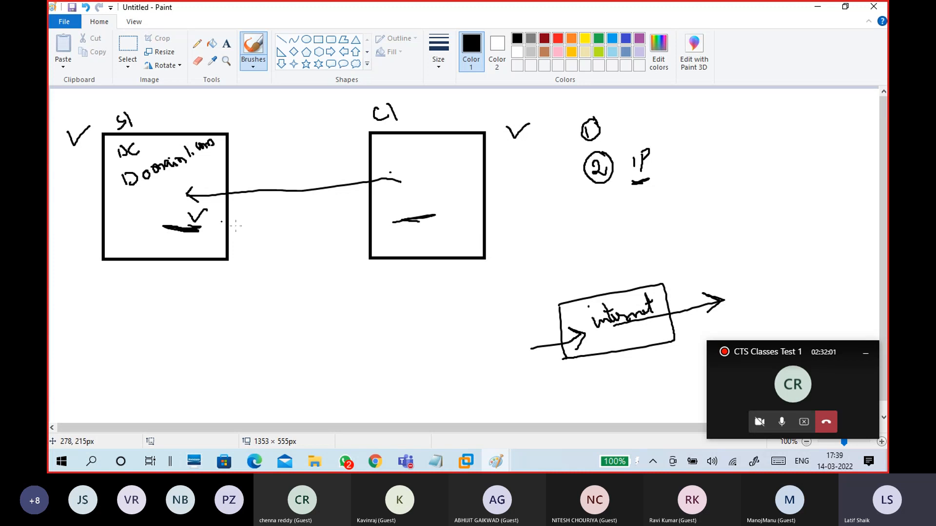
{"action": "left_click_drag", "start_coordinate": [432, 198], "coordinate": [457, 188]}
Step: Write and underline 'Logical' and 'Physical', linking circled 1 to Physical
{"action": "mouse_move", "coordinate": [695, 147]}
{"action": "left_mouse_down"}
{"action": "mouse_move", "coordinate": [692, 173]}
{"action": "mouse_move", "coordinate": [722, 166]}
{"action": "left_mouse_up"}
{"action": "mouse_move", "coordinate": [725, 160]}
{"action": "left_mouse_down"}
{"action": "mouse_move", "coordinate": [731, 188]}
{"action": "mouse_move", "coordinate": [759, 142]}
{"action": "mouse_move", "coordinate": [763, 168]}
{"action": "left_mouse_up"}
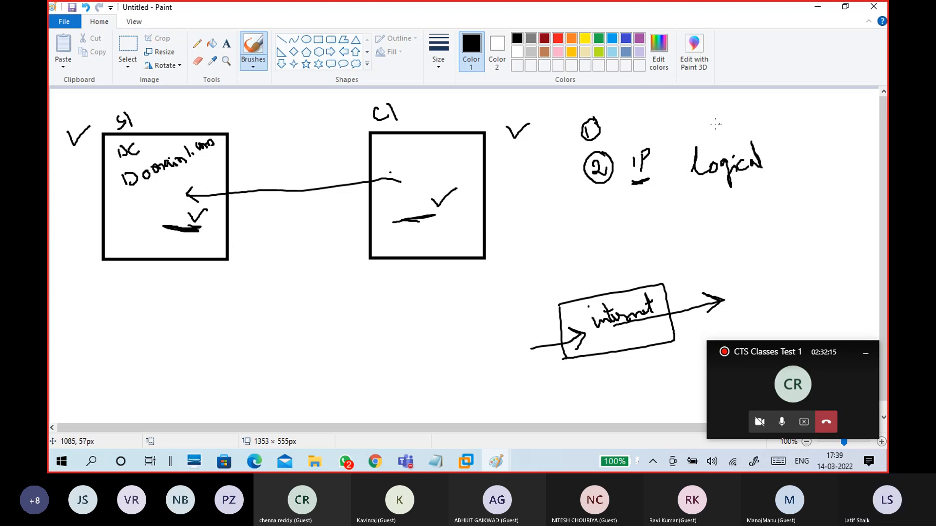
{"action": "mouse_move", "coordinate": [687, 105]}
{"action": "left_mouse_down"}
{"action": "mouse_move", "coordinate": [687, 122]}
{"action": "mouse_move", "coordinate": [721, 102]}
{"action": "mouse_move", "coordinate": [727, 136]}
{"action": "mouse_move", "coordinate": [731, 107]}
{"action": "mouse_move", "coordinate": [765, 120]}
{"action": "left_mouse_up"}
{"action": "left_click", "coordinate": [740, 110]}
{"action": "mouse_move", "coordinate": [763, 119]}
{"action": "left_mouse_down"}
{"action": "mouse_move", "coordinate": [774, 94]}
{"action": "mouse_move", "coordinate": [770, 118]}
{"action": "left_mouse_up"}
{"action": "left_click_drag", "start_coordinate": [637, 198], "coordinate": [745, 181]}
{"action": "left_click_drag", "start_coordinate": [693, 129], "coordinate": [772, 123]}
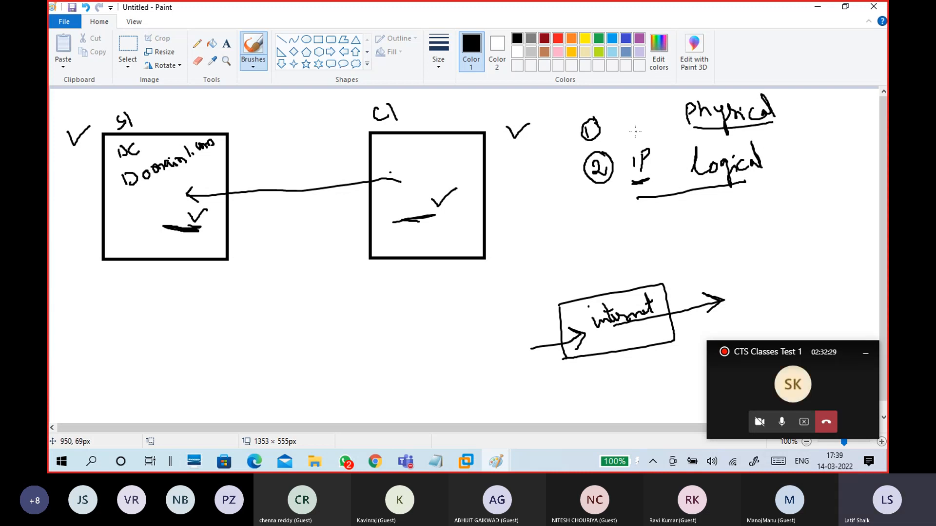
{"action": "left_click_drag", "start_coordinate": [612, 135], "coordinate": [667, 126]}
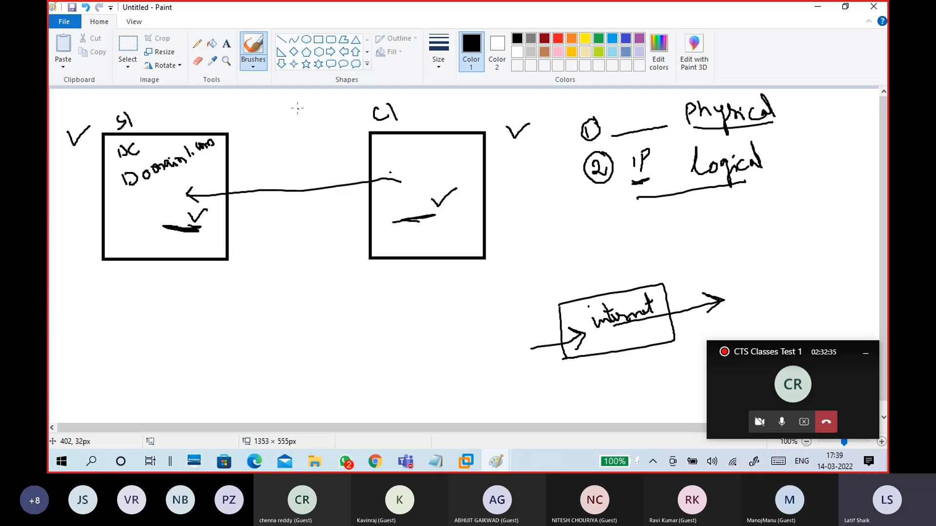
Step: Try a small rectangle with a connecting line below the boxes, then undo both
{"action": "left_click", "coordinate": [318, 40]}
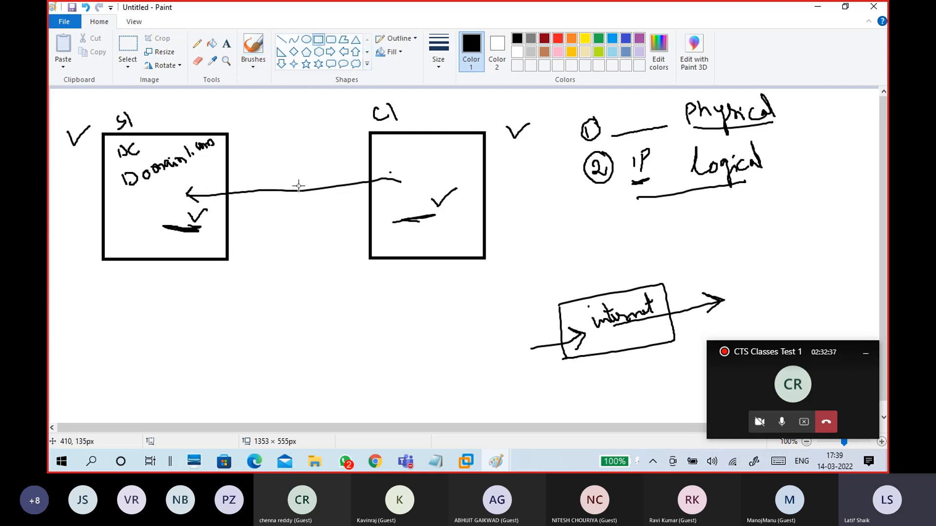
{"action": "mouse_move", "coordinate": [244, 294]}
{"action": "left_mouse_down"}
{"action": "mouse_move", "coordinate": [319, 327]}
{"action": "mouse_move", "coordinate": [297, 320]}
{"action": "left_mouse_up"}
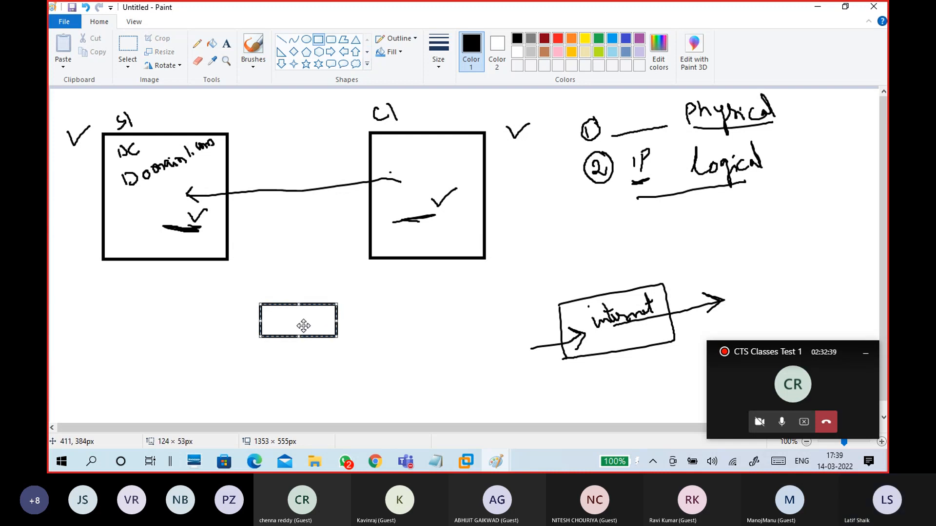
{"action": "left_click", "coordinate": [253, 63]}
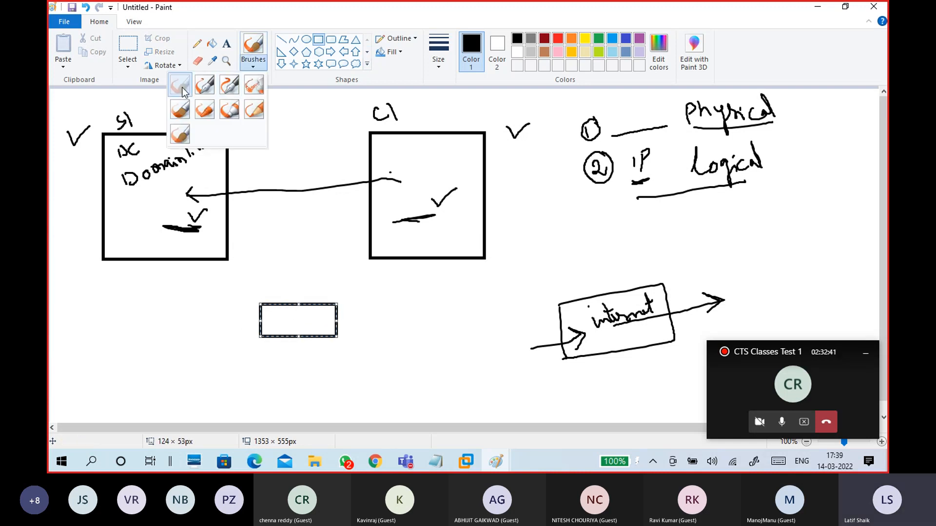
{"action": "mouse_move", "coordinate": [209, 236]}
{"action": "left_mouse_down"}
{"action": "mouse_move", "coordinate": [271, 313]}
{"action": "mouse_move", "coordinate": [408, 247]}
{"action": "left_mouse_up"}
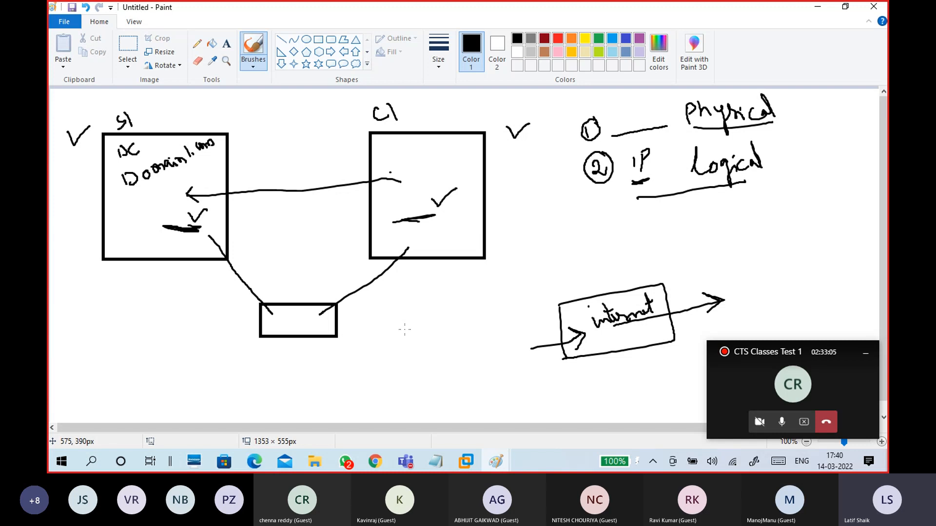
{"action": "key", "text": "ctrl+z"}
{"action": "key", "text": "ctrl+z"}
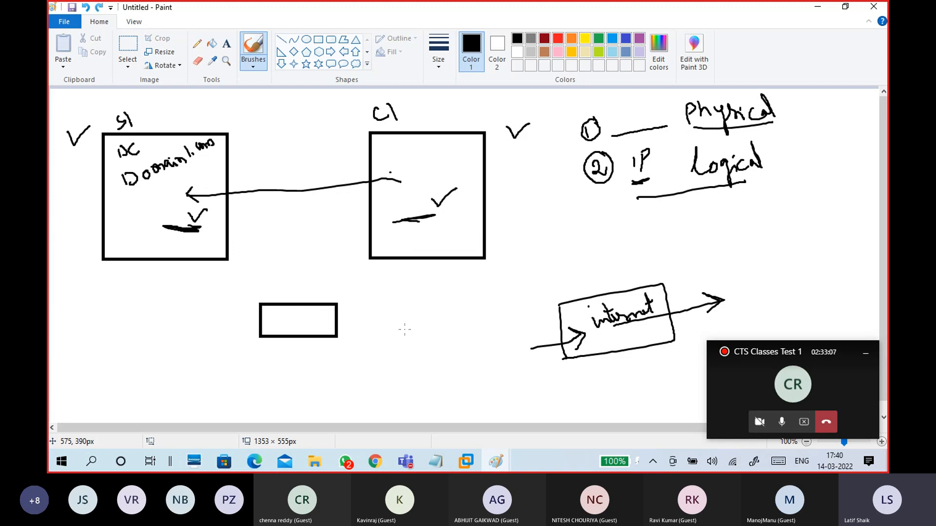
{"action": "key", "text": "ctrl+z"}
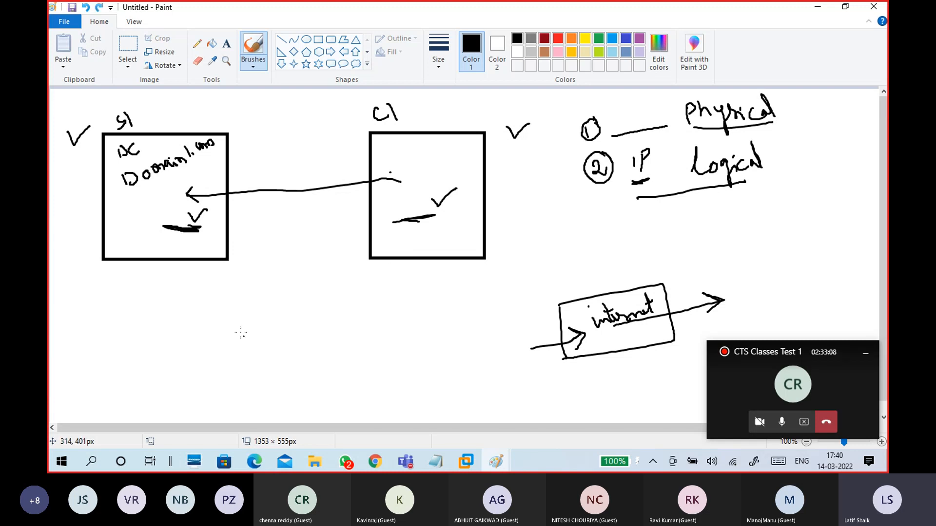
Step: Draw three linked rectangles below, wiring S1 to the first and C1 to the second
{"action": "left_click", "coordinate": [319, 40]}
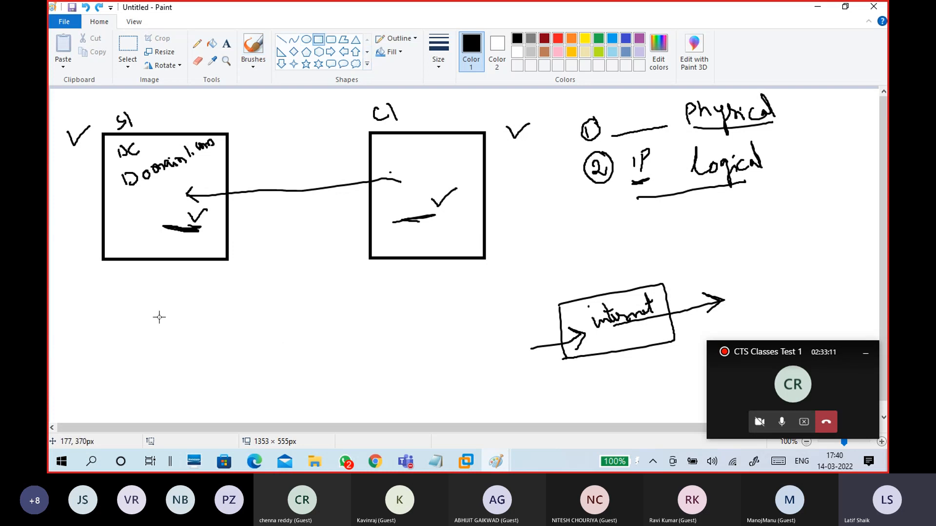
{"action": "left_click_drag", "start_coordinate": [158, 306], "coordinate": [255, 343]}
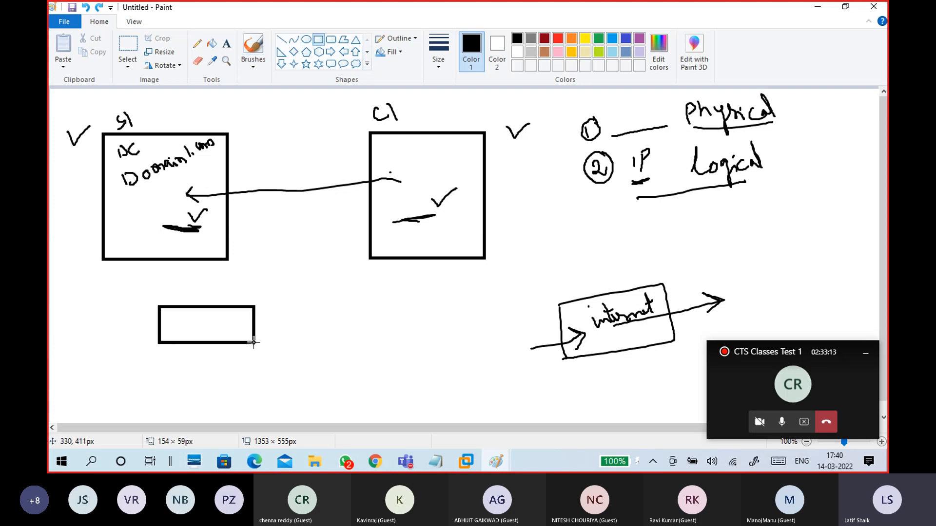
{"action": "mouse_move", "coordinate": [294, 306]}
{"action": "left_mouse_down"}
{"action": "mouse_move", "coordinate": [350, 338]}
{"action": "mouse_move", "coordinate": [389, 340]}
{"action": "left_mouse_up"}
{"action": "left_click_drag", "start_coordinate": [414, 305], "coordinate": [512, 334]}
{"action": "left_click", "coordinate": [252, 62]}
{"action": "left_click", "coordinate": [179, 86]}
{"action": "left_click_drag", "start_coordinate": [238, 327], "coordinate": [311, 323]}
{"action": "left_click_drag", "start_coordinate": [369, 328], "coordinate": [431, 323]}
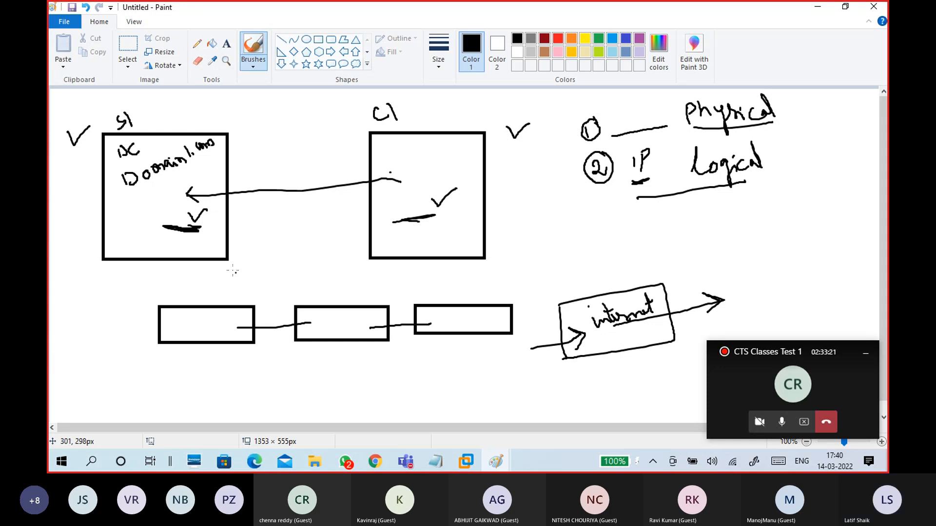
{"action": "left_click_drag", "start_coordinate": [193, 250], "coordinate": [217, 322]}
{"action": "left_click_drag", "start_coordinate": [336, 318], "coordinate": [375, 225]}
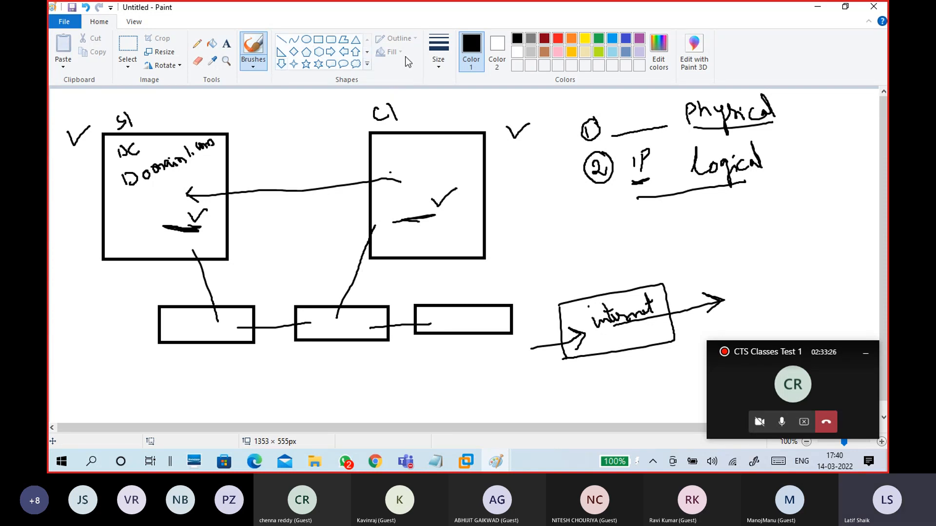
Step: Switch to yellow and loop a yellow line around the S1–C1 connections
{"action": "left_click", "coordinate": [585, 39]}
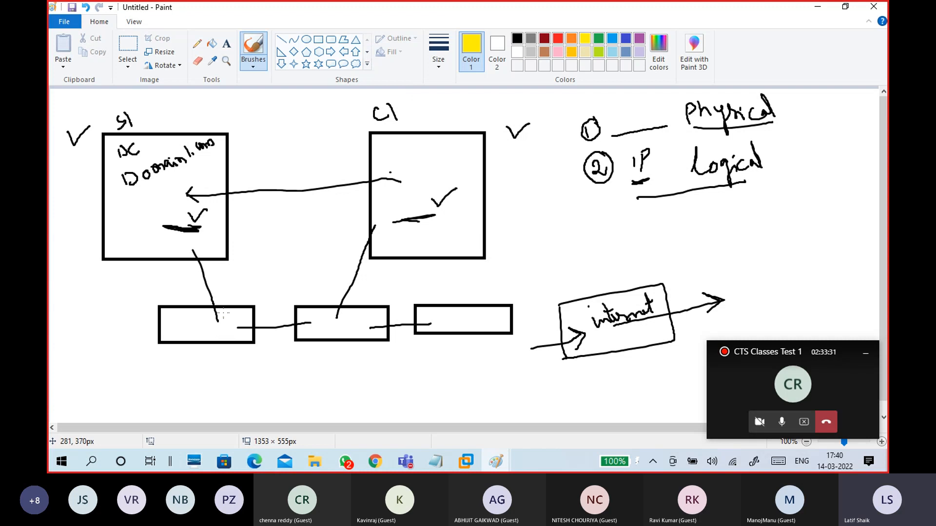
{"action": "left_click_drag", "start_coordinate": [232, 319], "coordinate": [396, 214]}
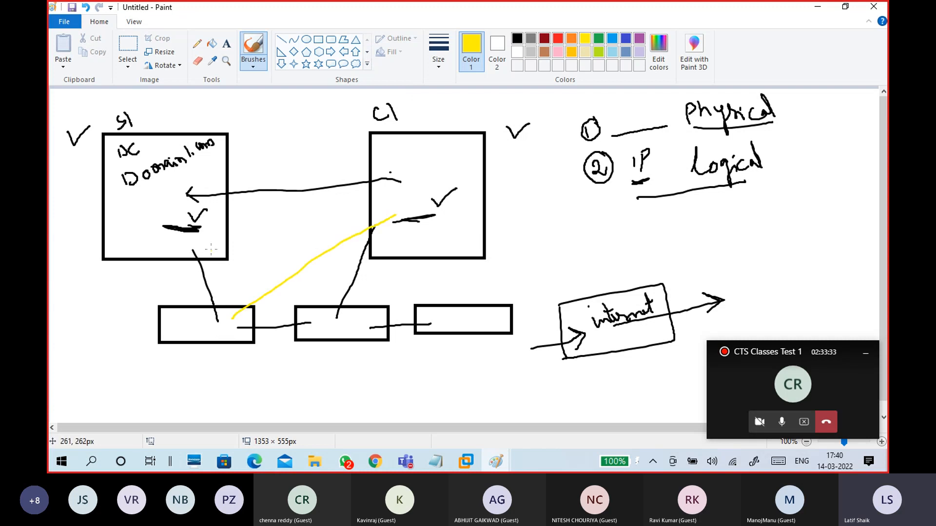
{"action": "left_click_drag", "start_coordinate": [210, 243], "coordinate": [222, 310]}
{"action": "key", "text": "ctrl+z"}
{"action": "key", "text": "ctrl+z"}
{"action": "mouse_move", "coordinate": [187, 232]}
{"action": "left_mouse_down"}
{"action": "mouse_move", "coordinate": [165, 263]}
{"action": "mouse_move", "coordinate": [239, 341]}
{"action": "mouse_move", "coordinate": [368, 298]}
{"action": "mouse_move", "coordinate": [372, 209]}
{"action": "mouse_move", "coordinate": [242, 209]}
{"action": "mouse_move", "coordinate": [184, 233]}
{"action": "left_mouse_up"}
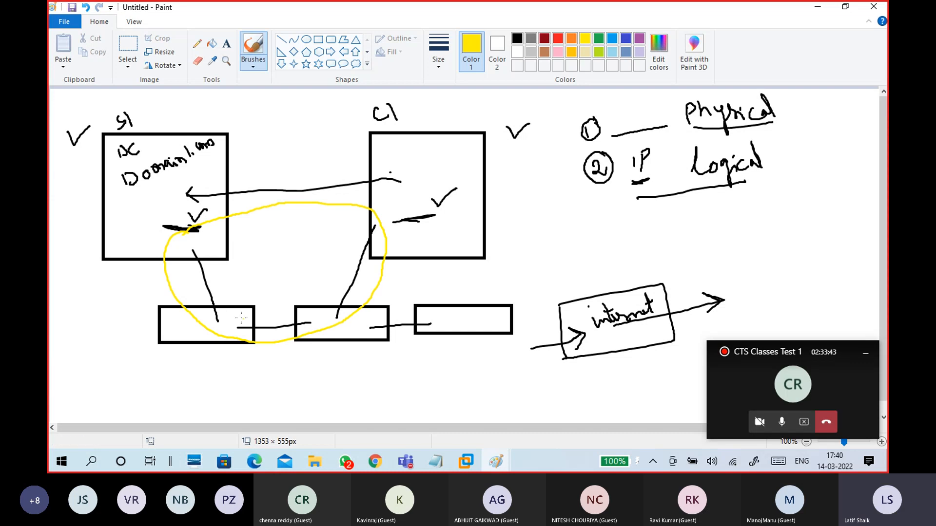
Step: Undo the extra rectangles, join S1 and C1 to one rectangle in yellow, and tick the circled 1
{"action": "key", "text": "ctrl+z"}
{"action": "key", "text": "ctrl+z"}
{"action": "key", "text": "ctrl+z"}
{"action": "key", "text": "ctrl+z"}
{"action": "key", "text": "ctrl+z"}
{"action": "key", "text": "ctrl+z"}
{"action": "key", "text": "ctrl+z"}
{"action": "mouse_move", "coordinate": [149, 238]}
{"action": "left_mouse_down"}
{"action": "mouse_move", "coordinate": [181, 314]}
{"action": "mouse_move", "coordinate": [394, 238]}
{"action": "left_mouse_up"}
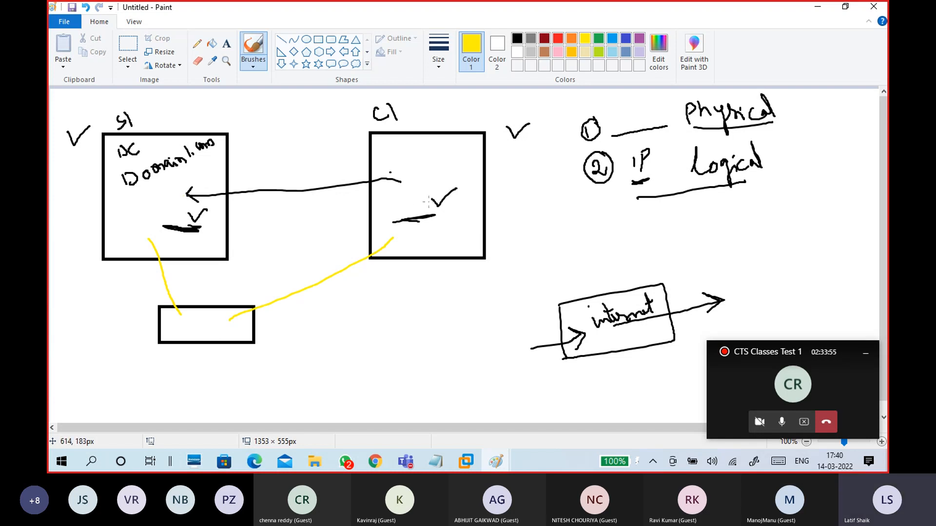
{"action": "left_click_drag", "start_coordinate": [561, 129], "coordinate": [613, 114]}
Step: Tick Physical and the circled 2 in yellow, and circle the marks in the S1 and C1 boxes
{"action": "left_click_drag", "start_coordinate": [788, 107], "coordinate": [804, 101]}
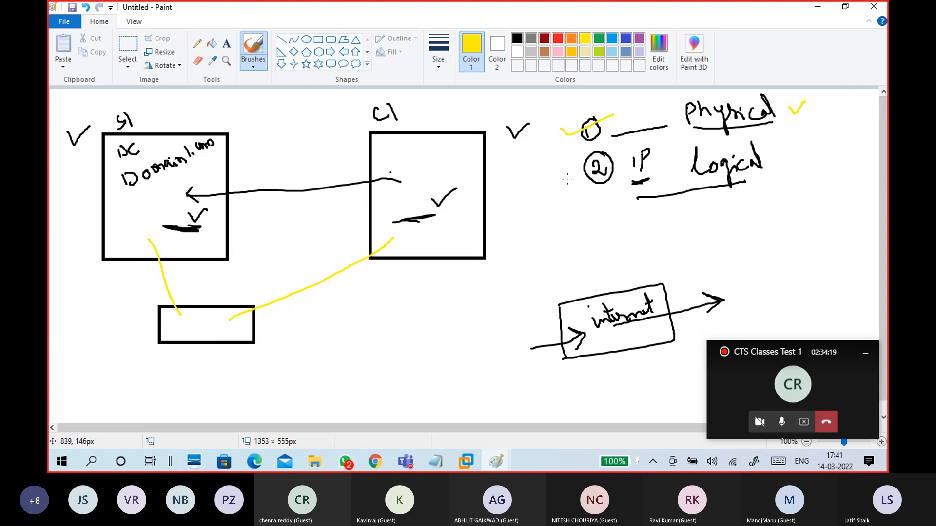
{"action": "left_click_drag", "start_coordinate": [567, 179], "coordinate": [606, 152]}
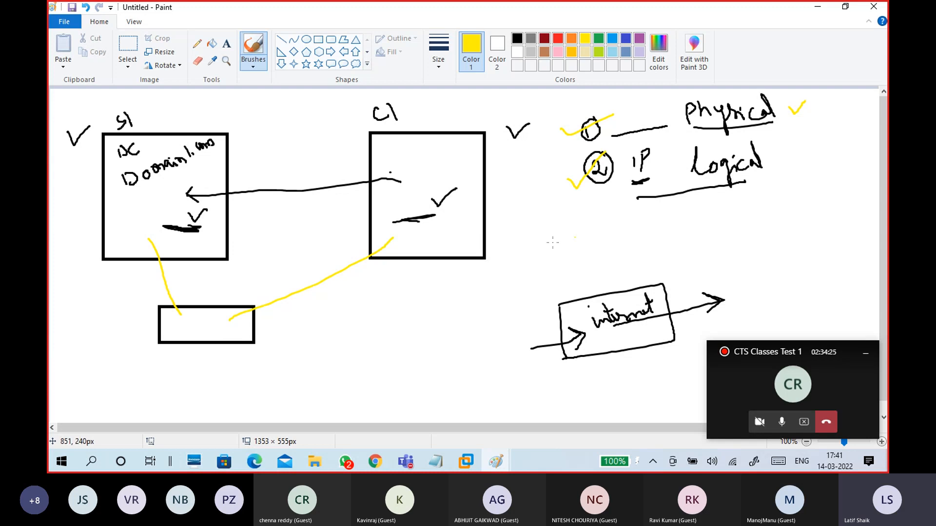
{"action": "mouse_move", "coordinate": [189, 203]}
{"action": "left_mouse_down"}
{"action": "mouse_move", "coordinate": [154, 218]}
{"action": "mouse_move", "coordinate": [195, 233]}
{"action": "mouse_move", "coordinate": [205, 210]}
{"action": "left_mouse_up"}
{"action": "mouse_move", "coordinate": [438, 205]}
{"action": "left_mouse_down"}
{"action": "mouse_move", "coordinate": [432, 198]}
{"action": "mouse_move", "coordinate": [419, 224]}
{"action": "mouse_move", "coordinate": [429, 204]}
{"action": "left_mouse_up"}
Step: Write N/W between the rectangle and internet box, underlining both internet and N/W
{"action": "mouse_move", "coordinate": [423, 318]}
{"action": "left_mouse_down"}
{"action": "mouse_move", "coordinate": [429, 306]}
{"action": "mouse_move", "coordinate": [469, 293]}
{"action": "left_mouse_up"}
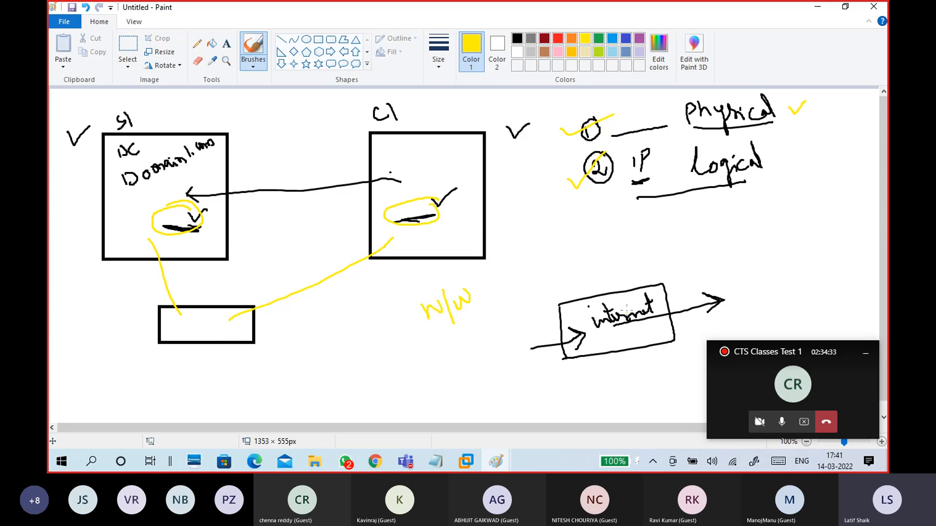
{"action": "left_click_drag", "start_coordinate": [603, 334], "coordinate": [653, 321]}
{"action": "left_click_drag", "start_coordinate": [430, 336], "coordinate": [479, 317]}
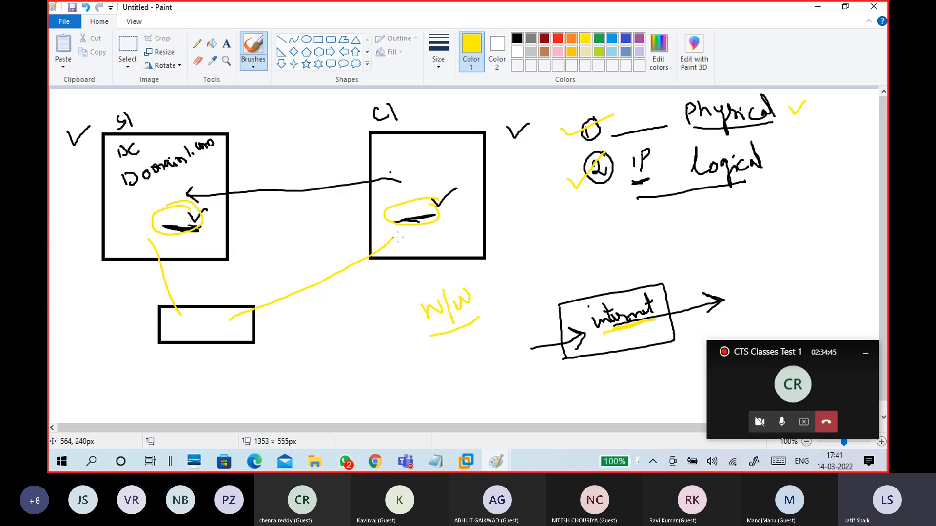
{"action": "mouse_move", "coordinate": [495, 295]}
{"action": "left_mouse_down"}
{"action": "mouse_move", "coordinate": [501, 277]}
{"action": "mouse_move", "coordinate": [509, 295]}
{"action": "mouse_move", "coordinate": [522, 271]}
{"action": "mouse_move", "coordinate": [517, 293]}
{"action": "mouse_move", "coordinate": [543, 280]}
{"action": "mouse_move", "coordinate": [537, 268]}
{"action": "mouse_move", "coordinate": [554, 271]}
{"action": "left_mouse_up"}
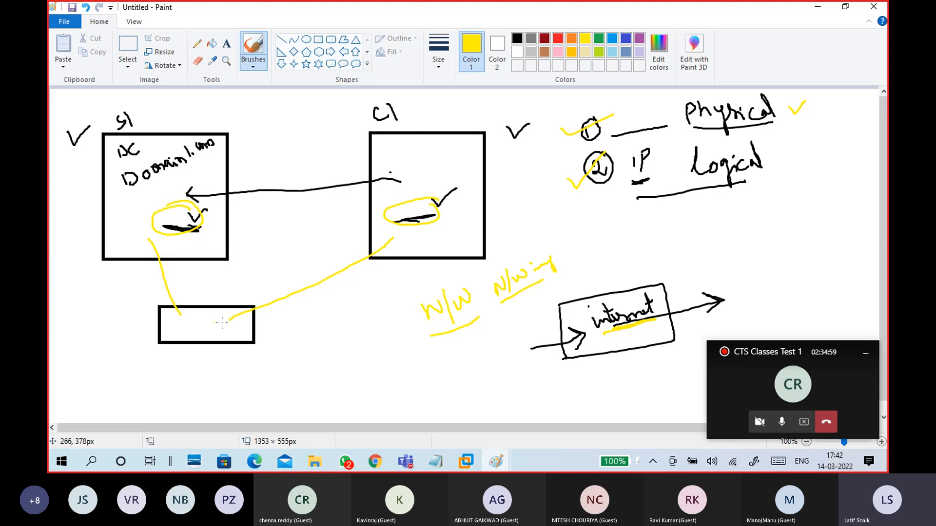
Step: Write and underline Sw beside the rectangle, underline the IP/Logical row, and add a circled 3
{"action": "left_click_drag", "start_coordinate": [282, 317], "coordinate": [277, 340]}
{"action": "mouse_move", "coordinate": [289, 323]}
{"action": "left_mouse_down"}
{"action": "mouse_move", "coordinate": [295, 332]}
{"action": "mouse_move", "coordinate": [309, 314]}
{"action": "left_mouse_up"}
{"action": "left_click_drag", "start_coordinate": [279, 359], "coordinate": [323, 345]}
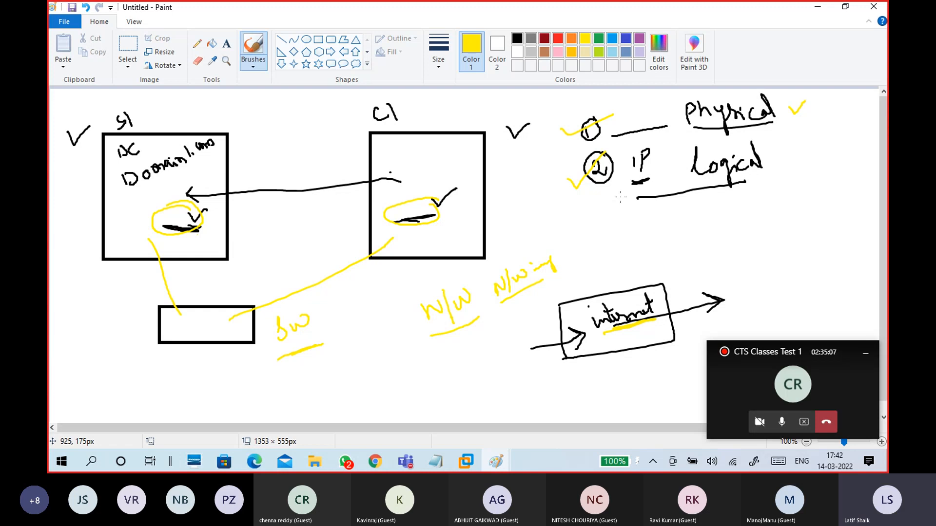
{"action": "left_click_drag", "start_coordinate": [560, 215], "coordinate": [768, 182]}
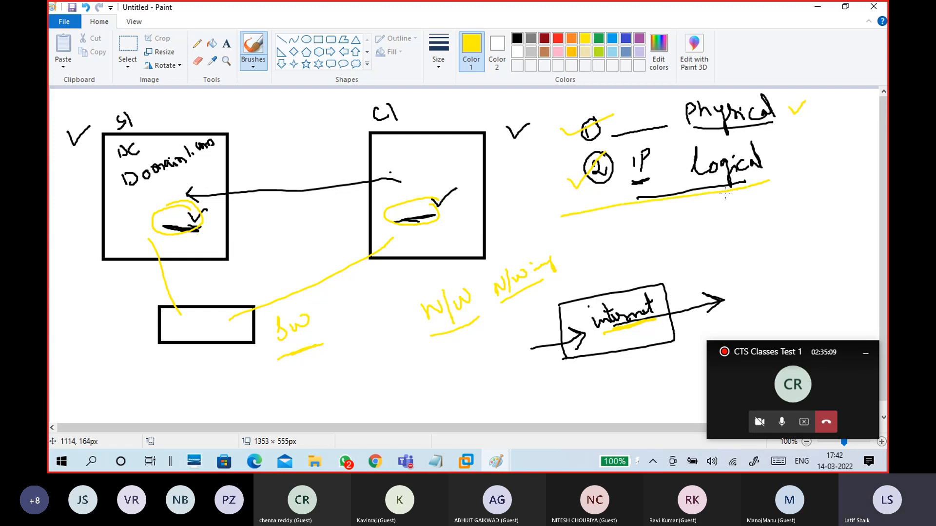
{"action": "mouse_move", "coordinate": [606, 223]}
{"action": "left_mouse_down"}
{"action": "mouse_move", "coordinate": [606, 243]}
{"action": "mouse_move", "coordinate": [593, 241]}
{"action": "mouse_move", "coordinate": [632, 234]}
{"action": "mouse_move", "coordinate": [607, 214]}
{"action": "left_mouse_up"}
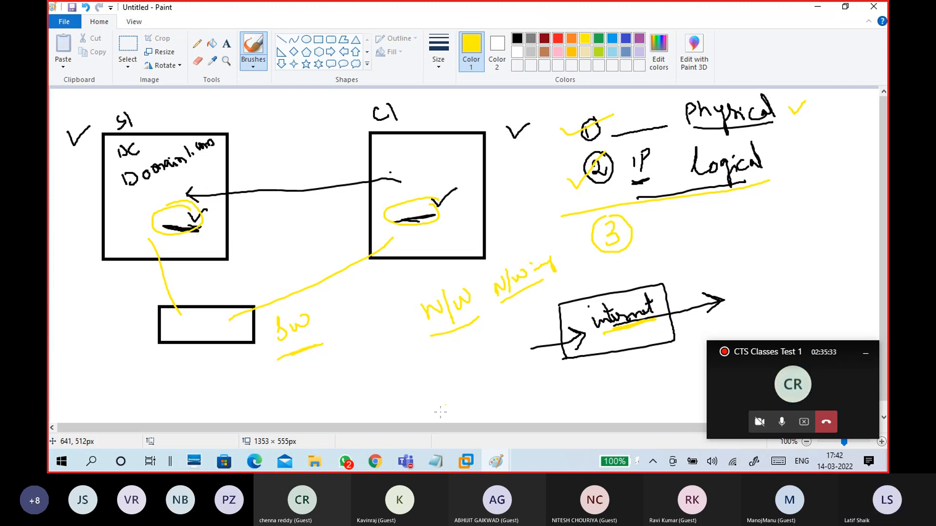
Step: On a new line in the WINDOWS notes, type 'make sure both system connected to same switch'
{"action": "mouse_move", "coordinate": [435, 461]}
{"action": "left_click", "coordinate": [472, 416]}
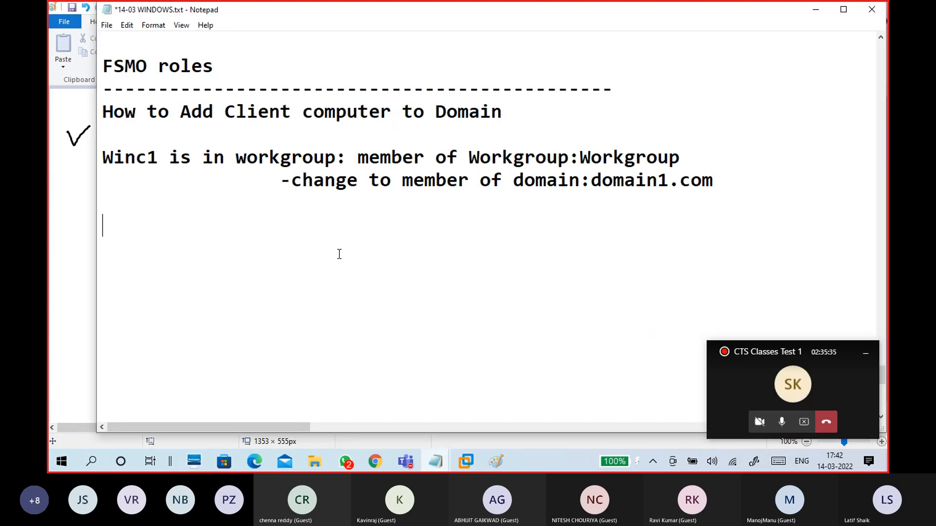
{"action": "key", "text": "Return"}
{"action": "type", "text": "mka"}
{"action": "key", "text": "BackSpace"}
{"action": "key", "text": "BackSpace"}
{"action": "type", "text": "a"}
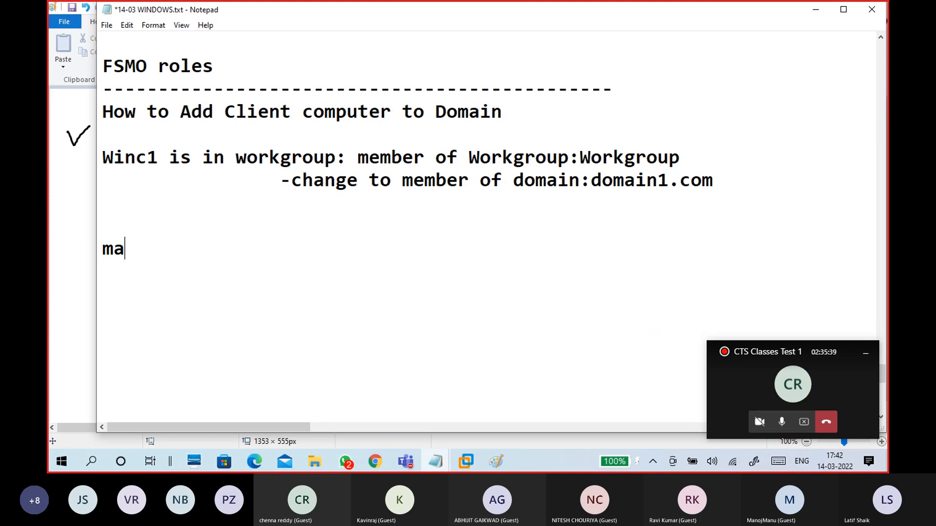
{"action": "type", "text": "re"}
{"action": "key", "text": "BackSpace"}
{"action": "key", "text": "BackSpace"}
{"action": "key", "text": "BackSpace"}
{"action": "type", "text": "ke s"}
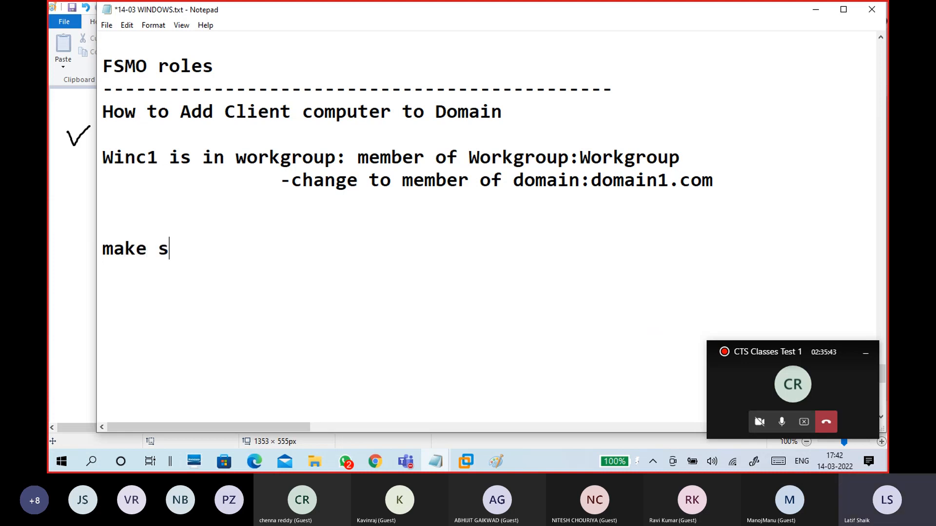
{"action": "type", "text": "ure both"}
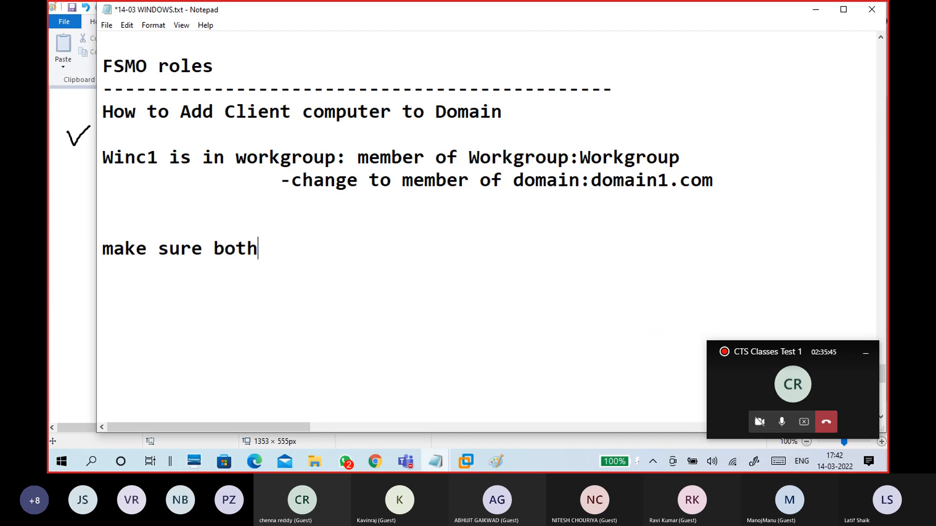
{"action": "type", "text": " syste"}
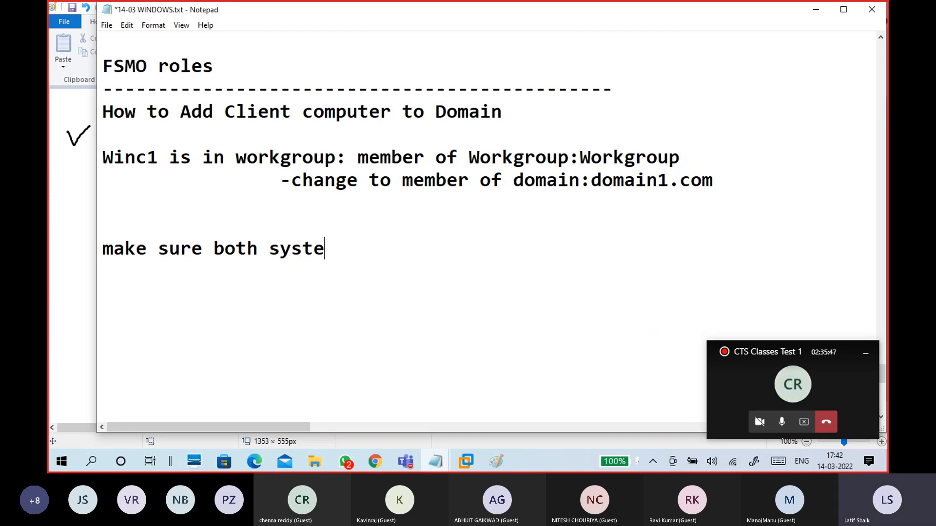
{"action": "type", "text": "m conne"}
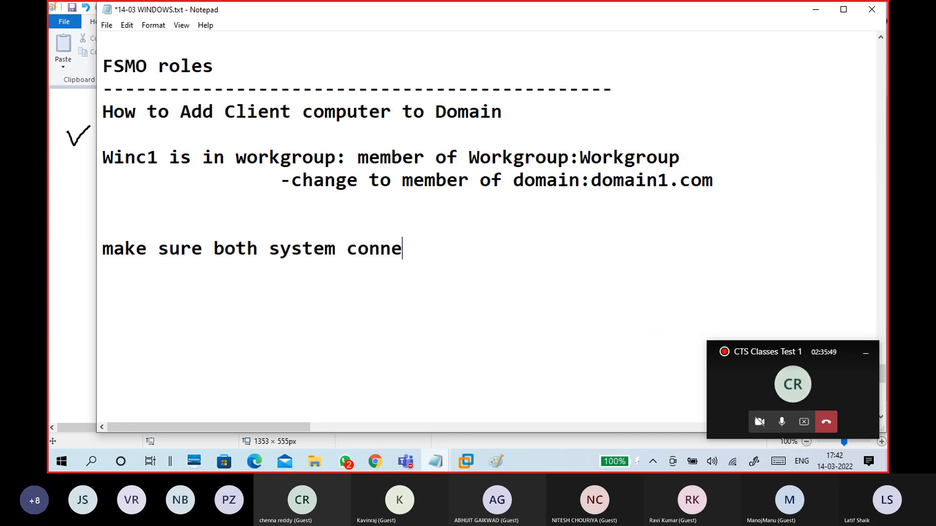
{"action": "type", "text": "cted "}
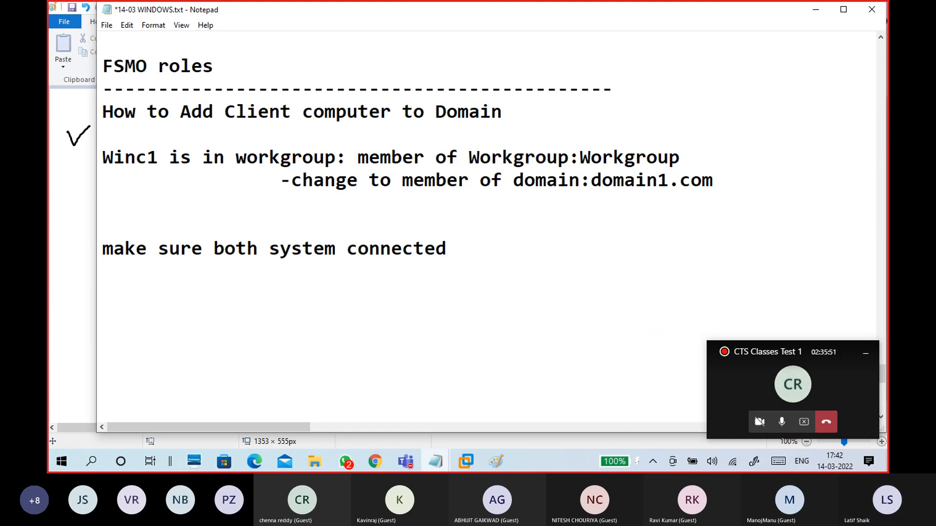
{"action": "type", "text": "to sam"}
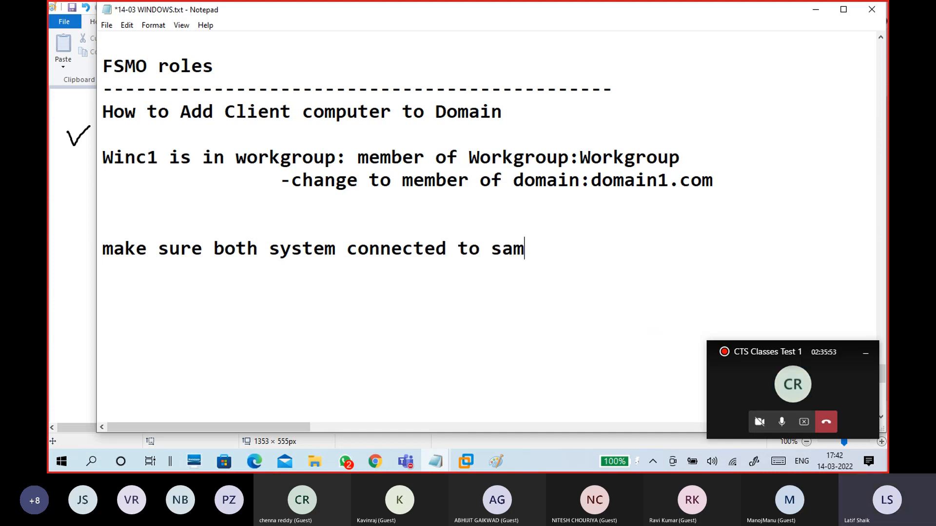
{"action": "type", "text": "e sw"}
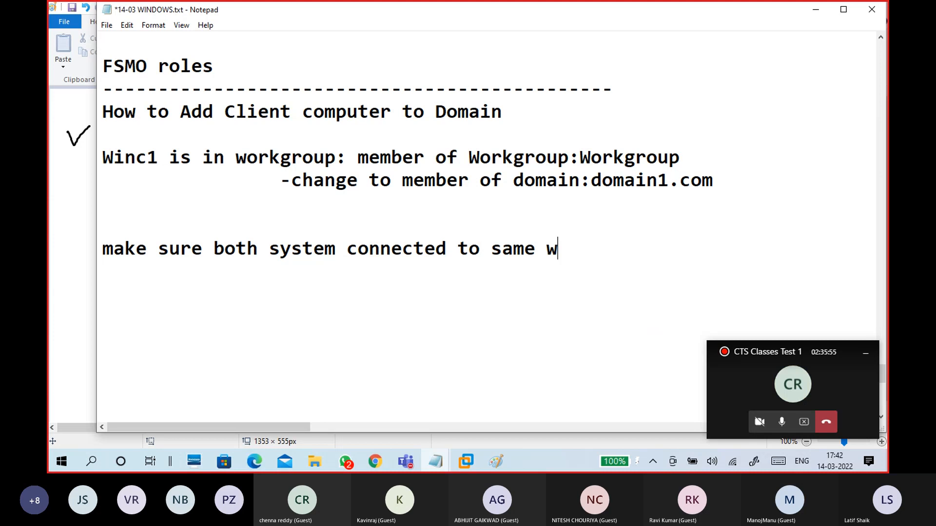
{"action": "key", "text": "BackSpace"}
{"action": "type", "text": "switch"}
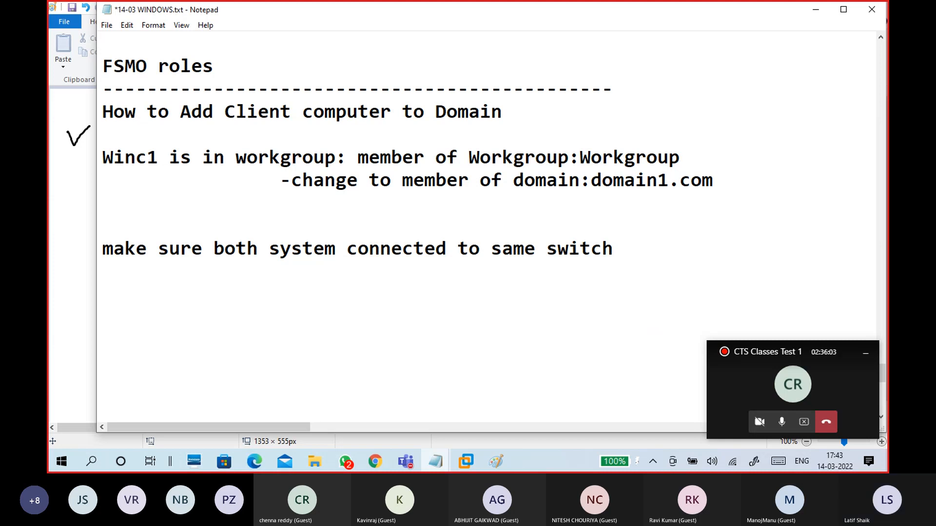
Step: Move the switch requirement onto its own line prefixed with '-'
{"action": "left_click", "coordinate": [214, 249]}
{"action": "key", "text": "Return"}
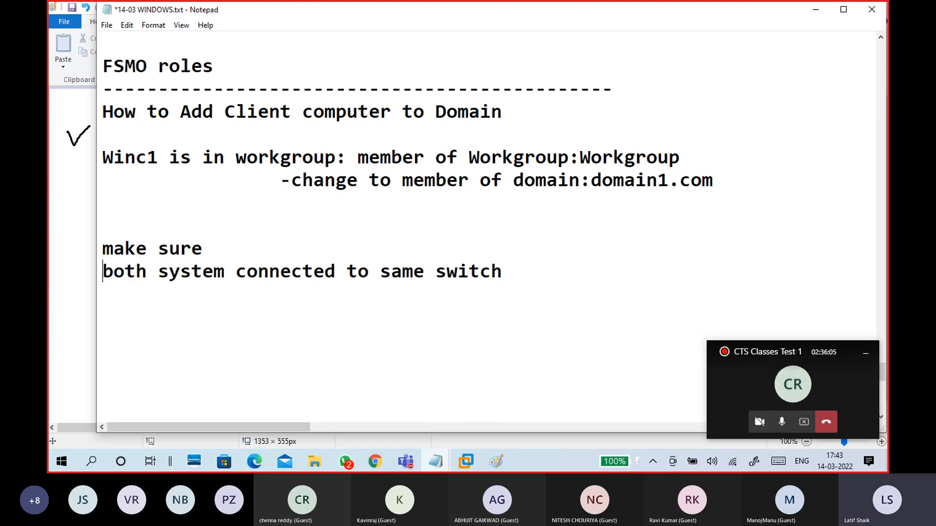
{"action": "type", "text": "-"}
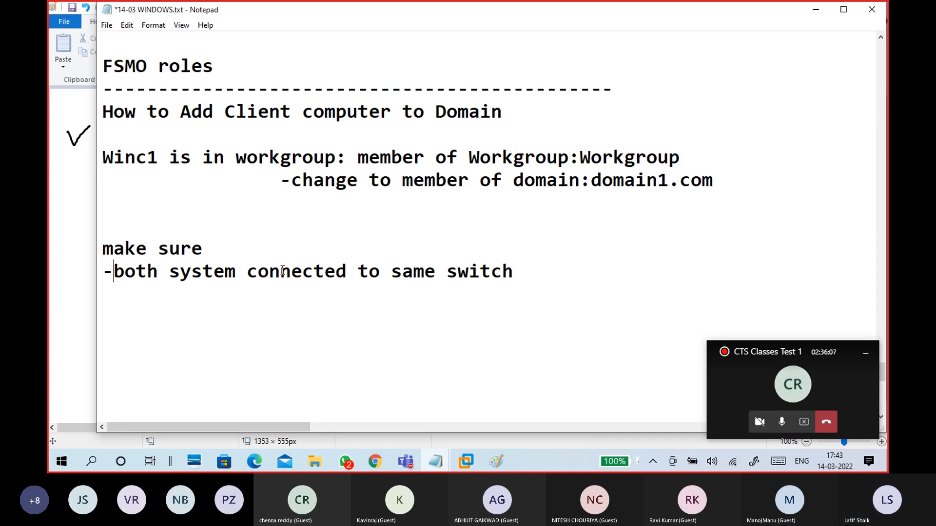
{"action": "left_click", "coordinate": [251, 278]}
{"action": "type", "text": "mus"}
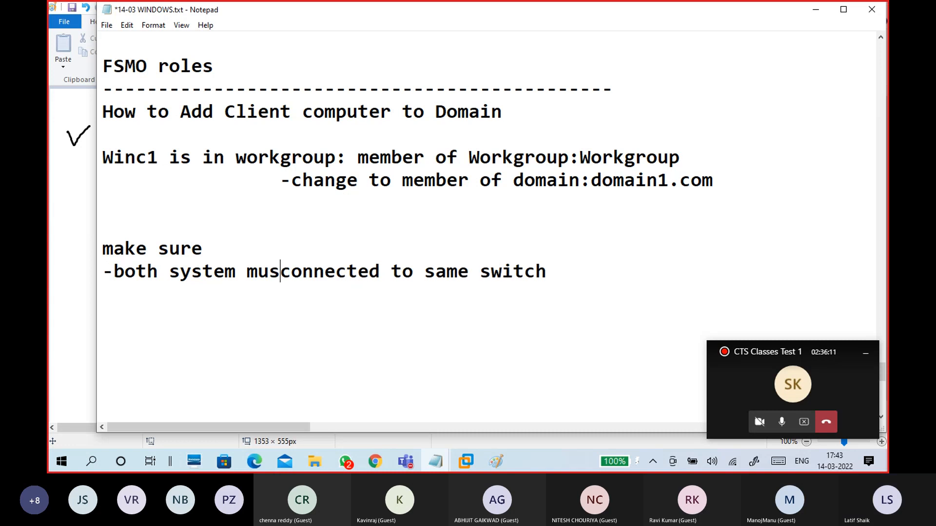
{"action": "type", "text": "t"}
{"action": "key", "text": "BackSpace"}
{"action": "key", "text": "BackSpace"}
{"action": "key", "text": "BackSpace"}
{"action": "key", "text": "BackSpace"}
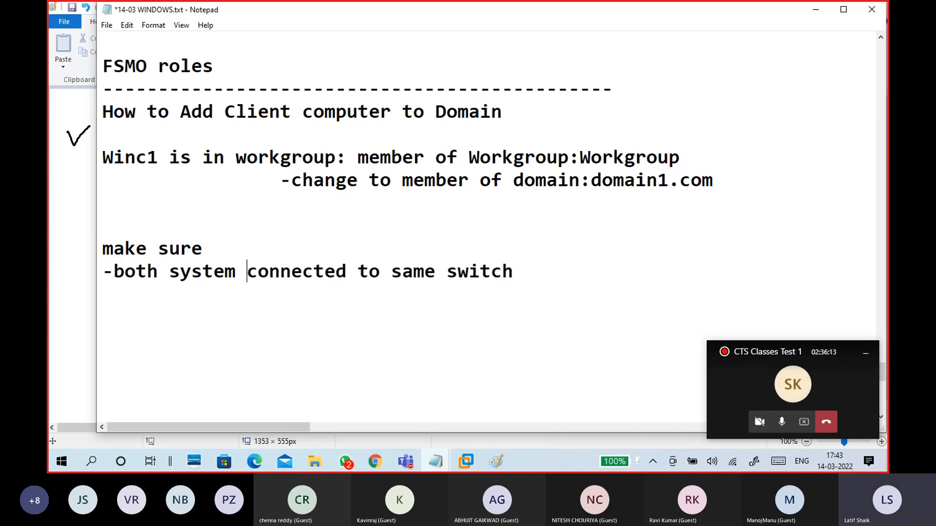
Step: Add the line '-assign ann ip address to client as per server ip address'
{"action": "left_click", "coordinate": [215, 293]}
{"action": "type", "text": "-assign an"}
{"action": "key", "text": "BackSpace"}
{"action": "type", "text": "n "}
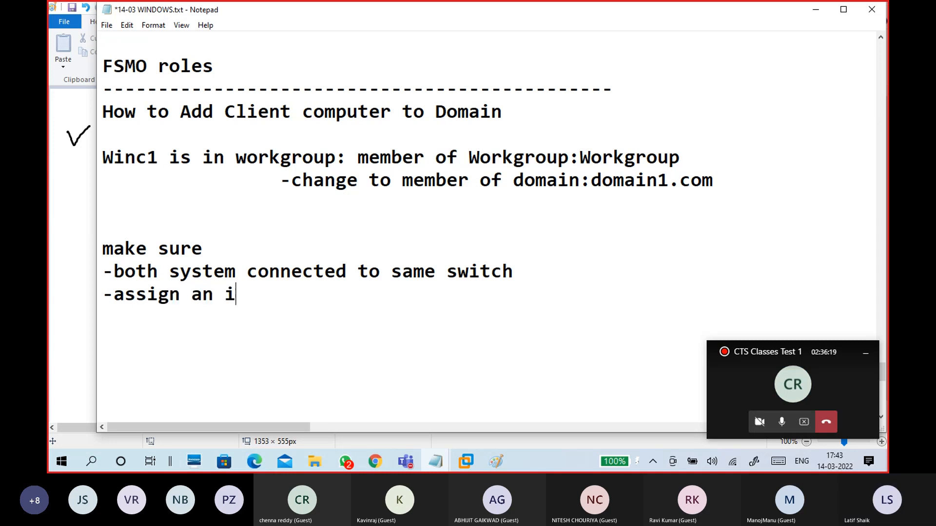
{"action": "type", "text": "ip address as"}
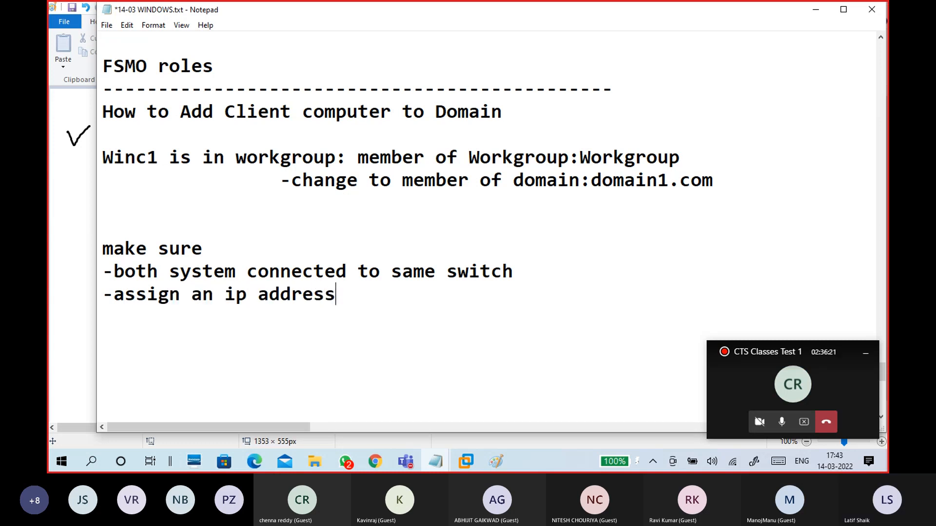
{"action": "key", "text": "BackSpace"}
{"action": "key", "text": "BackSpace"}
{"action": "type", "text": "to client as per "}
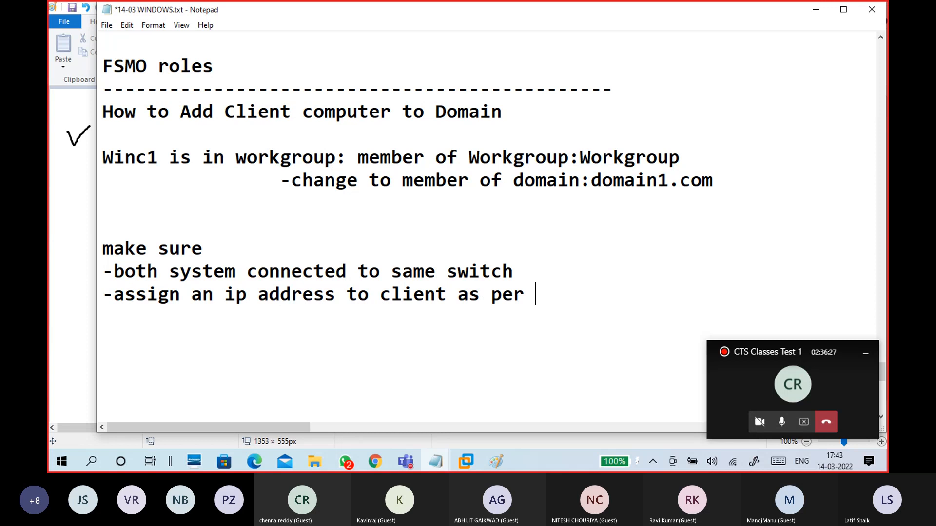
{"action": "type", "text": "server ip address"}
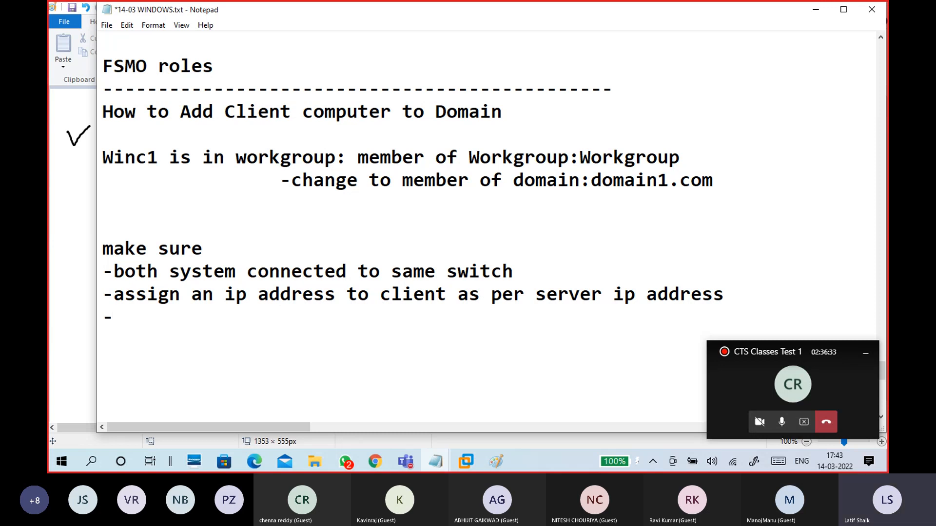
Step: Highlight the switch note and the client/server IP address wording to review them
{"action": "scroll", "coordinate": [250, 261], "scroll_direction": "down", "scroll_amount": 1}
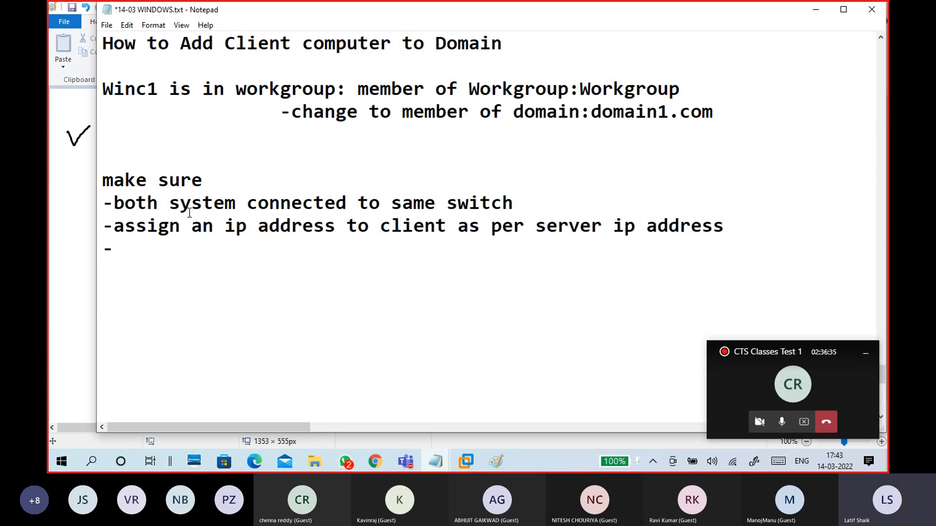
{"action": "left_click_drag", "start_coordinate": [125, 202], "coordinate": [516, 204]}
{"action": "left_click", "coordinate": [518, 200]}
{"action": "left_click_drag", "start_coordinate": [113, 225], "coordinate": [730, 225]}
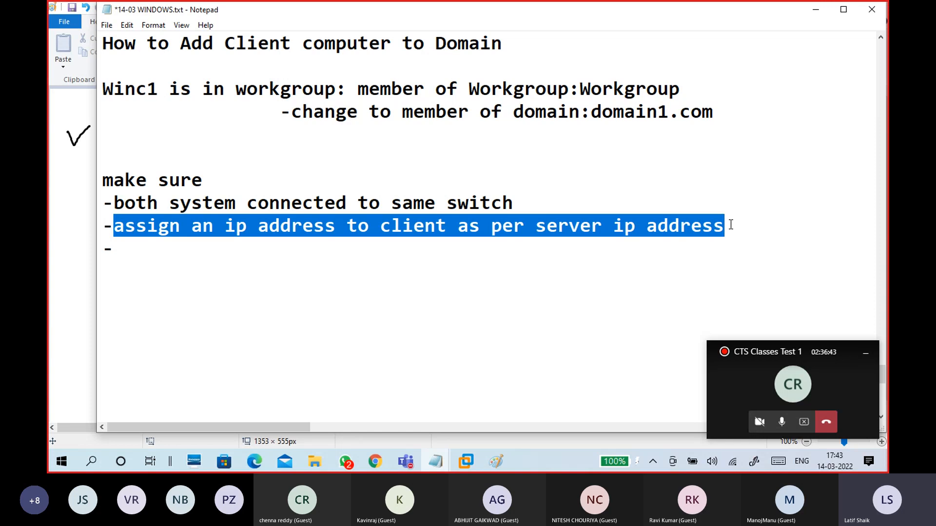
{"action": "left_click", "coordinate": [250, 238]}
{"action": "left_click_drag", "start_coordinate": [225, 227], "coordinate": [469, 227]}
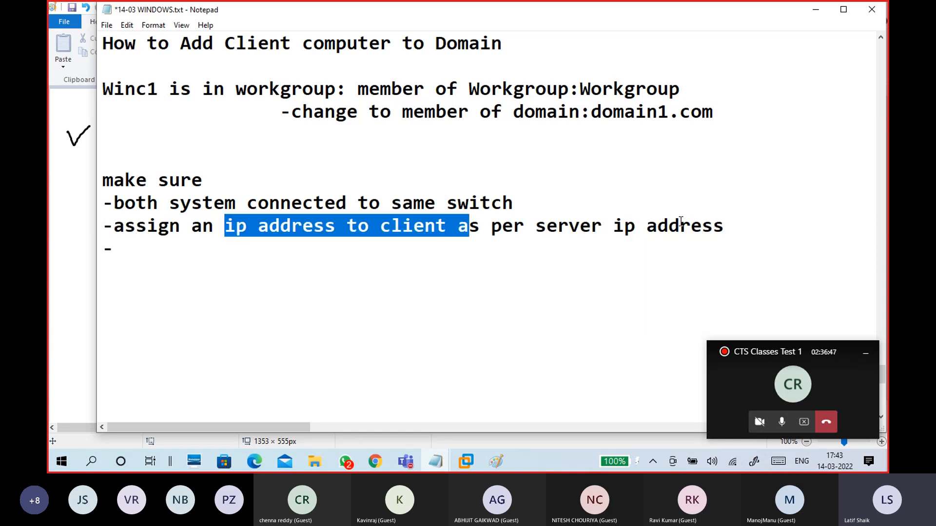
{"action": "left_click_drag", "start_coordinate": [725, 227], "coordinate": [524, 226]}
{"action": "left_click", "coordinate": [358, 226]}
Step: Add '(bith system should be in same logical(IP address) network)', then minimize Notepad and Paint
{"action": "left_click", "coordinate": [315, 249]}
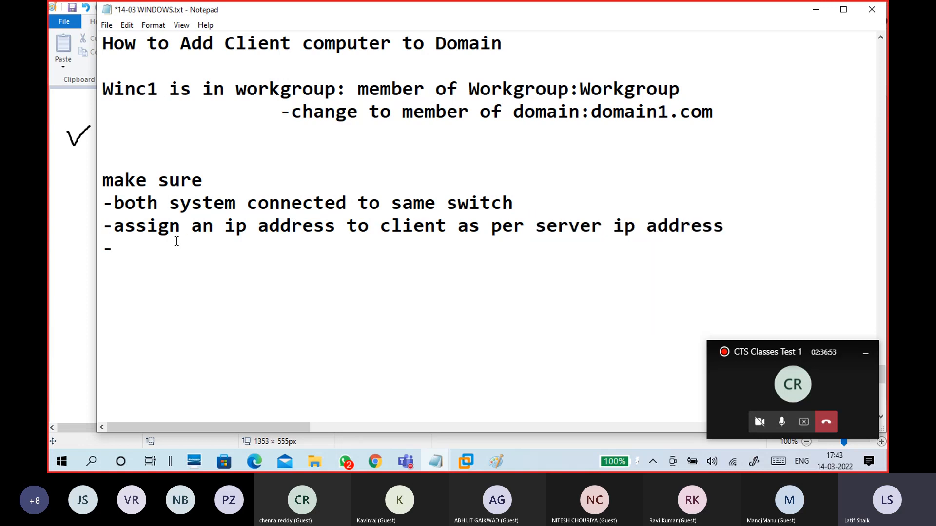
{"action": "key", "text": "BackSpace"}
{"action": "type", "text": "(bit"}
{"action": "key", "text": "BackSpace"}
{"action": "key", "text": "BackSpace"}
{"action": "key", "text": "BackSpace"}
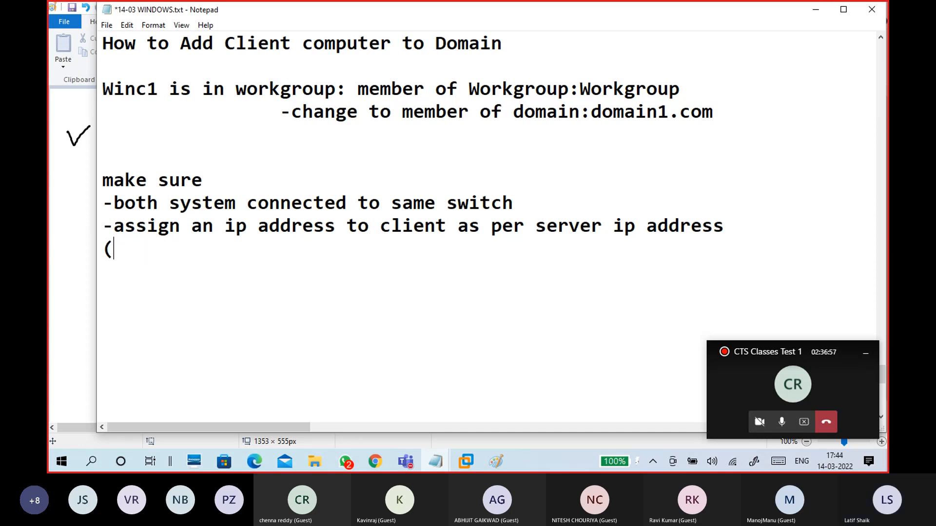
{"action": "type", "text": "bith"}
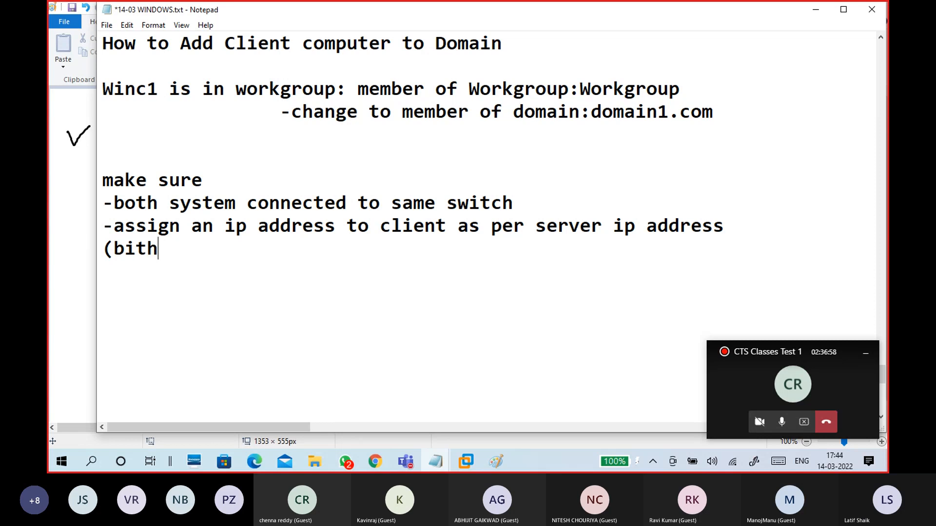
{"action": "type", "text": " system sh"}
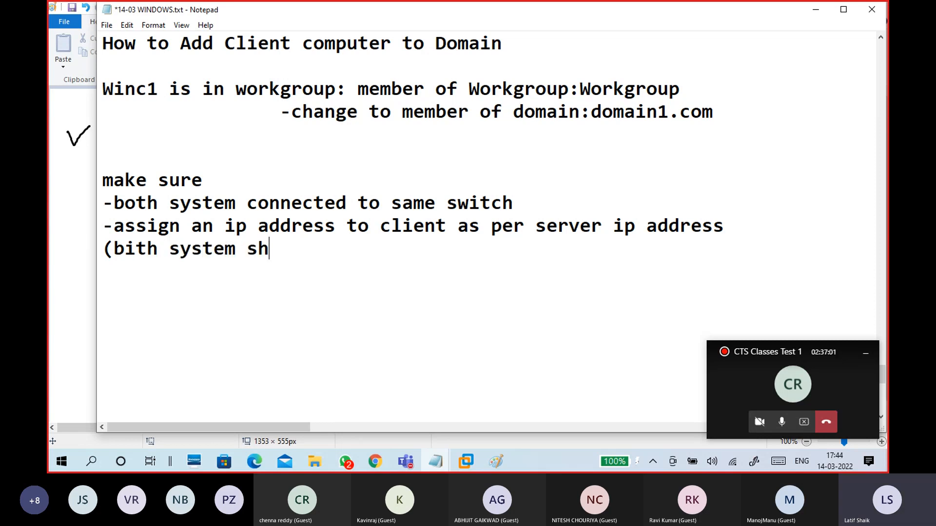
{"action": "type", "text": "ould be "}
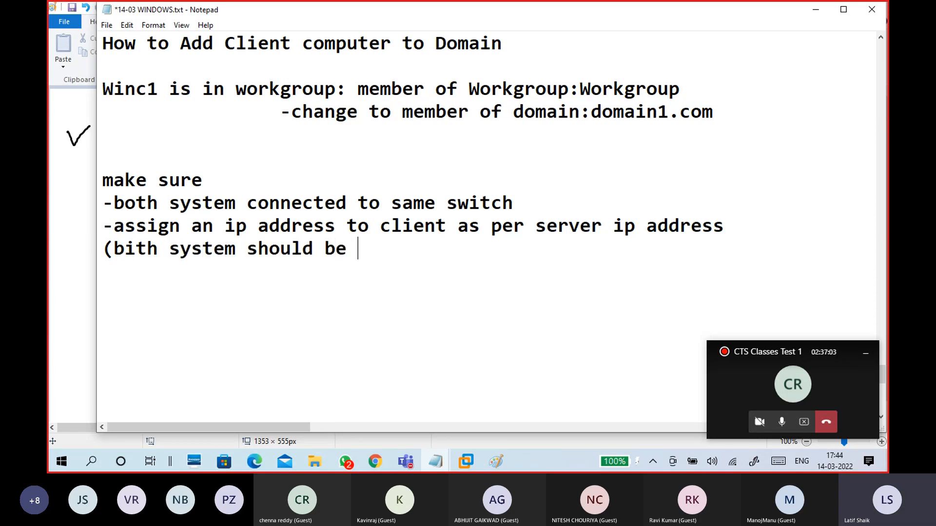
{"action": "type", "text": "in same l"}
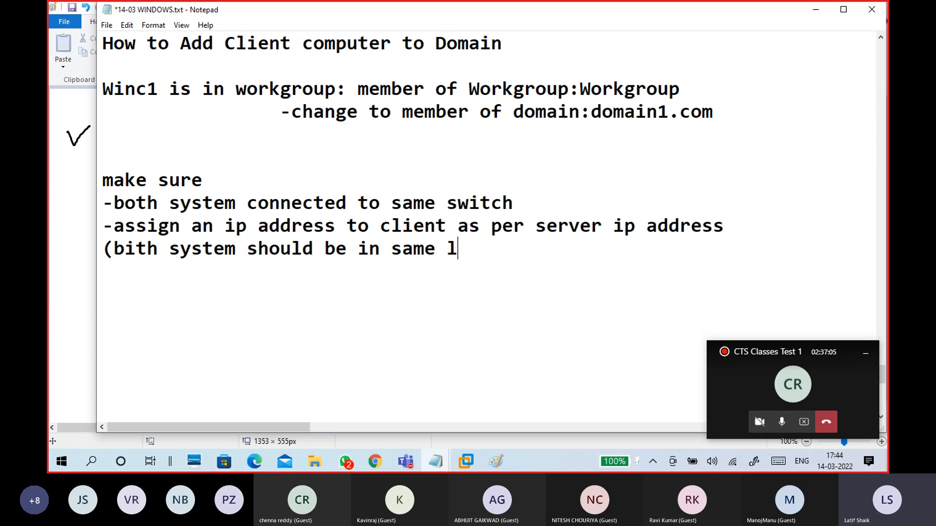
{"action": "type", "text": "ogical(IP ad"}
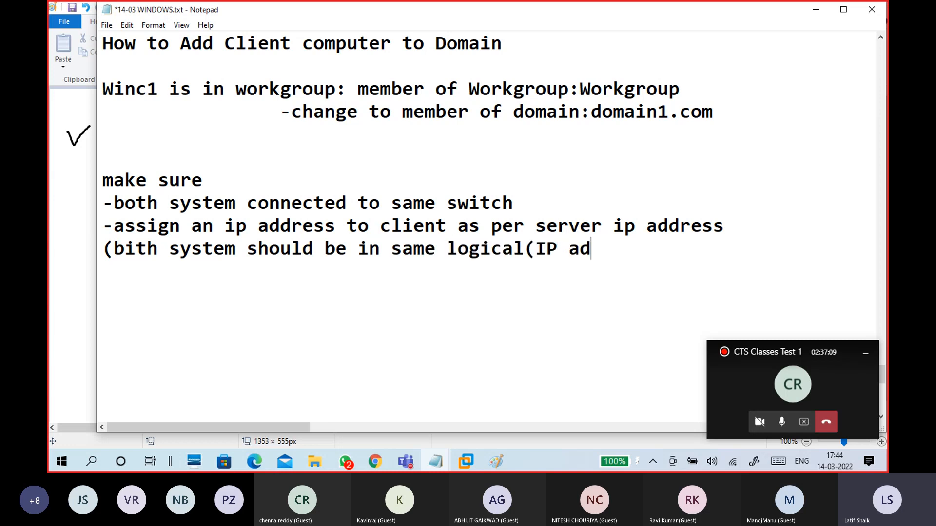
{"action": "type", "text": "dress)"}
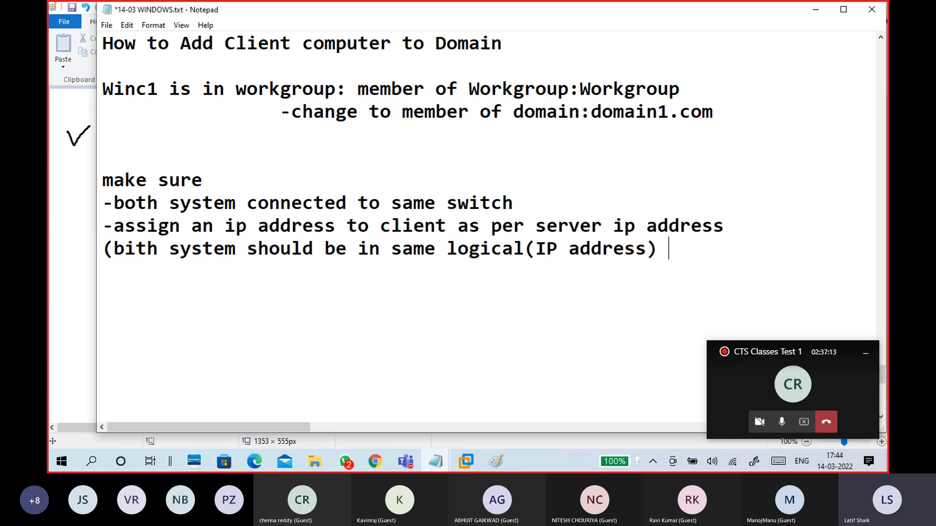
{"action": "type", "text": " networ"}
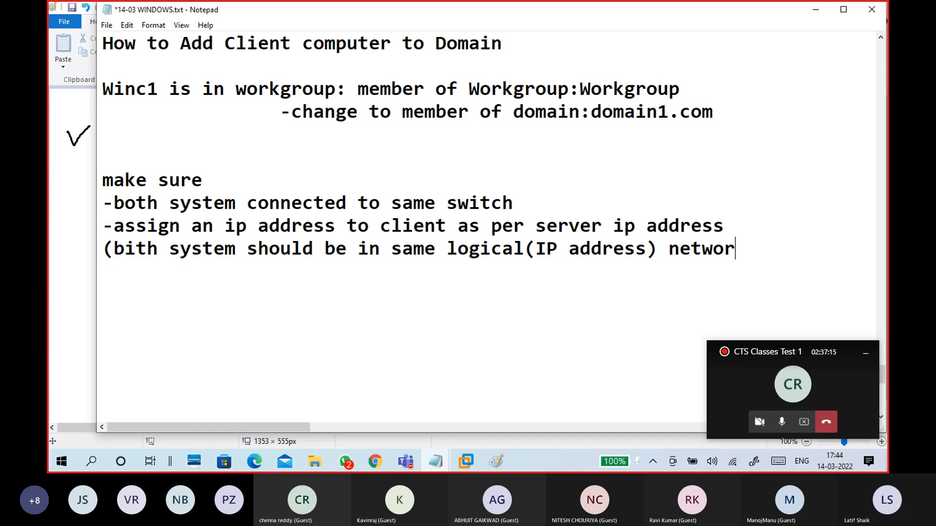
{"action": "type", "text": "k)"}
{"action": "key", "text": "BackSpace"}
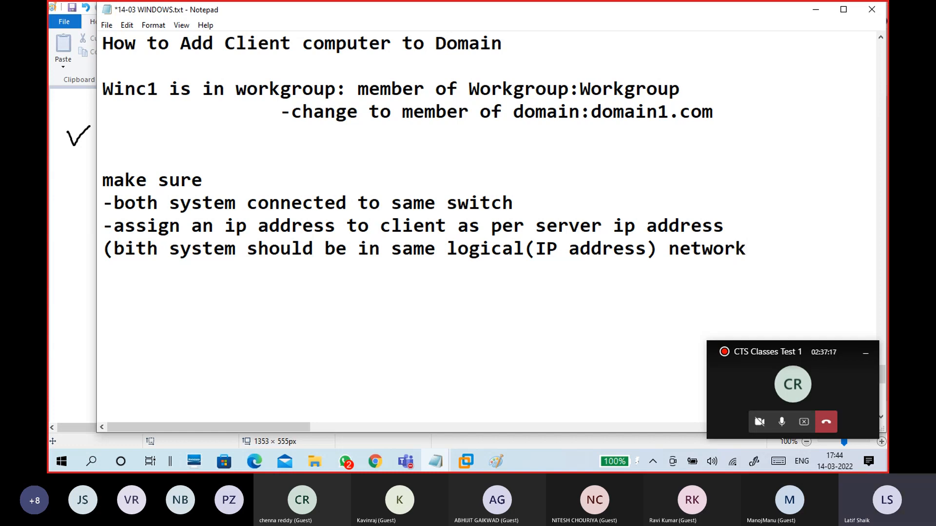
{"action": "type", "text": ")"}
{"action": "key", "text": "Return"}
{"action": "key", "text": "Return"}
{"action": "key", "text": "BackSpace"}
{"action": "key", "text": "BackSpace"}
{"action": "key", "text": "Return"}
{"action": "key", "text": "Return"}
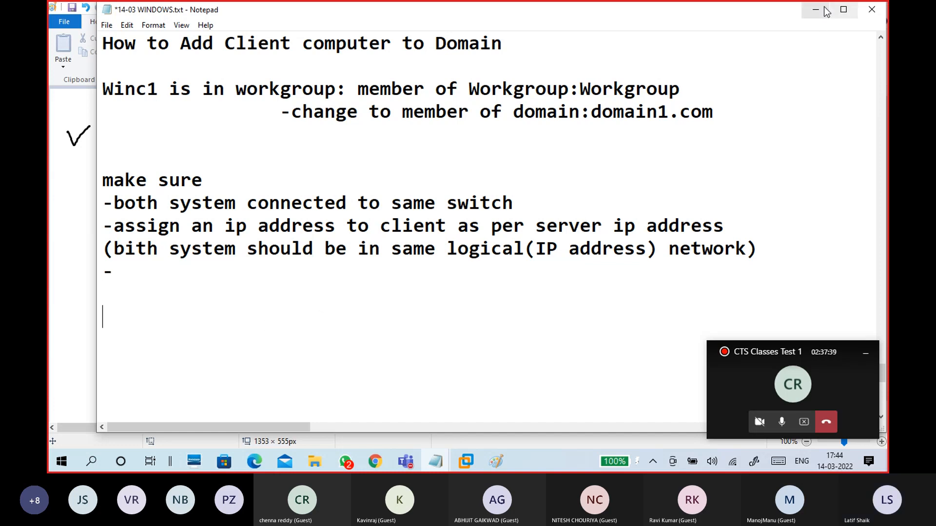
{"action": "left_click", "coordinate": [815, 9]}
{"action": "left_click", "coordinate": [815, 9]}
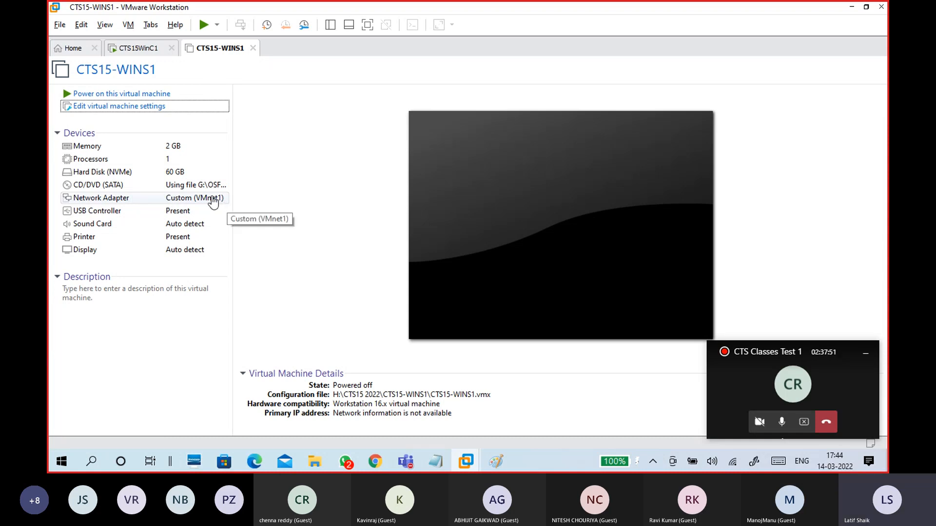
Step: Inspect CTS15WinC1's network adapter (Custom VMnet0) without saving, view CTS15-WINS1, then return to Notepad
{"action": "left_click", "coordinate": [157, 50]}
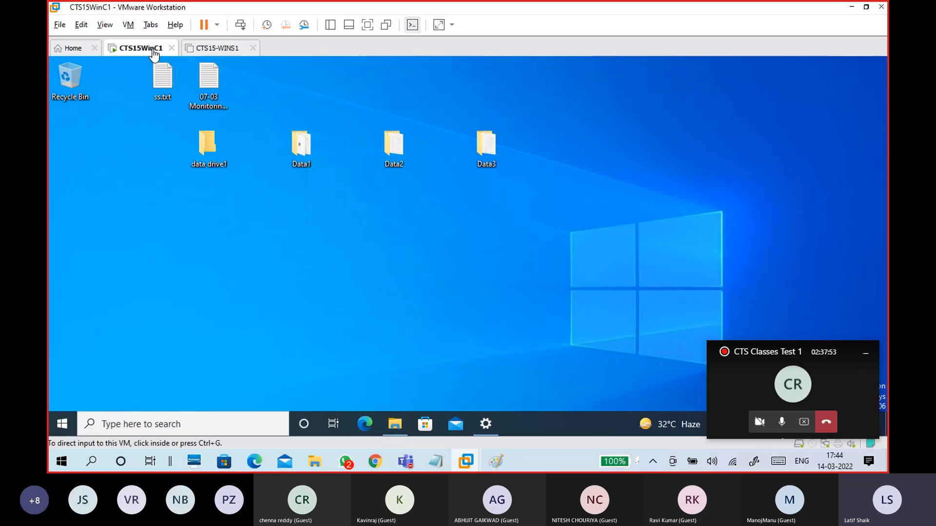
{"action": "left_click", "coordinate": [130, 25]}
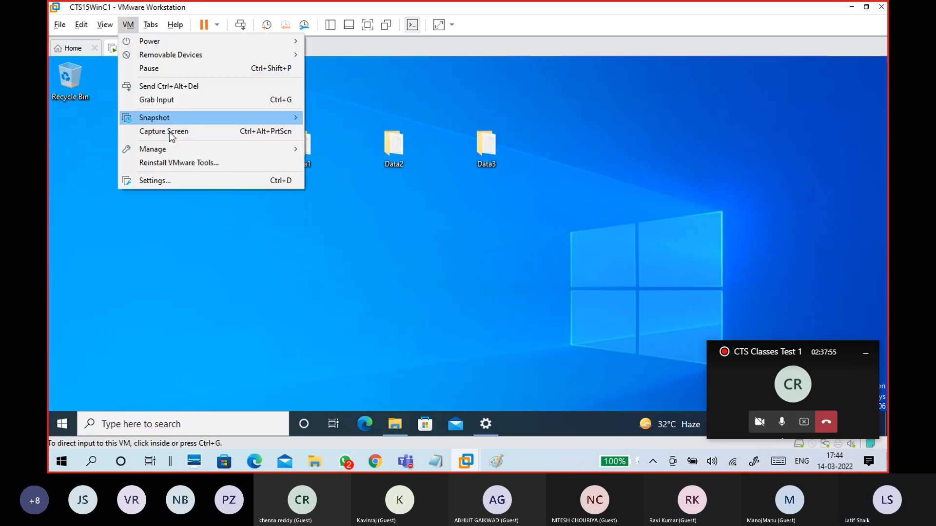
{"action": "left_click", "coordinate": [181, 184]}
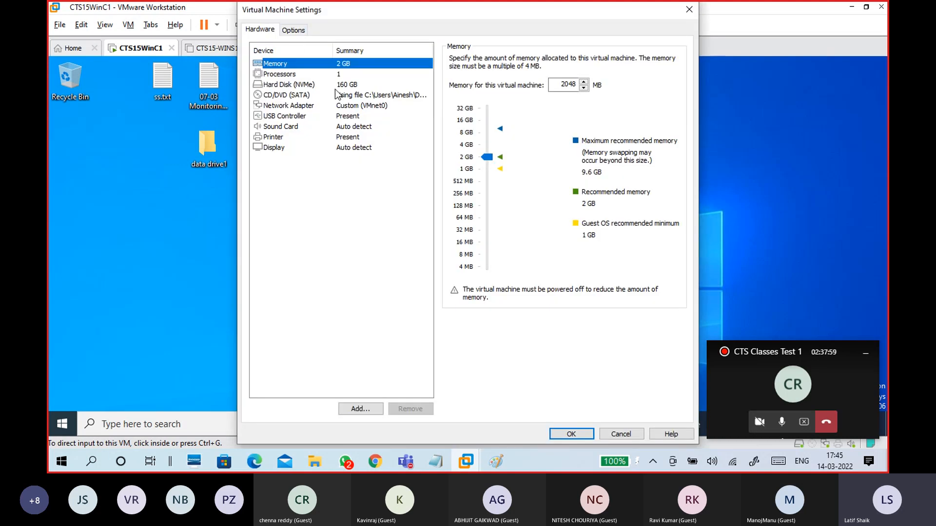
{"action": "left_click", "coordinate": [351, 106]}
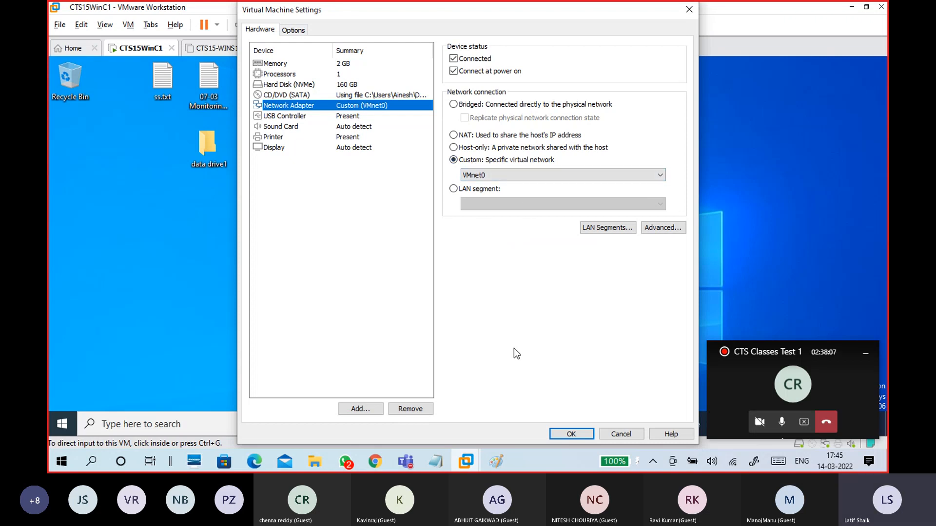
{"action": "left_click", "coordinate": [499, 174]}
{"action": "left_click", "coordinate": [495, 195]}
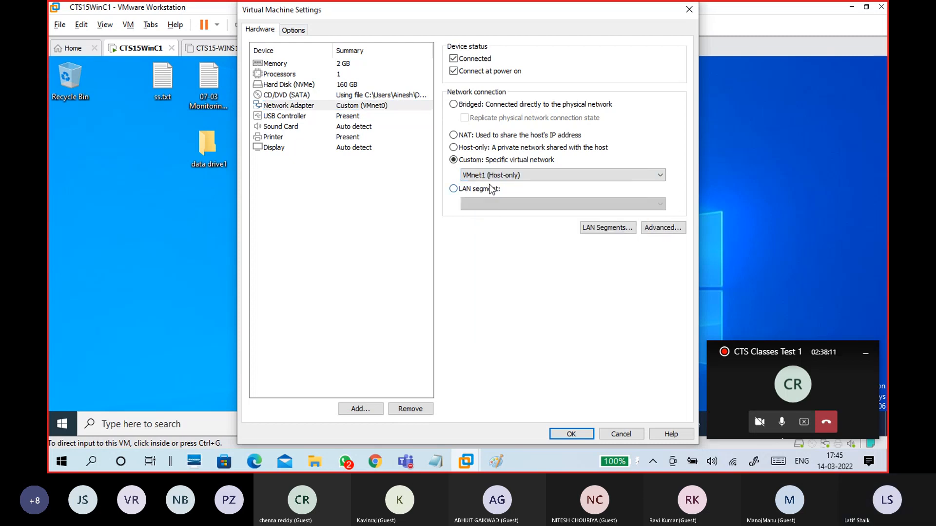
{"action": "left_click", "coordinate": [490, 175]}
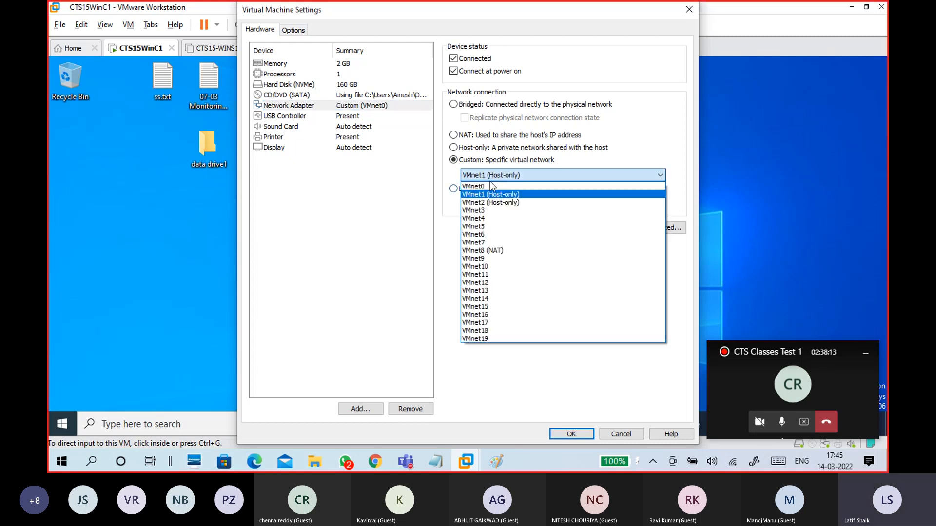
{"action": "left_click", "coordinate": [490, 186]}
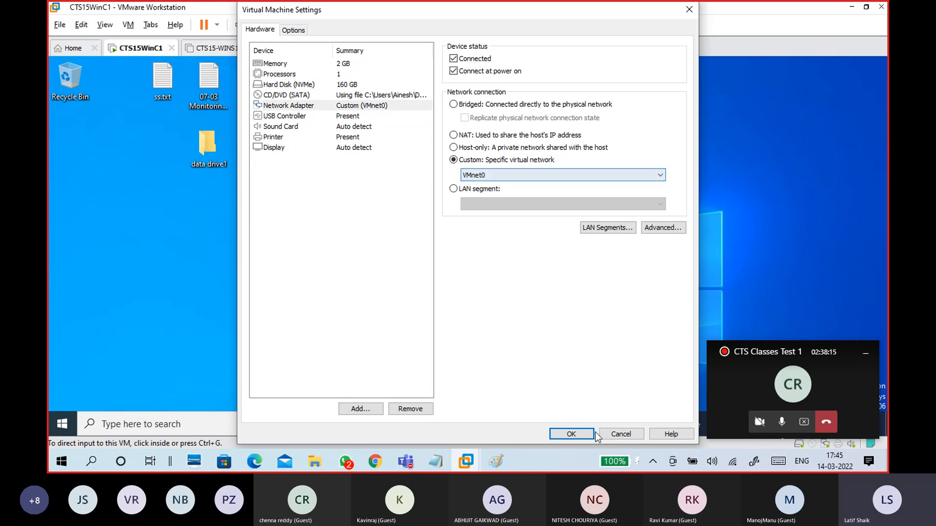
{"action": "left_click", "coordinate": [621, 436]}
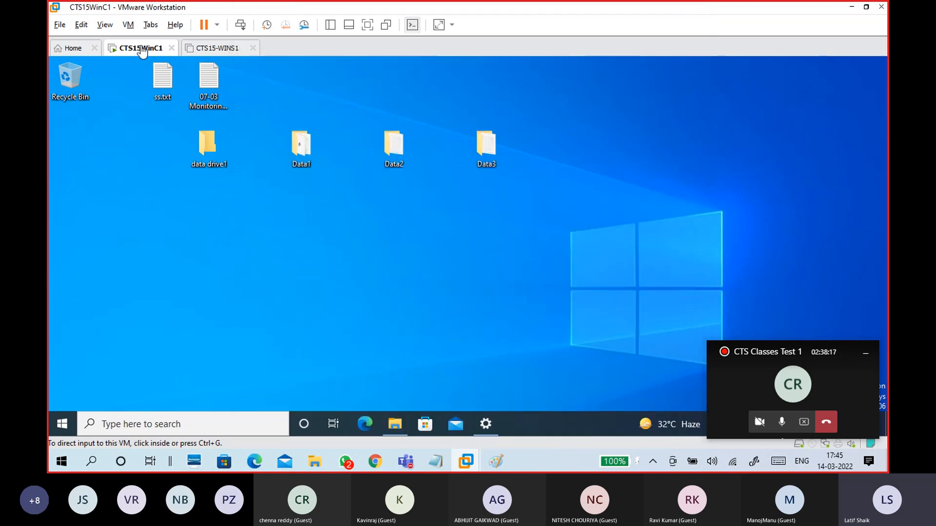
{"action": "left_click", "coordinate": [215, 47]}
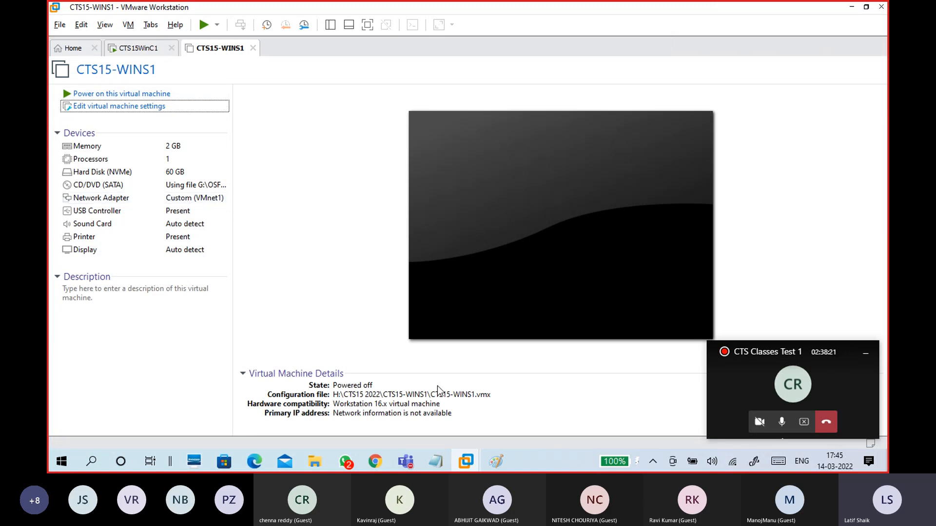
{"action": "left_click", "coordinate": [476, 409]}
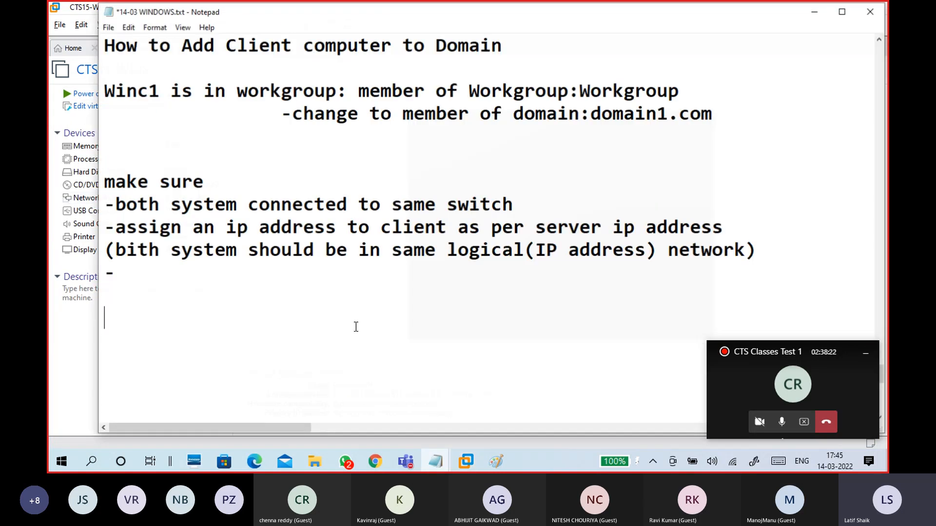
Step: Type 'Wins1 - VMNet1 -- Winc1 -VMNet0 -- VMNet1' on the empty line below
{"action": "left_click", "coordinate": [330, 320]}
{"action": "type", "text": "Wins1"}
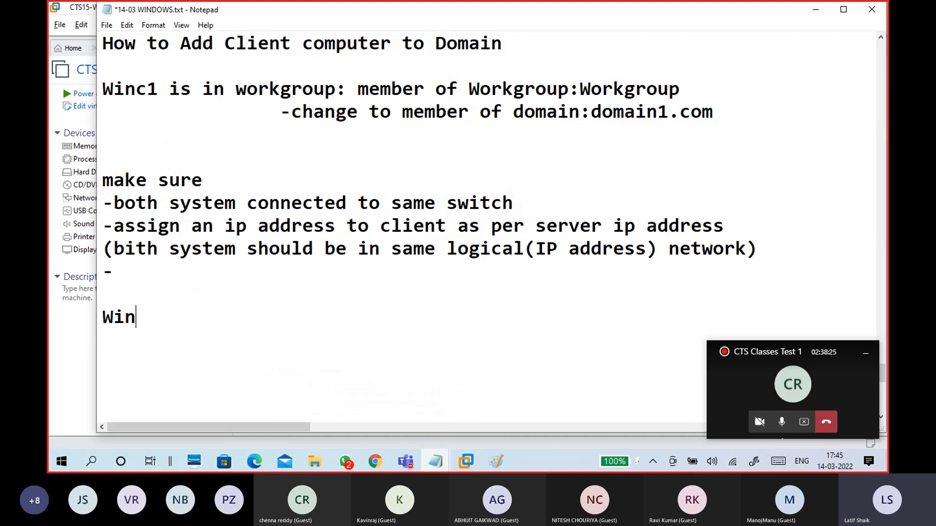
{"action": "type", "text": " -"}
{"action": "type", "text": " VMNet1"}
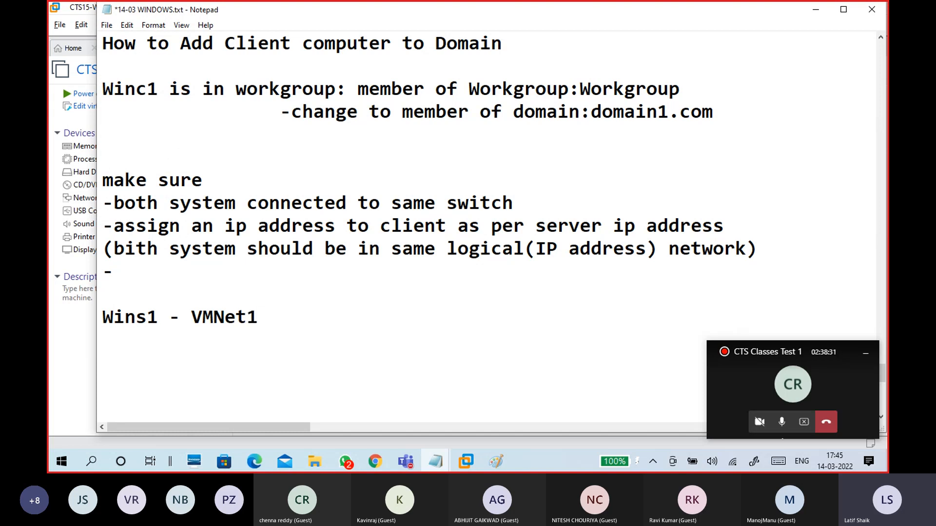
{"action": "type", "text": "  -- Winc1 "}
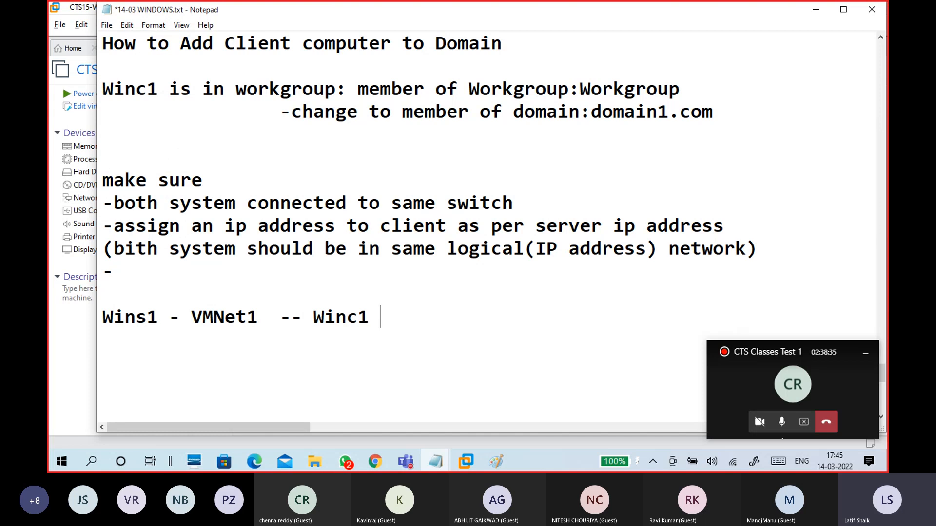
{"action": "type", "text": "-VMNet"}
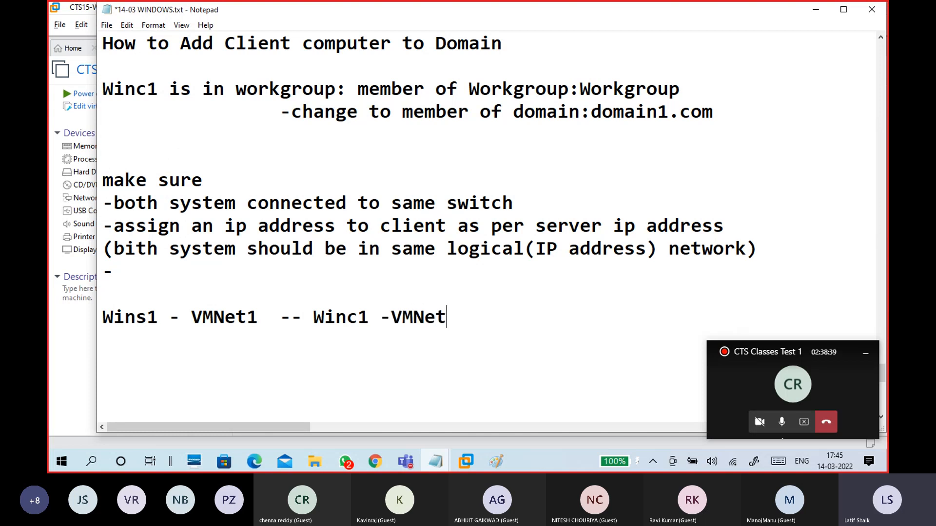
{"action": "type", "text": "0 -- VMNet"}
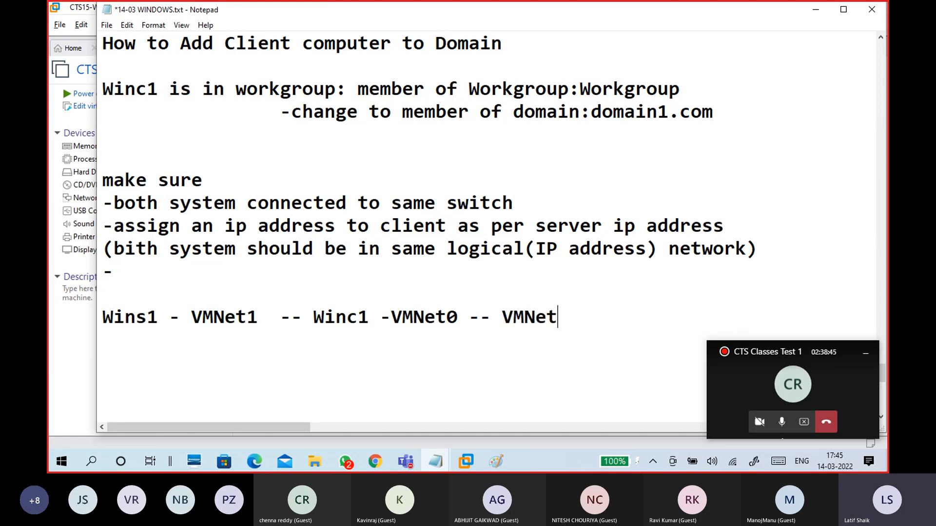
{"action": "type", "text": "1"}
Step: Open CTS15WinC1's network adapter settings and close them without changes
{"action": "left_click", "coordinate": [75, 48]}
{"action": "left_click", "coordinate": [156, 51]}
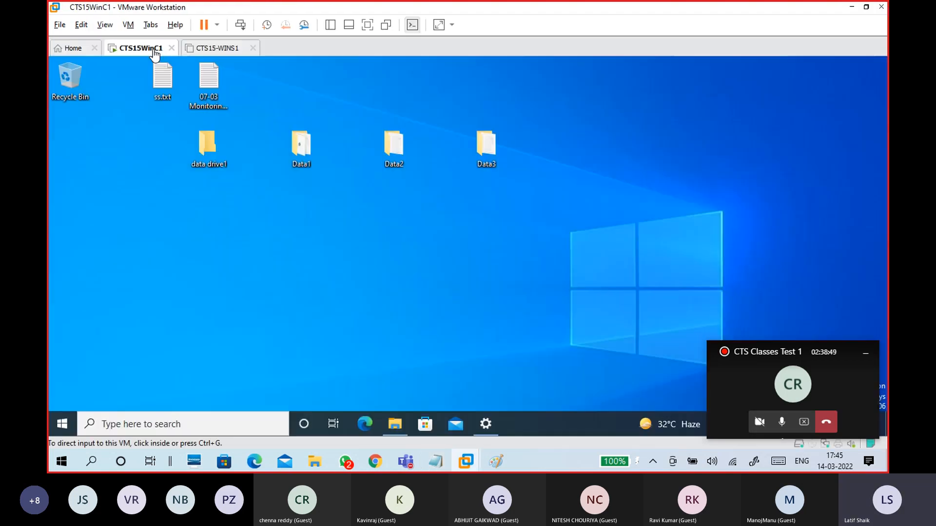
{"action": "left_click", "coordinate": [126, 24]}
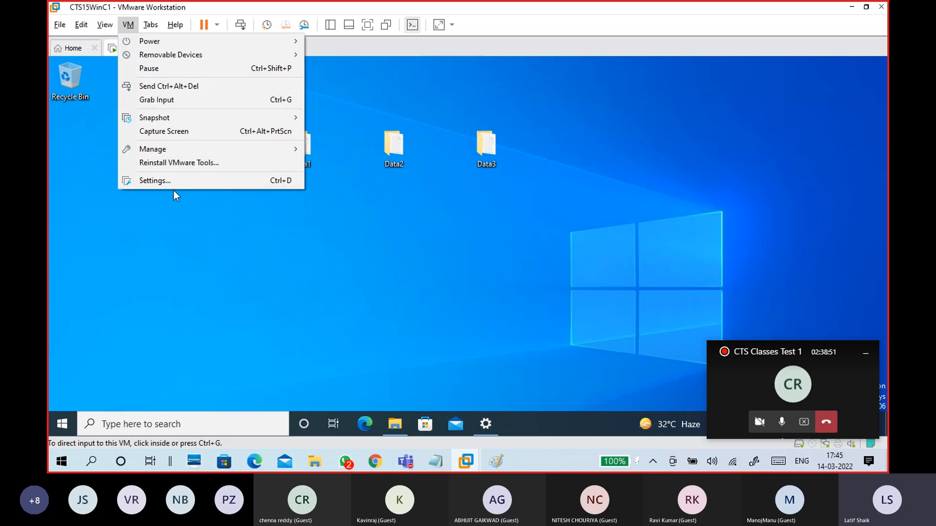
{"action": "left_click", "coordinate": [174, 180]}
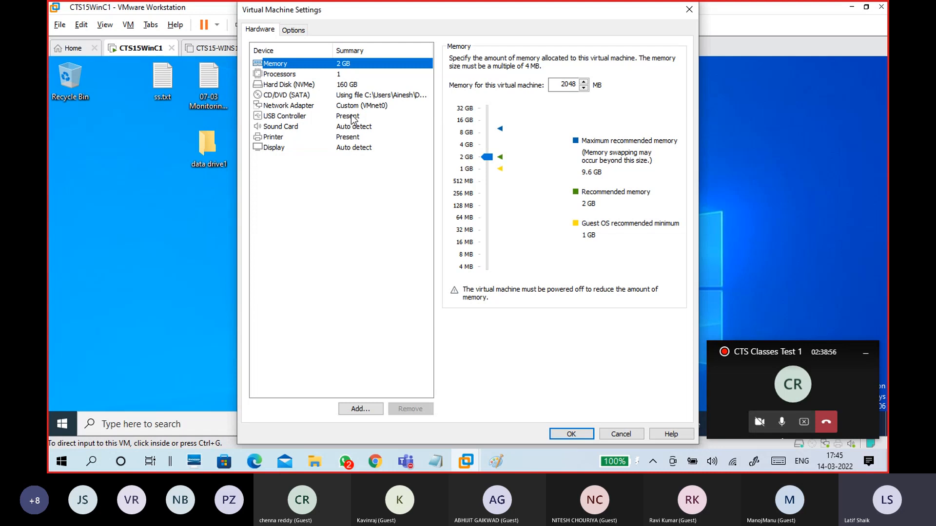
{"action": "left_click", "coordinate": [354, 106]}
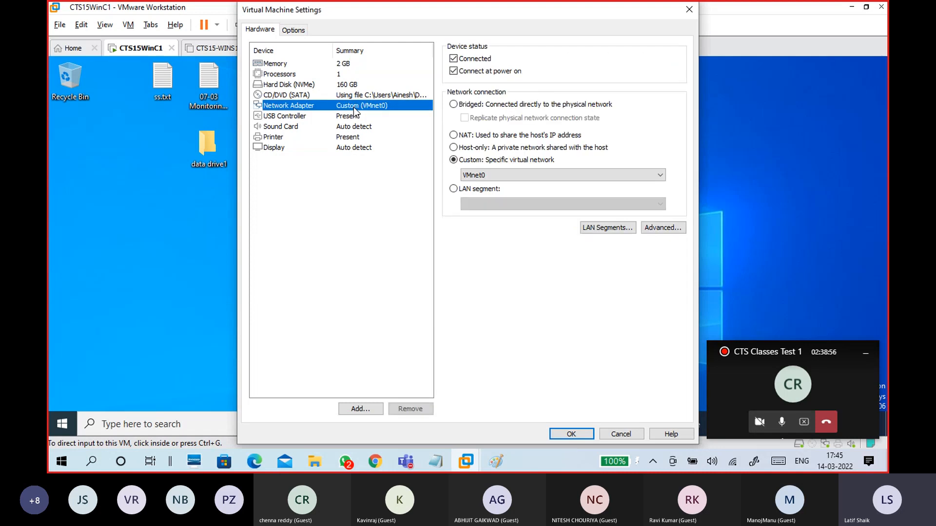
{"action": "left_click", "coordinate": [471, 174]}
{"action": "left_click", "coordinate": [633, 435]}
{"action": "left_click", "coordinate": [633, 435]}
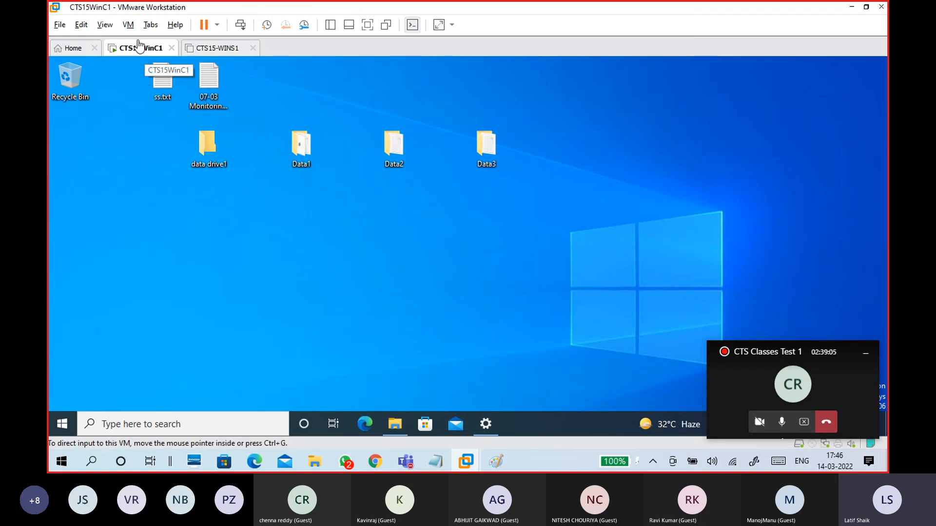
Step: Set CTS15WinC1's network adapter to Custom VMnet1 (Host-only) and save with OK
{"action": "left_click", "coordinate": [129, 25]}
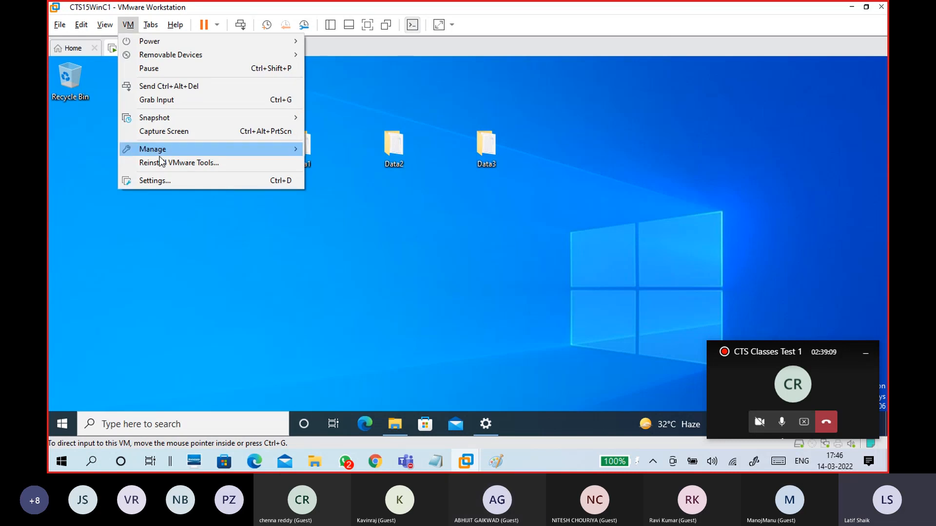
{"action": "left_click", "coordinate": [163, 180]}
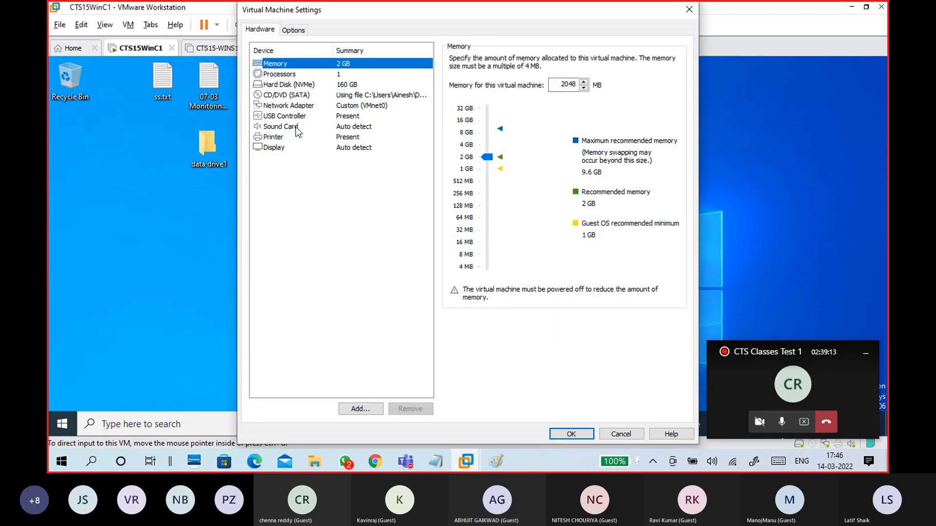
{"action": "left_click", "coordinate": [293, 106]}
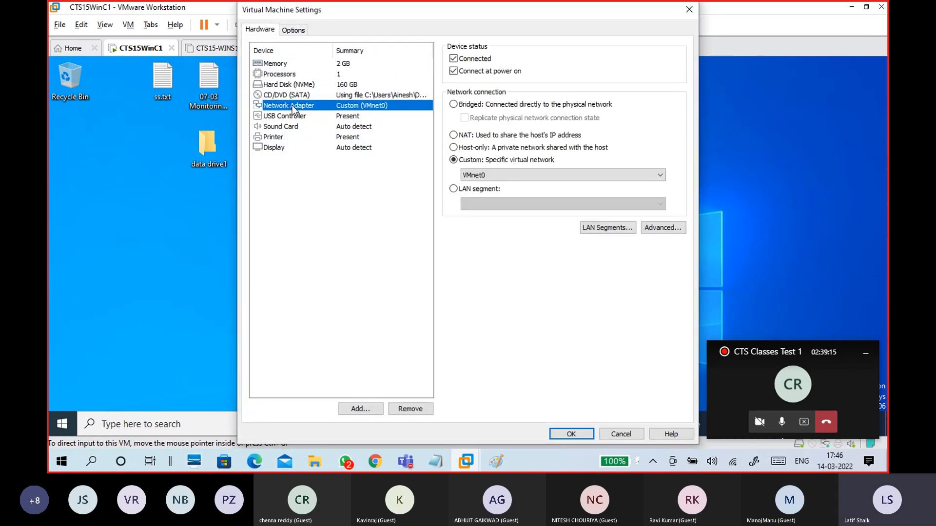
{"action": "left_click", "coordinate": [479, 166]}
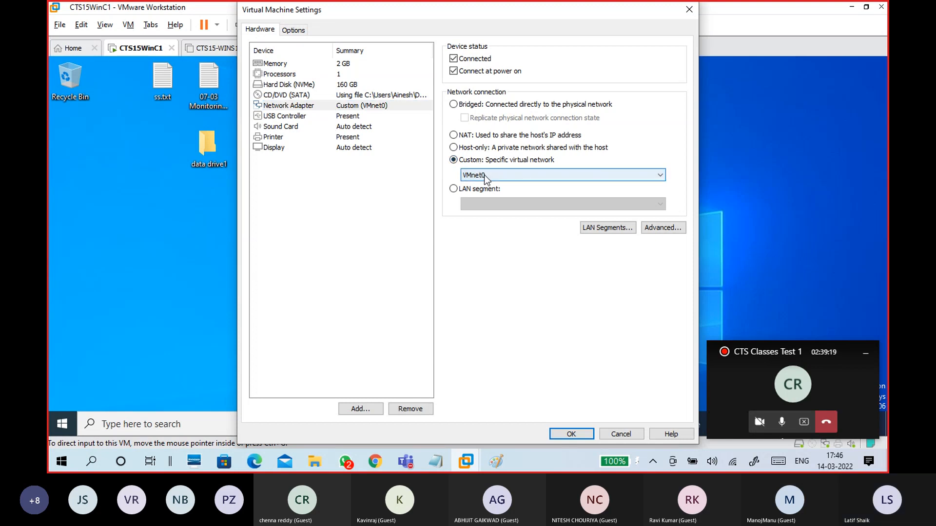
{"action": "left_click", "coordinate": [485, 177]}
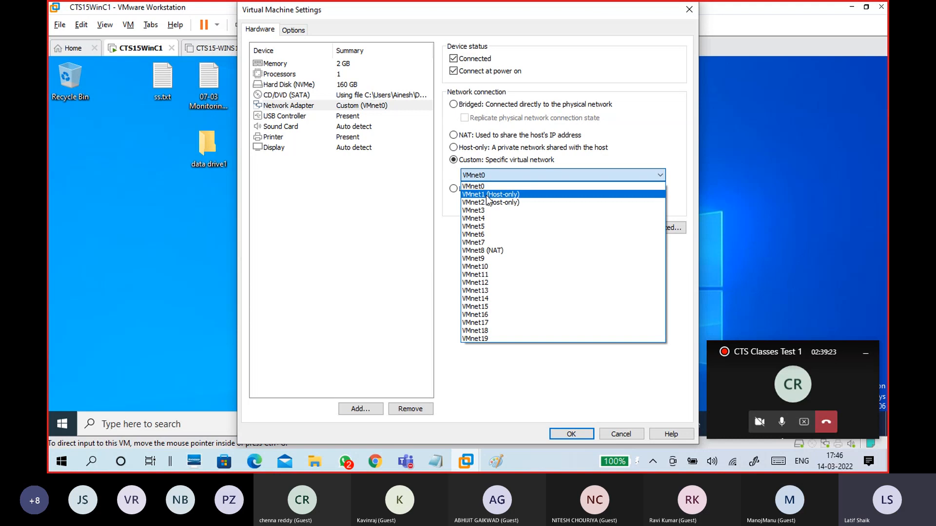
{"action": "left_click", "coordinate": [537, 195]}
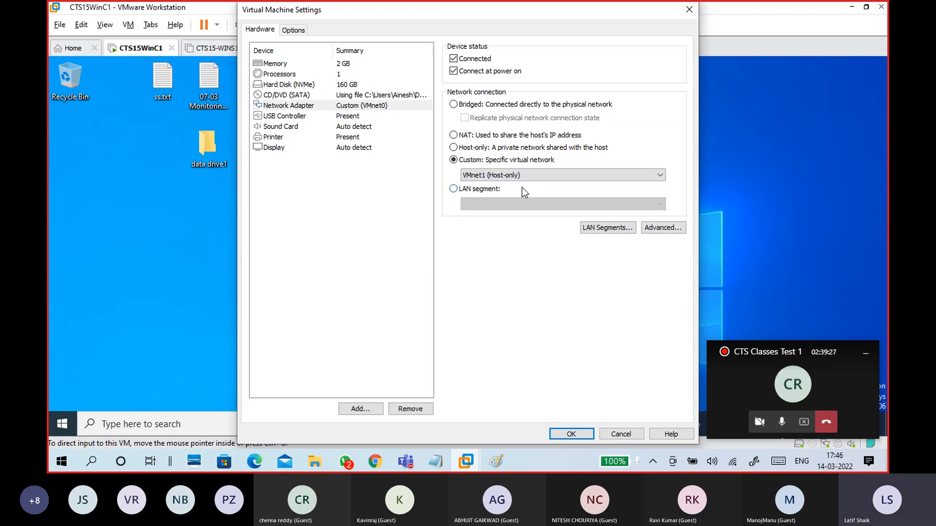
{"action": "left_click", "coordinate": [569, 432]}
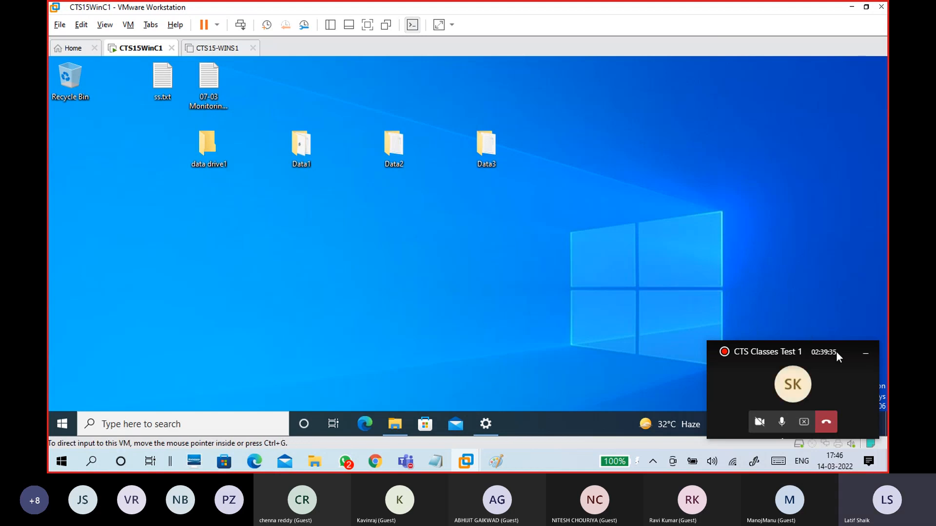
Step: Confirm CTS15WinC1's network adapter is on VMnet1 and close its settings
{"action": "left_click", "coordinate": [866, 359]}
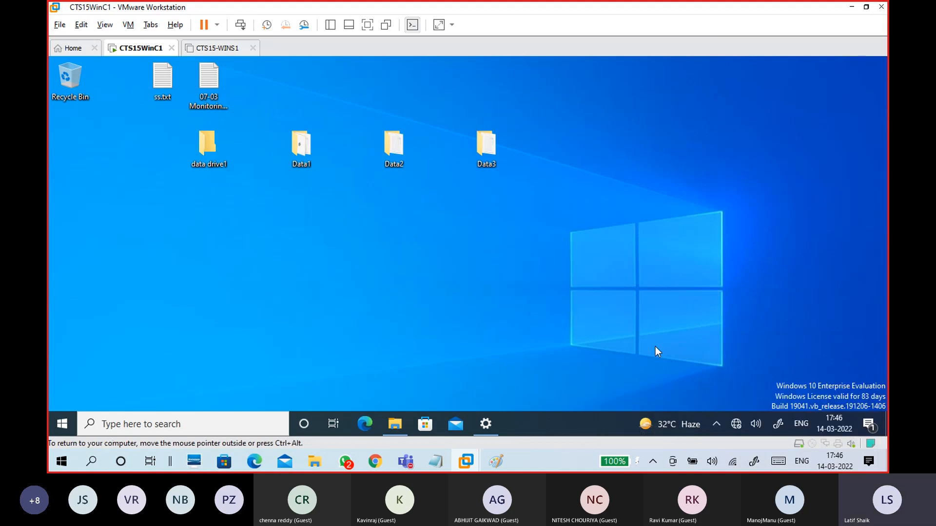
{"action": "left_click", "coordinate": [210, 49]}
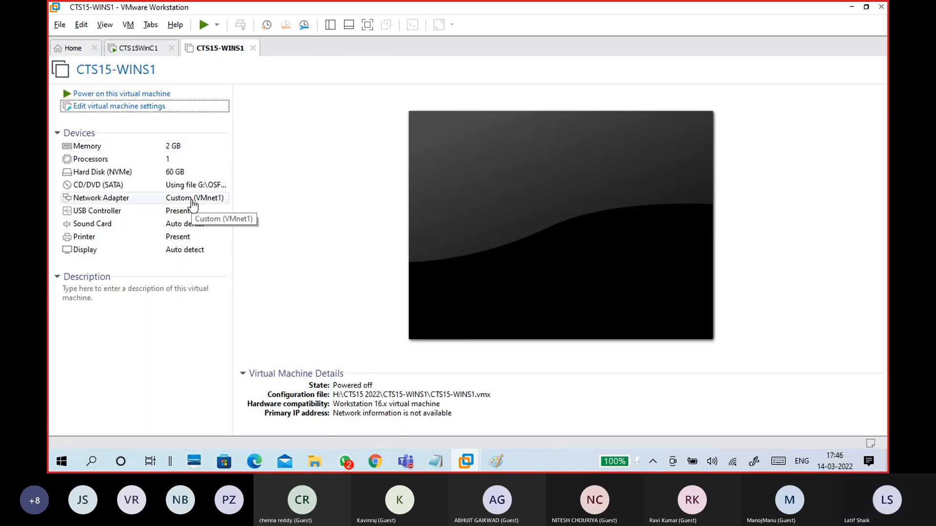
{"action": "left_click", "coordinate": [148, 50]}
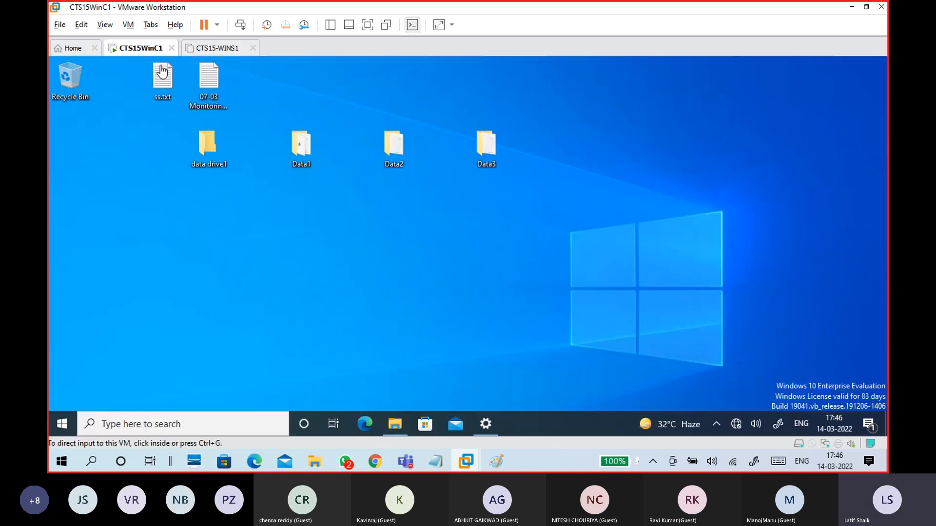
{"action": "left_click", "coordinate": [128, 32]}
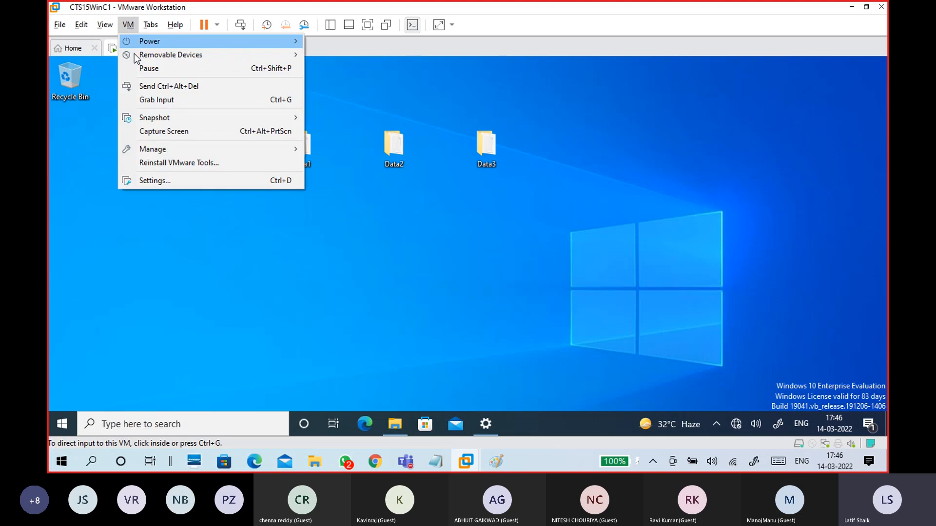
{"action": "left_click", "coordinate": [156, 178]}
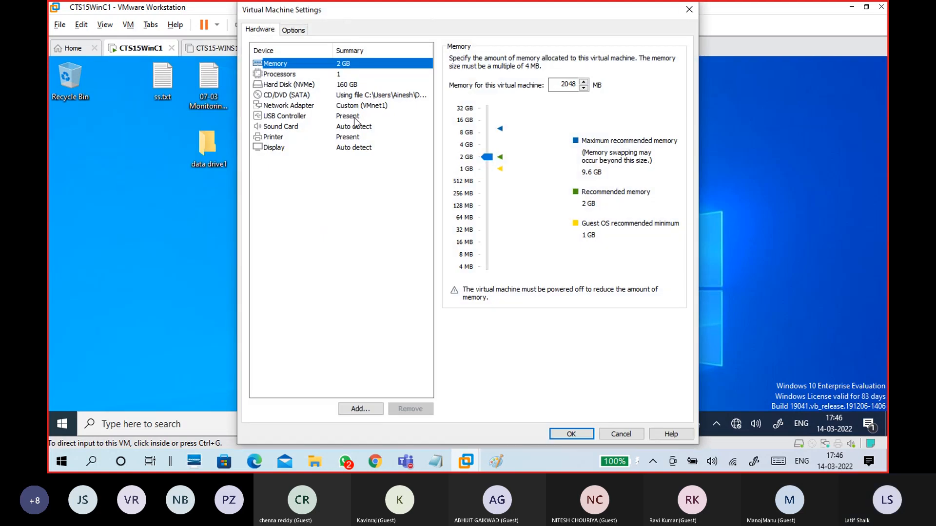
{"action": "left_click", "coordinate": [357, 106]}
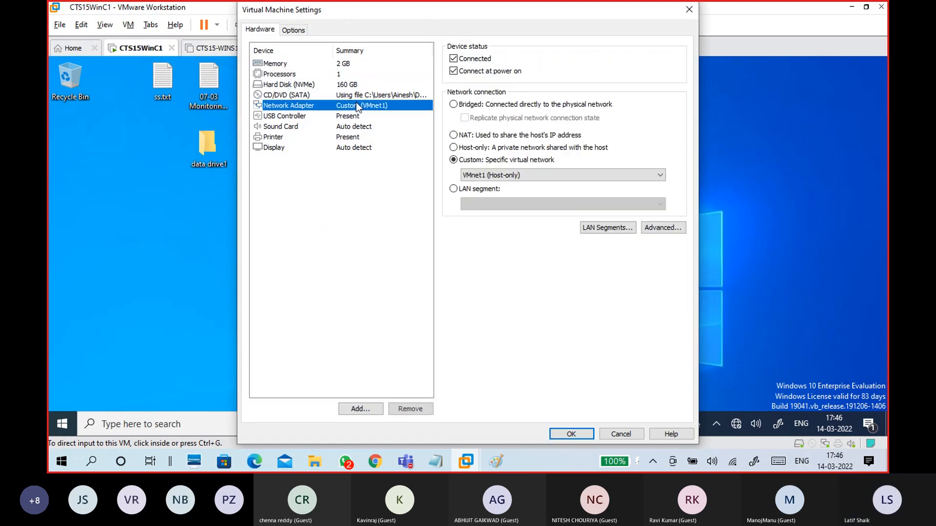
{"action": "left_click", "coordinate": [571, 433]}
Step: Power on the CTS15-WINS1 virtual machine and watch it start booting
{"action": "left_click", "coordinate": [225, 49]}
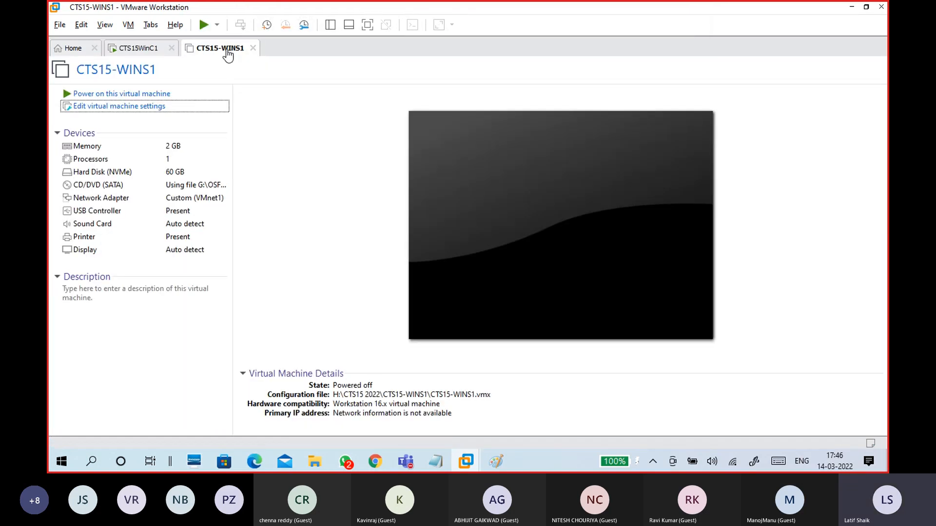
{"action": "left_click", "coordinate": [128, 94]}
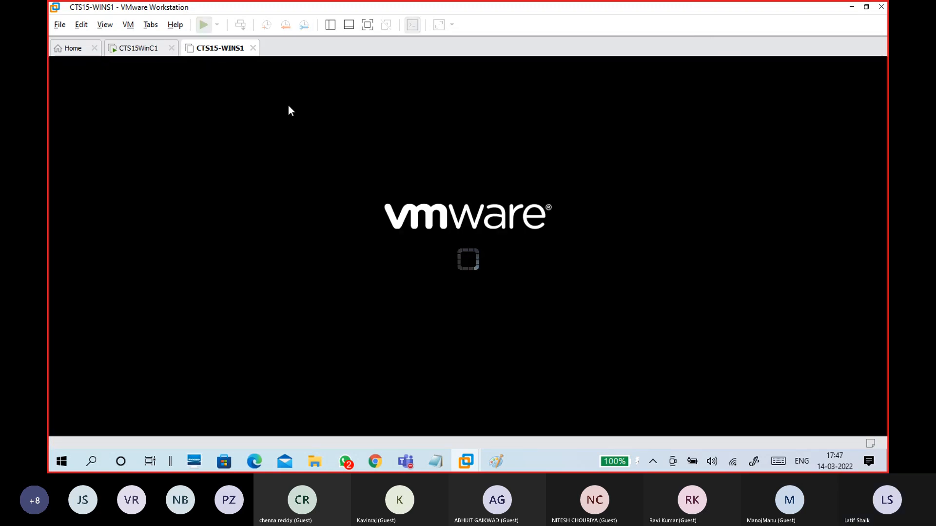
{"action": "left_click", "coordinate": [146, 53]}
{"action": "left_click", "coordinate": [207, 54]}
{"action": "left_click", "coordinate": [152, 53]}
{"action": "left_click", "coordinate": [207, 54]}
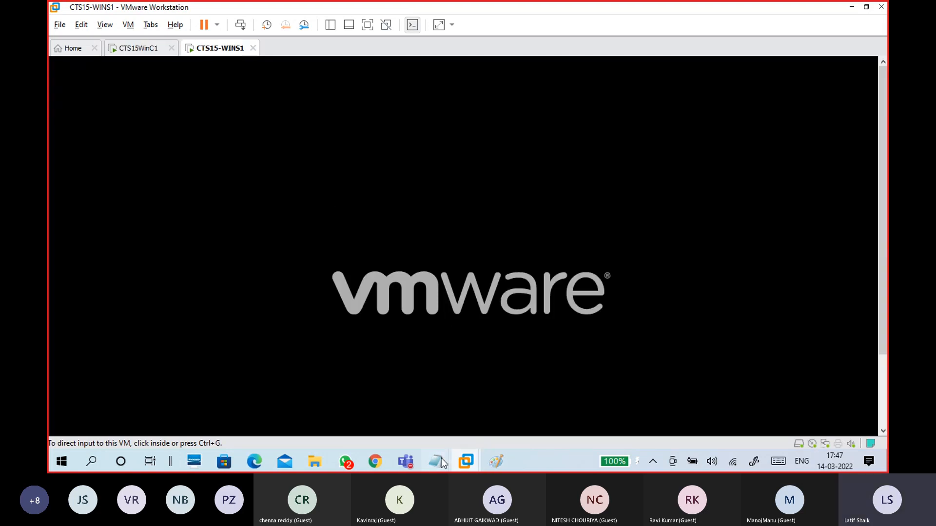
Step: Return to 14-03 WINDOWS.txt with the caret at the end of the Wins1/Winc1 VMNet line
{"action": "mouse_move", "coordinate": [440, 458]}
{"action": "left_click", "coordinate": [480, 425]}
{"action": "left_click", "coordinate": [103, 318]}
{"action": "left_click", "coordinate": [580, 318], "text": "shift"}
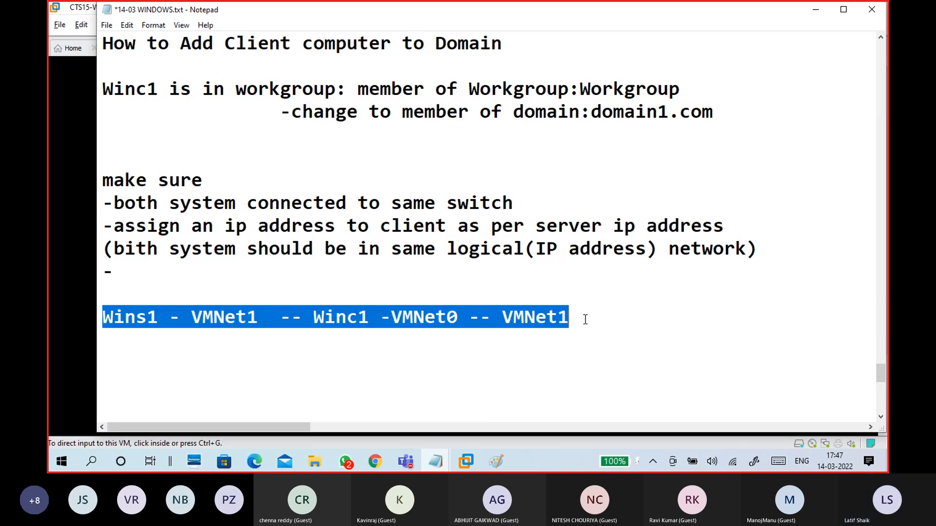
{"action": "left_click", "coordinate": [585, 319]}
Step: Add blank lines below the VMNet line and point out Winc1's VMNet1 entry
{"action": "key", "text": "Return"}
{"action": "key", "text": "Return"}
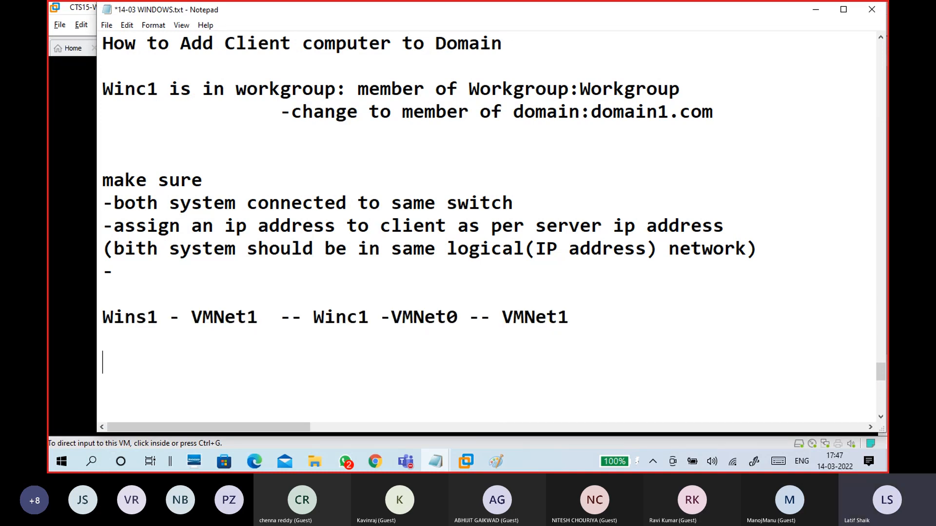
{"action": "scroll", "coordinate": [585, 312], "scroll_direction": "down", "scroll_amount": 2}
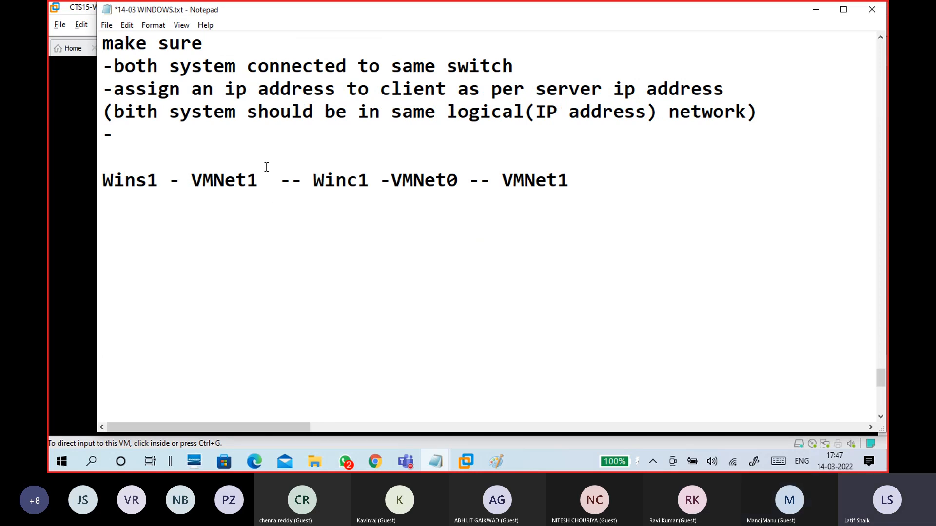
{"action": "scroll", "coordinate": [283, 190], "scroll_direction": "up", "scroll_amount": 1}
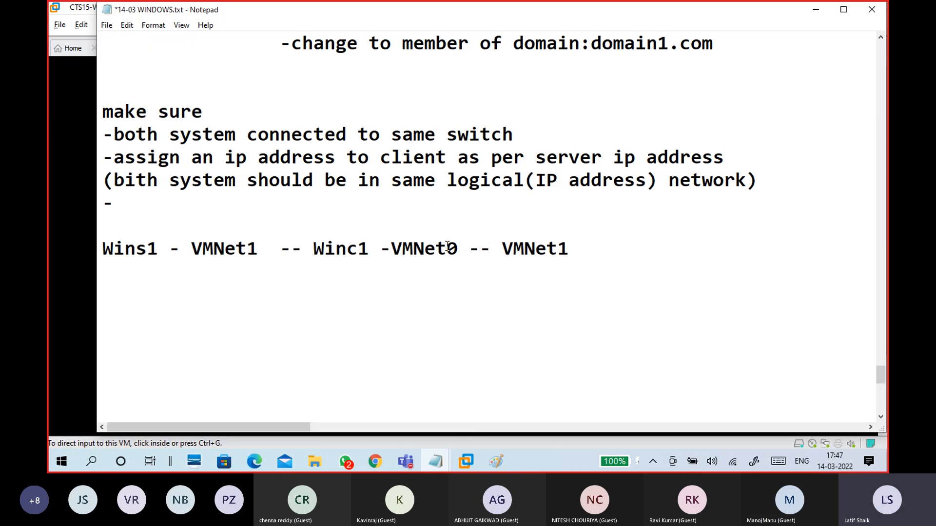
{"action": "left_click_drag", "start_coordinate": [570, 249], "coordinate": [506, 250]}
{"action": "left_click", "coordinate": [490, 263]}
{"action": "left_click", "coordinate": [142, 287]}
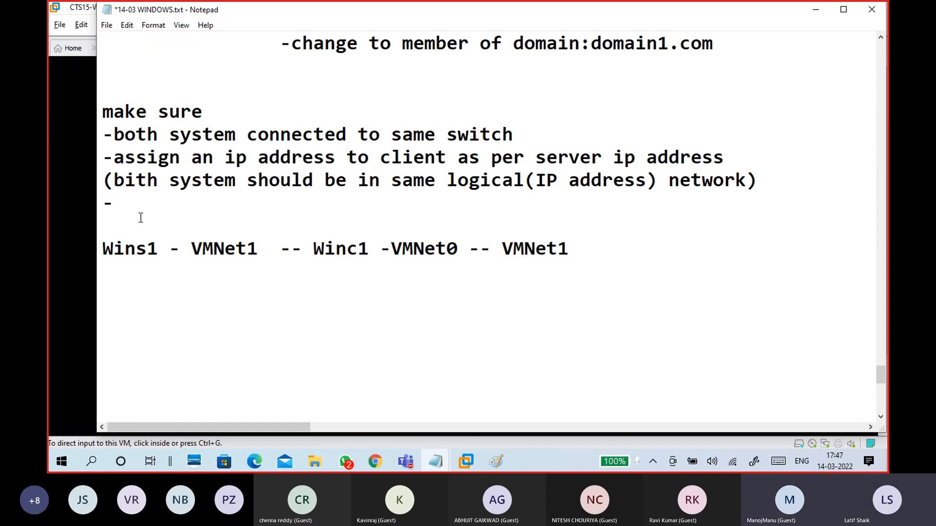
Step: Review the IP address assignment note, then put the caret on the empty line for new notes
{"action": "left_click_drag", "start_coordinate": [170, 162], "coordinate": [182, 161]}
{"action": "left_click", "coordinate": [271, 152]}
{"action": "left_click", "coordinate": [372, 150]}
{"action": "left_click", "coordinate": [491, 158]}
{"action": "left_click", "coordinate": [724, 159]}
{"action": "scroll", "coordinate": [200, 332], "scroll_direction": "down", "scroll_amount": 1}
{"action": "left_click", "coordinate": [152, 255]}
Step: Type WinS1's IP address 172.16.0.254, subnet mask 255.255.0.0 and preferred DNS server 172.16.0.254
{"action": "type", "text": "Win"}
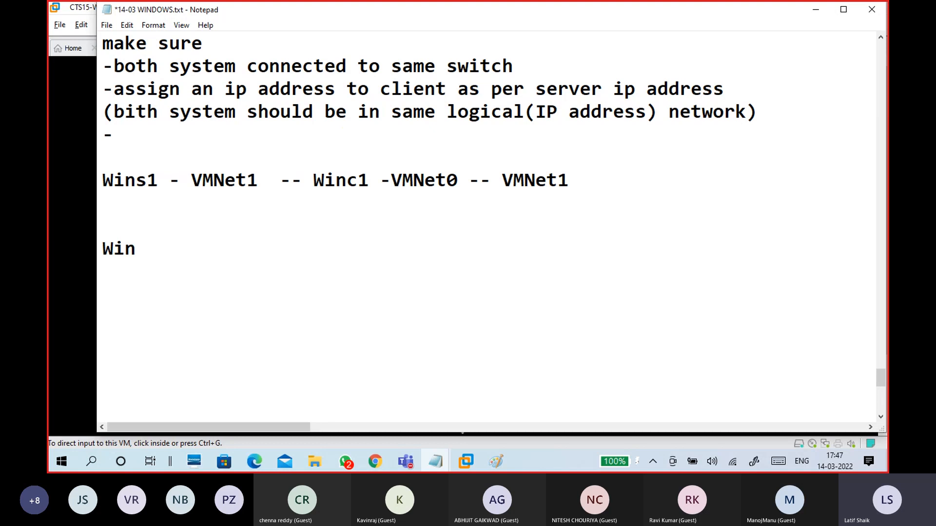
{"action": "type", "text": "S1 Ip a"}
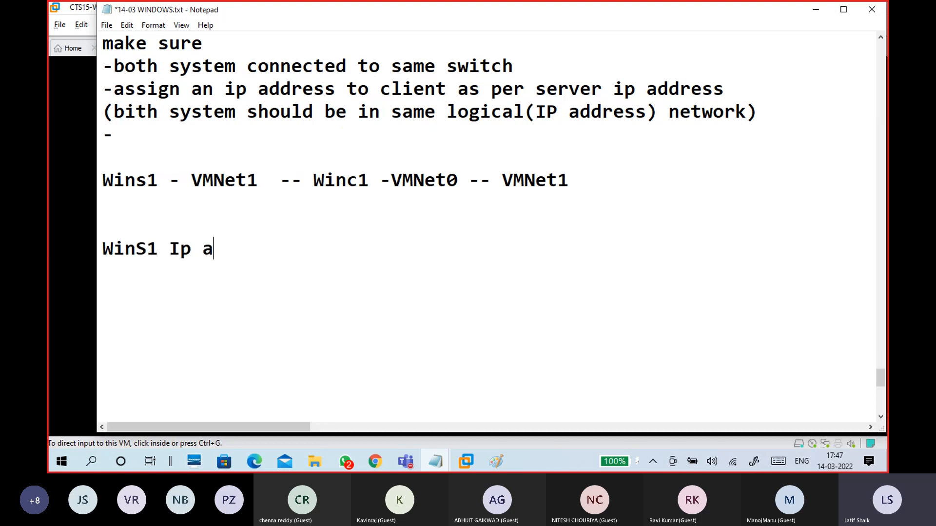
{"action": "type", "text": "ddress:"}
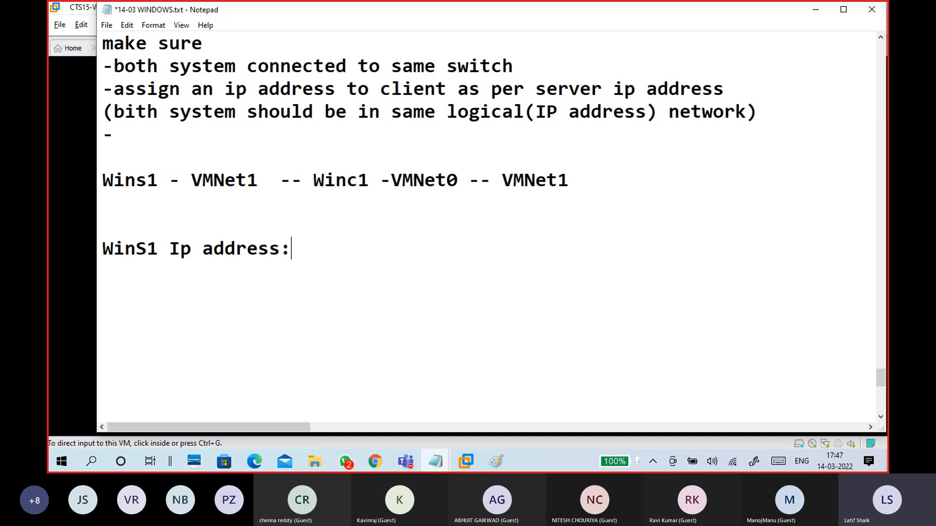
{"action": "type", "text": "172.16.0."}
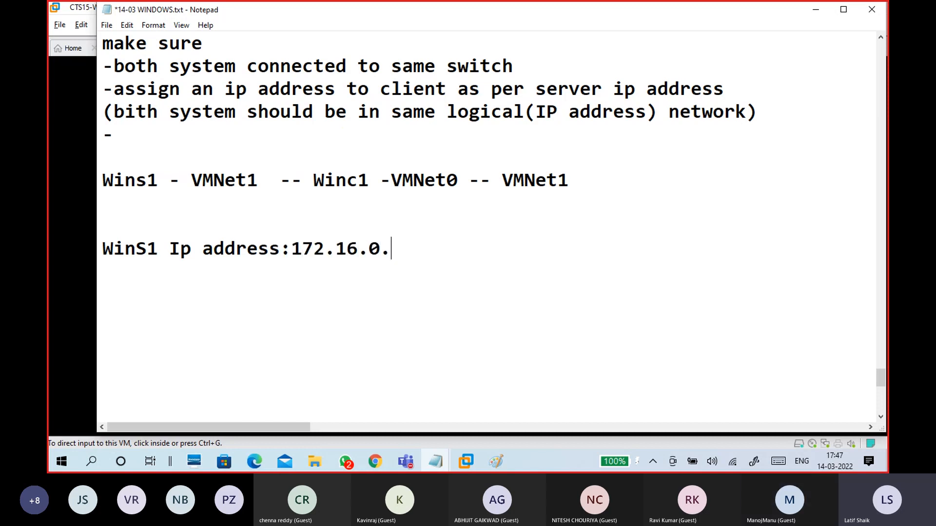
{"action": "type", "text": "254"}
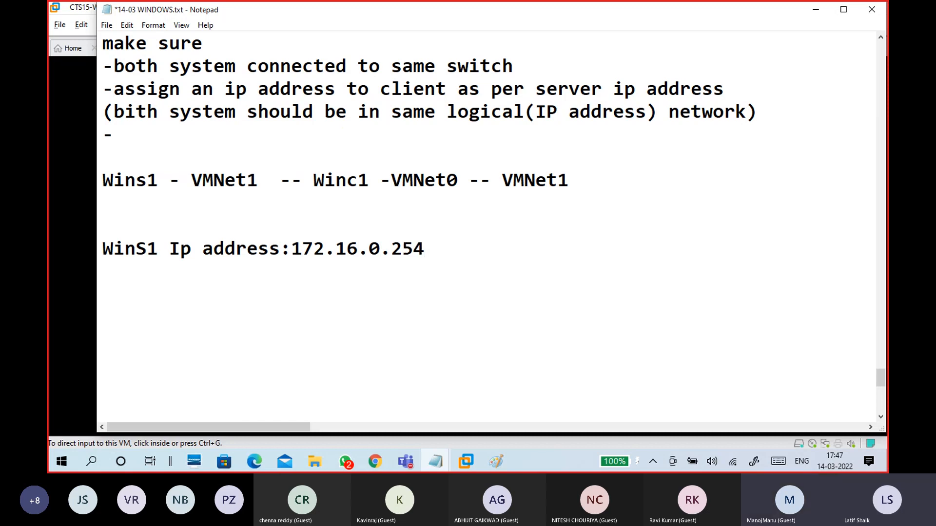
{"action": "key", "text": "Return"}
{"action": "key", "text": "Tab"}
{"action": "type", "text": "Subne"}
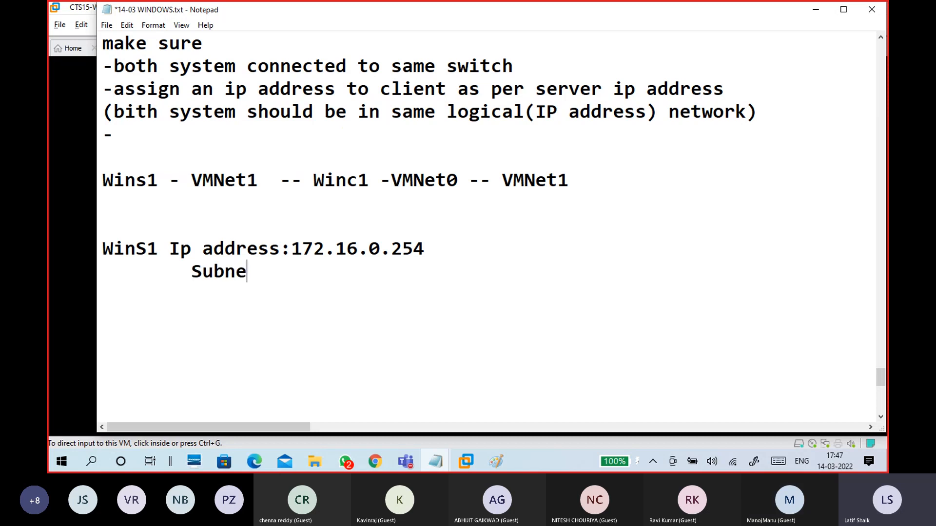
{"action": "type", "text": "t Mask"}
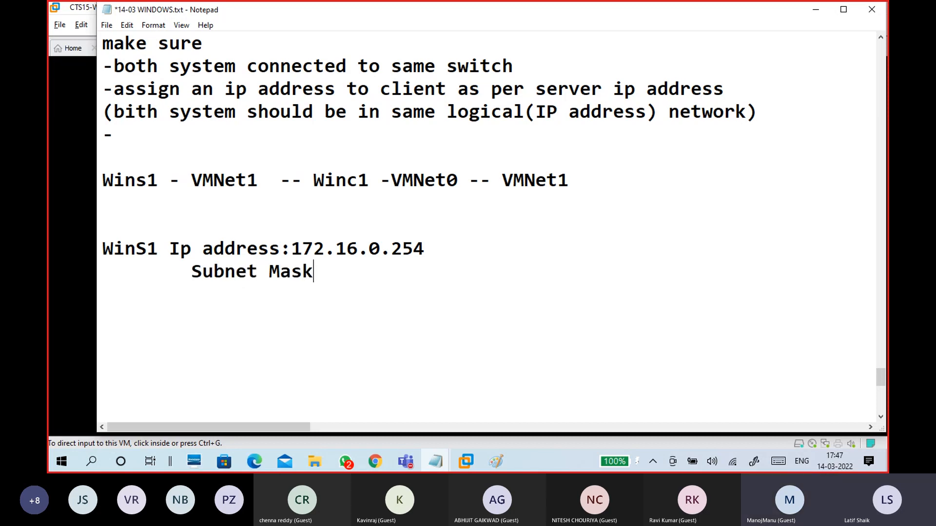
{"action": "type", "text": ":255.255."}
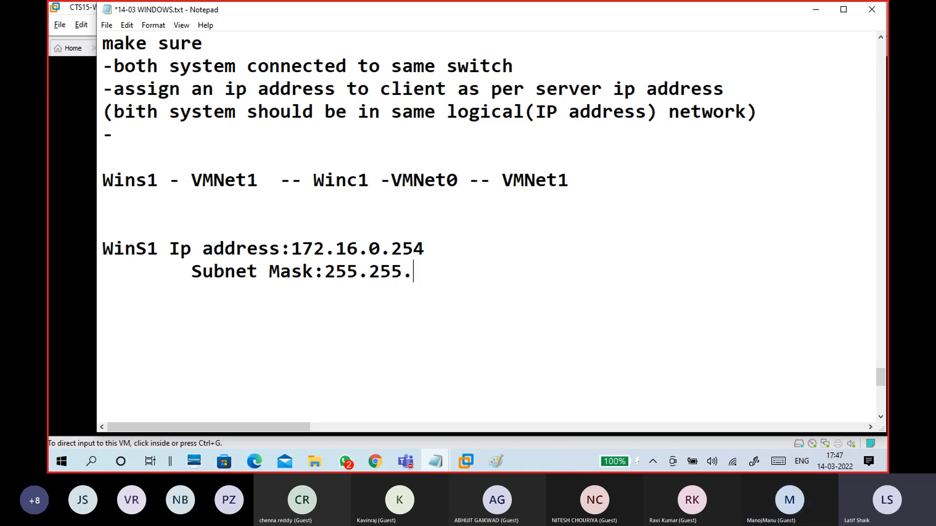
{"action": "type", "text": "0.0"}
{"action": "key", "text": "Return"}
{"action": "key", "text": "Tab"}
{"action": "type", "text": "Prefered DNS Server:"}
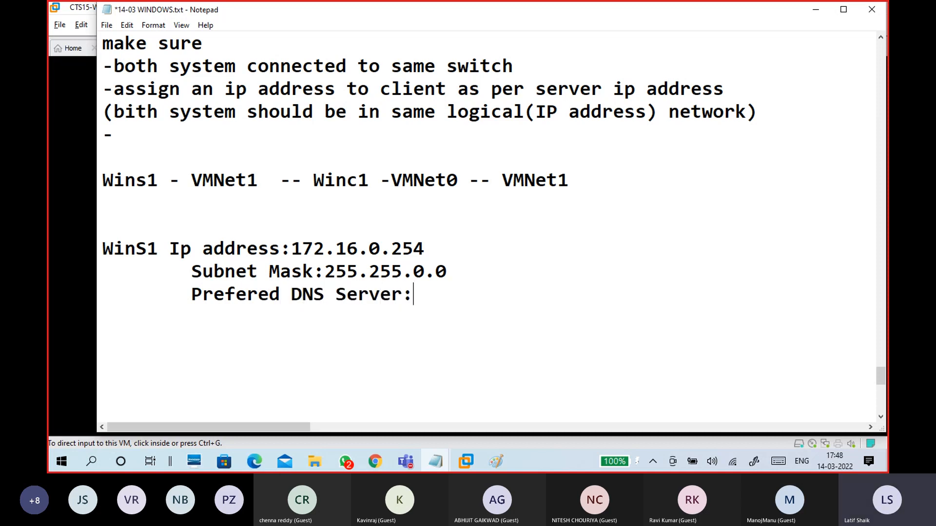
{"action": "type", "text": "172.16.0."}
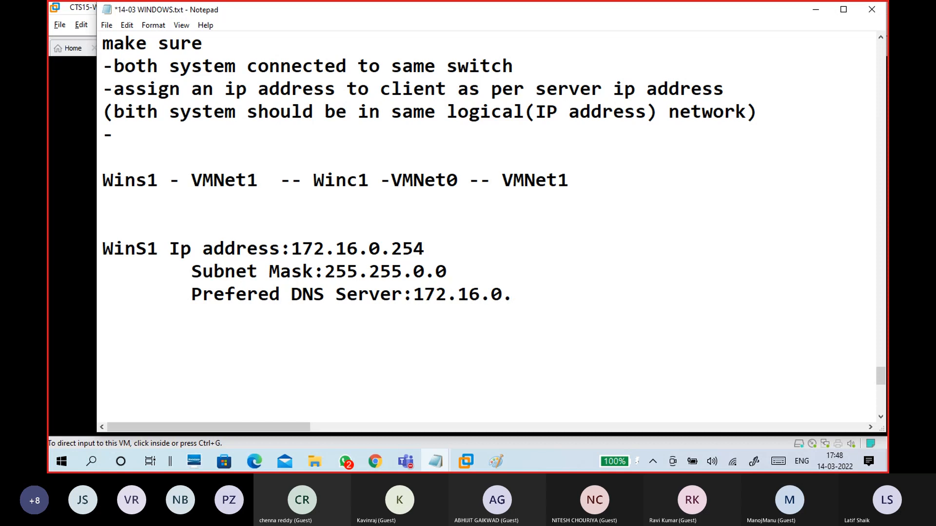
{"action": "type", "text": "254"}
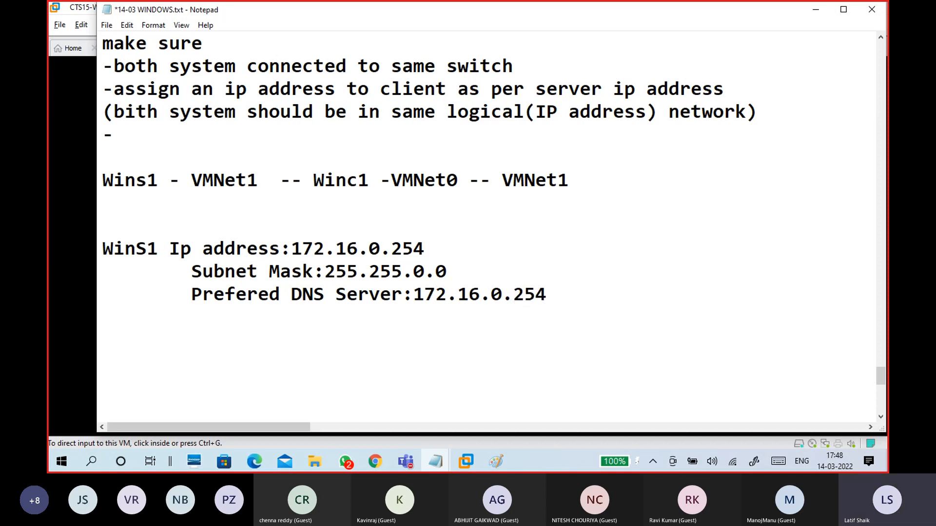
Step: Put the IP address on its own line and remove the indents before the subnet and DNS lines
{"action": "left_click", "coordinate": [170, 250]}
{"action": "key", "text": "Return"}
{"action": "left_click", "coordinate": [190, 294]}
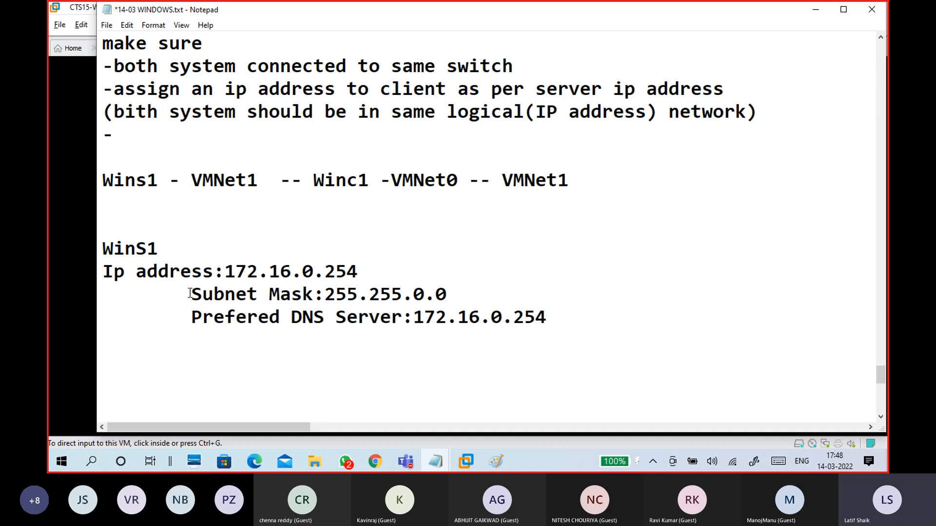
{"action": "key", "text": "BackSpace"}
{"action": "key", "text": "Down"}
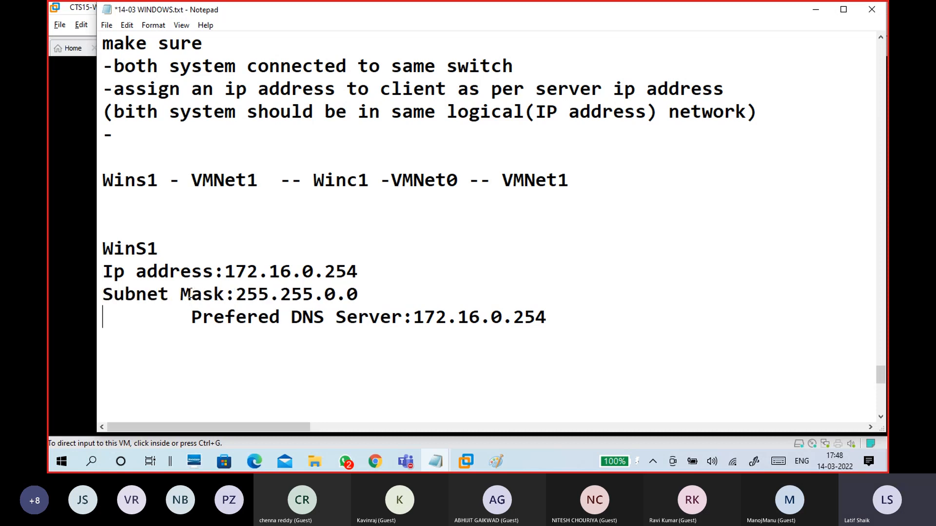
{"action": "key", "text": "Delete"}
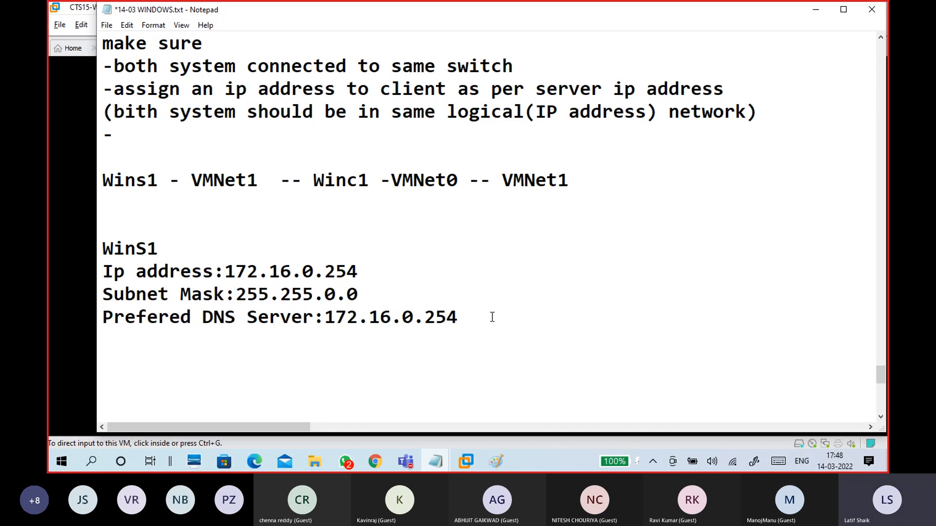
{"action": "left_click_drag", "start_coordinate": [490, 316], "coordinate": [325, 317]}
{"action": "left_click", "coordinate": [329, 317]}
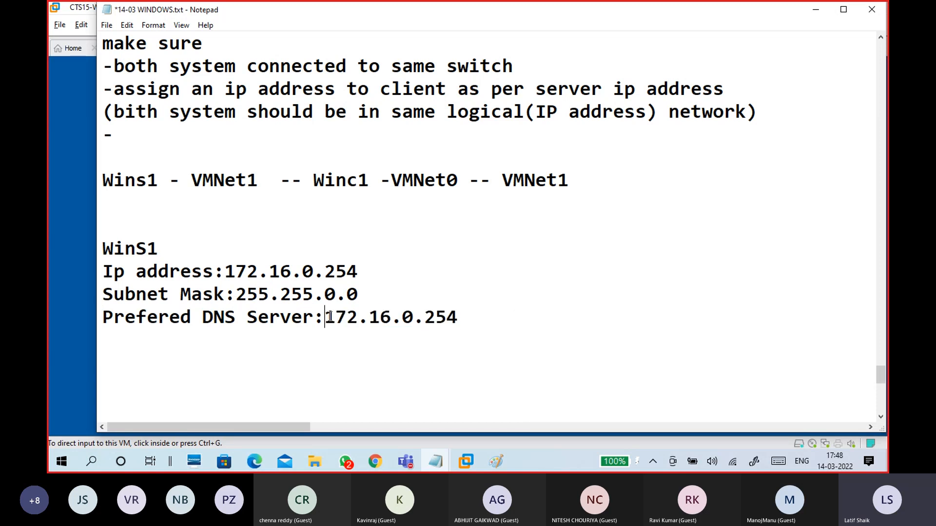
Step: Bring the 14-03 WINDOWS notes back over the VM and place the caret below the WinS1 block
{"action": "left_click", "coordinate": [466, 461]}
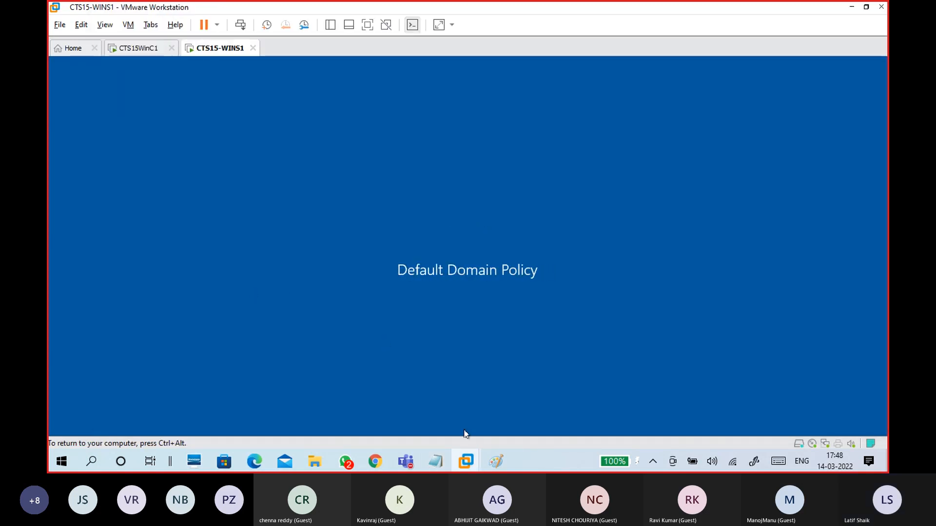
{"action": "mouse_move", "coordinate": [439, 460]}
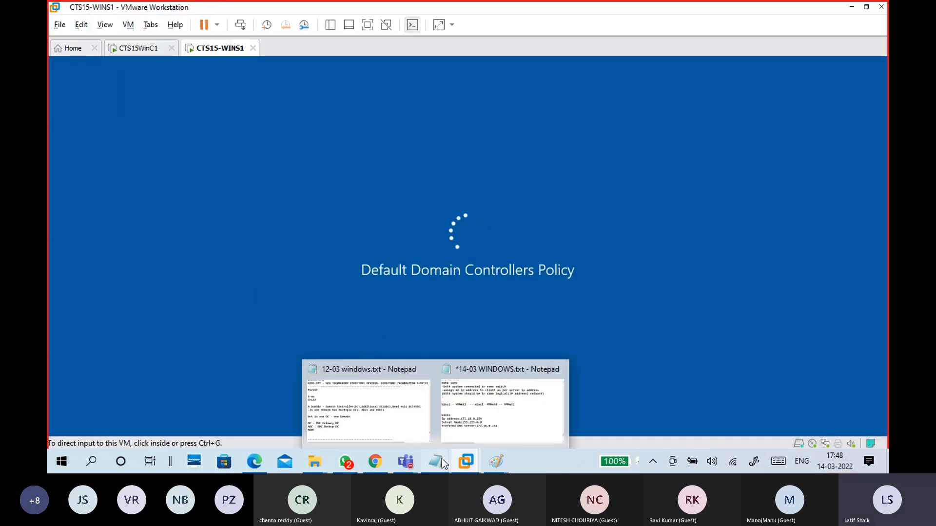
{"action": "left_click", "coordinate": [487, 414]}
{"action": "left_click", "coordinate": [165, 227]}
Step: Add a 'WinC1:' heading and paste a copy of the three WinS1 settings lines beneath it
{"action": "type", "text": "WinC1:"}
{"action": "key", "text": "Return"}
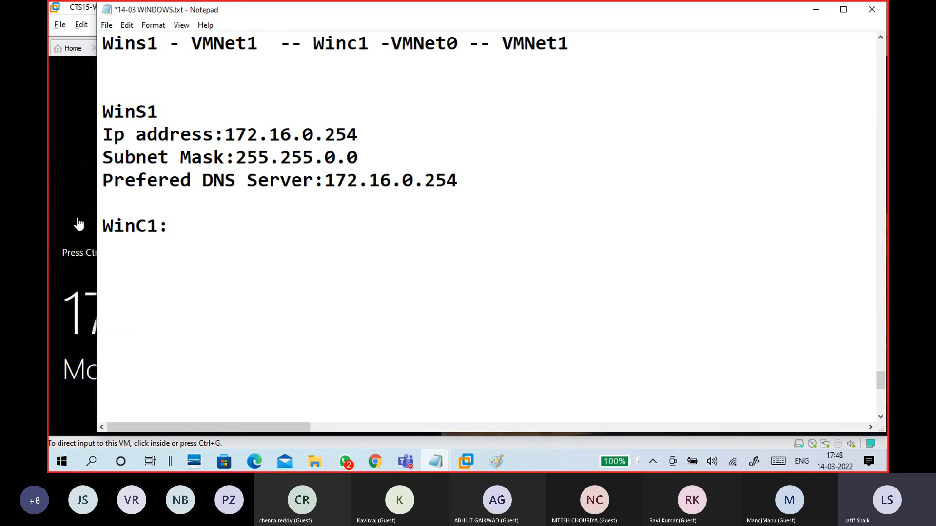
{"action": "left_click_drag", "start_coordinate": [458, 185], "coordinate": [98, 141]}
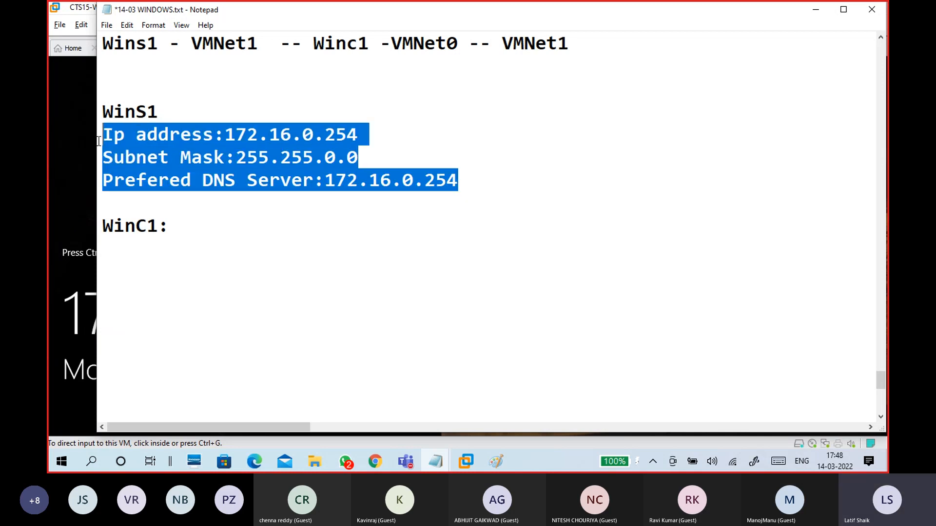
{"action": "key", "text": "ctrl+c"}
{"action": "left_click", "coordinate": [132, 258]}
{"action": "key", "text": "ctrl+v"}
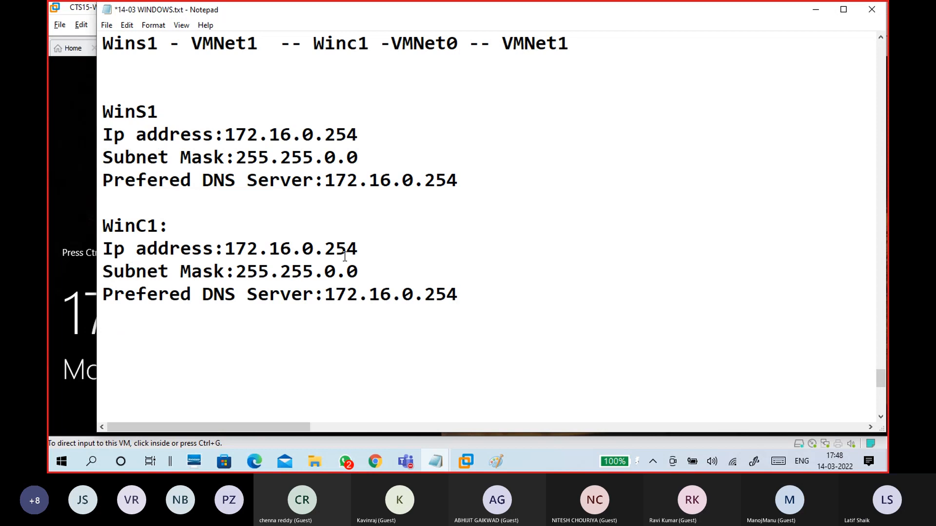
Step: Change WinC1's IP address to 172.16.0.25 by deleting the final digit
{"action": "left_click_drag", "start_coordinate": [368, 135], "coordinate": [224, 134]}
{"action": "left_click_drag", "start_coordinate": [367, 249], "coordinate": [227, 240]}
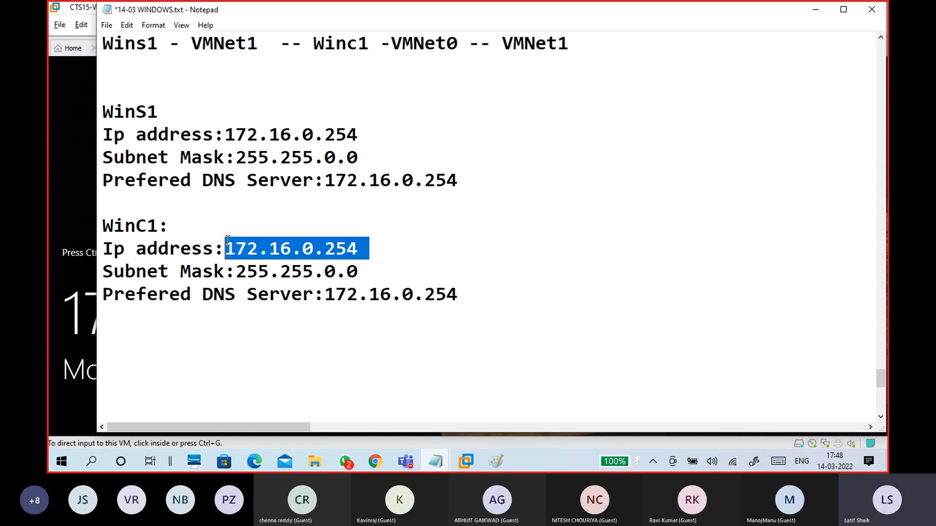
{"action": "left_click_drag", "start_coordinate": [346, 249], "coordinate": [381, 244]}
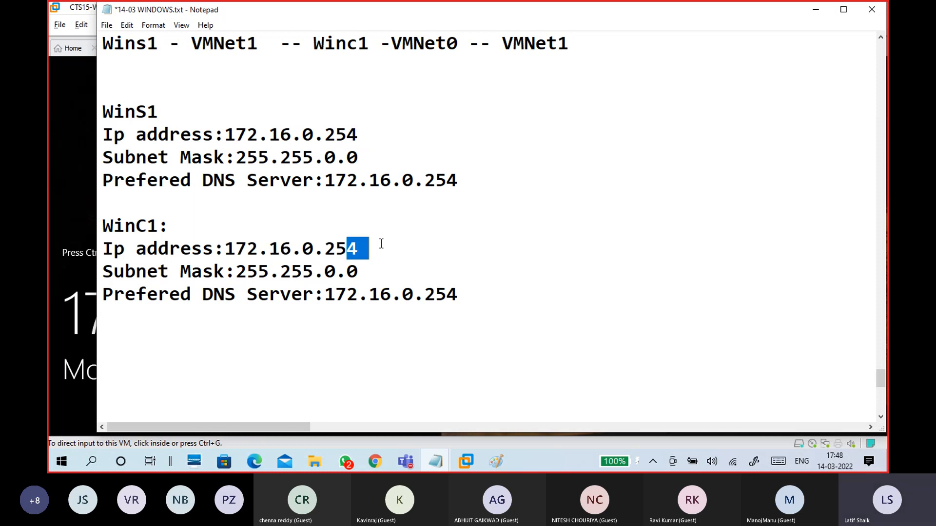
{"action": "key", "text": "BackSpace"}
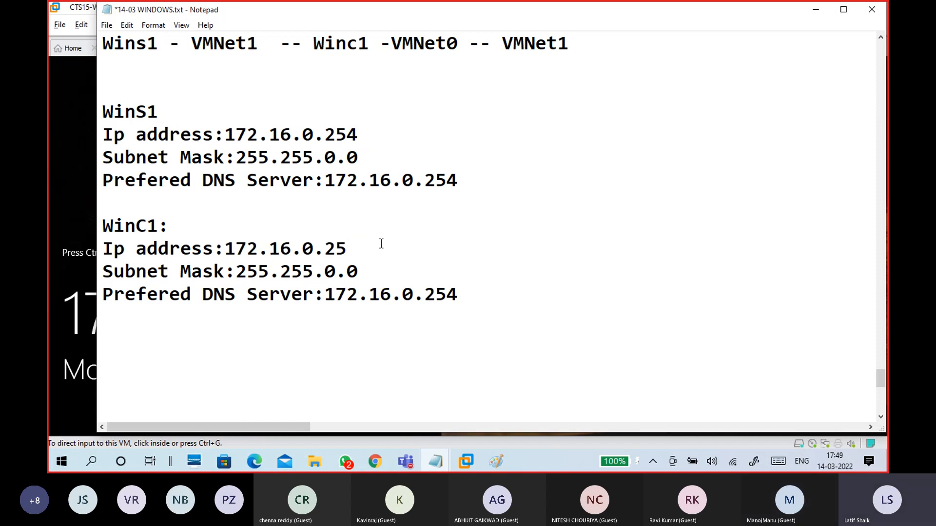
{"action": "left_click_drag", "start_coordinate": [347, 248], "coordinate": [227, 248]}
{"action": "left_click", "coordinate": [256, 337]}
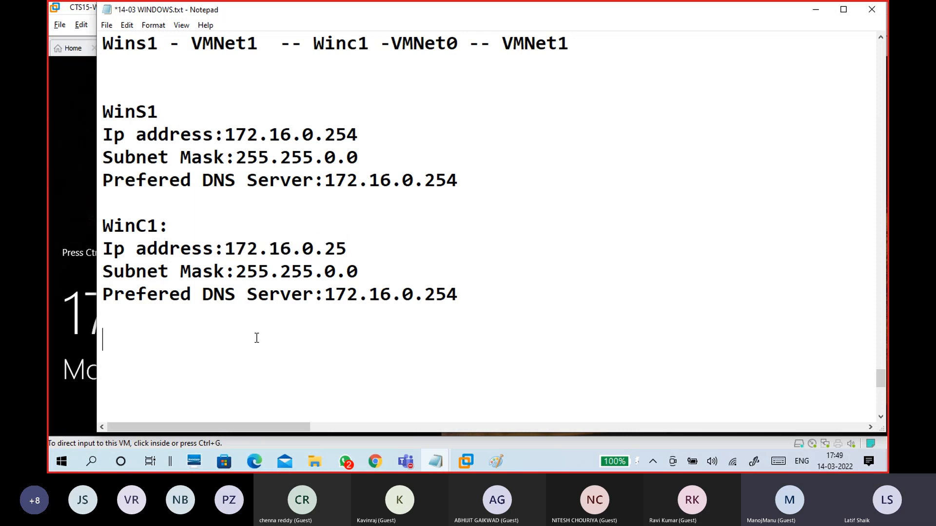
Step: Type the note '**some ip address for two or more devices, it is ip conflit'
{"action": "type", "text": "**"}
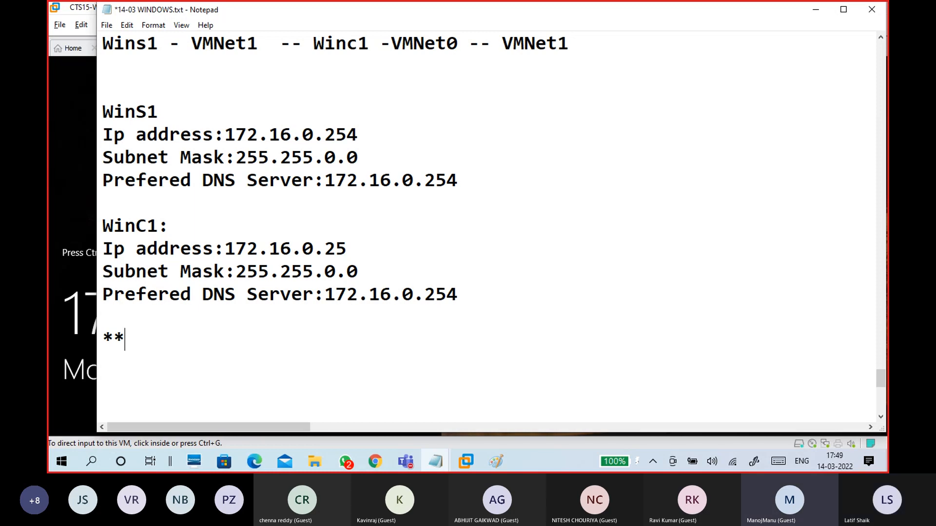
{"action": "type", "text": "some ip"}
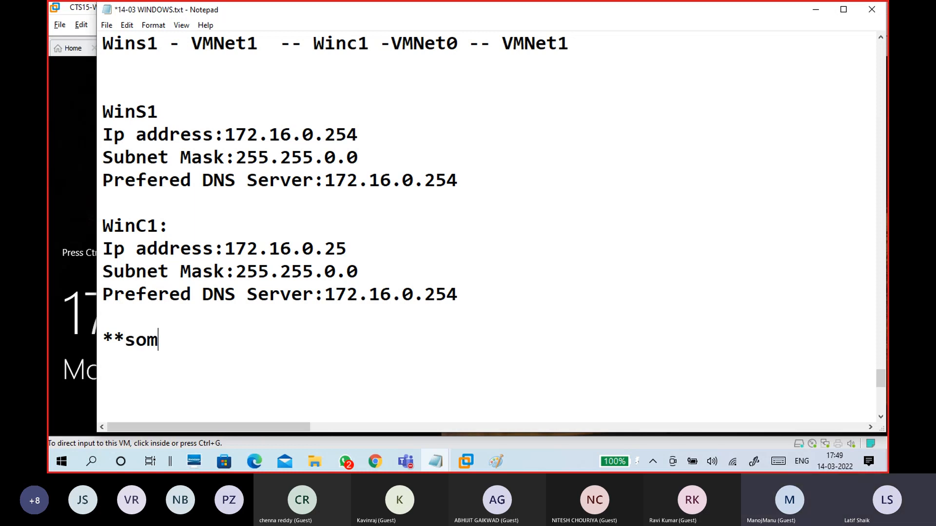
{"action": "type", "text": "dre"}
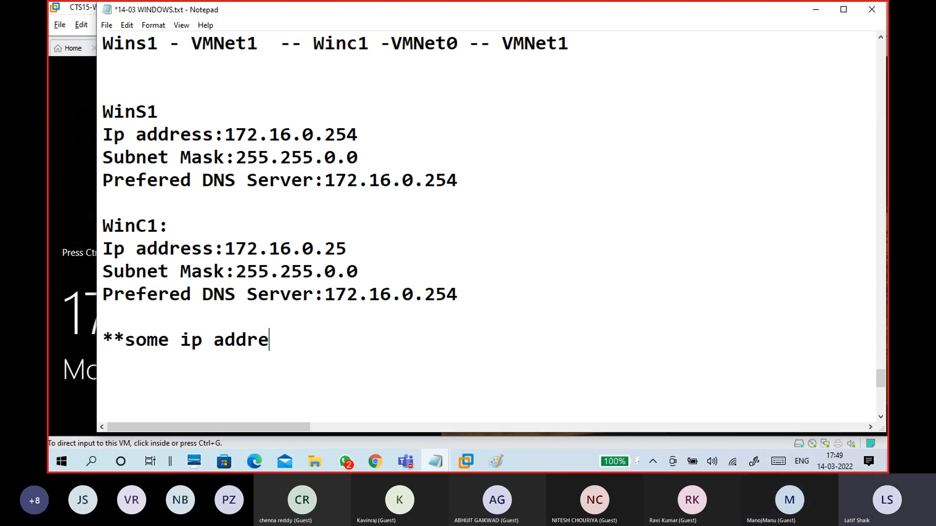
{"action": "type", "text": "ss for "}
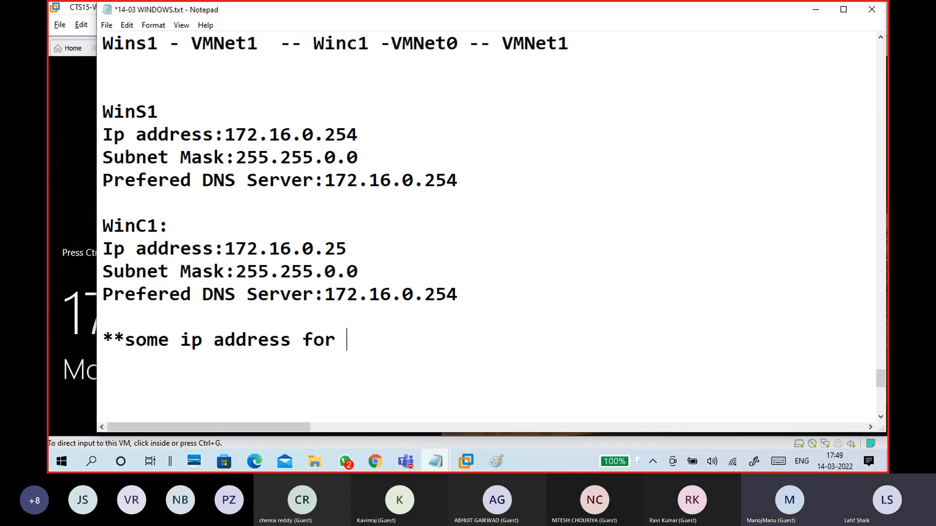
{"action": "type", "text": "two or more sys"}
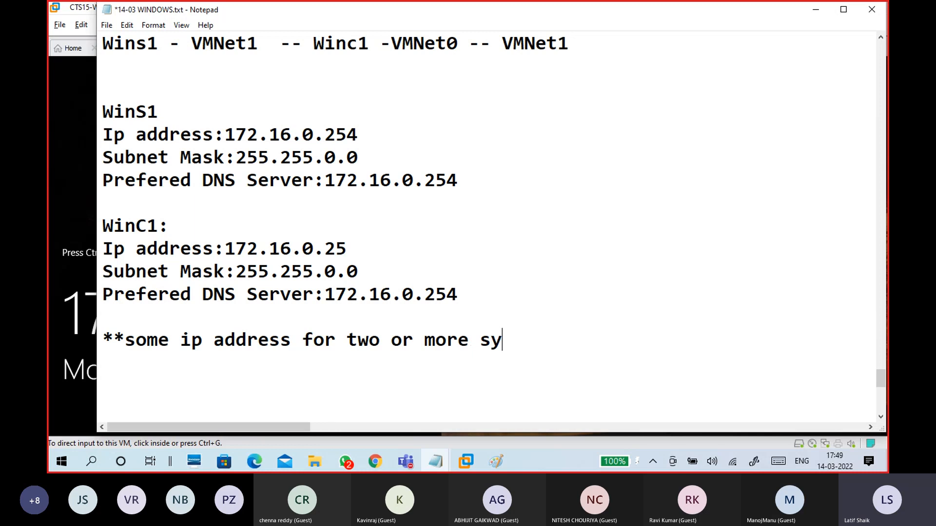
{"action": "key", "text": "BackSpace"}
{"action": "key", "text": "BackSpace"}
{"action": "key", "text": "BackSpace"}
{"action": "type", "text": "de"}
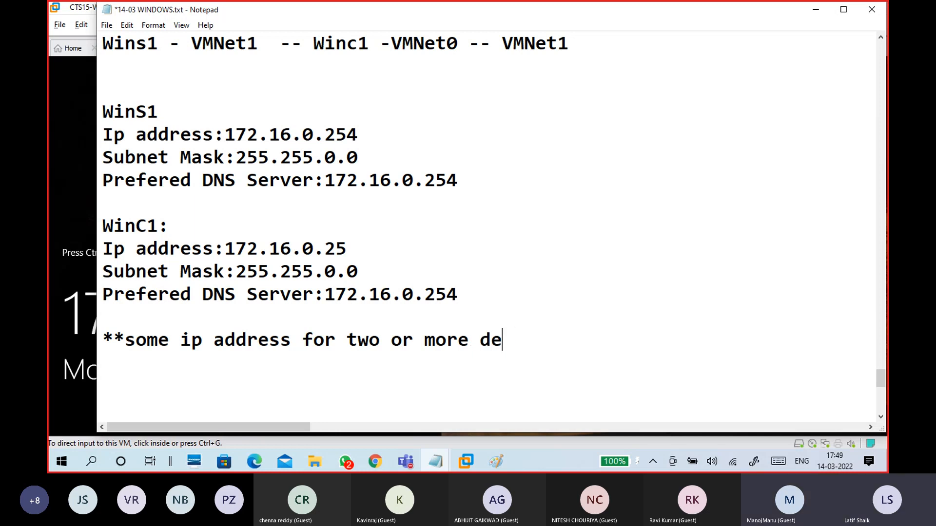
{"action": "type", "text": "vices,"}
{"action": "key", "text": "BackSpace"}
{"action": "type", "text": "s, "}
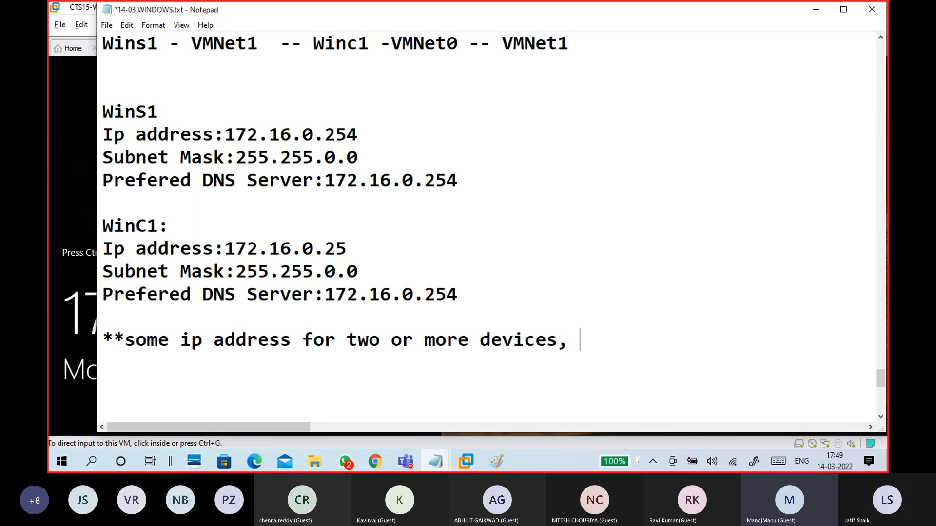
{"action": "type", "text": "its"}
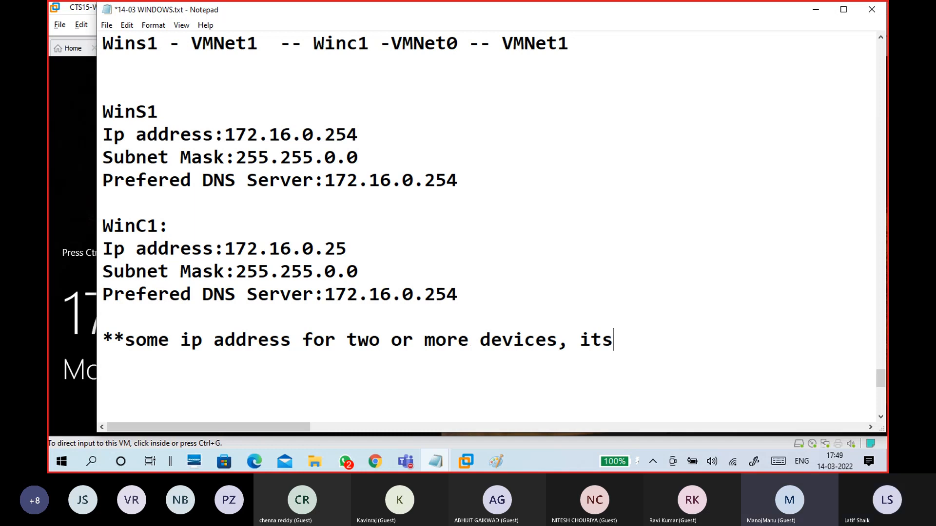
{"action": "key", "text": "BackSpace"}
{"action": "type", "text": "is ip conl"}
{"action": "key", "text": "BackSpace"}
{"action": "type", "text": "fli"}
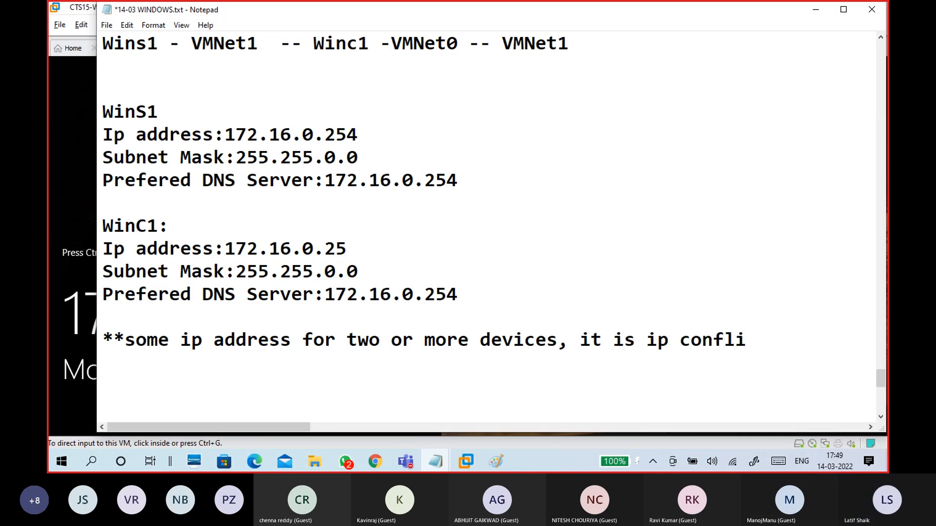
{"action": "type", "text": "t"}
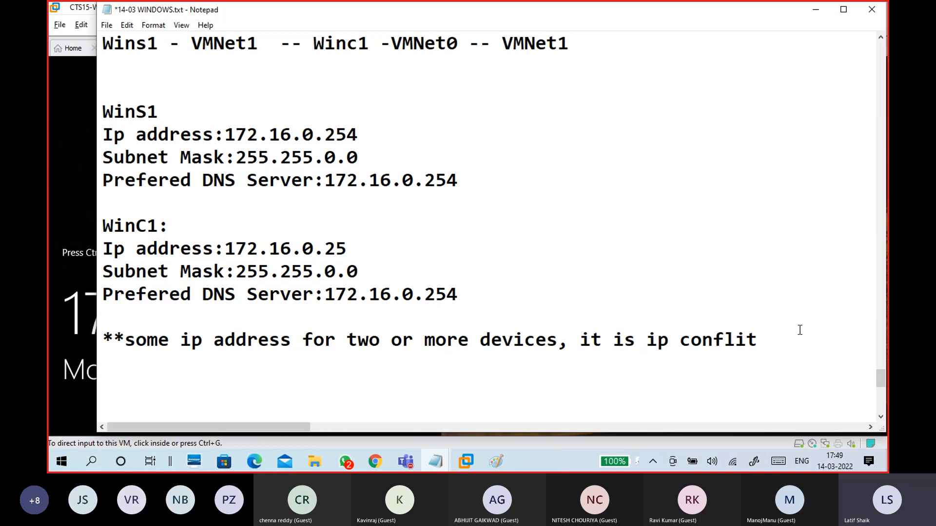
Step: Reword the note to '**ip conflit: some ip address for two or more devices'
{"action": "left_click_drag", "start_coordinate": [647, 347], "coordinate": [673, 346]}
{"action": "key", "text": "BackSpace"}
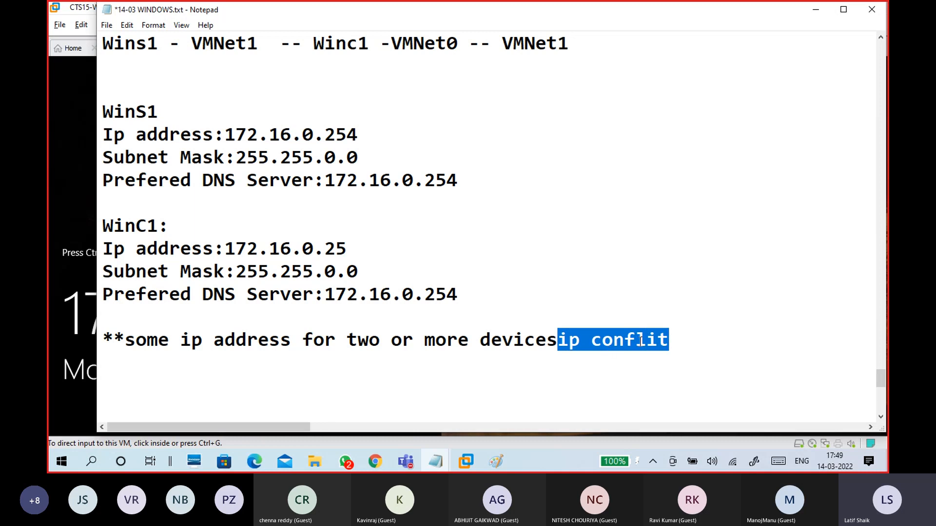
{"action": "key", "text": "BackSpace"}
{"action": "left_click", "coordinate": [124, 341]}
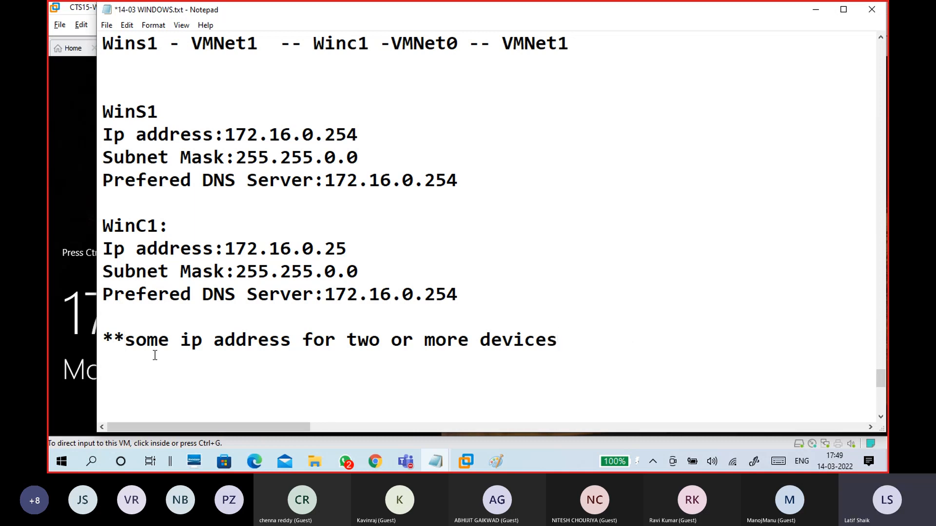
{"action": "key", "text": "ctrl+v"}
{"action": "type", "text": ":"}
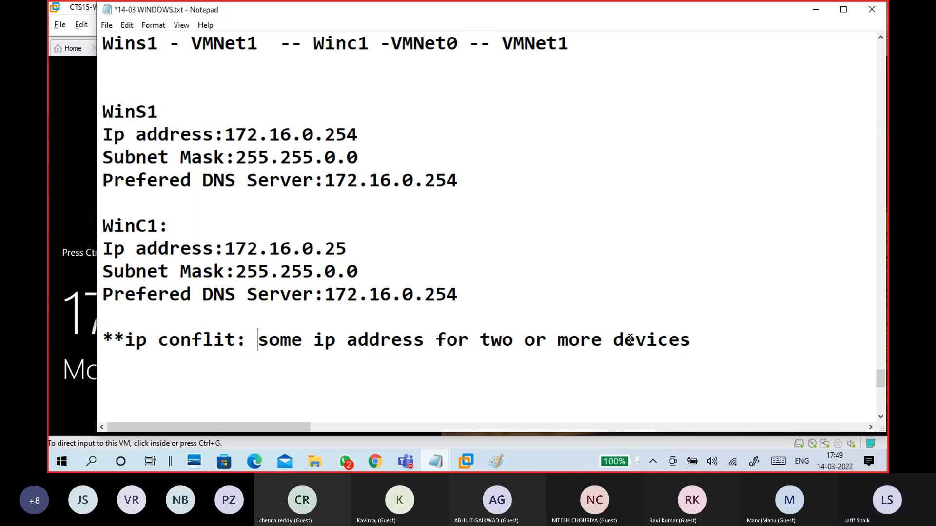
{"action": "left_click_drag", "start_coordinate": [702, 336], "coordinate": [94, 340]}
{"action": "left_click", "coordinate": [145, 385]}
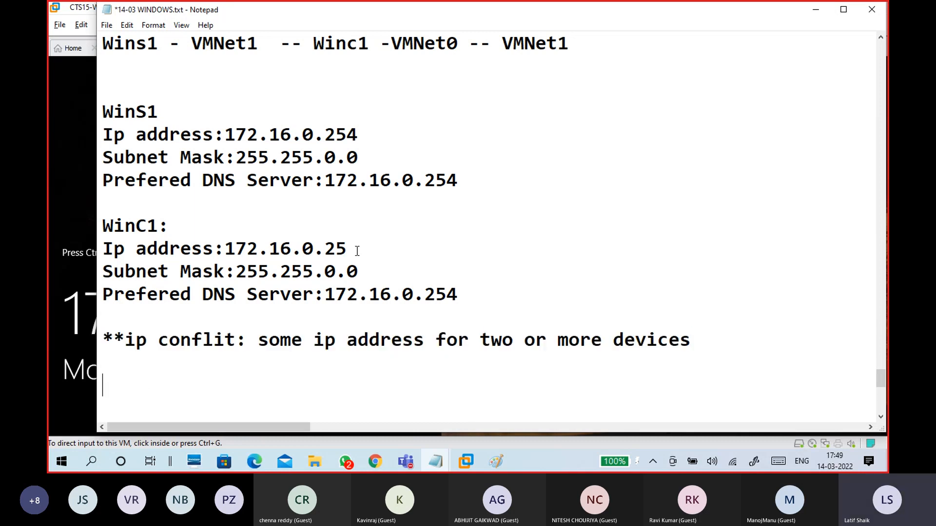
{"action": "left_click_drag", "start_coordinate": [365, 247], "coordinate": [224, 250]}
{"action": "left_click_drag", "start_coordinate": [359, 136], "coordinate": [224, 135]}
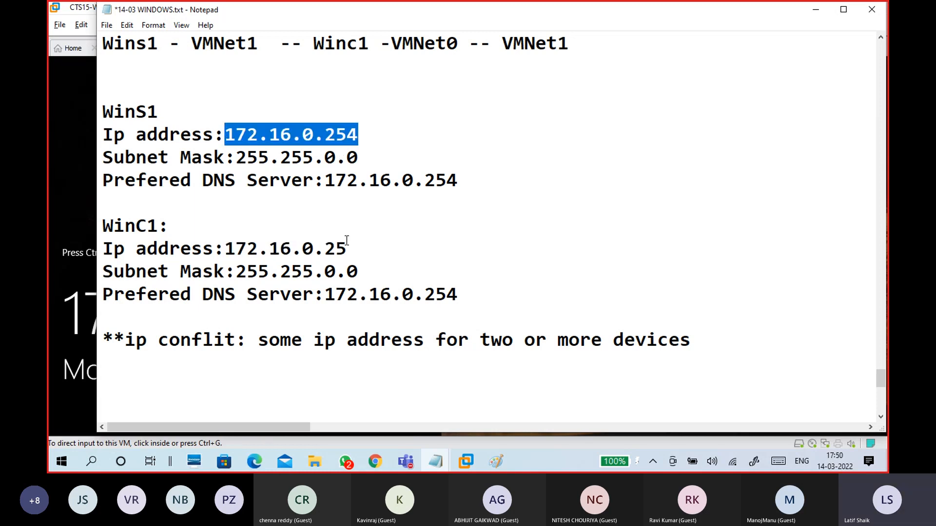
{"action": "left_click_drag", "start_coordinate": [346, 240], "coordinate": [230, 239]}
{"action": "left_click", "coordinate": [233, 242]}
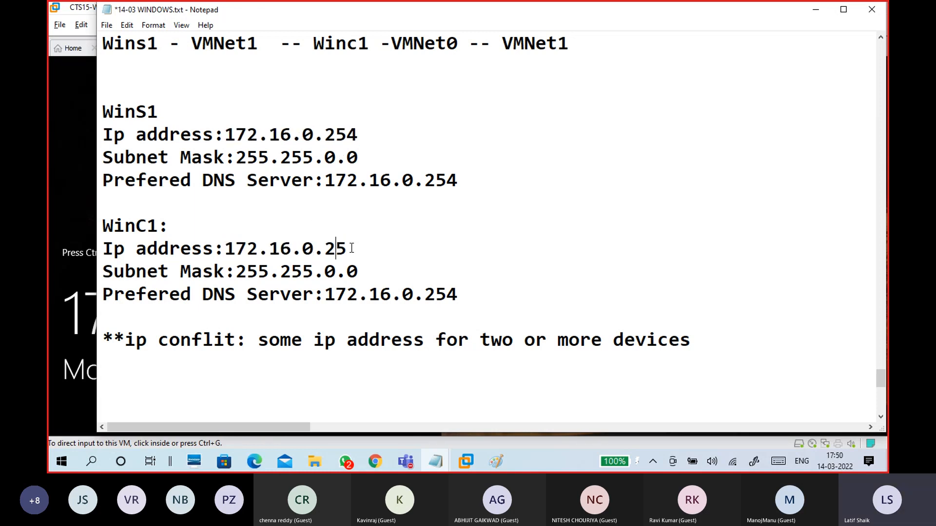
{"action": "left_click_drag", "start_coordinate": [347, 242], "coordinate": [225, 242]}
{"action": "left_click", "coordinate": [323, 242]}
{"action": "left_click_drag", "start_coordinate": [347, 242], "coordinate": [327, 248]}
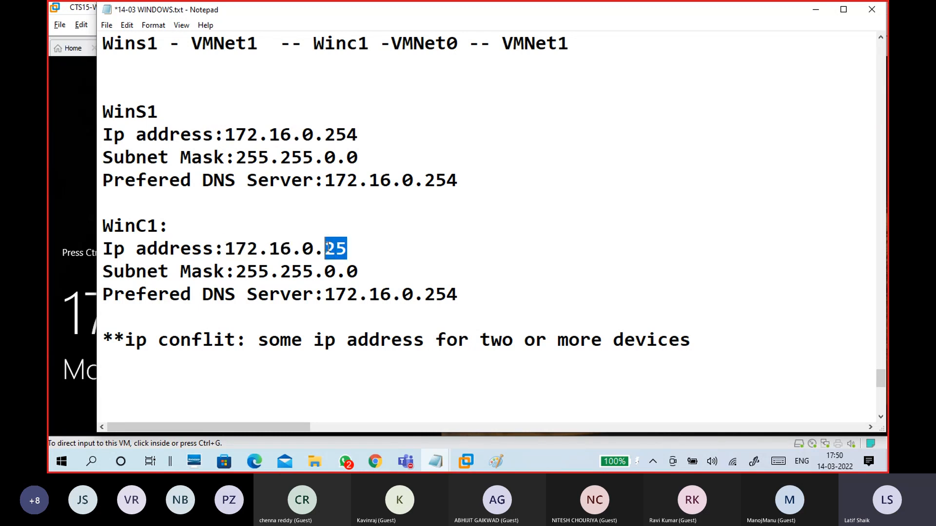
{"action": "type", "text": "10"}
{"action": "key", "text": "BackSpace"}
{"action": "key", "text": "BackSpace"}
{"action": "type", "text": "2"}
{"action": "key", "text": "BackSpace"}
{"action": "type", "text": "10"}
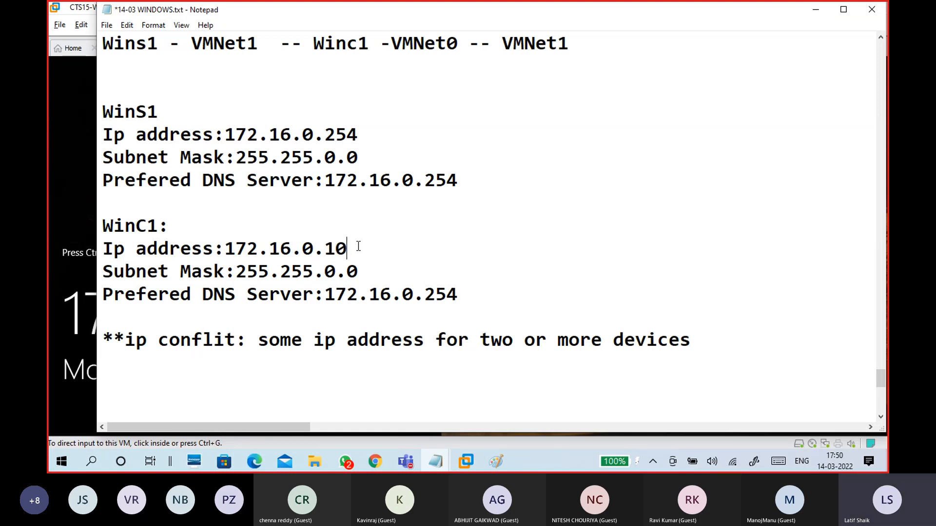
{"action": "left_click_drag", "start_coordinate": [359, 246], "coordinate": [225, 248]}
{"action": "left_click_drag", "start_coordinate": [362, 135], "coordinate": [224, 136]}
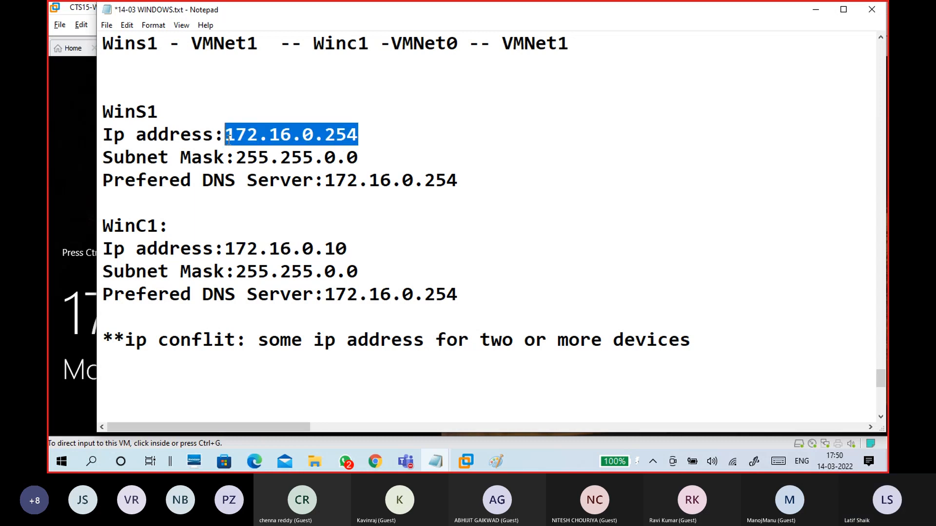
{"action": "left_click", "coordinate": [377, 251]}
{"action": "left_click_drag", "start_coordinate": [366, 157], "coordinate": [234, 158]}
{"action": "left_click_drag", "start_coordinate": [291, 248], "coordinate": [235, 248]}
{"action": "left_click_drag", "start_coordinate": [291, 135], "coordinate": [224, 135]}
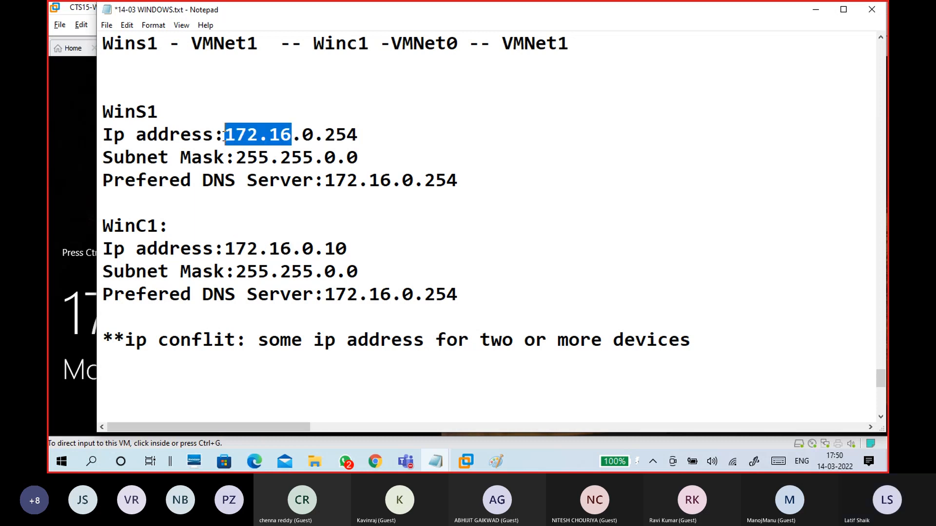
{"action": "left_click_drag", "start_coordinate": [291, 248], "coordinate": [224, 248]}
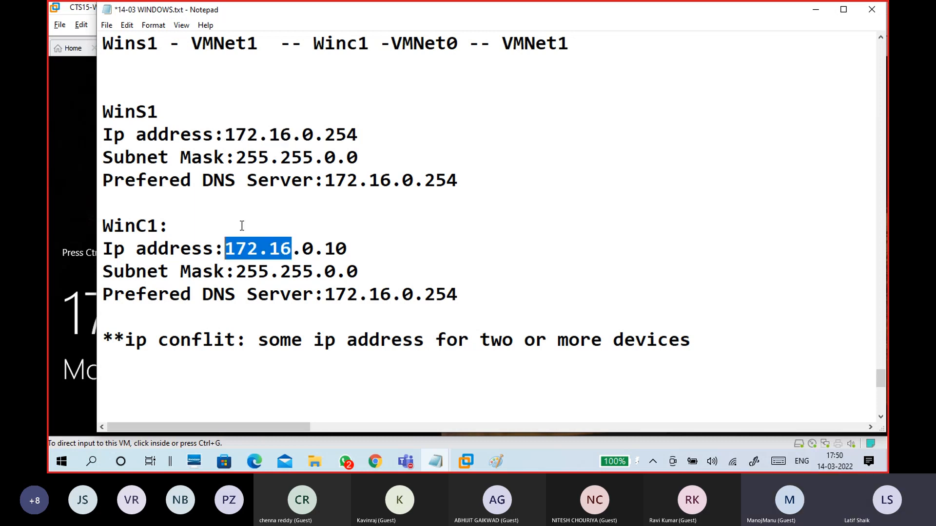
{"action": "left_click_drag", "start_coordinate": [291, 134], "coordinate": [225, 135]}
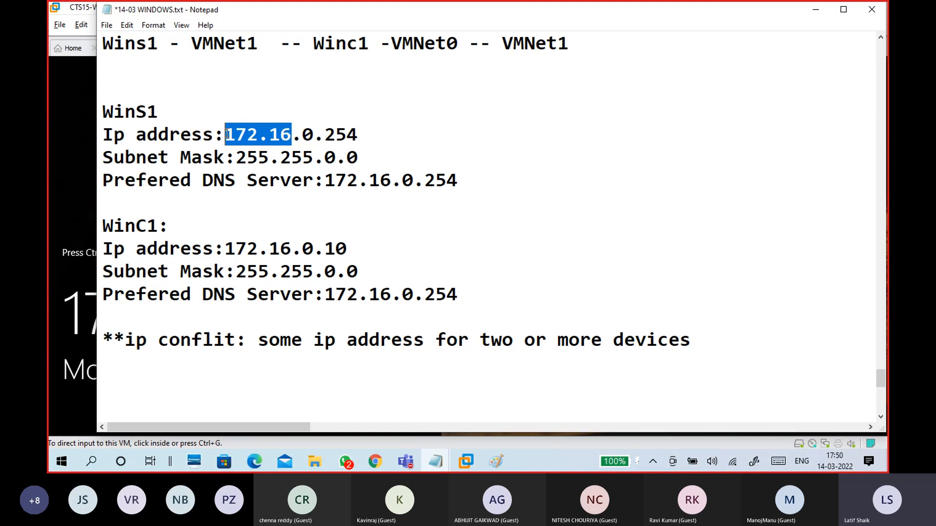
{"action": "left_click_drag", "start_coordinate": [291, 249], "coordinate": [225, 249]}
{"action": "left_click_drag", "start_coordinate": [292, 135], "coordinate": [224, 135]}
{"action": "left_click", "coordinate": [303, 249]}
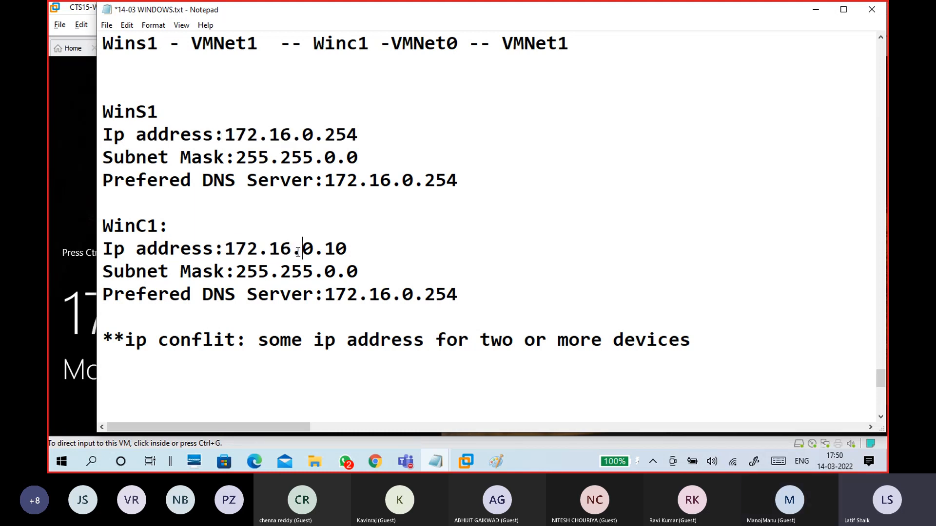
{"action": "type", "text": "11"}
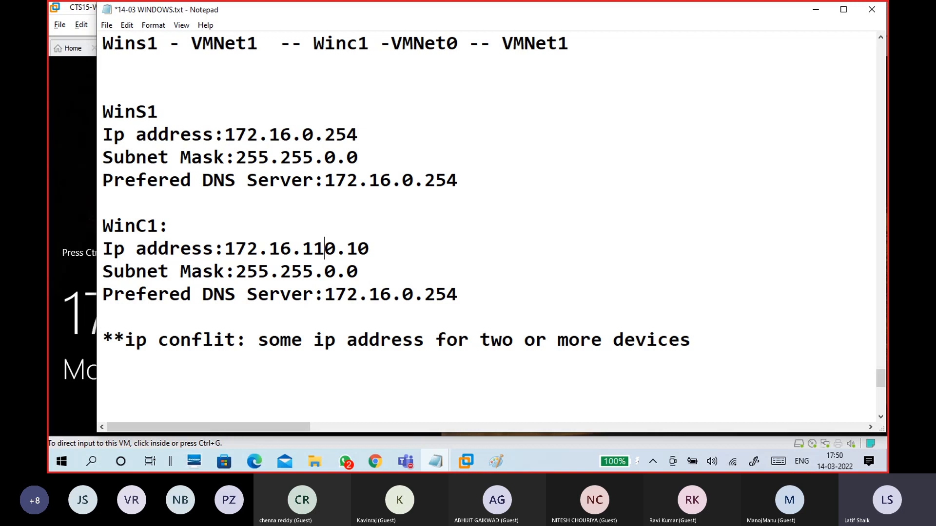
{"action": "left_click", "coordinate": [294, 248]}
{"action": "left_click_drag", "start_coordinate": [294, 248], "coordinate": [224, 248]}
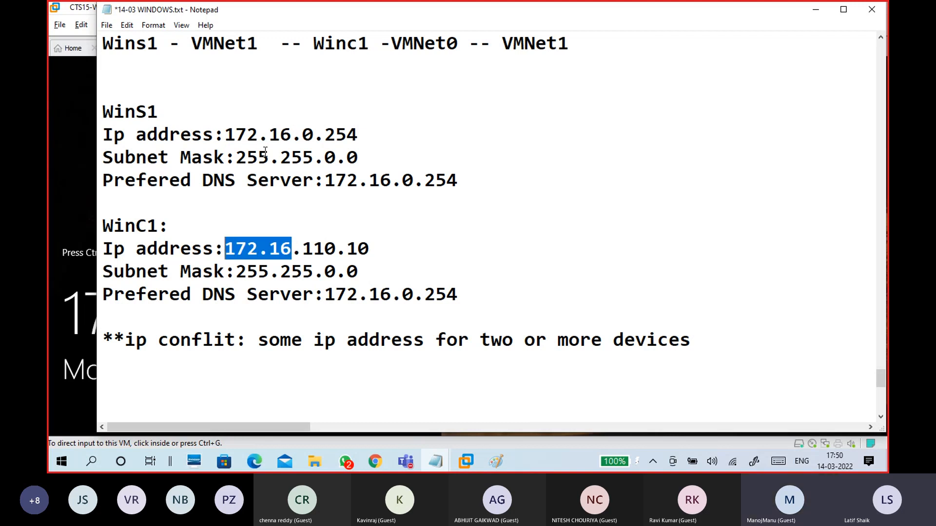
{"action": "left_click_drag", "start_coordinate": [291, 135], "coordinate": [223, 127]}
{"action": "left_click_drag", "start_coordinate": [293, 249], "coordinate": [224, 249]}
{"action": "left_click_drag", "start_coordinate": [292, 134], "coordinate": [213, 134]}
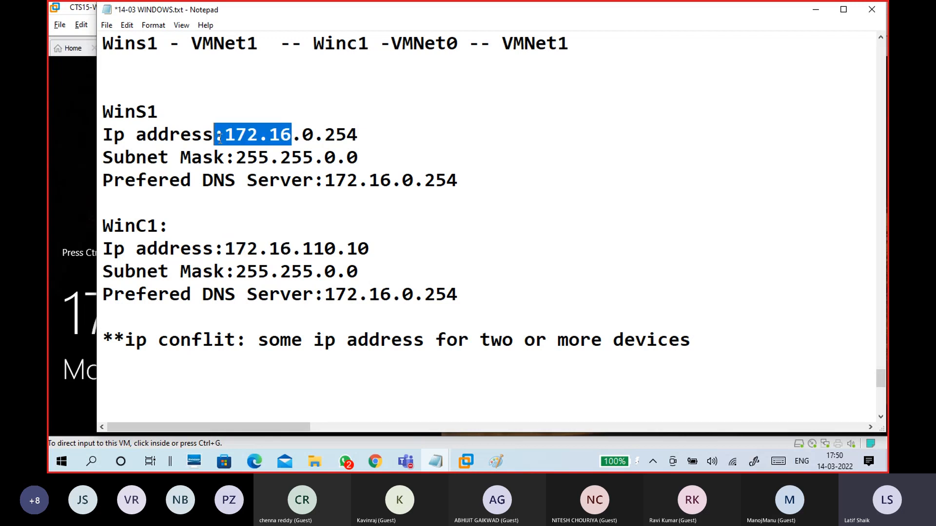
{"action": "key", "text": "ctrl+z"}
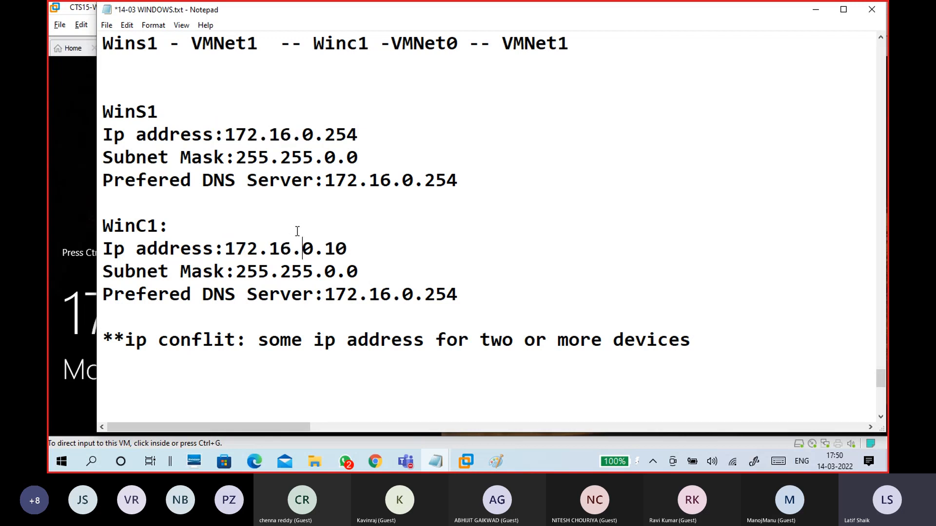
{"action": "left_click_drag", "start_coordinate": [371, 238], "coordinate": [214, 248]}
{"action": "left_click_drag", "start_coordinate": [360, 271], "coordinate": [230, 276]}
{"action": "left_click_drag", "start_coordinate": [484, 294], "coordinate": [317, 299]}
{"action": "left_click_drag", "start_coordinate": [457, 295], "coordinate": [323, 299]}
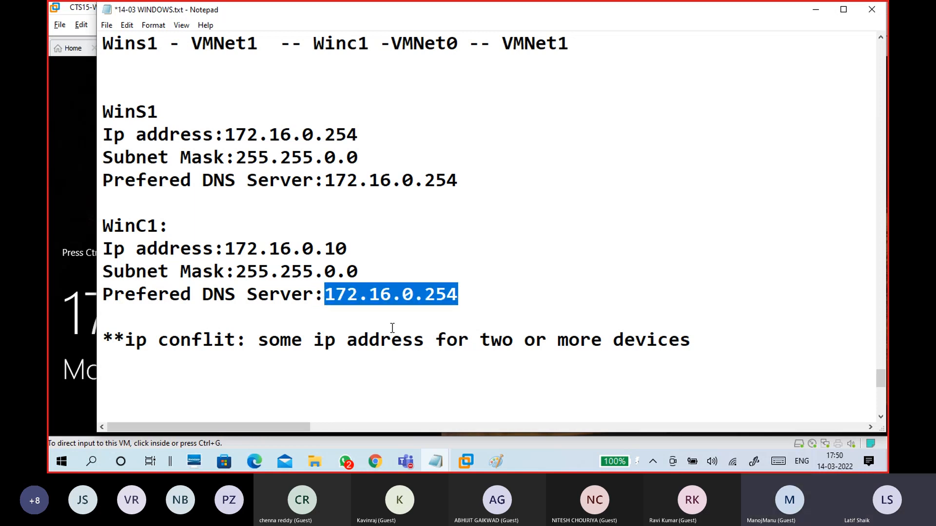
Step: Add the line '-my server wins1 is DNS server' under WinS1's settings, followed by a blank line
{"action": "left_click", "coordinate": [287, 205]}
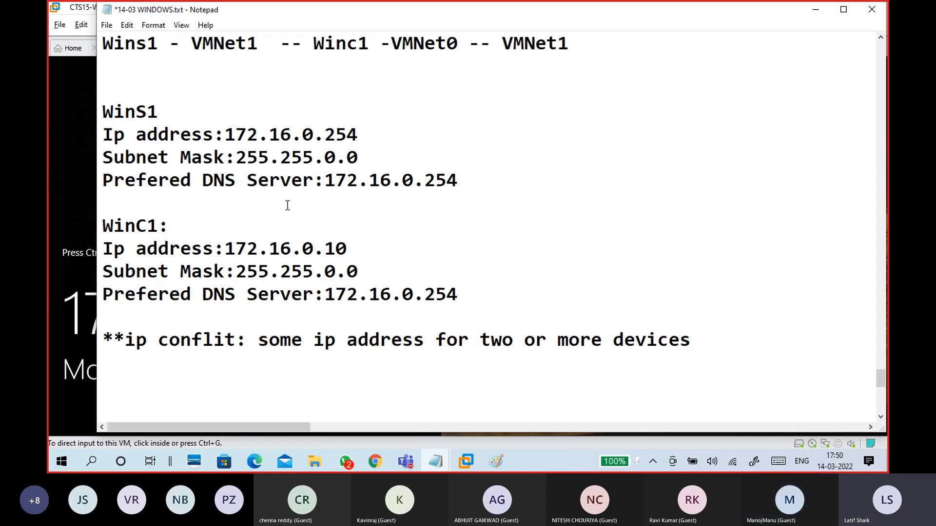
{"action": "type", "text": "*my server"}
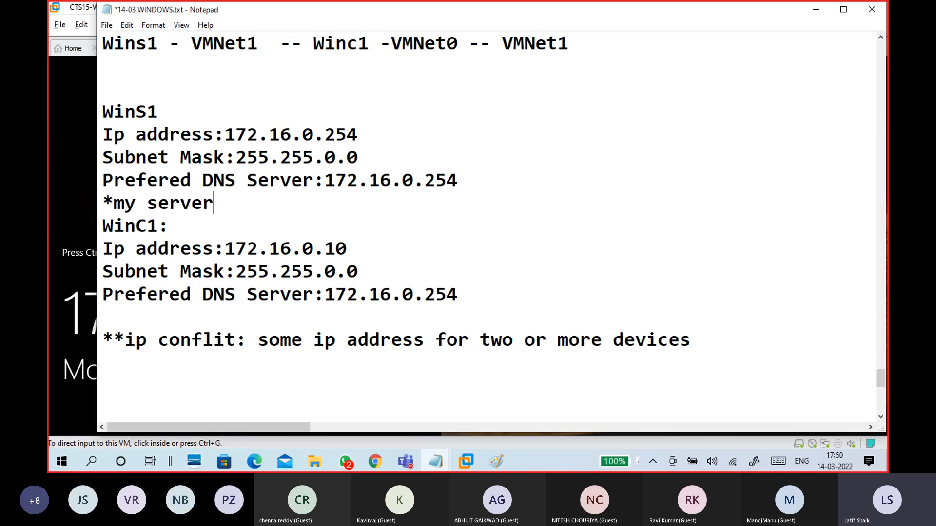
{"action": "type", "text": " wins"}
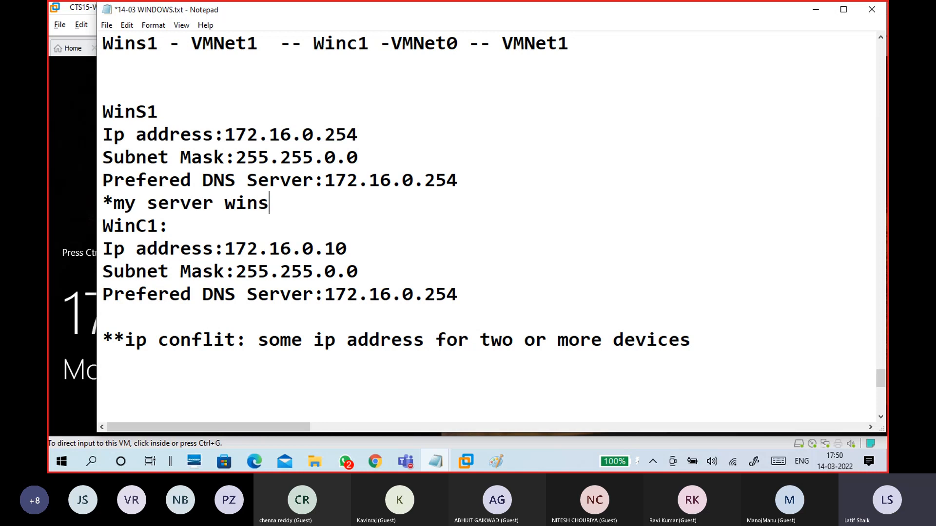
{"action": "key", "text": "BackSpace"}
{"action": "type", "text": "s1 is DNS server"}
{"action": "left_click", "coordinate": [113, 203]}
{"action": "key", "text": "BackSpace"}
{"action": "type", "text": "-"}
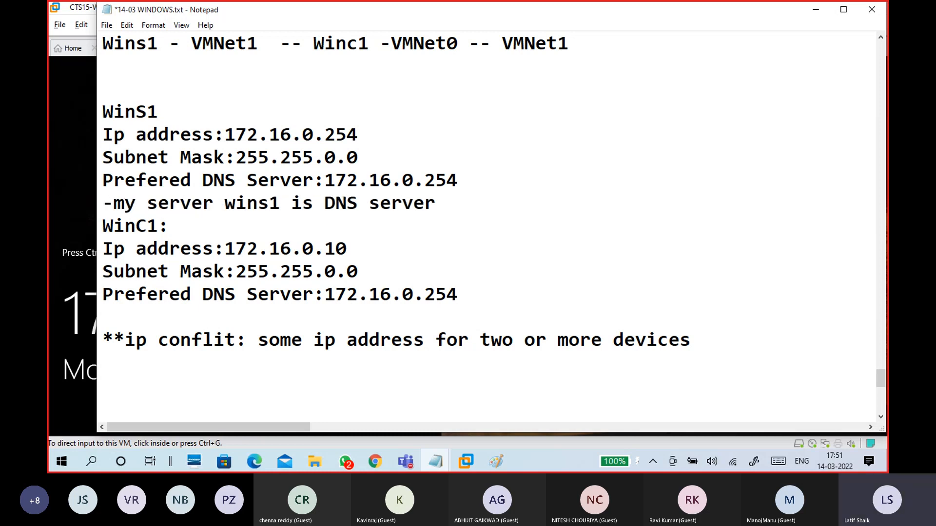
{"action": "left_click", "coordinate": [436, 204]}
{"action": "key", "text": "Return"}
Step: Highlight the WinS1 and WinC1 DNS server addresses to compare them
{"action": "left_click_drag", "start_coordinate": [475, 181], "coordinate": [303, 183]}
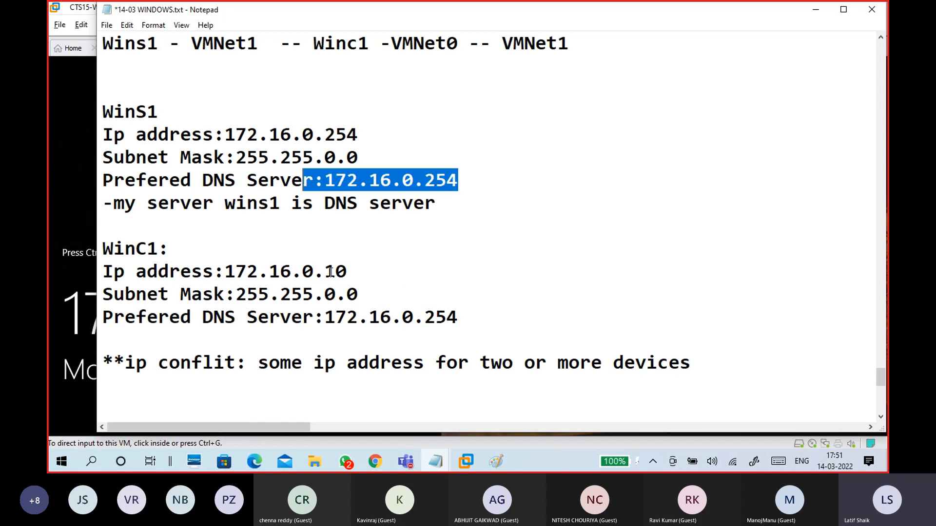
{"action": "left_click_drag", "start_coordinate": [330, 312], "coordinate": [459, 318]}
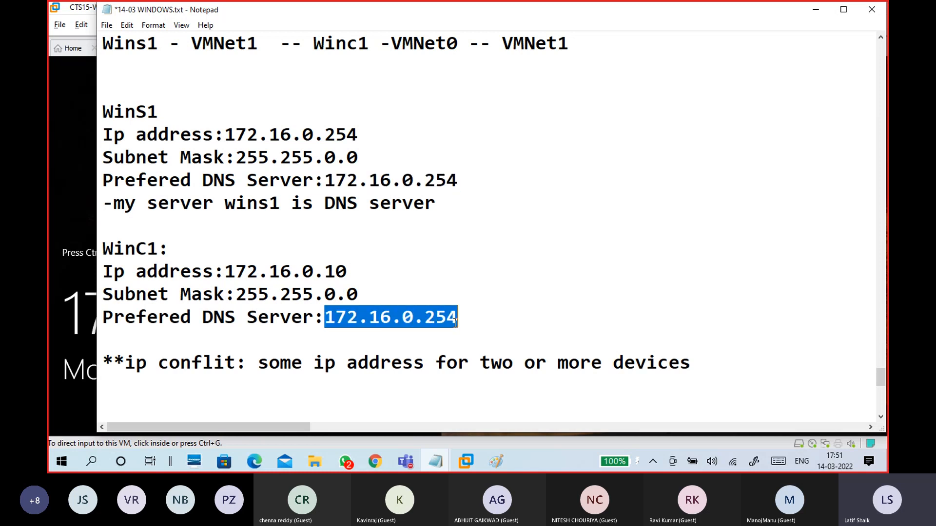
{"action": "scroll", "coordinate": [391, 305], "scroll_direction": "down", "scroll_amount": 2}
{"action": "left_click", "coordinate": [376, 280]}
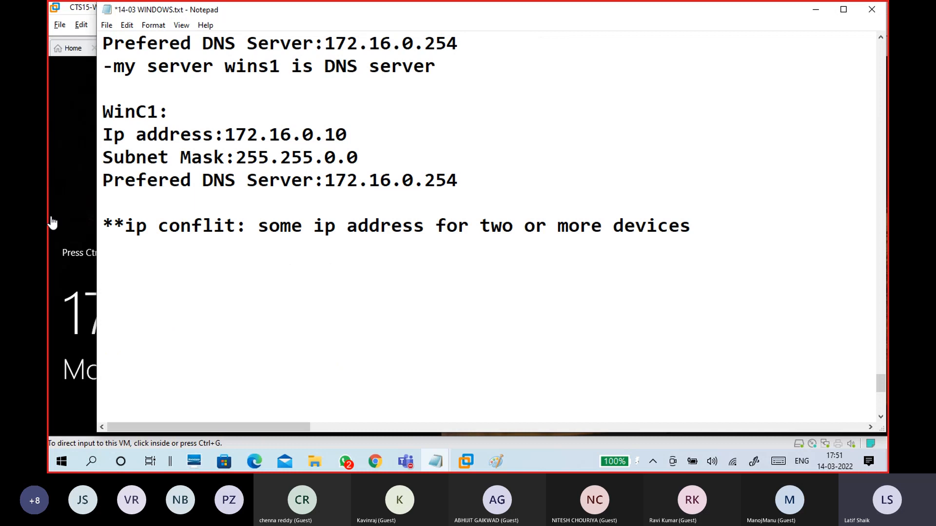
Step: Sign in to CTS15-WINS1 with the administrator password, then bring the Paint network diagram forward
{"action": "left_click", "coordinate": [83, 201]}
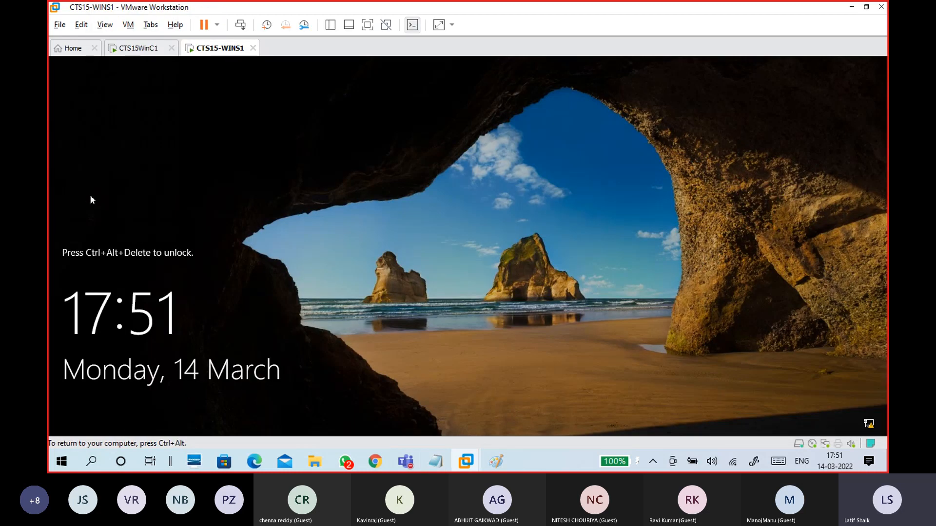
{"action": "key", "text": "ctrl+alt+Insert"}
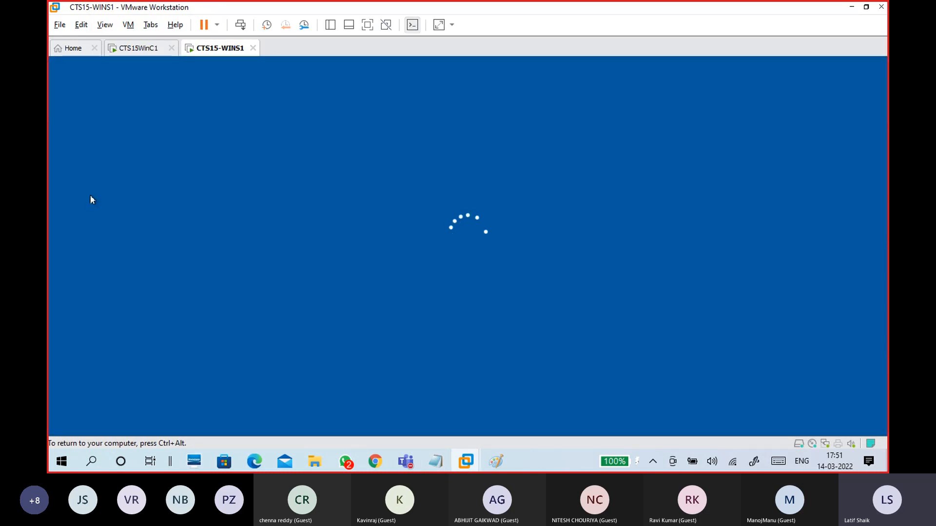
{"action": "type", "text": "********"}
{"action": "key", "text": "Return"}
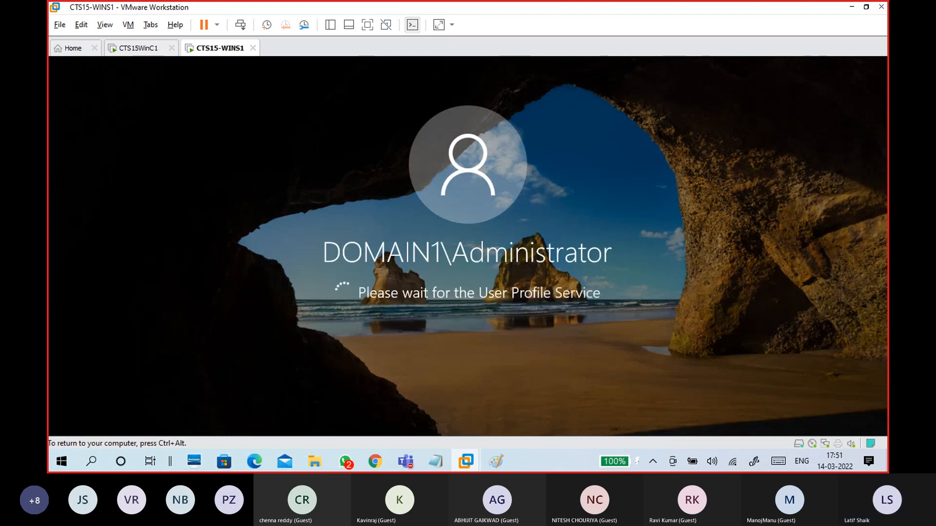
{"action": "key", "text": "ctrl+alt"}
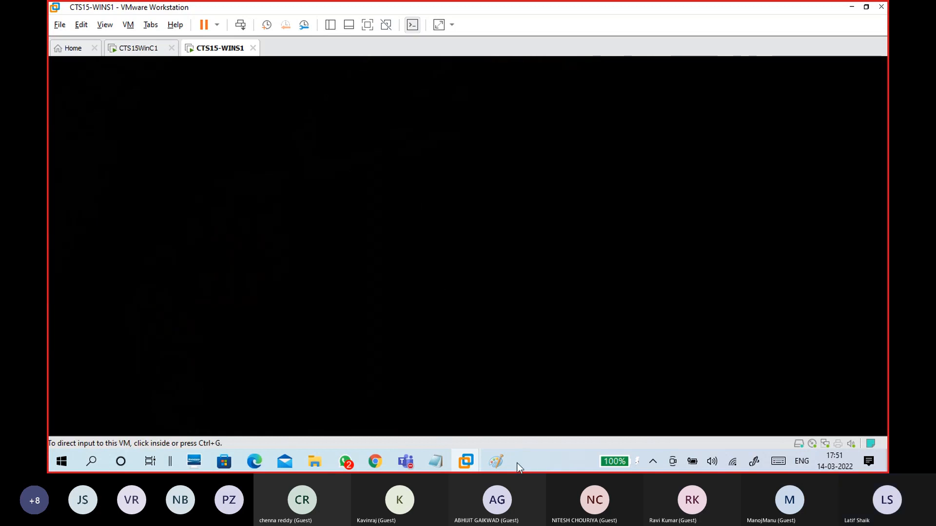
{"action": "mouse_move", "coordinate": [501, 463]}
{"action": "left_click", "coordinate": [581, 389]}
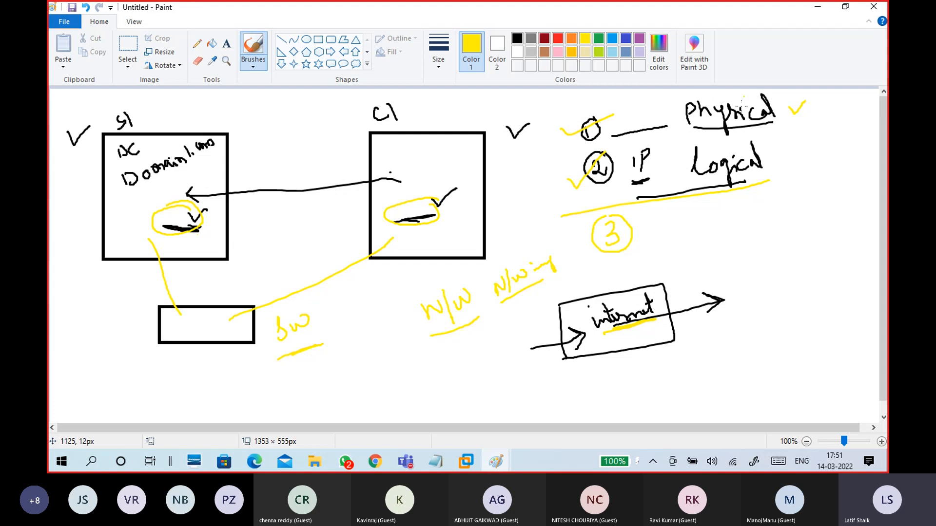
Step: Minimize Paint to reveal the signed-in CTS15-WINS1 desktop
{"action": "left_click", "coordinate": [817, 6]}
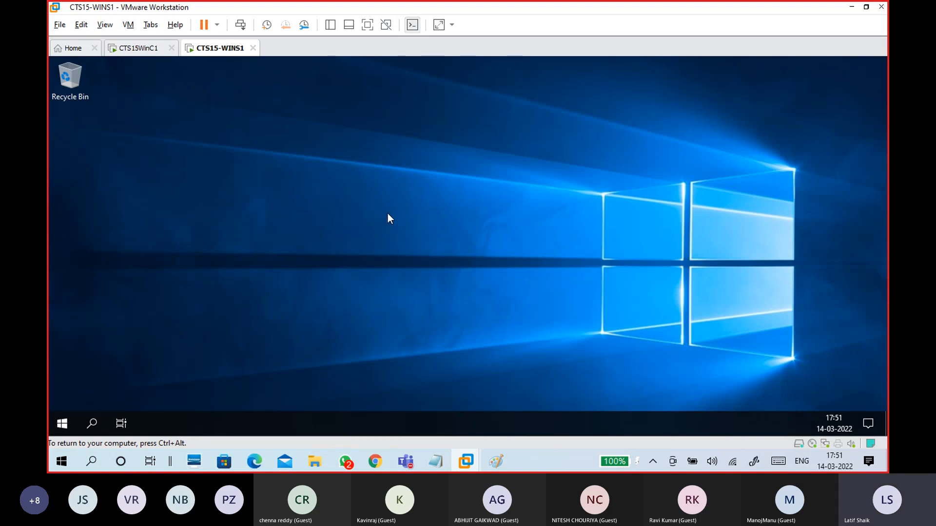
Step: On the CTS15WinC1 VM, hide Settings and run ncpa.cpl from the Run dialog
{"action": "left_click", "coordinate": [141, 49]}
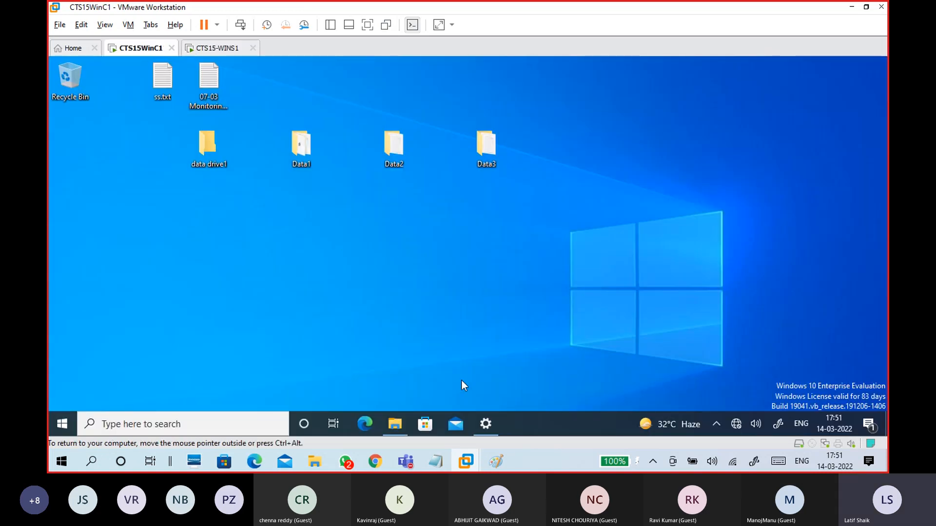
{"action": "left_click", "coordinate": [486, 432]}
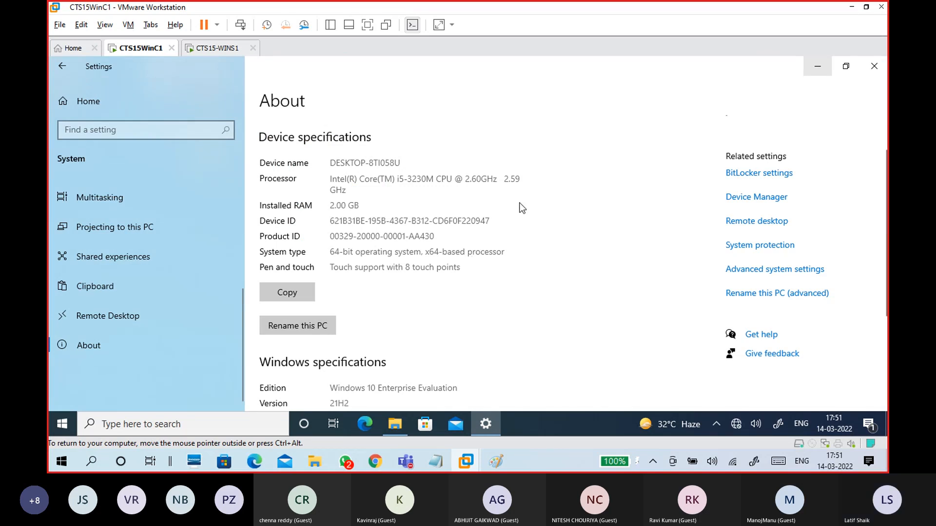
{"action": "key", "text": "super+d"}
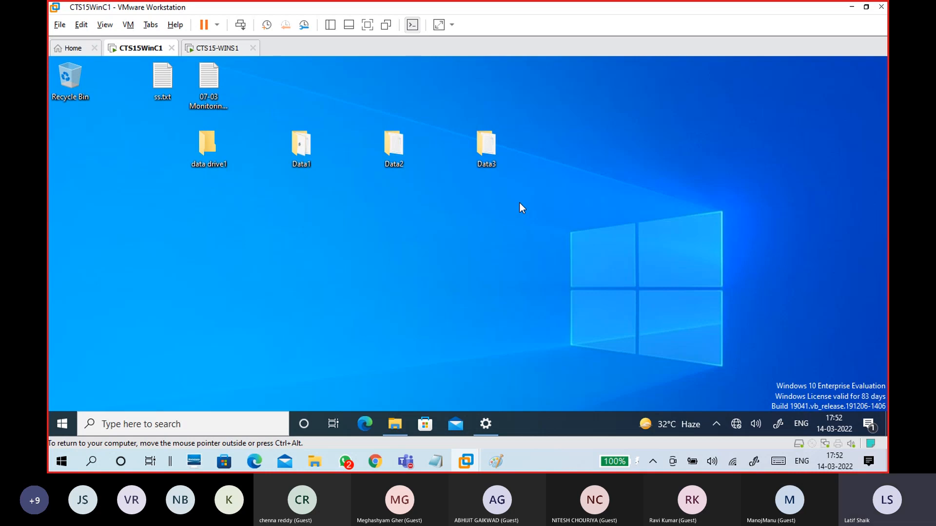
{"action": "left_click", "coordinate": [519, 202]}
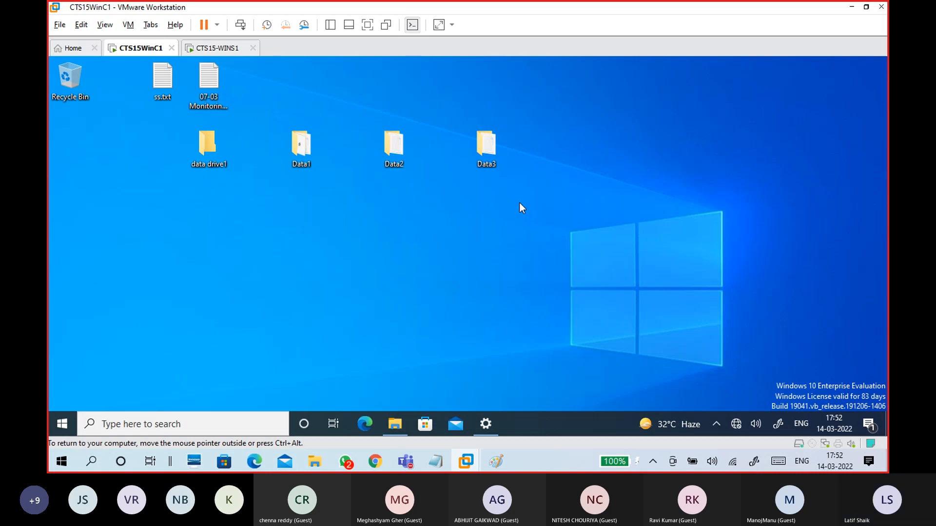
{"action": "key", "text": "super+r"}
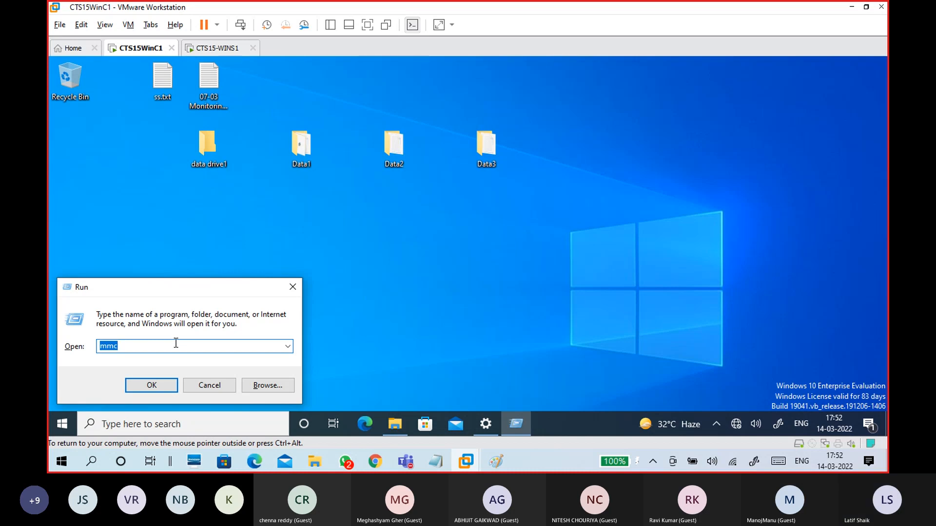
{"action": "type", "text": "nc"}
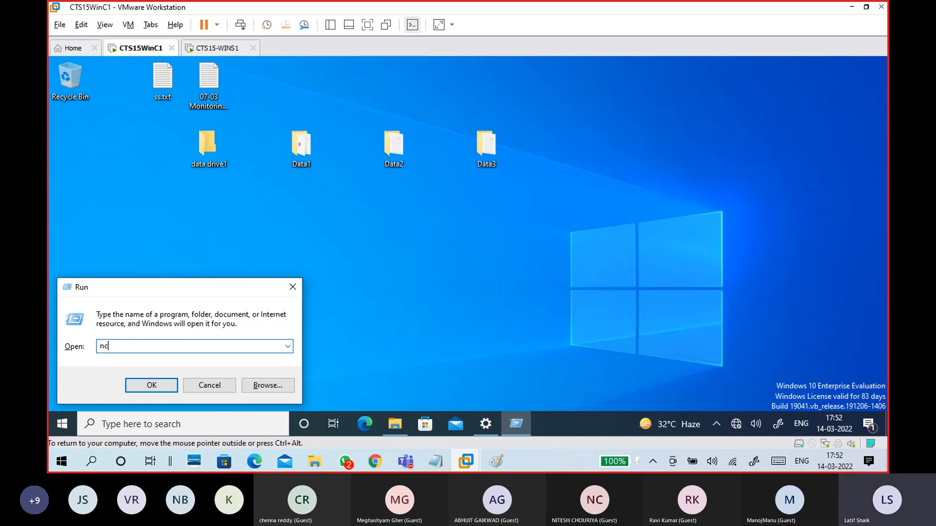
{"action": "type", "text": "pa.cpl"}
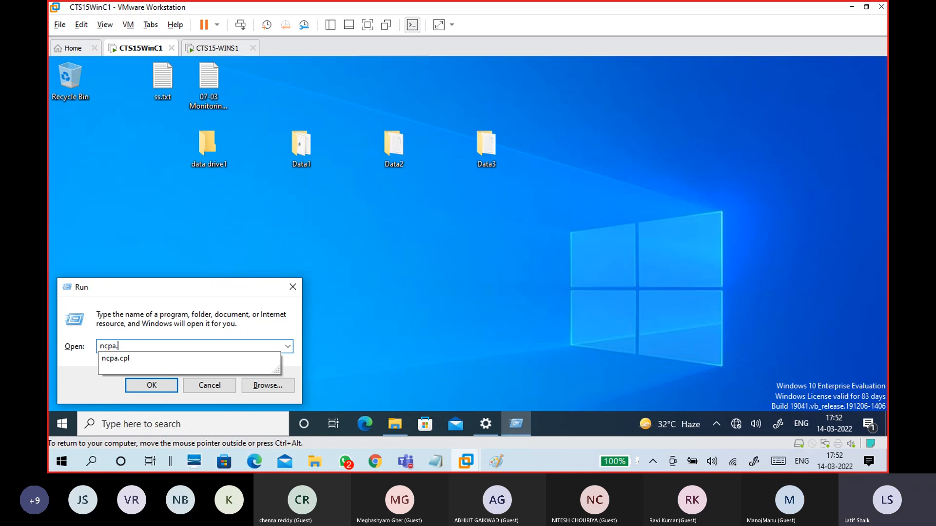
{"action": "key", "text": "Return"}
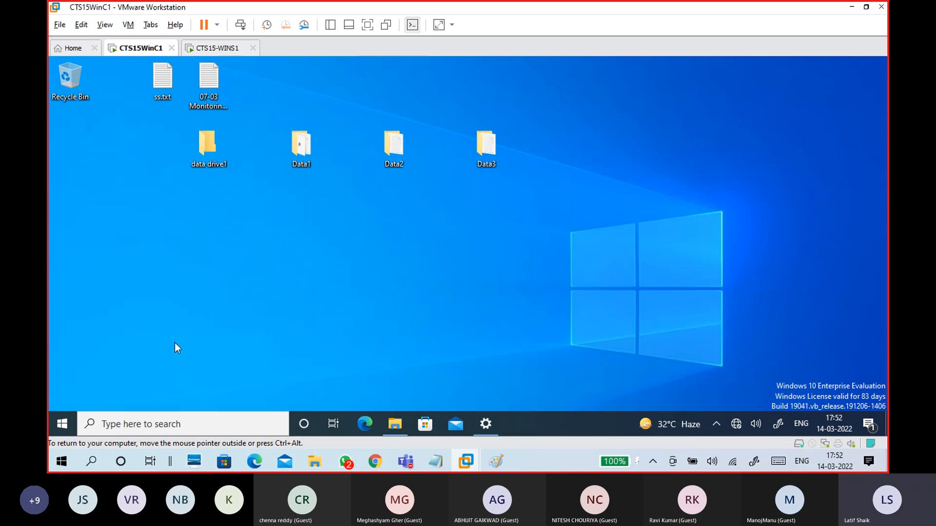
Step: On CTS15-WINS1, dismiss the Windows Admin Center notice and show Server Manager's Local Server page
{"action": "left_click", "coordinate": [219, 48]}
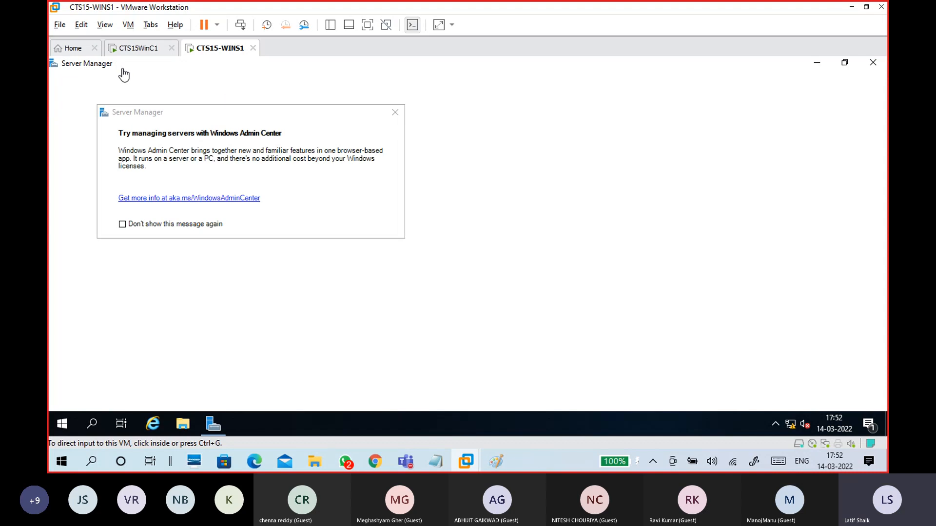
{"action": "left_click", "coordinate": [396, 113]}
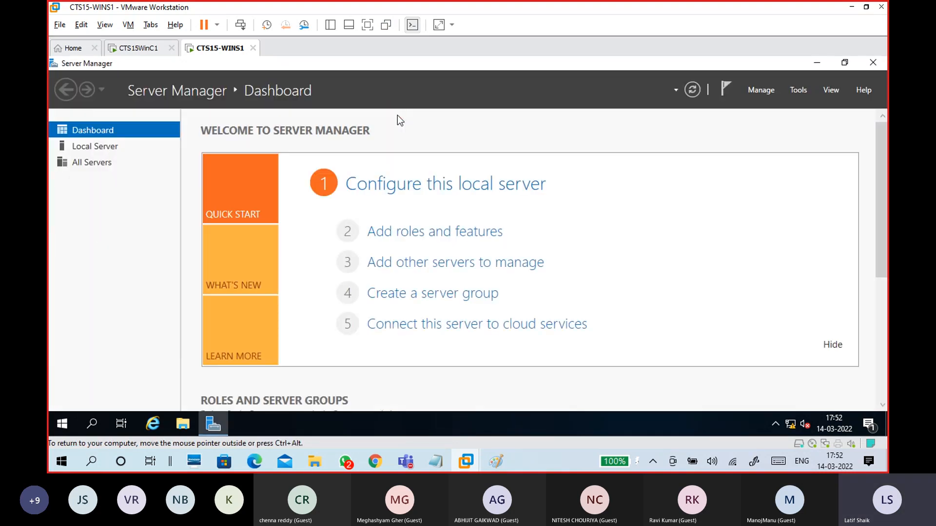
{"action": "left_click", "coordinate": [112, 149]}
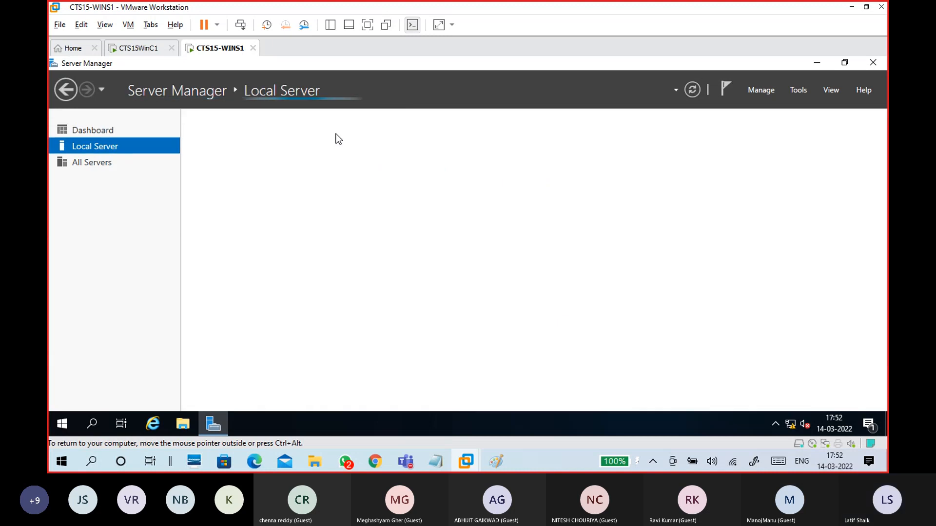
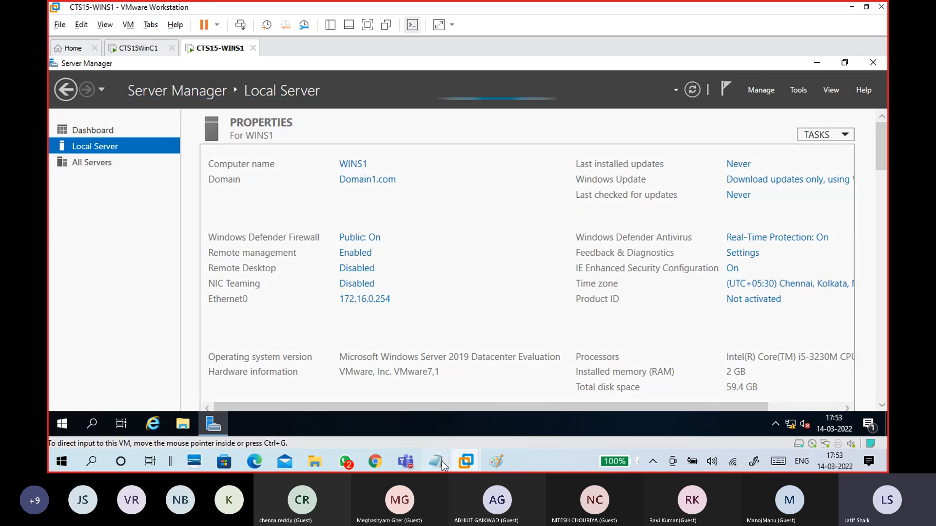
Step: Review the server and client IP and preferred DNS addresses in the Notepad notes
{"action": "mouse_move", "coordinate": [436, 461]}
{"action": "left_click", "coordinate": [474, 426]}
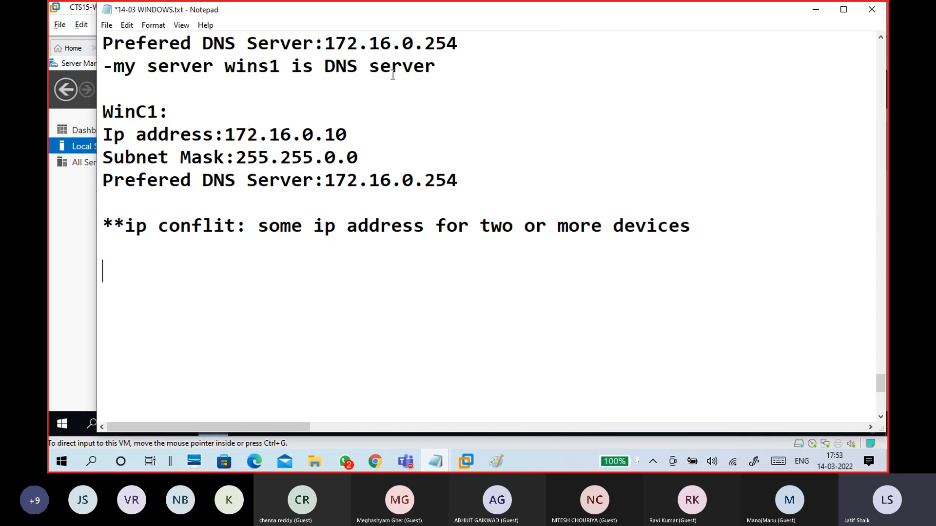
{"action": "scroll", "coordinate": [389, 135], "scroll_direction": "up", "scroll_amount": 2}
{"action": "left_click_drag", "start_coordinate": [363, 132], "coordinate": [222, 132]}
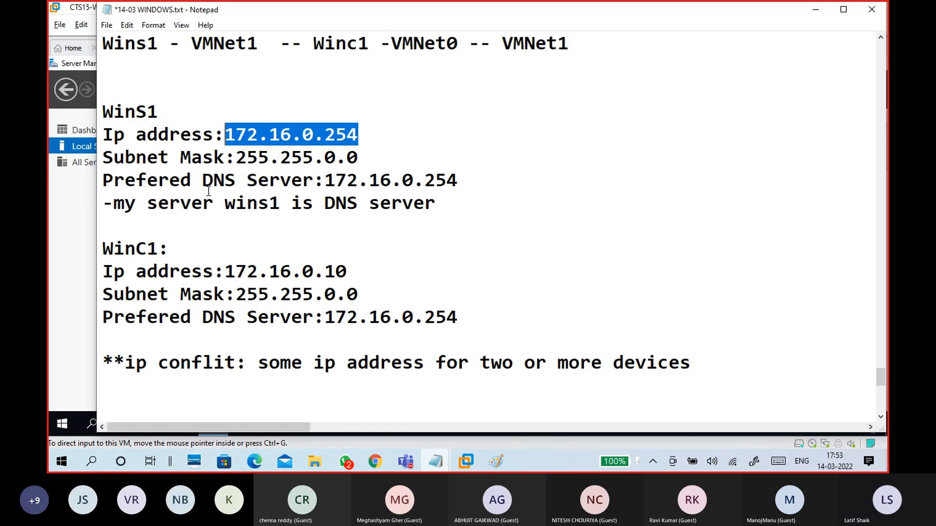
{"action": "left_click_drag", "start_coordinate": [324, 202], "coordinate": [443, 216]}
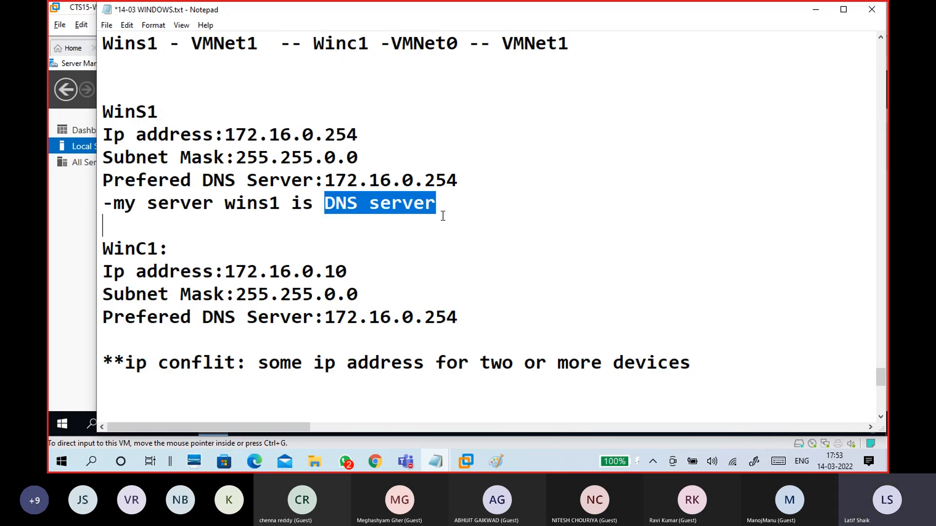
{"action": "left_click", "coordinate": [442, 216]}
{"action": "left_click", "coordinate": [330, 181]}
{"action": "left_click_drag", "start_coordinate": [329, 180], "coordinate": [471, 184]}
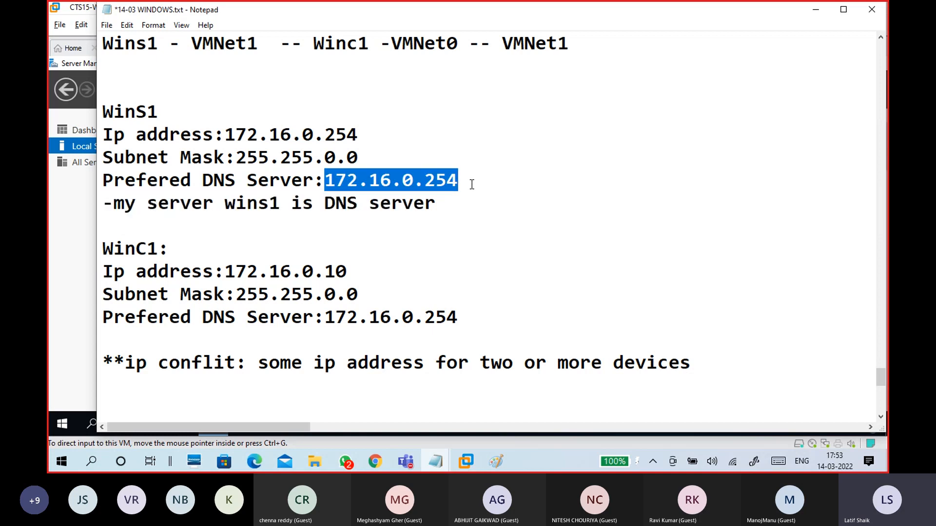
{"action": "scroll", "coordinate": [472, 184], "scroll_direction": "down", "scroll_amount": 1}
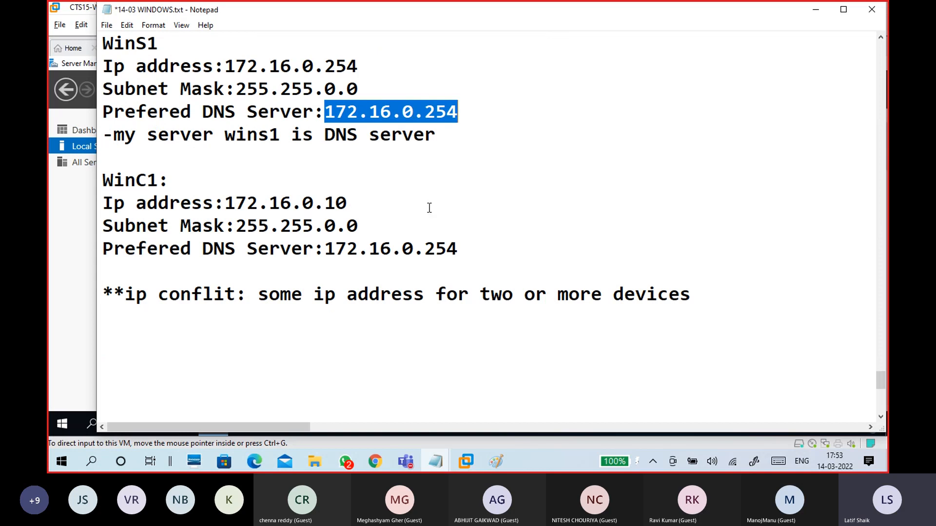
{"action": "left_click_drag", "start_coordinate": [325, 248], "coordinate": [462, 246]}
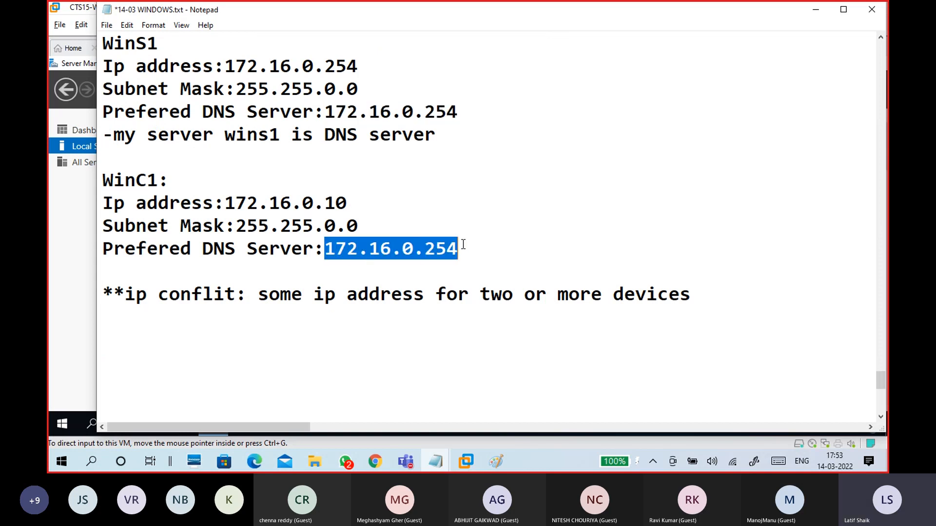
Step: On WinS1, open Ethernet0's status and check its current connection details
{"action": "left_click", "coordinate": [823, 12]}
{"action": "left_click", "coordinate": [381, 302]}
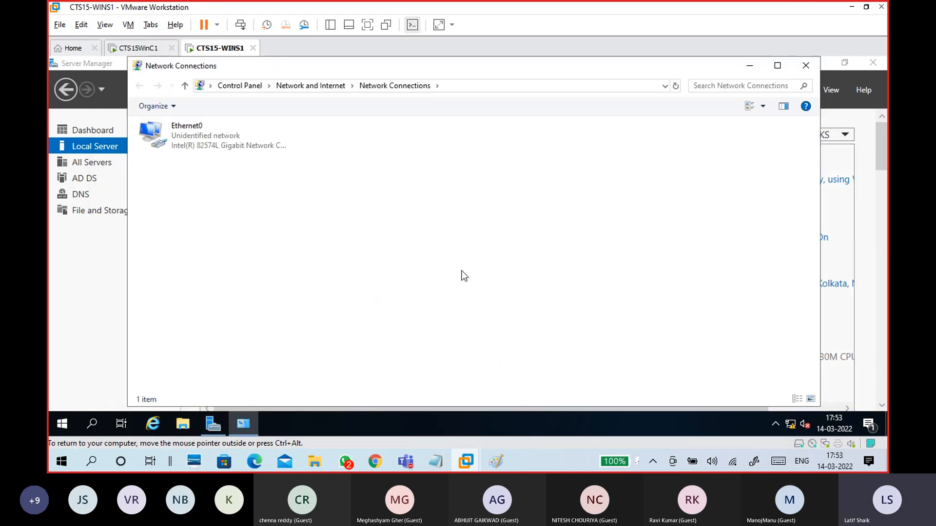
{"action": "double_click", "coordinate": [267, 145]}
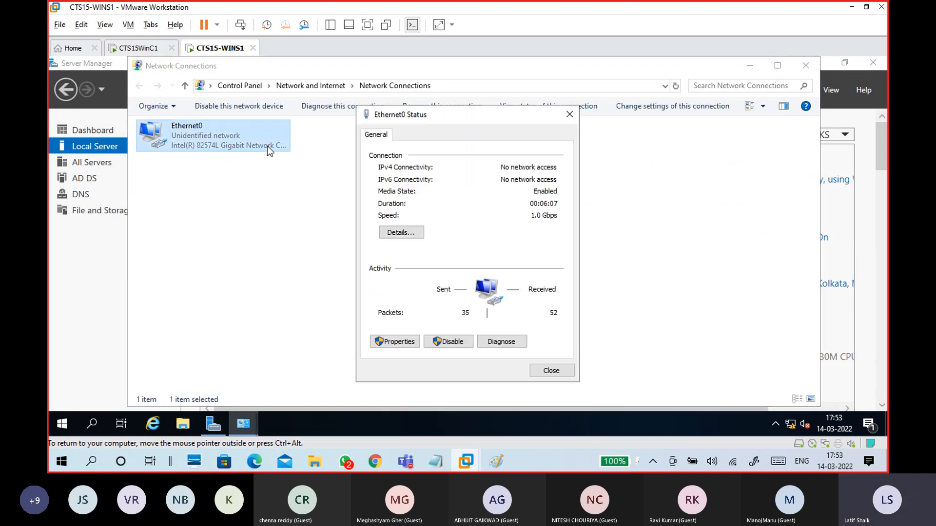
{"action": "left_click", "coordinate": [390, 233]}
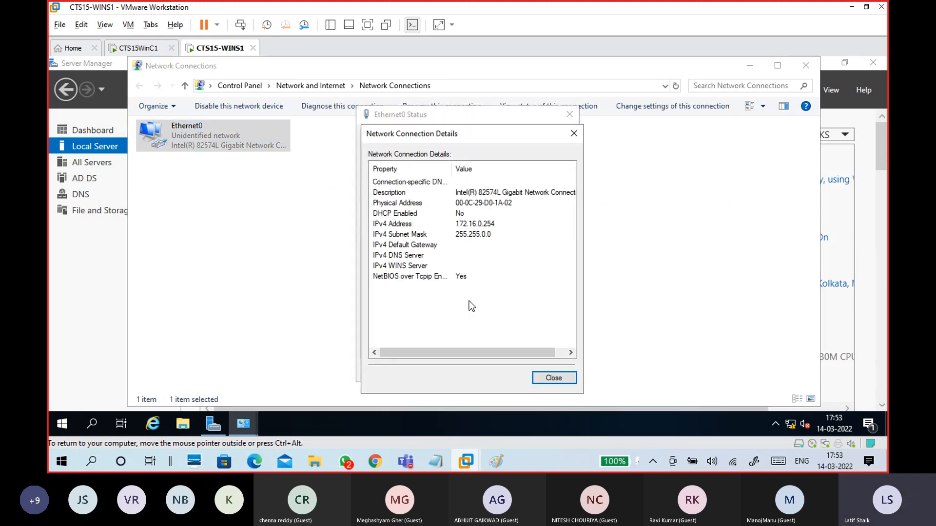
{"action": "left_click", "coordinate": [552, 378]}
Step: Change WinS1's Ethernet0 preferred DNS from 127.0.0.1 to 172.16.0.254 and close the dialogs
{"action": "left_click", "coordinate": [394, 342]}
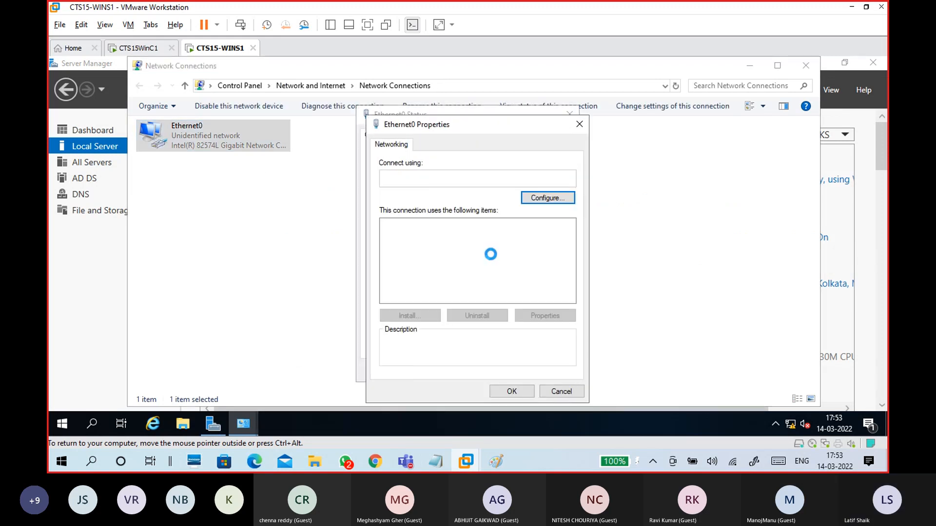
{"action": "left_click", "coordinate": [491, 257]}
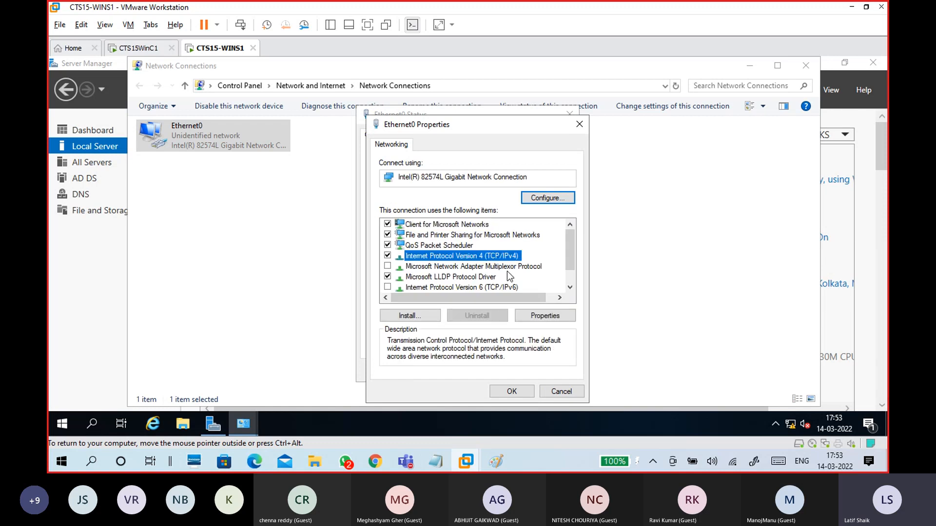
{"action": "left_click", "coordinate": [546, 316]}
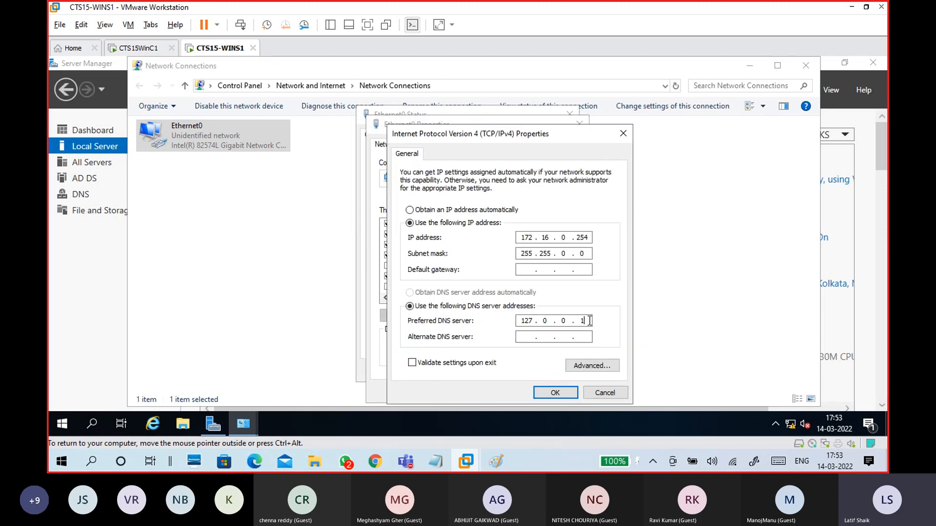
{"action": "key", "text": "BackSpace"}
{"action": "key", "text": "BackSpace"}
{"action": "key", "text": "BackSpace"}
{"action": "type", "text": "172 . 16 . 0 . 254"}
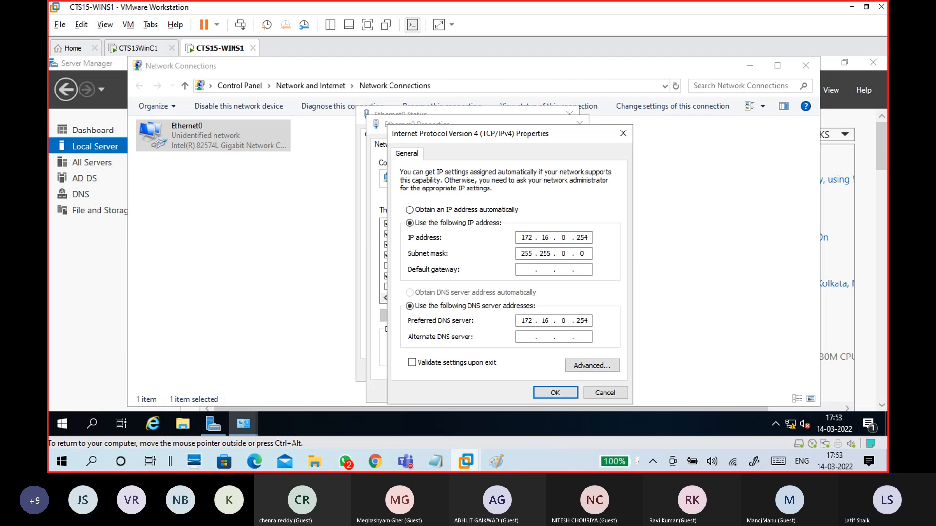
{"action": "left_click", "coordinate": [566, 395]}
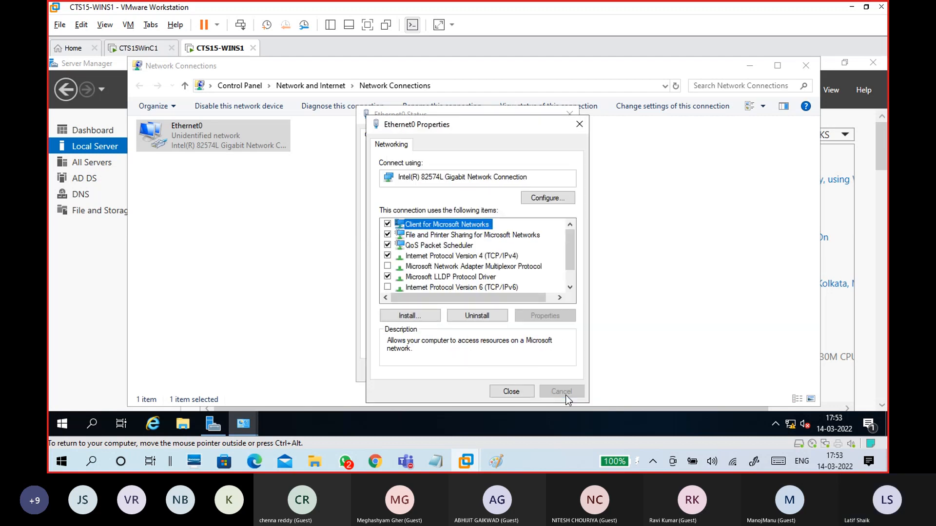
{"action": "left_click", "coordinate": [535, 386]}
{"action": "left_click", "coordinate": [537, 371]}
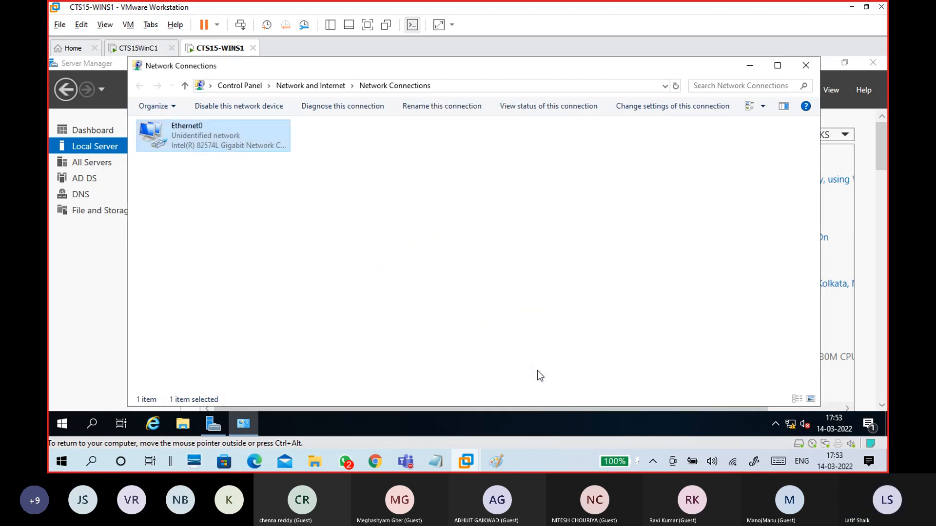
{"action": "left_click", "coordinate": [805, 65]}
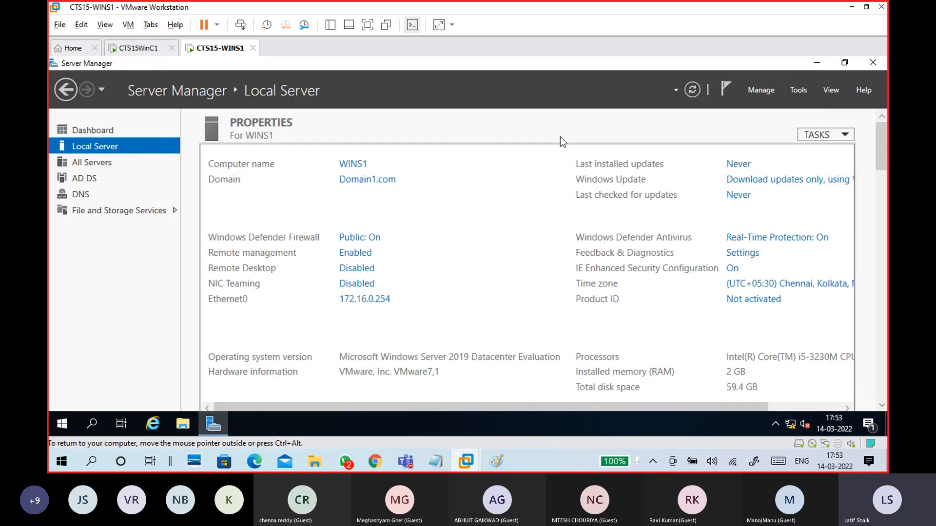
Step: Switch to the WinC1 VM and review its addressing notes in Notepad
{"action": "left_click", "coordinate": [146, 49]}
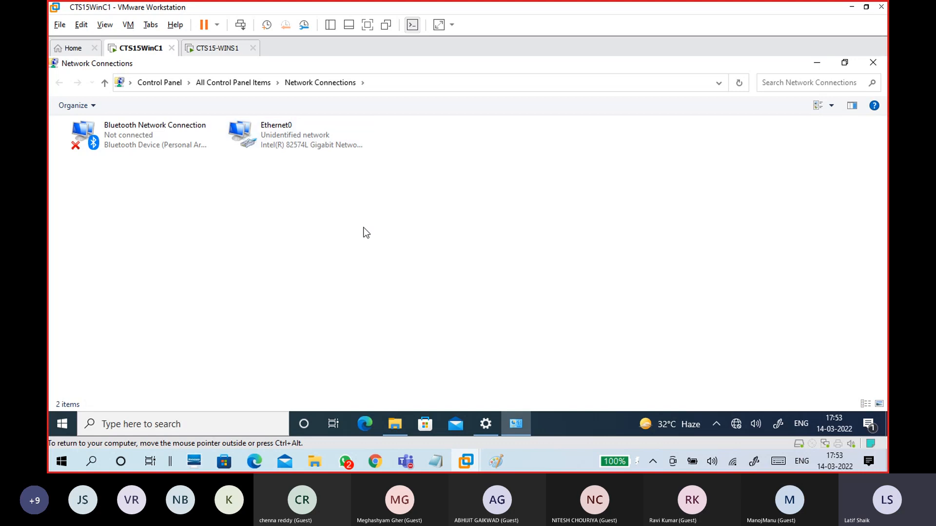
{"action": "mouse_move", "coordinate": [439, 460]}
{"action": "left_click", "coordinate": [483, 428]}
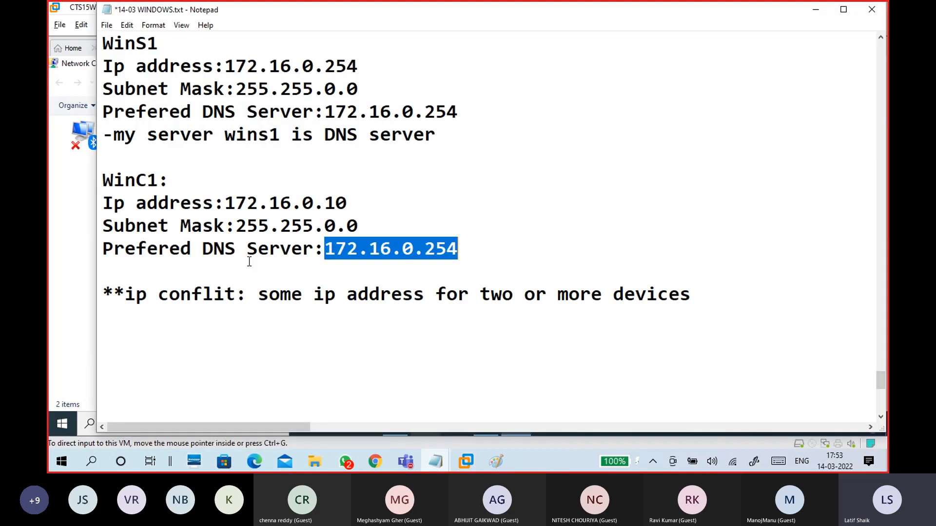
{"action": "left_click_drag", "start_coordinate": [103, 180], "coordinate": [469, 264]}
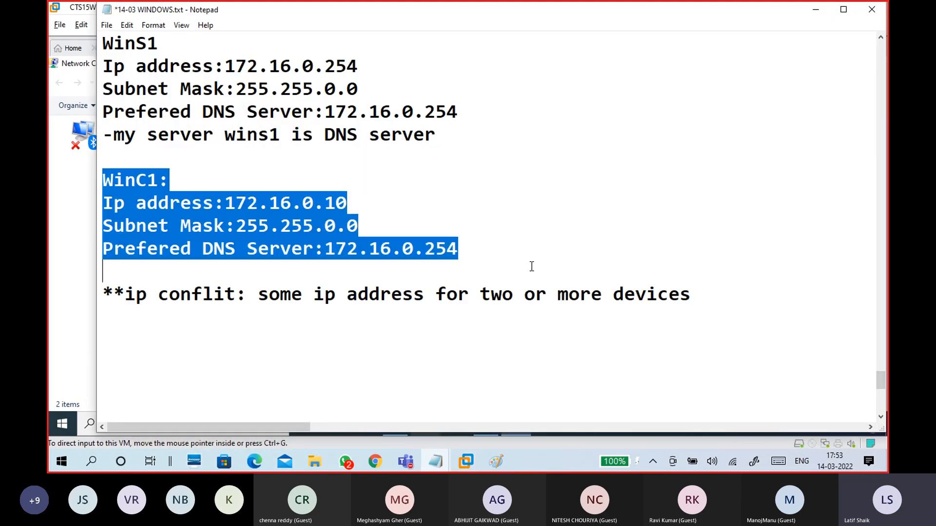
{"action": "left_click", "coordinate": [492, 259]}
{"action": "left_click", "coordinate": [77, 243]}
Step: On WinC1, check Ethernet0's current details, then bring up its IPv4 properties
{"action": "double_click", "coordinate": [269, 140]}
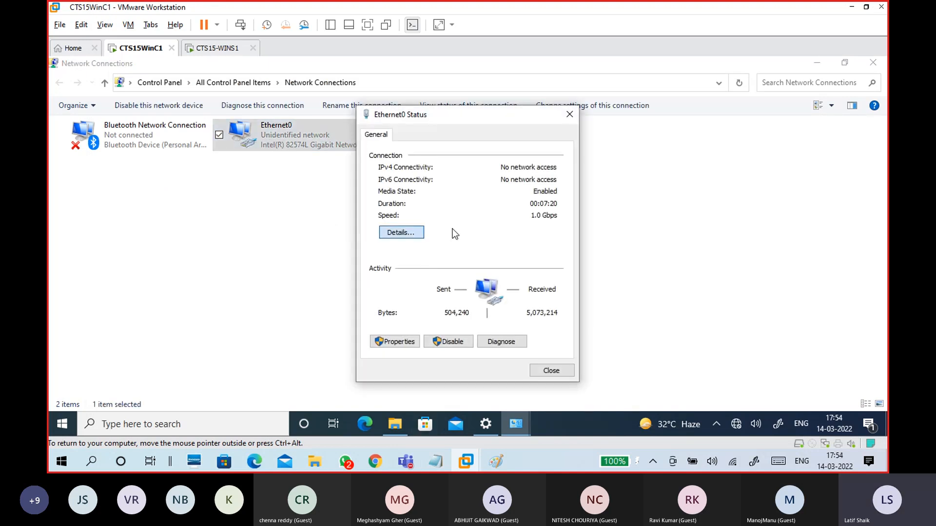
{"action": "left_click", "coordinate": [401, 232]}
{"action": "left_click", "coordinate": [565, 380]}
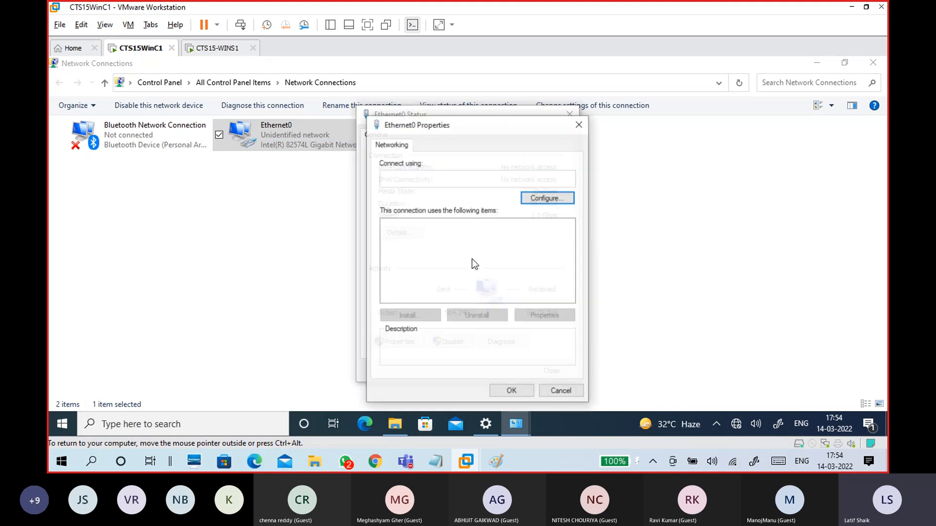
{"action": "left_click", "coordinate": [476, 256]}
{"action": "left_click", "coordinate": [536, 317]}
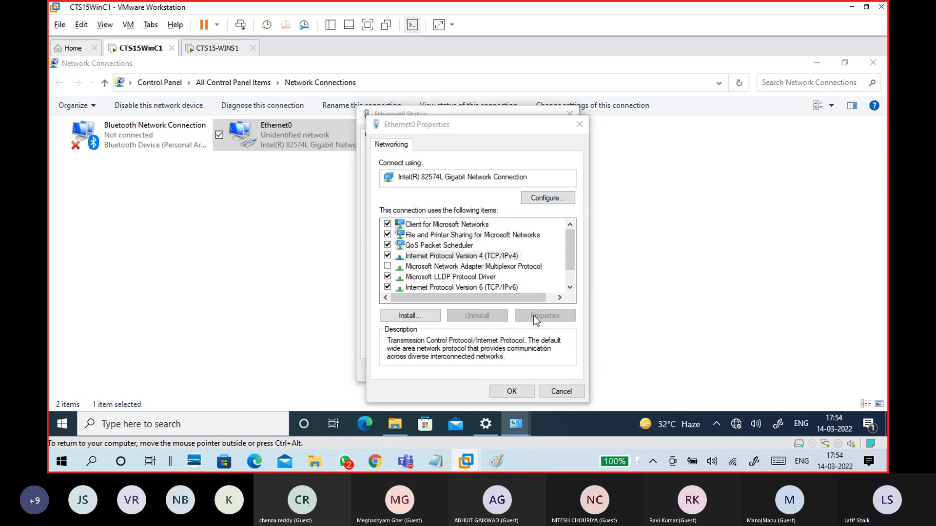
{"action": "left_click_drag", "start_coordinate": [513, 141], "coordinate": [555, 105]}
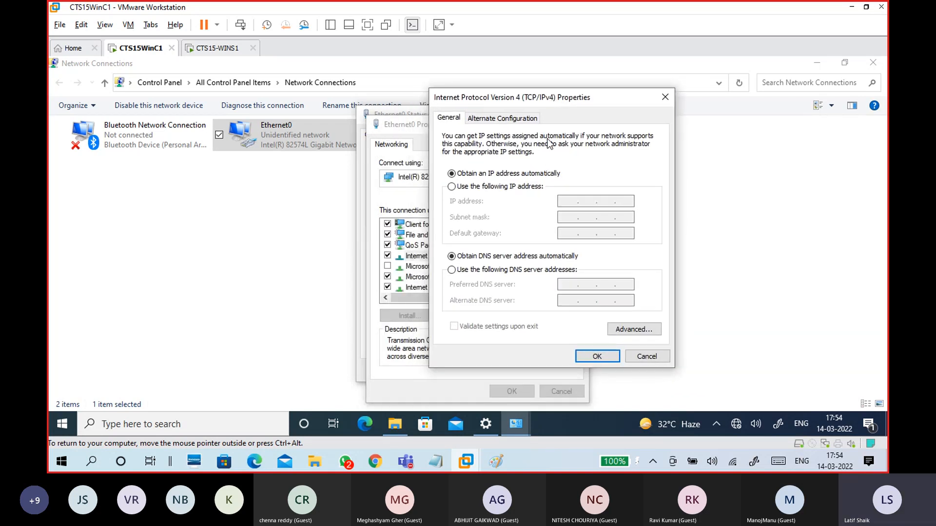
Step: Set WinC1 to static IP 172.16.0.10, mask 255.255.0.0, preferred DNS 172.16.0.254, and confirm
{"action": "left_click", "coordinate": [524, 190]}
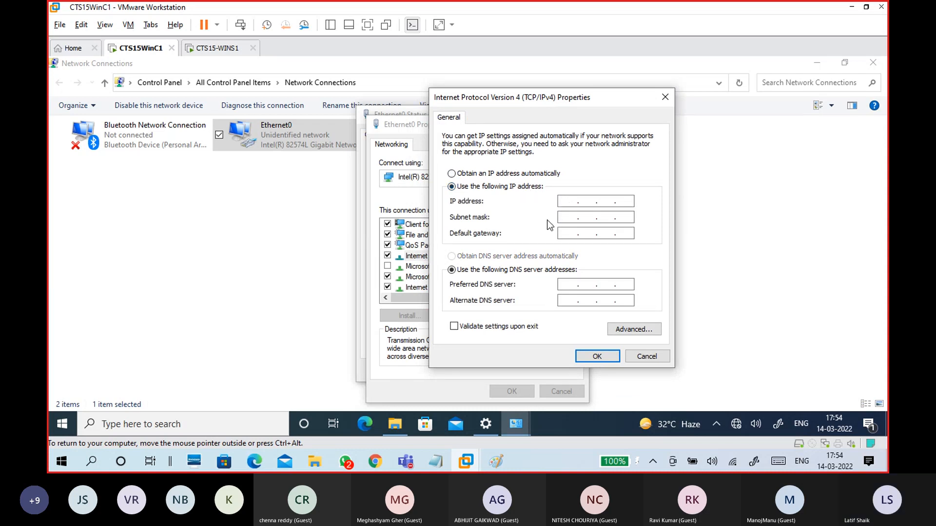
{"action": "mouse_move", "coordinate": [435, 461]}
{"action": "left_click", "coordinate": [483, 408]}
{"action": "left_click", "coordinate": [282, 199]}
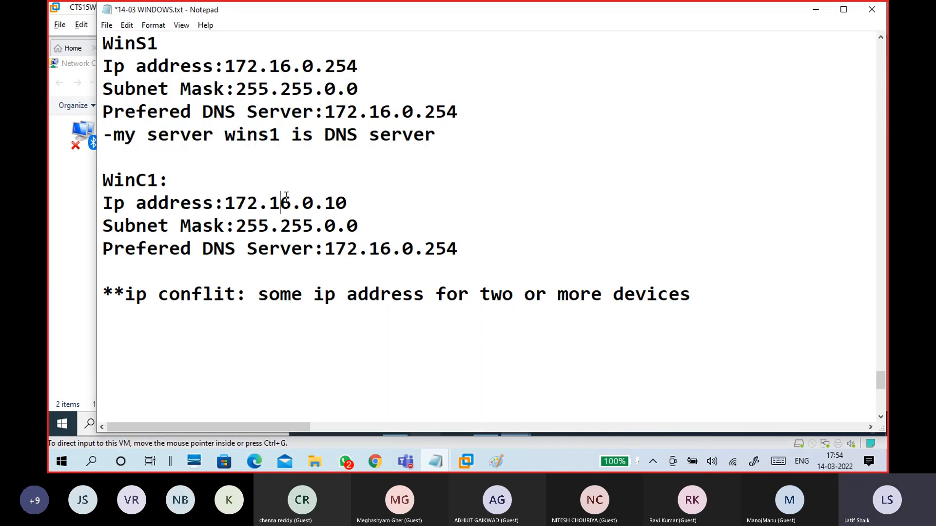
{"action": "left_click", "coordinate": [813, 15]}
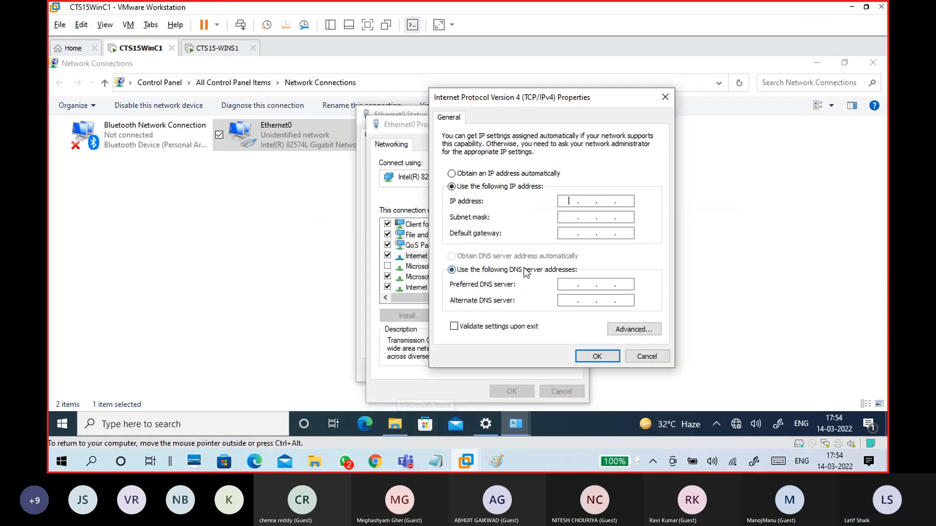
{"action": "type", "text": "72."}
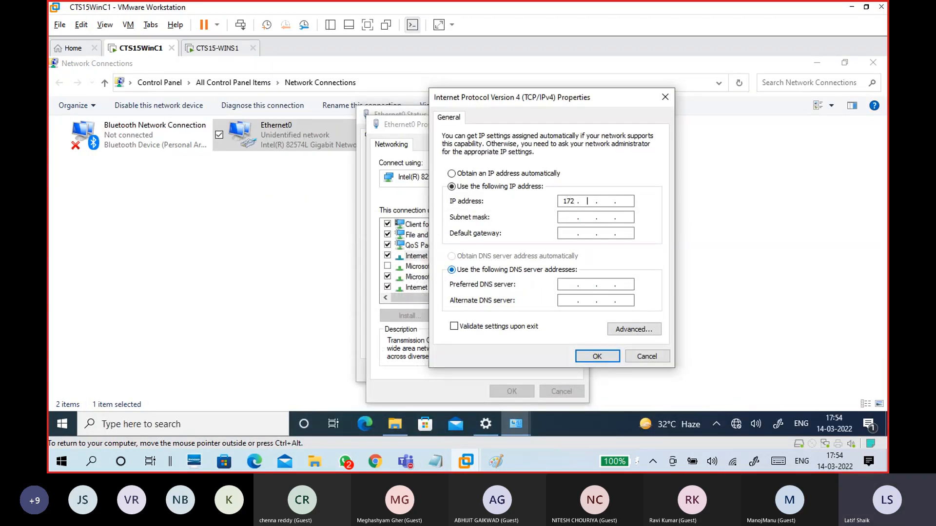
{"action": "type", "text": "16.0.10"}
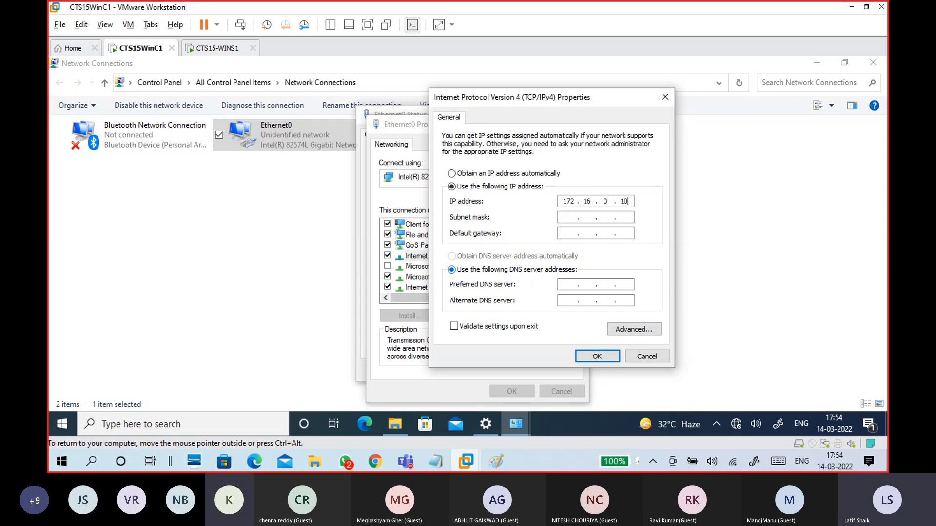
{"action": "key", "text": "Tab"}
{"action": "key", "text": "Tab"}
{"action": "key", "text": "Tab"}
{"action": "key", "text": "Tab"}
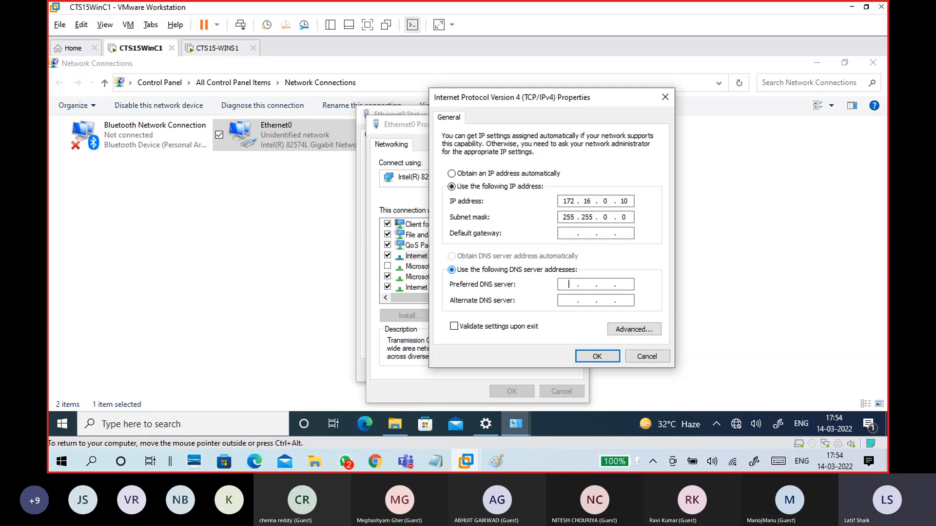
{"action": "type", "text": "172 . 16 . 0 . 254"}
{"action": "left_click", "coordinate": [603, 356]}
{"action": "left_click", "coordinate": [518, 255]}
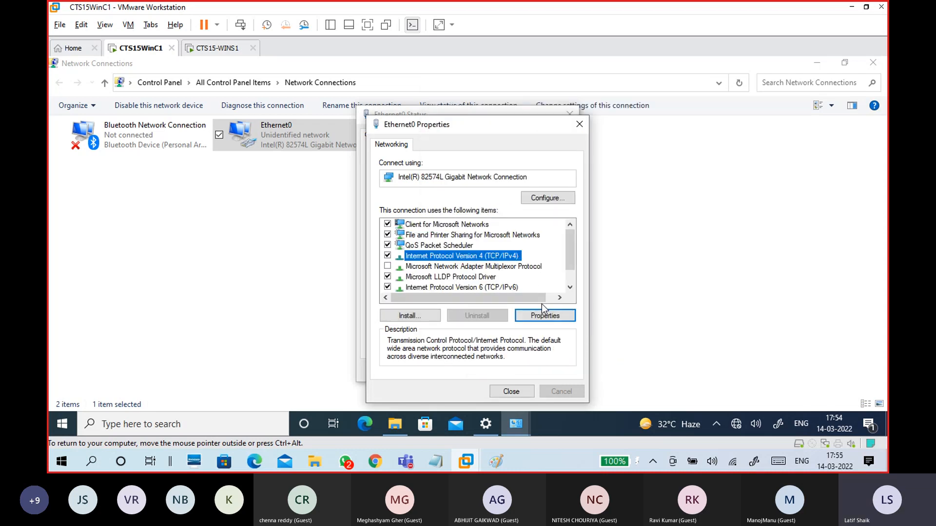
Step: Review WinC1's connection details: address 172.16.0.10, empty gateway, subnet mask and DNS 172.16.0.254
{"action": "left_click", "coordinate": [511, 391]}
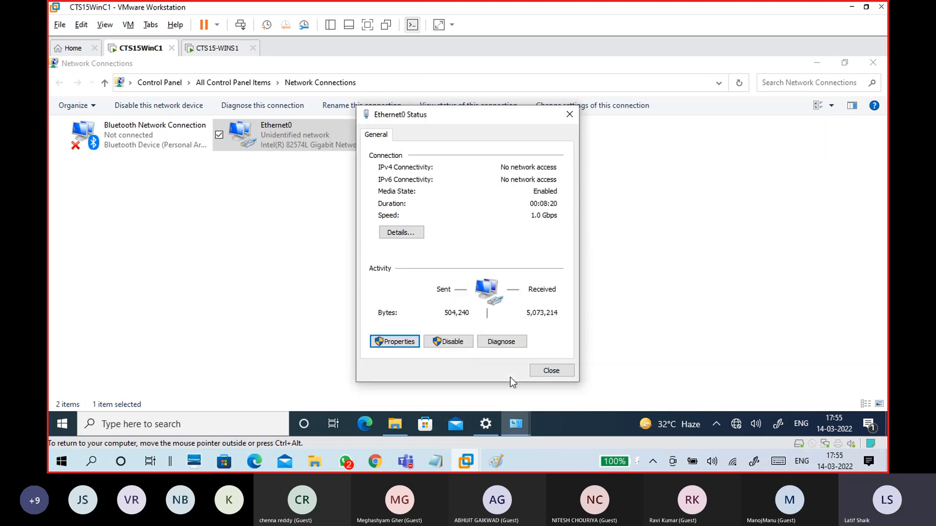
{"action": "left_click", "coordinate": [400, 232]}
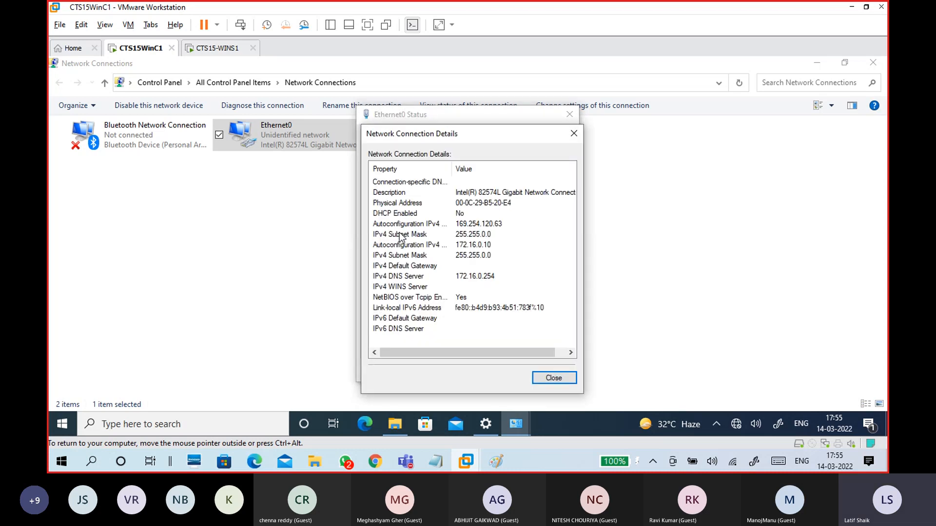
{"action": "left_click", "coordinate": [475, 245]}
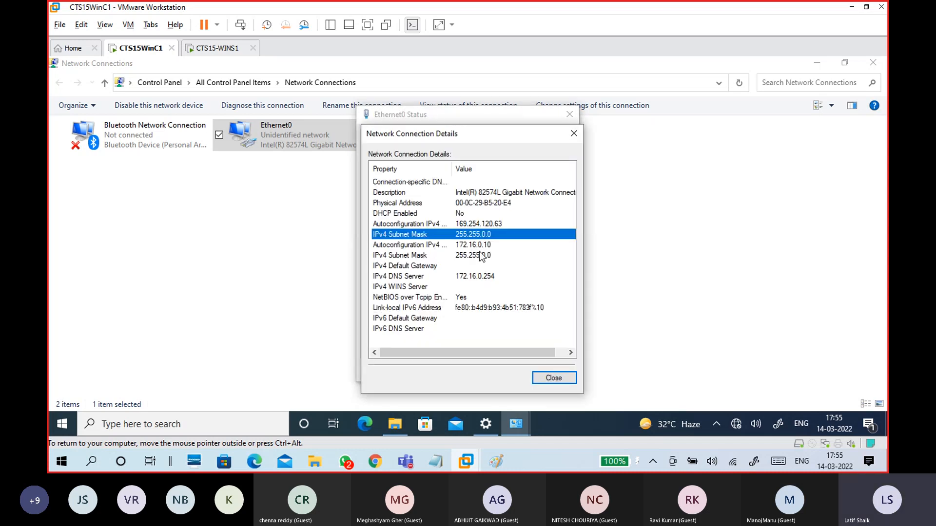
{"action": "left_click", "coordinate": [484, 265]}
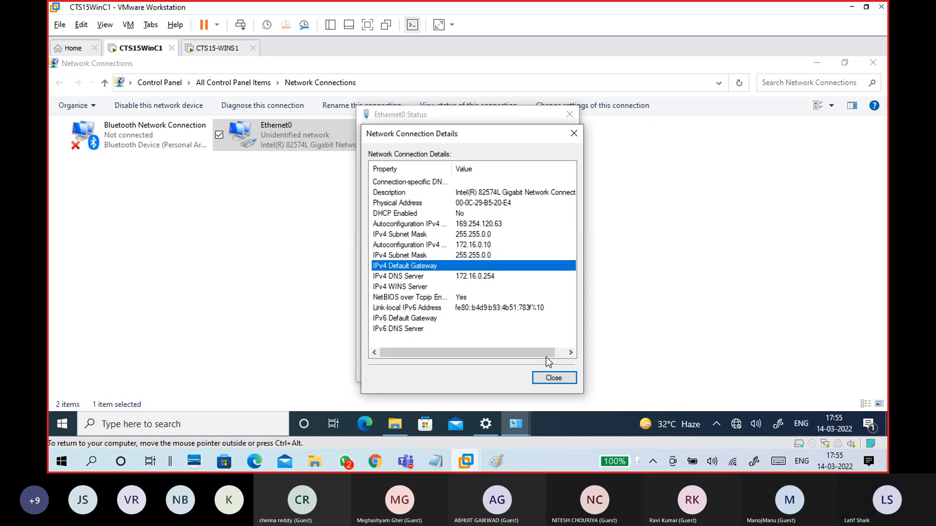
{"action": "left_click", "coordinate": [478, 245]}
{"action": "left_click", "coordinate": [486, 256]}
{"action": "left_click", "coordinate": [490, 277]}
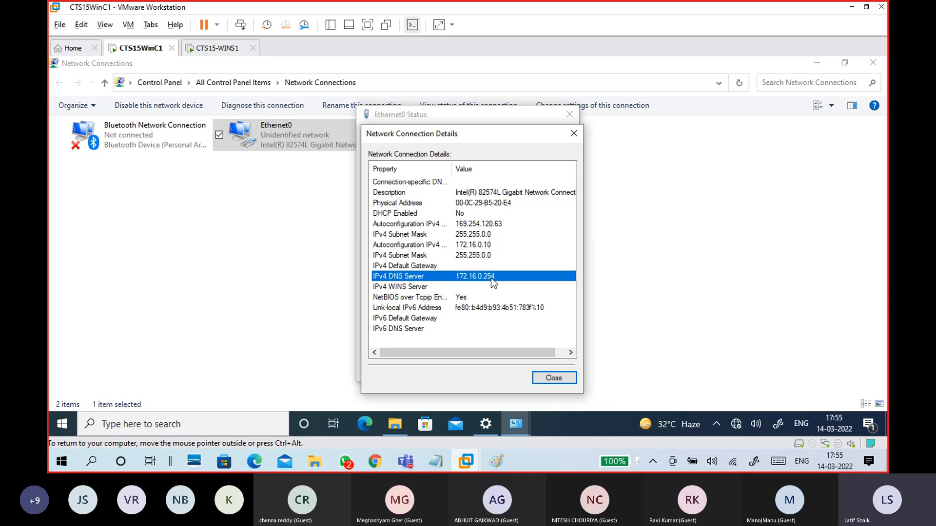
{"action": "left_click", "coordinate": [561, 380]}
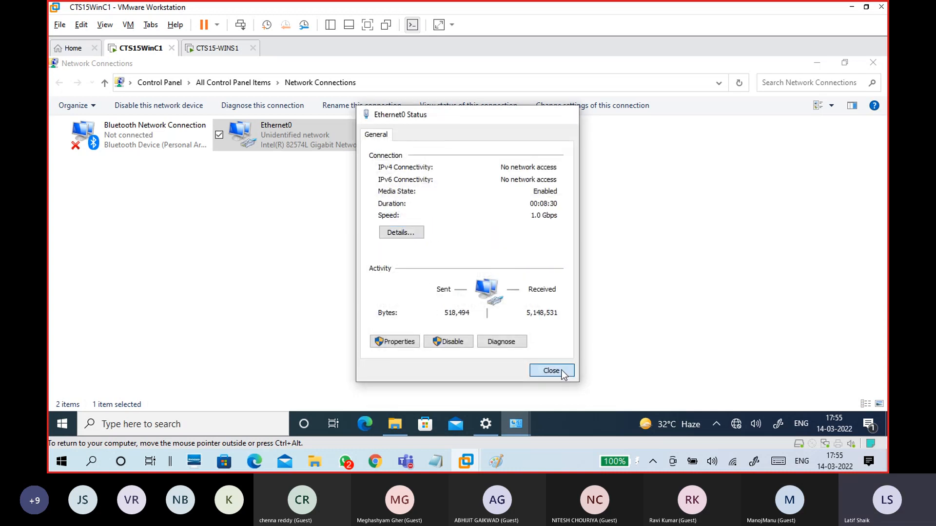
{"action": "left_click", "coordinate": [551, 371]}
Step: Recheck details showing DHCP disabled, 172.16.0.10, 255.255.0.0 and DNS 172.16.0.254, then close the windows
{"action": "key", "text": "Return"}
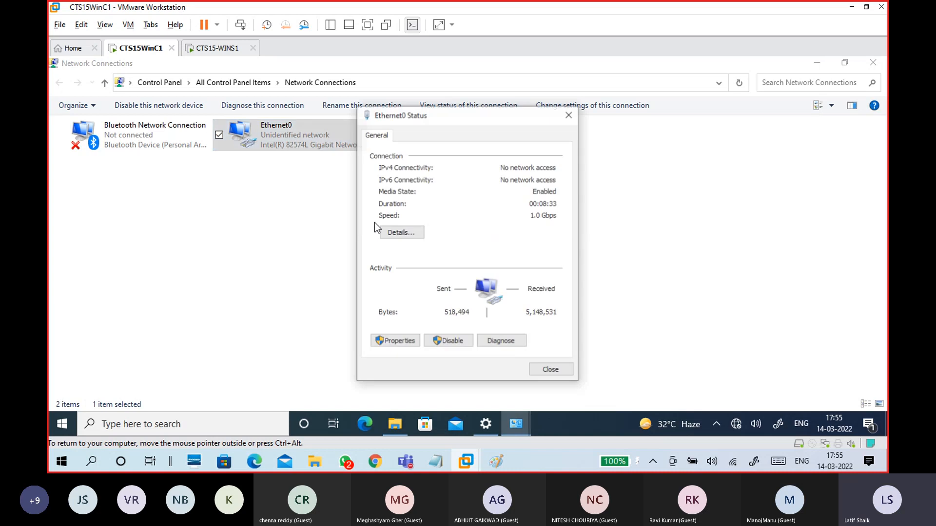
{"action": "left_click", "coordinate": [397, 233]}
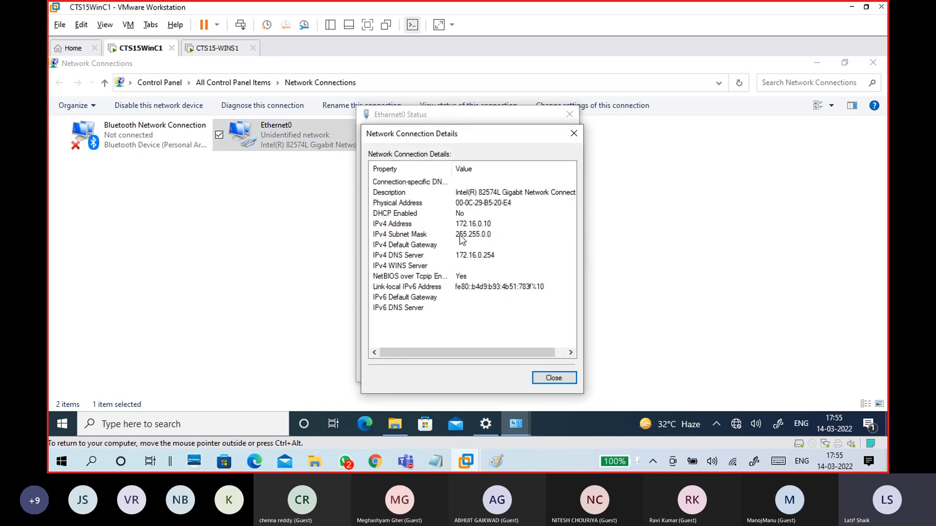
{"action": "left_click", "coordinate": [451, 214]}
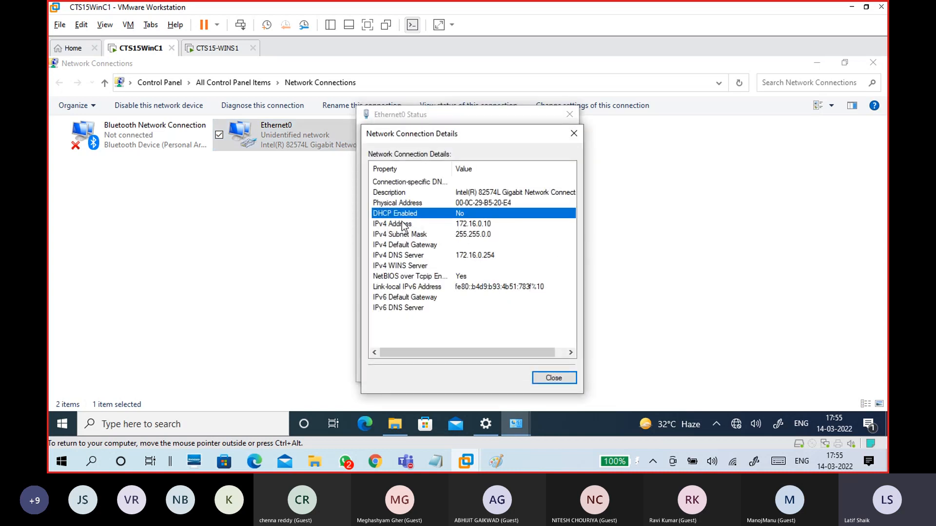
{"action": "left_click", "coordinate": [488, 224]}
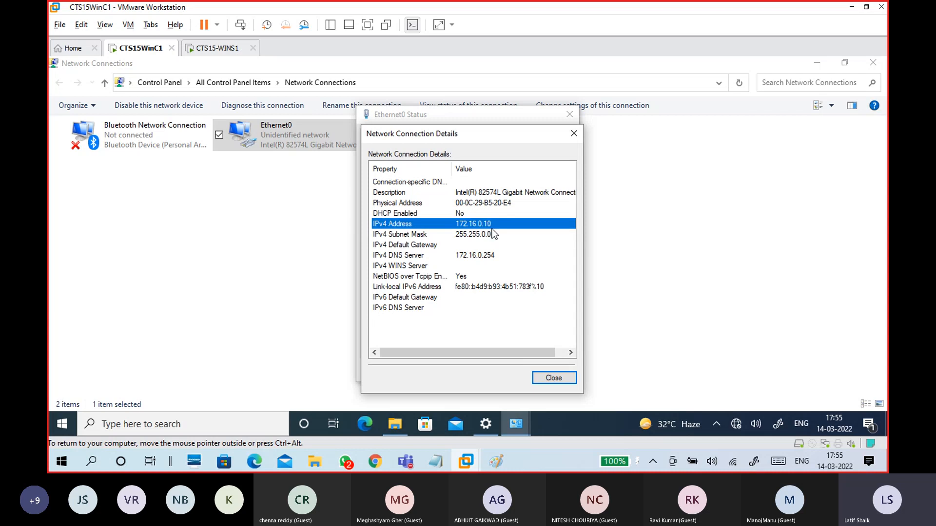
{"action": "left_click", "coordinate": [491, 236]}
{"action": "left_click", "coordinate": [486, 254]}
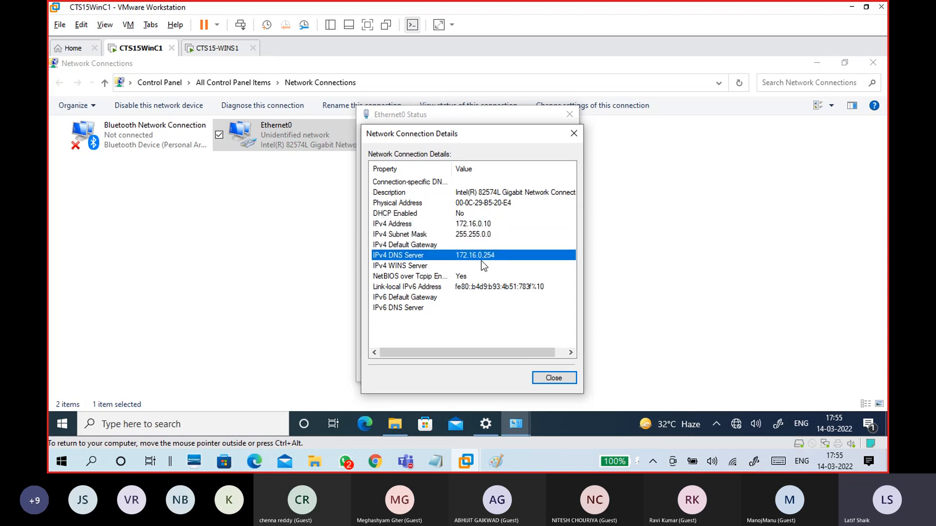
{"action": "left_click", "coordinate": [554, 378]}
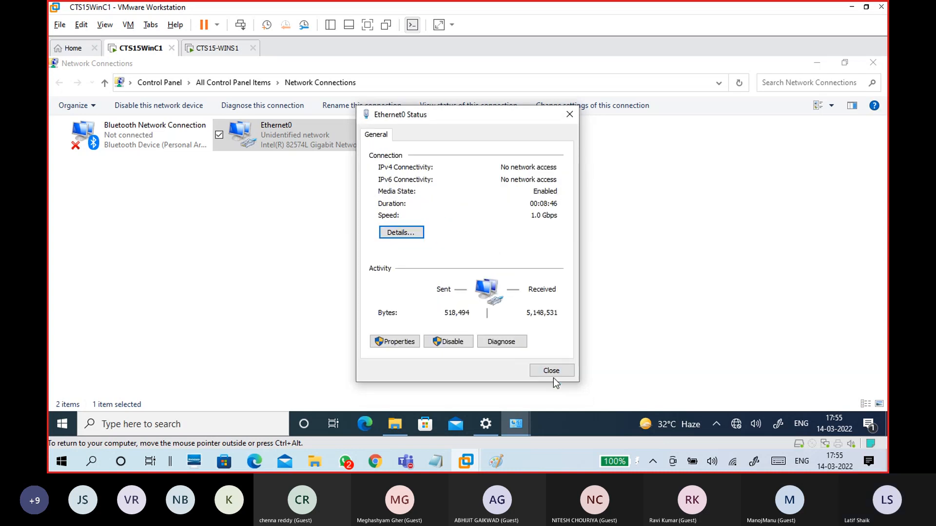
{"action": "left_click", "coordinate": [553, 375]}
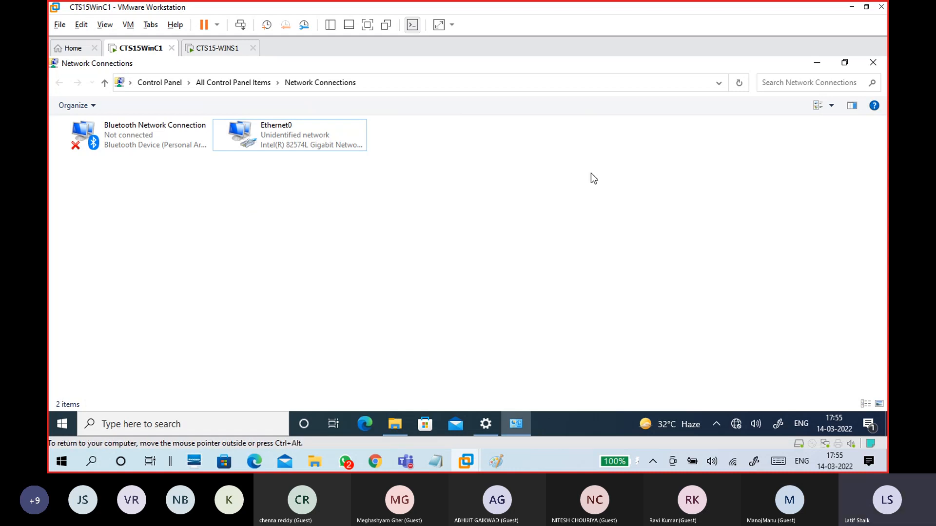
Step: Tick off step 2 on the Paint network diagram and return to the VM
{"action": "mouse_move", "coordinate": [497, 459]}
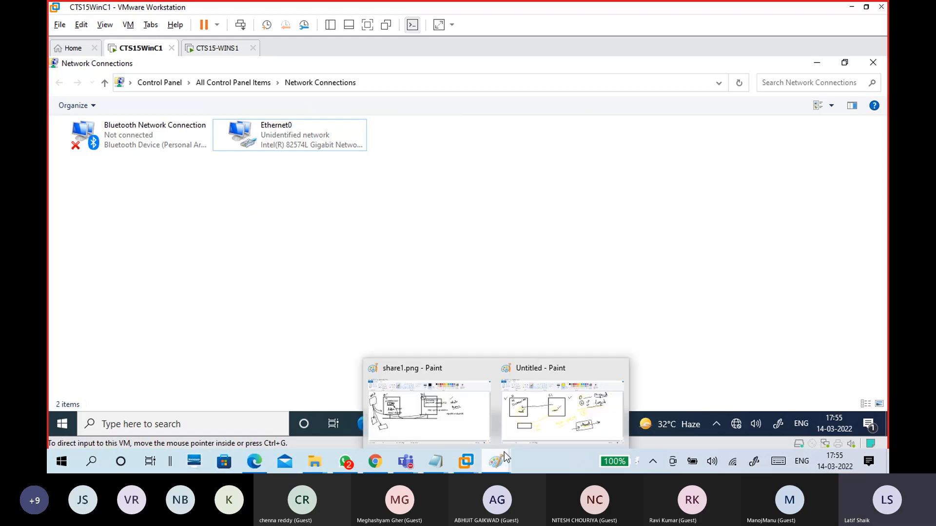
{"action": "left_click", "coordinate": [568, 422]}
{"action": "left_click_drag", "start_coordinate": [583, 180], "coordinate": [624, 152]}
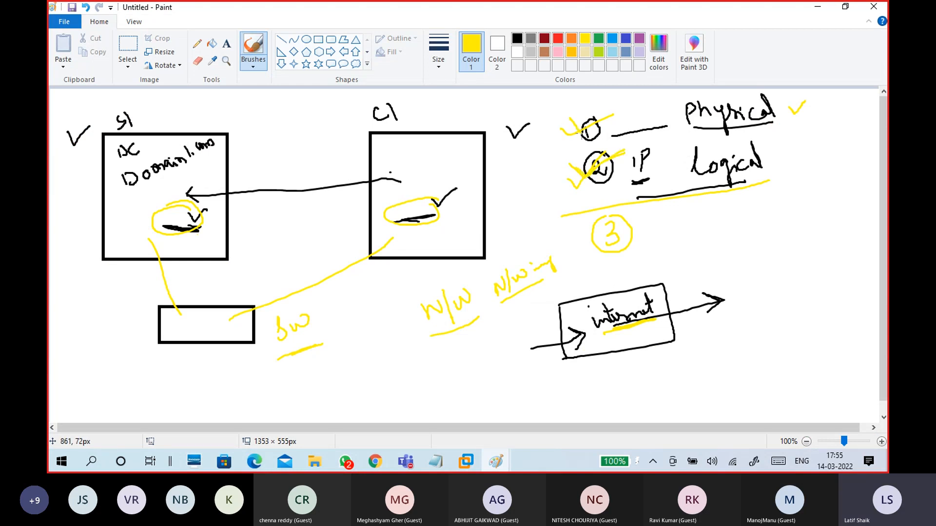
{"action": "left_click", "coordinate": [817, 7]}
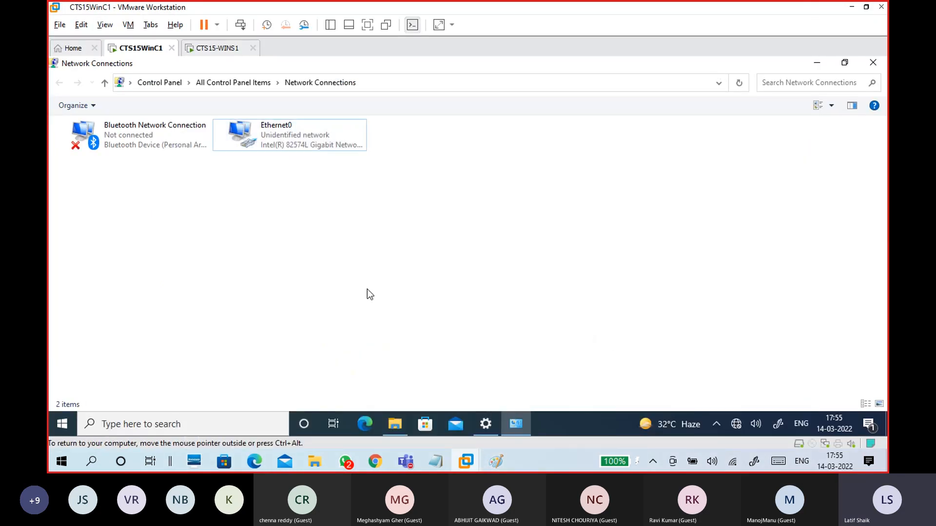
Step: Bring up 14-03 WINDOWS.txt and review the VMNet1 network and assign-IP-address notes
{"action": "mouse_move", "coordinate": [445, 458]}
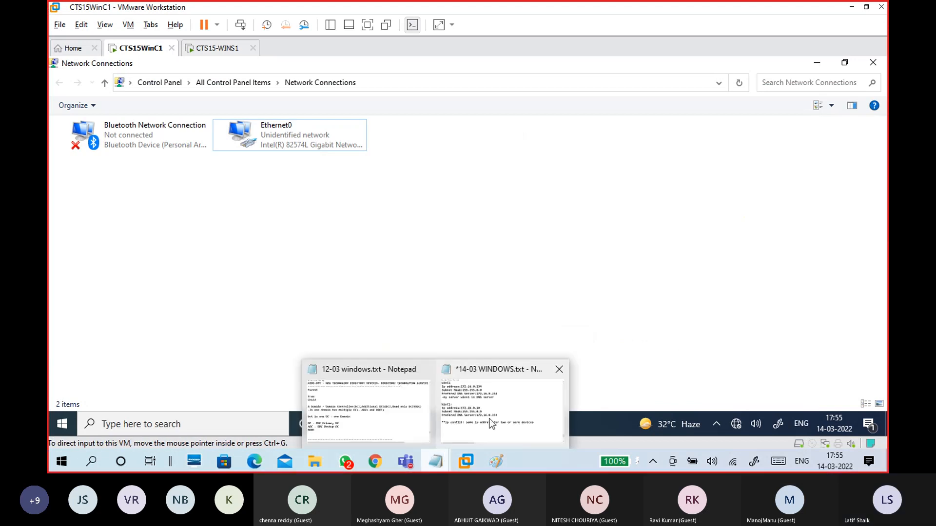
{"action": "left_click", "coordinate": [501, 407]}
{"action": "scroll", "coordinate": [277, 303], "scroll_direction": "up", "scroll_amount": 4}
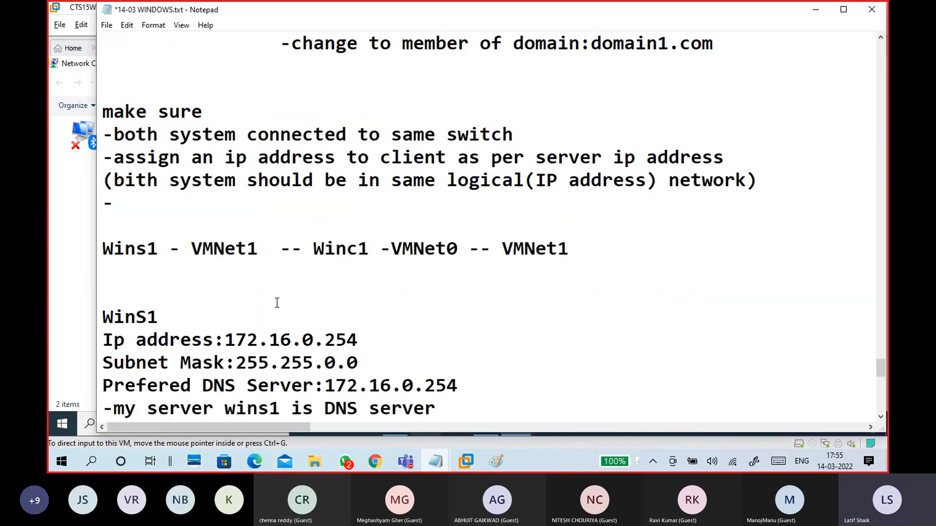
{"action": "left_click_drag", "start_coordinate": [159, 135], "coordinate": [508, 132]}
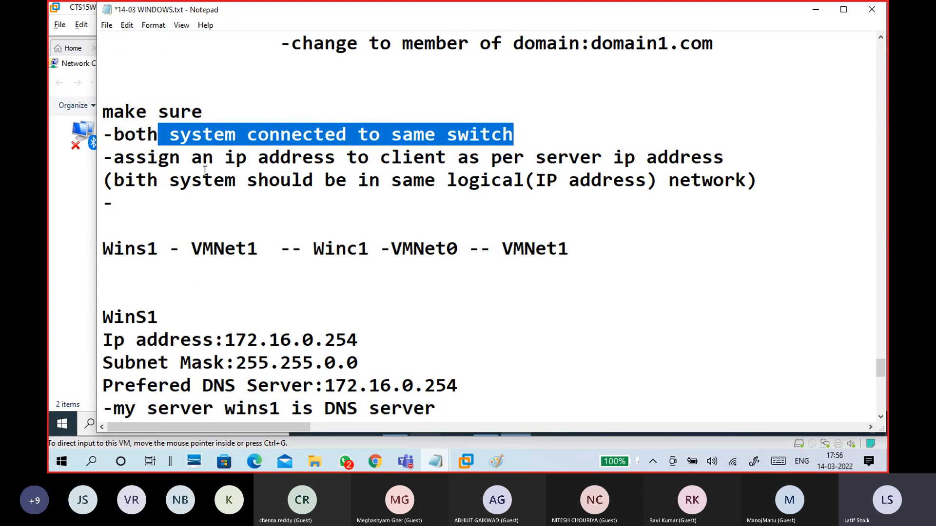
{"action": "left_click_drag", "start_coordinate": [191, 249], "coordinate": [258, 248]}
{"action": "left_click_drag", "start_coordinate": [497, 248], "coordinate": [583, 247]}
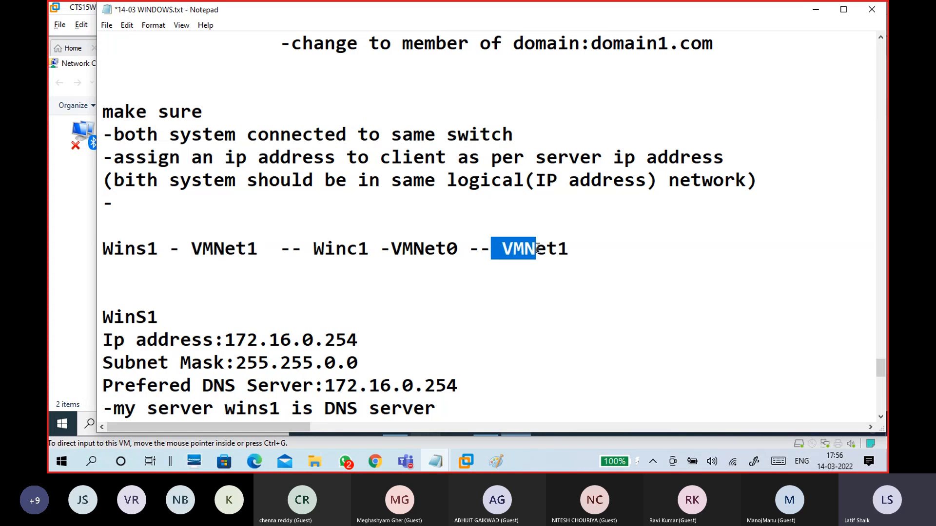
{"action": "left_click", "coordinate": [582, 247]}
{"action": "left_click_drag", "start_coordinate": [113, 157], "coordinate": [762, 160]}
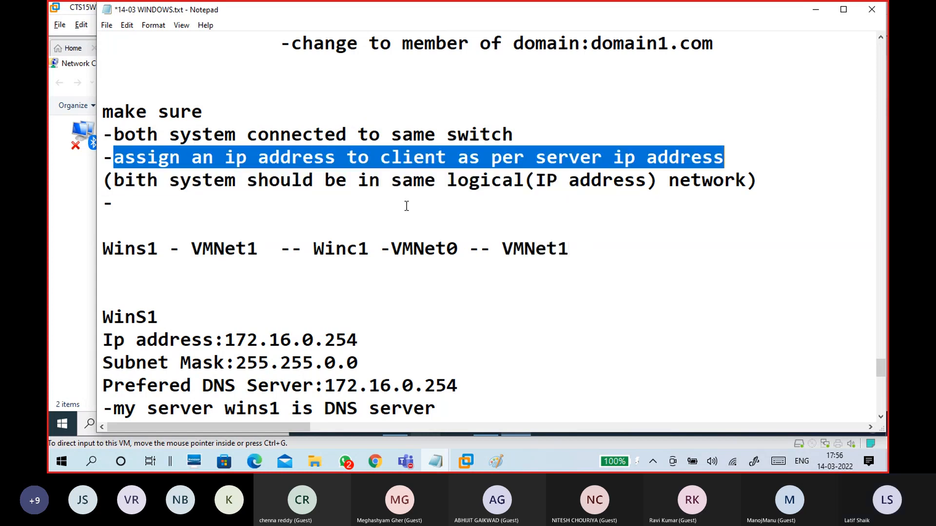
Step: Review the server 172.16.0.254 and client 172.16.0.10 addresses, then place the caret after the empty bullet
{"action": "scroll", "coordinate": [439, 200], "scroll_direction": "down", "scroll_amount": 3}
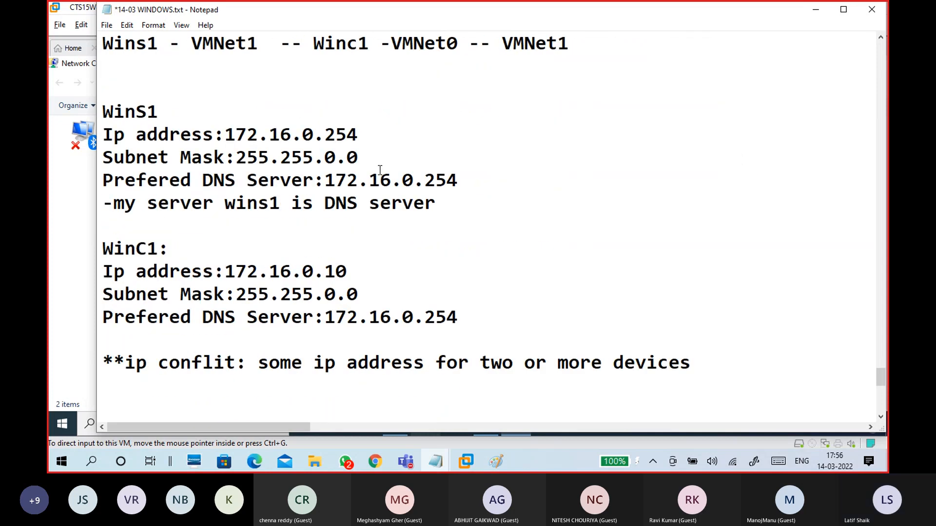
{"action": "left_click_drag", "start_coordinate": [223, 134], "coordinate": [383, 130]}
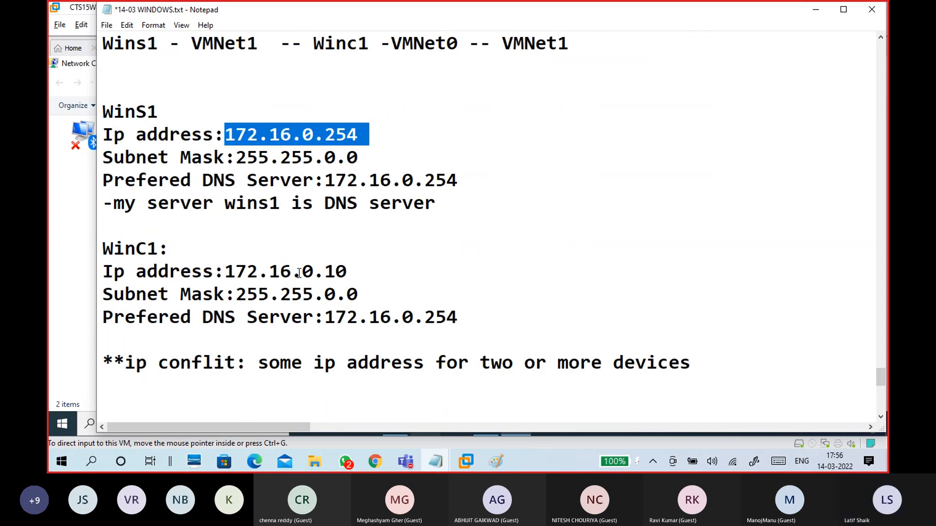
{"action": "left_click_drag", "start_coordinate": [225, 271], "coordinate": [355, 265]}
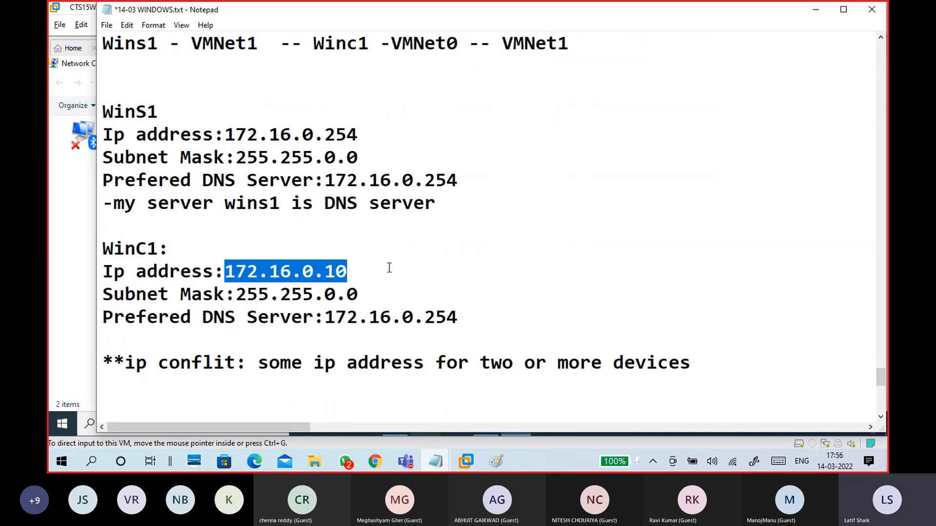
{"action": "scroll", "coordinate": [389, 268], "scroll_direction": "down", "scroll_amount": 2}
{"action": "left_click", "coordinate": [340, 270]}
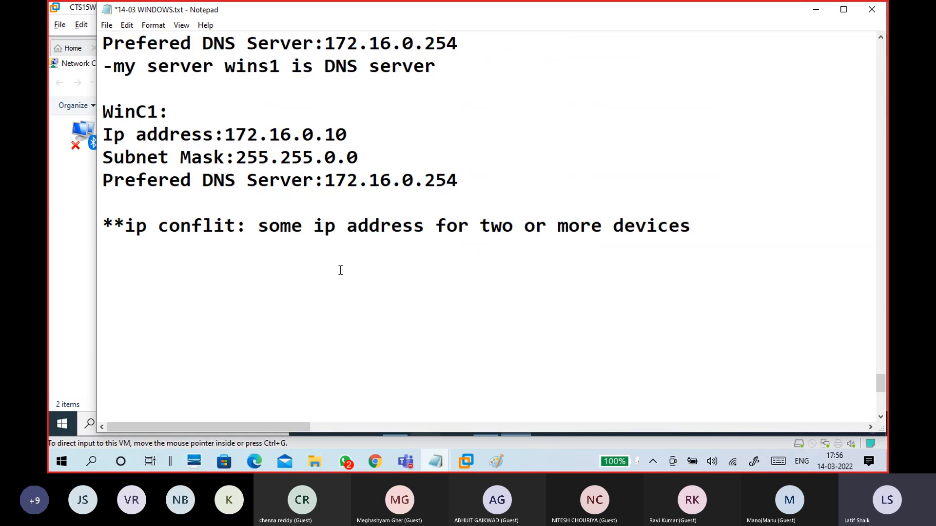
{"action": "scroll", "coordinate": [341, 270], "scroll_direction": "up", "scroll_amount": 4}
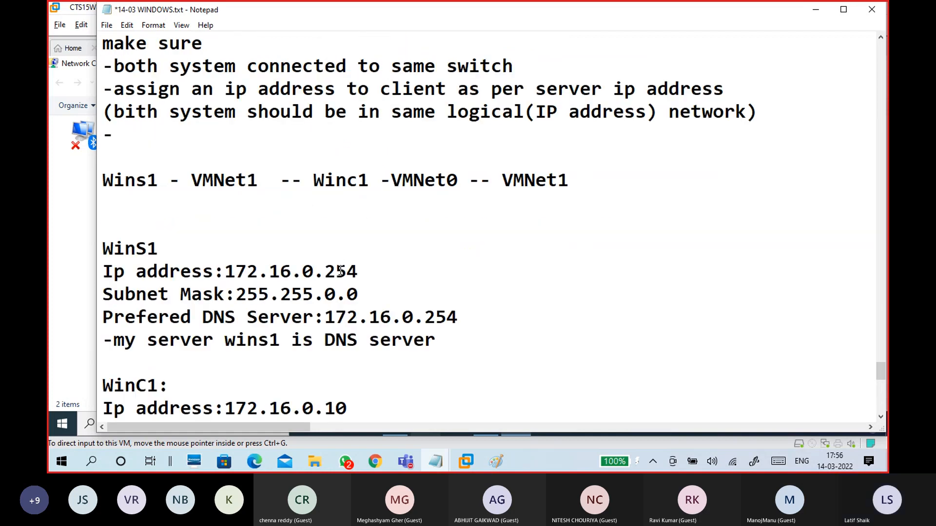
{"action": "left_click", "coordinate": [202, 135]}
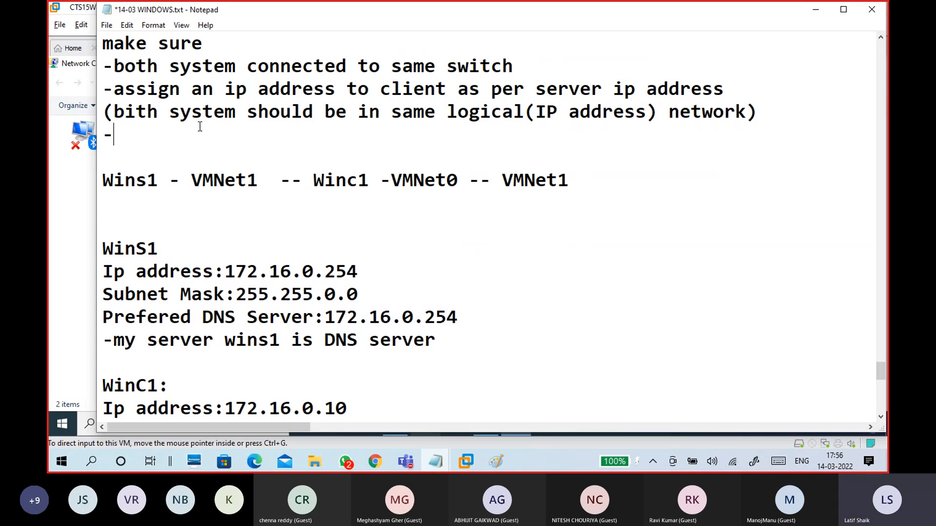
Step: Add the checklist bullet 'both system communicate each other' followed by a 'use ping' line
{"action": "type", "text": "mka"}
{"action": "key", "text": "BackSpace"}
{"action": "key", "text": "BackSpace"}
{"action": "key", "text": "BackSpace"}
{"action": "type", "text": "bo"}
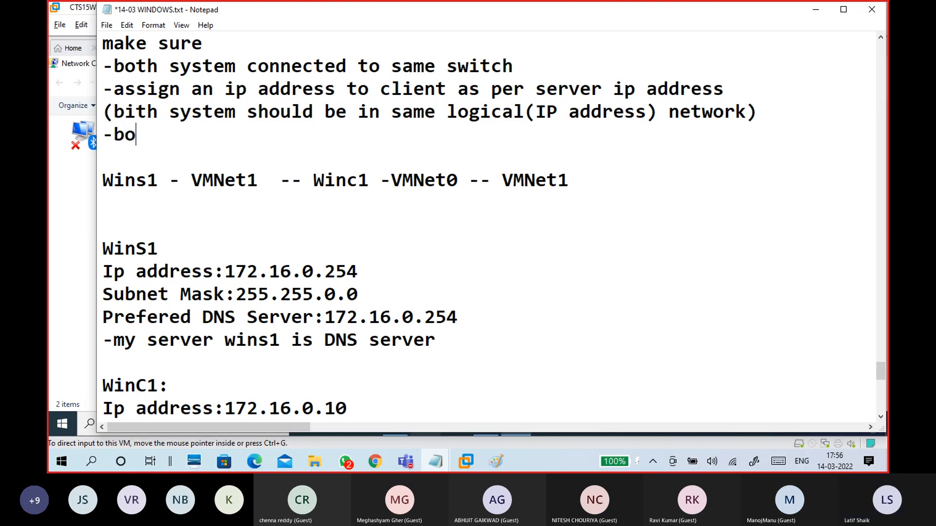
{"action": "type", "text": "th system "}
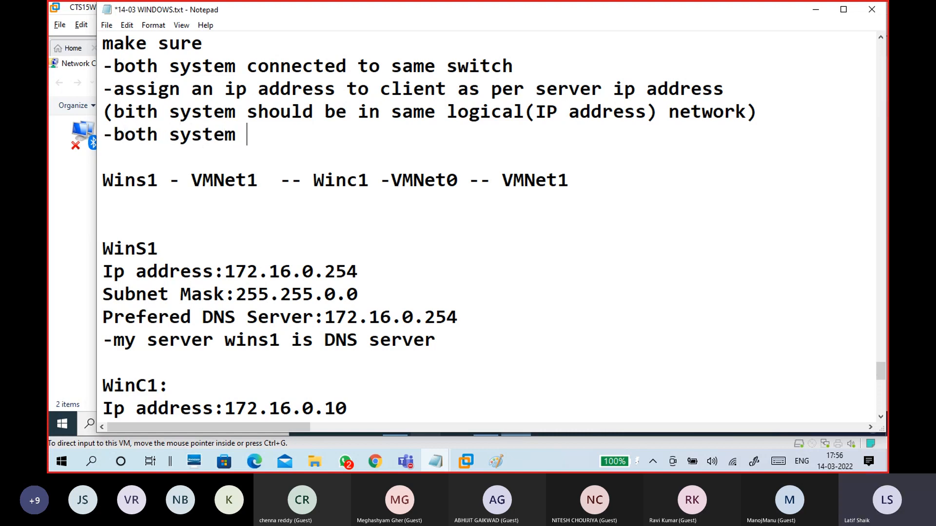
{"action": "type", "text": "communic"}
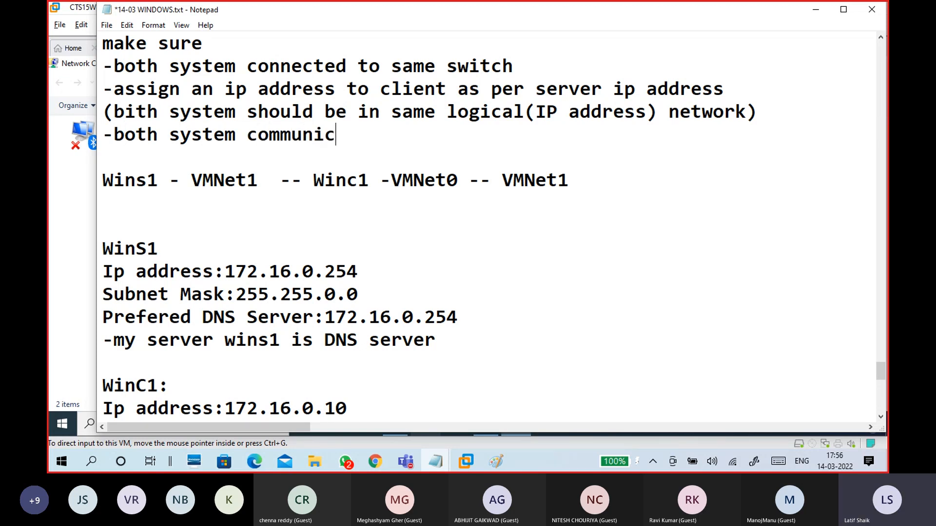
{"action": "type", "text": "ate each other"}
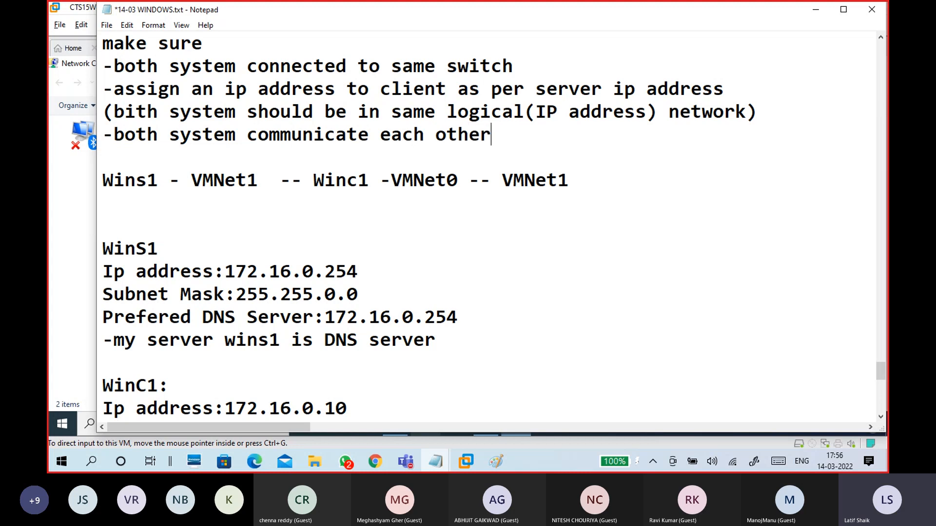
{"action": "key", "text": "Return"}
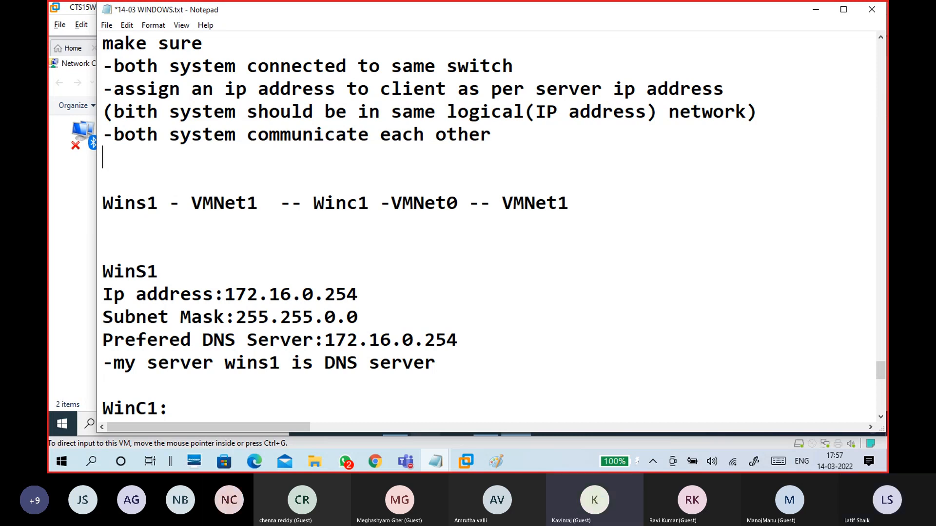
{"action": "type", "text": "ping"}
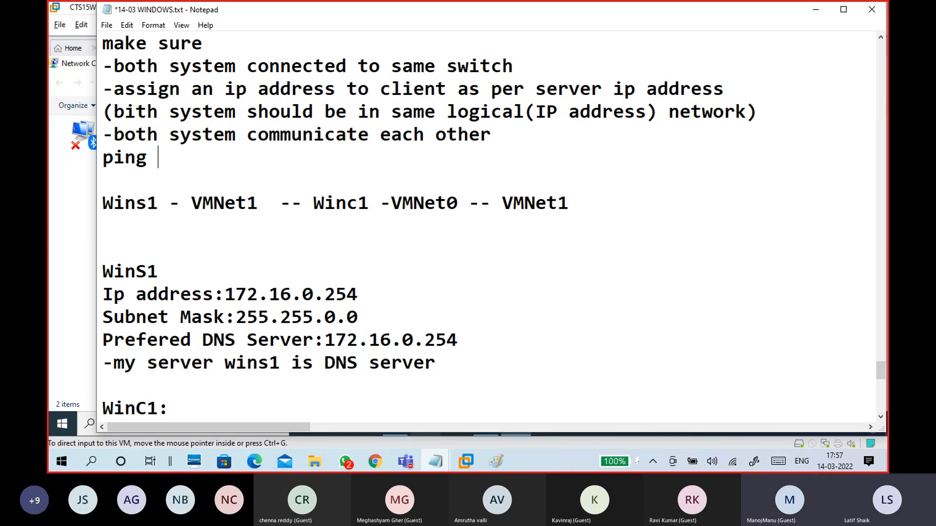
{"action": "key", "text": "Left"}
{"action": "key", "text": "Left"}
{"action": "key", "text": "Left"}
{"action": "key", "text": "Left"}
{"action": "key", "text": "Left"}
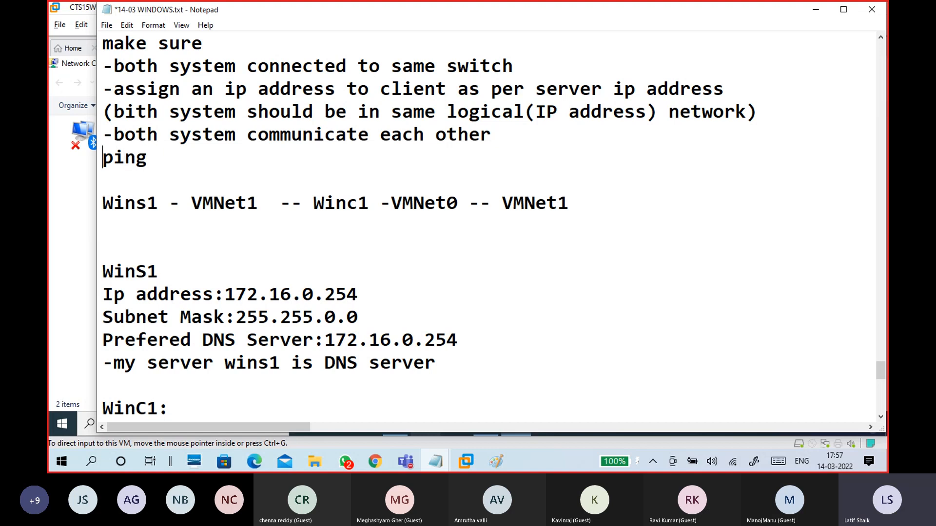
{"action": "type", "text": "use"}
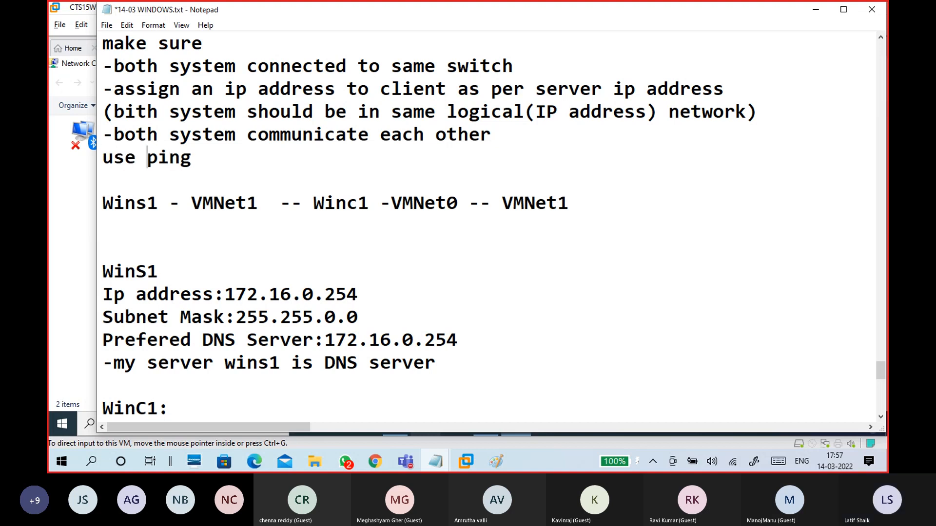
Step: Move to the blank line below the IP-conflict note
{"action": "key", "text": "Down"}
{"action": "key", "text": "Down"}
{"action": "key", "text": "Down"}
{"action": "key", "text": "Down"}
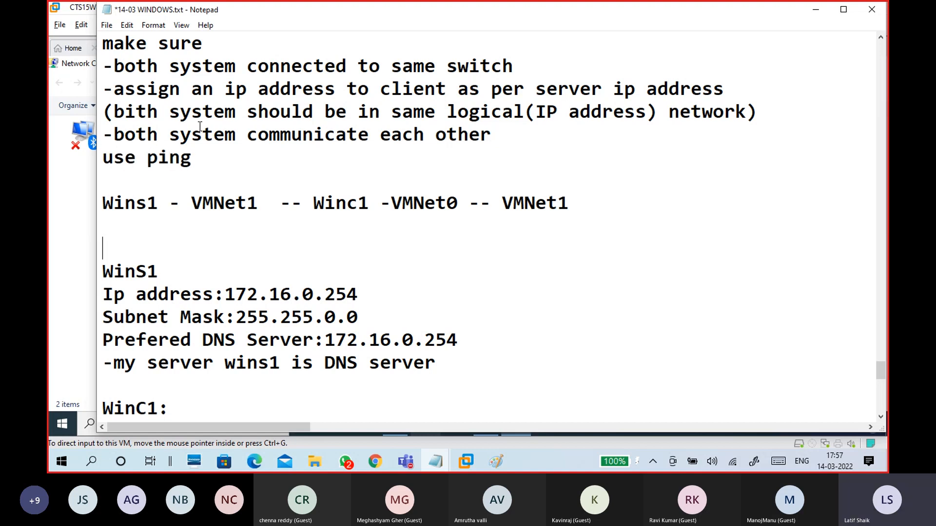
{"action": "scroll", "coordinate": [200, 126], "scroll_direction": "down", "scroll_amount": 2}
{"action": "scroll", "coordinate": [199, 127], "scroll_direction": "down", "scroll_amount": 2}
{"action": "left_click", "coordinate": [147, 288]}
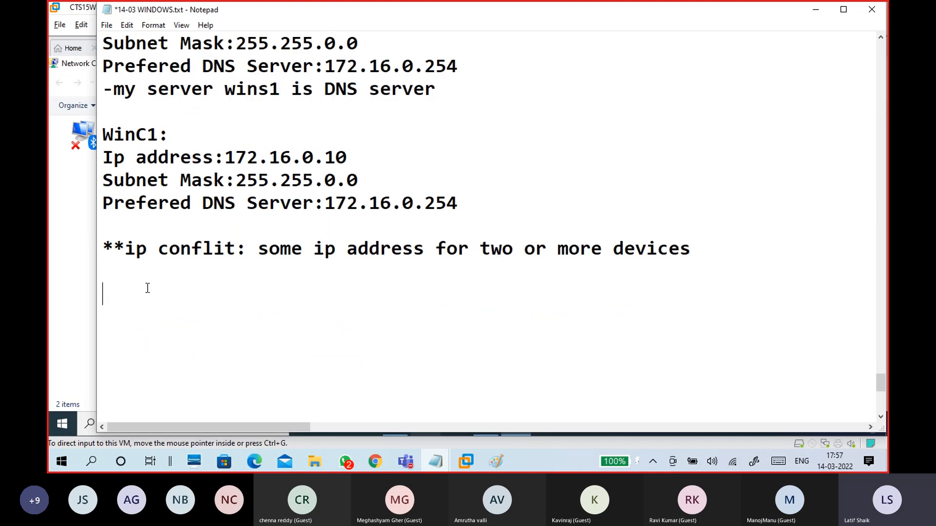
Step: Add a 'winc1:' heading with the line 'cmd: ping 172.16.0.254'
{"action": "type", "text": "-p"}
{"action": "key", "text": "BackSpace"}
{"action": "type", "text": "winc1"}
{"action": "key", "text": "Left"}
{"action": "key", "text": "Left"}
{"action": "key", "text": "Left"}
{"action": "key", "text": "Left"}
{"action": "key", "text": "Left"}
{"action": "key", "text": "BackSpace"}
{"action": "key", "text": "Right"}
{"action": "key", "text": "Right"}
{"action": "key", "text": "Right"}
{"action": "key", "text": "Right"}
{"action": "key", "text": "Right"}
{"action": "type", "text": ":"}
{"action": "key", "text": "Return"}
{"action": "type", "text": "cmd"}
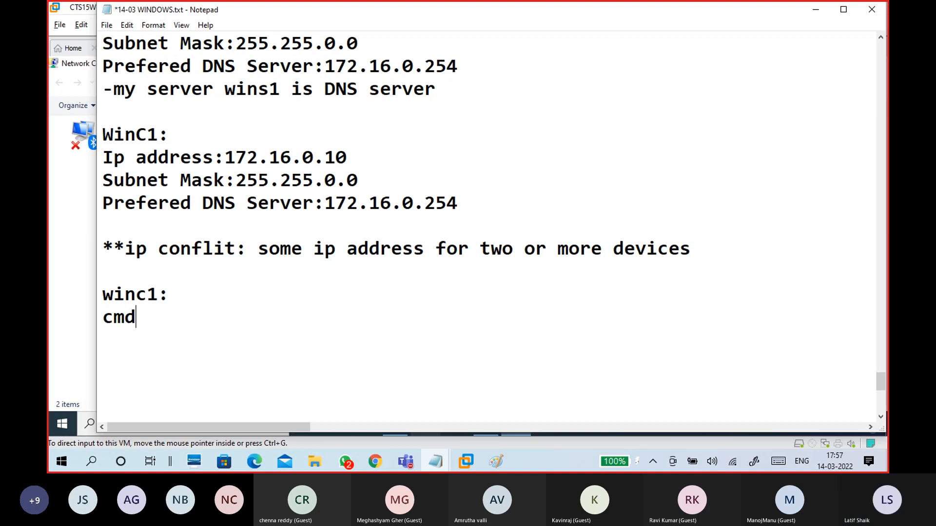
{"action": "type", "text": ": ping 172.16.0.254"}
Step: Add the lines 'ping domain1.com' and an indented 'ping wins1.domain1.com'
{"action": "key", "text": "Return"}
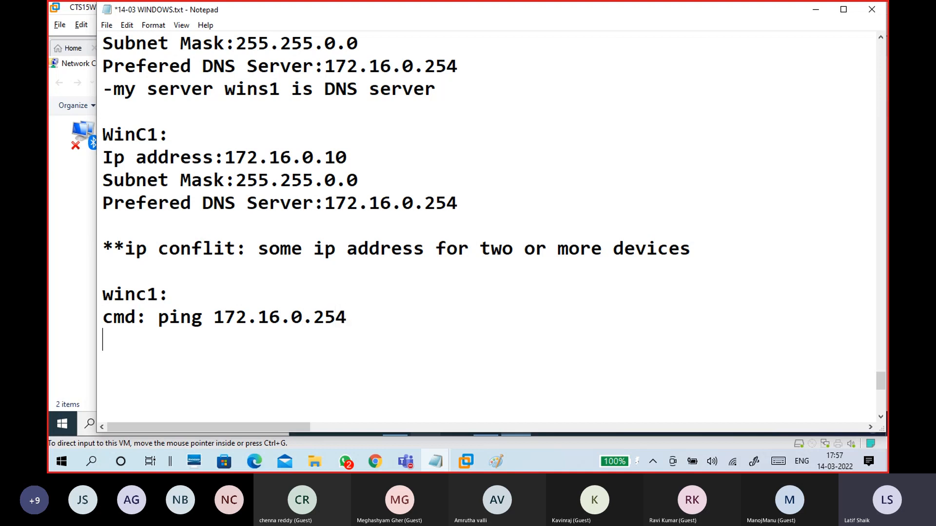
{"action": "type", "text": "ping "}
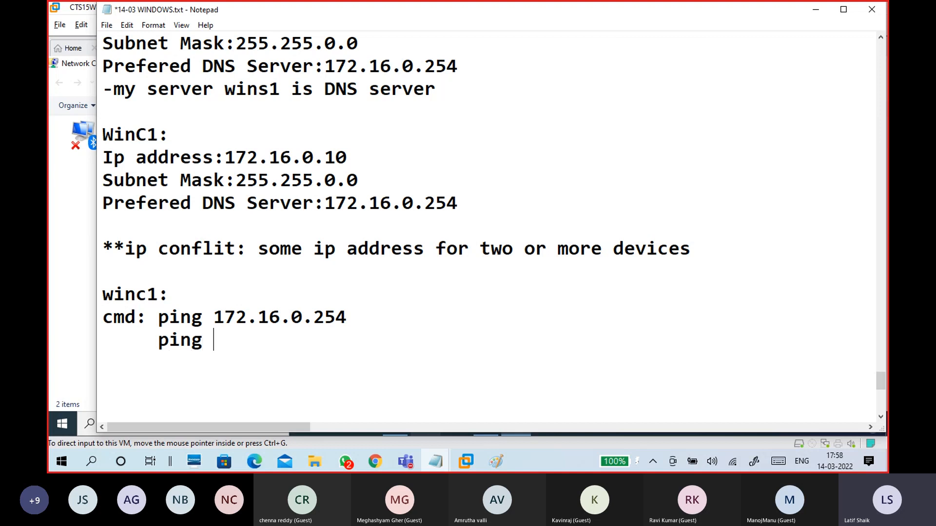
{"action": "type", "text": "domain1"}
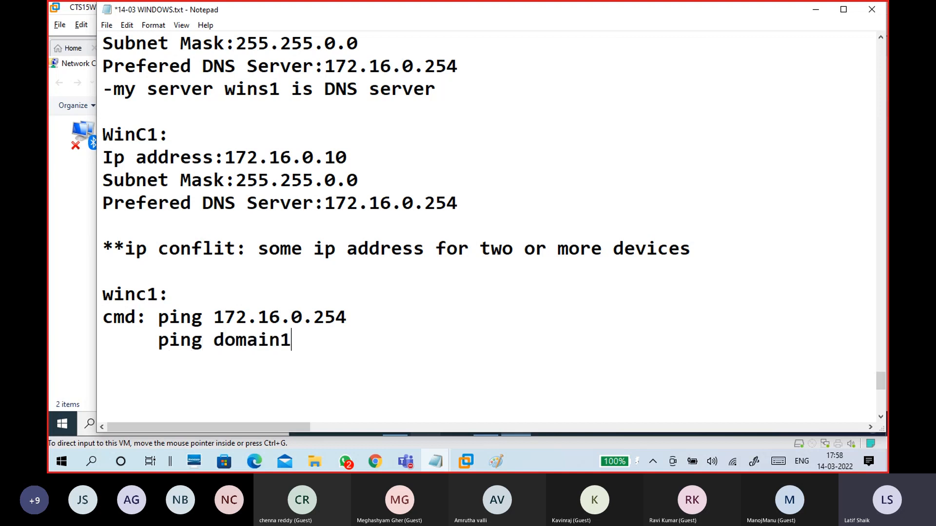
{"action": "type", "text": ".com"}
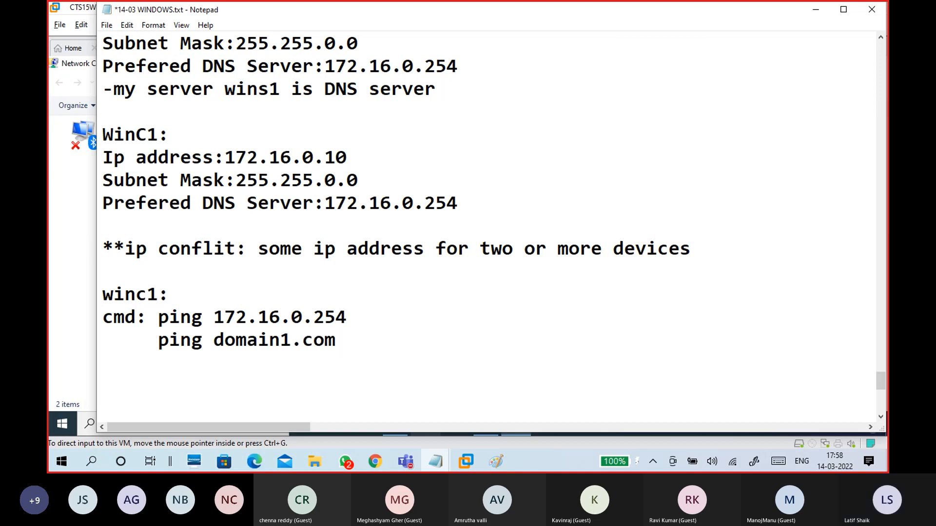
{"action": "key", "text": "Return"}
{"action": "key", "text": "Tab"}
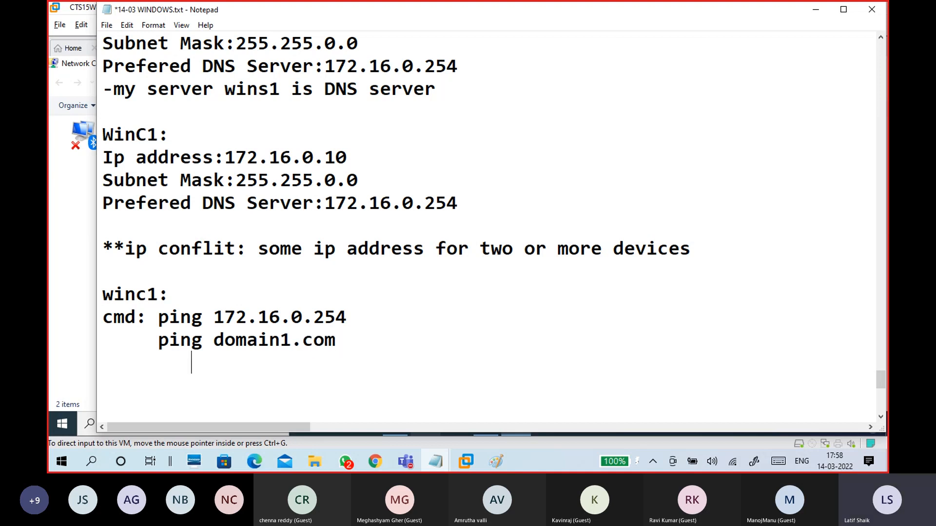
{"action": "type", "text": "ping "}
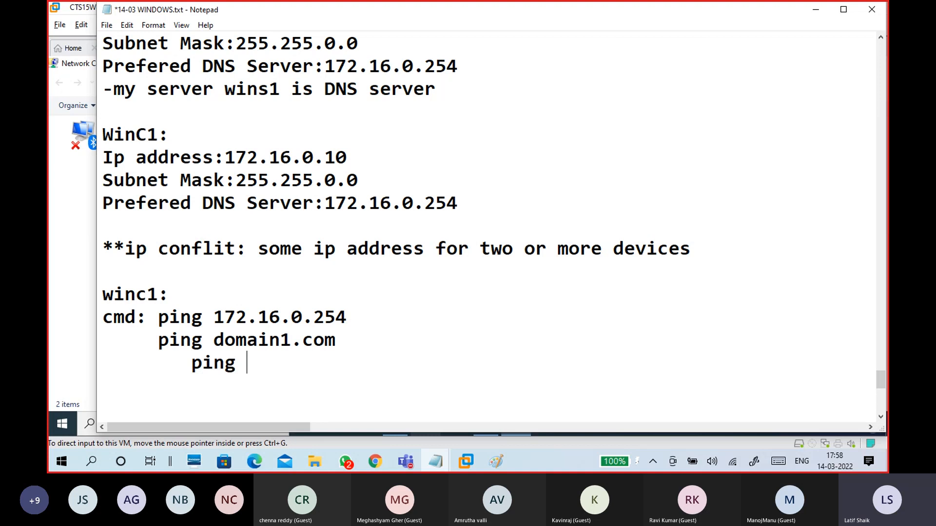
{"action": "type", "text": "wins1.domain1.com"}
Step: Fix the third ping line's indentation, then highlight the first two pings, 172.16.0.254 and domain1.com
{"action": "left_click", "coordinate": [189, 368]}
{"action": "key", "text": "BackSpace"}
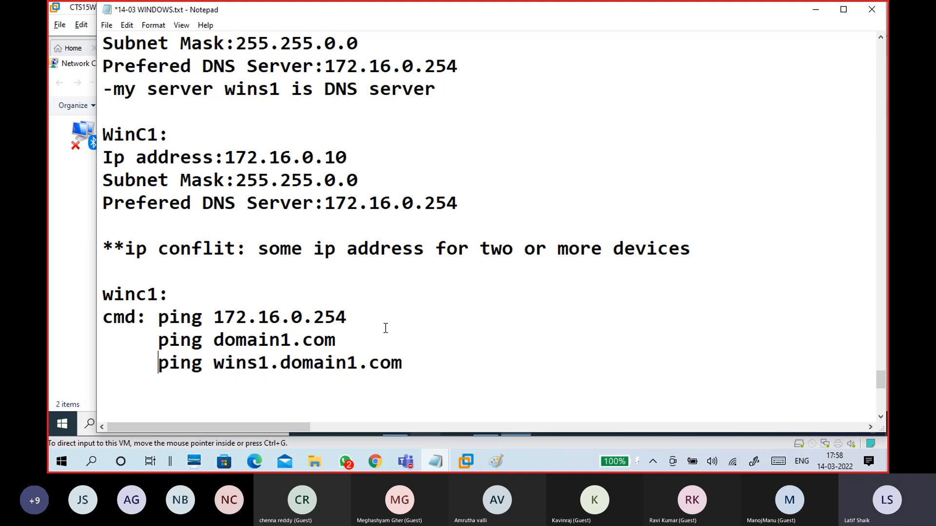
{"action": "scroll", "coordinate": [384, 324], "scroll_direction": "down", "scroll_amount": 2}
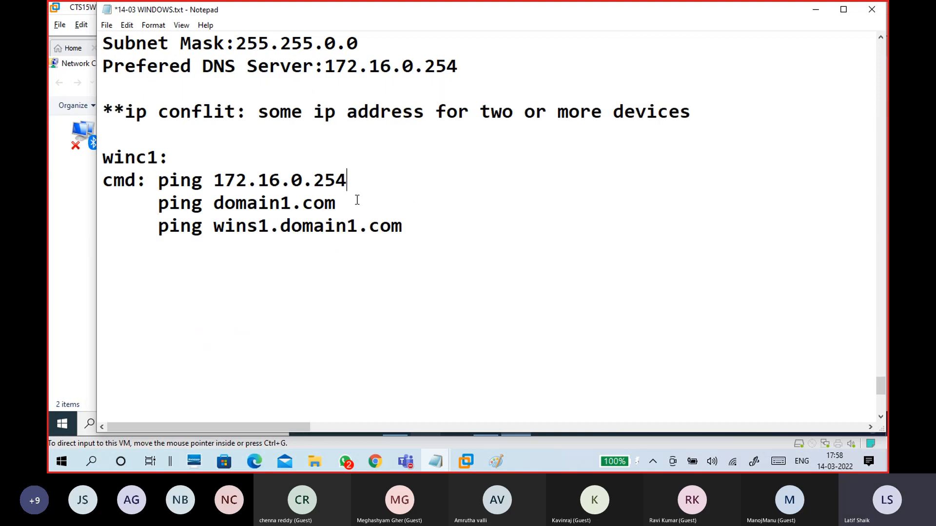
{"action": "left_click_drag", "start_coordinate": [360, 202], "coordinate": [103, 180]}
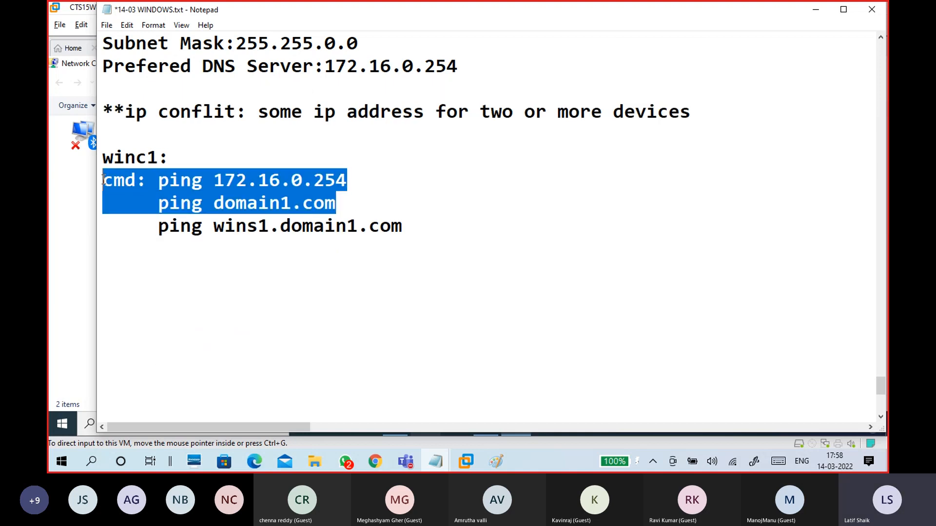
{"action": "left_click", "coordinate": [265, 193]}
{"action": "left_click", "coordinate": [340, 180]}
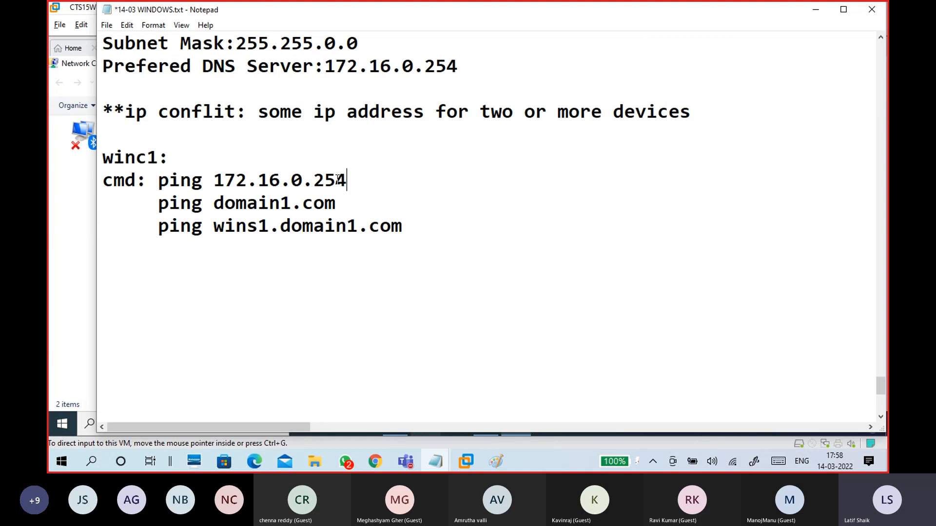
{"action": "left_click_drag", "start_coordinate": [340, 181], "coordinate": [213, 180]}
{"action": "left_click_drag", "start_coordinate": [348, 202], "coordinate": [157, 208]}
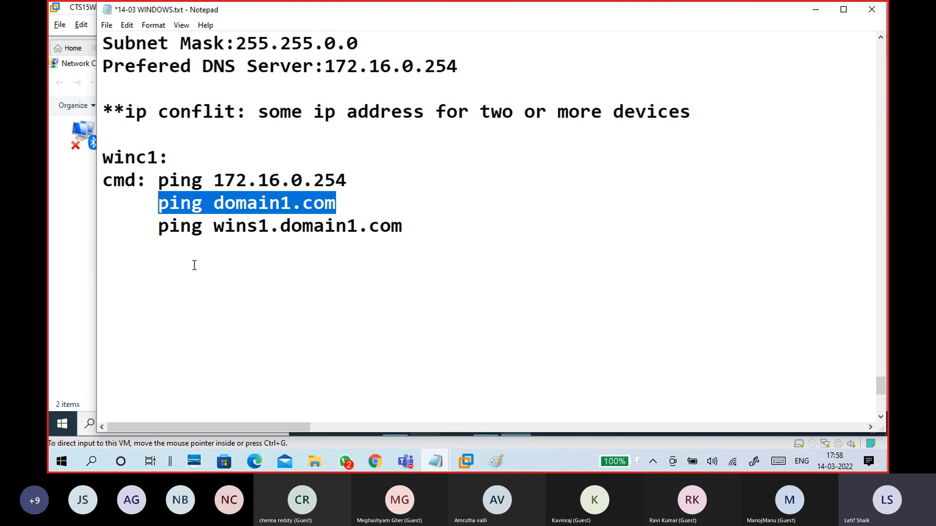
{"action": "left_click", "coordinate": [302, 184]}
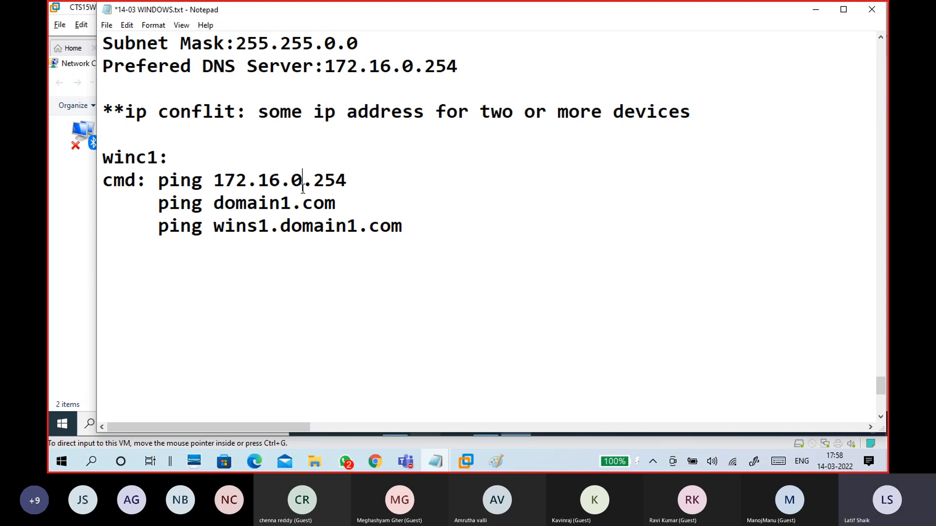
Step: Highlight the ping commands, WinC1's 172.16.0.10 and DNS 172.16.0.254 while explaining the checks
{"action": "left_click_drag", "start_coordinate": [336, 202], "coordinate": [148, 181]}
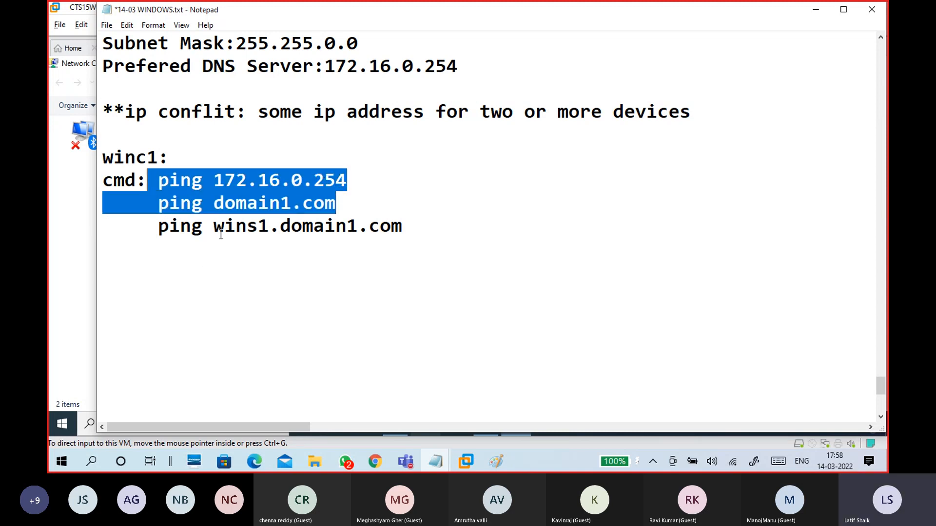
{"action": "scroll", "coordinate": [259, 272], "scroll_direction": "up", "scroll_amount": 3}
{"action": "scroll", "coordinate": [259, 271], "scroll_direction": "down", "scroll_amount": 1}
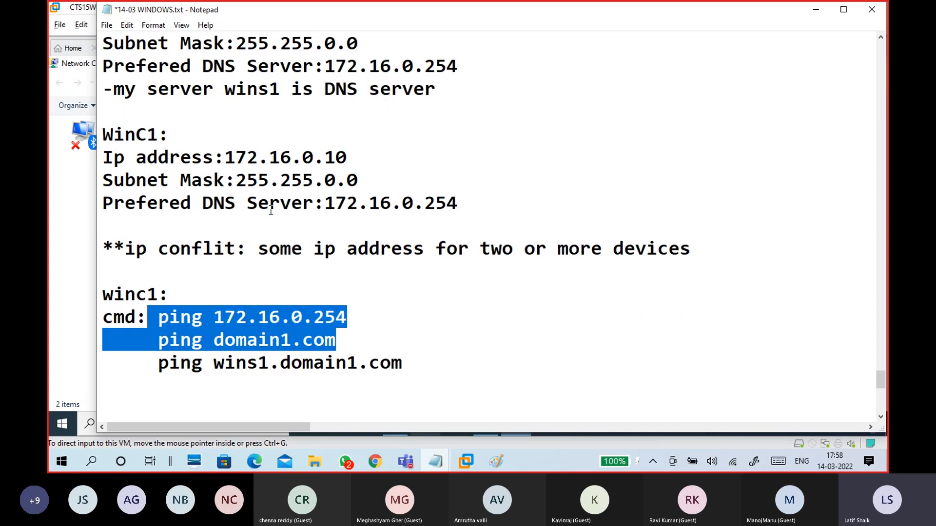
{"action": "left_click", "coordinate": [258, 317]}
{"action": "left_click_drag", "start_coordinate": [157, 316], "coordinate": [201, 314]}
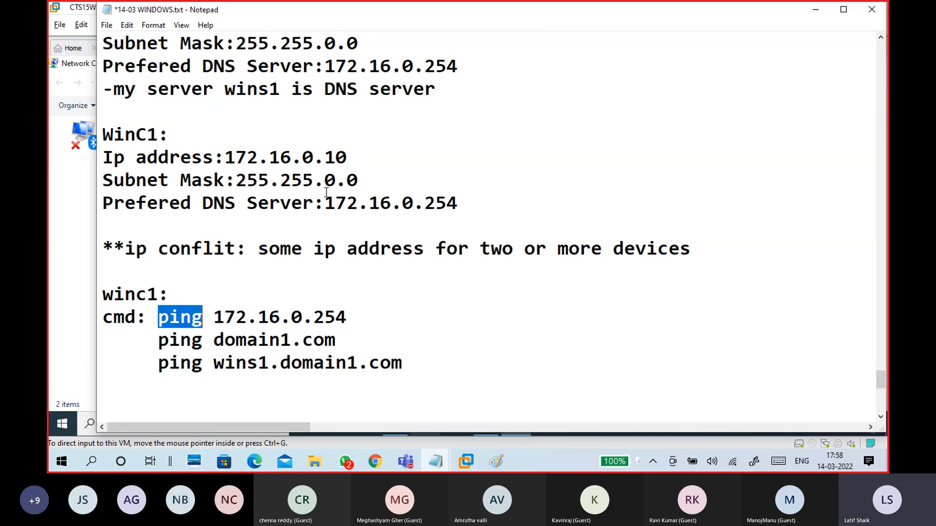
{"action": "left_click_drag", "start_coordinate": [224, 157], "coordinate": [346, 158]}
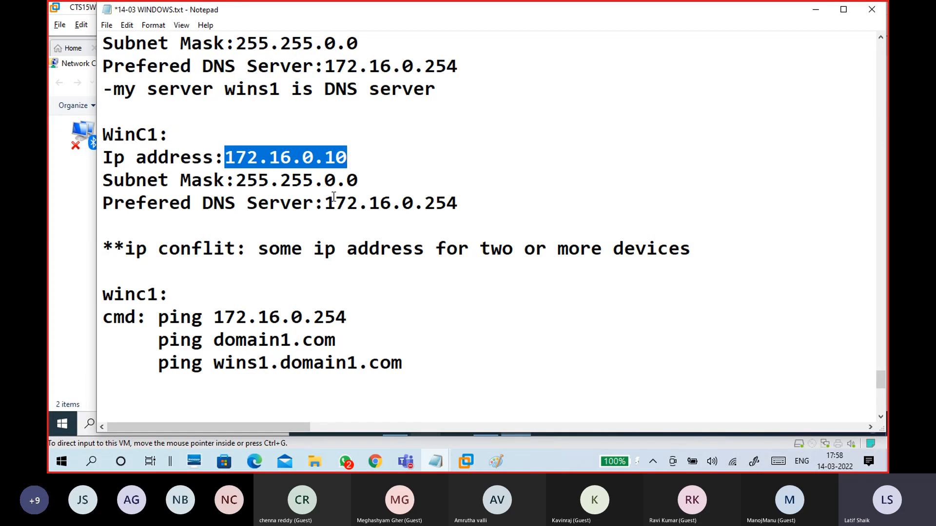
{"action": "left_click_drag", "start_coordinate": [335, 340], "coordinate": [161, 336]}
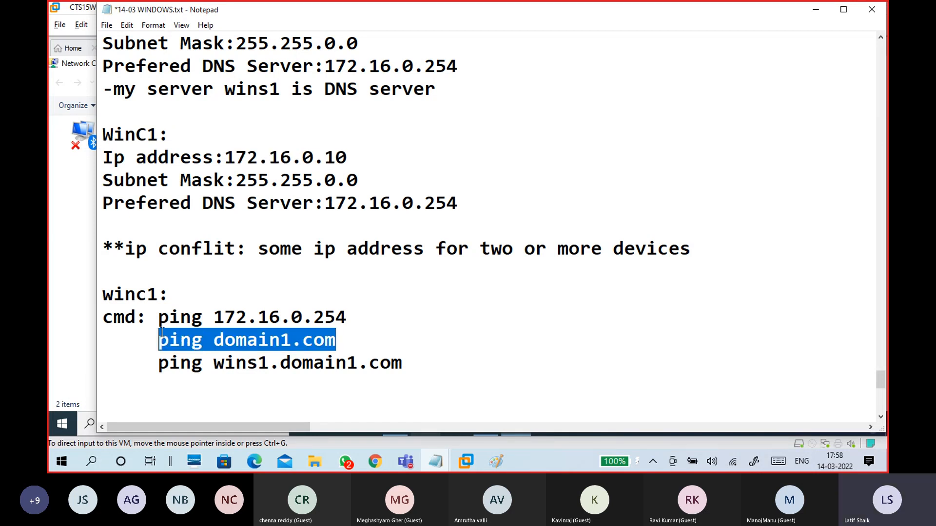
{"action": "left_click_drag", "start_coordinate": [324, 203], "coordinate": [469, 201]}
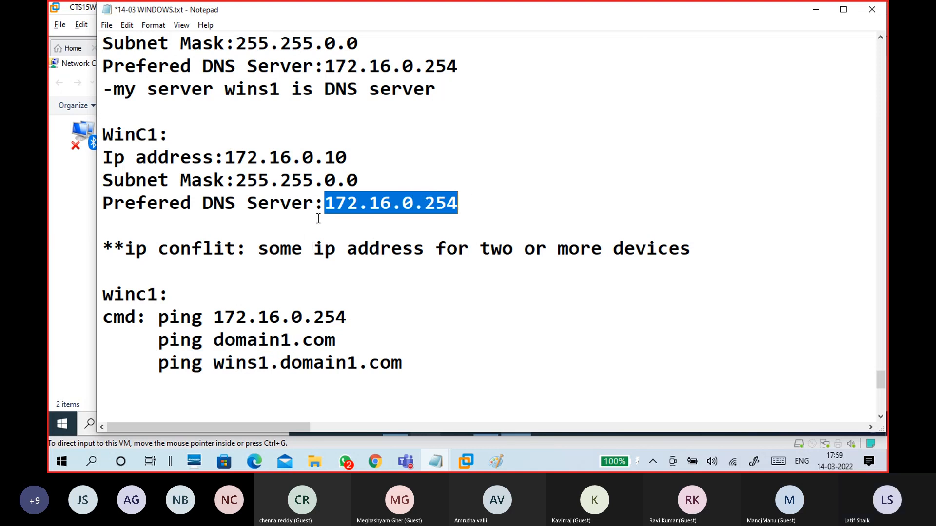
{"action": "left_click", "coordinate": [324, 203]}
{"action": "left_click_drag", "start_coordinate": [324, 203], "coordinate": [458, 203]}
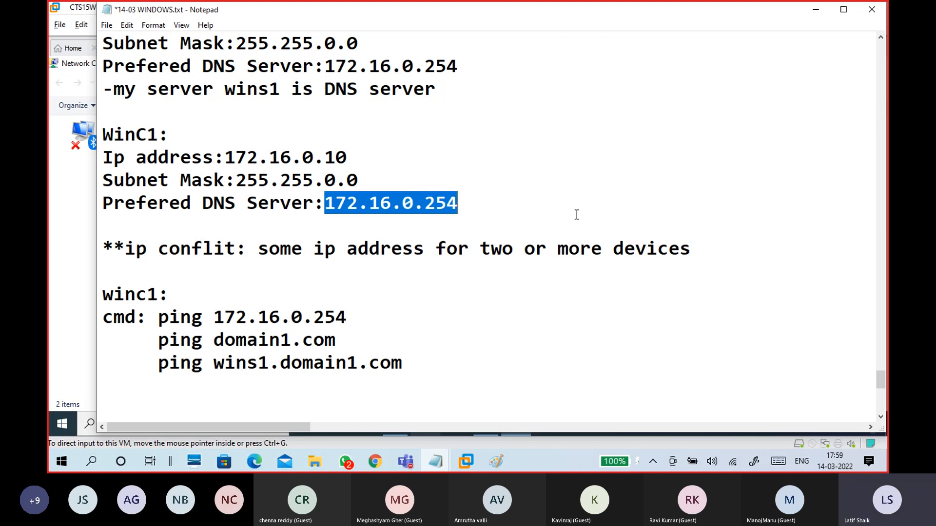
{"action": "key", "text": "super+r"}
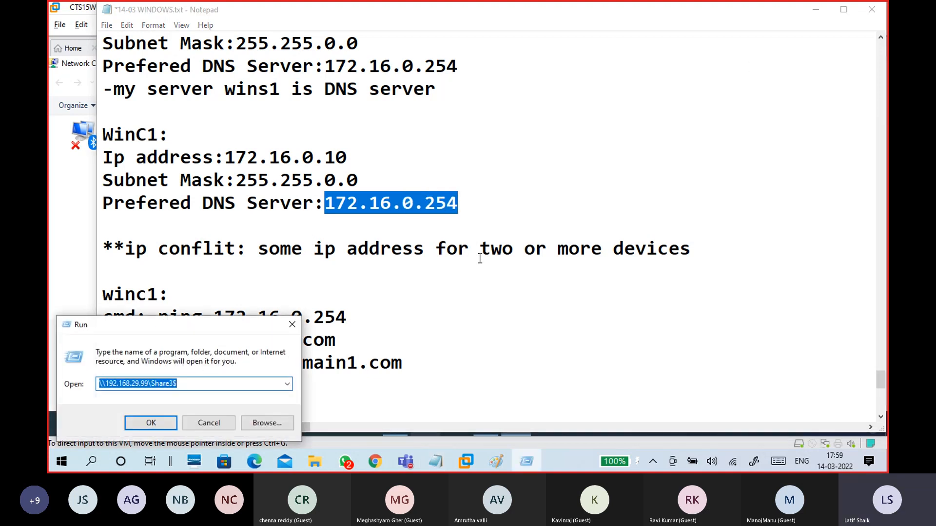
{"action": "type", "text": "cmd"}
{"action": "key", "text": "Return"}
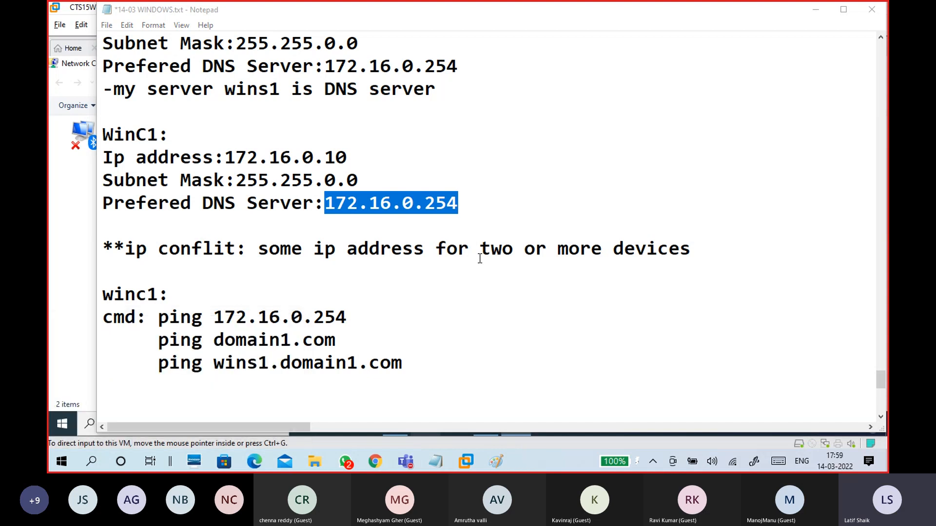
{"action": "type", "text": "ping"}
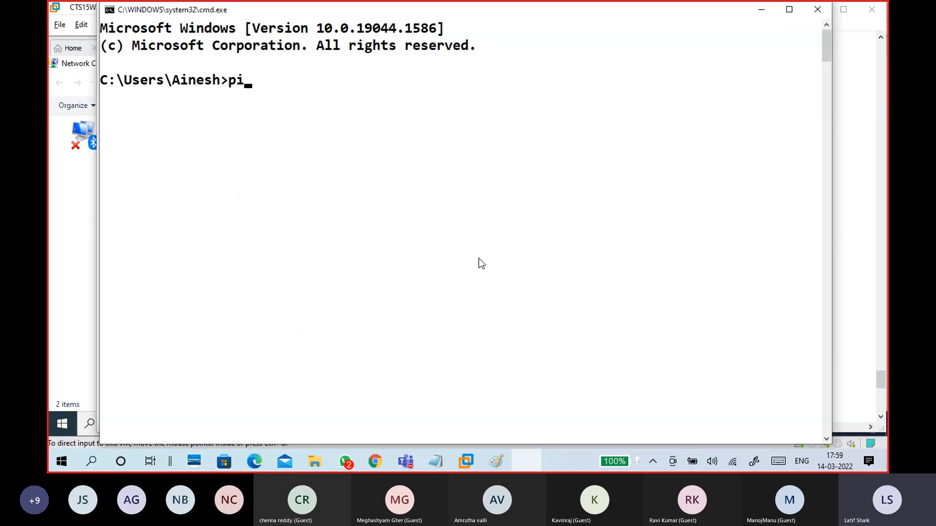
{"action": "type", "text": "www"}
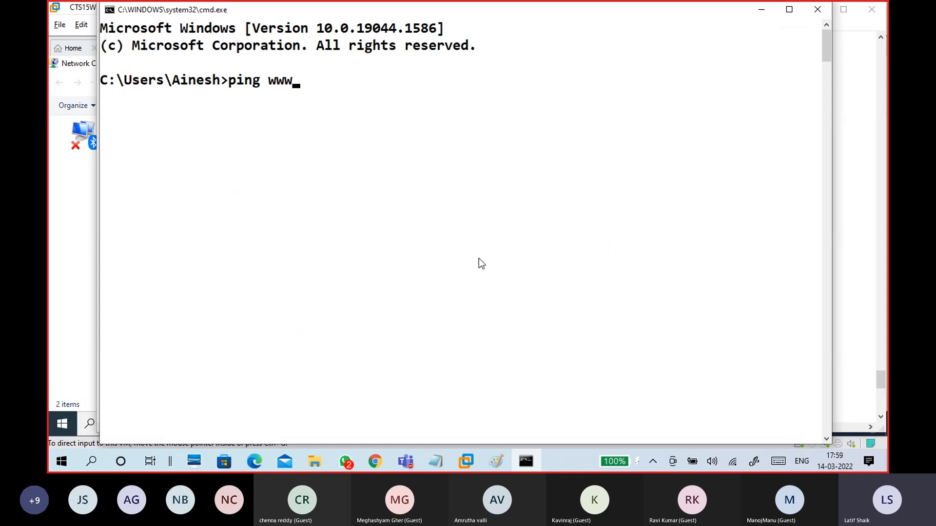
{"action": "type", "text": ".google"}
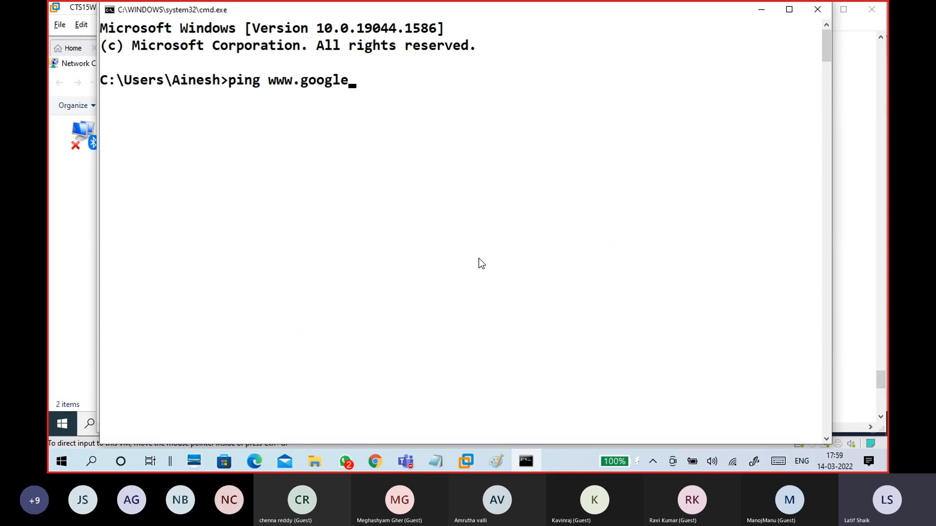
{"action": "type", "text": ".com"}
{"action": "key", "text": "Return"}
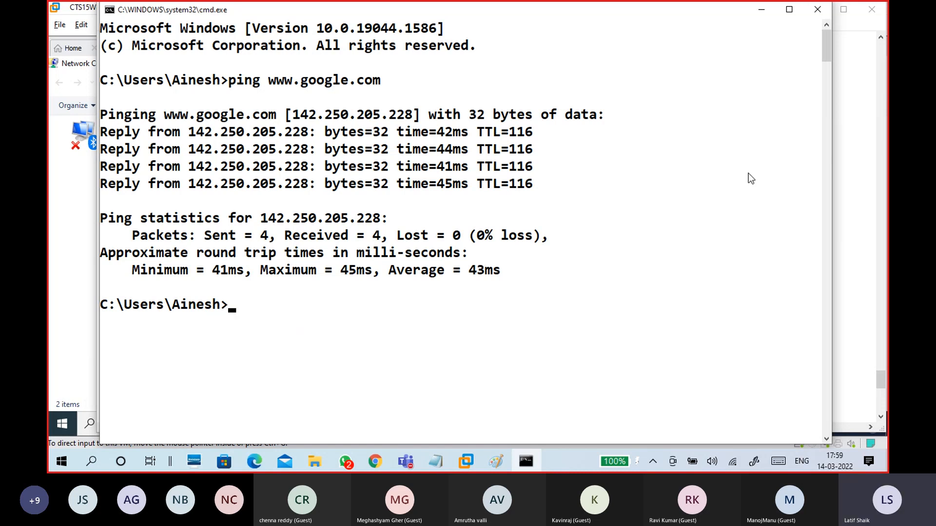
{"action": "left_click", "coordinate": [817, 9]}
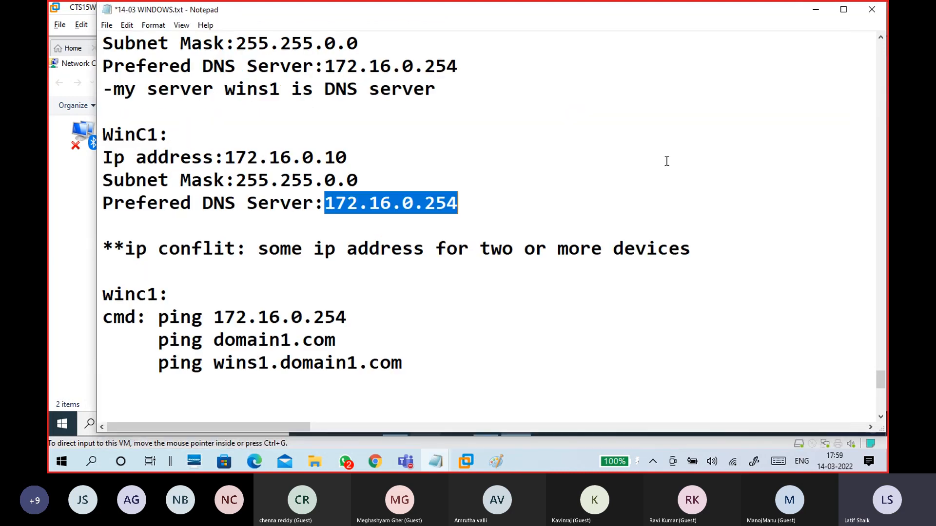
Step: Correct the DNS server address 172.16.0.254 in the notes
{"action": "left_click_drag", "start_coordinate": [469, 209], "coordinate": [325, 211]}
{"action": "left_click", "coordinate": [435, 207]}
{"action": "key", "text": "BackSpace"}
{"action": "type", "text": "2"}
{"action": "scroll", "coordinate": [475, 210], "scroll_direction": "down", "scroll_amount": 2}
{"action": "left_click", "coordinate": [368, 194]}
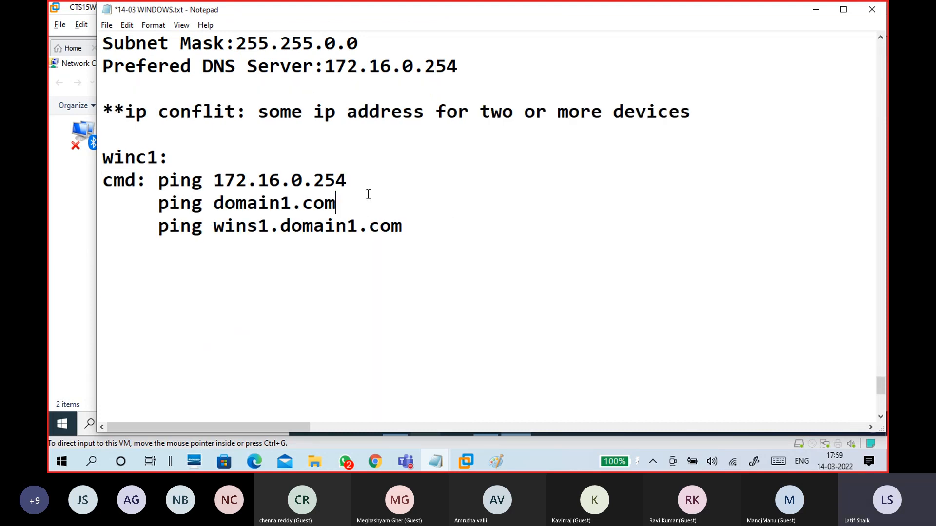
Step: On WinC1, close Network Connections and the About page and launch the command prompt via cmd
{"action": "left_click", "coordinate": [815, 10]}
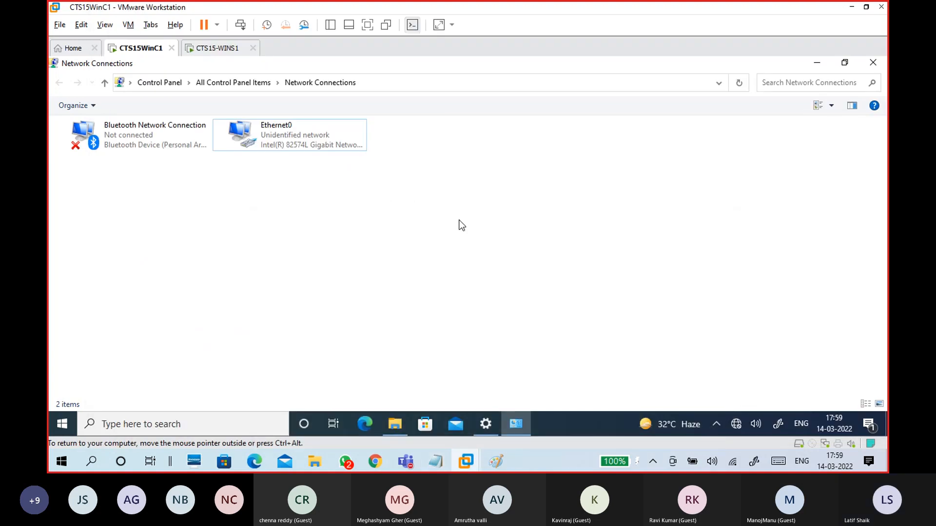
{"action": "left_click", "coordinate": [873, 63]}
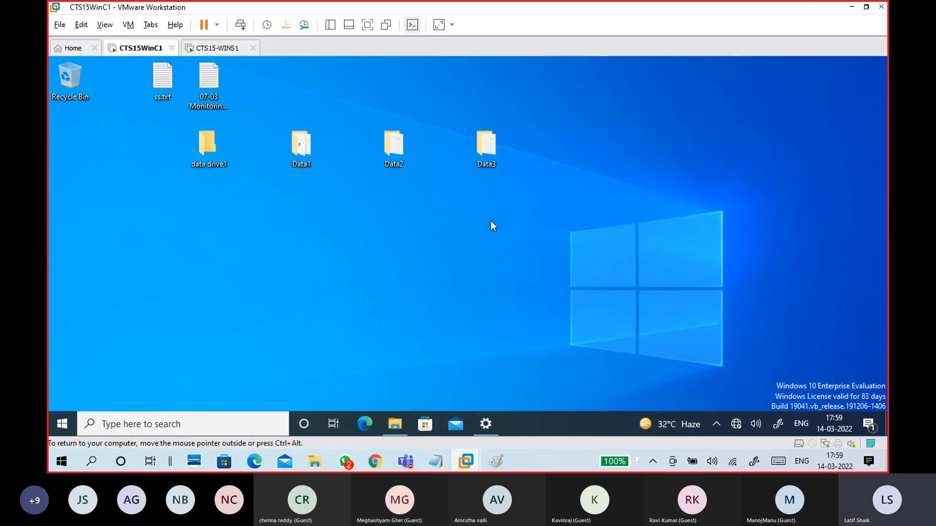
{"action": "key", "text": "super+r"}
{"action": "type", "text": "cmd"}
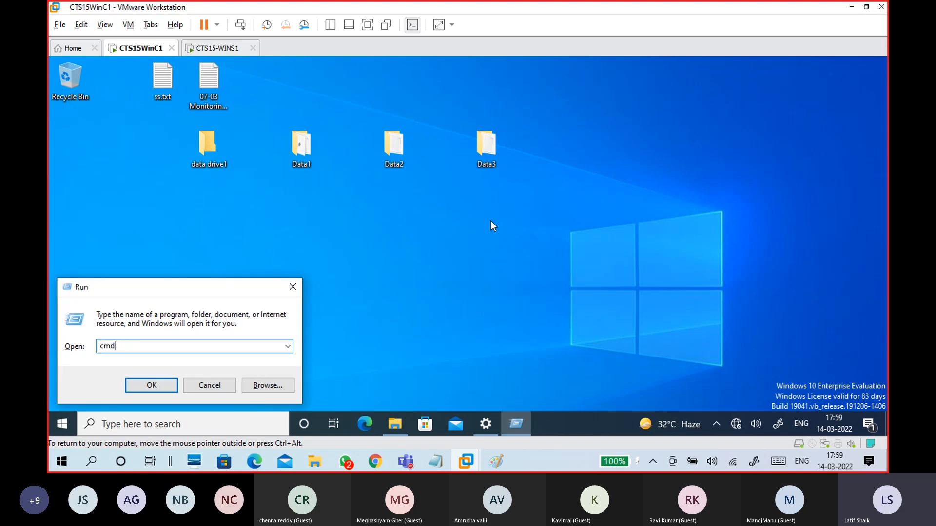
{"action": "key", "text": "Return"}
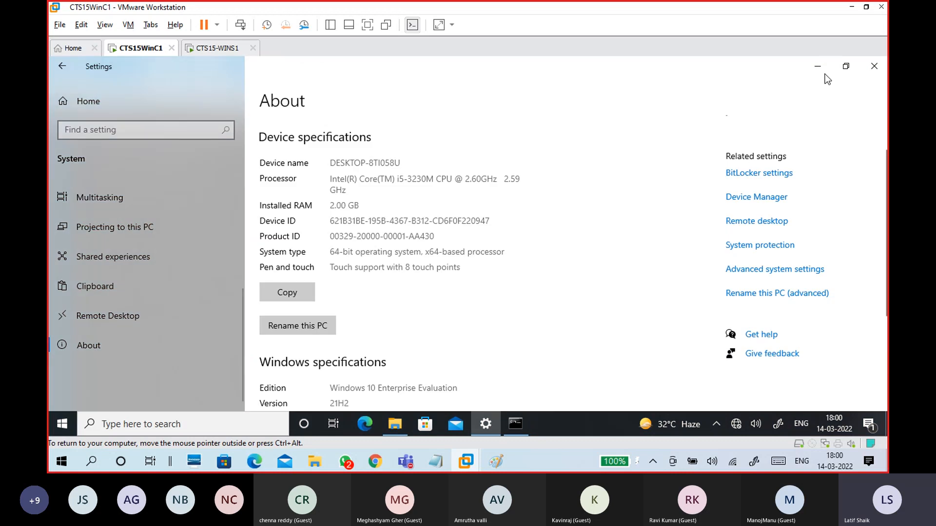
{"action": "left_click", "coordinate": [870, 63]}
{"action": "left_click_drag", "start_coordinate": [360, 95], "coordinate": [371, 67]}
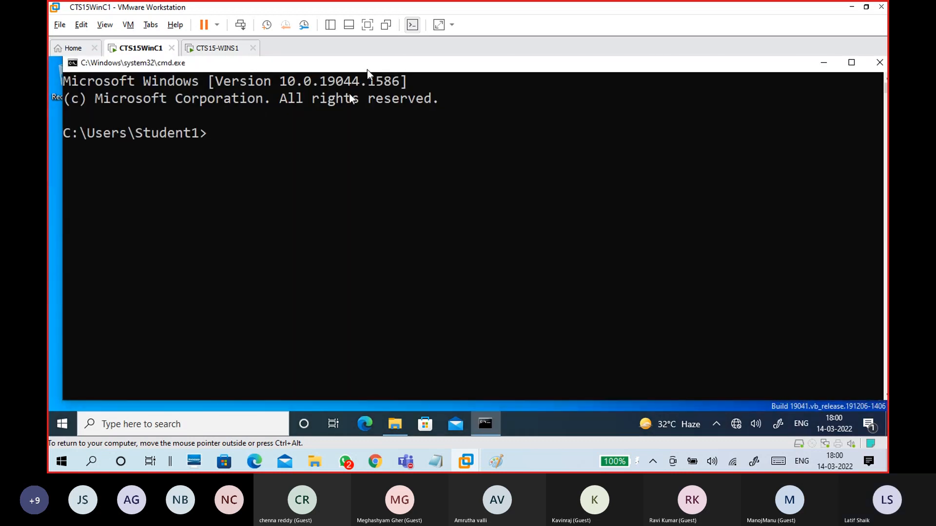
Step: Ping 172.16.0.254 and confirm all four replies come back
{"action": "type", "text": "ping 172"}
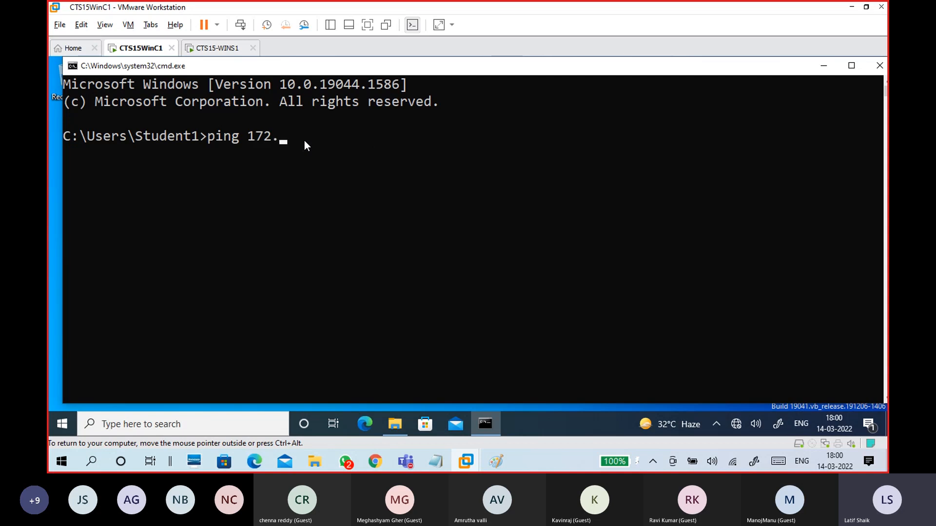
{"action": "type", "text": ".16.0.254"}
{"action": "key", "text": "Return"}
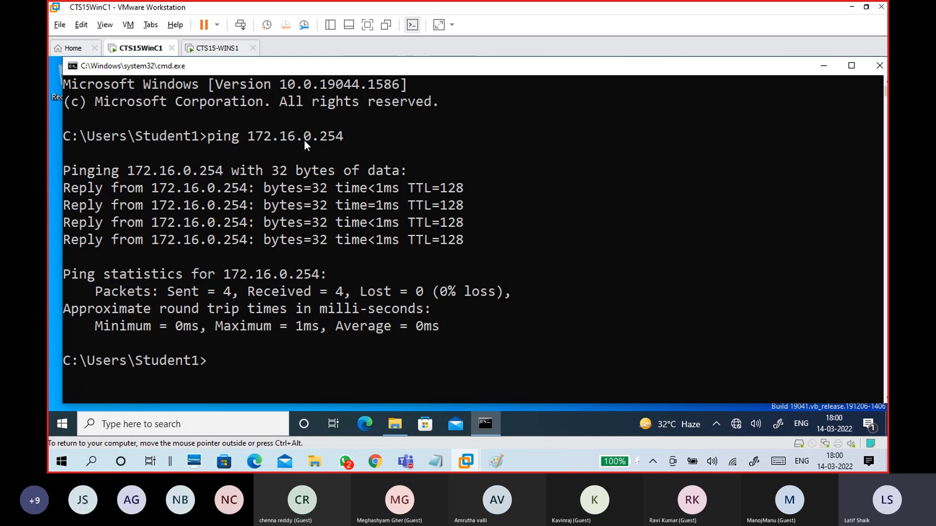
{"action": "left_click_drag", "start_coordinate": [151, 189], "coordinate": [255, 189]}
Step: Check WINS1's address, then ping domain1.com from WinC1 and get 4 replies from 172.16.0.254
{"action": "scroll", "coordinate": [294, 295], "scroll_direction": "down", "scroll_amount": 1}
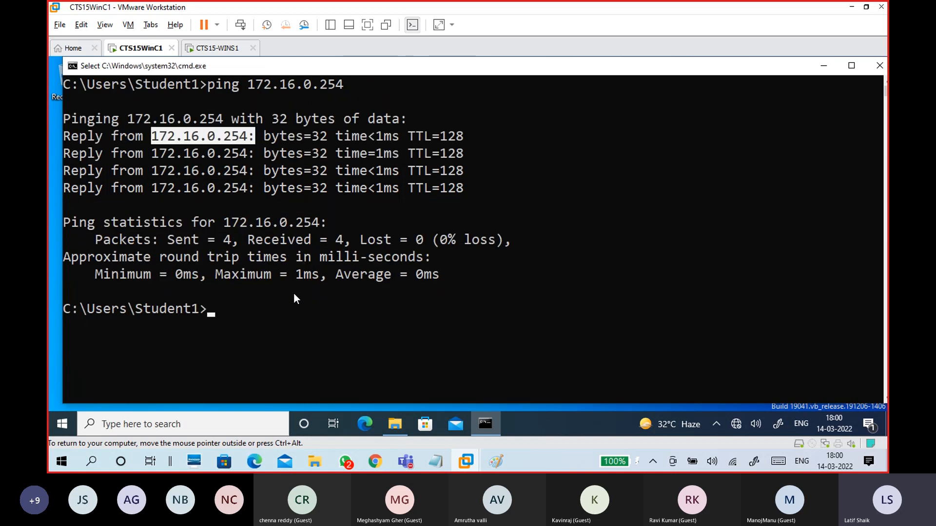
{"action": "type", "text": "ping "}
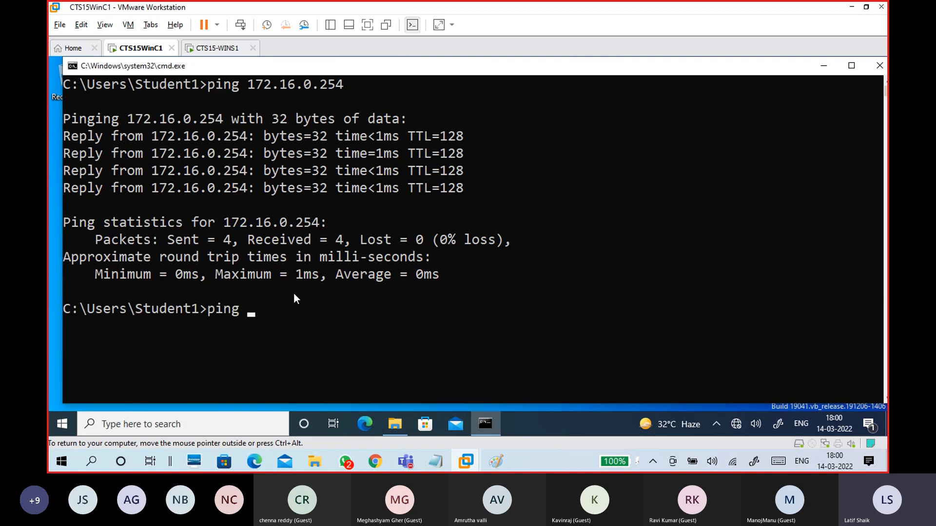
{"action": "type", "text": "domain1.com"}
{"action": "left_click", "coordinate": [221, 49]}
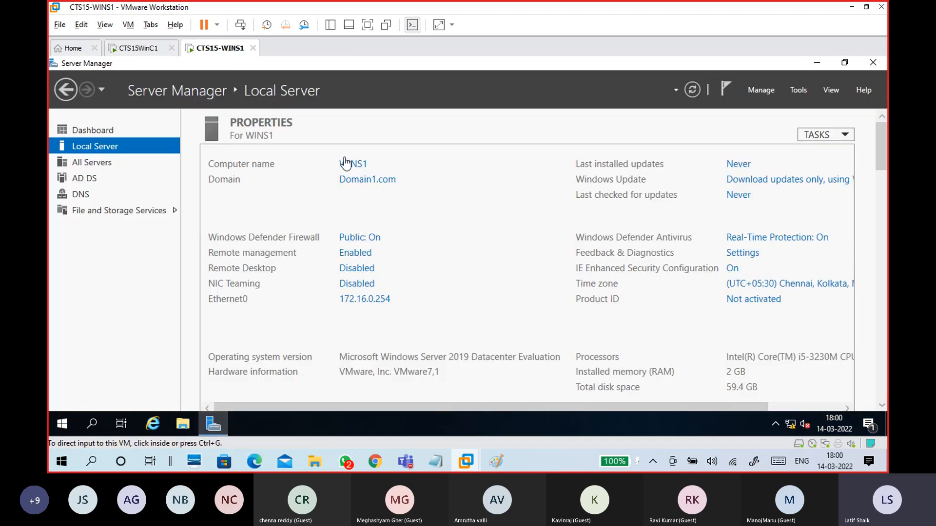
{"action": "left_click", "coordinate": [138, 48]}
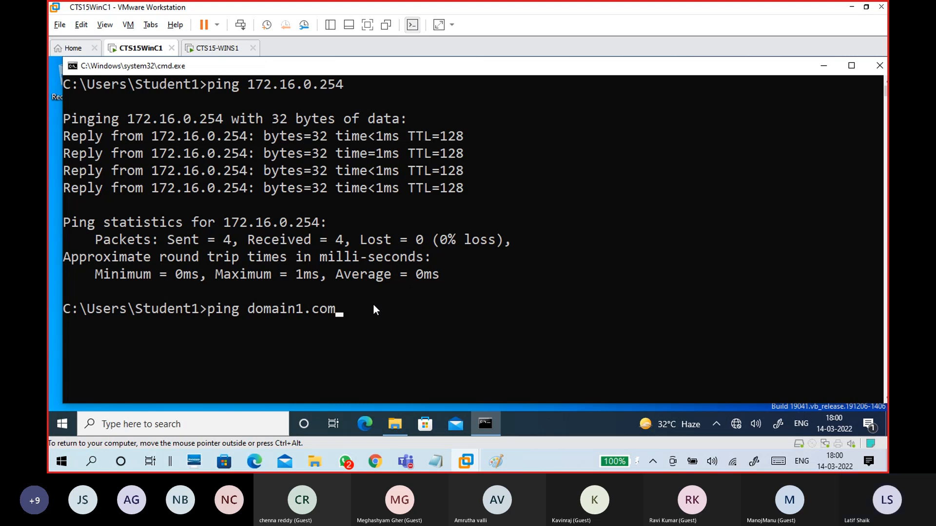
{"action": "key", "text": "Return"}
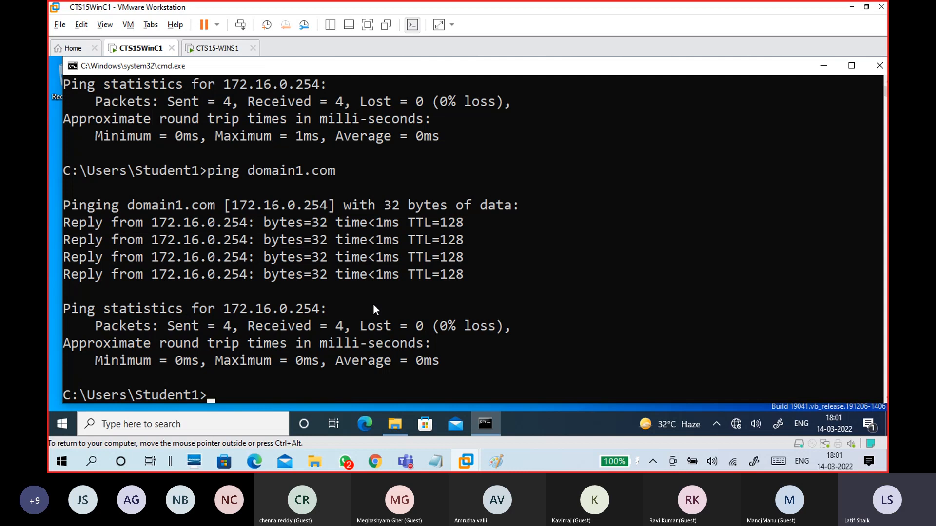
{"action": "left_click_drag", "start_coordinate": [151, 234], "coordinate": [437, 273]}
{"action": "left_click", "coordinate": [437, 275]}
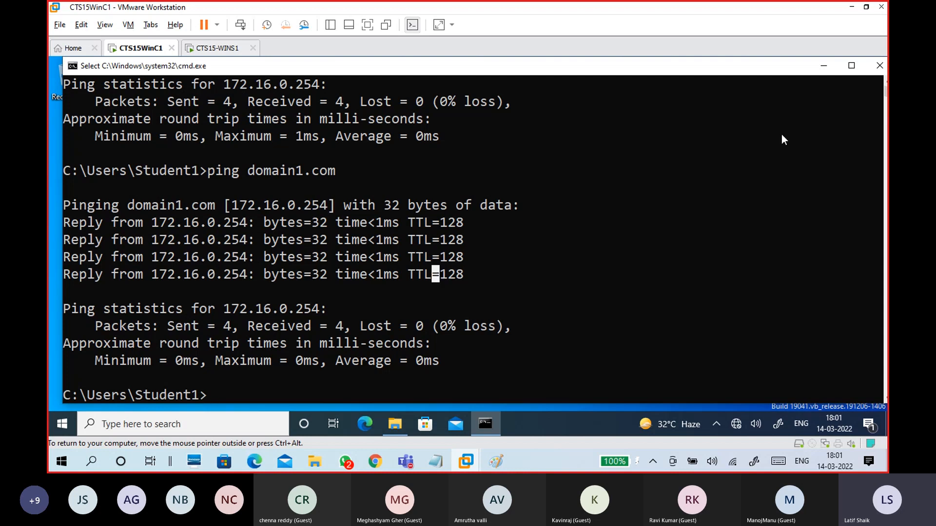
{"action": "scroll", "coordinate": [512, 273], "scroll_direction": "up", "scroll_amount": 2}
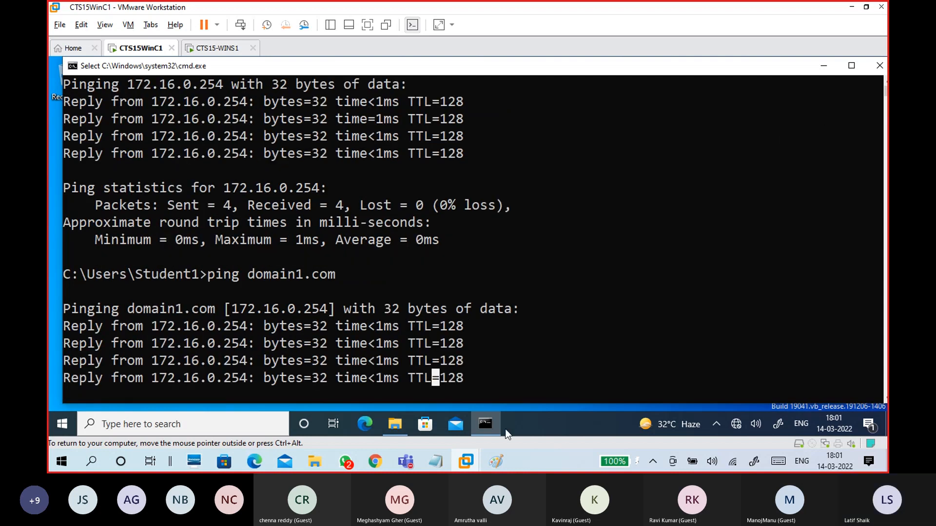
Step: Draw a yellow line linking the S1 and C1 ellipses and cross out the circled 3
{"action": "mouse_move", "coordinate": [496, 461]}
{"action": "left_click", "coordinate": [542, 406]}
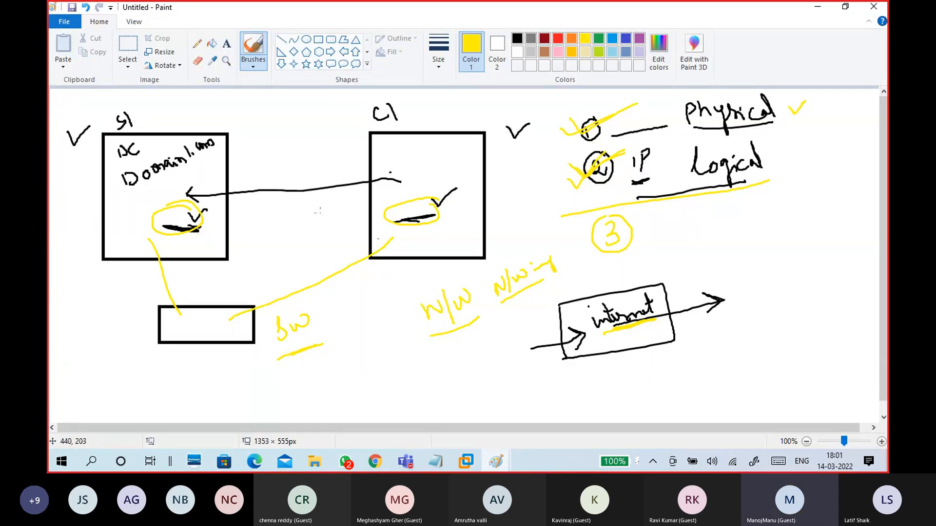
{"action": "left_click_drag", "start_coordinate": [210, 221], "coordinate": [385, 208]}
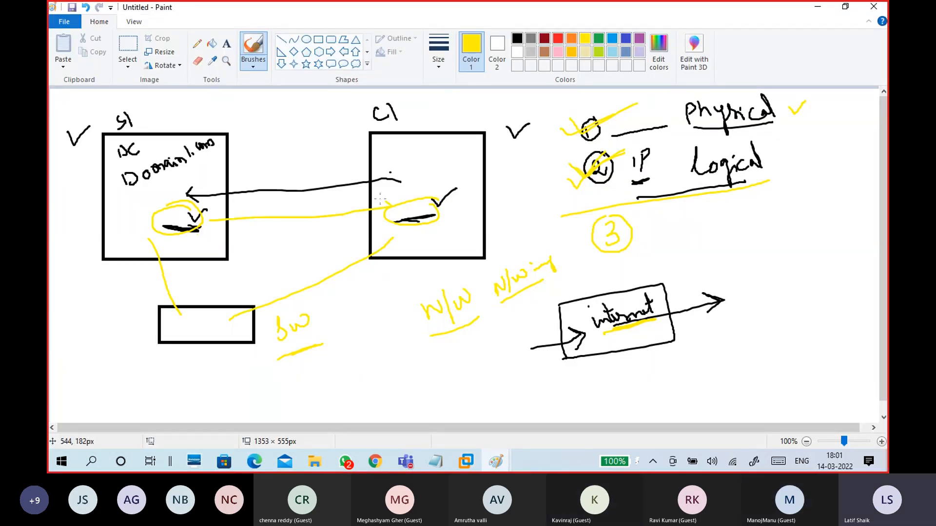
{"action": "left_click_drag", "start_coordinate": [232, 209], "coordinate": [235, 247]}
{"action": "left_click_drag", "start_coordinate": [600, 246], "coordinate": [631, 213]}
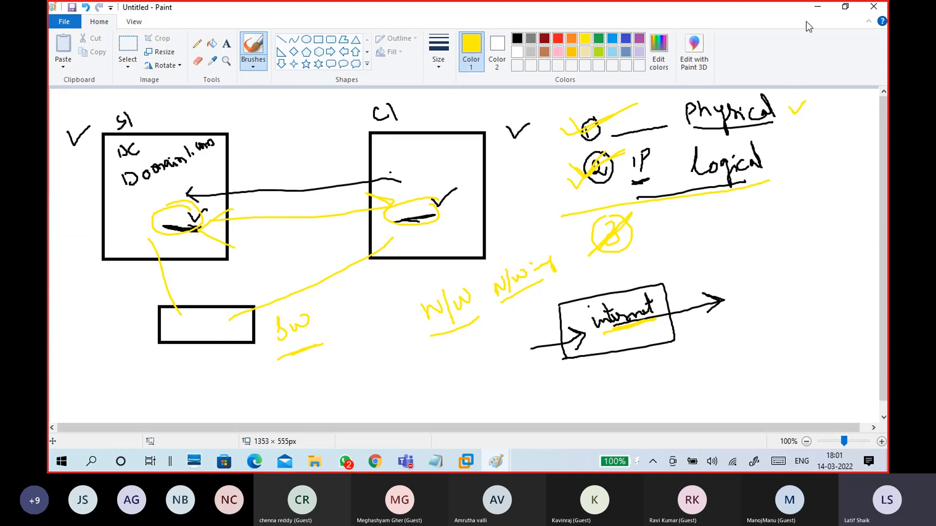
Step: Hide Paint and bring up the 14-03 WINDOWS notes in Notepad
{"action": "left_click", "coordinate": [817, 7]}
{"action": "left_click", "coordinate": [437, 461]}
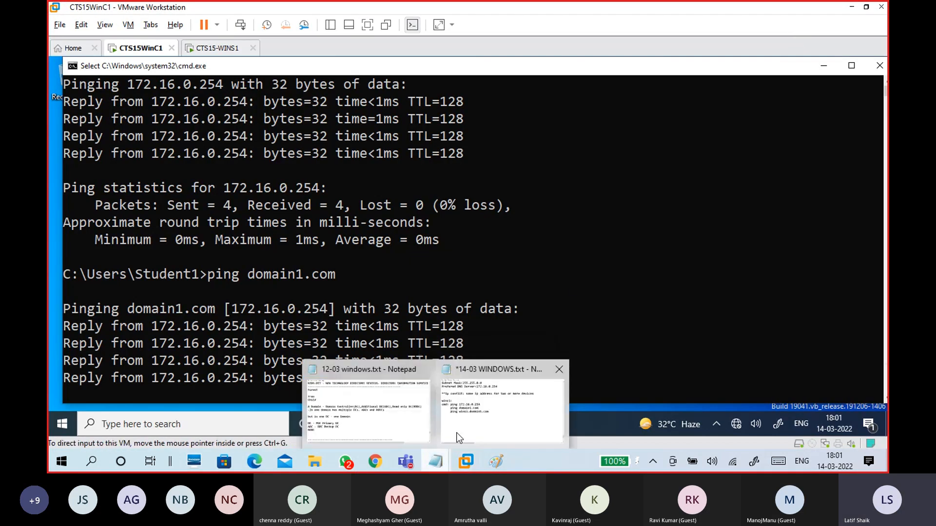
{"action": "left_click", "coordinate": [461, 414]}
{"action": "scroll", "coordinate": [386, 200], "scroll_direction": "up", "scroll_amount": 10}
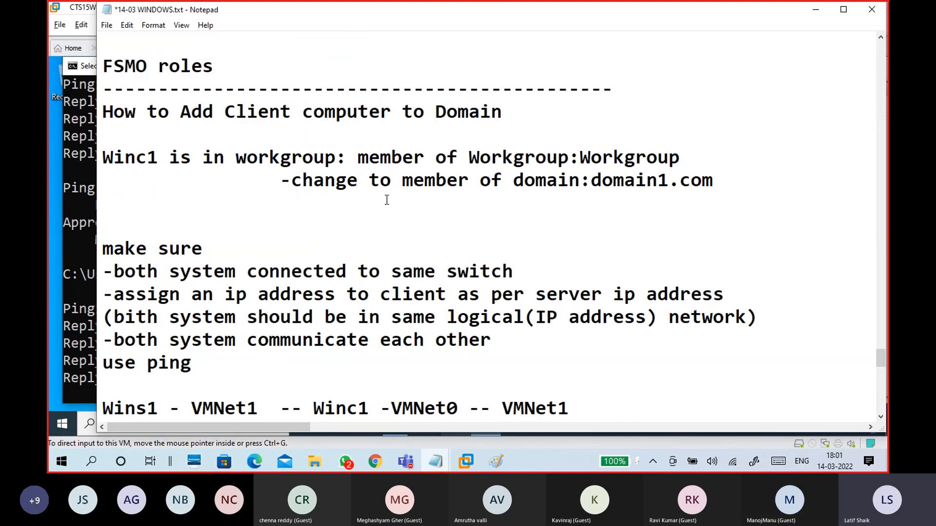
Step: Review the 'How to Add Client computer to Domain' heading and workgroup-to-domain lines
{"action": "left_click_drag", "start_coordinate": [502, 111], "coordinate": [122, 112]}
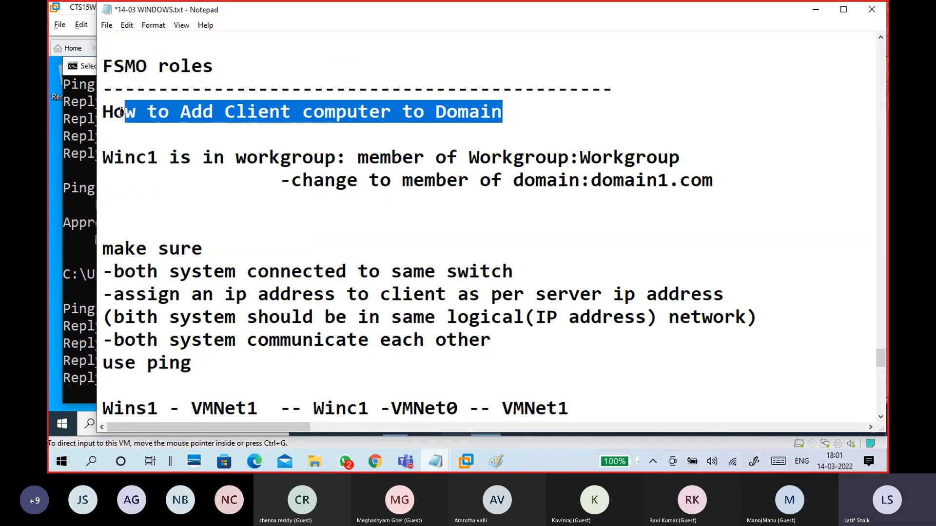
{"action": "left_click", "coordinate": [233, 136]}
{"action": "left_click_drag", "start_coordinate": [102, 157], "coordinate": [684, 206]}
{"action": "scroll", "coordinate": [677, 207], "scroll_direction": "down", "scroll_amount": 10}
{"action": "scroll", "coordinate": [234, 182], "scroll_direction": "up", "scroll_amount": 4}
Step: Add a dashed separator line below the ping notes
{"action": "left_click", "coordinate": [177, 193]}
{"action": "type", "text": "-------------\\"}
{"action": "key", "text": "BackSpace"}
{"action": "key", "text": "Return"}
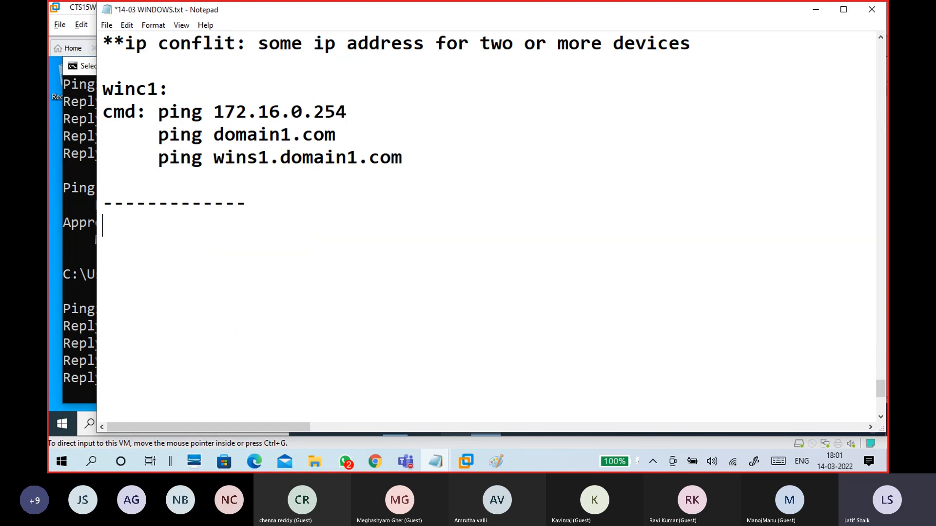
Step: Note 'WinC1:' with path '-Setting- System -About- Rename this PC(Advanced)' and a 'change -' line
{"action": "type", "text": "WIn"}
{"action": "key", "text": "BackSpace"}
{"action": "key", "text": "BackSpace"}
{"action": "type", "text": "in"}
{"action": "key", "text": "BackSpace"}
{"action": "type", "text": "C1:"}
{"action": "key", "text": "Return"}
{"action": "key", "text": "Return"}
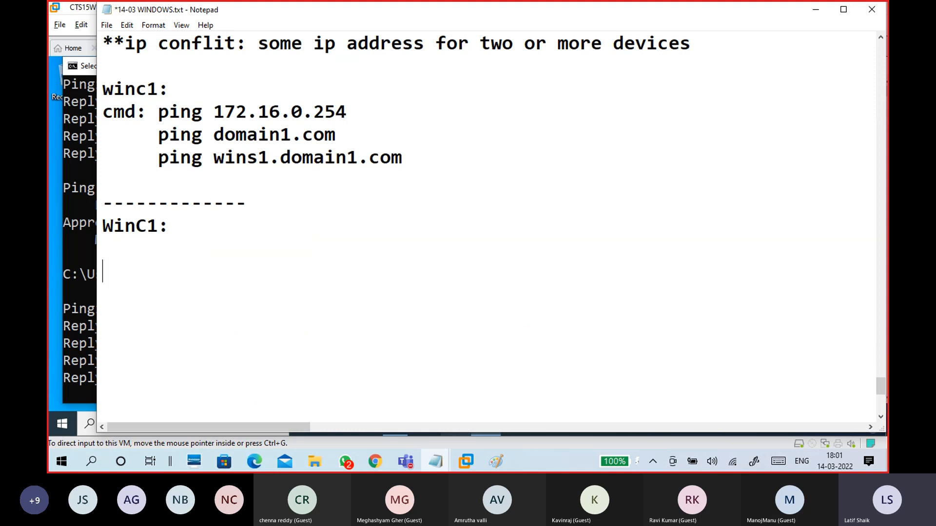
{"action": "key", "text": "BackSpace"}
{"action": "type", "text": "-"}
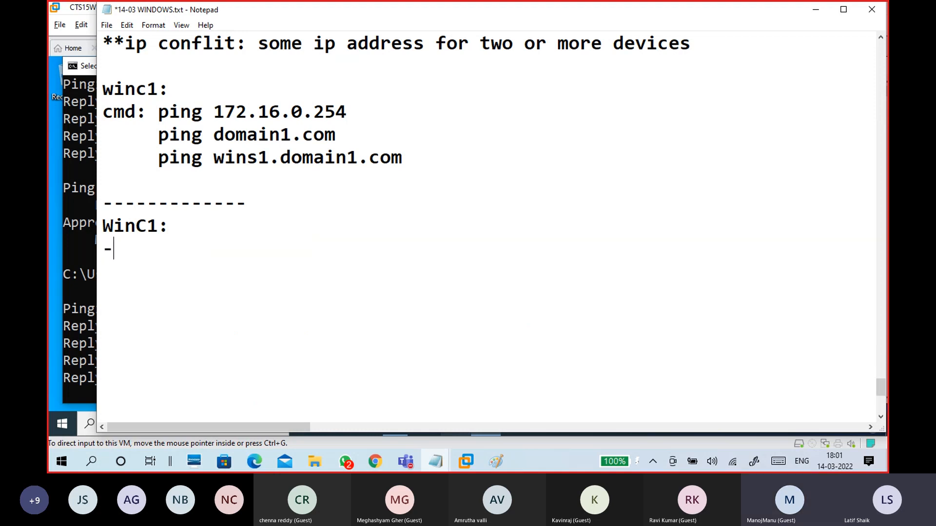
{"action": "type", "text": "Se"}
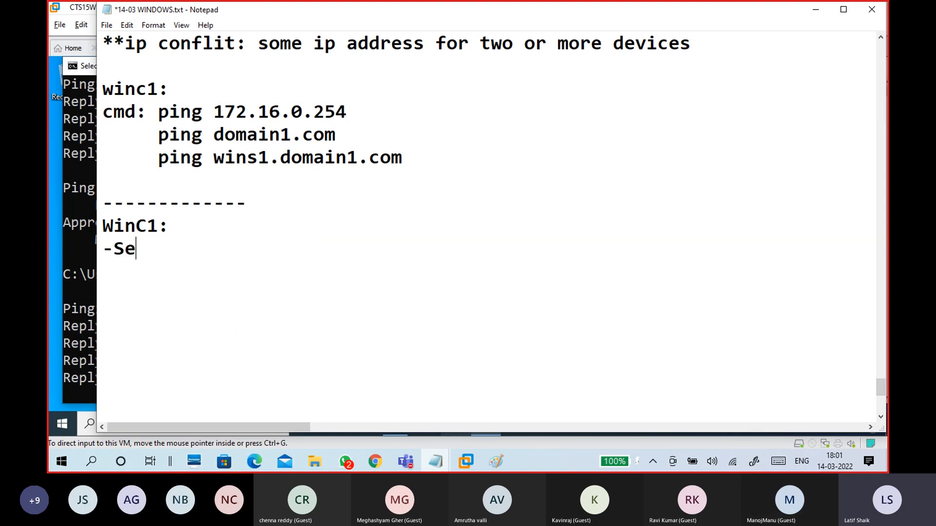
{"action": "type", "text": "tting"}
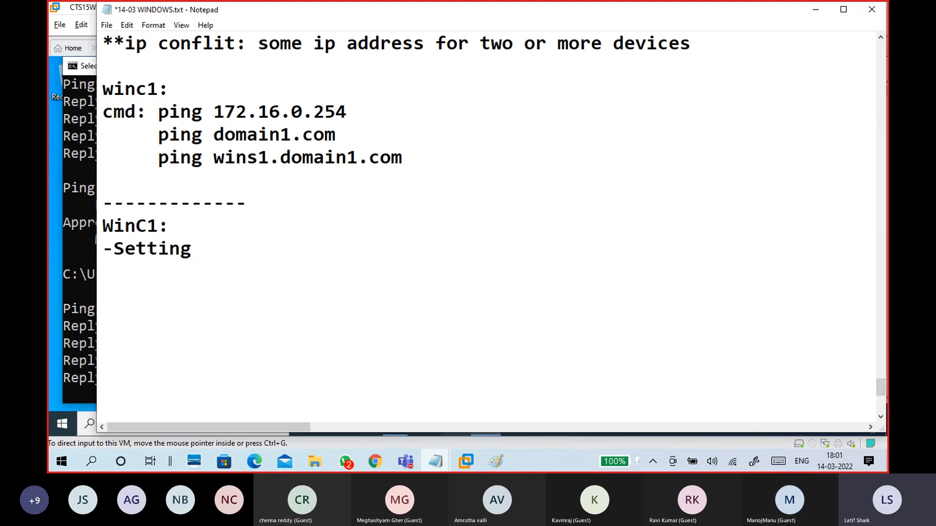
{"action": "type", "text": "- System -About"}
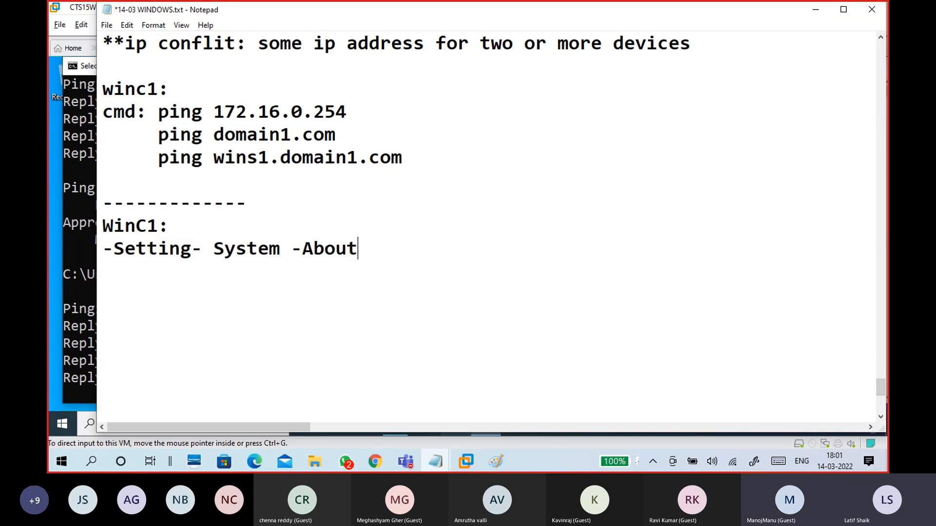
{"action": "type", "text": "- "}
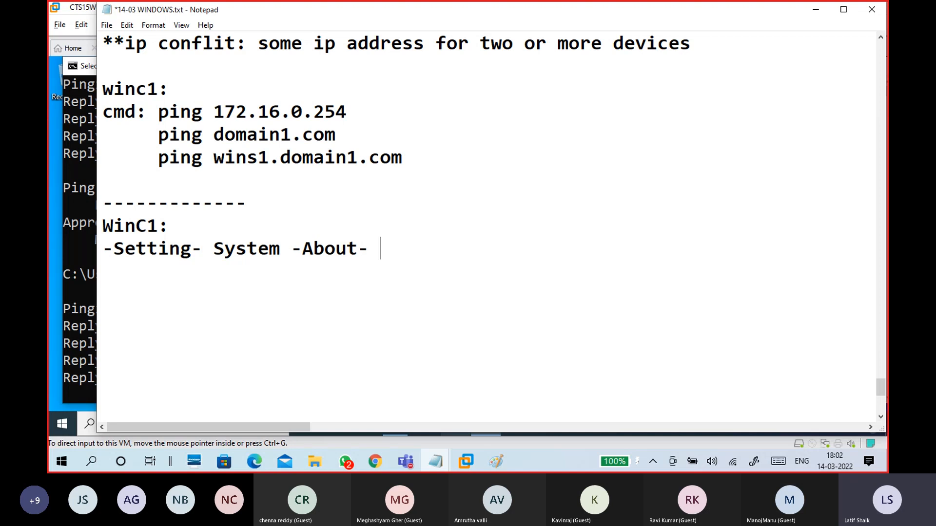
{"action": "type", "text": "Rena"}
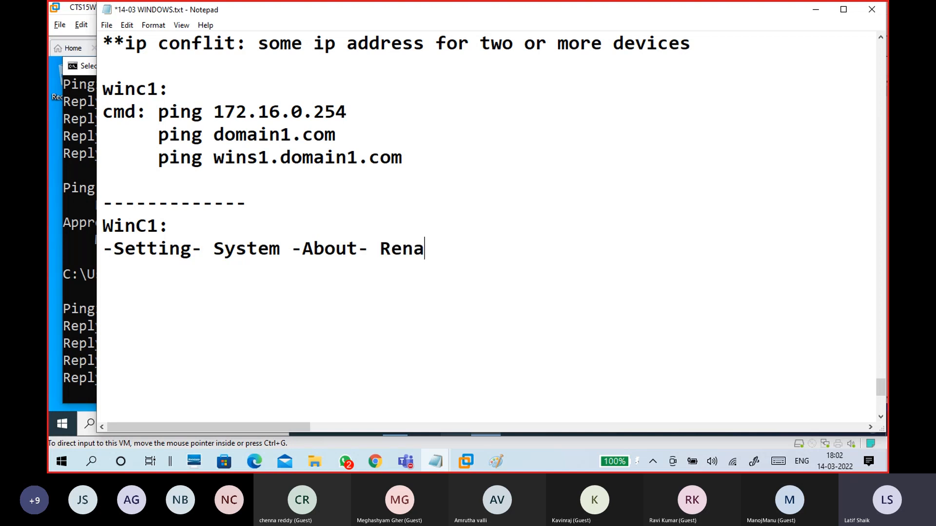
{"action": "type", "text": "me this "}
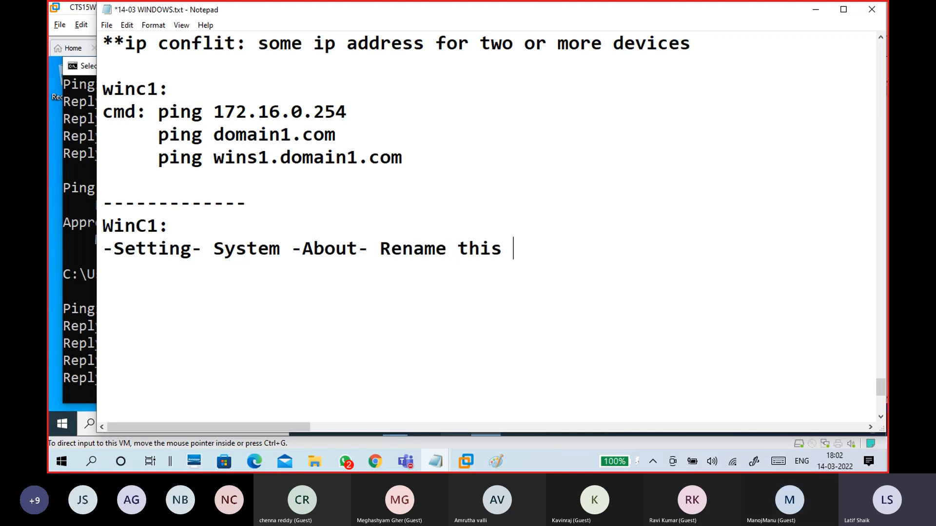
{"action": "type", "text": "PC(Ad"}
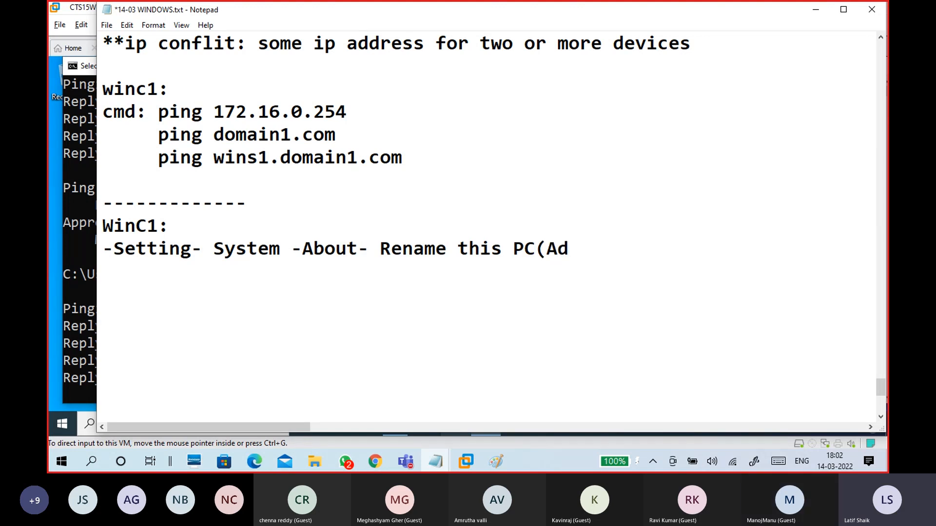
{"action": "type", "text": "vanced)"}
{"action": "key", "text": "Return"}
{"action": "key", "text": "Return"}
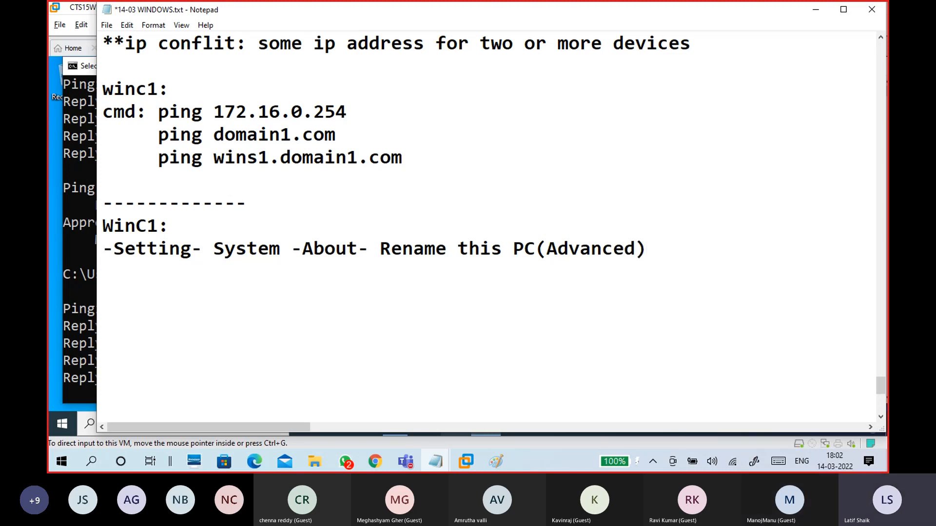
{"action": "type", "text": "change"}
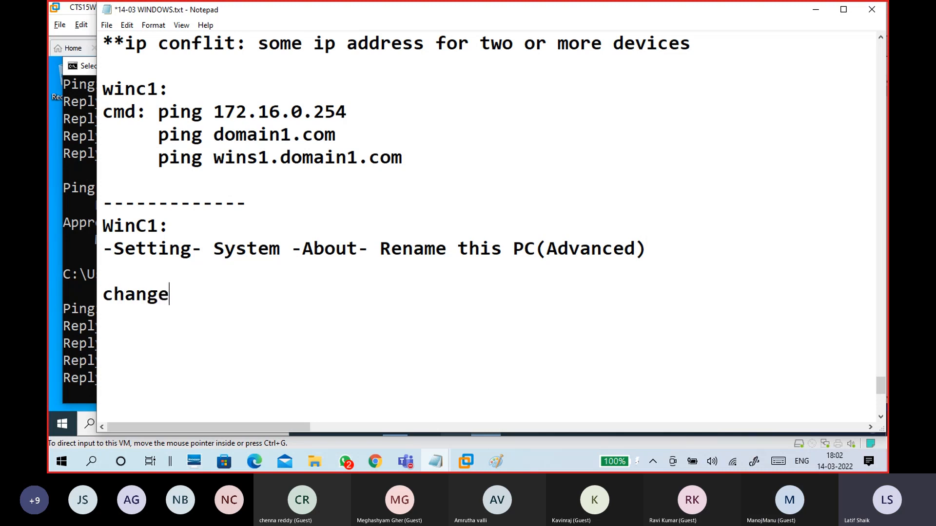
{"action": "type", "text": " -"}
Step: Back on WinC1, close the command prompt and open This PC with Win+E
{"action": "key", "text": "alt+Tab"}
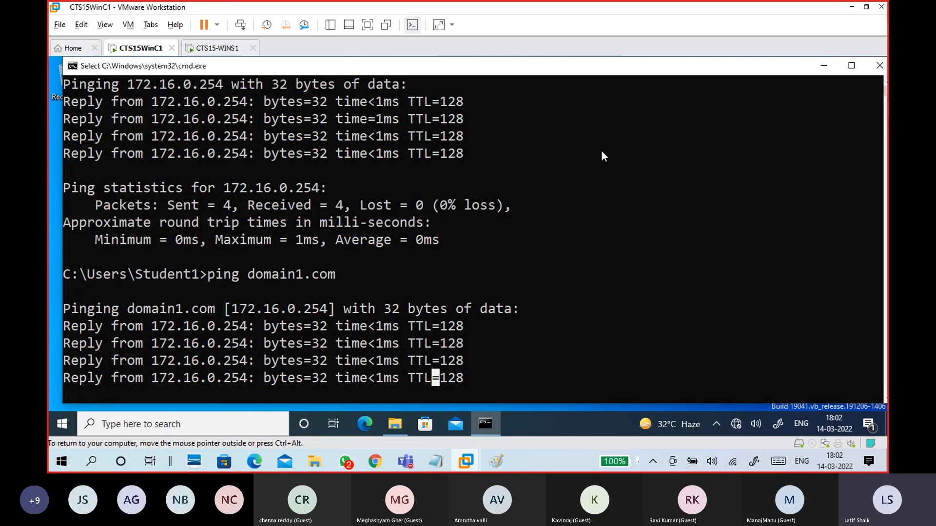
{"action": "left_click", "coordinate": [879, 66]}
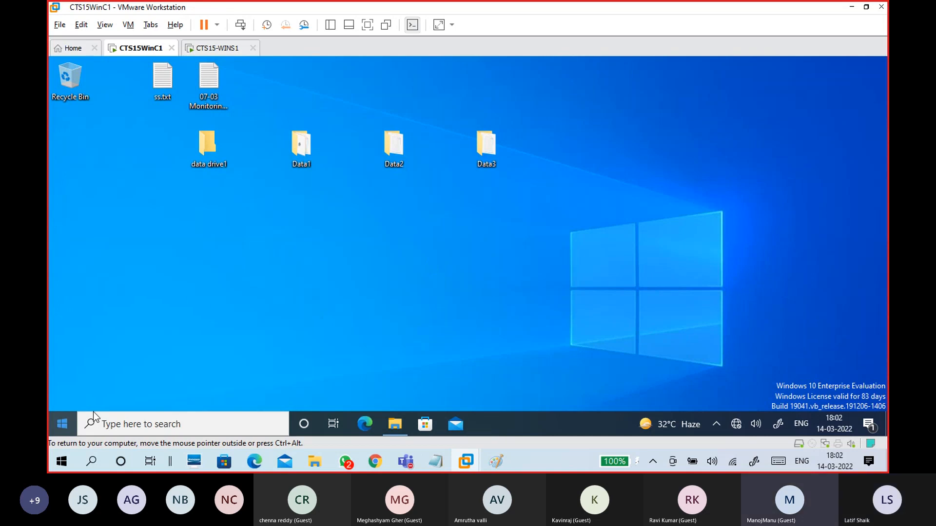
{"action": "key", "text": "super+e"}
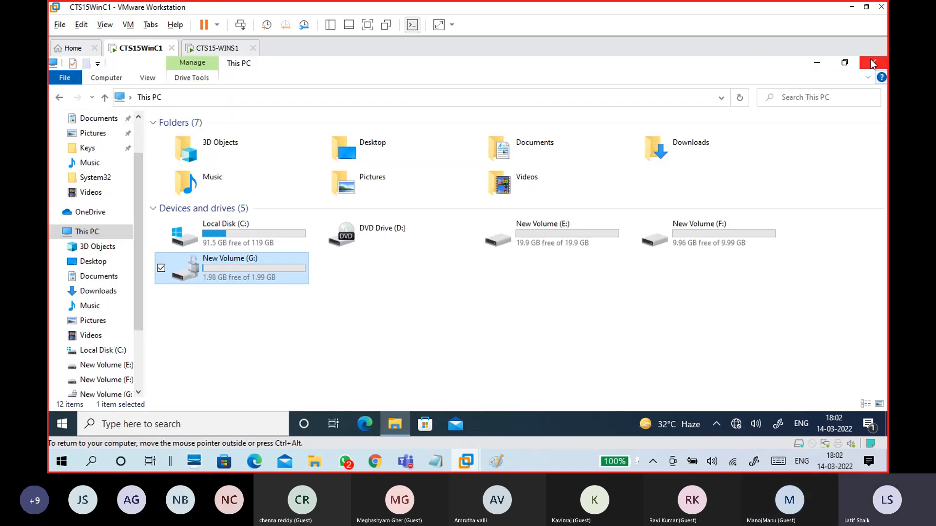
Step: Close This PC, glance at WINS1's Server Manager, and return to the WinC1 desktop
{"action": "left_click", "coordinate": [873, 63]}
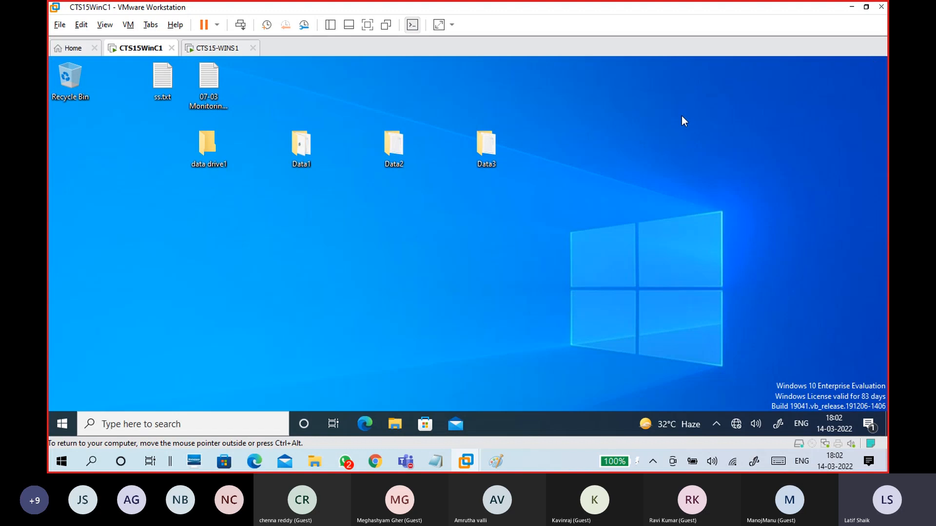
{"action": "left_click", "coordinate": [218, 47]}
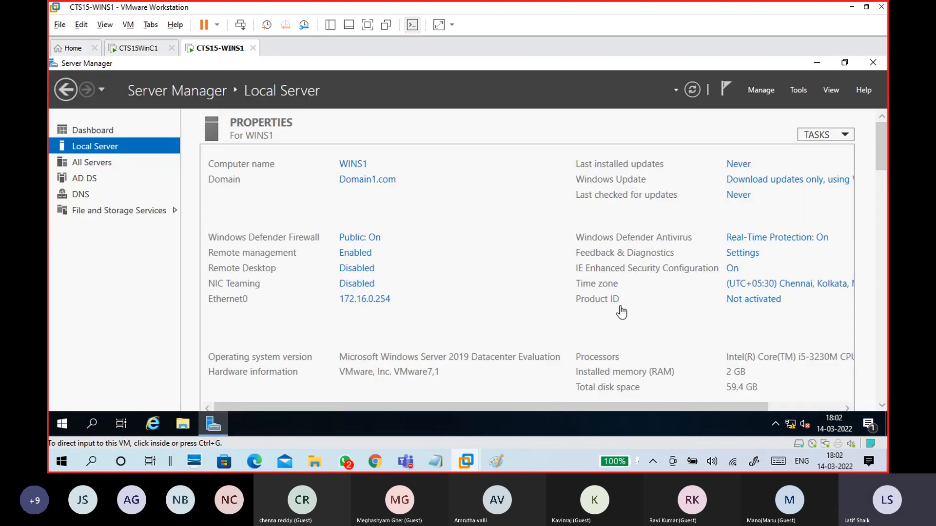
{"action": "left_click", "coordinate": [152, 50]}
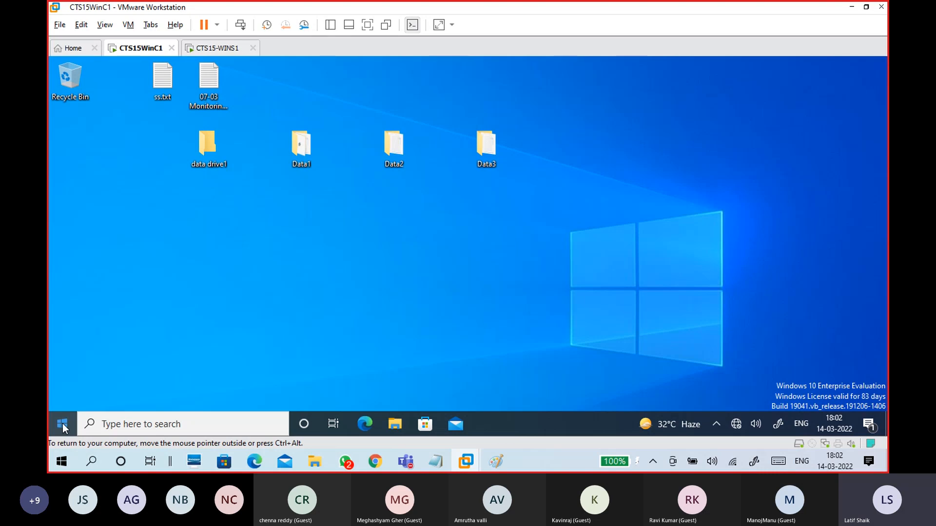
Step: Go to Settings > System > About > Rename this PC (advanced) and center System Properties
{"action": "key", "text": "super"}
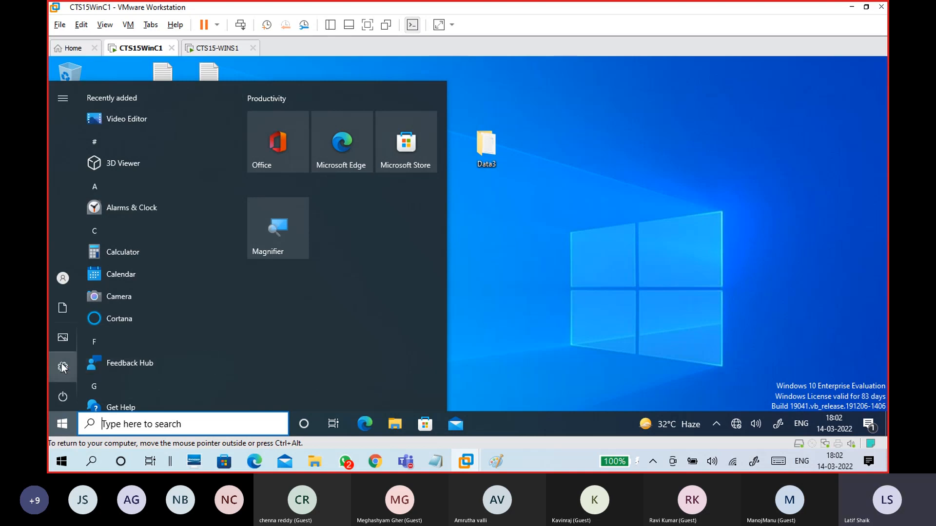
{"action": "mouse_move", "coordinate": [62, 366]}
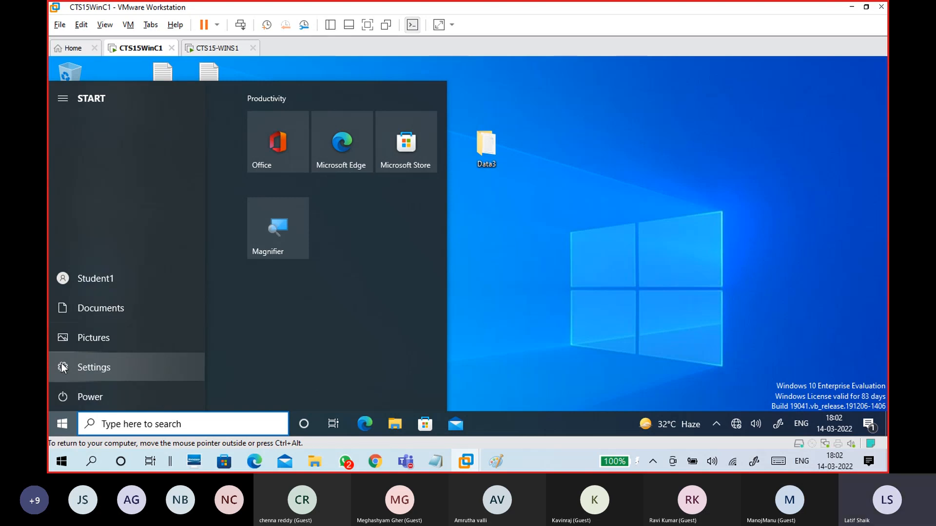
{"action": "left_click", "coordinate": [62, 366]}
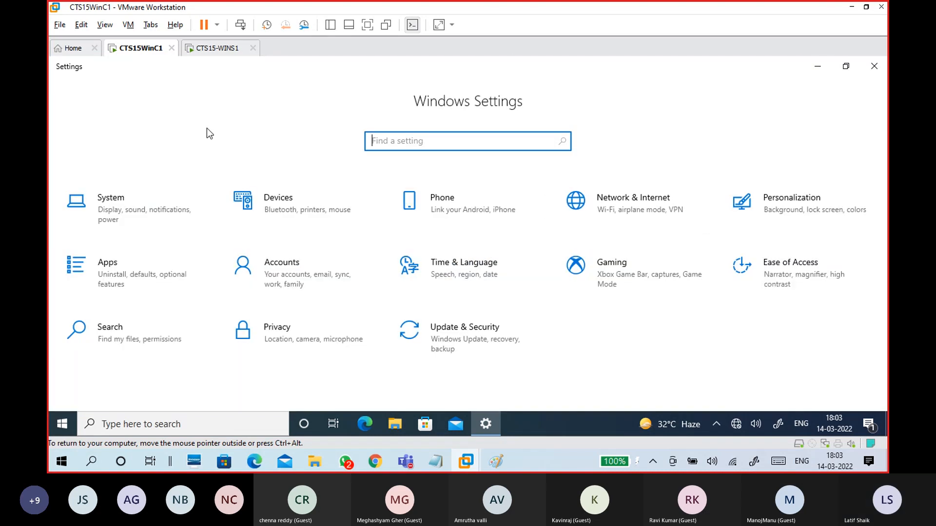
{"action": "left_click", "coordinate": [135, 188]}
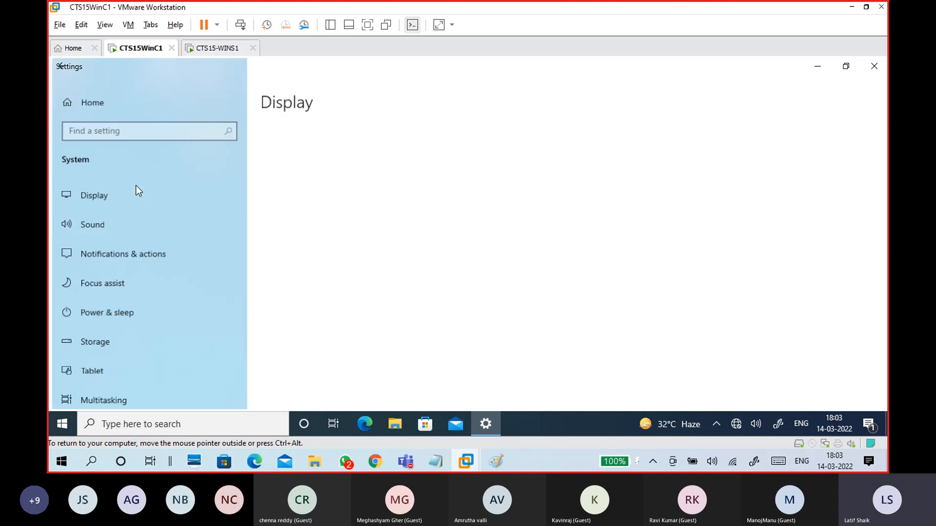
{"action": "scroll", "coordinate": [178, 283], "scroll_direction": "down", "scroll_amount": 5}
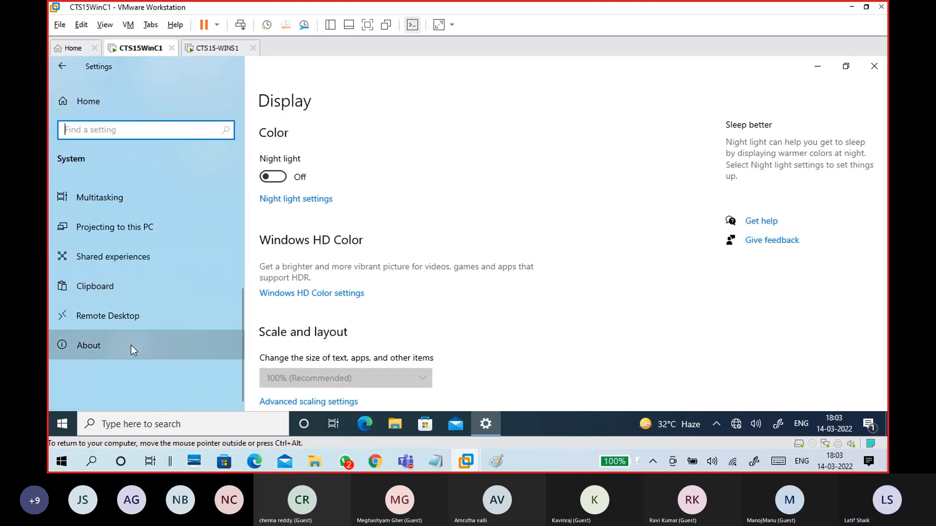
{"action": "left_click", "coordinate": [131, 345]}
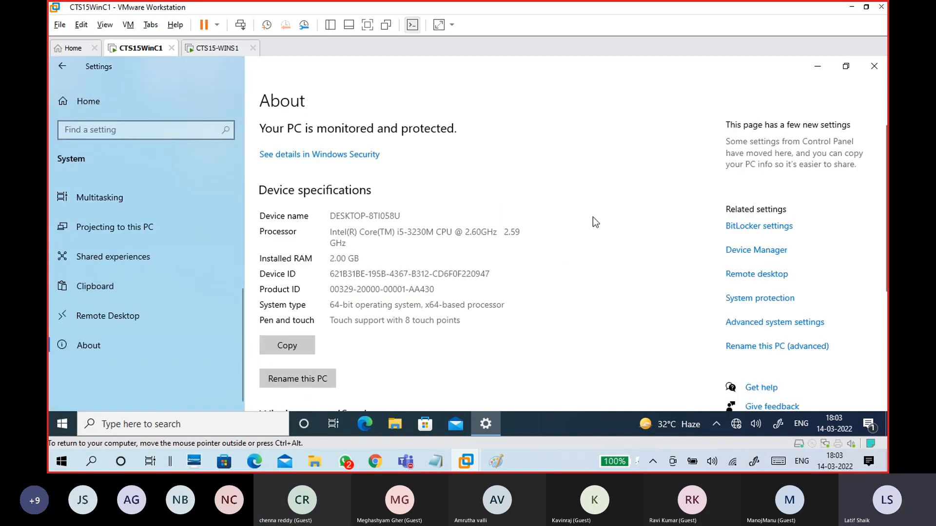
{"action": "scroll", "coordinate": [658, 248], "scroll_direction": "down", "scroll_amount": 3}
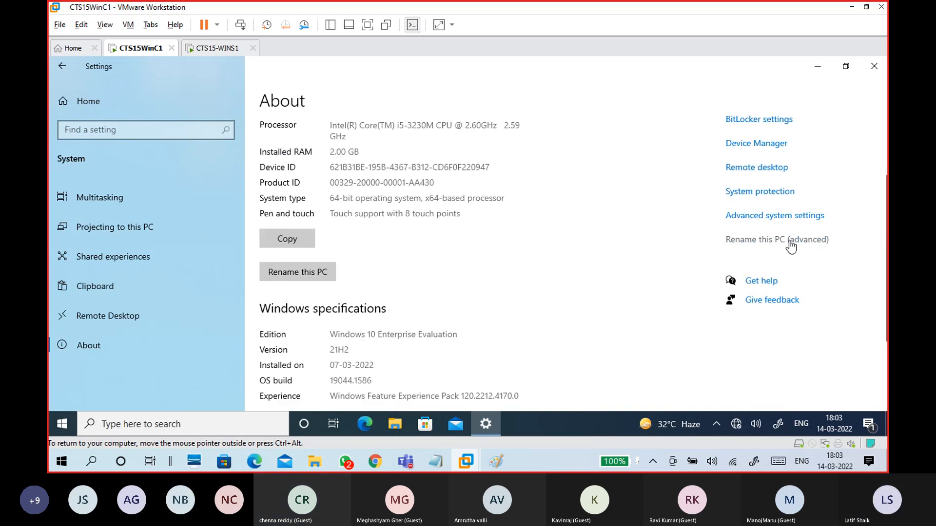
{"action": "left_click", "coordinate": [790, 240]}
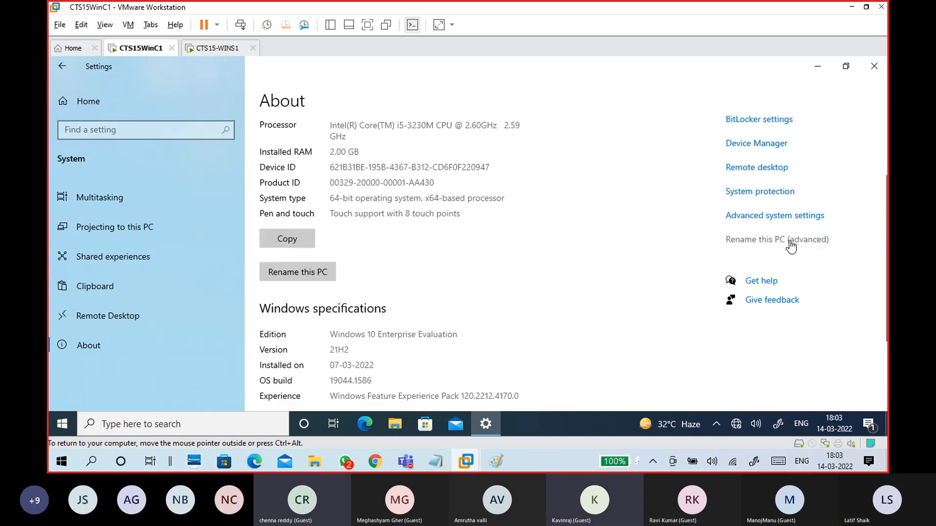
{"action": "left_click_drag", "start_coordinate": [213, 78], "coordinate": [454, 85]}
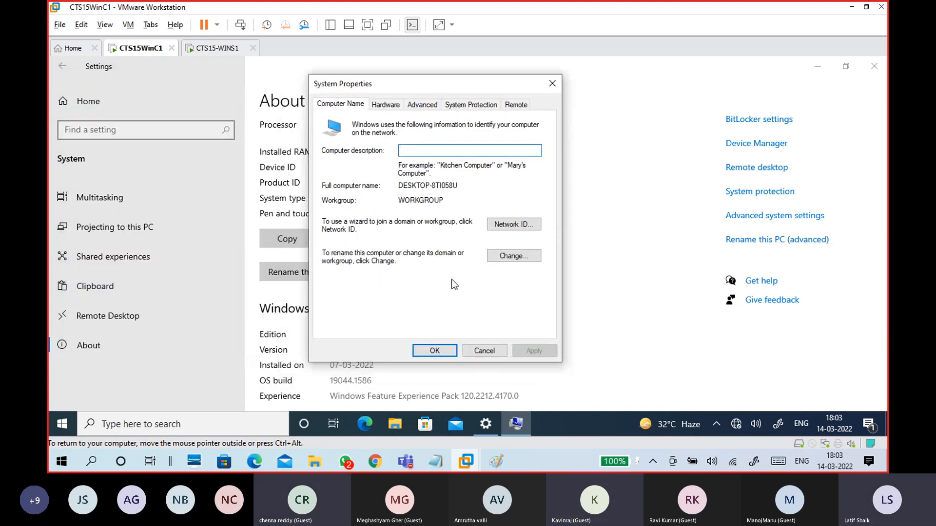
Step: Start Magnifier, move its toolbar top-right and zoom to 125% over WORKGROUP and DESKTOP-8TI058U
{"action": "left_click", "coordinate": [59, 424]}
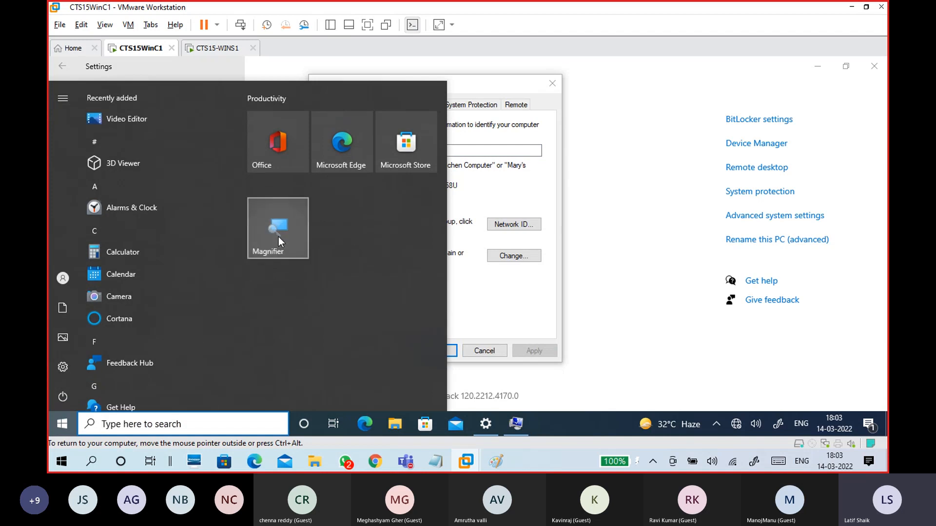
{"action": "left_click", "coordinate": [279, 237]}
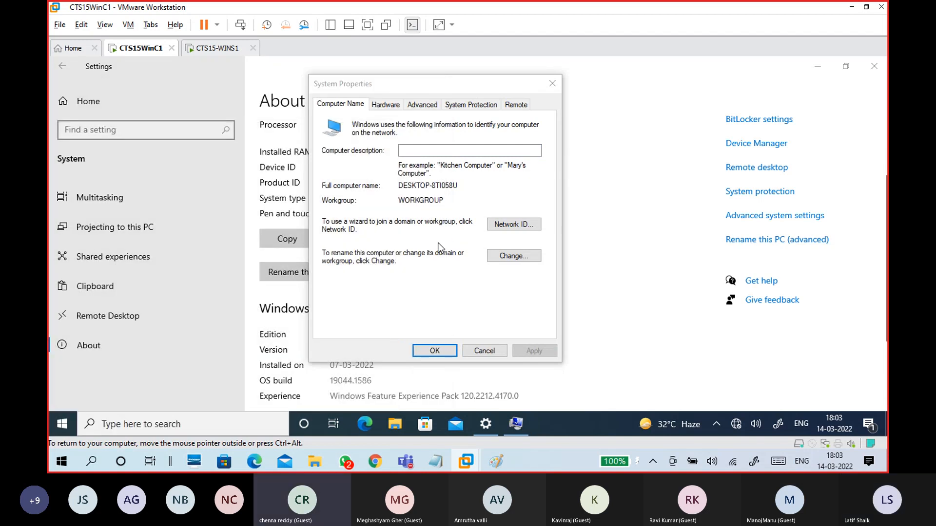
{"action": "left_click", "coordinate": [445, 197]}
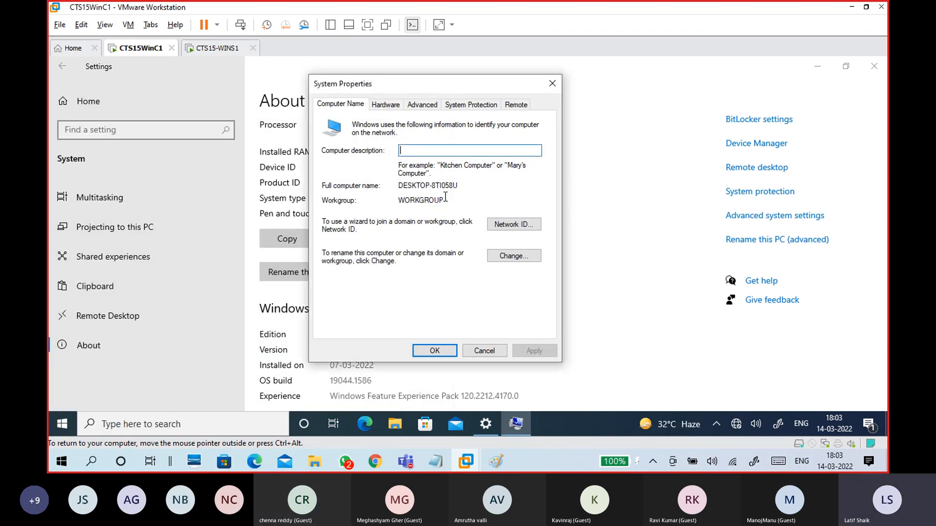
{"action": "double_click", "coordinate": [426, 200]}
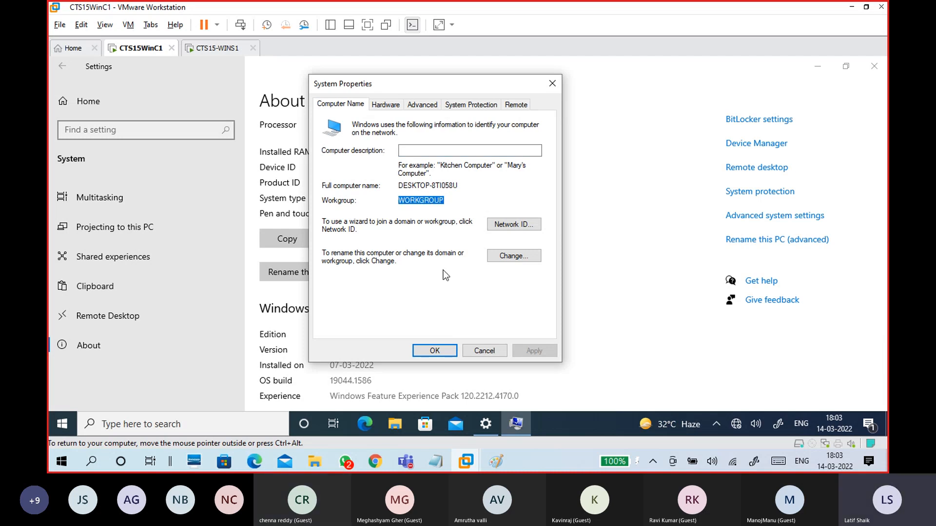
{"action": "left_click", "coordinate": [518, 425]}
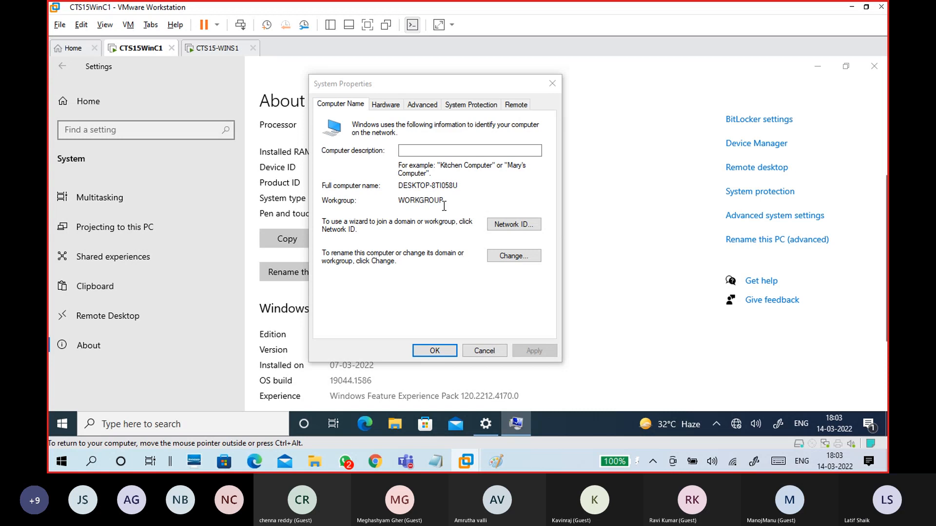
{"action": "key", "text": "super+plus"}
{"action": "left_click_drag", "start_coordinate": [458, 186], "coordinate": [413, 186]}
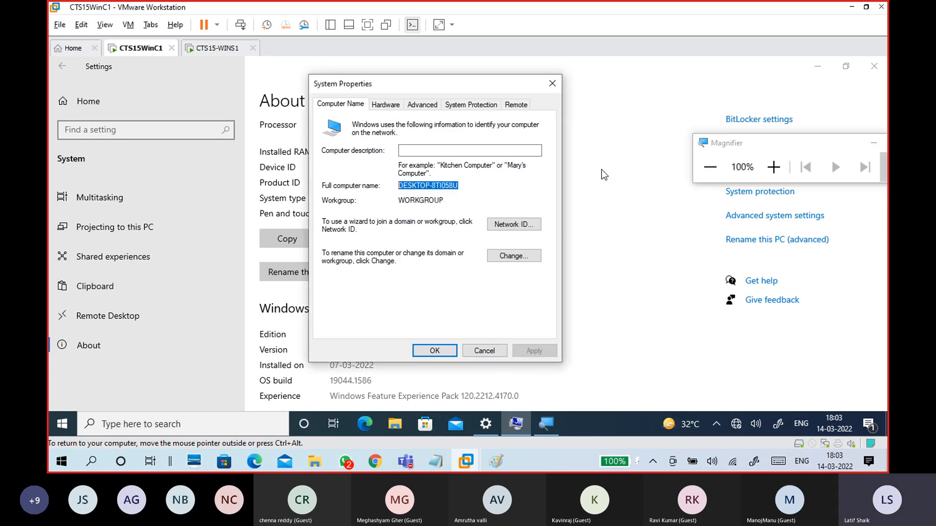
{"action": "left_click_drag", "start_coordinate": [754, 143], "coordinate": [708, 66]}
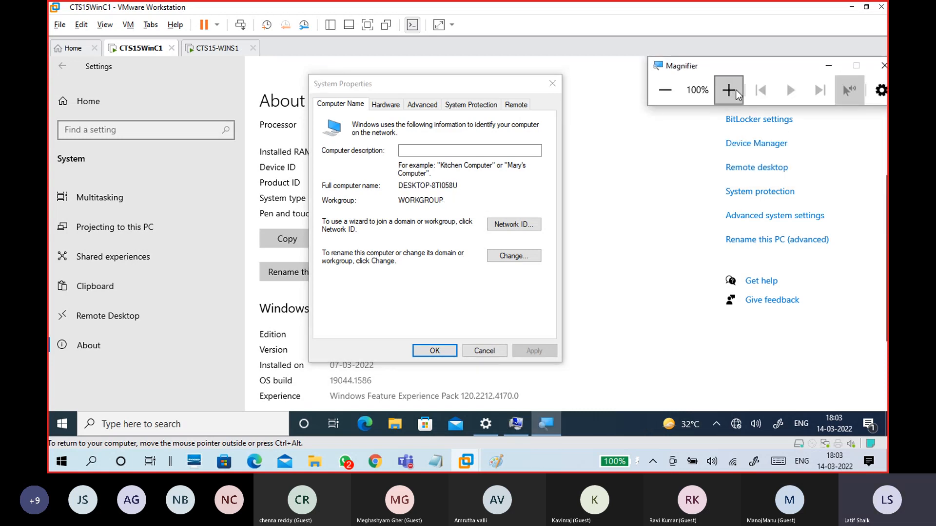
{"action": "left_click", "coordinate": [728, 91]}
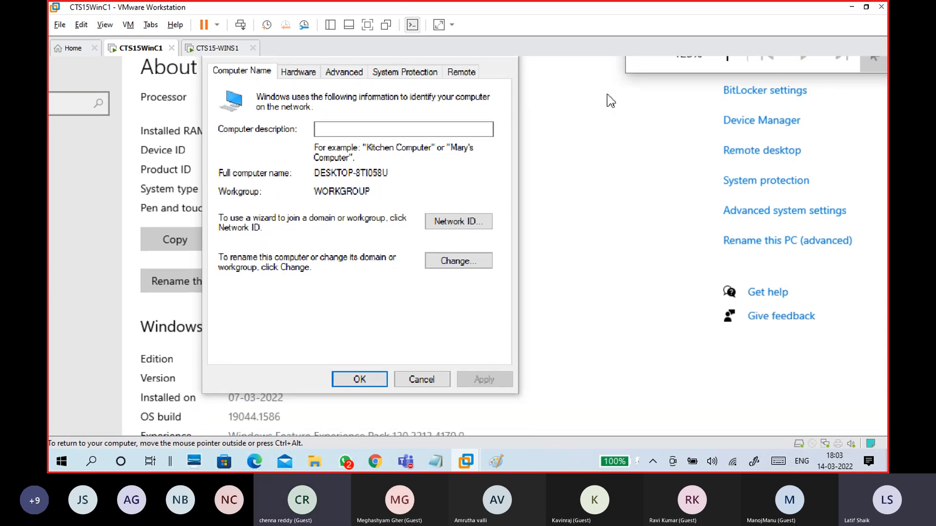
{"action": "left_click", "coordinate": [375, 274]}
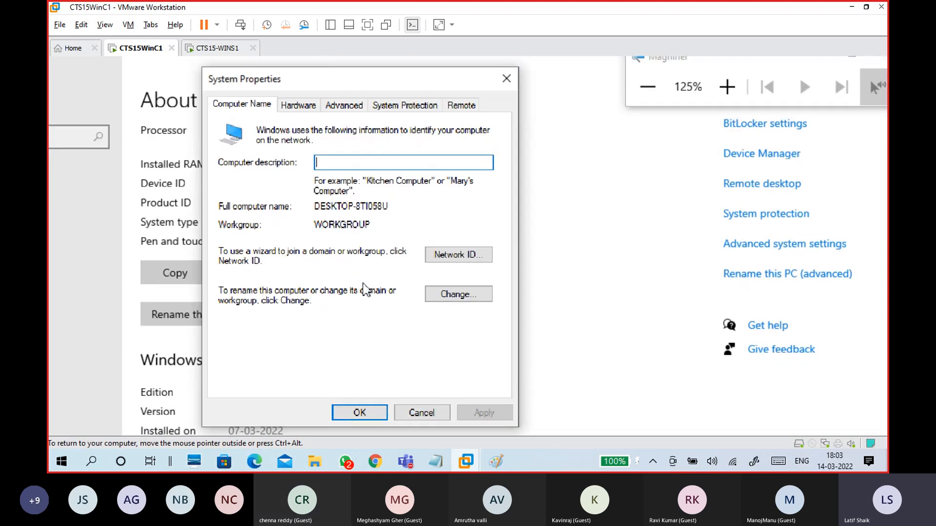
Step: Change the computer name to WINC1, set membership to domain Domain1.com, and confirm
{"action": "left_click", "coordinate": [456, 298]}
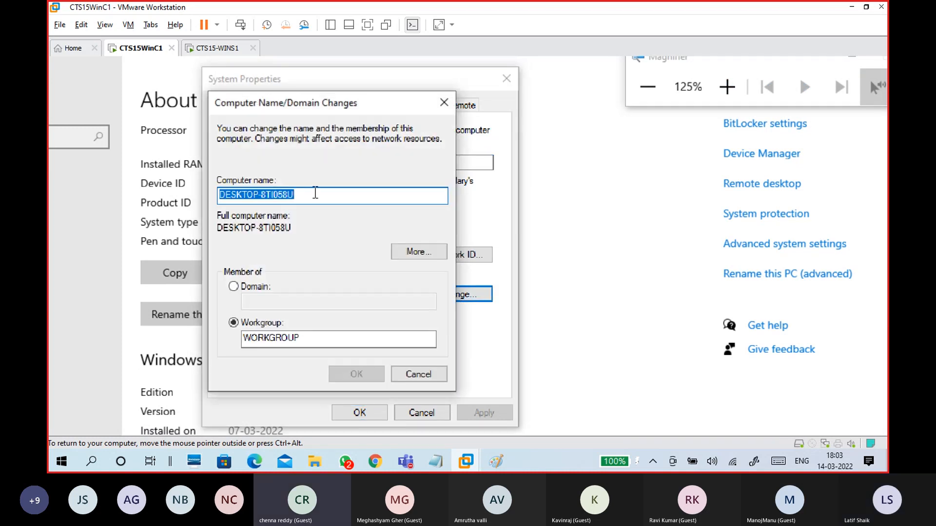
{"action": "left_click_drag", "start_coordinate": [282, 109], "coordinate": [415, 76]}
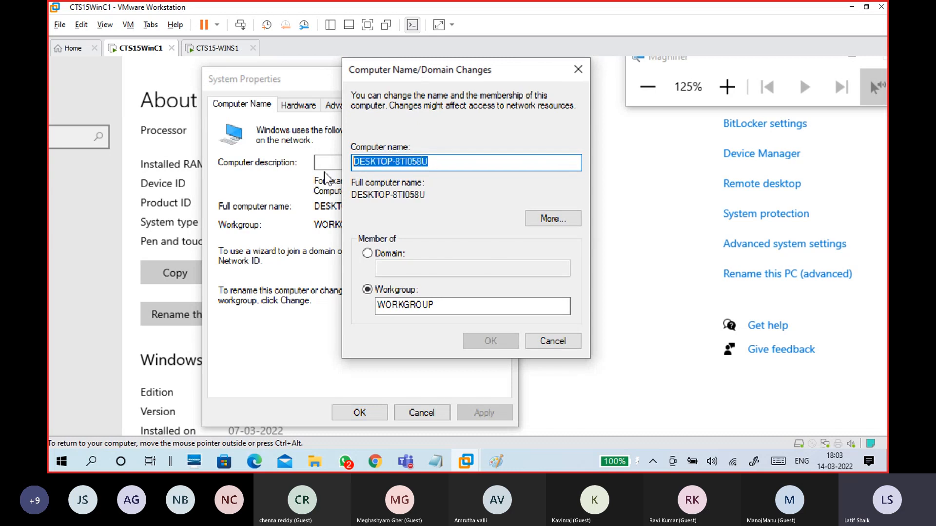
{"action": "type", "text": "w"}
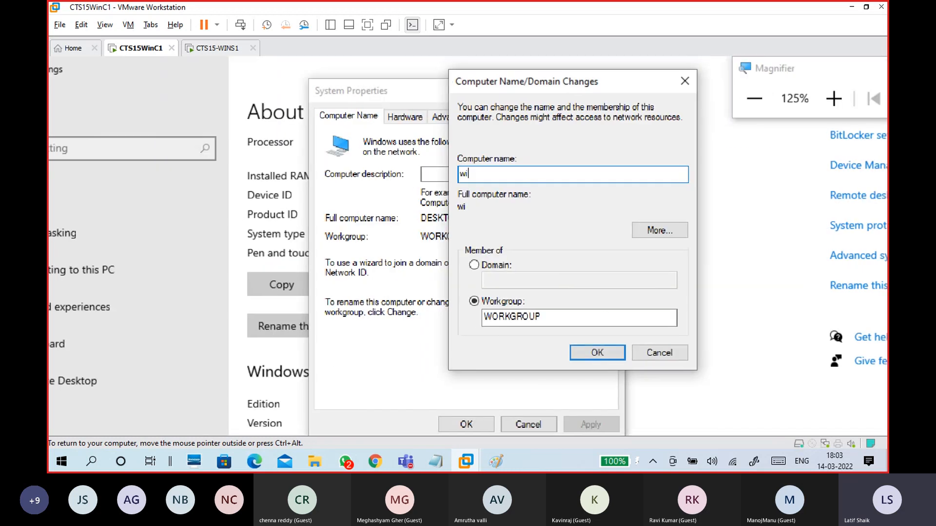
{"action": "key", "text": "BackSpace"}
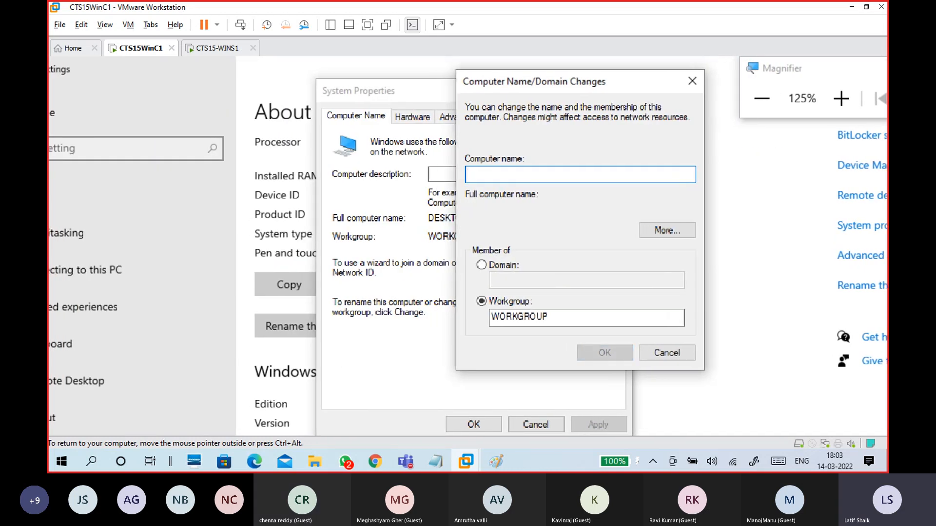
{"action": "type", "text": "WINC1"}
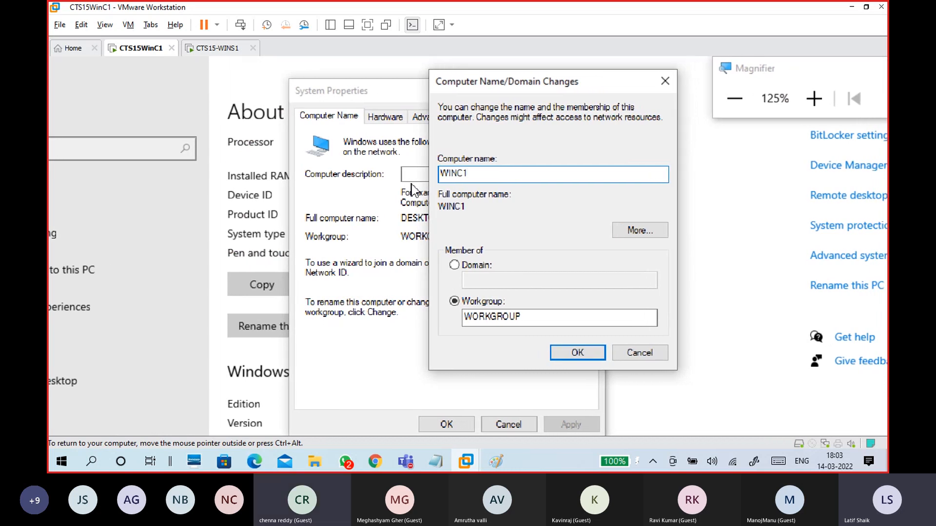
{"action": "left_click_drag", "start_coordinate": [485, 174], "coordinate": [437, 173]}
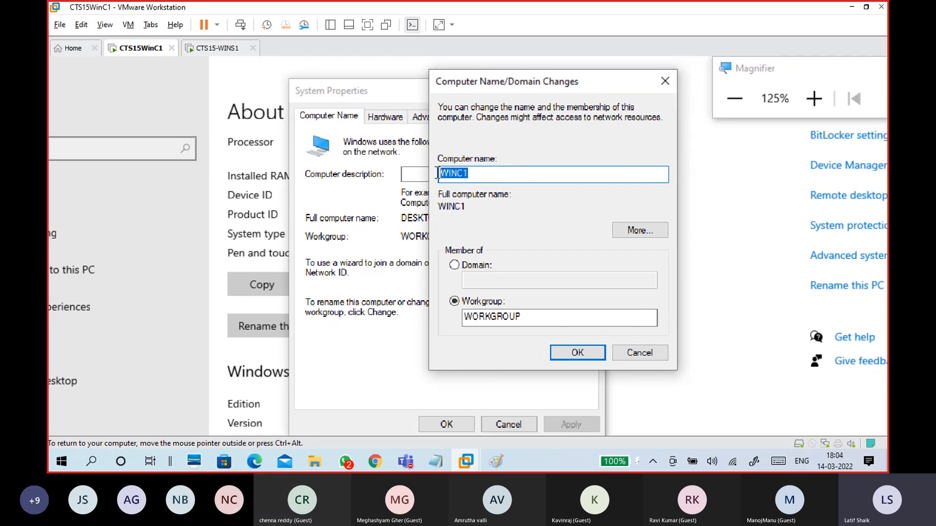
{"action": "left_click", "coordinate": [487, 264]}
{"action": "left_click", "coordinate": [490, 282]}
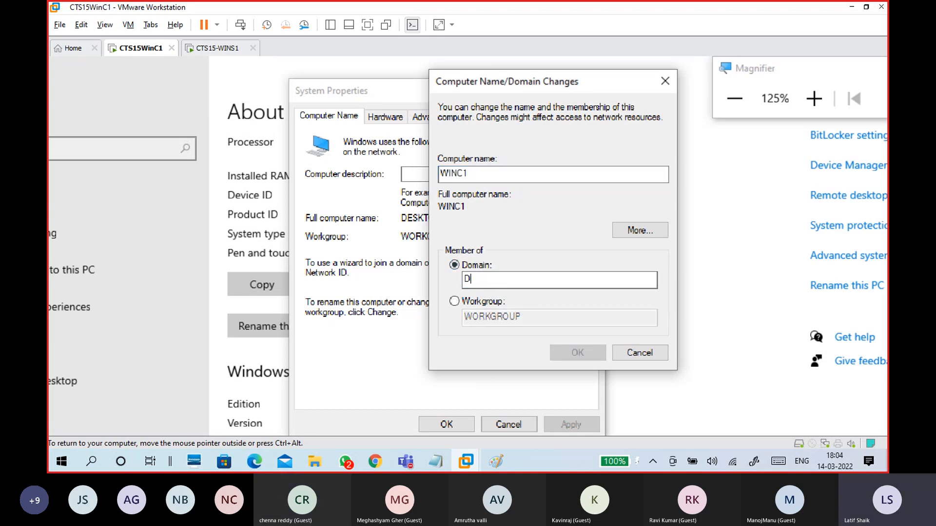
{"action": "type", "text": "Domain1"}
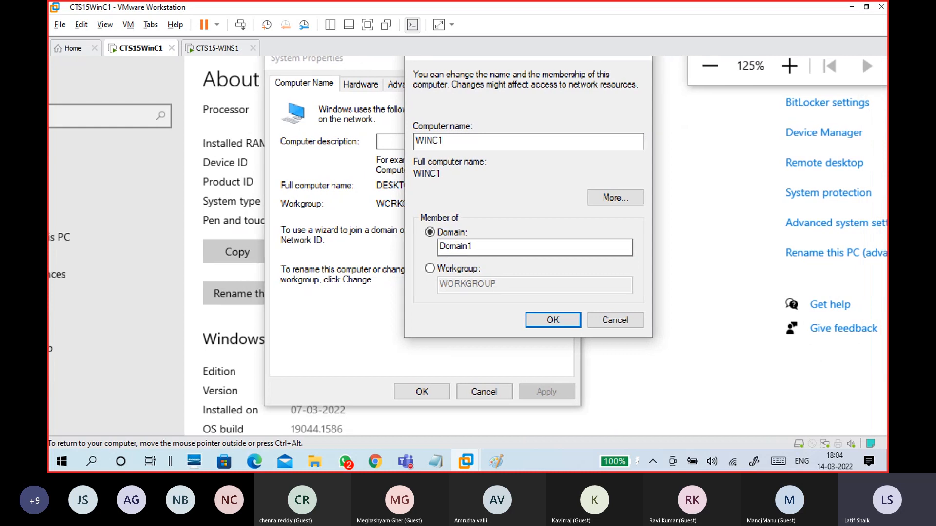
{"action": "type", "text": ".com"}
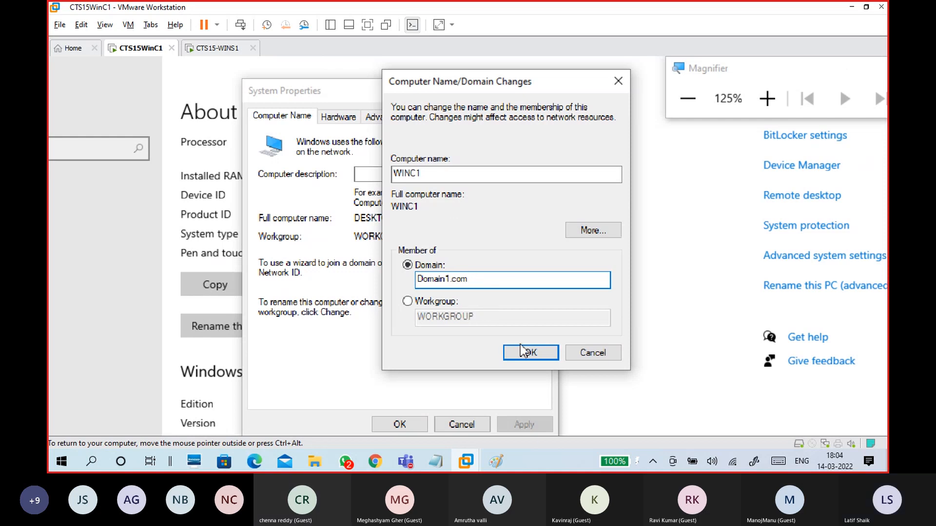
{"action": "left_click", "coordinate": [531, 354]}
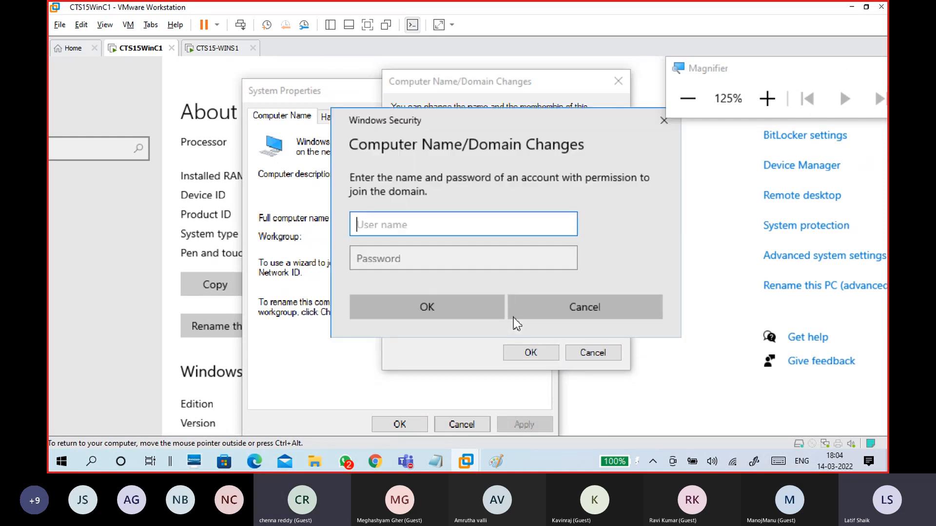
Step: Enter the administrator user name and the account password in the Windows Security prompt
{"action": "left_click_drag", "start_coordinate": [499, 130], "coordinate": [590, 411]}
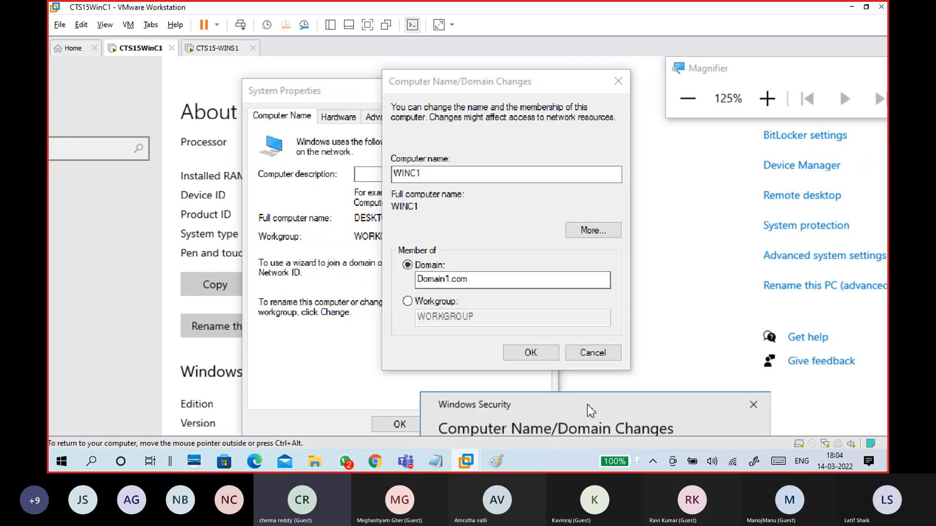
{"action": "left_click_drag", "start_coordinate": [590, 411], "coordinate": [505, 109]}
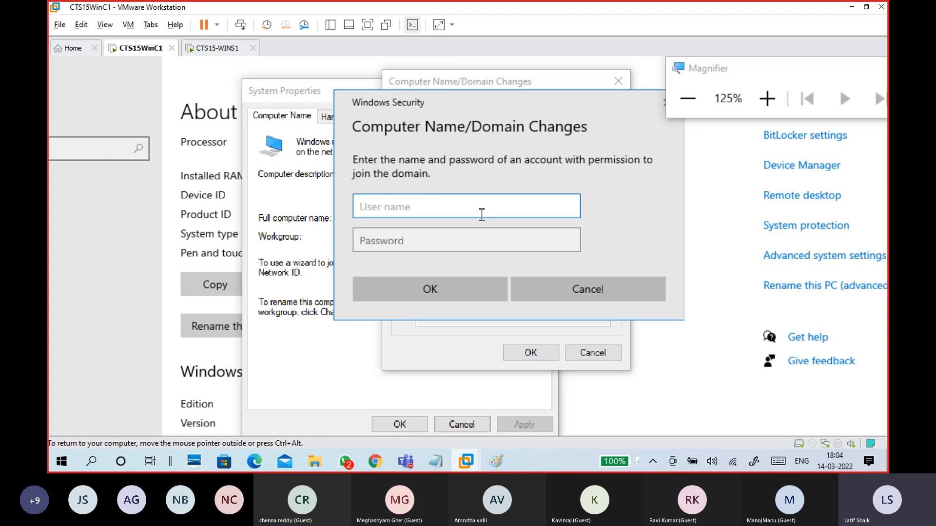
{"action": "type", "text": "ad"}
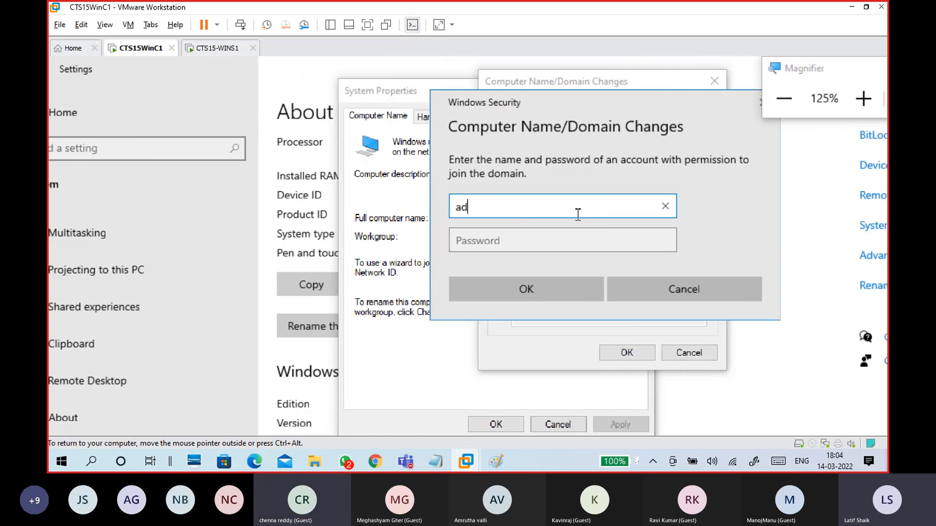
{"action": "type", "text": "ministrator"}
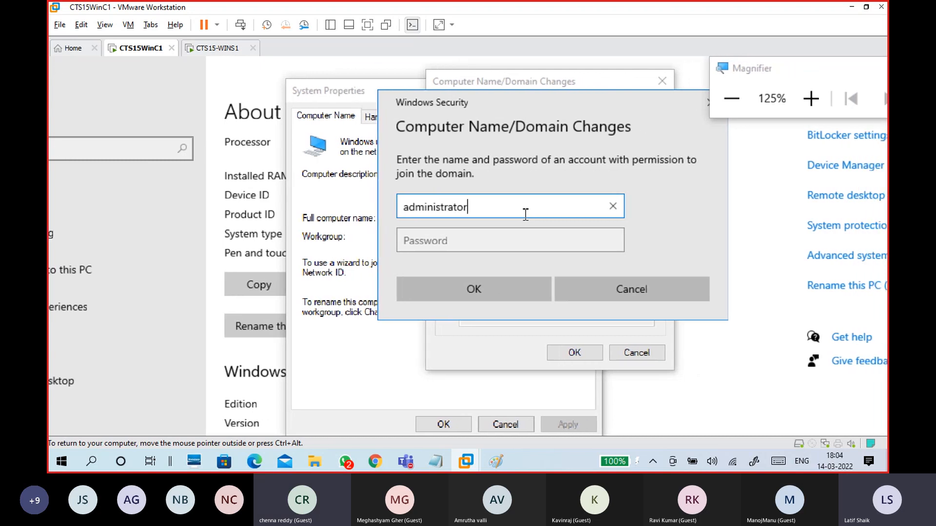
{"action": "key", "text": "Tab"}
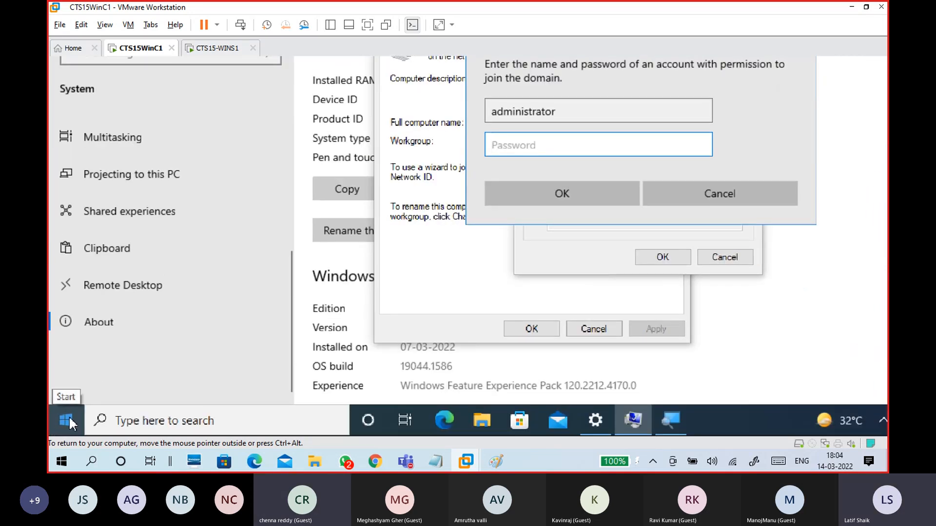
{"action": "left_click", "coordinate": [68, 416]}
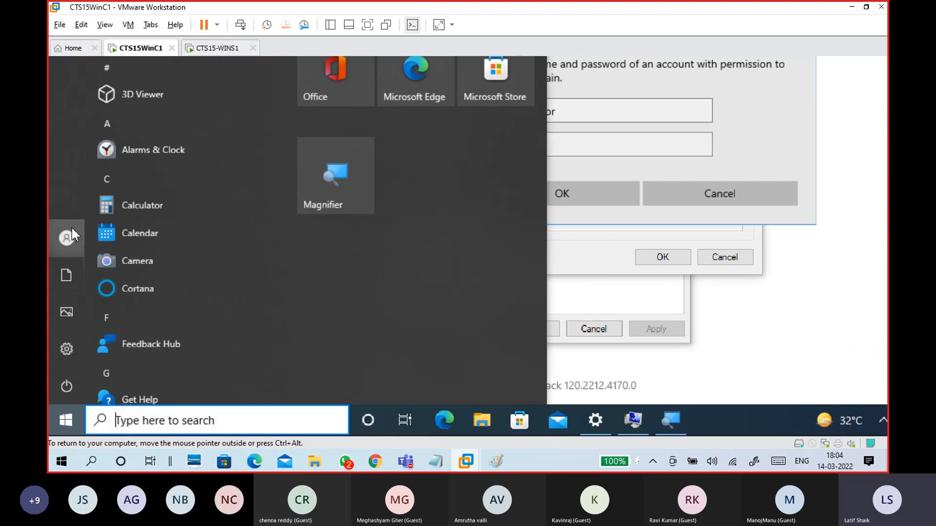
{"action": "left_click", "coordinate": [681, 121]}
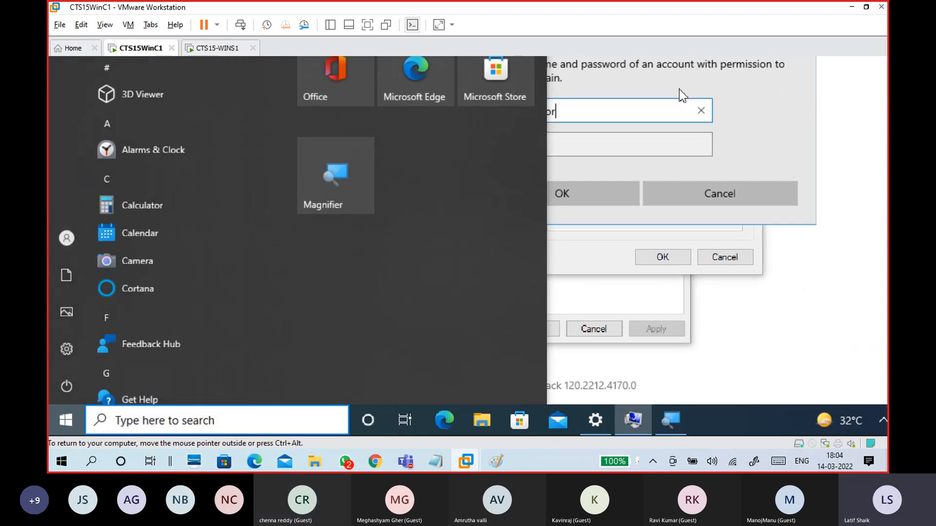
{"action": "left_click", "coordinate": [562, 244]}
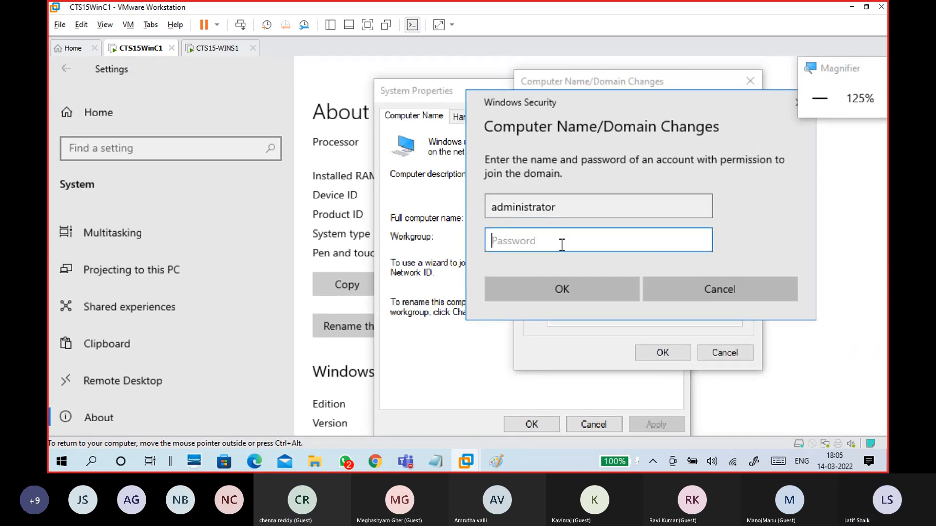
{"action": "type", "text": "Password@1"}
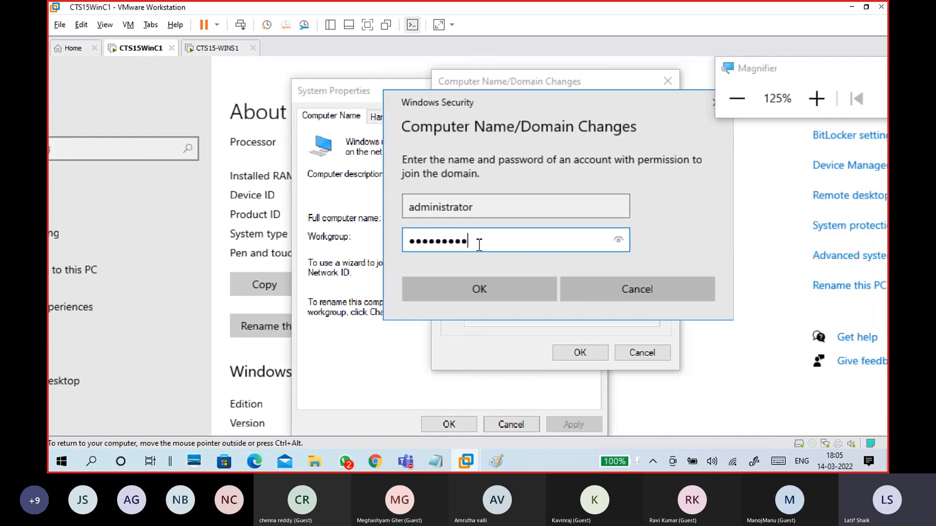
Step: Verify the password, capitalise the user name to Administrator, and submit the credentials
{"action": "left_click", "coordinate": [619, 239]}
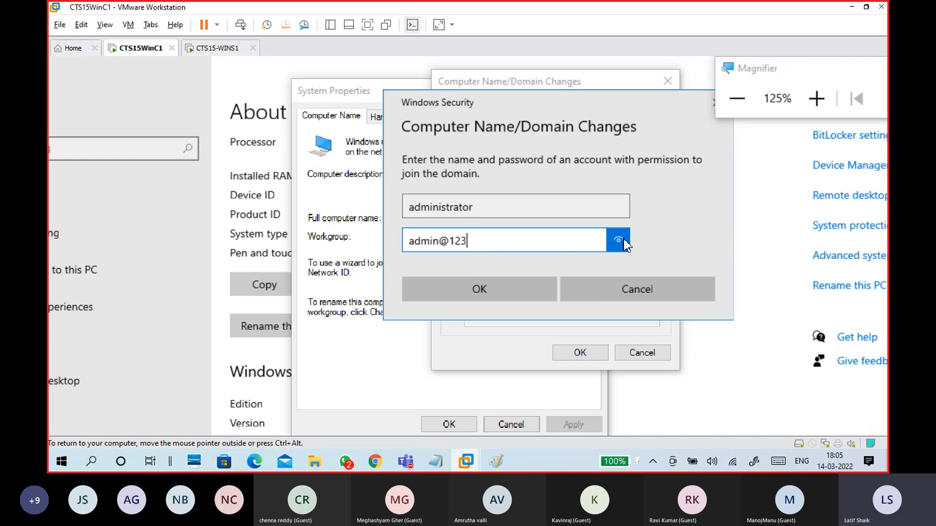
{"action": "left_click", "coordinate": [486, 205]}
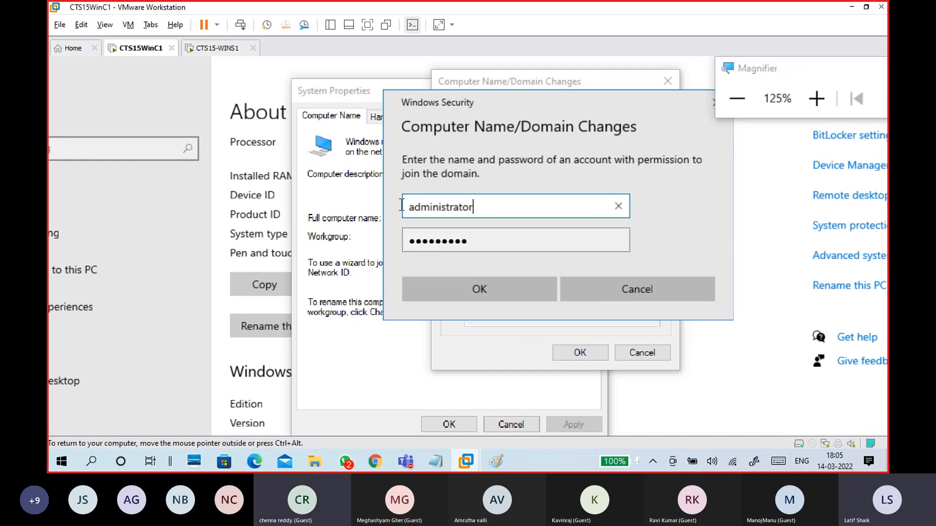
{"action": "left_click_drag", "start_coordinate": [402, 205], "coordinate": [366, 214]}
{"action": "left_click_drag", "start_coordinate": [498, 210], "coordinate": [379, 209]}
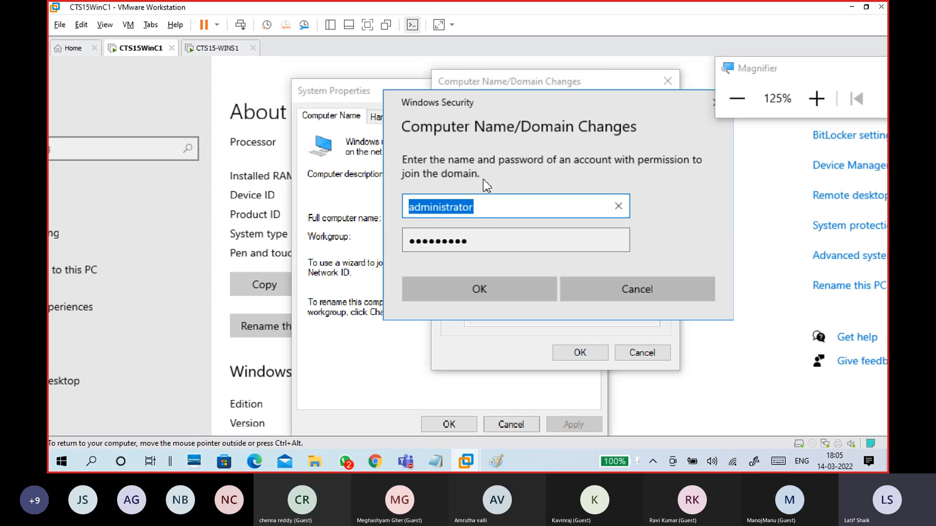
{"action": "left_click", "coordinate": [497, 207]}
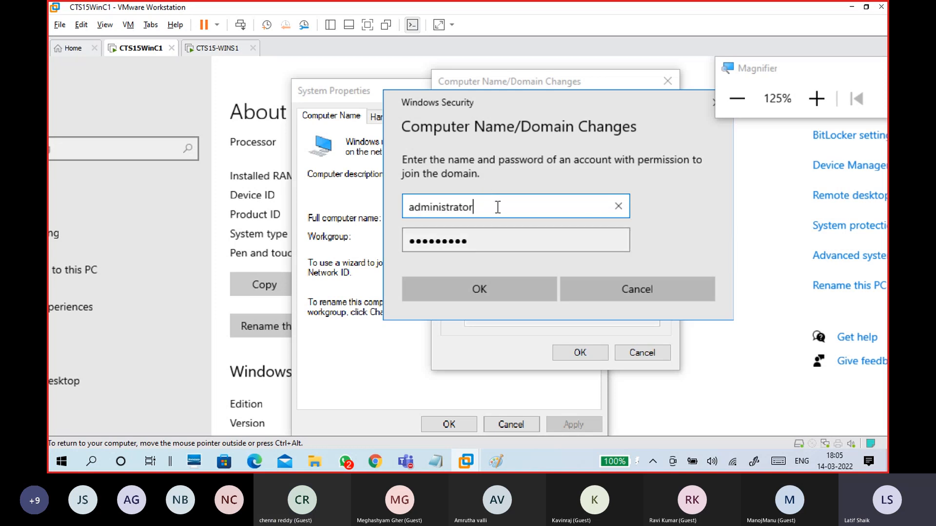
{"action": "left_click", "coordinate": [415, 207]}
{"action": "key", "text": "BackSpace"}
{"action": "type", "text": "A"}
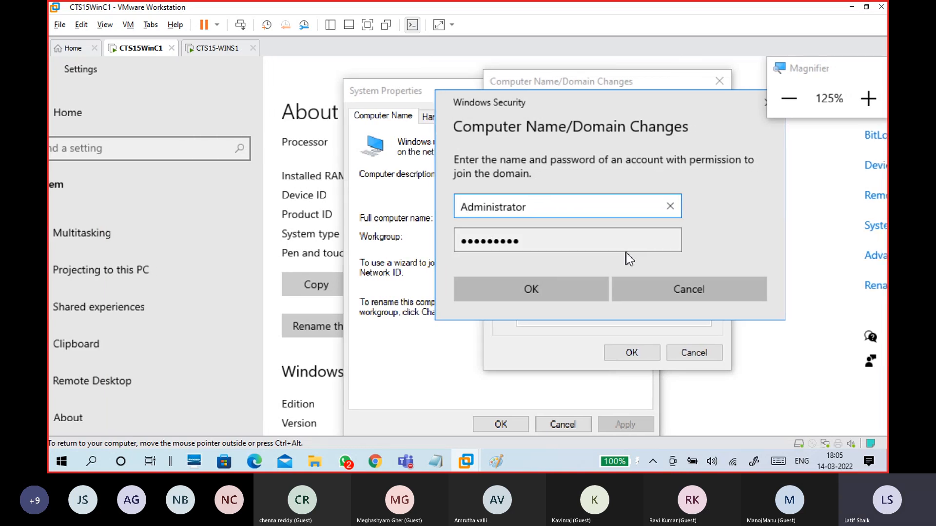
{"action": "left_click", "coordinate": [554, 291]}
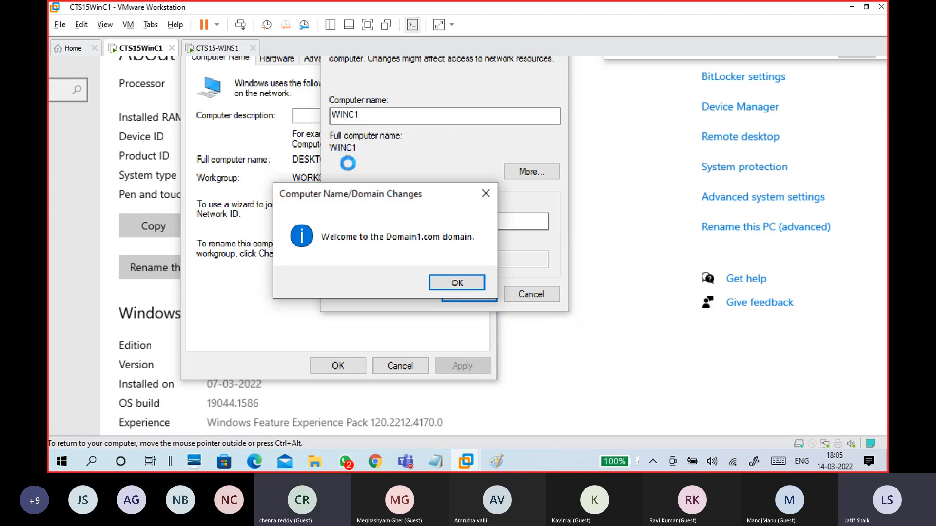
Step: Dismiss the 'Welcome to the Domain1.com domain' message
{"action": "left_click_drag", "start_coordinate": [361, 196], "coordinate": [522, 129]}
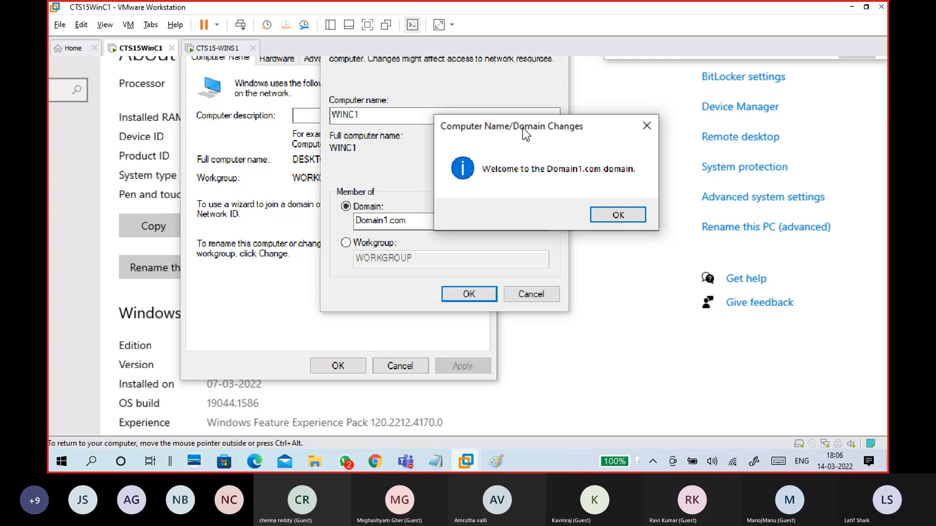
{"action": "left_click_drag", "start_coordinate": [522, 127], "coordinate": [505, 154]}
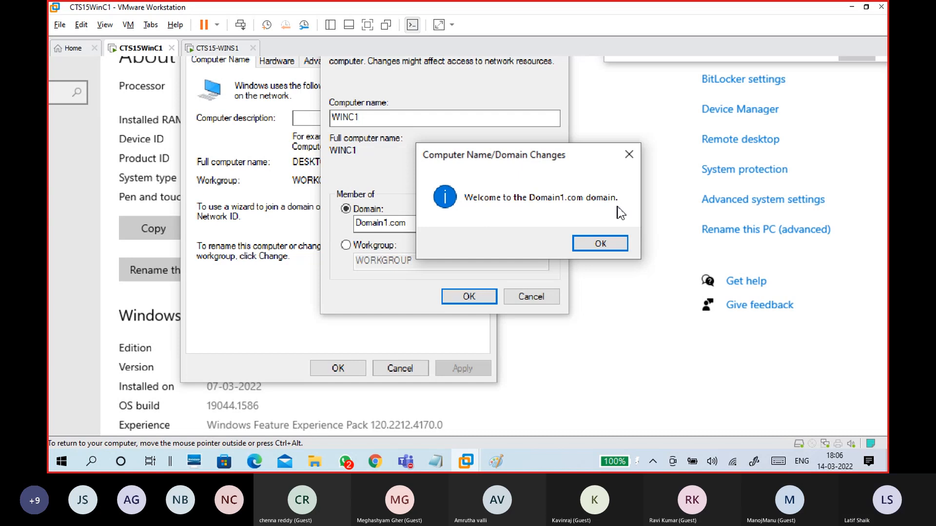
{"action": "left_click", "coordinate": [606, 244]}
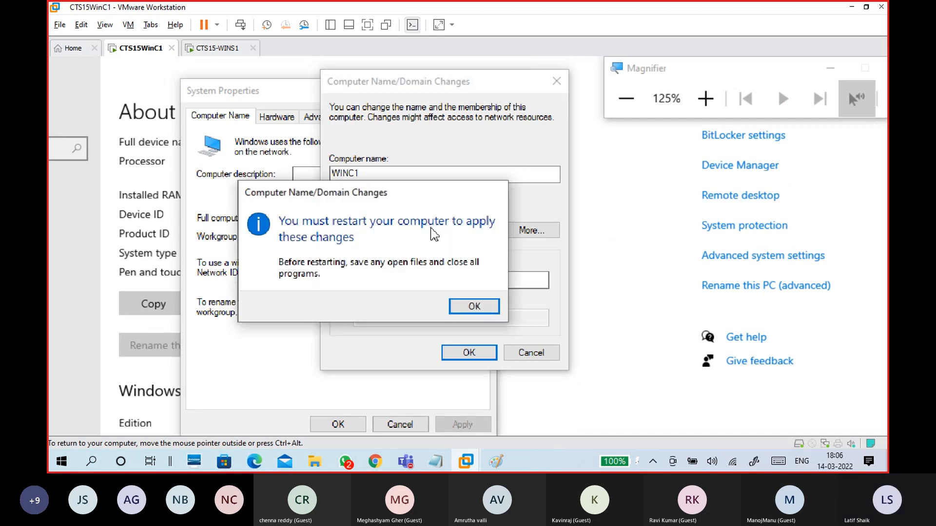
Step: Dismiss the restart notice, close System Properties, force WinC1 to restart now, then switch to CTS15-WINS1
{"action": "left_click", "coordinate": [474, 306]}
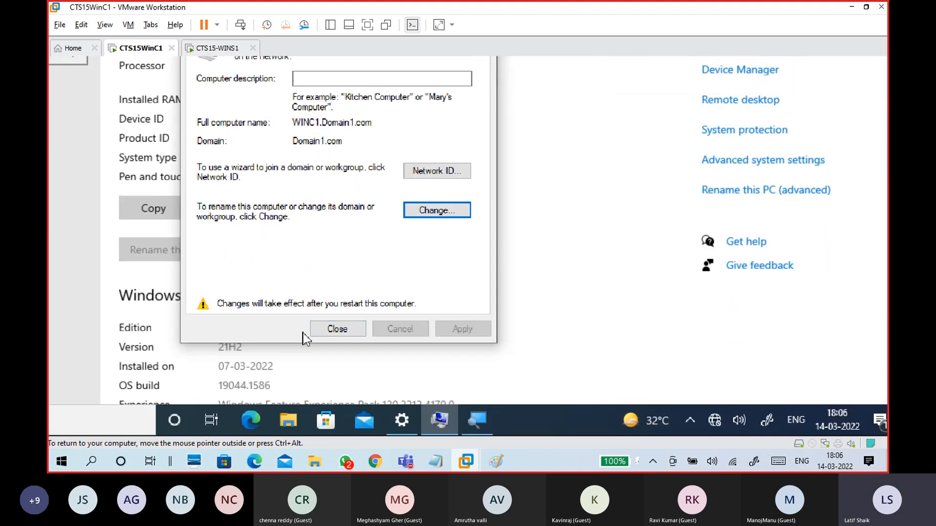
{"action": "left_click", "coordinate": [318, 329]}
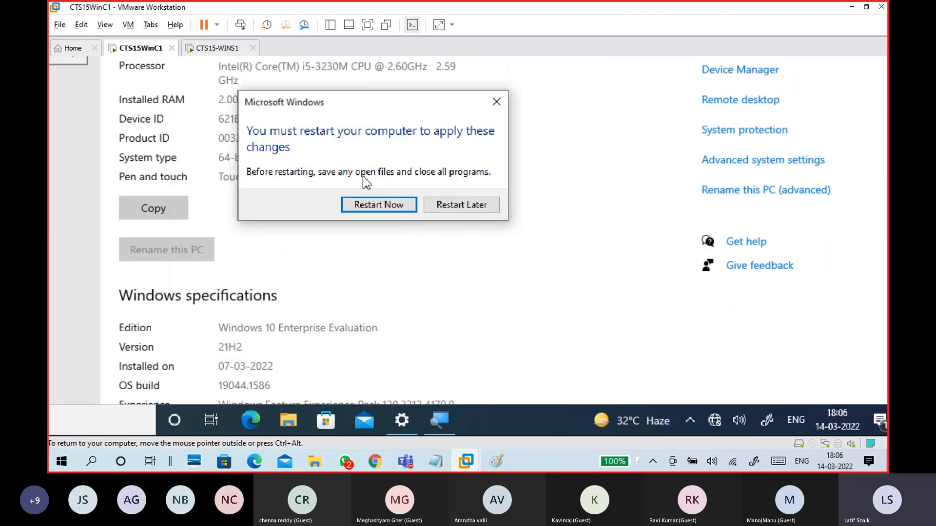
{"action": "left_click", "coordinate": [382, 205]}
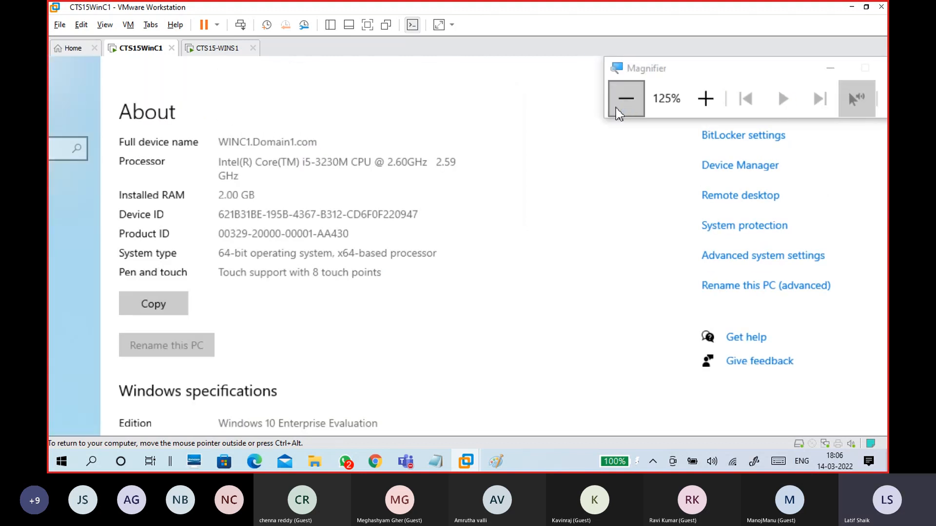
{"action": "left_click", "coordinate": [619, 110]}
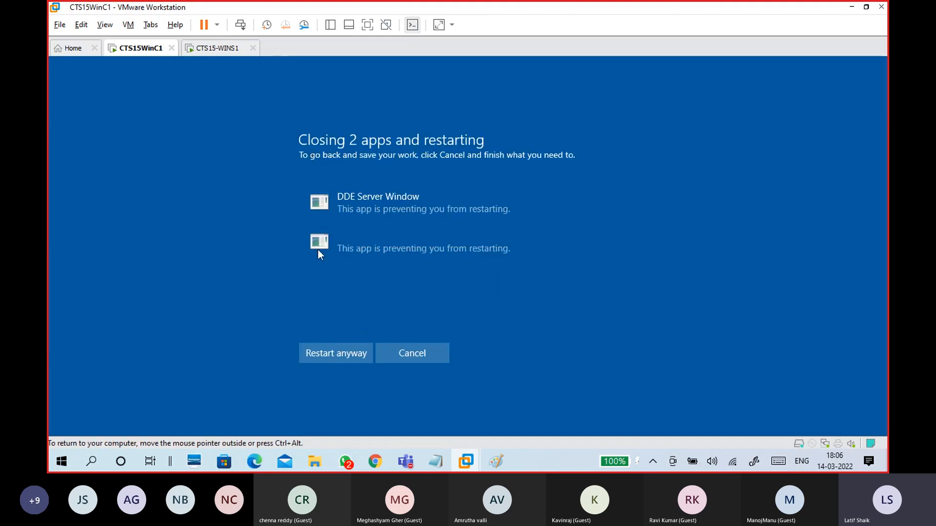
{"action": "left_click", "coordinate": [320, 354]}
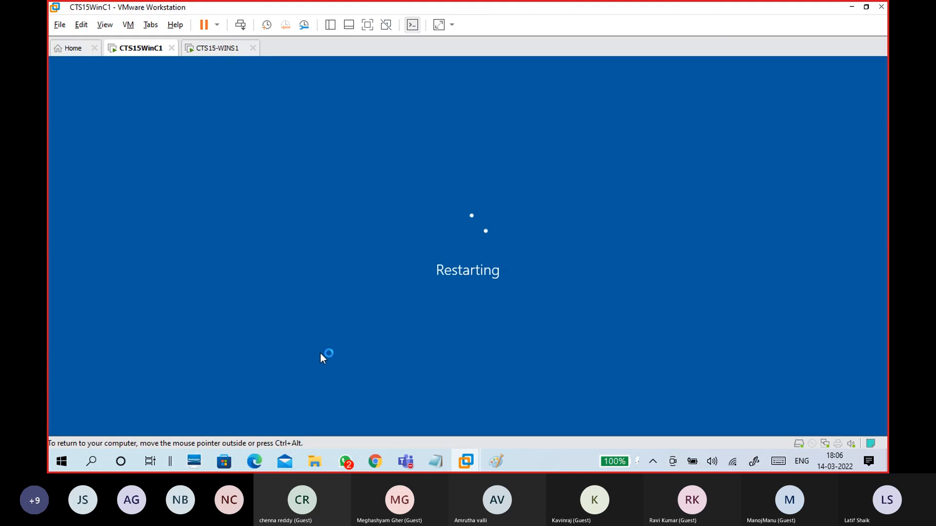
{"action": "left_click", "coordinate": [224, 51]}
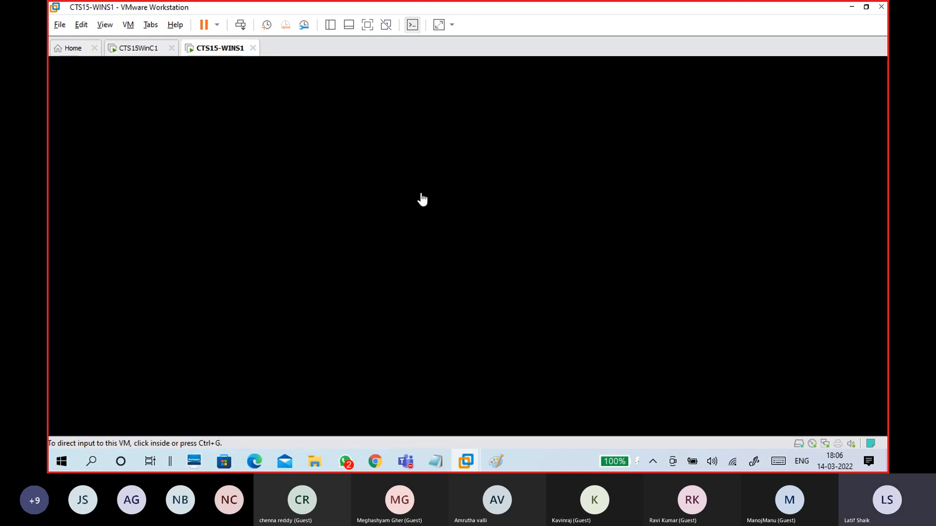
Step: Sign in to WINS1 with the administrator password and bring the 14-03 WINDOWS.txt notes forward
{"action": "left_click", "coordinate": [483, 202]}
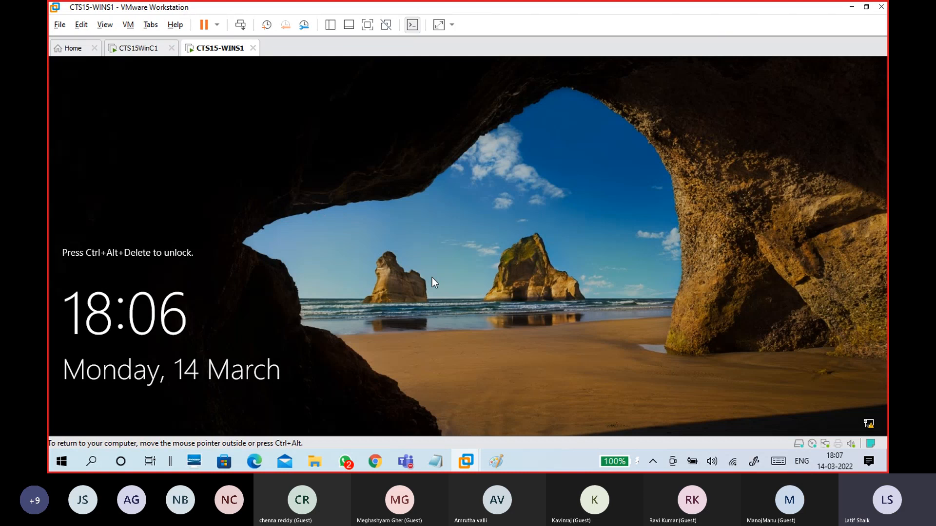
{"action": "key", "text": "ctrl+alt+Insert"}
{"action": "type", "text": "•••••••••"}
{"action": "key", "text": "Return"}
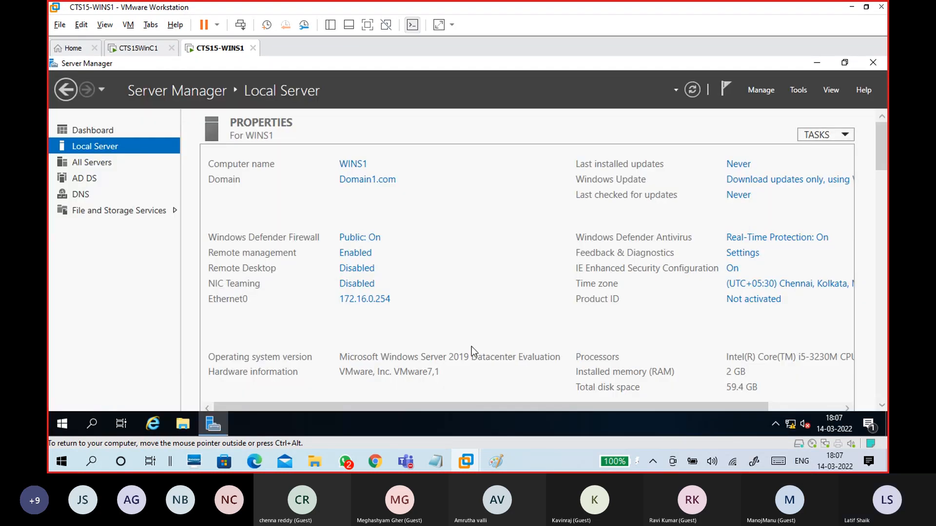
{"action": "mouse_move", "coordinate": [435, 461]}
{"action": "left_click", "coordinate": [481, 417]}
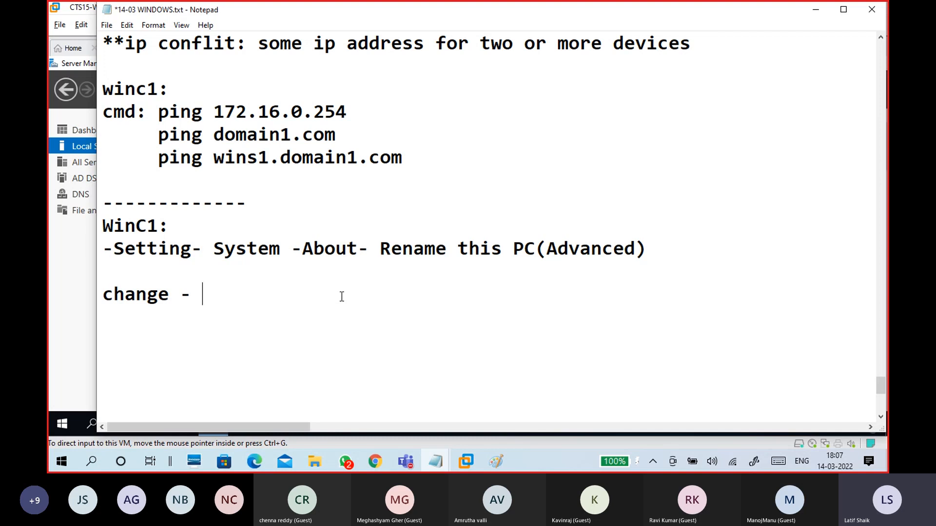
Step: Type 'Computername : Winc1' and 'Member of Domain: Domain1.com', then start an indented line below
{"action": "type", "text": "Compu"}
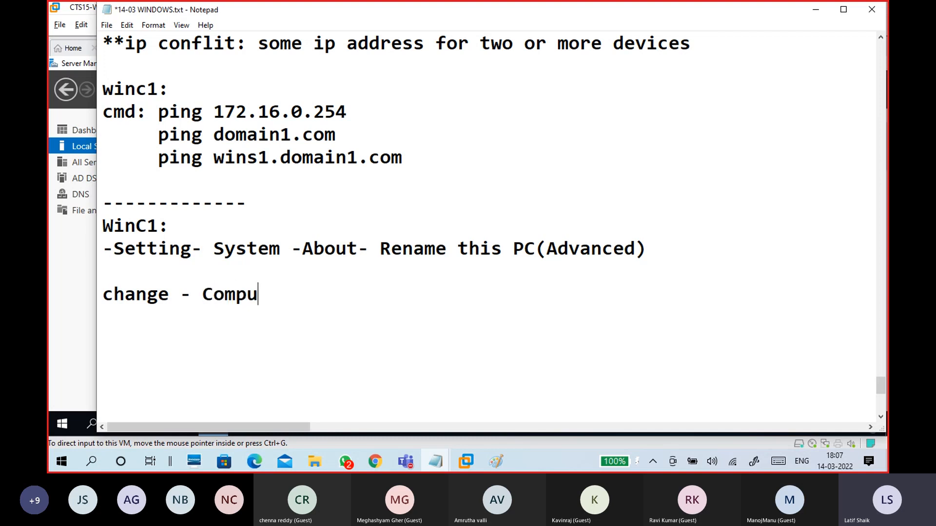
{"action": "type", "text": "tername"}
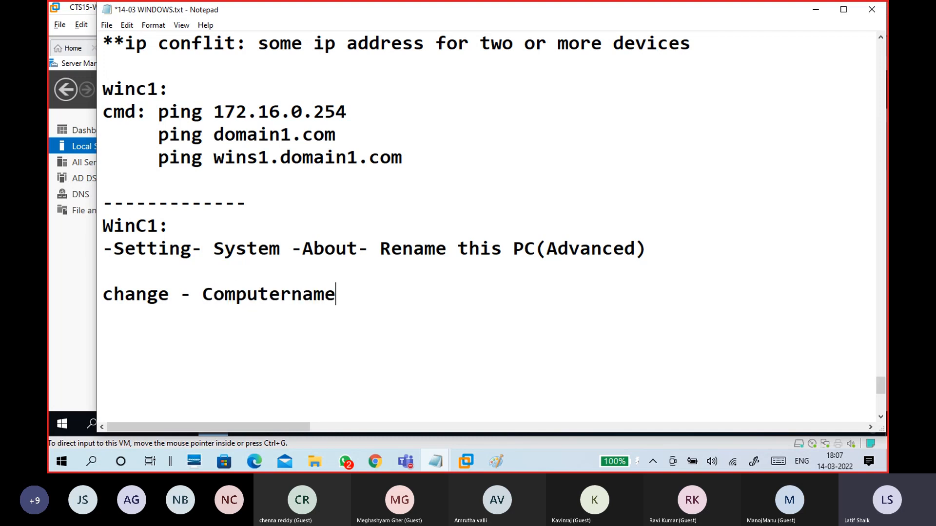
{"action": "type", "text": " : "}
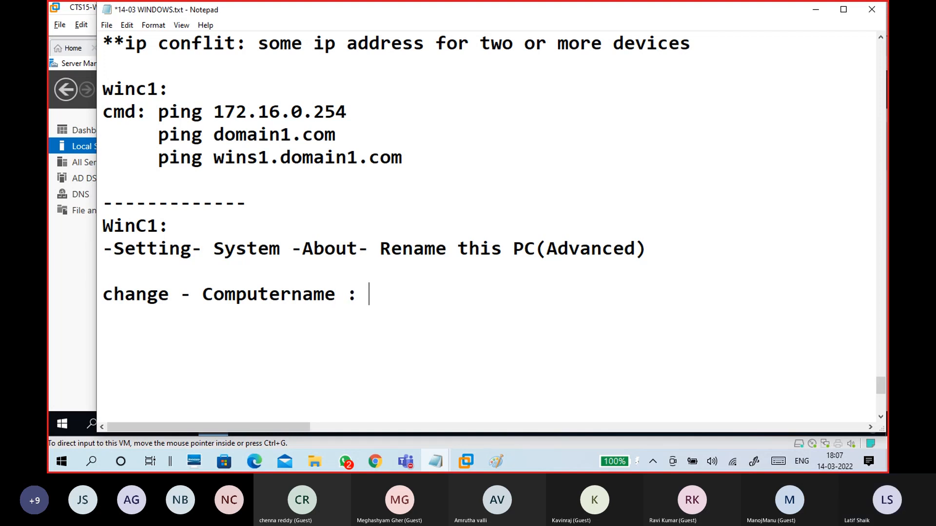
{"action": "type", "text": "Winc1         "}
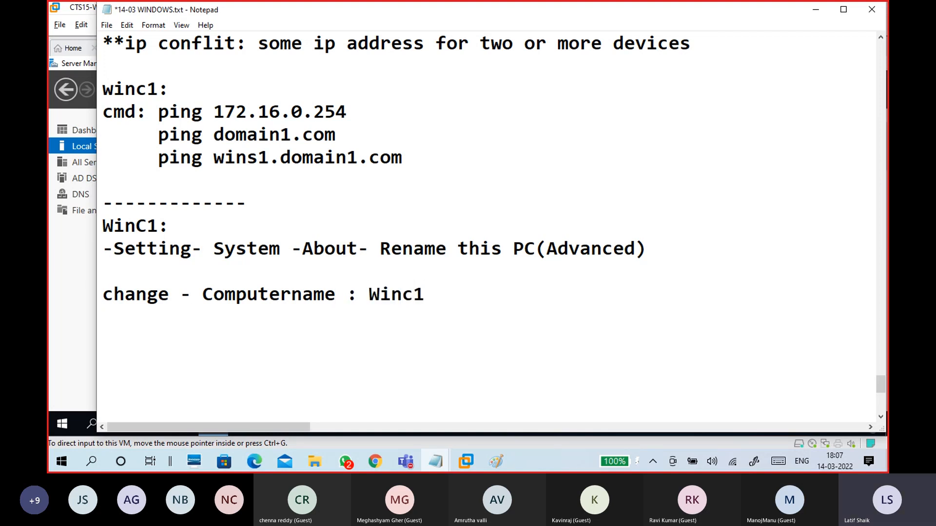
{"action": "type", "text": "Member of "}
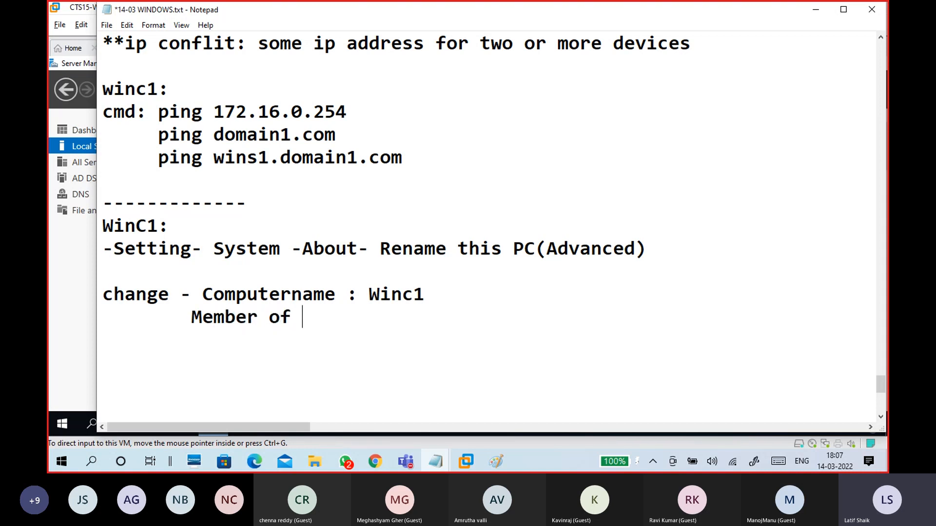
{"action": "type", "text": "Domain: Domain1.com"}
{"action": "key", "text": "Return"}
{"action": "key", "text": "Tab"}
{"action": "key", "text": "Tab"}
{"action": "key", "text": "BackSpace"}
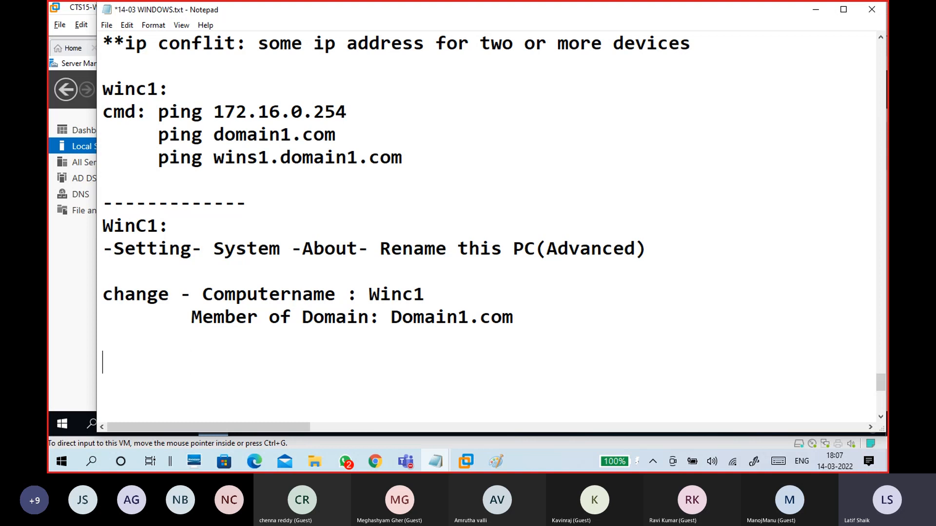
Step: Note 'ok', then Username and password lines filled with the Administrator account and its password
{"action": "type", "text": "ok"}
{"action": "key", "text": "Return"}
{"action": "key", "text": "Return"}
{"action": "scroll", "coordinate": [349, 288], "scroll_direction": "down", "scroll_amount": 3}
{"action": "type", "text": "Username"}
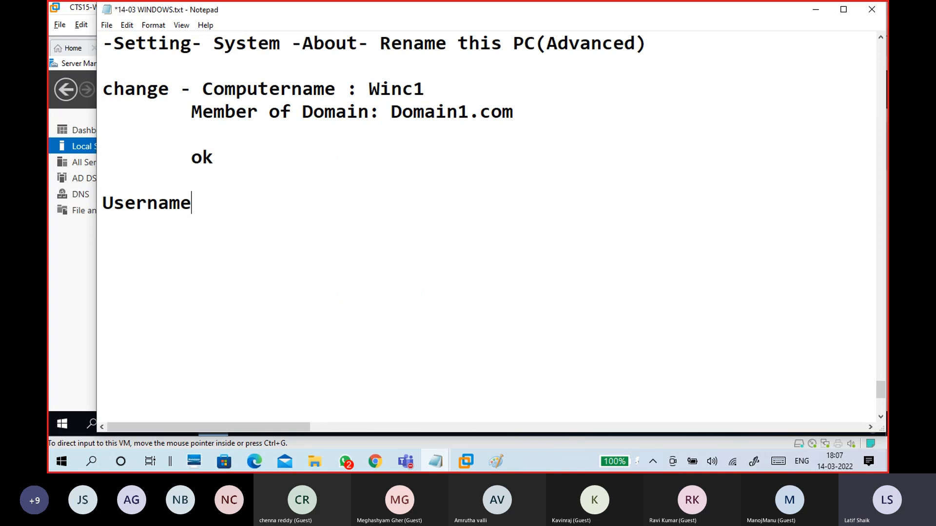
{"action": "type", "text": ":"}
{"action": "key", "text": "Return"}
{"action": "type", "text": "password"}
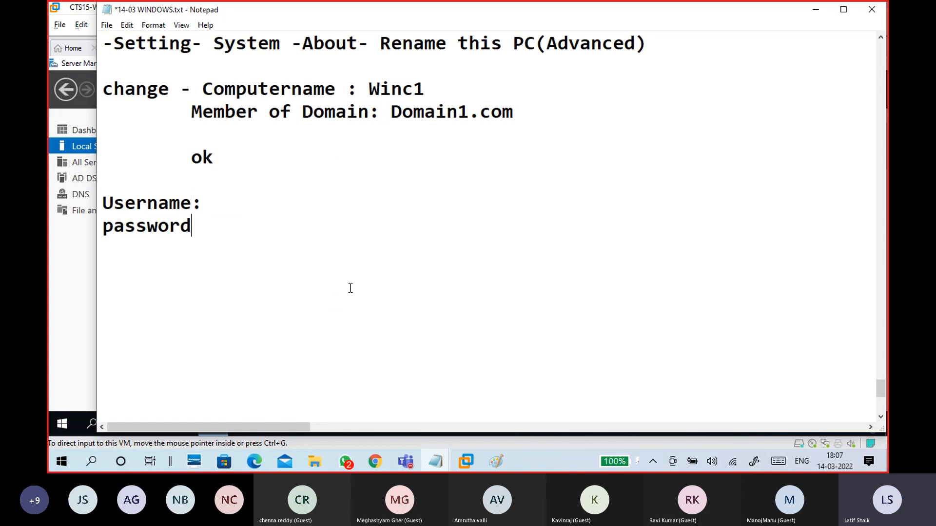
{"action": "type", "text": ":"}
{"action": "key", "text": "Up"}
{"action": "type", "text": "Admi"}
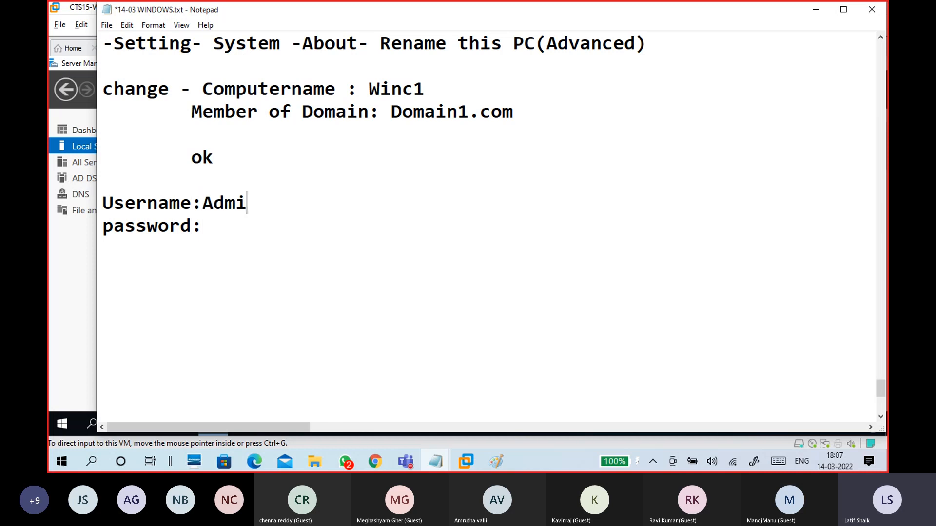
{"action": "type", "text": "nistrator  "}
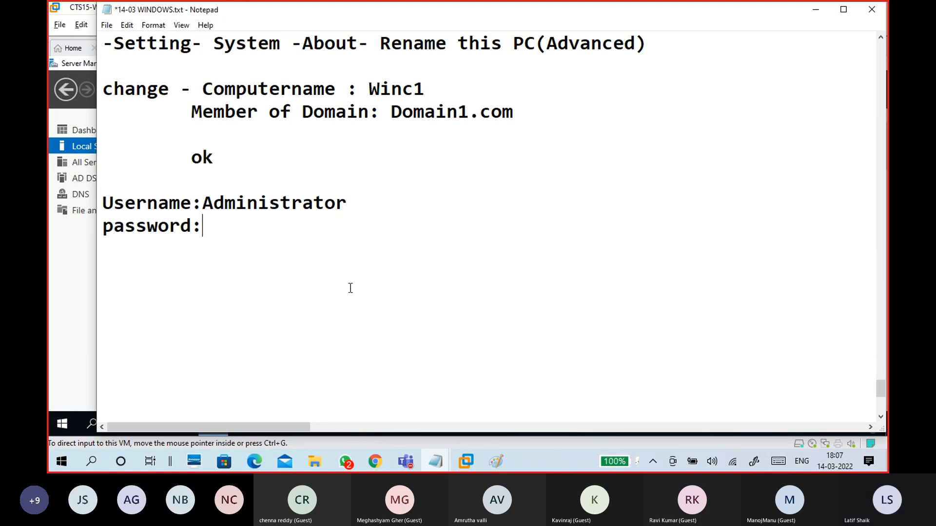
{"action": "type", "text": "admin@123"}
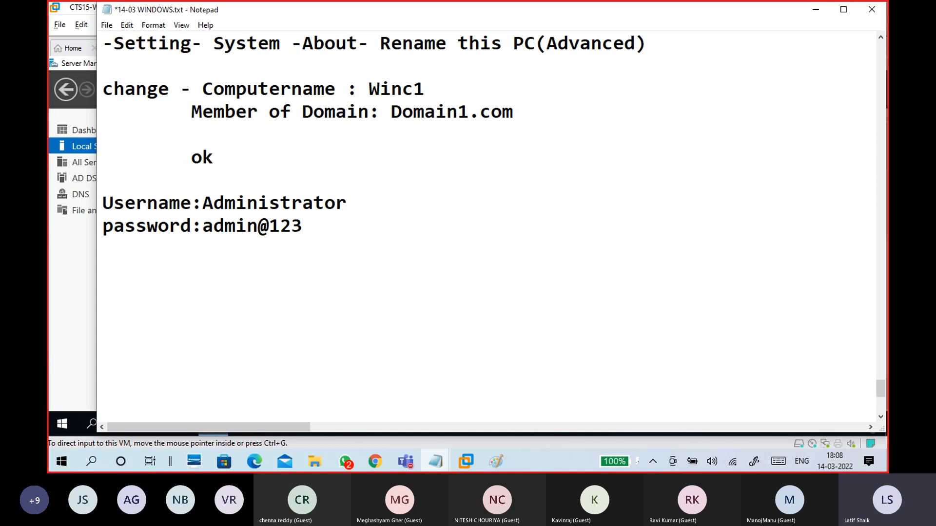
Step: Add an 'ok' line and 'welcome to the domain1.com domain - ok'
{"action": "key", "text": "Return"}
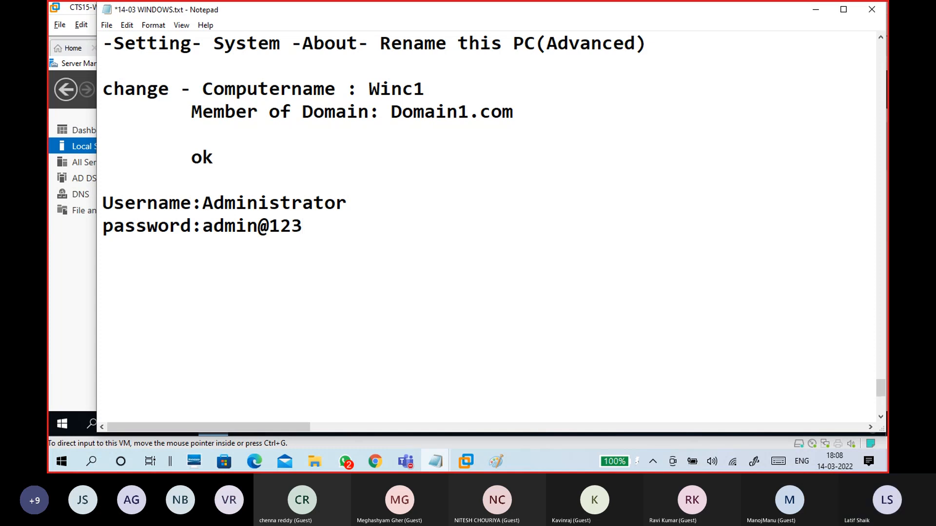
{"action": "key", "text": "Return"}
{"action": "type", "text": "ok"}
{"action": "key", "text": "Return"}
{"action": "key", "text": "Return"}
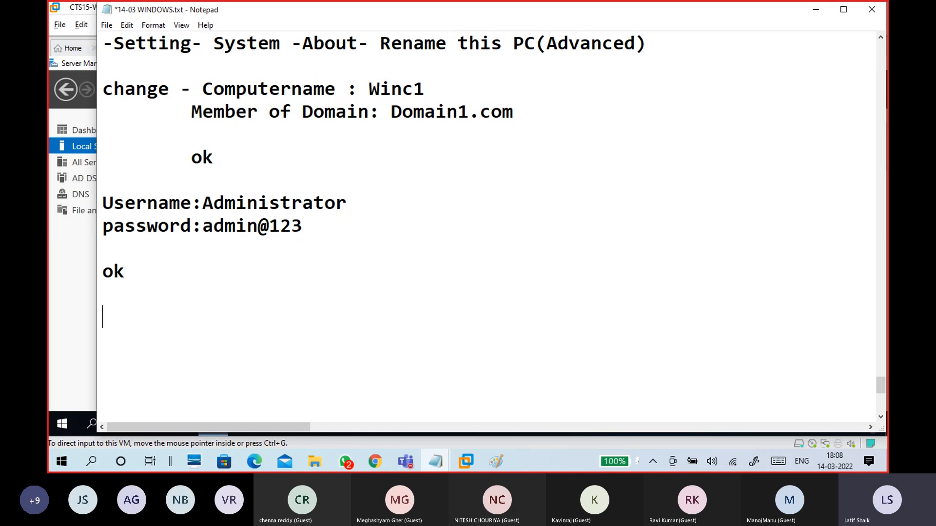
{"action": "type", "text": "Whel"}
{"action": "key", "text": "BackSpace"}
{"action": "key", "text": "BackSpace"}
{"action": "key", "text": "BackSpace"}
{"action": "type", "text": "el"}
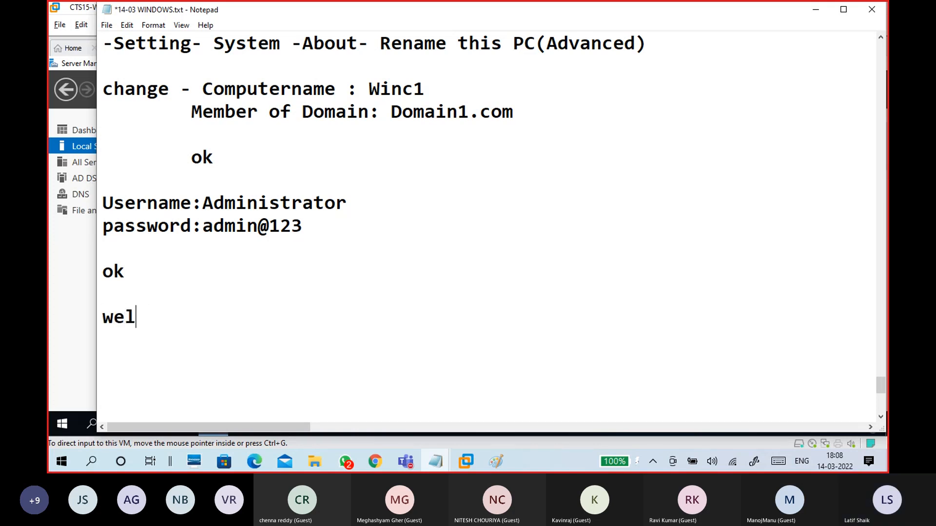
{"action": "type", "text": "come to "}
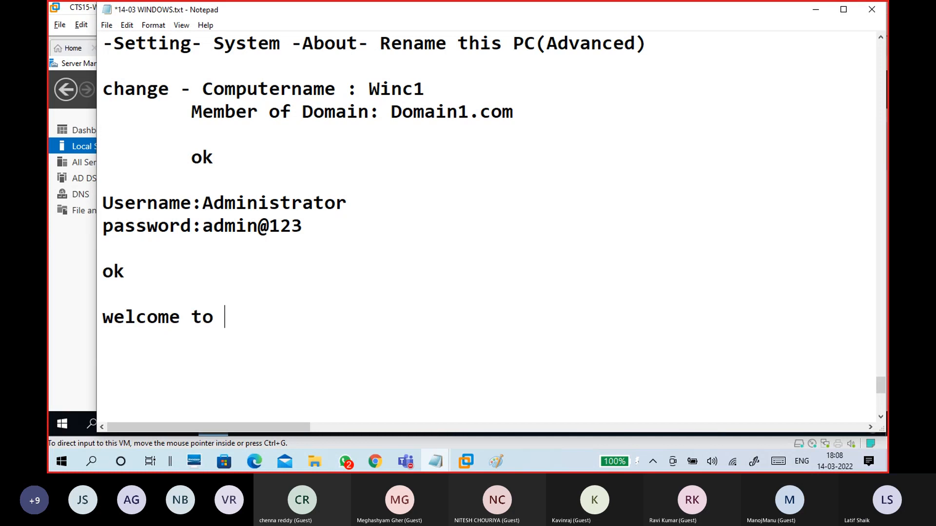
{"action": "type", "text": "the d"}
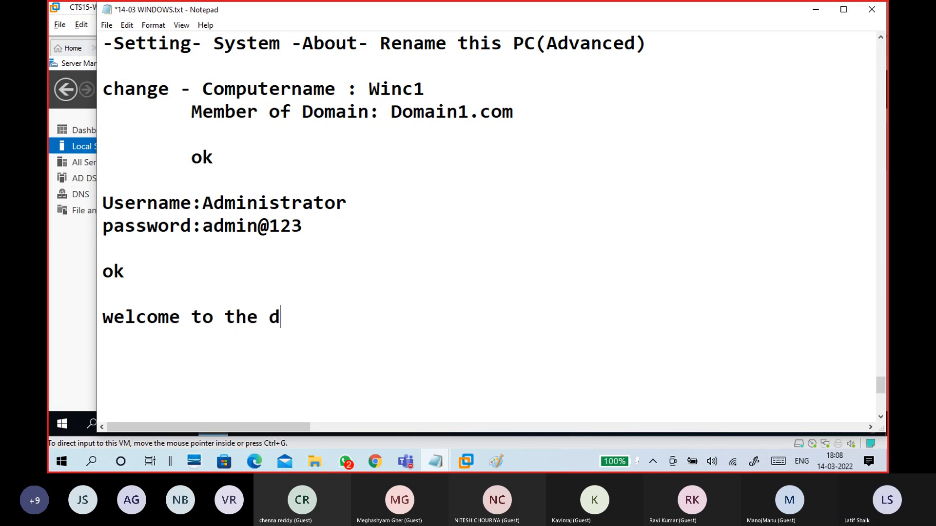
{"action": "type", "text": "omain1."}
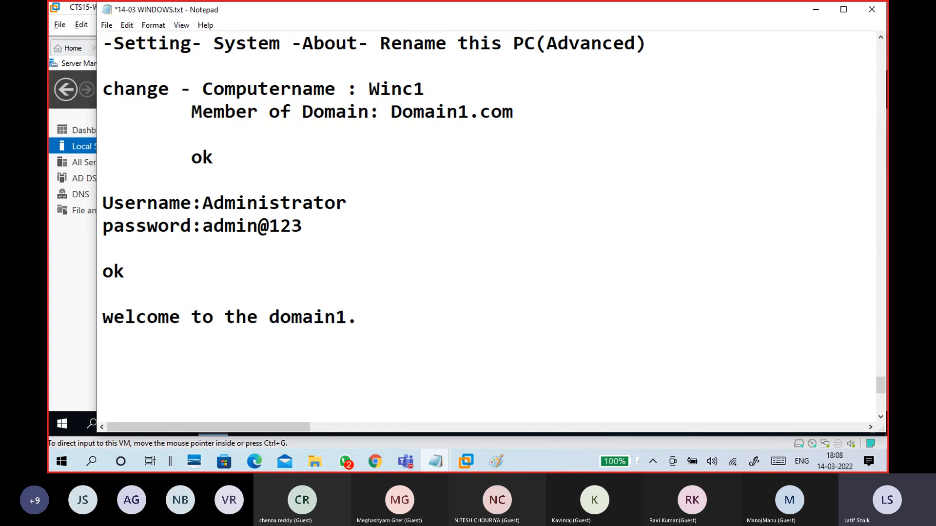
{"action": "type", "text": "com domain"}
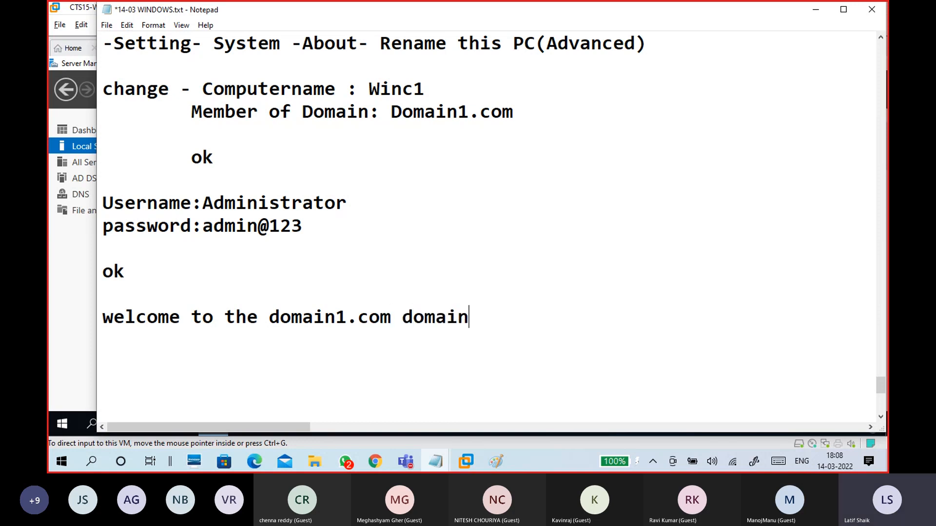
{"action": "type", "text": " - ok"}
Step: Add 'close - restart now' followed by a long row of dashes as a separator
{"action": "key", "text": "Return"}
{"action": "key", "text": "Return"}
{"action": "type", "text": "close"}
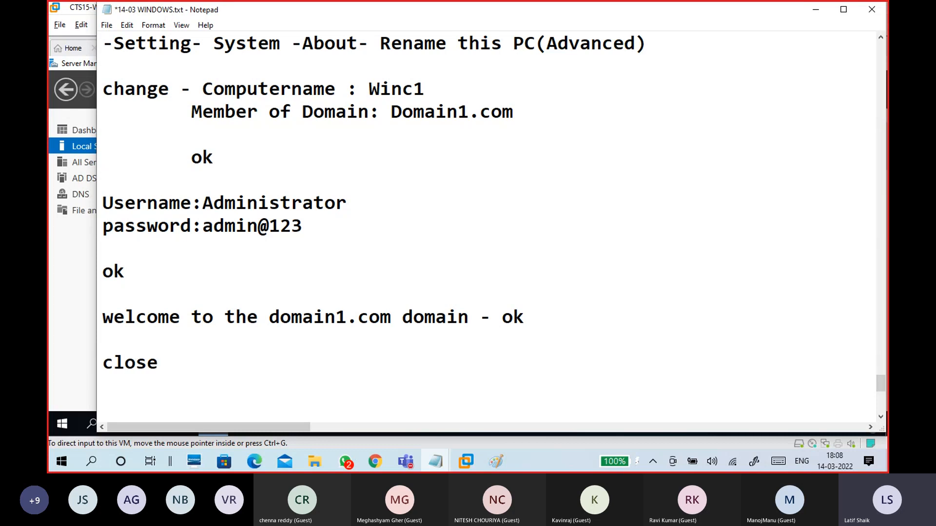
{"action": "type", "text": " - restart"}
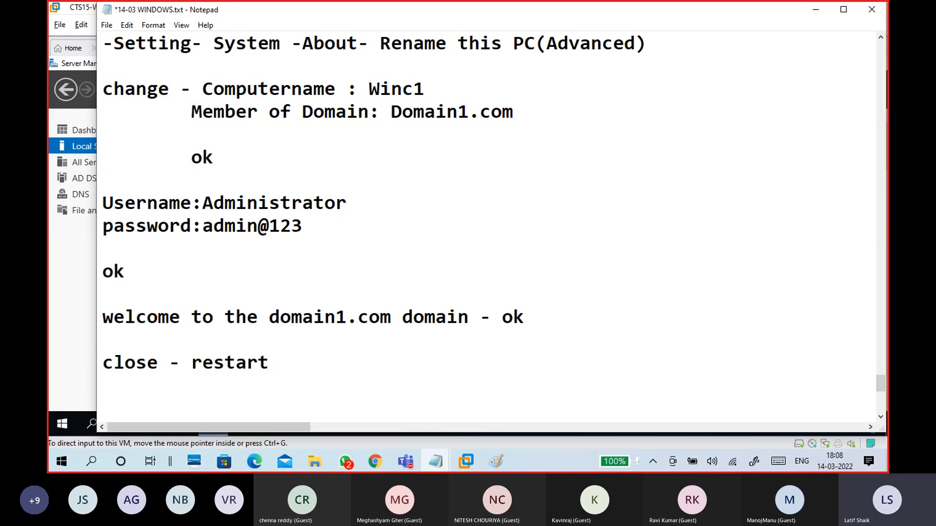
{"action": "type", "text": " now"}
{"action": "key", "text": "Return"}
{"action": "key", "text": "Return"}
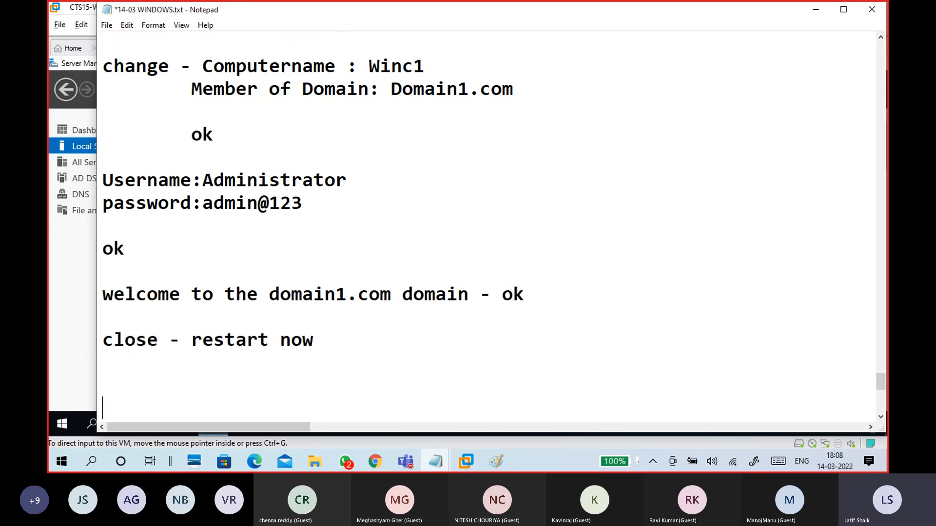
{"action": "type", "text": "---------"}
{"action": "key", "text": "BackSpace"}
{"action": "key", "text": "BackSpace"}
{"action": "key", "text": "BackSpace"}
{"action": "key", "text": "BackSpace"}
{"action": "key", "text": "BackSpace"}
{"action": "key", "text": "BackSpace"}
{"action": "key", "text": "BackSpace"}
{"action": "key", "text": "BackSpace"}
{"action": "key", "text": "BackSpace"}
{"action": "key", "text": "BackSpace"}
{"action": "type", "text": "------------------------------------------"}
{"action": "scroll", "coordinate": [372, 245], "scroll_direction": "up", "scroll_amount": 4}
{"action": "scroll", "coordinate": [372, 244], "scroll_direction": "down", "scroll_amount": 6}
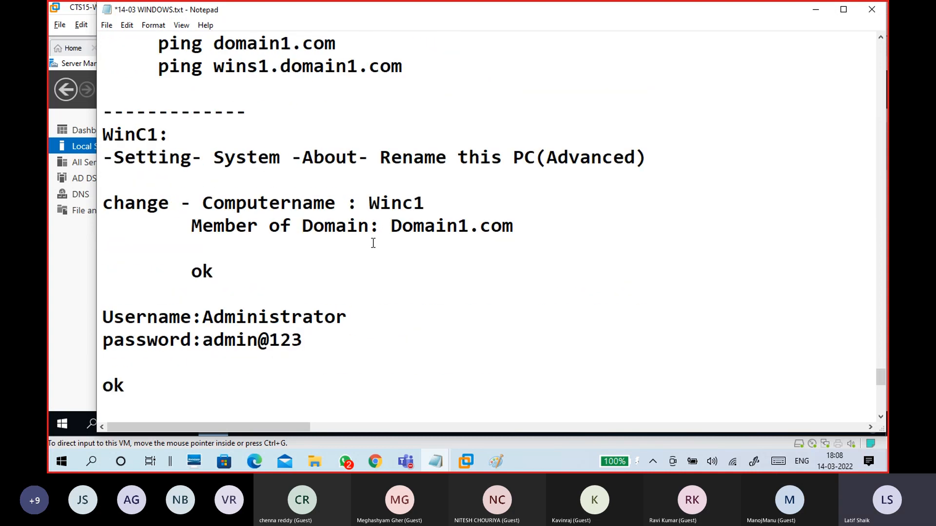
Step: Minimize the notes, glance at the rebooting CTS15WinC1 machine, then go back to the CTS15-WINS1 server
{"action": "left_click", "coordinate": [815, 9]}
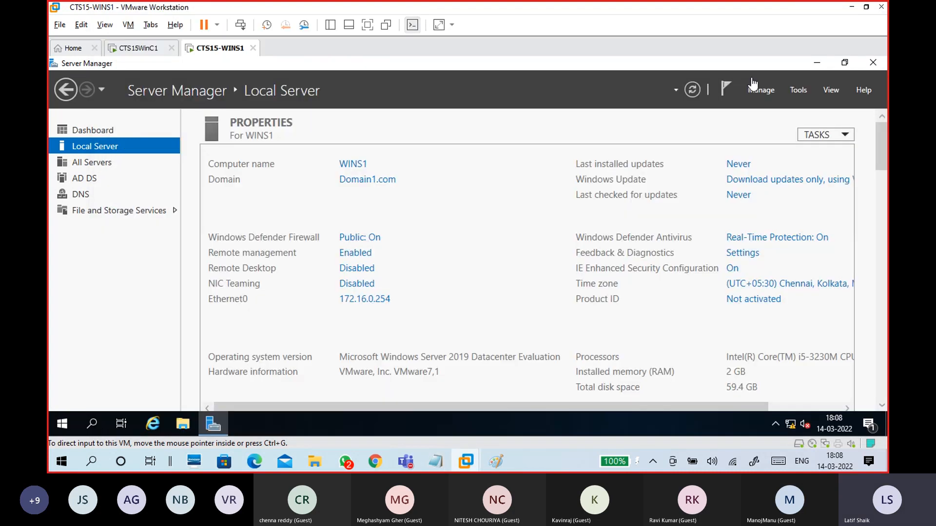
{"action": "left_click", "coordinate": [793, 89]}
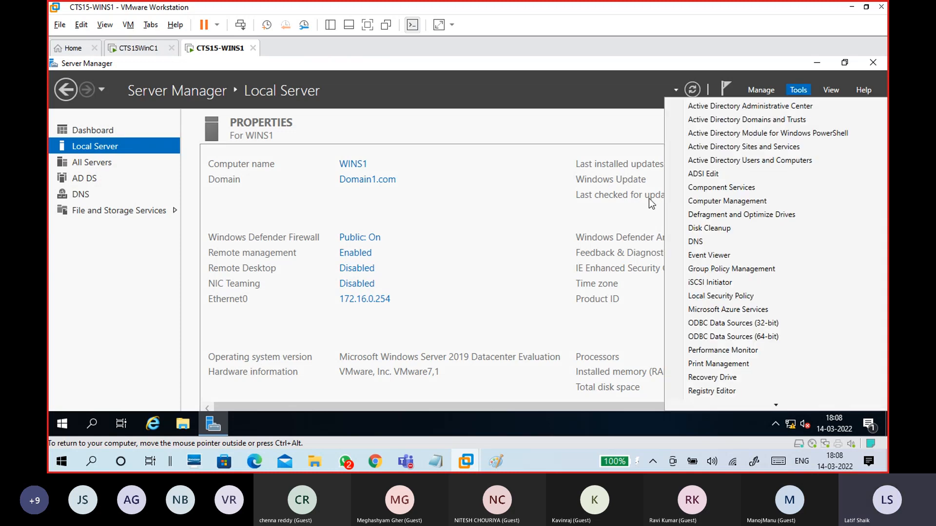
{"action": "left_click", "coordinate": [590, 121]}
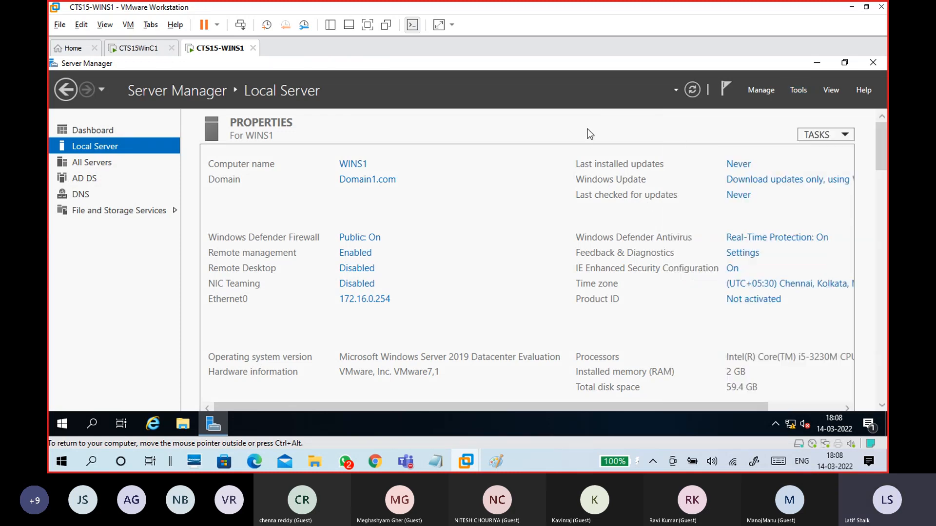
{"action": "left_click", "coordinate": [138, 50]}
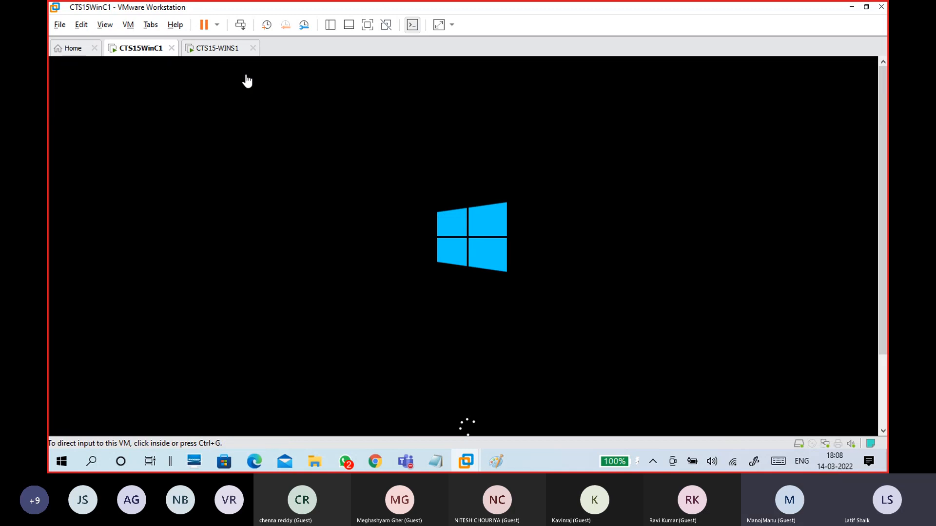
{"action": "left_click", "coordinate": [223, 49]}
Step: Restore the notes and add a 'WinS1:' heading beneath the dashed divider
{"action": "mouse_move", "coordinate": [435, 461]}
{"action": "left_click", "coordinate": [486, 427]}
{"action": "scroll", "coordinate": [222, 139], "scroll_direction": "down", "scroll_amount": 2}
{"action": "left_click", "coordinate": [210, 115]}
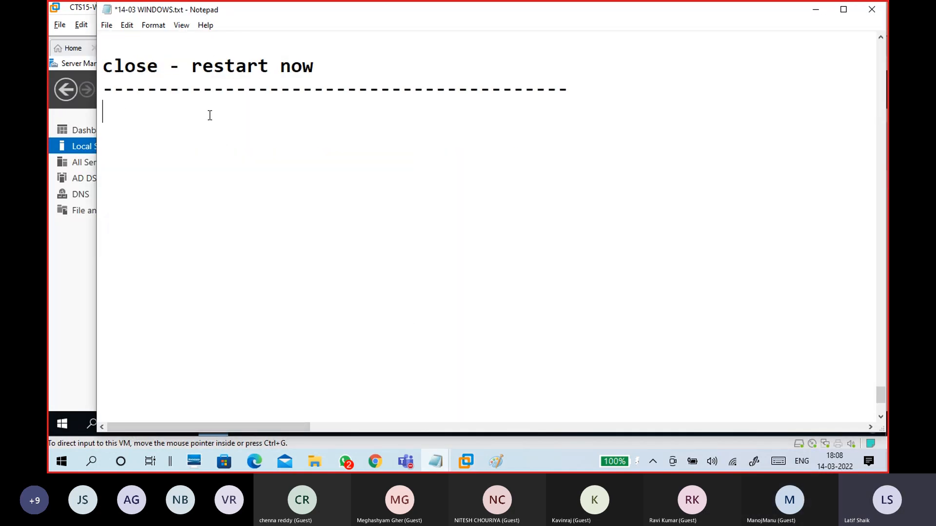
{"action": "type", "text": "WinS1:"}
{"action": "key", "text": "Return"}
{"action": "key", "text": "Return"}
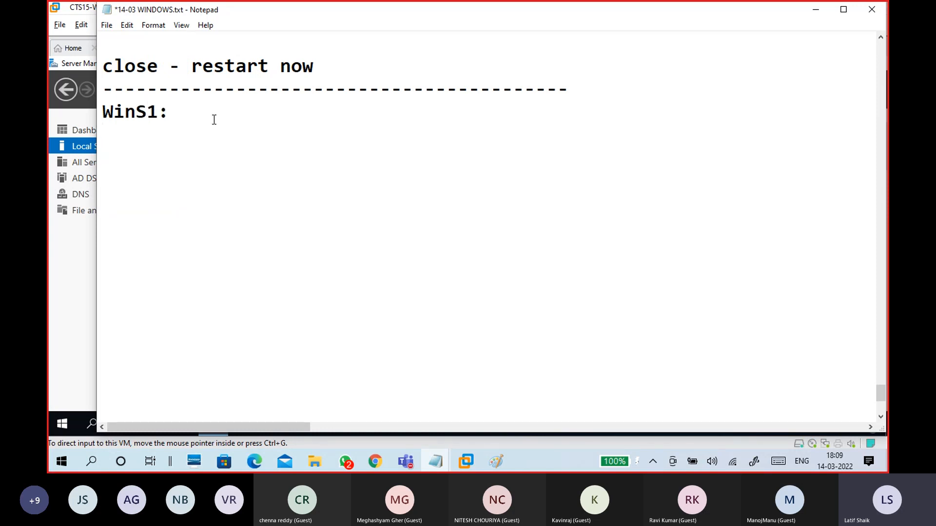
{"action": "left_click", "coordinate": [248, 140]}
{"action": "left_click", "coordinate": [243, 156]}
Step: Launch Active Directory Users and Computers from Server Manager's Tools menu, minimize Server Manager, and return to the notes
{"action": "left_click", "coordinate": [814, 9]}
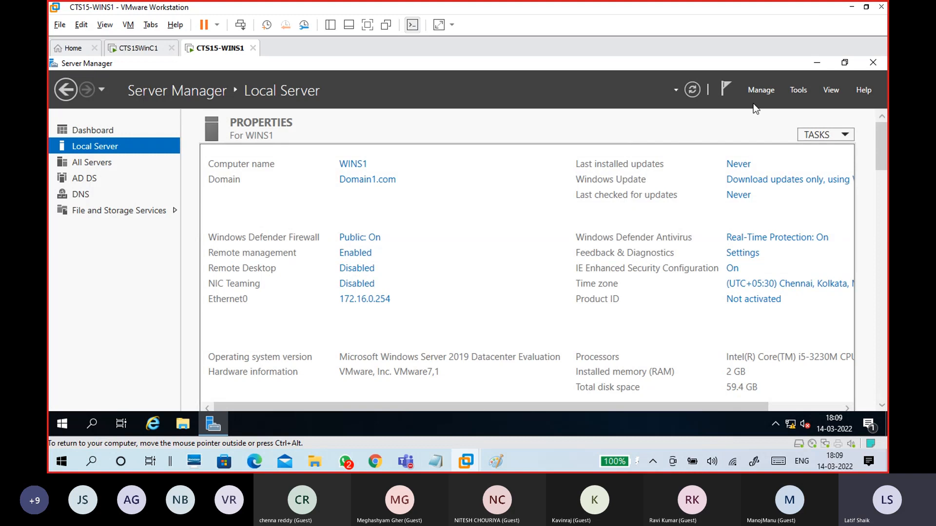
{"action": "left_click", "coordinate": [791, 95]}
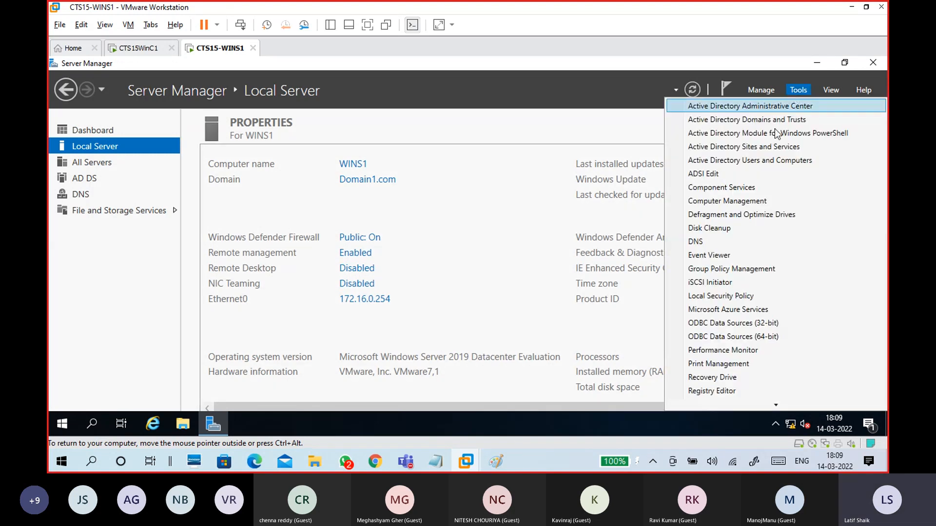
{"action": "left_click", "coordinate": [767, 159]}
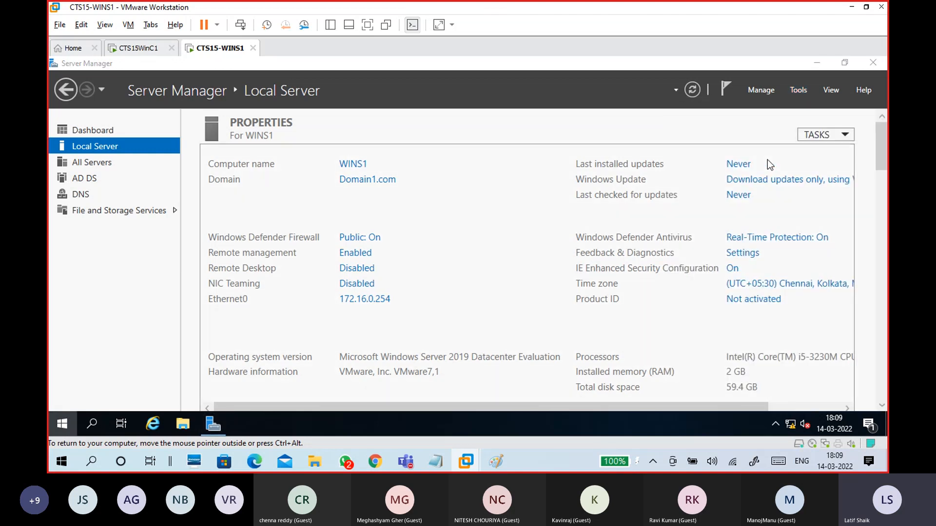
{"action": "key", "text": "super"}
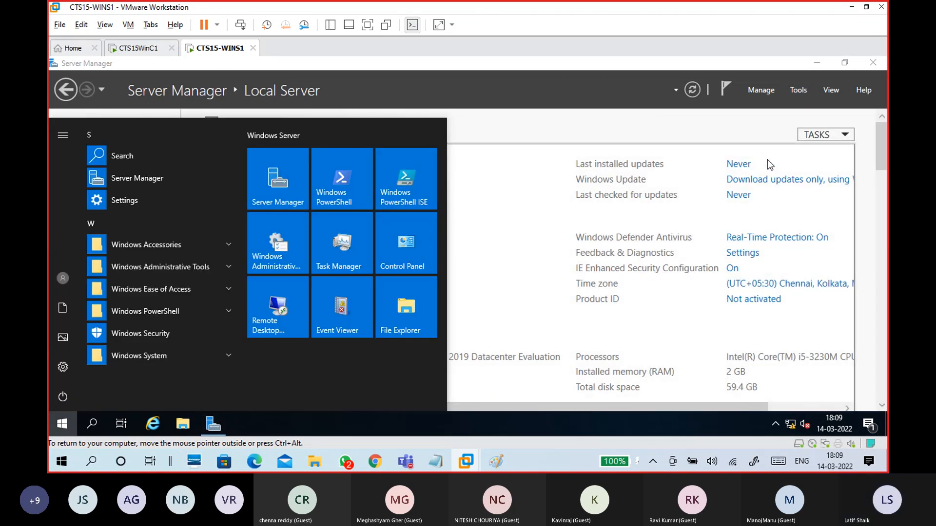
{"action": "key", "text": "Escape"}
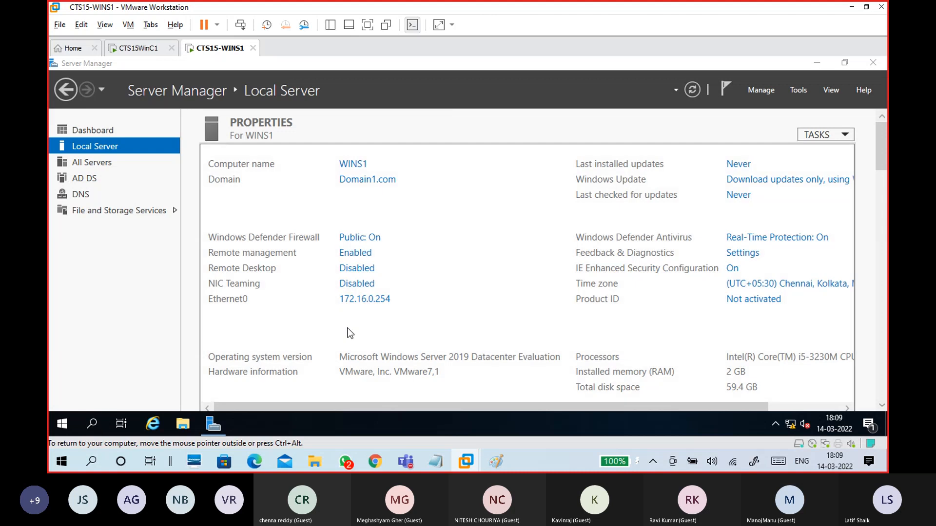
{"action": "left_click", "coordinate": [798, 91]}
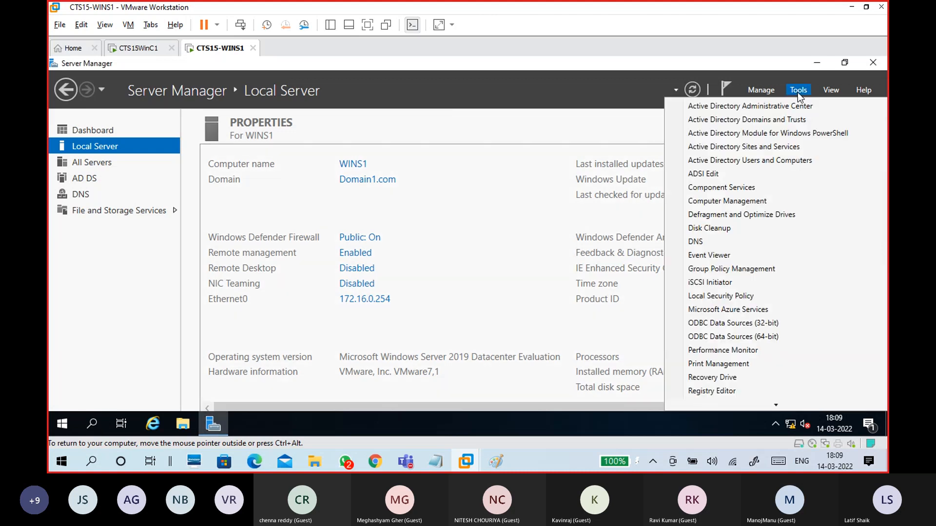
{"action": "left_click", "coordinate": [780, 160]}
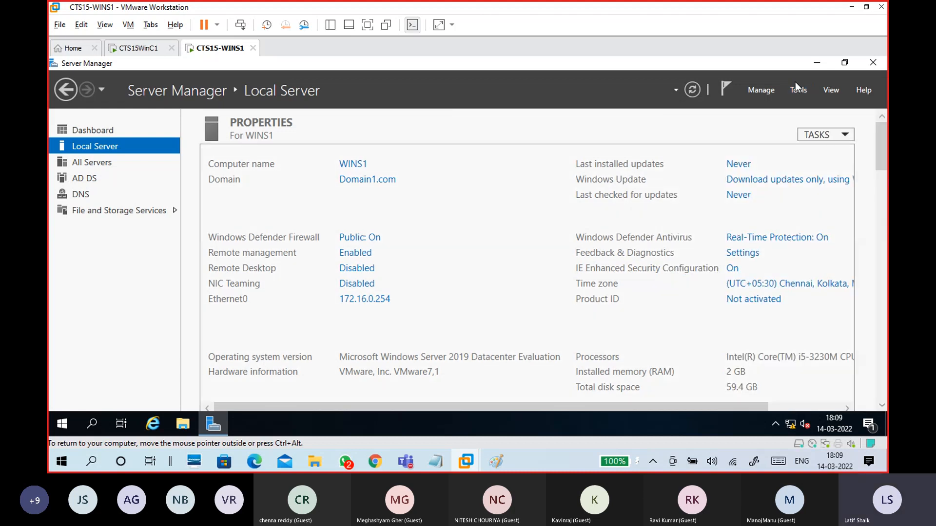
{"action": "left_click", "coordinate": [811, 67]}
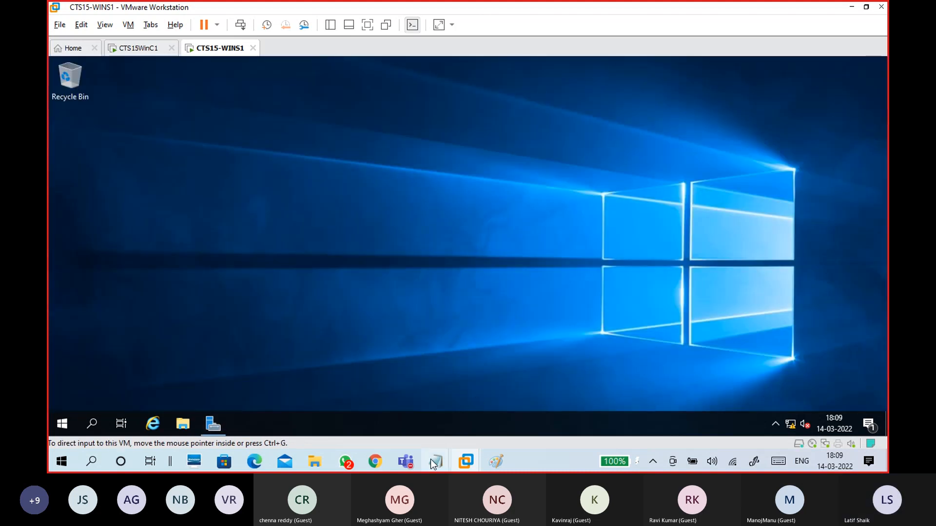
{"action": "mouse_move", "coordinate": [436, 461]}
{"action": "left_click", "coordinate": [492, 402]}
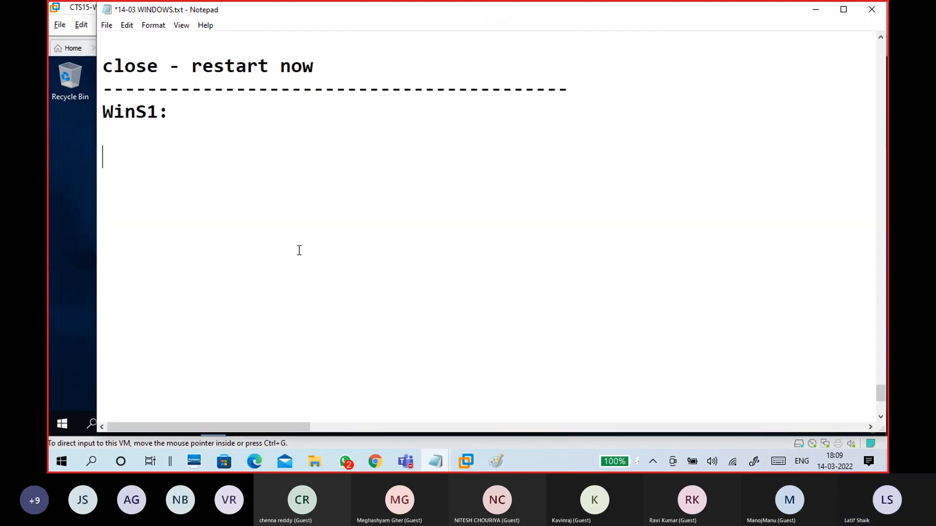
Step: Type 'Server manager - Tools - Active Directory Users and Computers' under WinS1, capitalizing 'Computers'
{"action": "type", "text": "Server"}
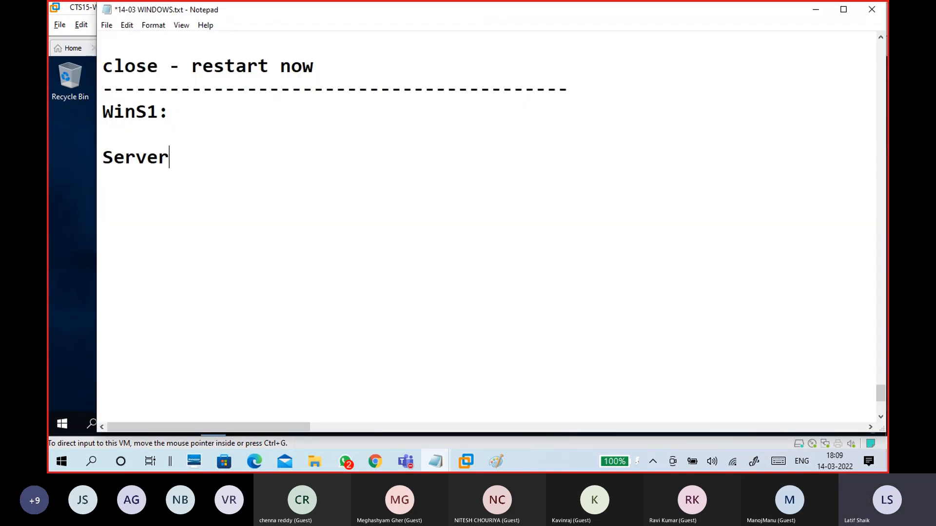
{"action": "type", "text": " manager - "}
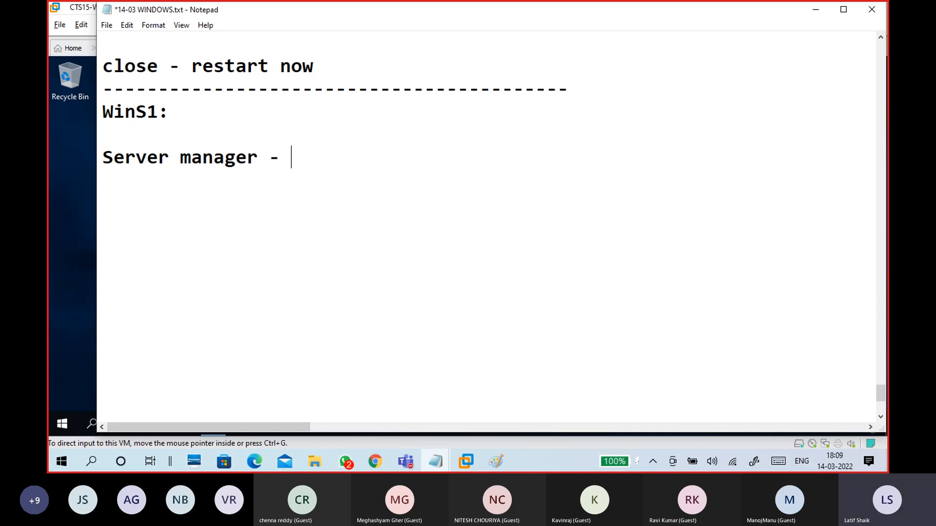
{"action": "type", "text": "Tools - Active Directory Users and computers"}
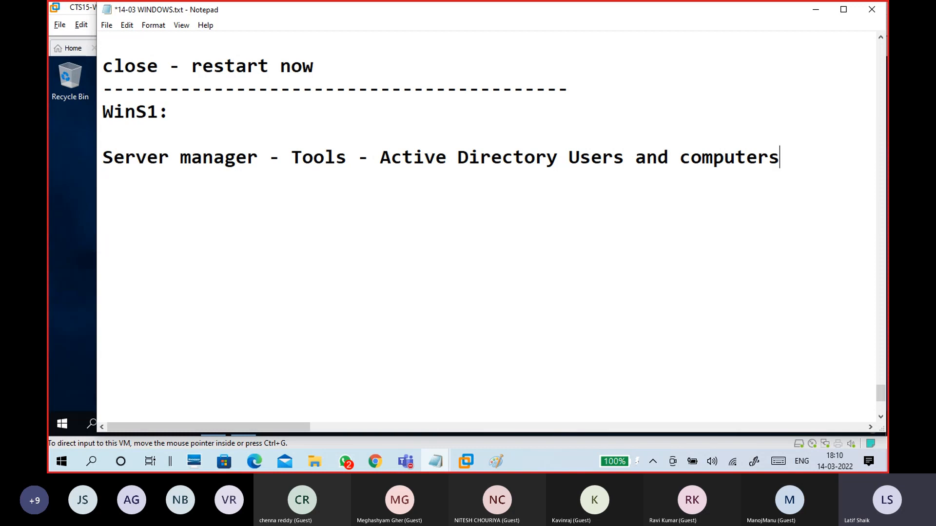
{"action": "left_click", "coordinate": [692, 159]}
{"action": "key", "text": "BackSpace"}
{"action": "type", "text": "C"}
{"action": "left_click", "coordinate": [819, 163]}
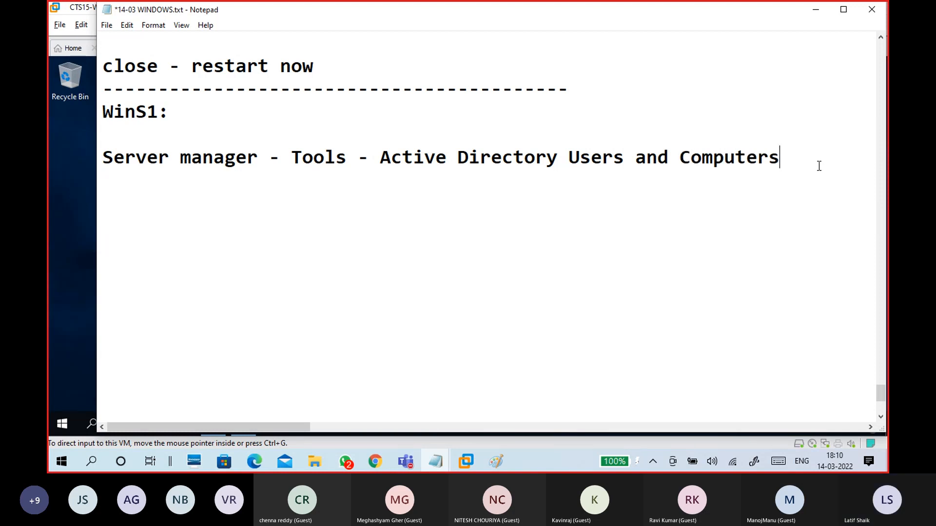
{"action": "key", "text": "Return"}
Step: Maximize Active Directory Users and Computers on WINS1 and start Magnifier via a 'mag' search
{"action": "left_click", "coordinate": [79, 224]}
{"action": "left_click", "coordinate": [285, 221]}
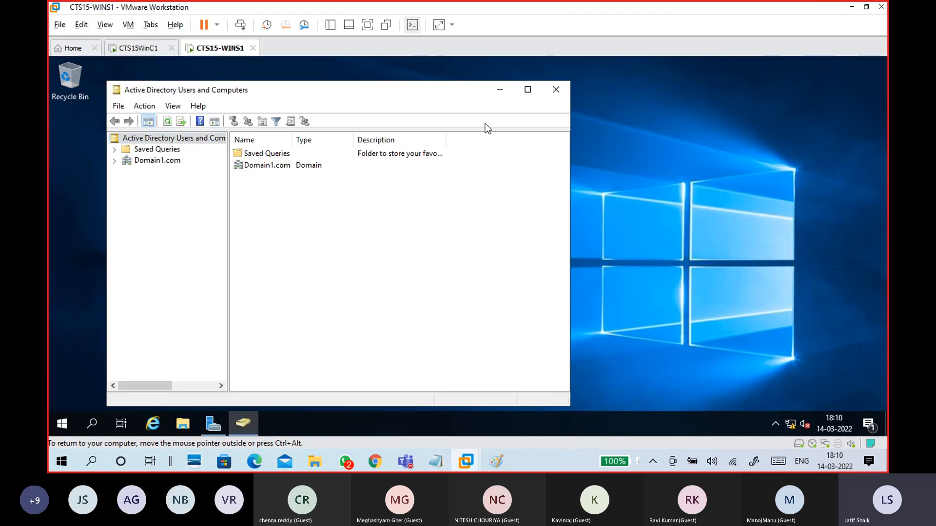
{"action": "left_click", "coordinate": [528, 90]}
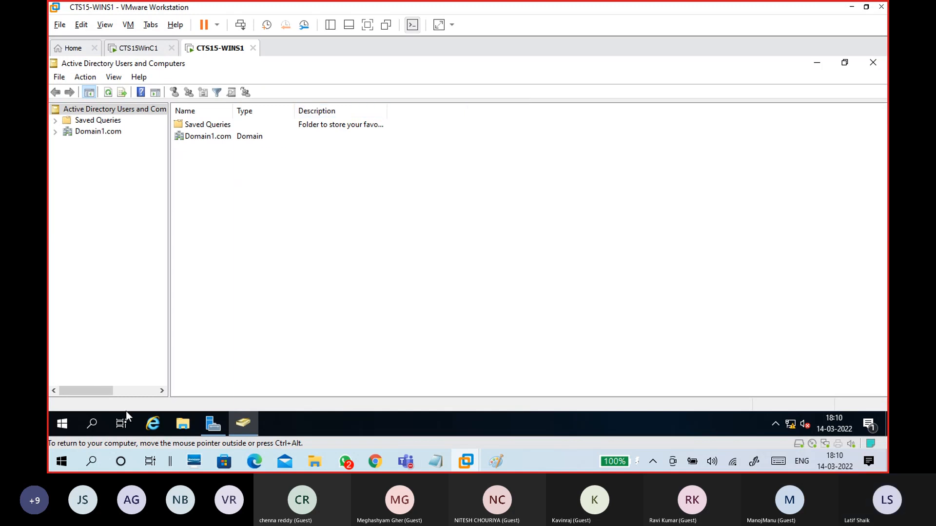
{"action": "left_click", "coordinate": [92, 427]}
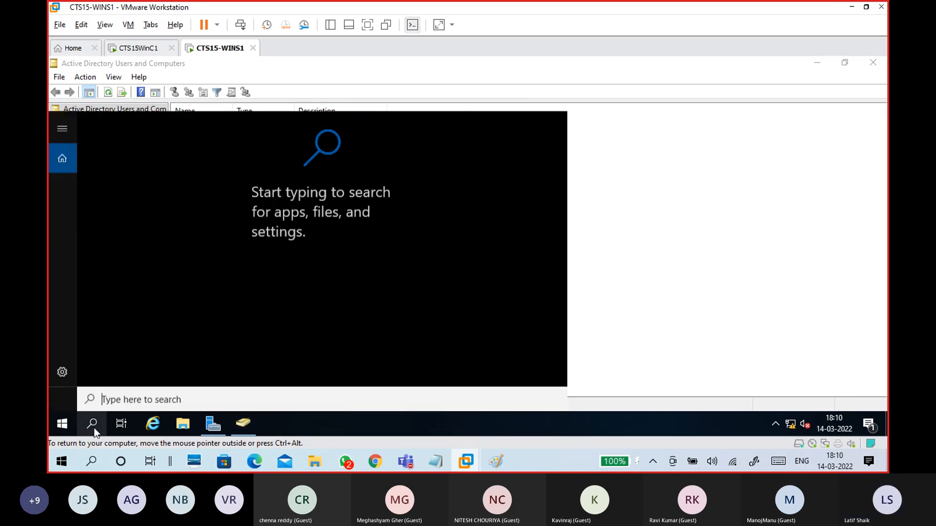
{"action": "type", "text": "mag"}
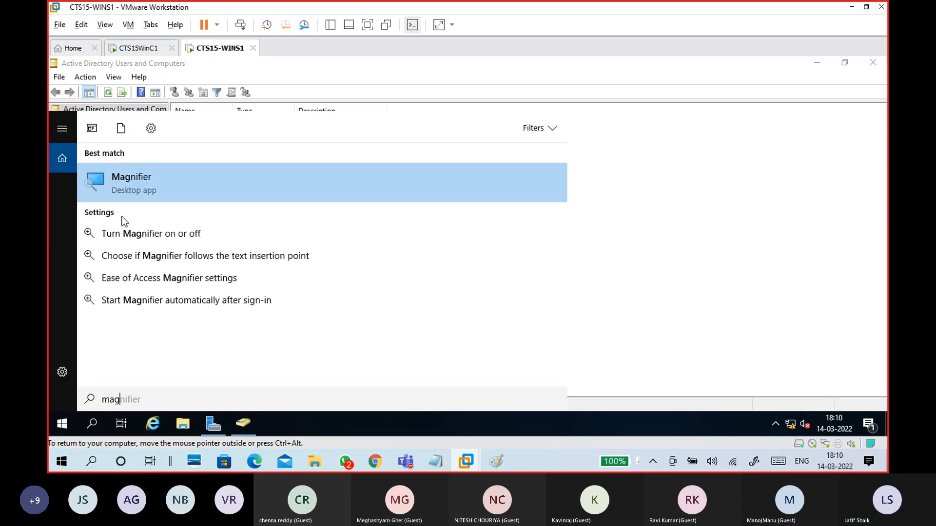
{"action": "left_click", "coordinate": [132, 191]}
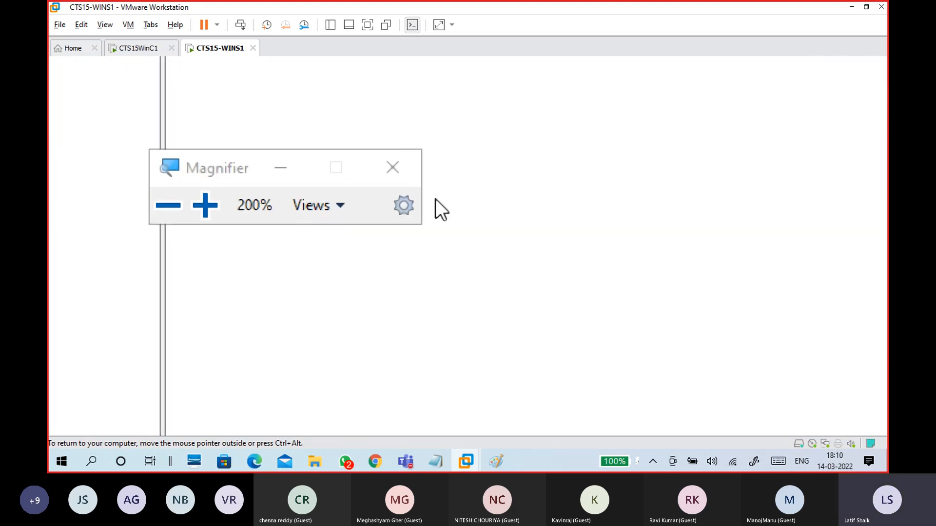
Step: Open Magnifier settings and lower the magnification from 200% to 100%
{"action": "left_click", "coordinate": [404, 205]}
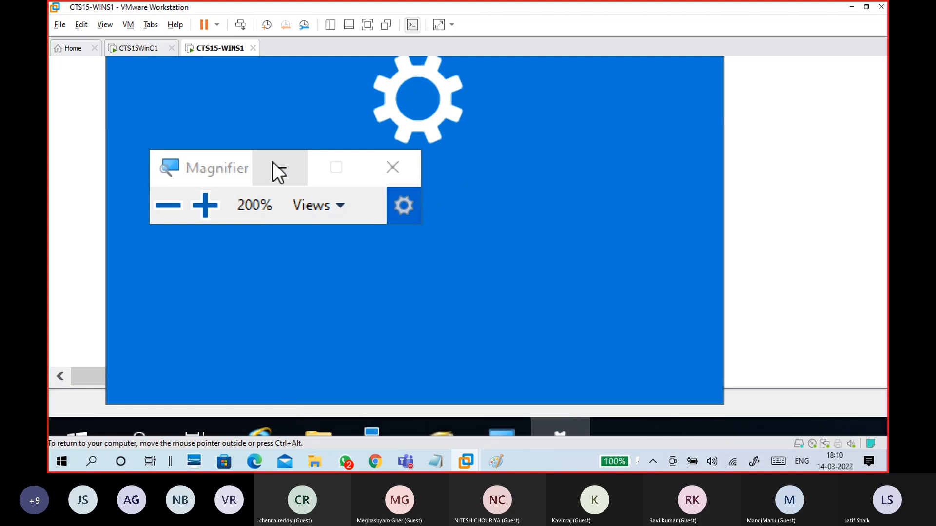
{"action": "left_click_drag", "start_coordinate": [248, 157], "coordinate": [336, 122]}
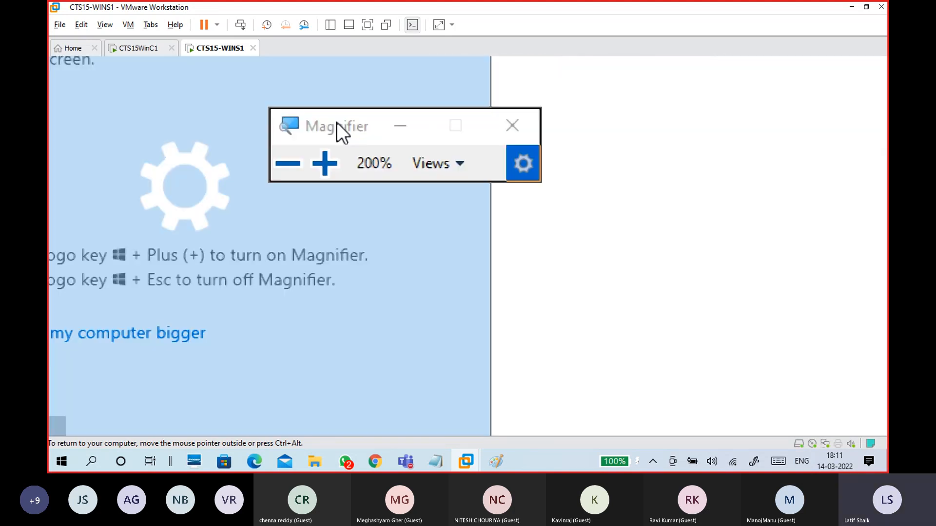
{"action": "scroll", "coordinate": [240, 341], "scroll_direction": "down", "scroll_amount": 1}
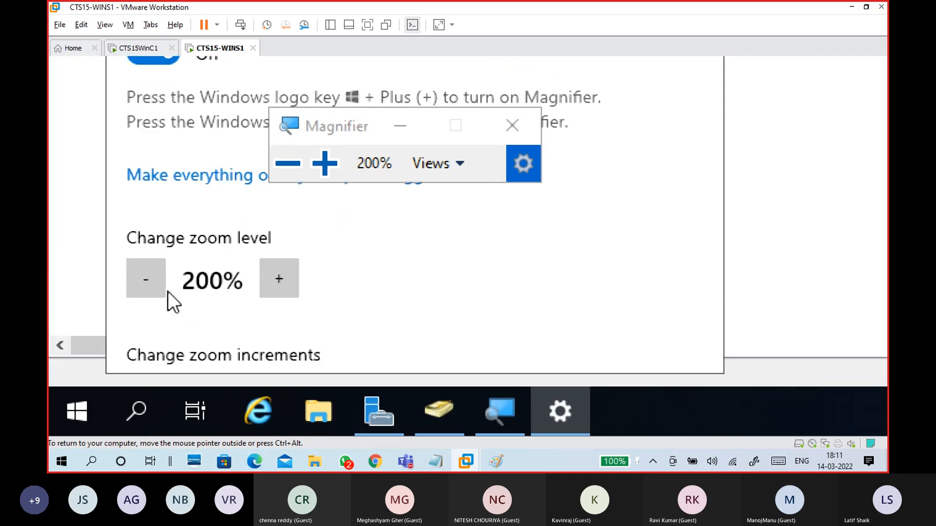
{"action": "left_click", "coordinate": [154, 278]}
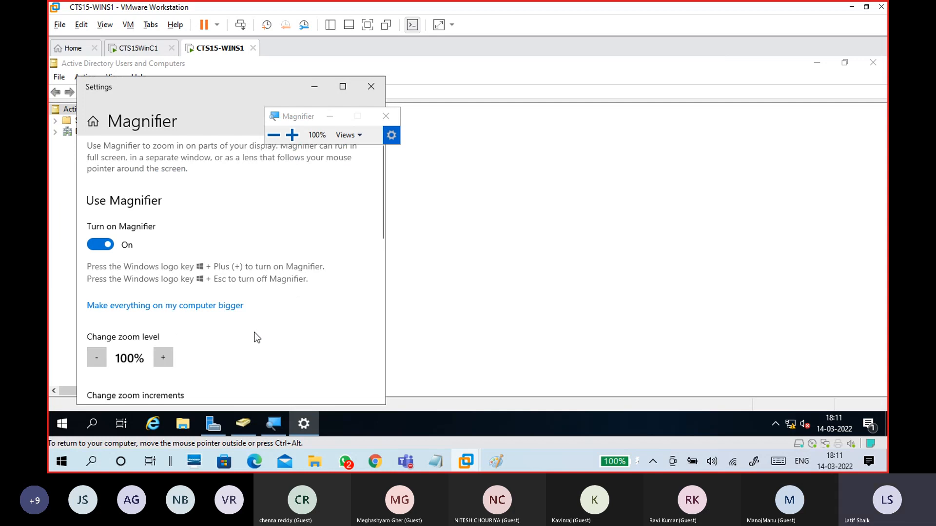
{"action": "scroll", "coordinate": [256, 336], "scroll_direction": "down", "scroll_amount": 3}
{"action": "scroll", "coordinate": [214, 319], "scroll_direction": "down", "scroll_amount": 4}
{"action": "scroll", "coordinate": [218, 321], "scroll_direction": "up", "scroll_amount": 2}
{"action": "scroll", "coordinate": [218, 325], "scroll_direction": "up", "scroll_amount": 1}
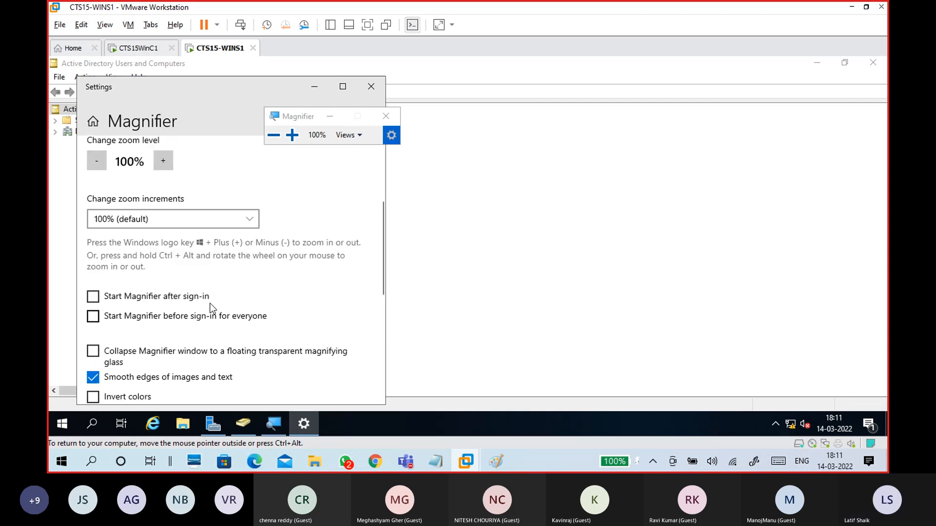
Step: Set Magnifier zoom increments to 25%, turn off edge smoothing, and close Settings
{"action": "left_click", "coordinate": [192, 222]}
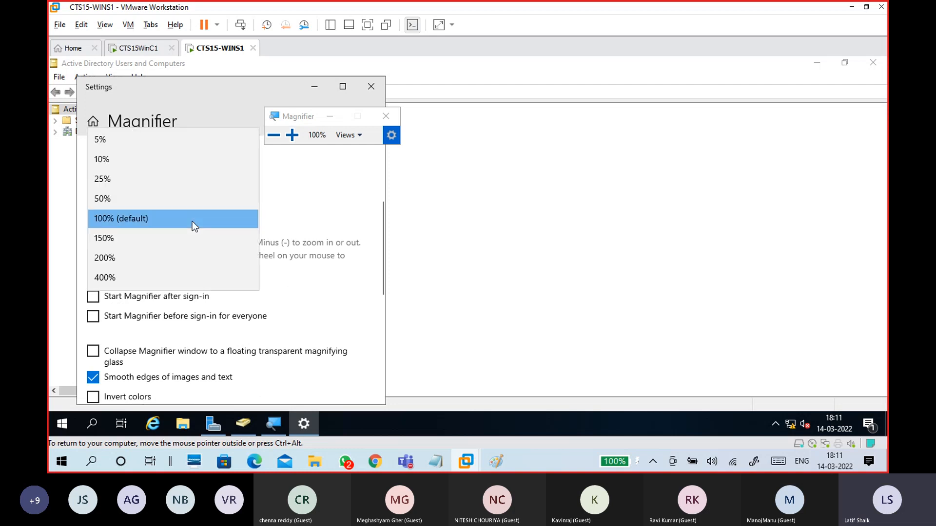
{"action": "left_click", "coordinate": [174, 177]}
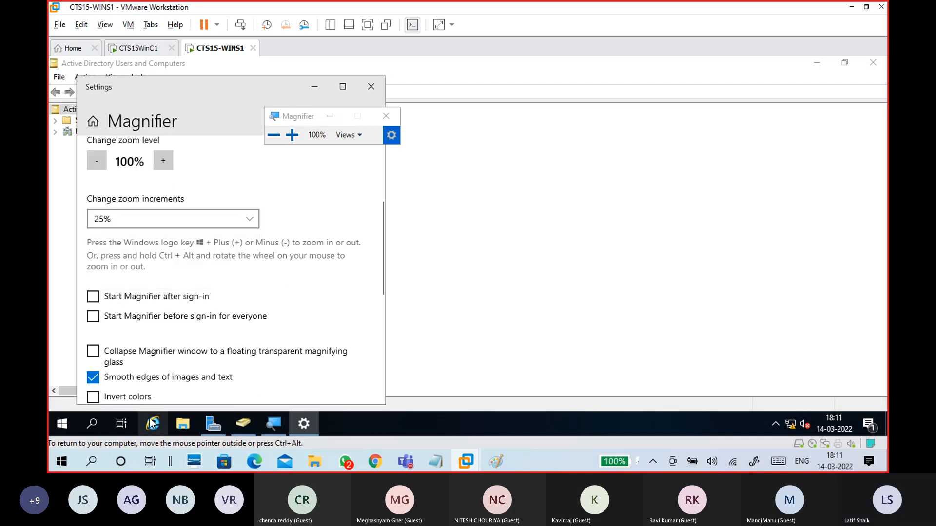
{"action": "left_click", "coordinate": [153, 382]}
{"action": "scroll", "coordinate": [250, 378], "scroll_direction": "down", "scroll_amount": 3}
{"action": "scroll", "coordinate": [260, 382], "scroll_direction": "down", "scroll_amount": 4}
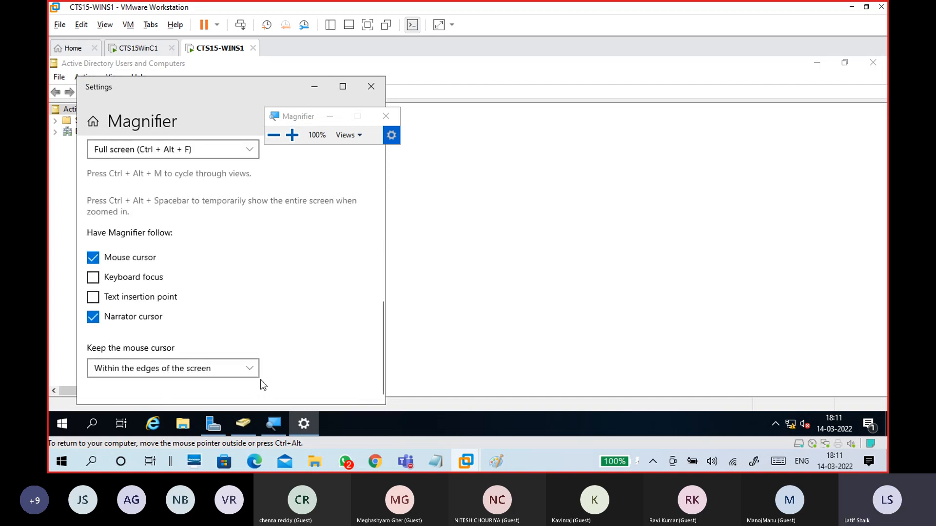
{"action": "scroll", "coordinate": [261, 378], "scroll_direction": "up", "scroll_amount": 10}
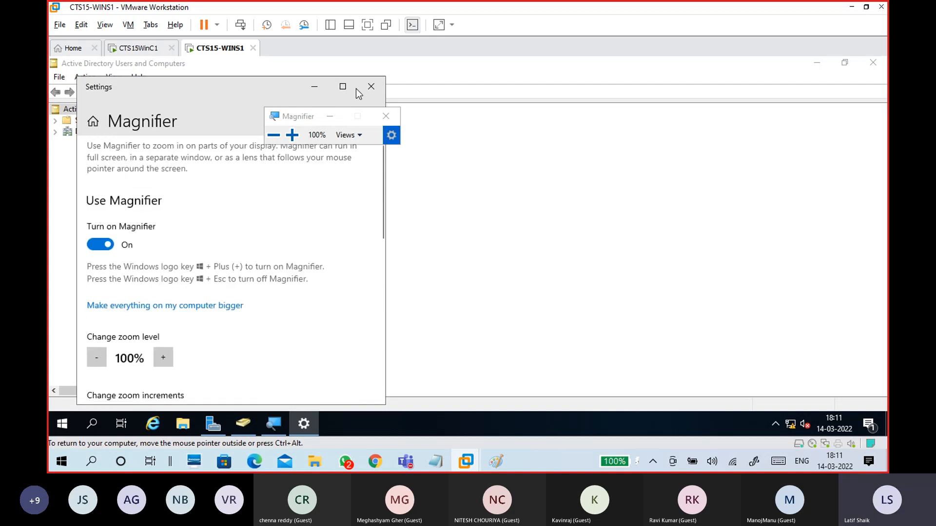
{"action": "left_click", "coordinate": [371, 87]}
{"action": "left_click_drag", "start_coordinate": [313, 117], "coordinate": [550, 109]}
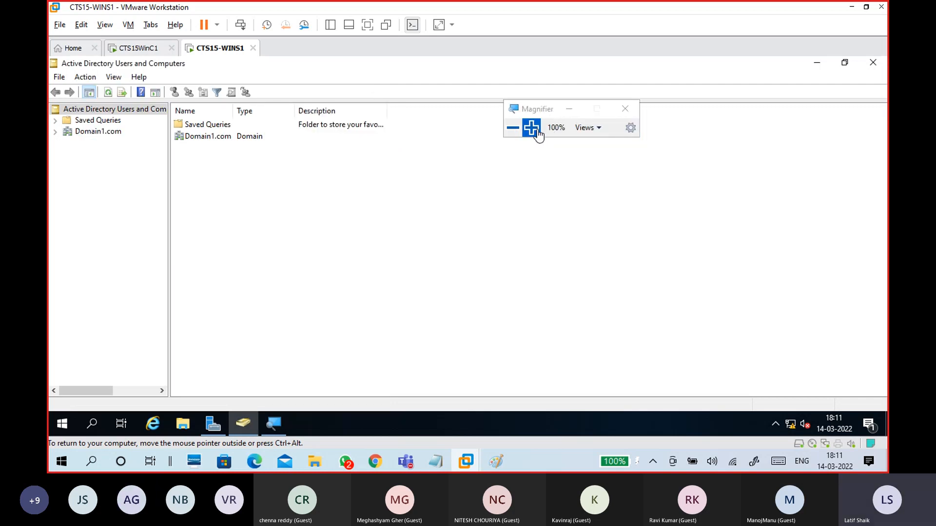
Step: Zoom the server screen to 150% and open Domain1.com's Computers container in ADUC
{"action": "left_click", "coordinate": [535, 129]}
{"action": "left_click", "coordinate": [535, 129]}
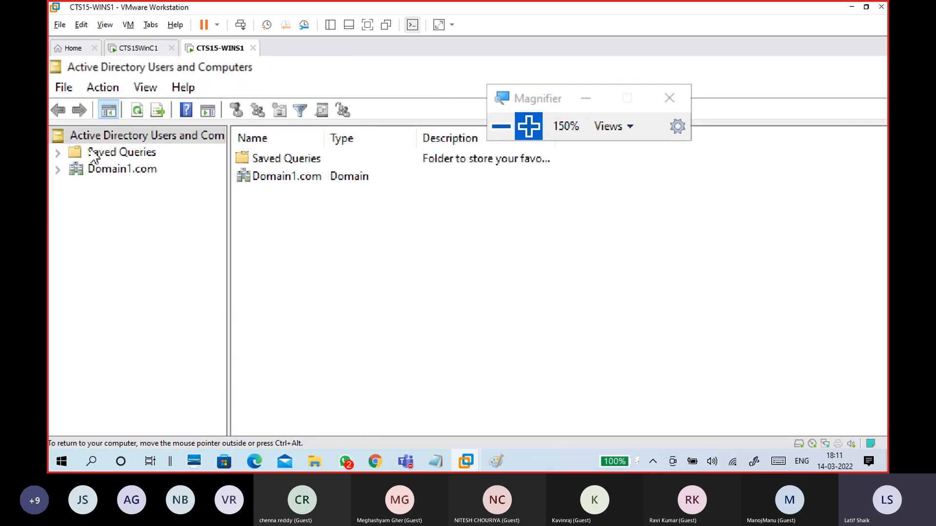
{"action": "left_click", "coordinate": [57, 170]}
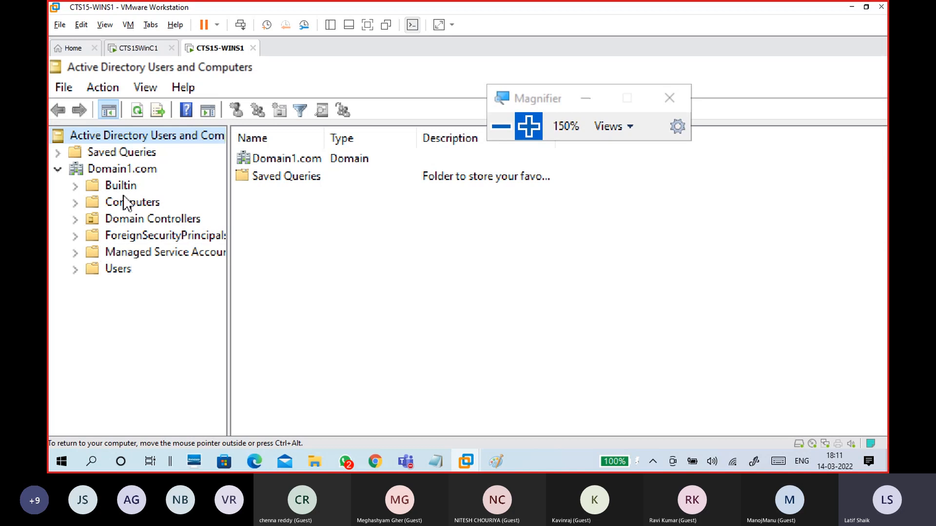
{"action": "left_click", "coordinate": [122, 170]}
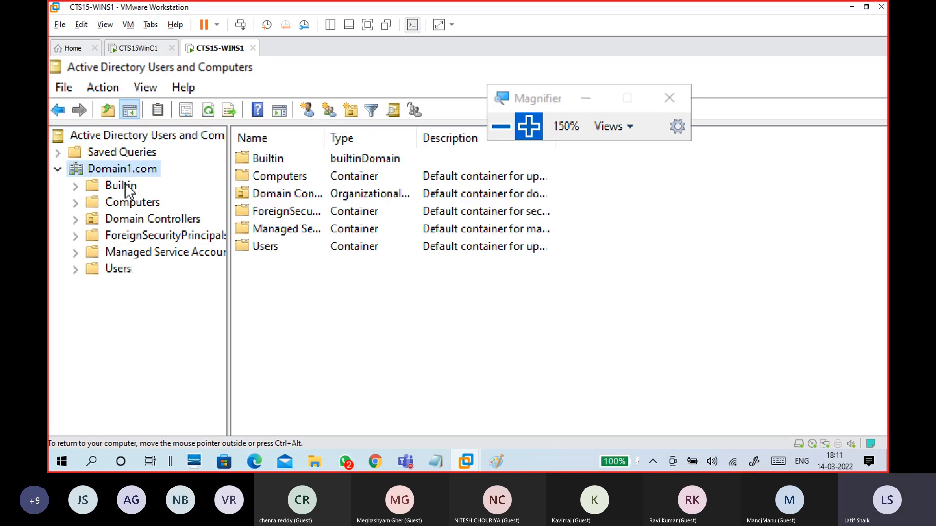
{"action": "left_click", "coordinate": [125, 188]}
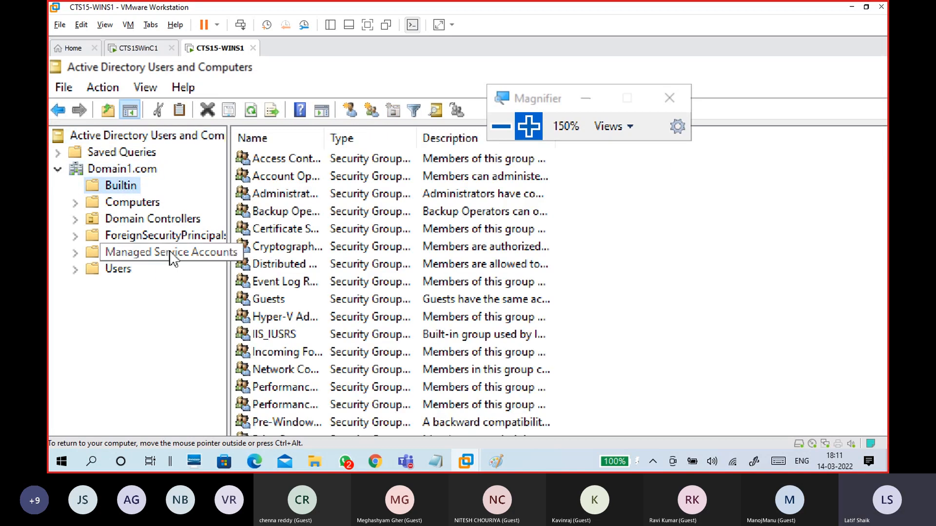
{"action": "left_click", "coordinate": [149, 203]}
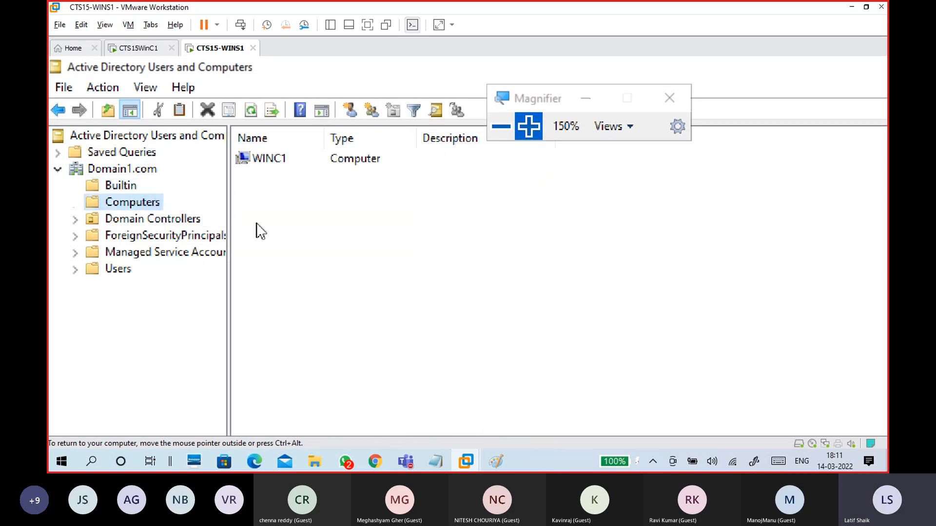
Step: Select the WINC1 computer account in Computers, after a quick look at the WinC1 VM
{"action": "left_click", "coordinate": [304, 159]}
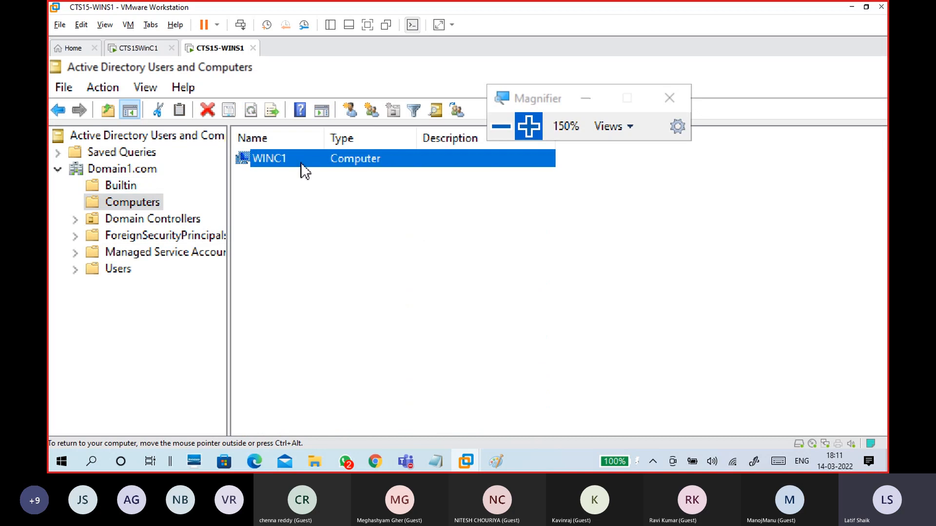
{"action": "left_click", "coordinate": [309, 203]}
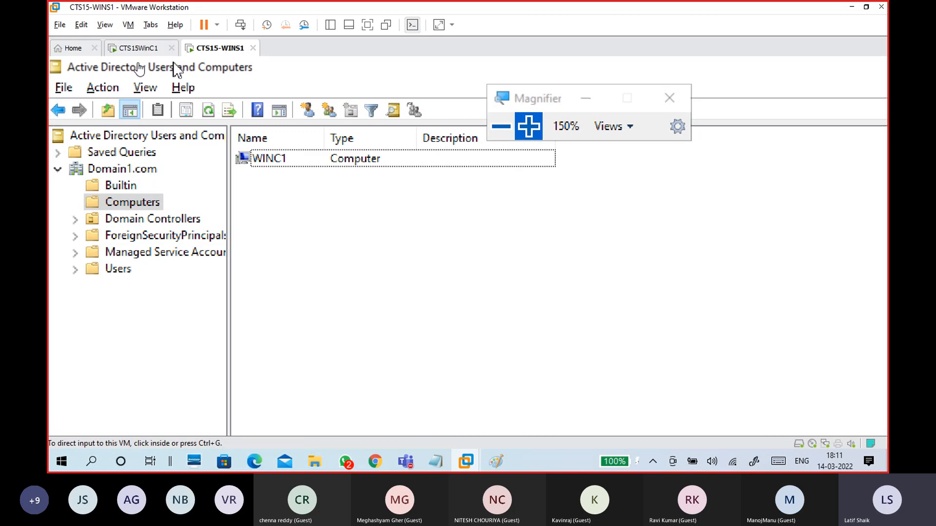
{"action": "left_click", "coordinate": [140, 48]}
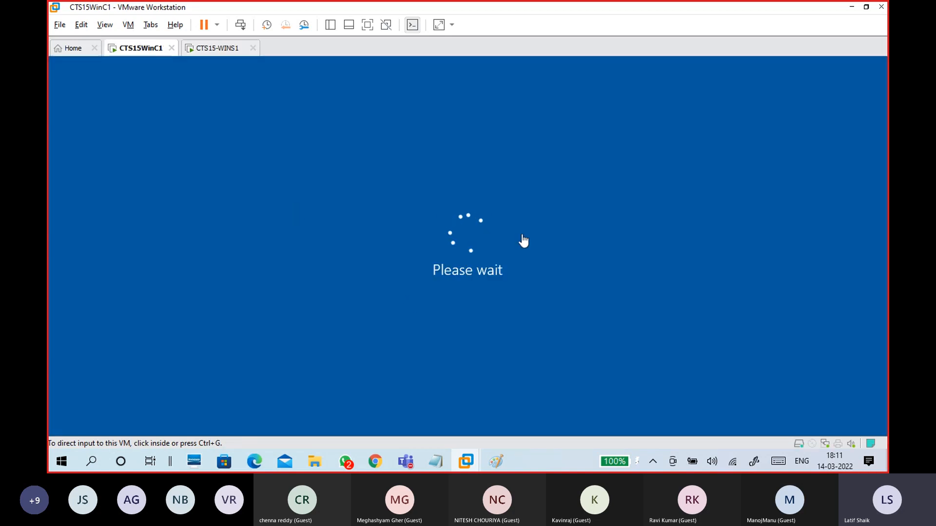
{"action": "left_click", "coordinate": [238, 49]}
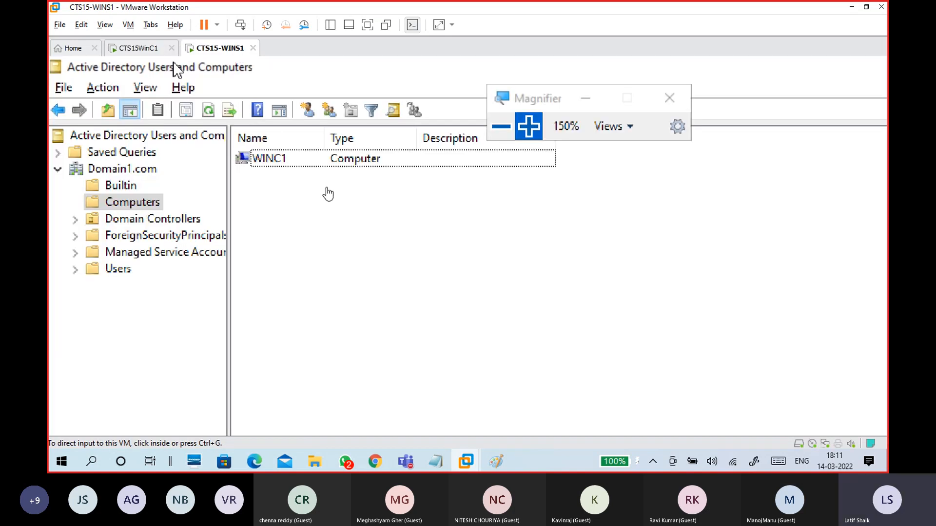
{"action": "left_click", "coordinate": [307, 159]}
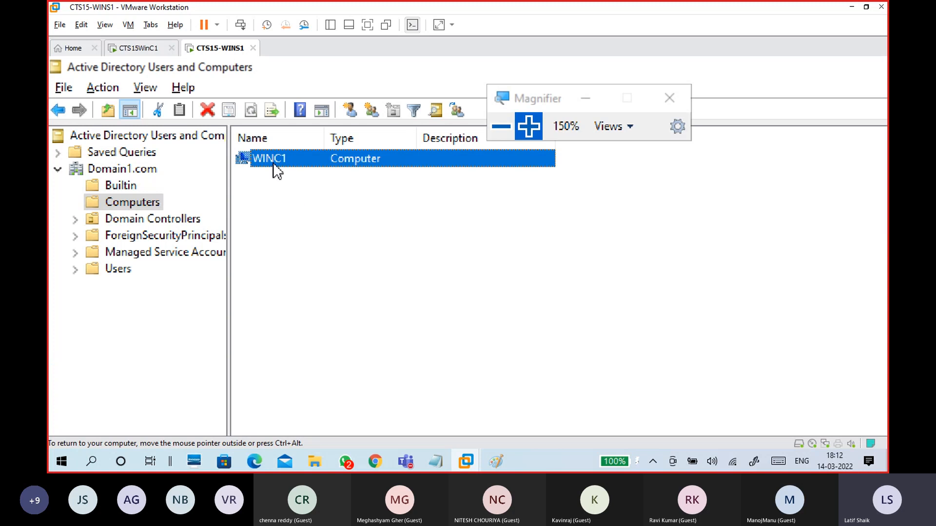
Step: Browse Domain Controllers, Users (selecting Administrator) and Builtin, then return to Domain1.com's top level
{"action": "left_click", "coordinate": [288, 202]}
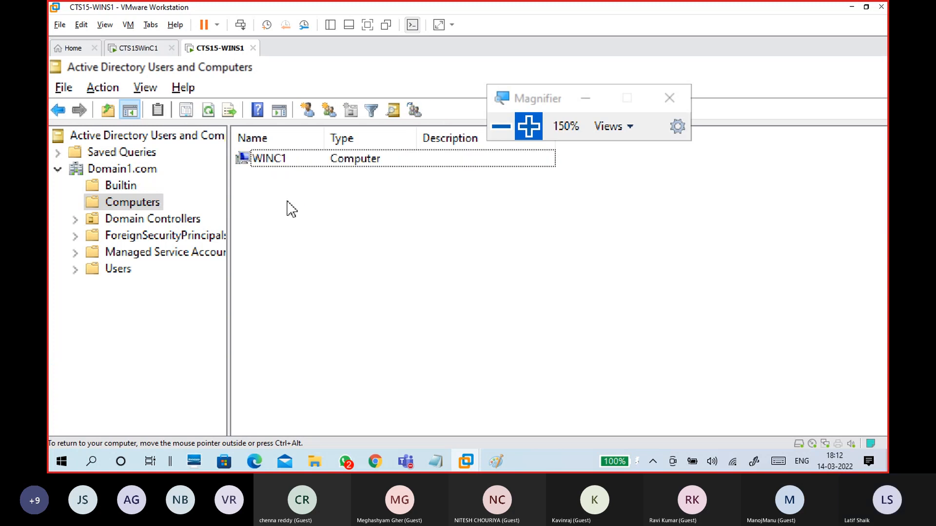
{"action": "left_click", "coordinate": [194, 224]}
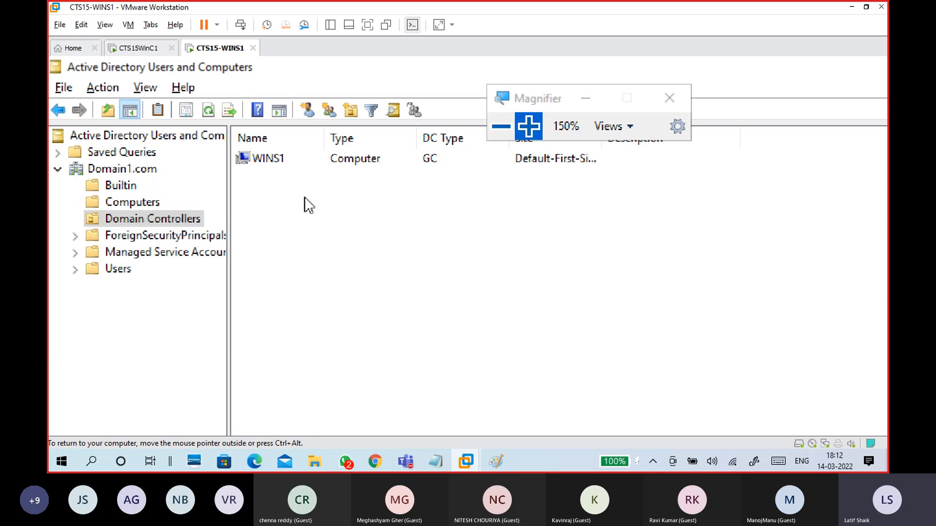
{"action": "left_click", "coordinate": [118, 276]}
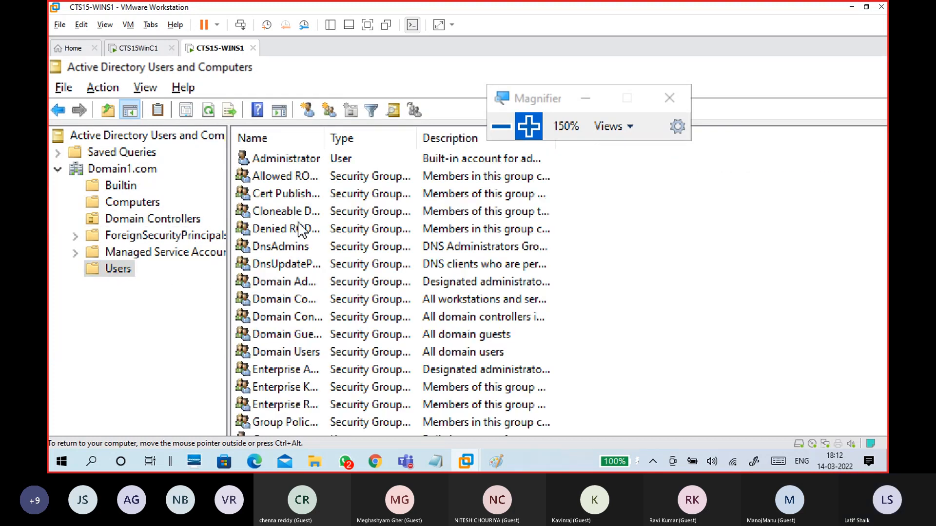
{"action": "left_click", "coordinate": [284, 172]}
{"action": "left_click", "coordinate": [285, 159]}
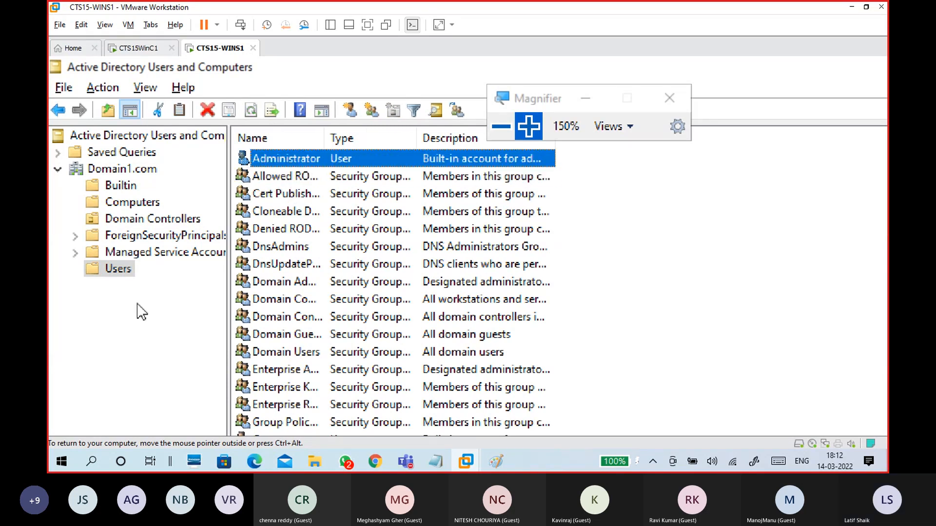
{"action": "left_click", "coordinate": [111, 352]}
{"action": "left_click", "coordinate": [125, 188]}
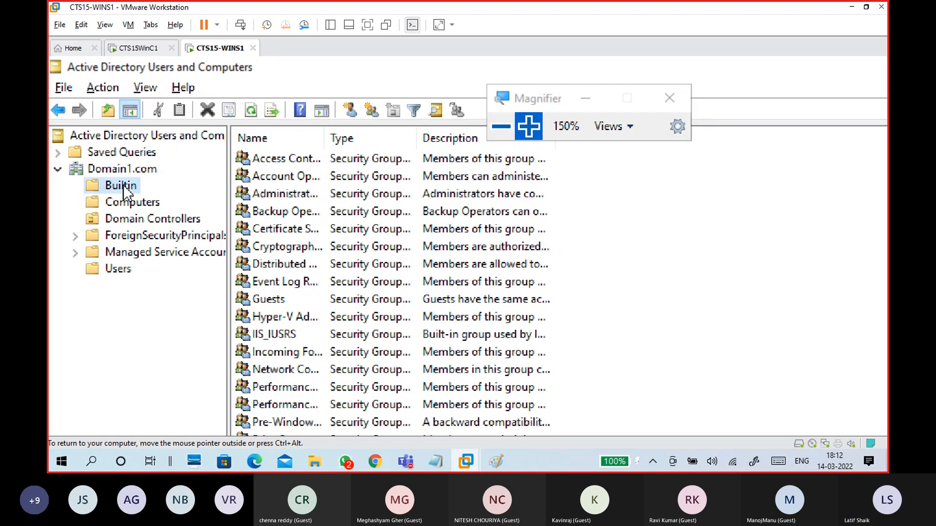
{"action": "left_click", "coordinate": [135, 174]}
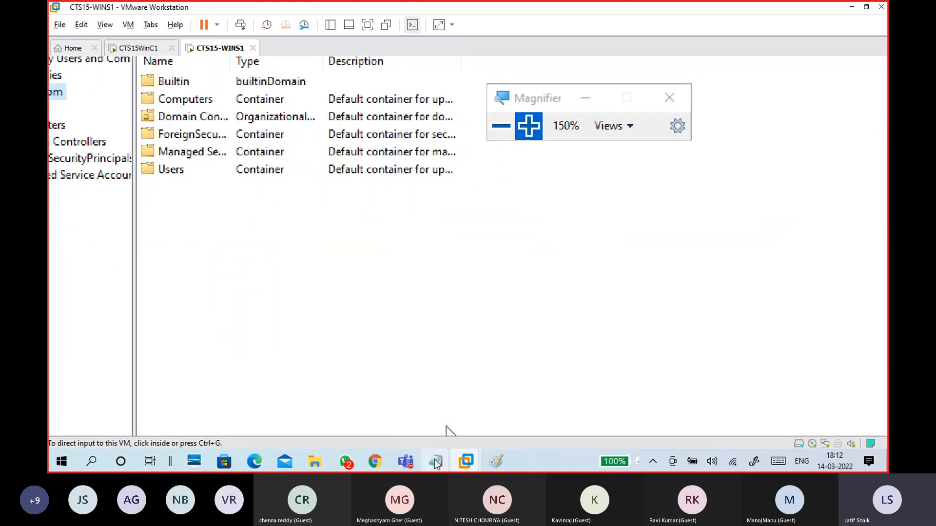
Step: In the 14-03 WINDOWS.txt notes, write 'create a OU' and 'OU - Organizational Unit'
{"action": "mouse_move", "coordinate": [435, 460]}
{"action": "left_click", "coordinate": [460, 422]}
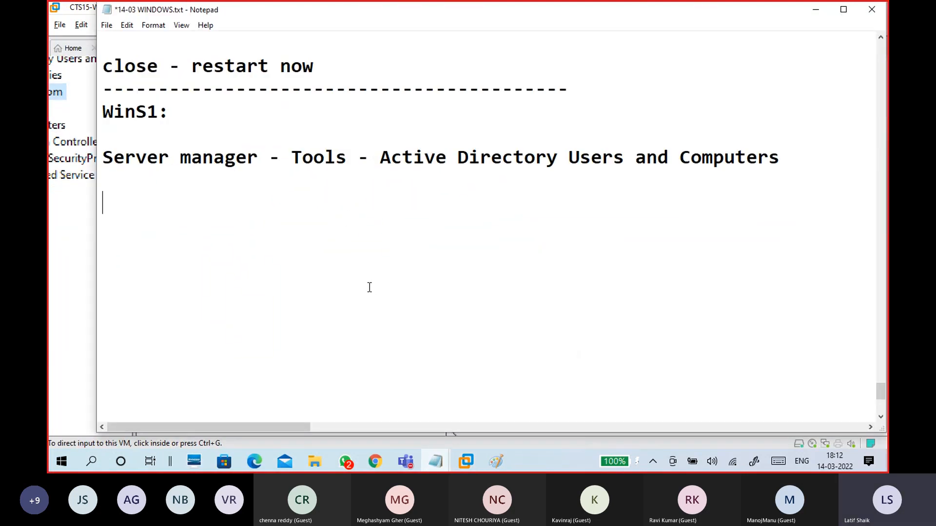
{"action": "type", "text": "care"}
{"action": "key", "text": "BackSpace"}
{"action": "key", "text": "BackSpace"}
{"action": "key", "text": "BackSpace"}
{"action": "type", "text": "reate "}
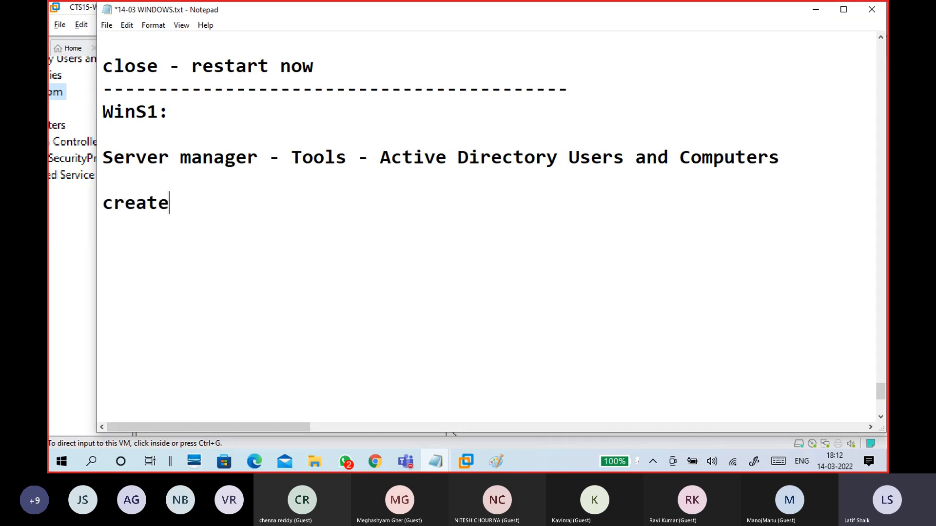
{"action": "type", "text": "a OU"}
{"action": "key", "text": "Return"}
{"action": "key", "text": "Return"}
{"action": "type", "text": "OU - organiz"}
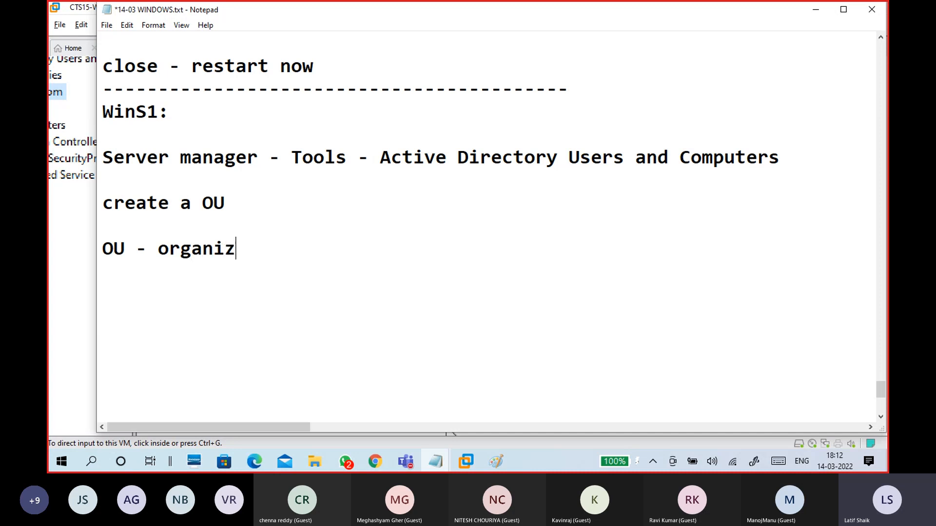
{"action": "type", "text": "ational Unit"}
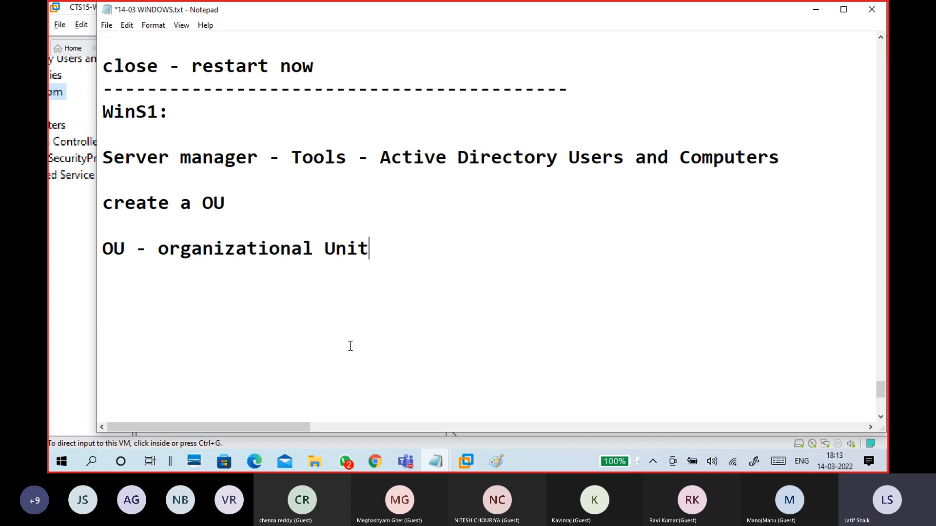
{"action": "left_click", "coordinate": [169, 249]}
{"action": "key", "text": "BackSpace"}
{"action": "type", "text": "O"}
Step: Add indented lines '-store users, computer, group..', '-category' and '/ organizing' under the definition
{"action": "key", "text": "Tab"}
{"action": "type", "text": "-store"}
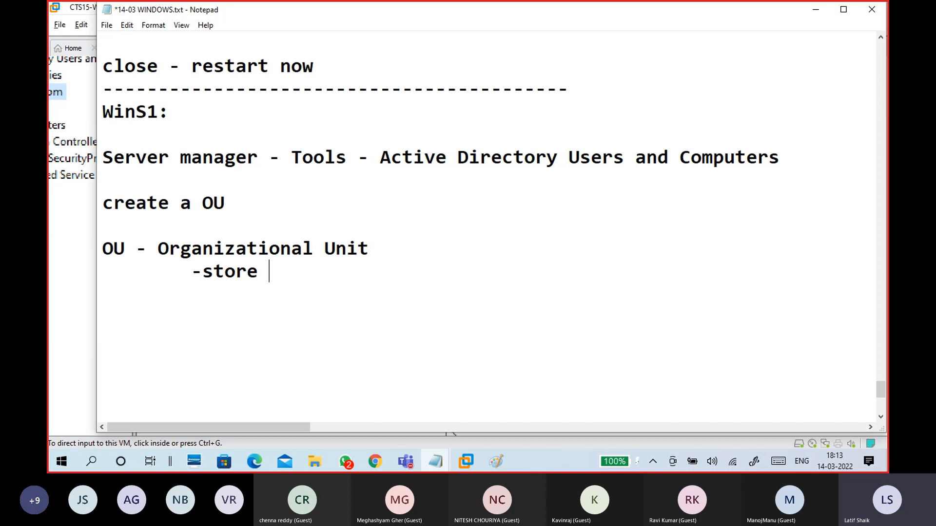
{"action": "type", "text": " users, co"}
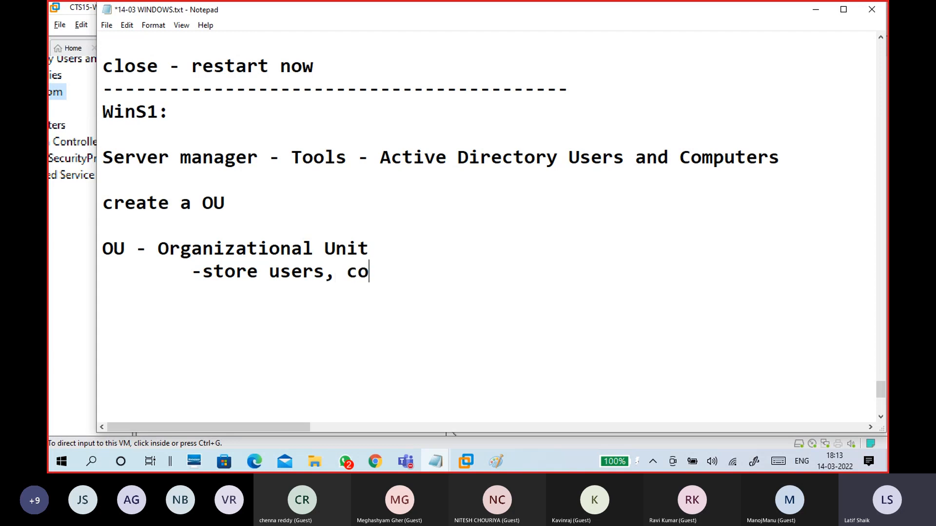
{"action": "type", "text": "mputer, "}
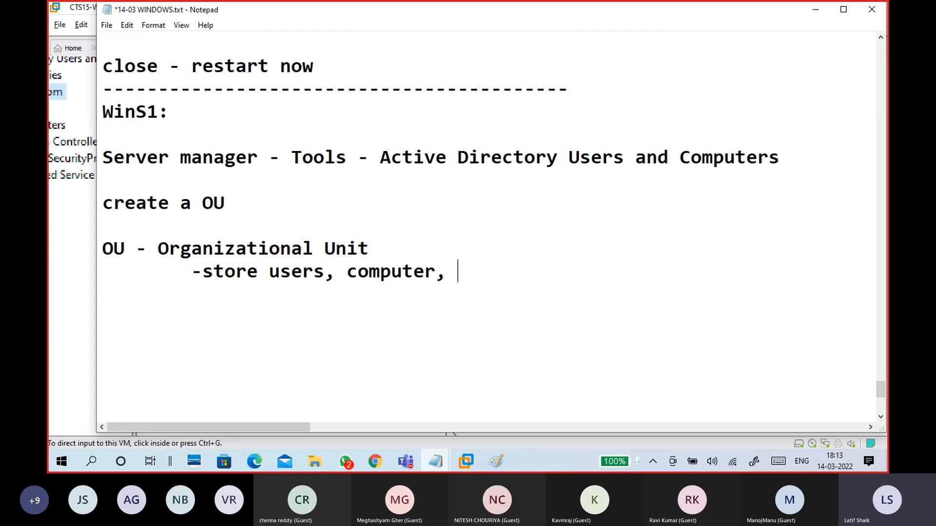
{"action": "type", "text": "group"}
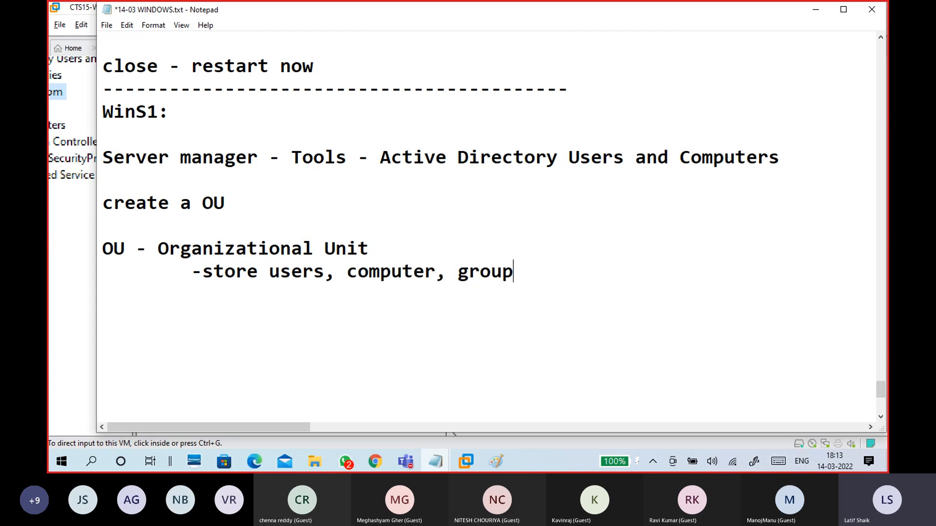
{"action": "type", "text": ".."}
{"action": "key", "text": "Return"}
{"action": "scroll", "coordinate": [185, 256], "scroll_direction": "down", "scroll_amount": 1}
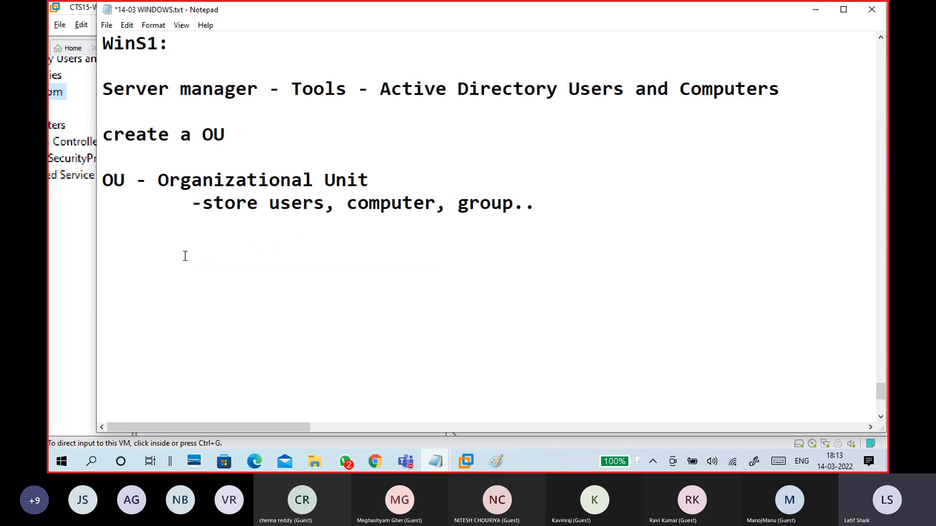
{"action": "key", "text": "Tab"}
{"action": "type", "text": "-categori"}
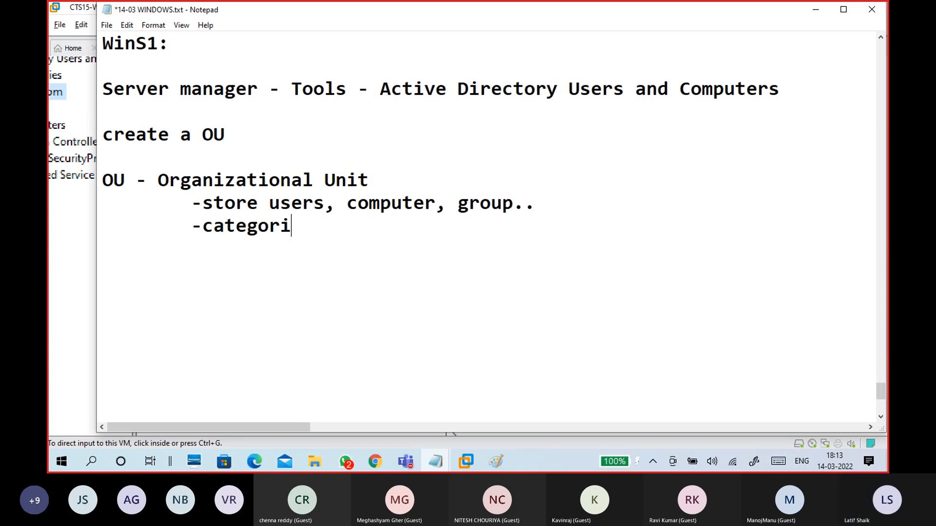
{"action": "key", "text": "BackSpace"}
{"action": "key", "text": "BackSpace"}
{"action": "key", "text": "BackSpace"}
{"action": "key", "text": "BackSpace"}
{"action": "key", "text": "BackSpace"}
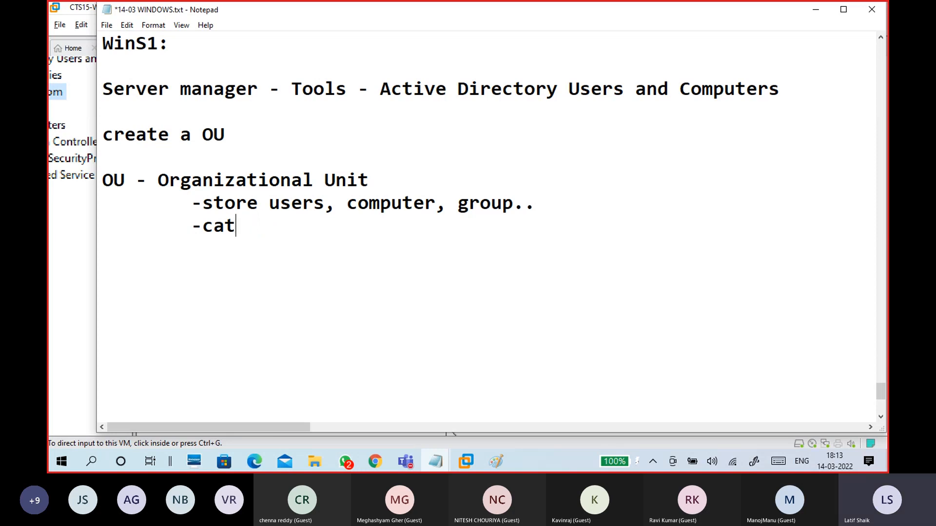
{"action": "type", "text": "egory"}
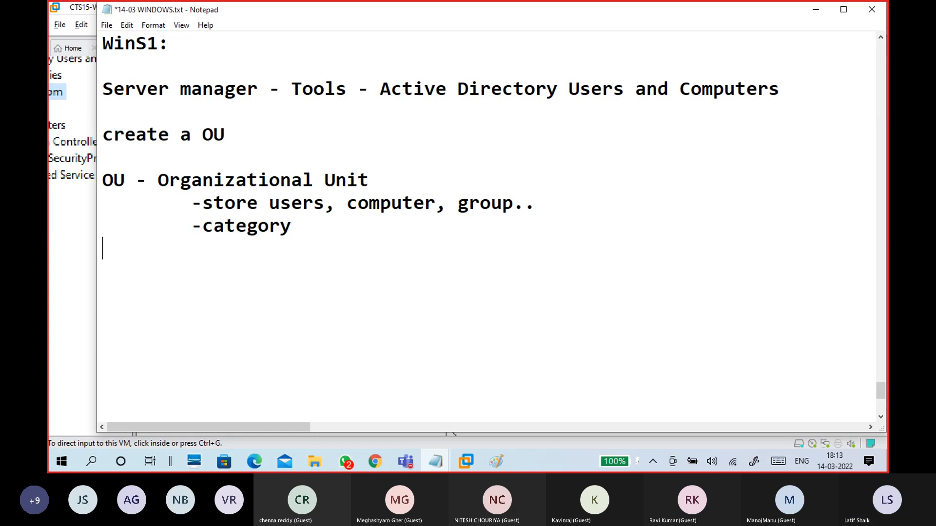
{"action": "key", "text": "Return"}
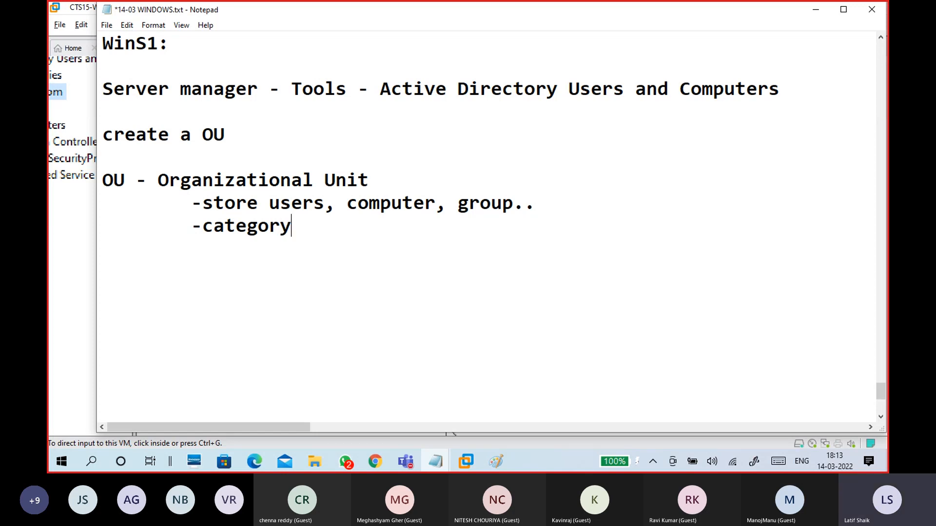
{"action": "type", "text": "/ organizing"}
{"action": "key", "text": "Return"}
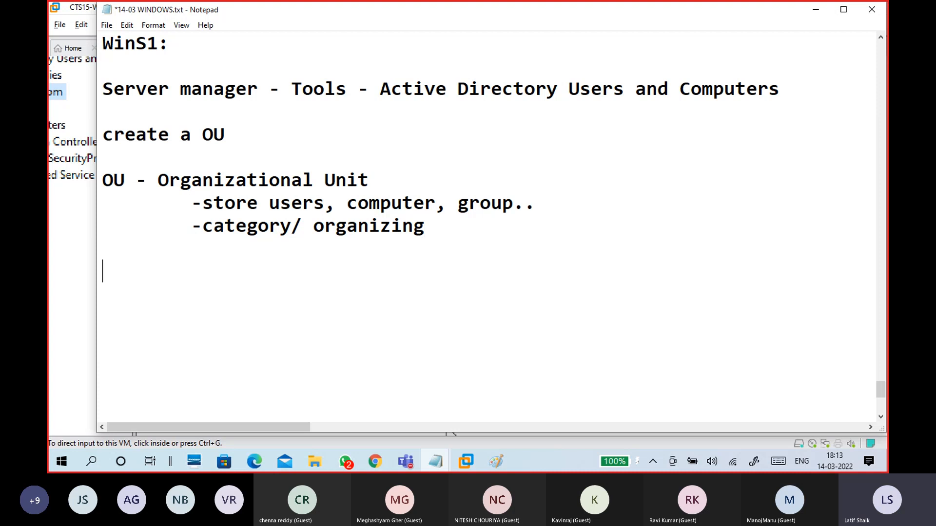
Step: List HR, ITSupport and Development on separate lines
{"action": "type", "text": "HR"}
{"action": "key", "text": "Return"}
{"action": "type", "text": "D"}
{"action": "key", "text": "BackSpace"}
{"action": "type", "text": "ITSupport"}
{"action": "key", "text": "Return"}
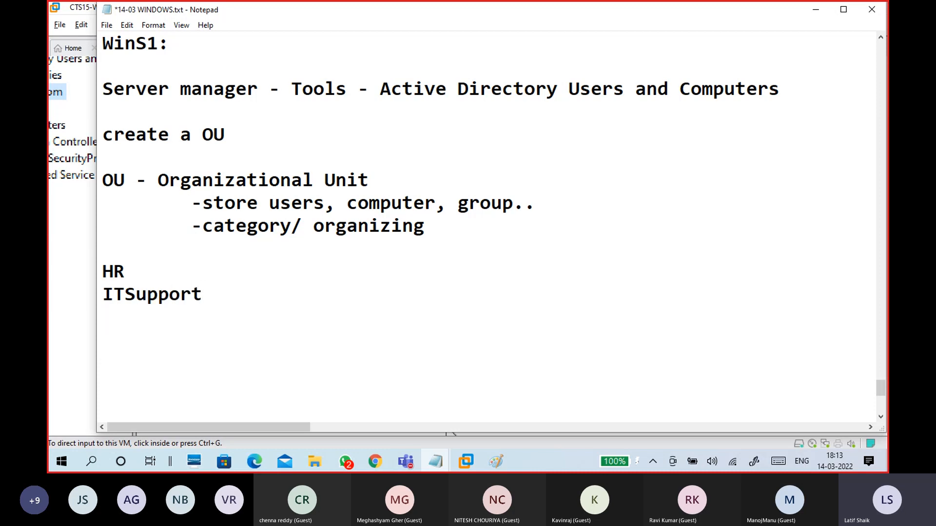
{"action": "type", "text": "Development"}
{"action": "key", "text": "Return"}
Step: Add sub-units -Java, -Dotnet, -Python, -Test under Development, then Cloud and DevOps
{"action": "type", "text": "-"}
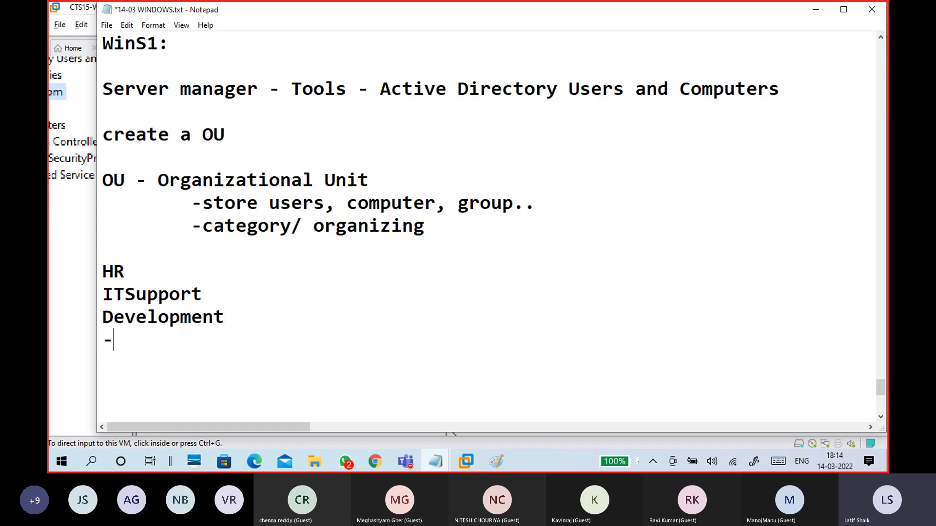
{"action": "type", "text": "Java"}
{"action": "key", "text": "Return"}
{"action": "type", "text": "-Dotnet"}
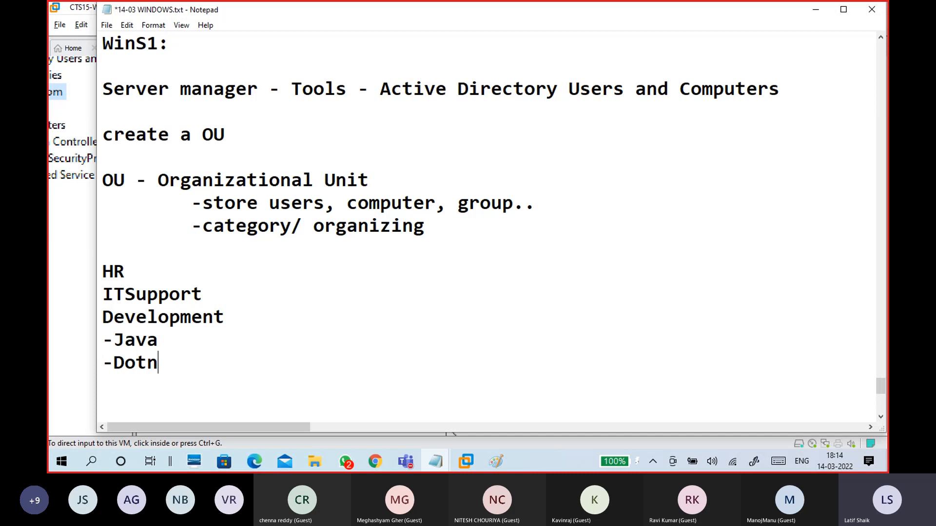
{"action": "key", "text": "Return"}
{"action": "type", "text": "-Python"}
{"action": "key", "text": "Return"}
{"action": "type", "text": "-Test"}
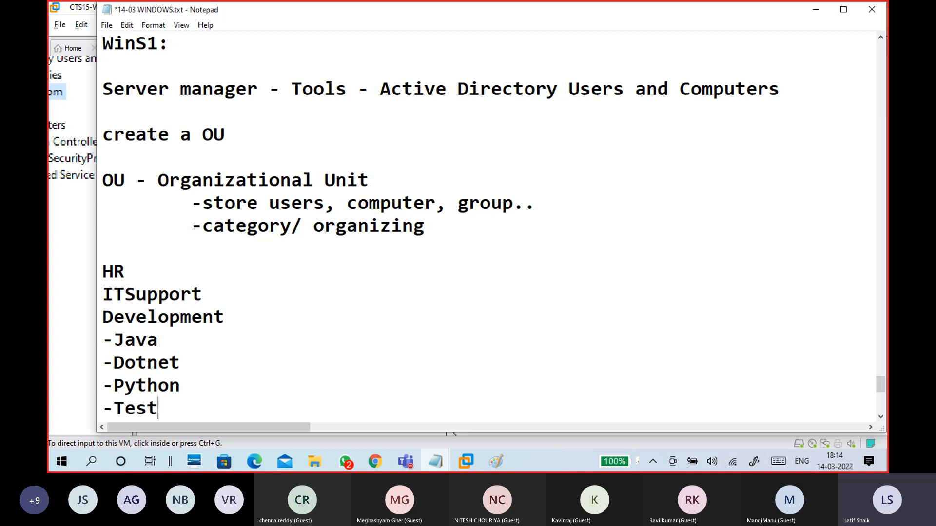
{"action": "key", "text": "Return"}
{"action": "type", "text": "Cloud"}
{"action": "key", "text": "Return"}
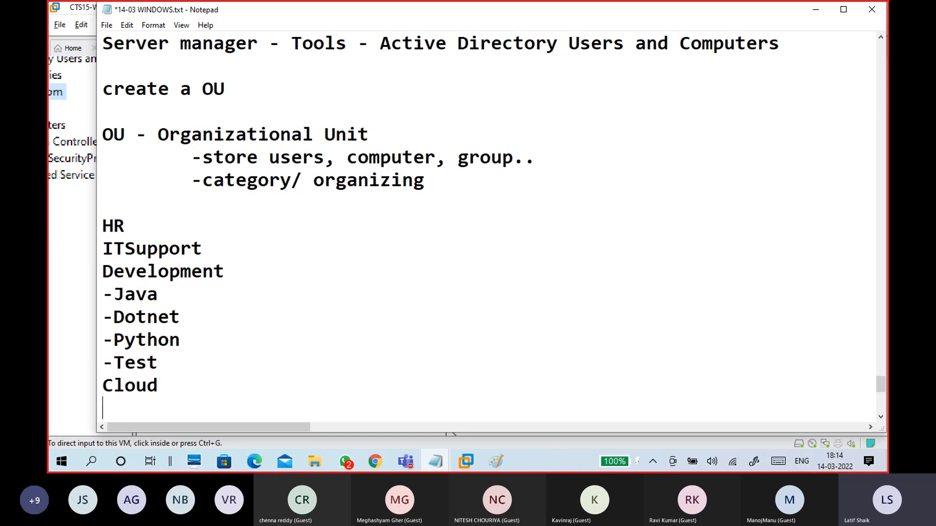
{"action": "type", "text": "DevOps"}
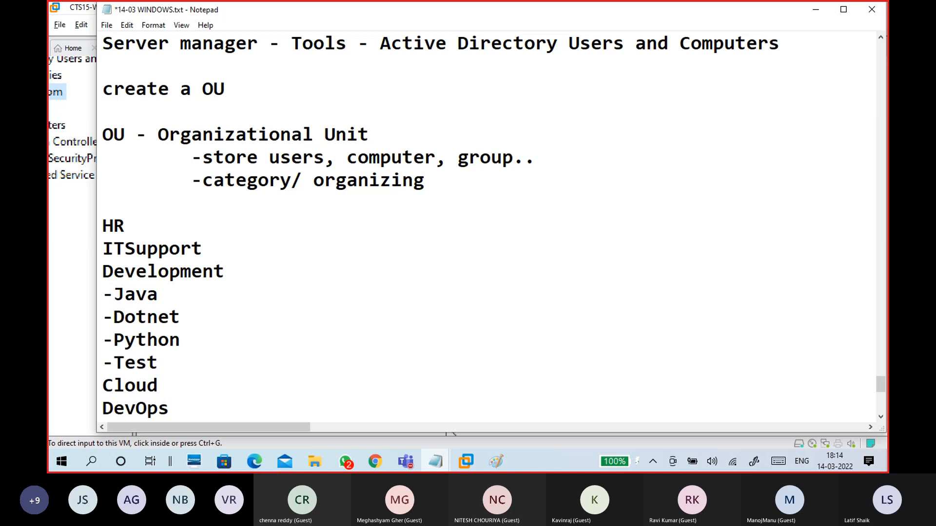
Step: Insert tab spacing after HR and ITSupport to leave room for member names
{"action": "scroll", "coordinate": [161, 212], "scroll_direction": "down", "scroll_amount": 1}
{"action": "left_click_drag", "start_coordinate": [102, 151], "coordinate": [171, 335]}
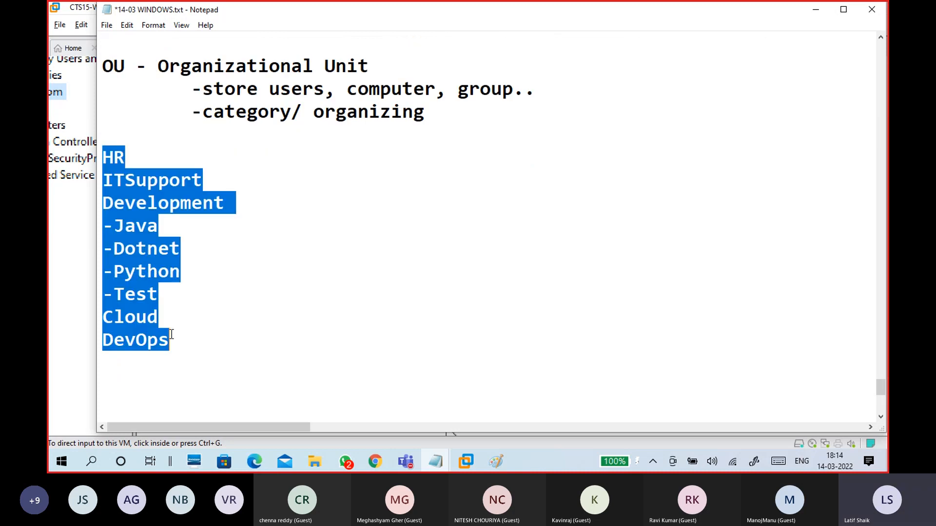
{"action": "left_click", "coordinate": [173, 337]}
{"action": "left_click", "coordinate": [105, 148]}
{"action": "left_click", "coordinate": [146, 164]}
{"action": "key", "text": "Tab"}
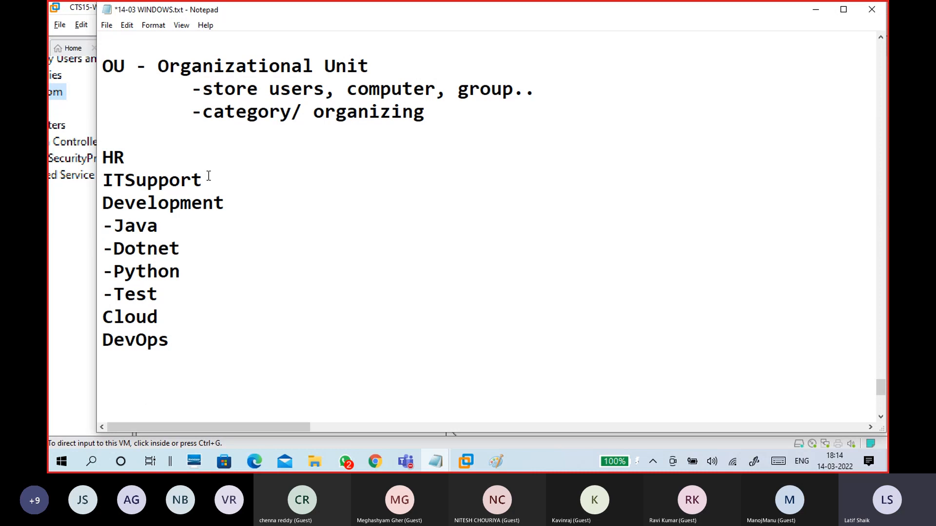
{"action": "left_click", "coordinate": [142, 156]}
{"action": "key", "text": "Tab"}
{"action": "scroll", "coordinate": [231, 252], "scroll_direction": "up", "scroll_amount": 1}
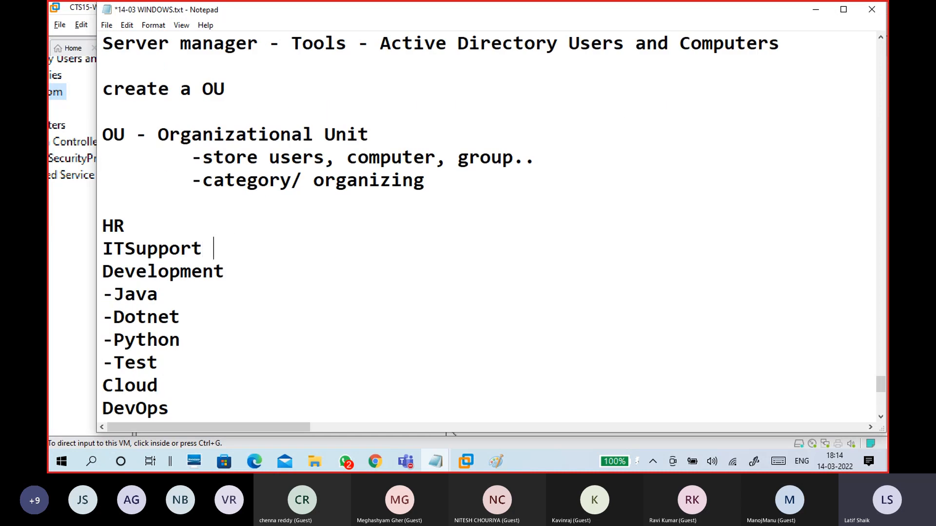
Step: Add a dash after ITSupport and look up student names in the SD2 & SD3 ATTND sheet
{"action": "type", "text": "-"}
{"action": "left_click", "coordinate": [258, 461]}
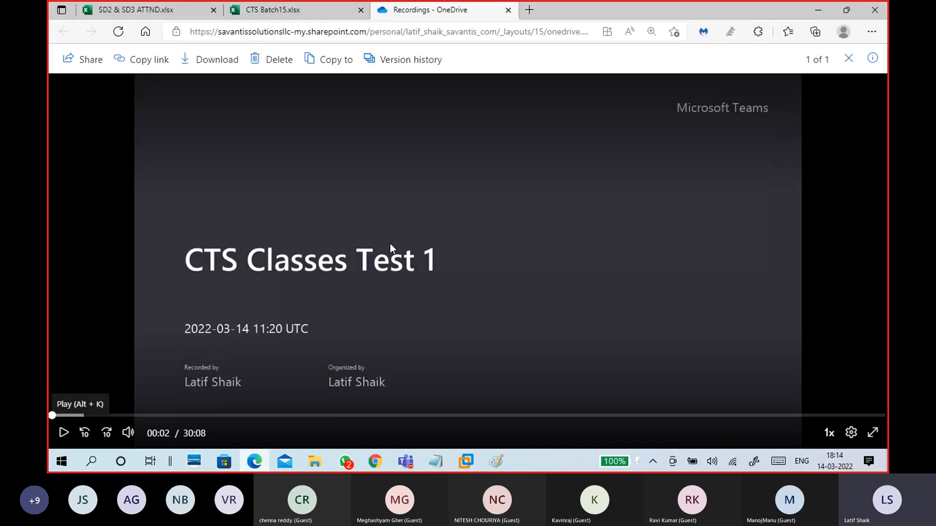
{"action": "left_click", "coordinate": [165, 11]}
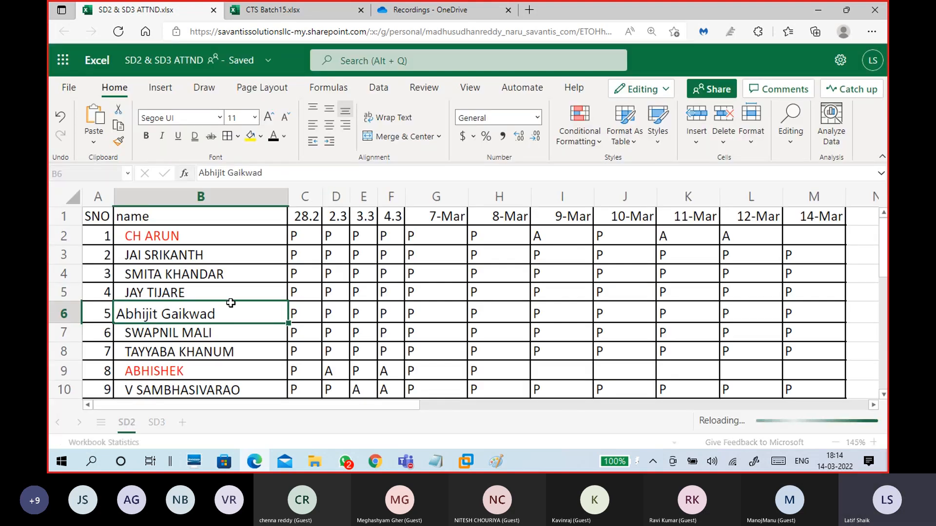
{"action": "left_click", "coordinate": [214, 275]}
{"action": "left_click", "coordinate": [203, 254]}
{"action": "left_click", "coordinate": [212, 274]}
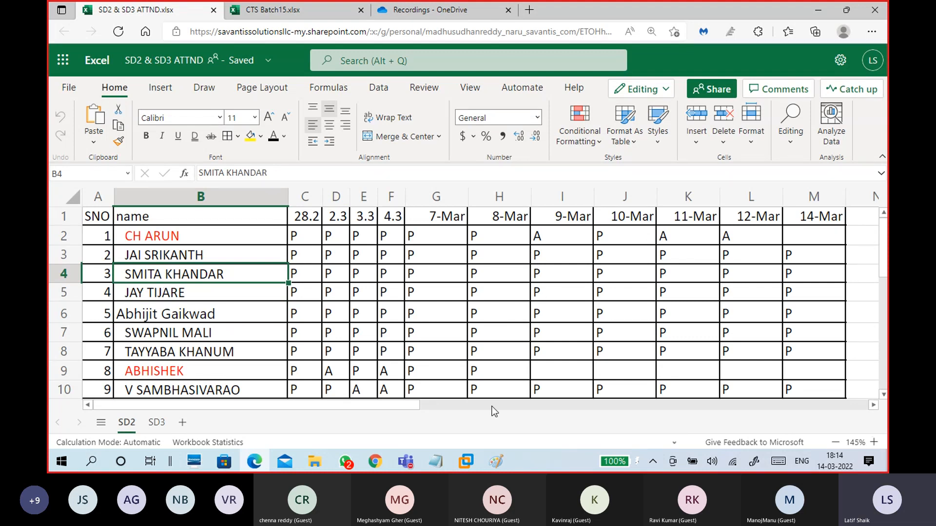
Step: Minimize the Teams meeting window
{"action": "mouse_move", "coordinate": [411, 463]}
{"action": "left_click", "coordinate": [418, 390]}
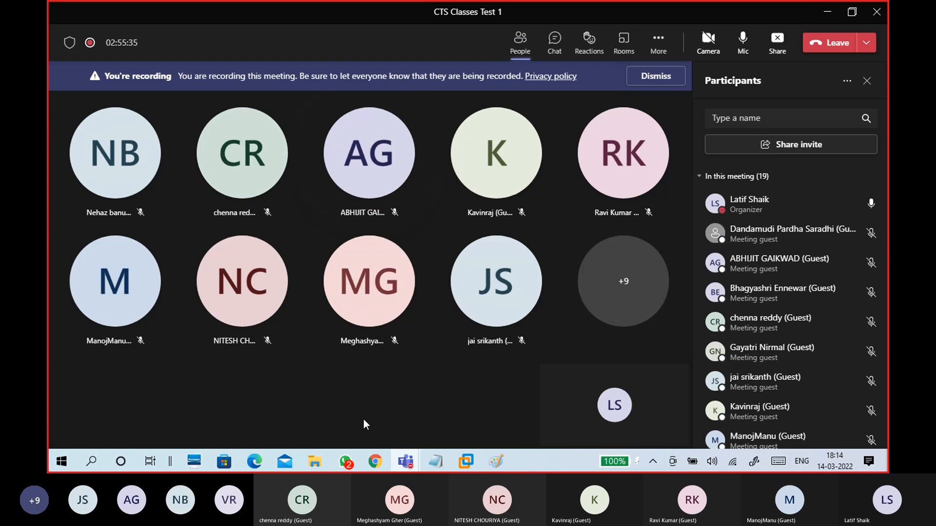
{"action": "left_click", "coordinate": [823, 19]}
Step: Type two students' names after ITSupport and one student's name after the -Java sub-unit
{"action": "left_click", "coordinate": [807, 9]}
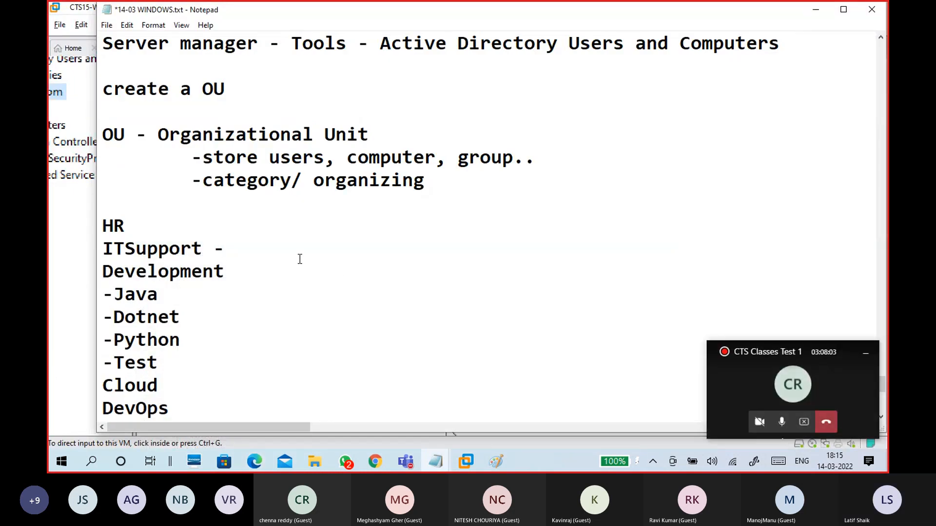
{"action": "type", "text": "Jai"}
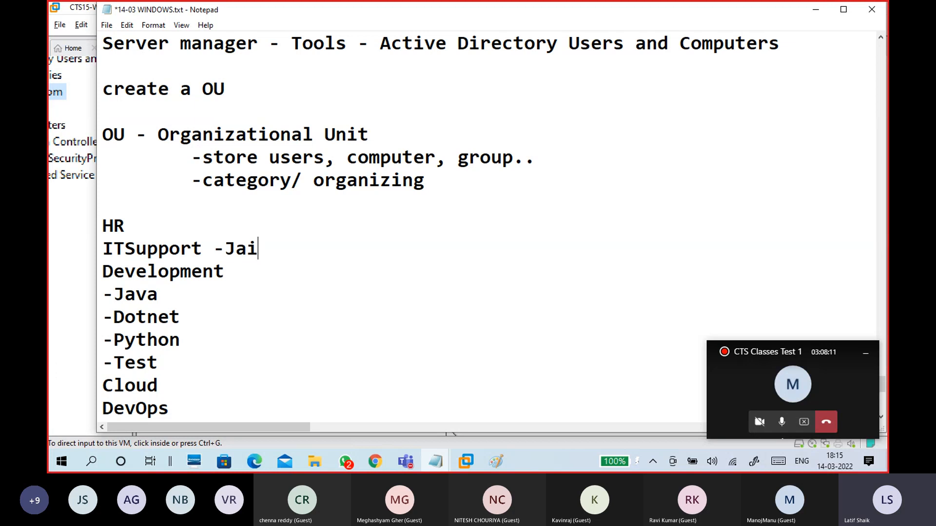
{"action": "type", "text": ", Srikath"}
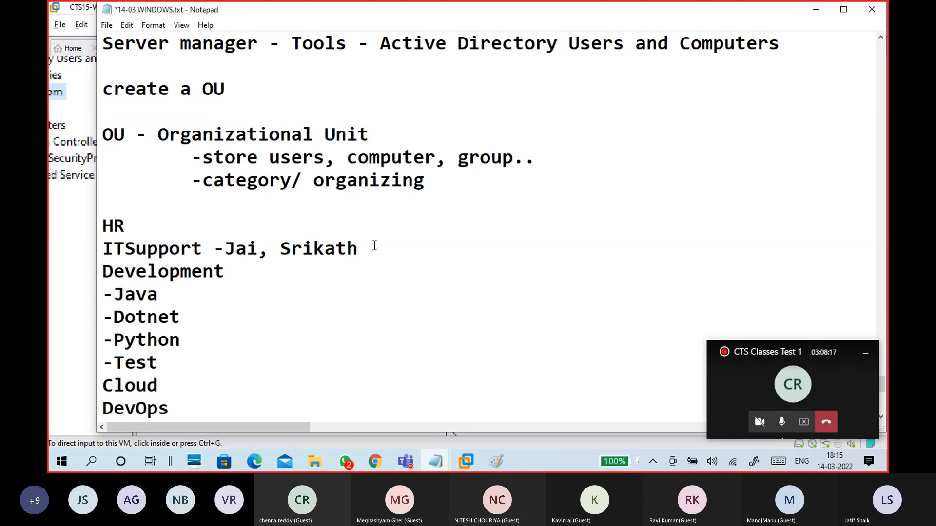
{"action": "type", "text": ","}
{"action": "key", "text": "Down"}
{"action": "key", "text": "Tab"}
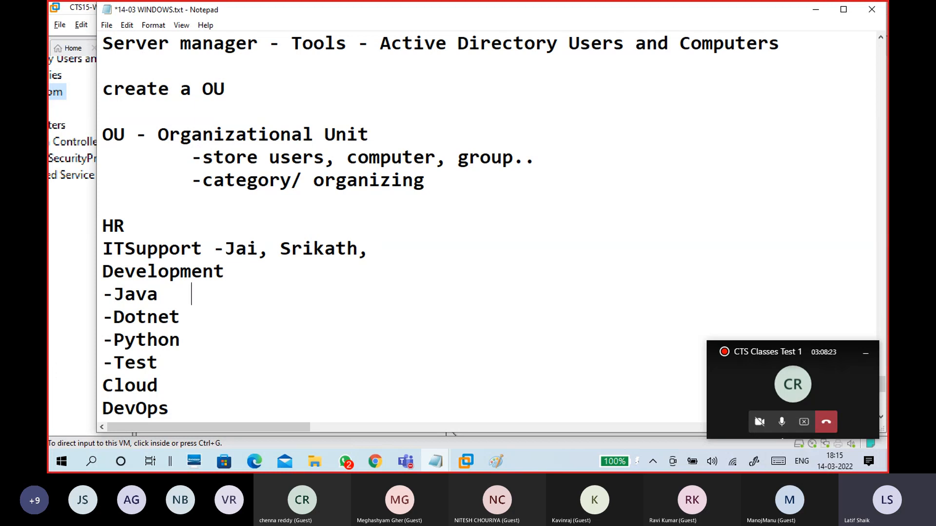
{"action": "type", "text": "Banu,"}
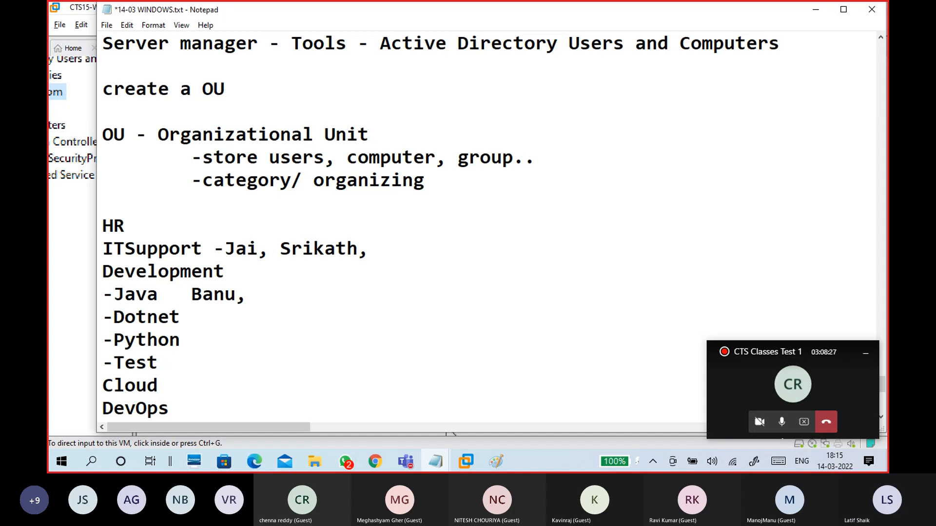
{"action": "left_click_drag", "start_coordinate": [235, 296], "coordinate": [102, 295]}
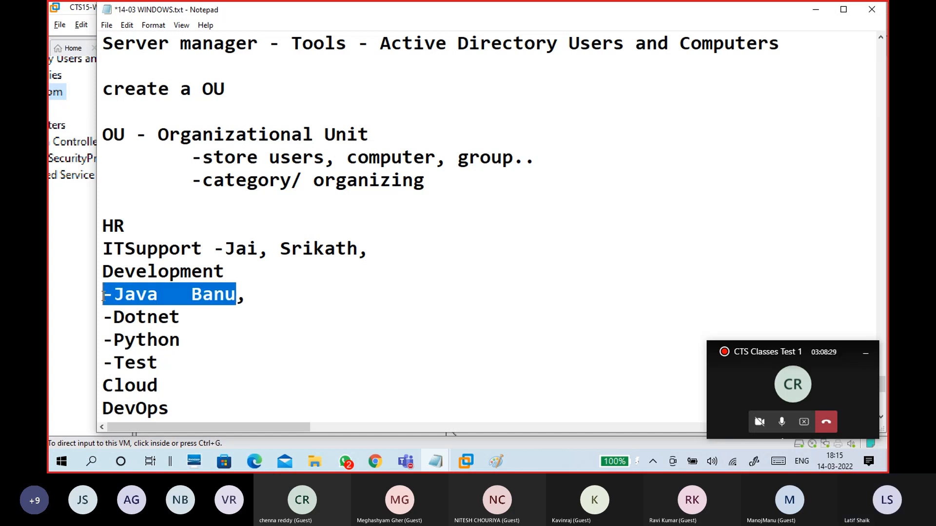
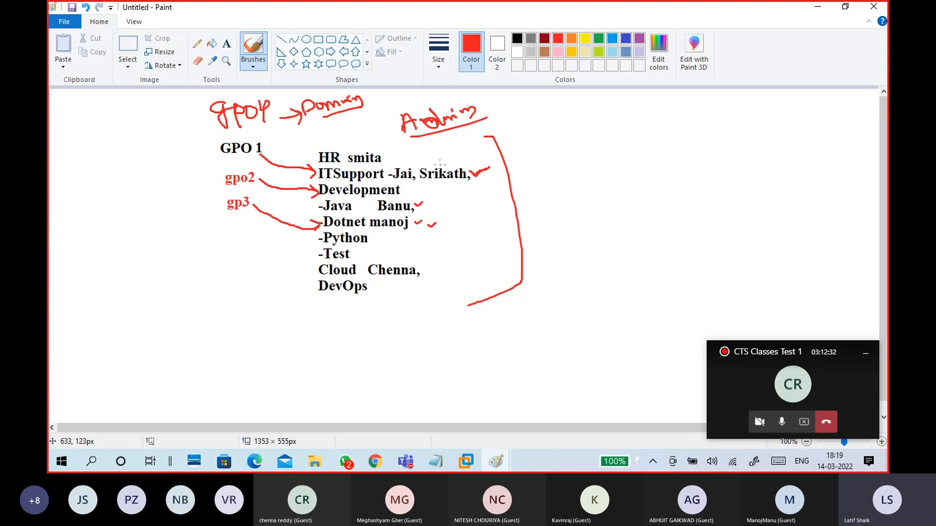
Step: Draw a red arrow from right of 'Srikath' leftward toward the ITSupport line
{"action": "left_click_drag", "start_coordinate": [437, 162], "coordinate": [389, 164]}
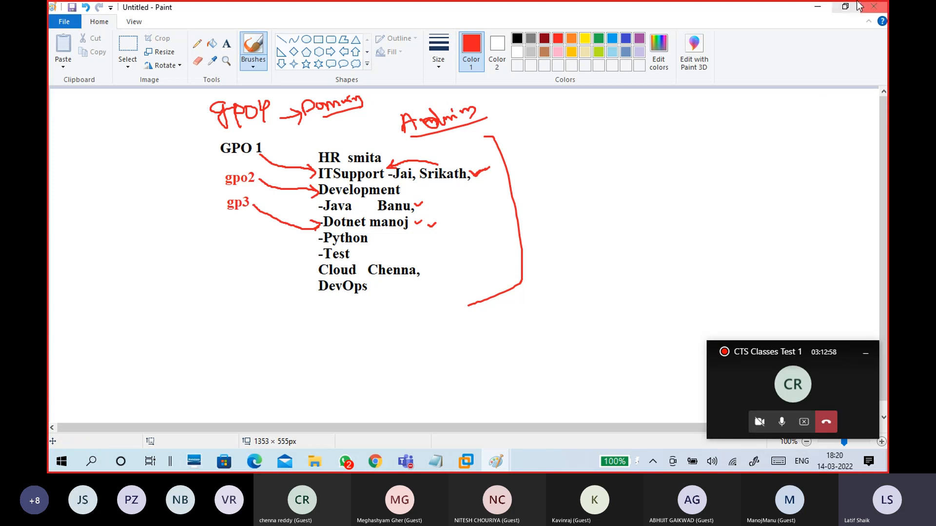
Step: Minimize Paint and bring the CTS15-WINS1 server VM's Active Directory console forward
{"action": "left_click", "coordinate": [819, 9]}
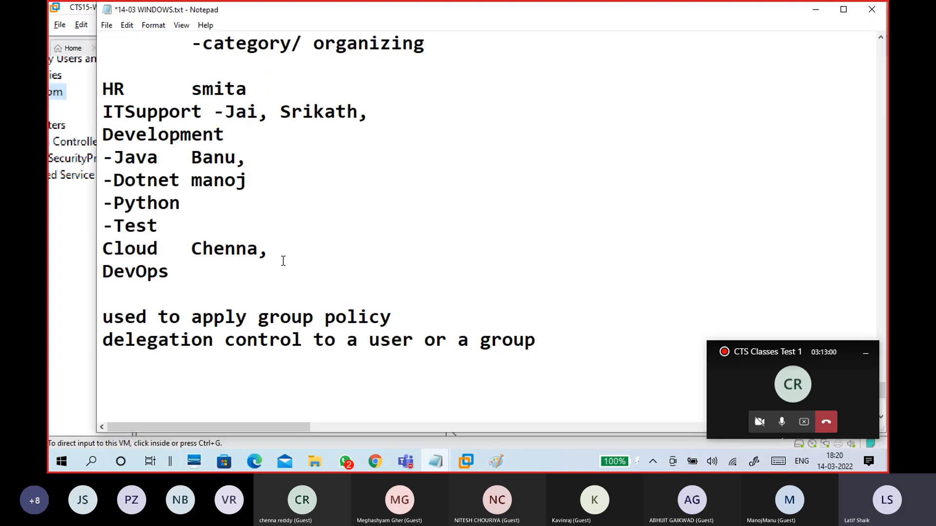
{"action": "left_click", "coordinate": [53, 250]}
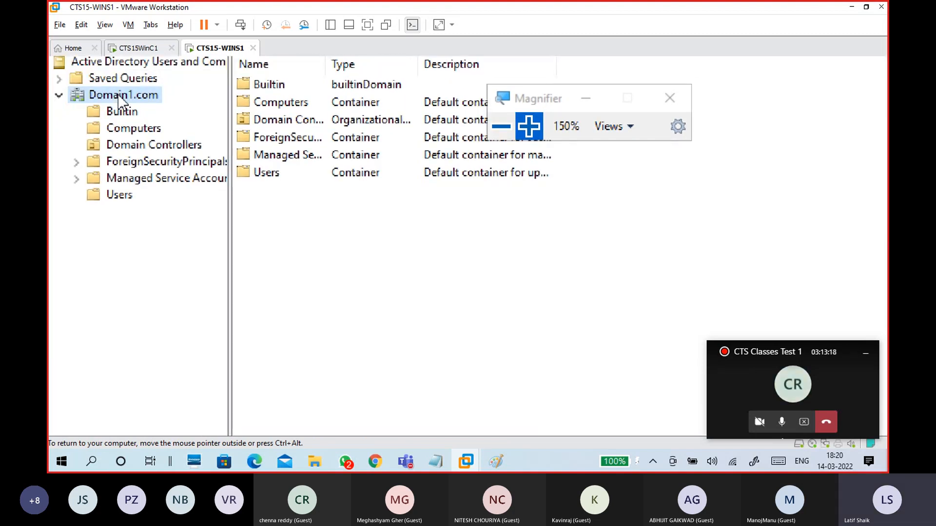
Step: Create an HR organizational unit under Domain1.com, keeping deletion protection on
{"action": "right_click", "coordinate": [120, 95]}
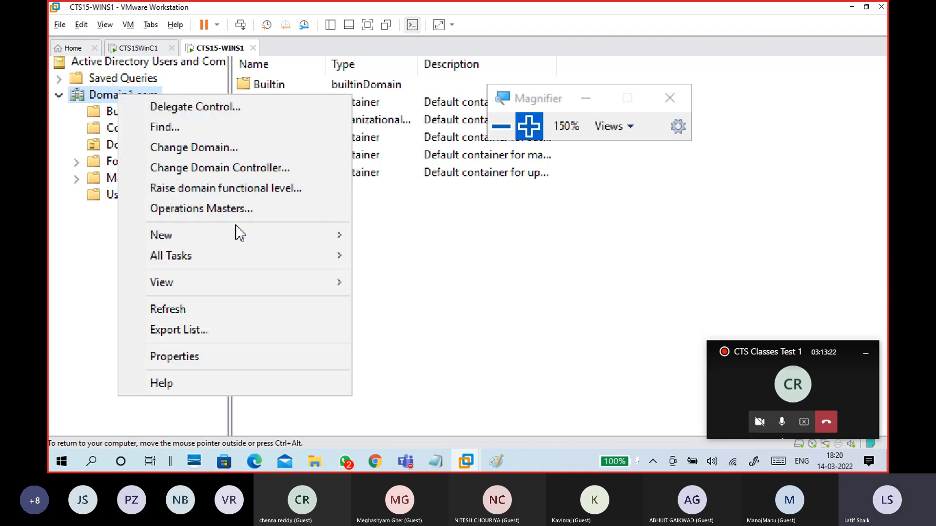
{"action": "mouse_move", "coordinate": [264, 235]}
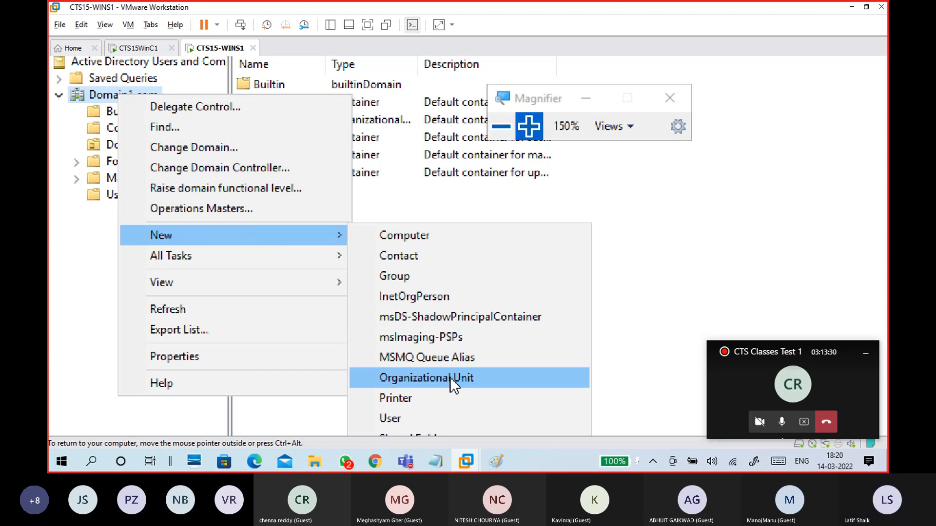
{"action": "left_click", "coordinate": [479, 378]}
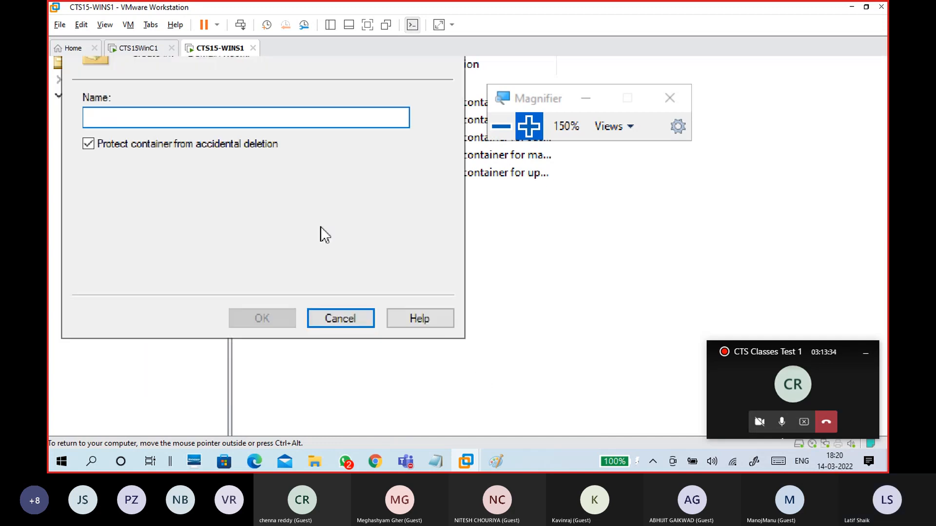
{"action": "left_click", "coordinate": [94, 210]}
{"action": "left_click", "coordinate": [91, 213]}
{"action": "left_click", "coordinate": [121, 183]}
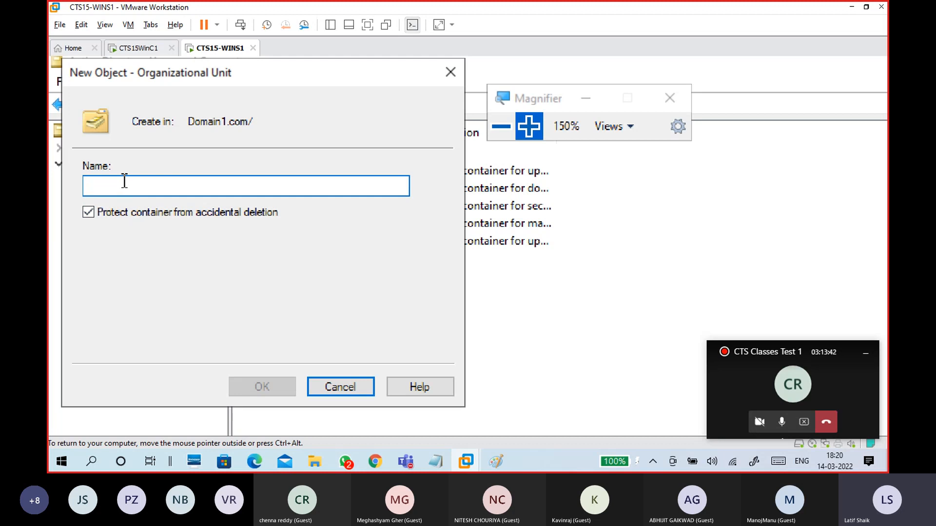
{"action": "type", "text": "hr"}
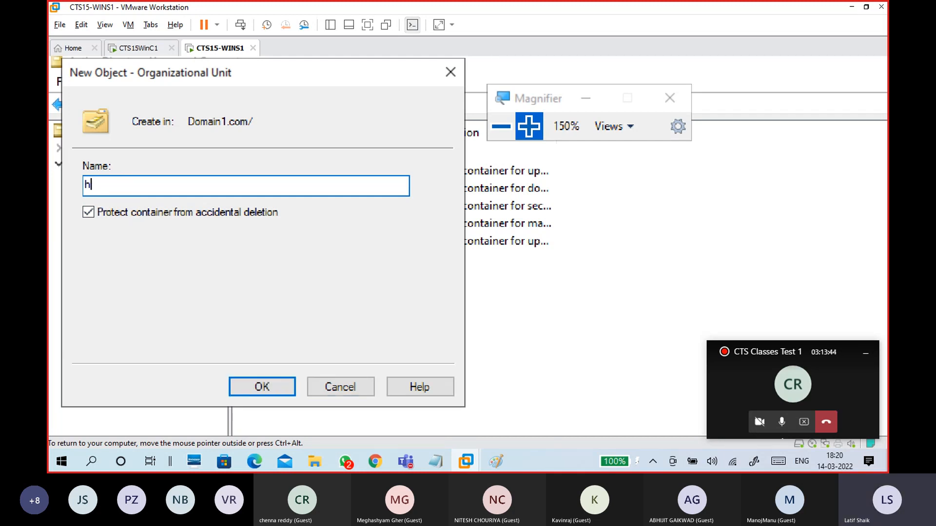
{"action": "key", "text": "BackSpace"}
{"action": "type", "text": "HR"}
{"action": "left_click", "coordinate": [251, 387]}
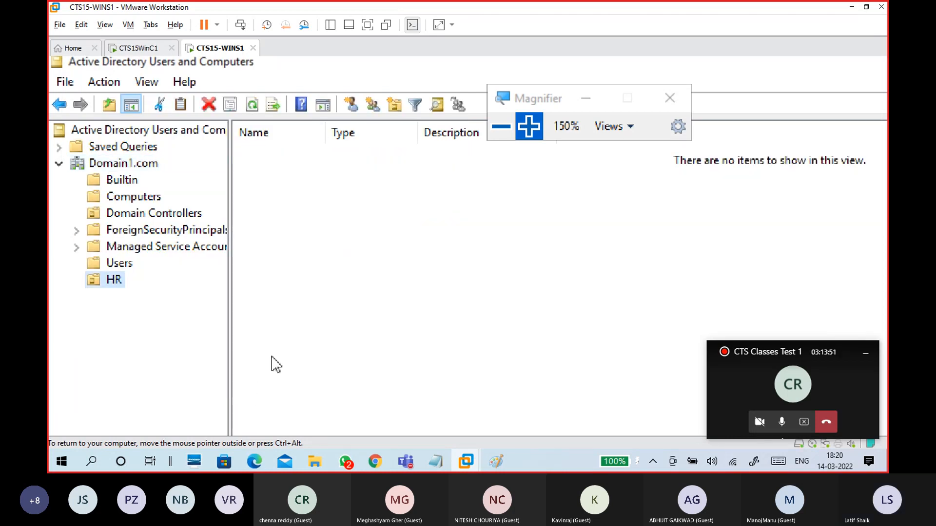
Step: Add an ITSupport organizational unit under Domain1.com
{"action": "left_click", "coordinate": [126, 167]}
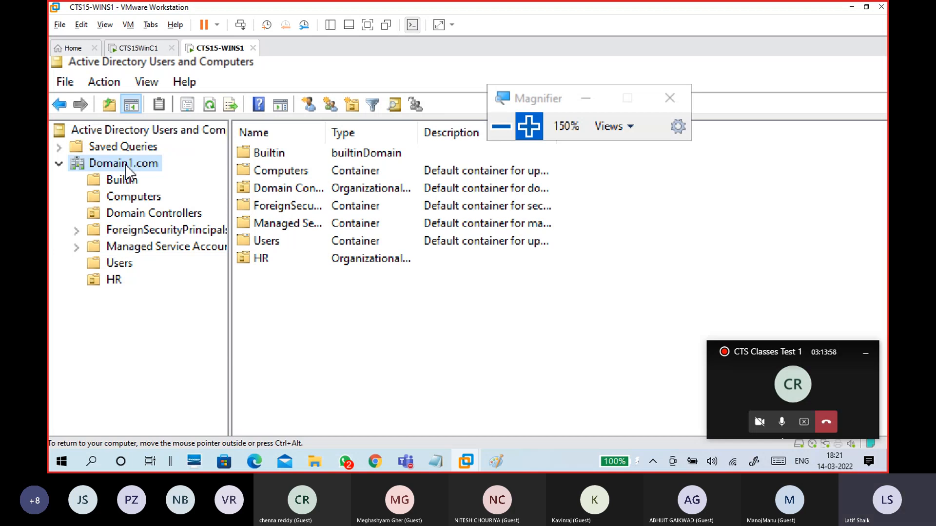
{"action": "right_click", "coordinate": [128, 170]}
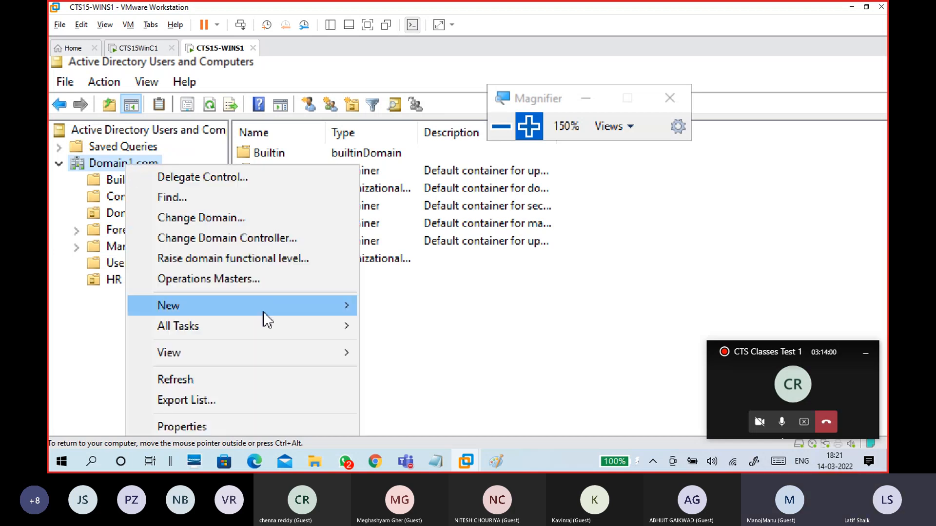
{"action": "mouse_move", "coordinate": [263, 312]}
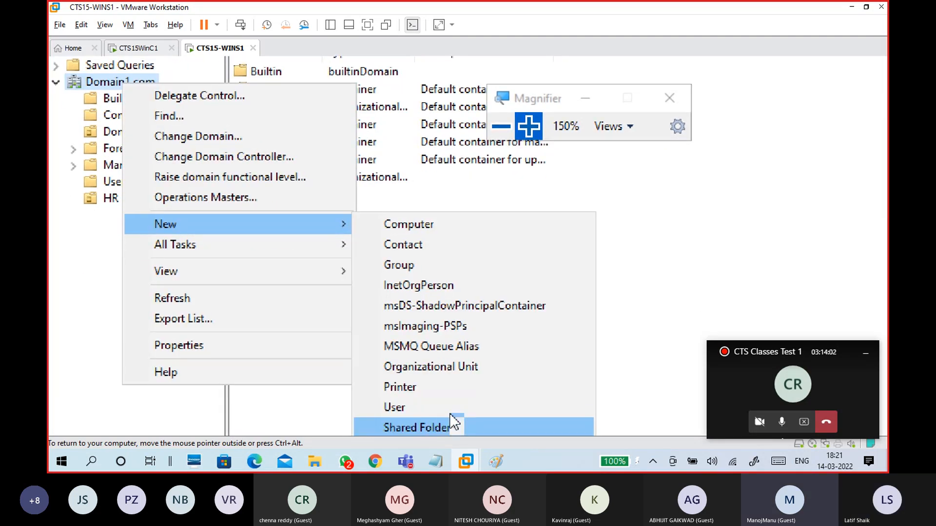
{"action": "left_click", "coordinate": [467, 368]}
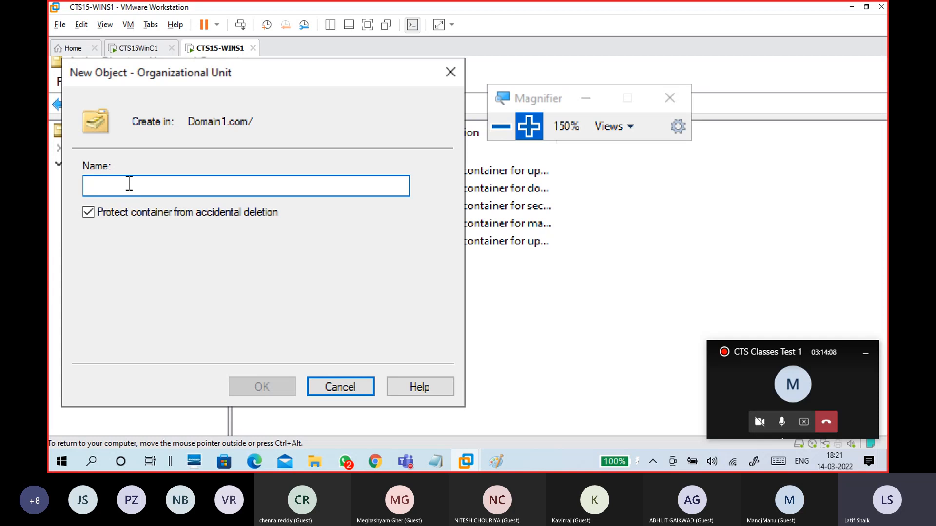
{"action": "type", "text": "it"}
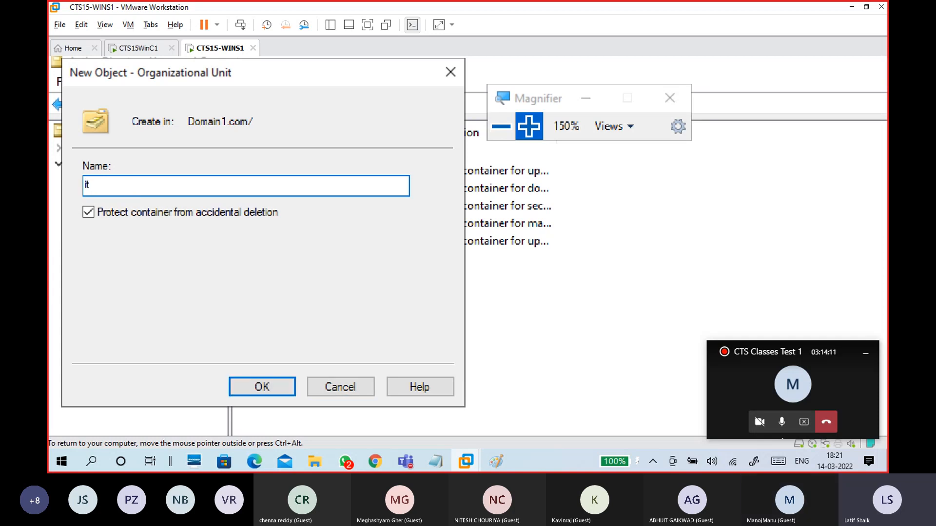
{"action": "key", "text": "BackSpace"}
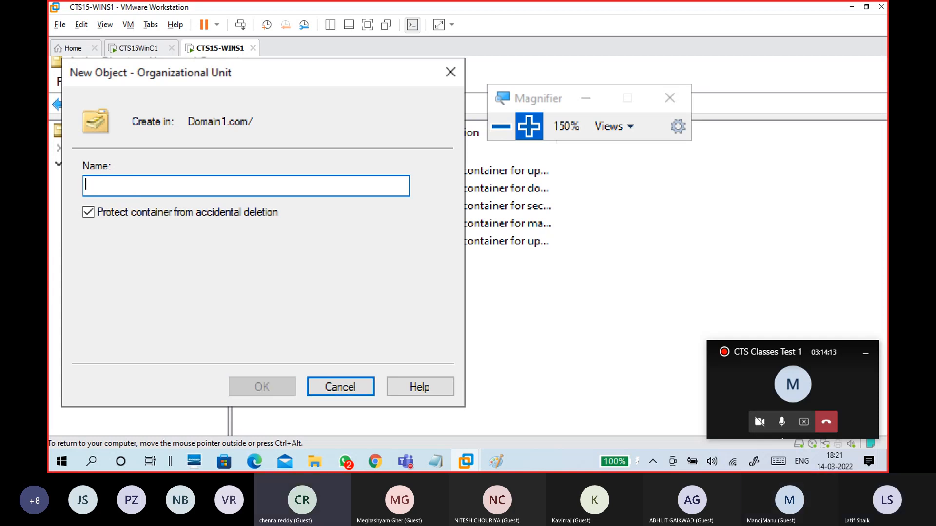
{"action": "type", "text": "ITS"}
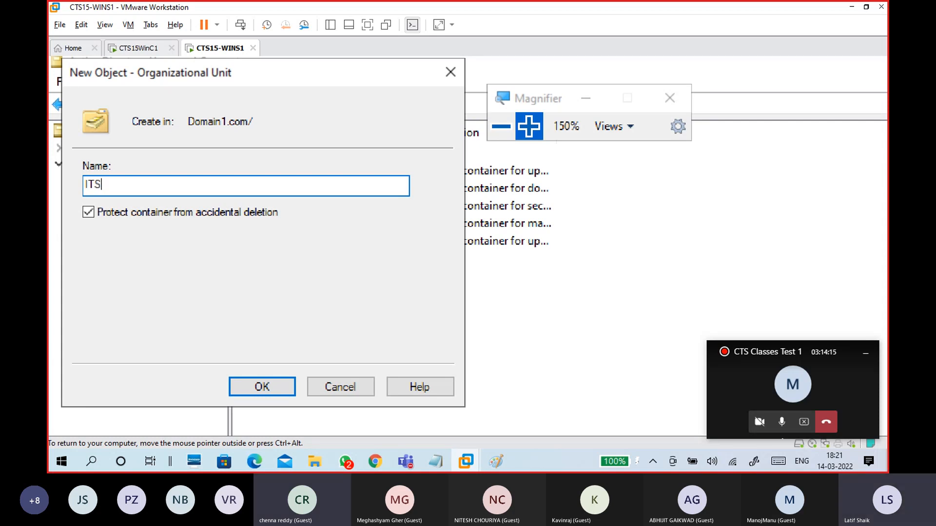
{"action": "type", "text": "upport"}
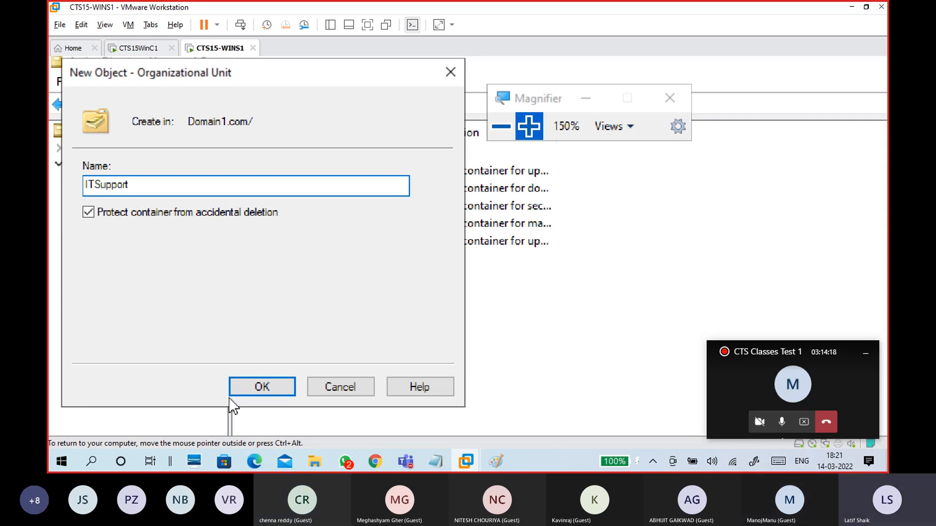
{"action": "left_click", "coordinate": [246, 383]}
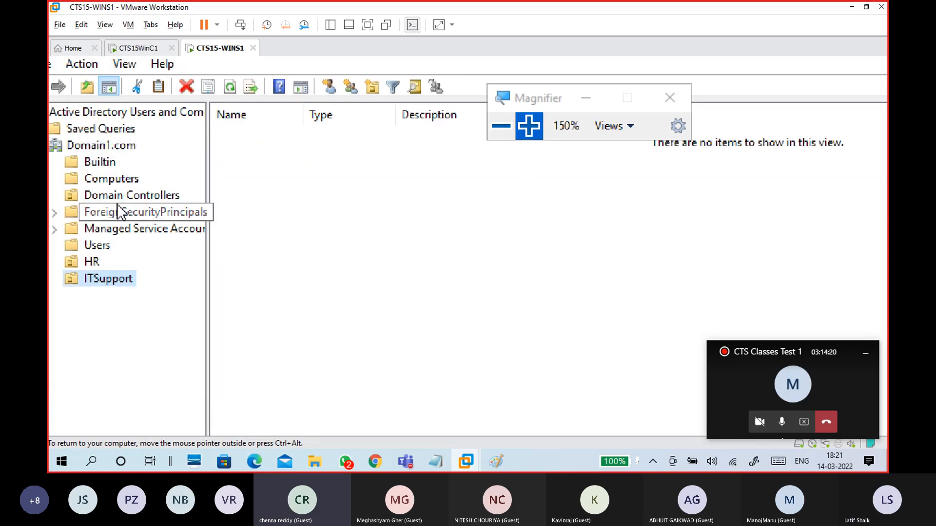
Step: Add a Development organizational unit under Domain1.com and select it
{"action": "right_click", "coordinate": [113, 145]}
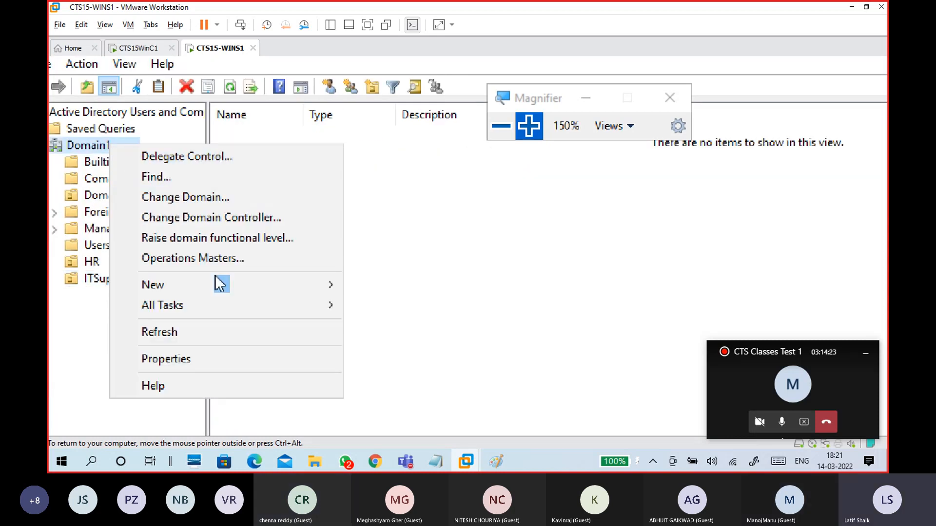
{"action": "mouse_move", "coordinate": [272, 284]}
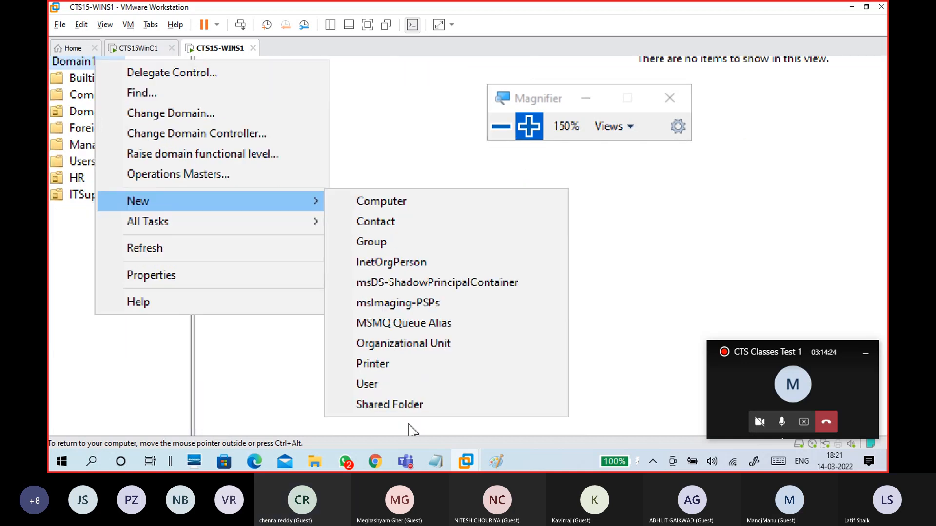
{"action": "left_click", "coordinate": [437, 346]}
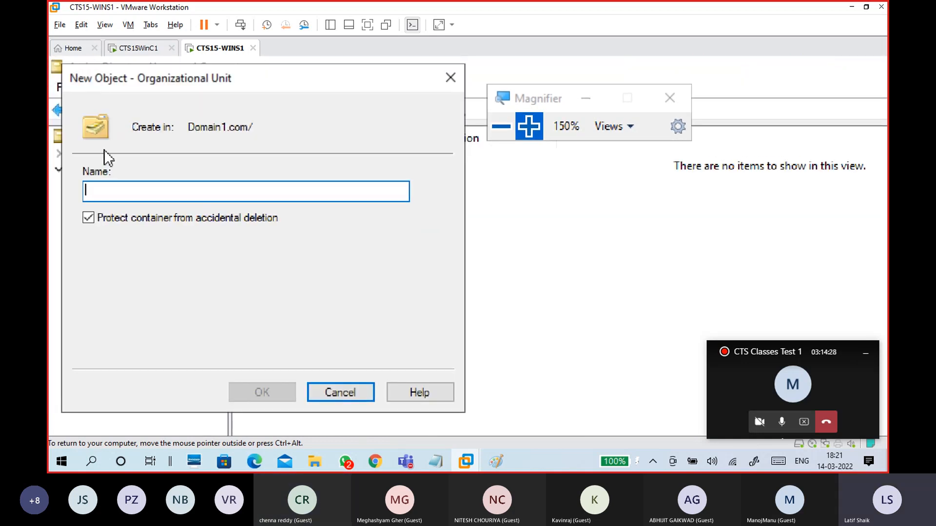
{"action": "type", "text": "Develop"}
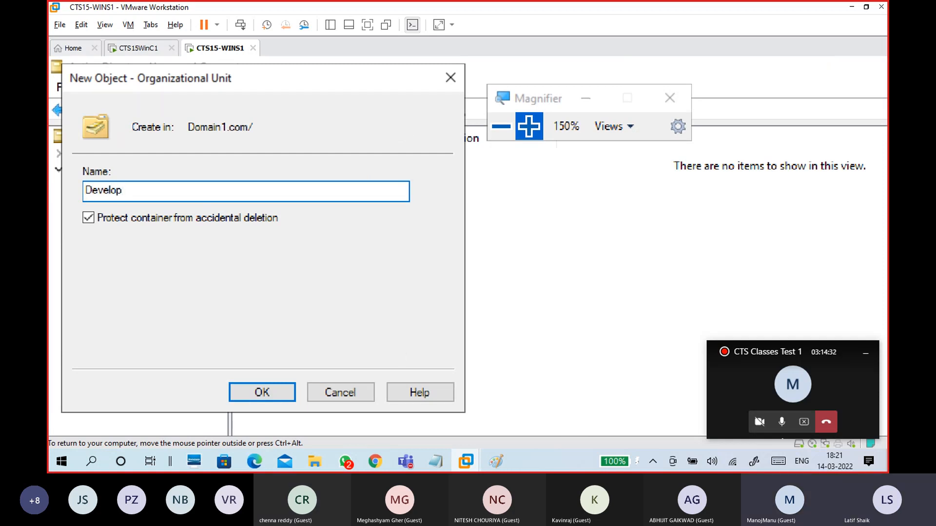
{"action": "type", "text": "ment"}
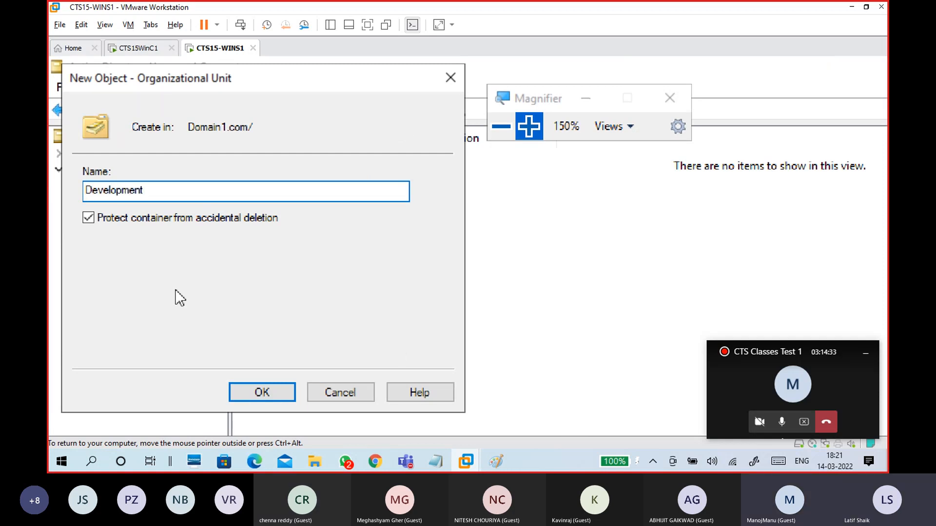
{"action": "left_click", "coordinate": [252, 395]}
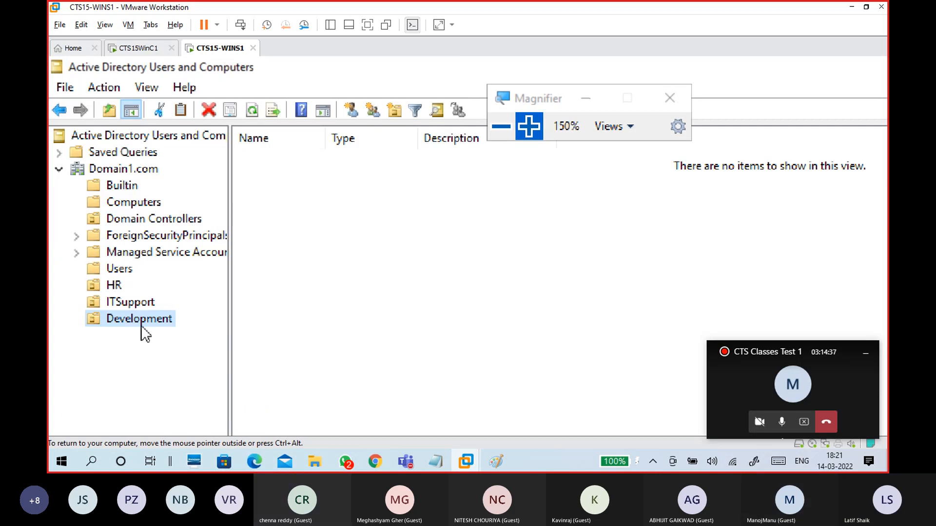
{"action": "left_click", "coordinate": [142, 323]}
Step: Create a Java organizational unit inside Development
{"action": "left_click", "coordinate": [154, 352]}
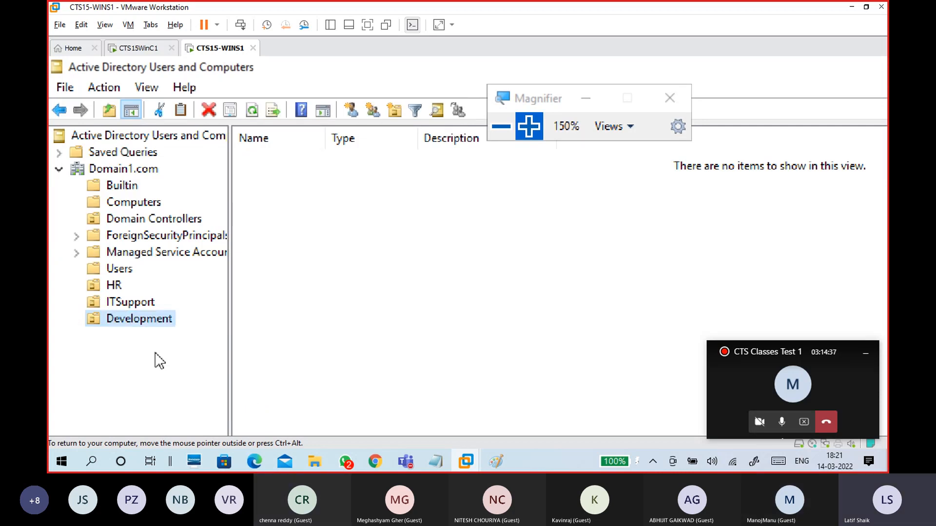
{"action": "right_click", "coordinate": [161, 325]}
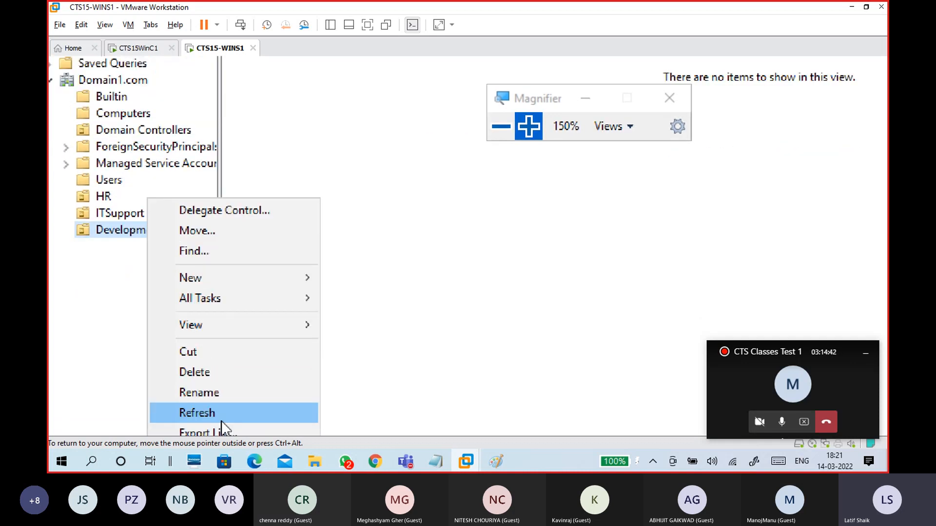
{"action": "mouse_move", "coordinate": [308, 285]}
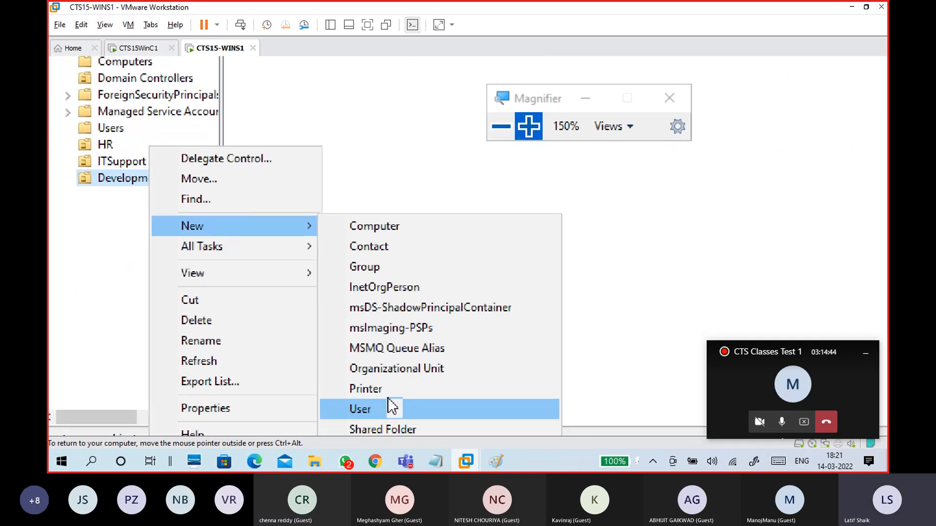
{"action": "left_click", "coordinate": [396, 368]}
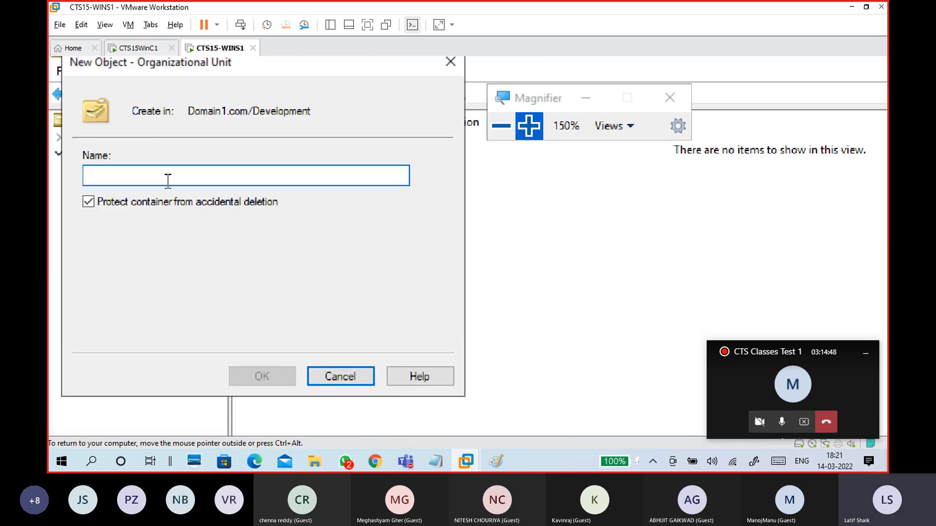
{"action": "type", "text": "J"}
{"action": "left_click", "coordinate": [246, 383]}
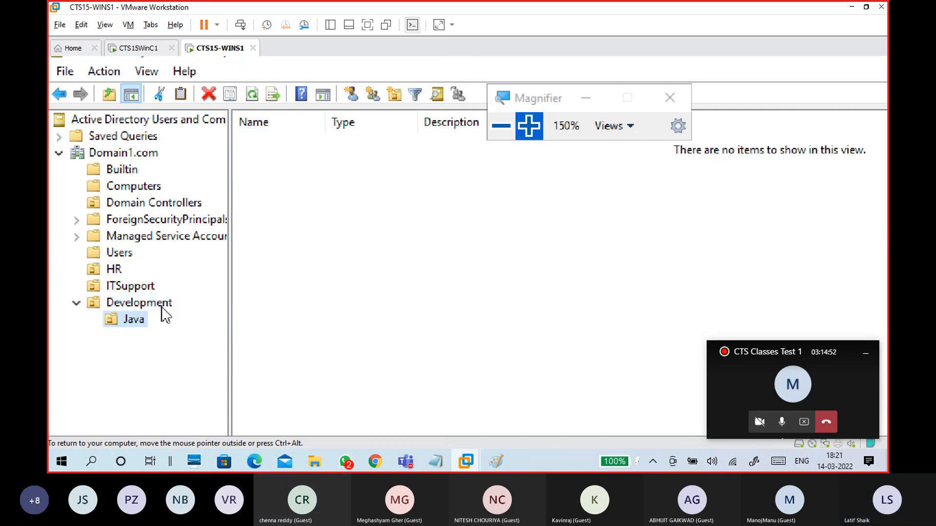
Step: Add a DotNet organizational unit inside Development
{"action": "left_click", "coordinate": [162, 308]}
{"action": "right_click", "coordinate": [162, 308]}
{"action": "mouse_move", "coordinate": [201, 349]}
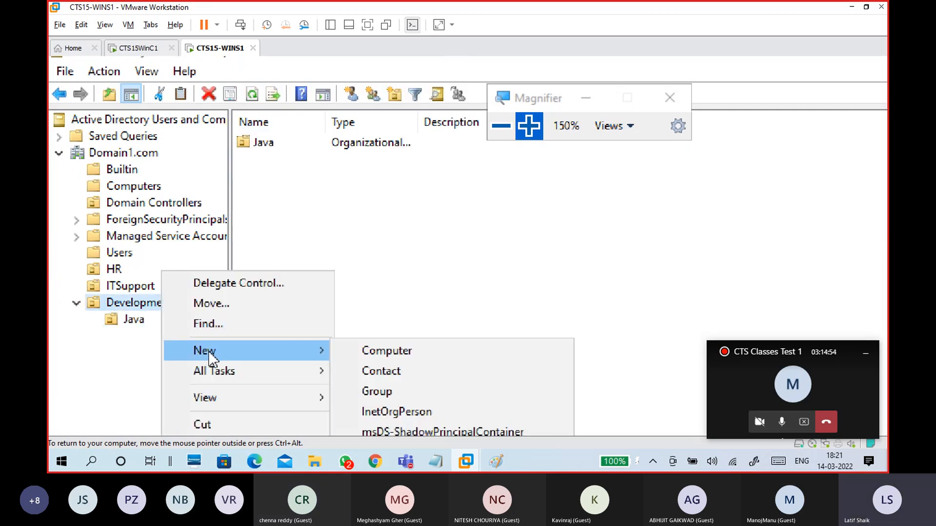
{"action": "left_click", "coordinate": [370, 356]}
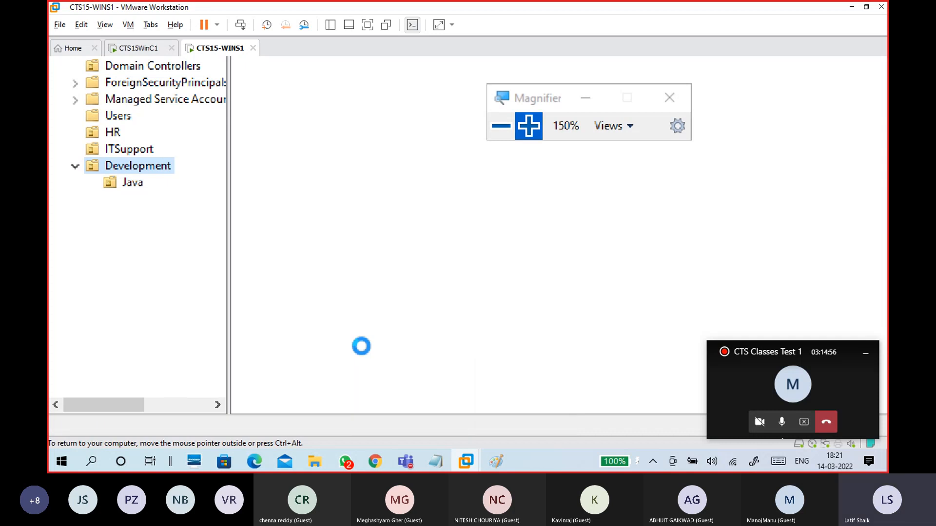
{"action": "type", "text": "DotNet"}
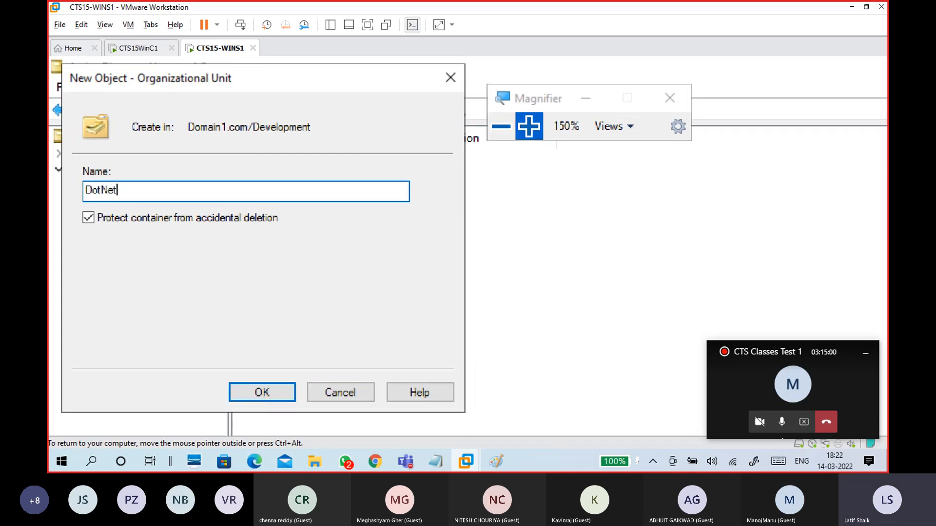
{"action": "left_click", "coordinate": [252, 395]}
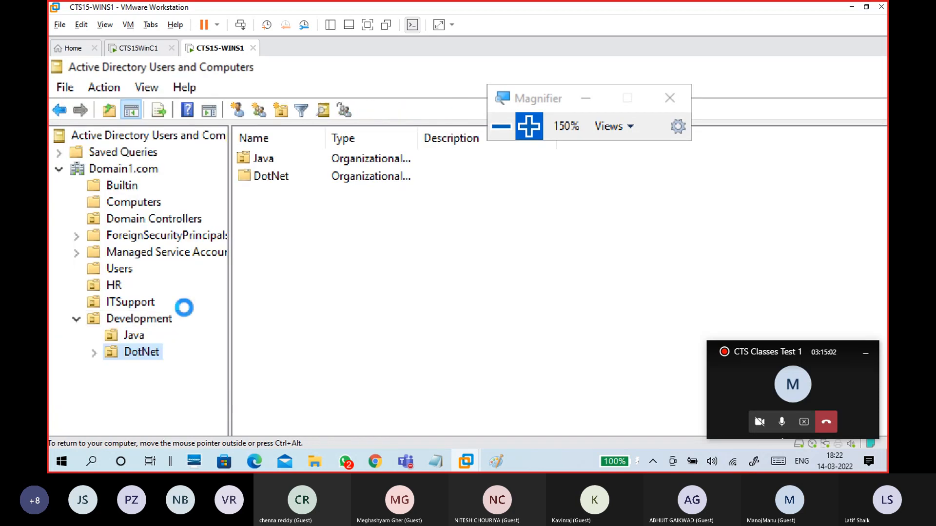
Step: Add a Python organizational unit inside Development
{"action": "left_click", "coordinate": [166, 320]}
{"action": "right_click", "coordinate": [166, 319]}
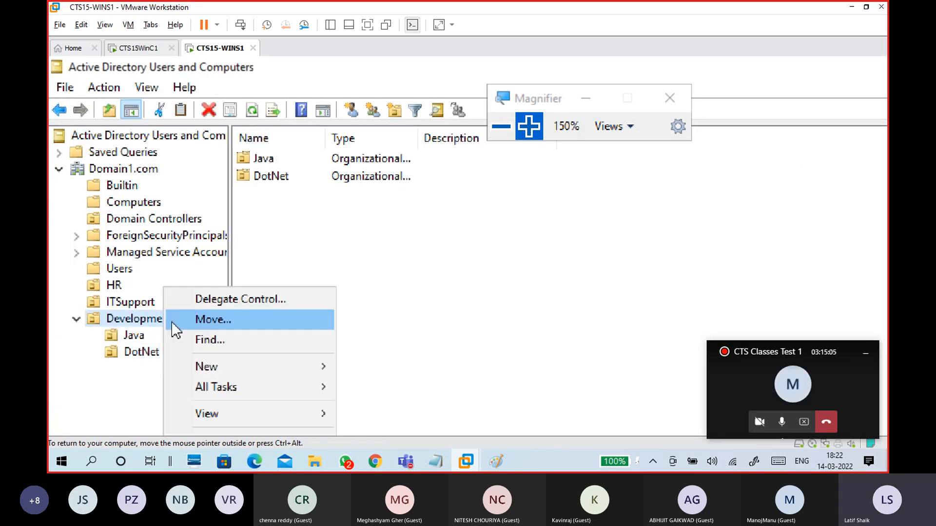
{"action": "mouse_move", "coordinate": [213, 368]}
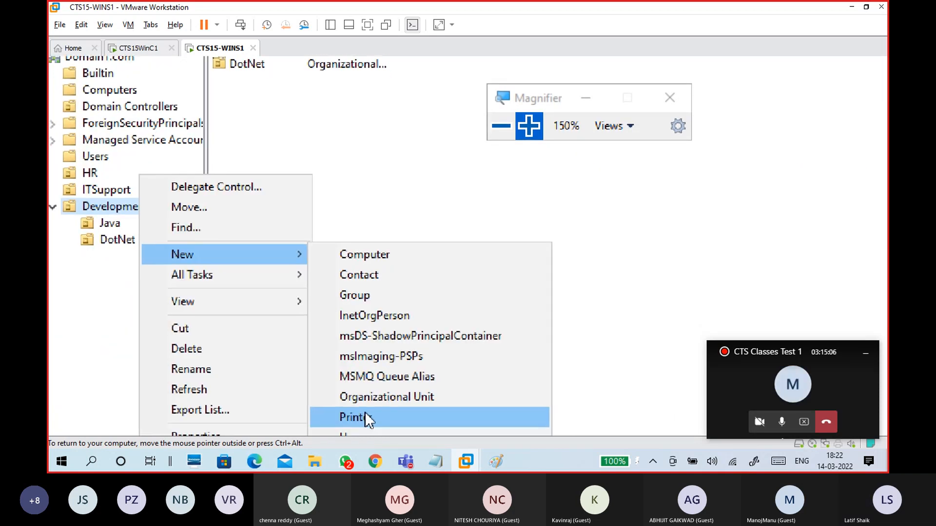
{"action": "left_click", "coordinate": [365, 413]}
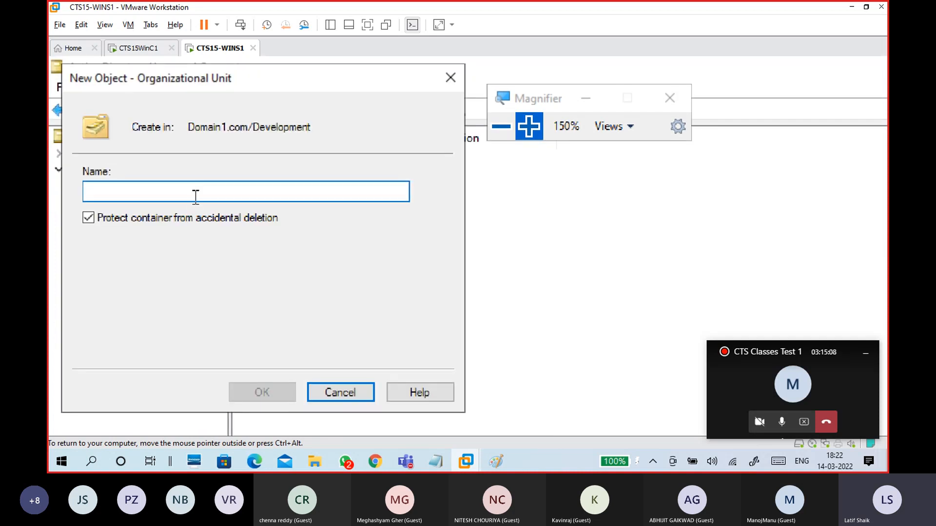
{"action": "type", "text": "Python"}
{"action": "key", "text": "Return"}
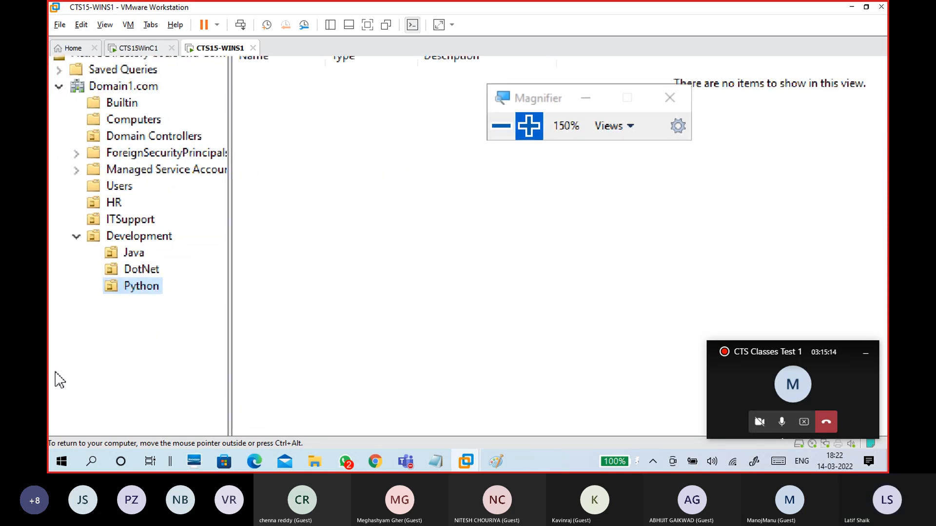
Step: Start a new organizational unit at the Domain1.com root named Cloud
{"action": "left_click", "coordinate": [141, 88]}
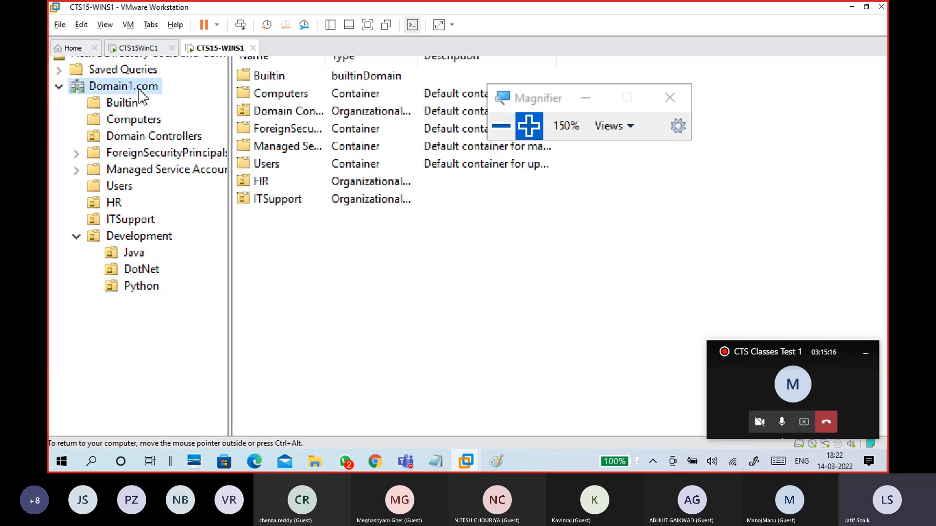
{"action": "right_click", "coordinate": [139, 88]}
{"action": "mouse_move", "coordinate": [223, 229]}
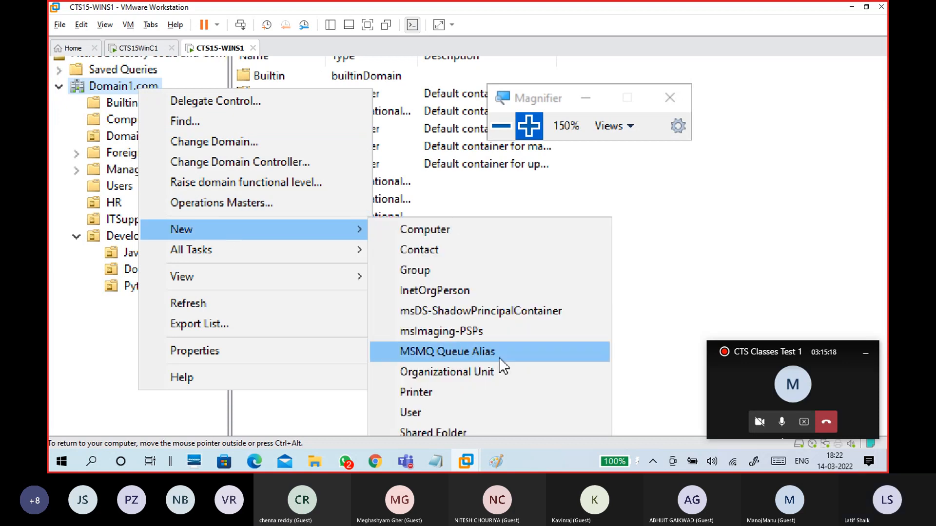
{"action": "left_click", "coordinate": [458, 311]}
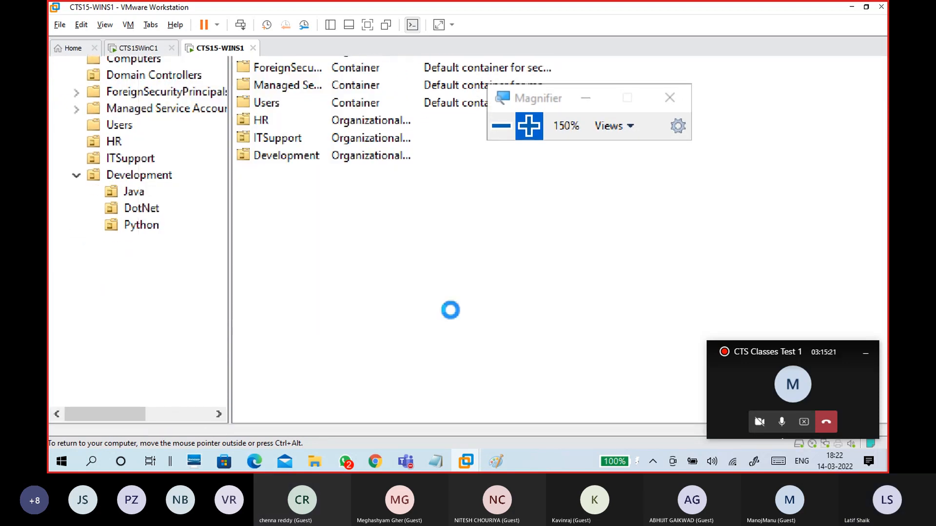
{"action": "type", "text": "Cl"}
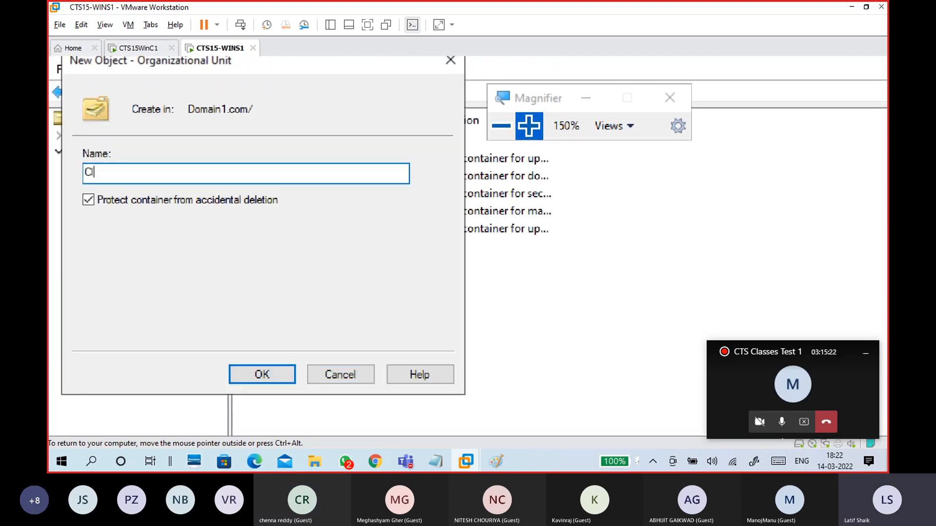
{"action": "type", "text": "oud"}
Step: Create the Cloud unit, then browse Users, ITSupport, Development, Java, Python, DotNet, Cloud and HR
{"action": "left_click", "coordinate": [251, 374]}
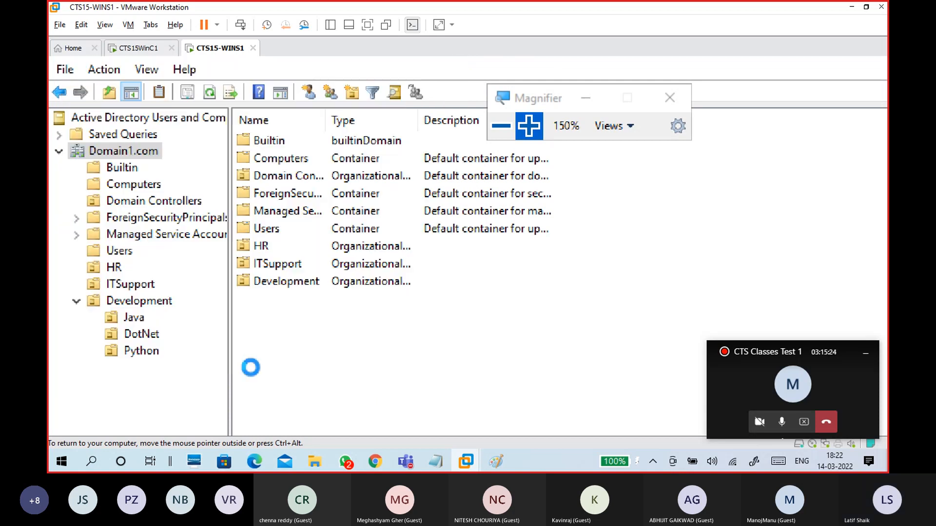
{"action": "left_click", "coordinate": [118, 251]}
{"action": "left_click", "coordinate": [133, 285]}
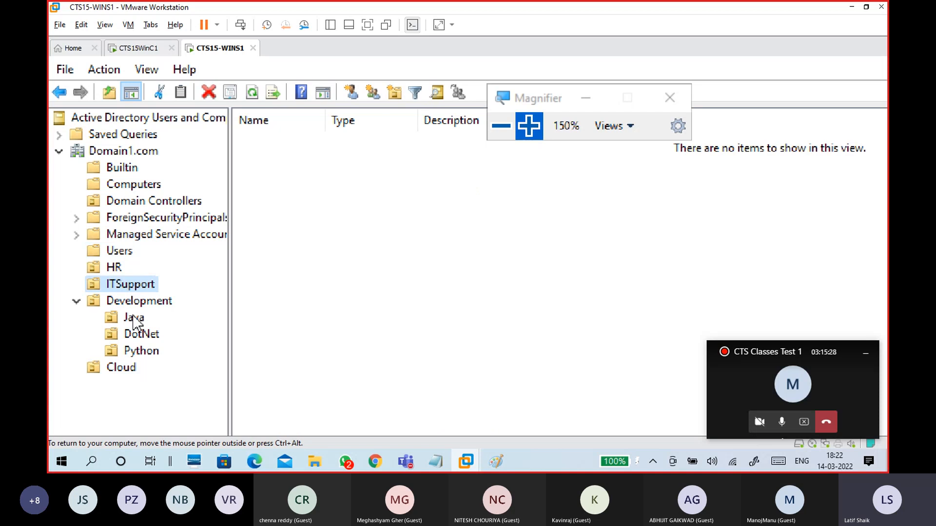
{"action": "left_click", "coordinate": [139, 300]}
{"action": "left_click", "coordinate": [133, 317]}
{"action": "left_click", "coordinate": [133, 352]}
{"action": "left_click", "coordinate": [141, 334]}
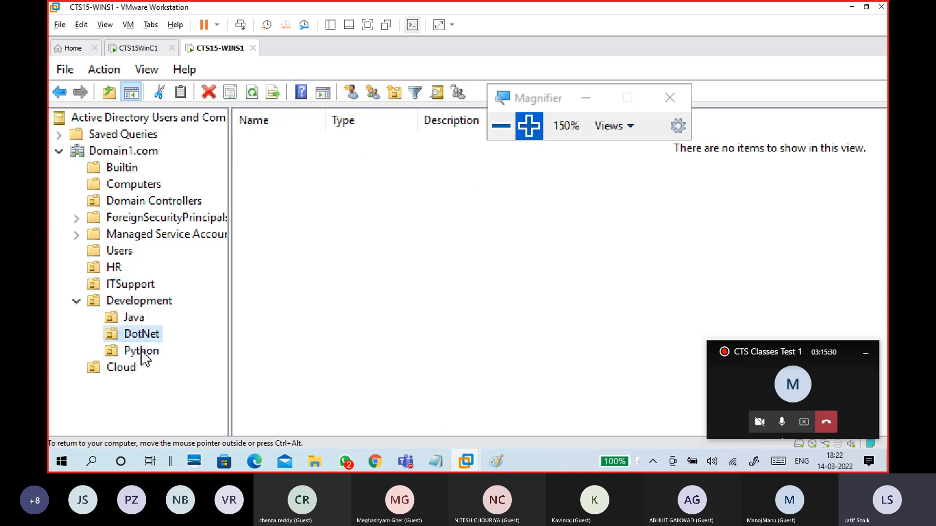
{"action": "left_click", "coordinate": [132, 369]}
{"action": "left_click", "coordinate": [130, 285]}
{"action": "left_click", "coordinate": [115, 267]}
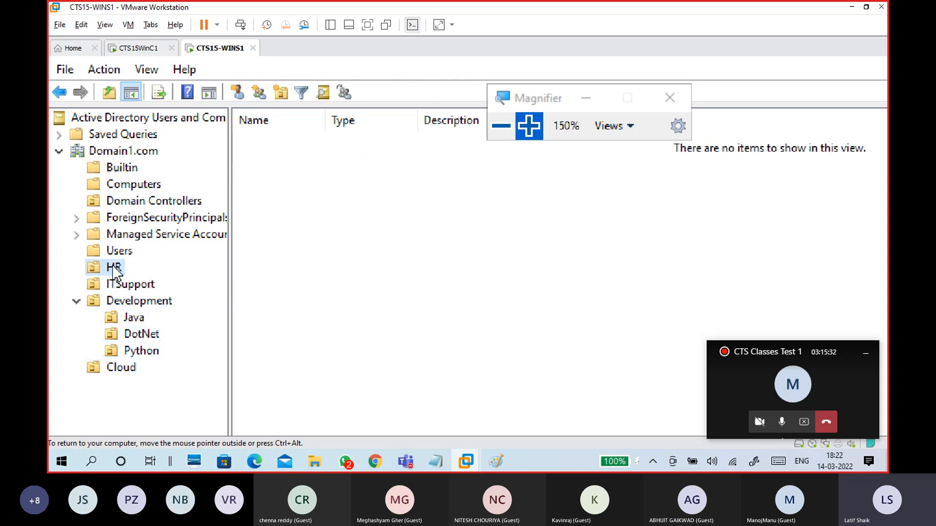
Step: Bring up the New object options for the ITSupport unit
{"action": "left_click", "coordinate": [128, 284]}
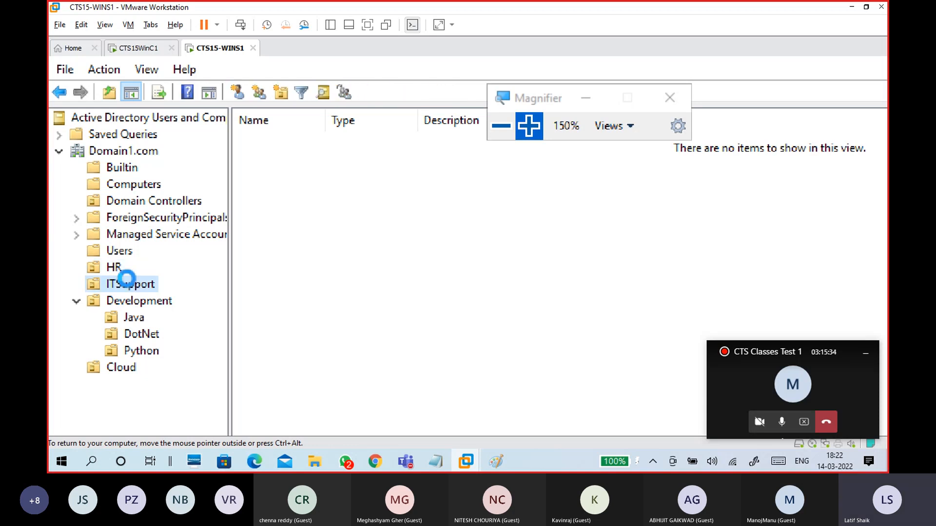
{"action": "right_click", "coordinate": [353, 202]}
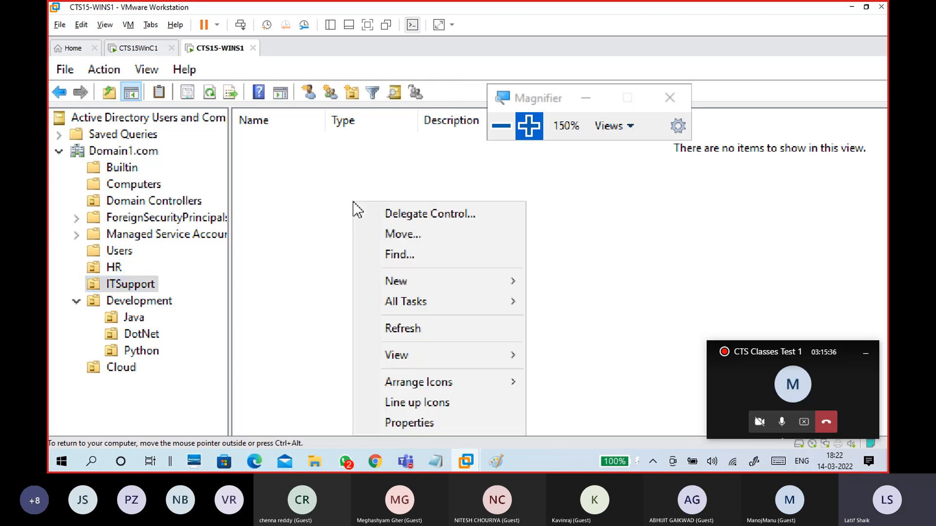
{"action": "left_click", "coordinate": [136, 287]}
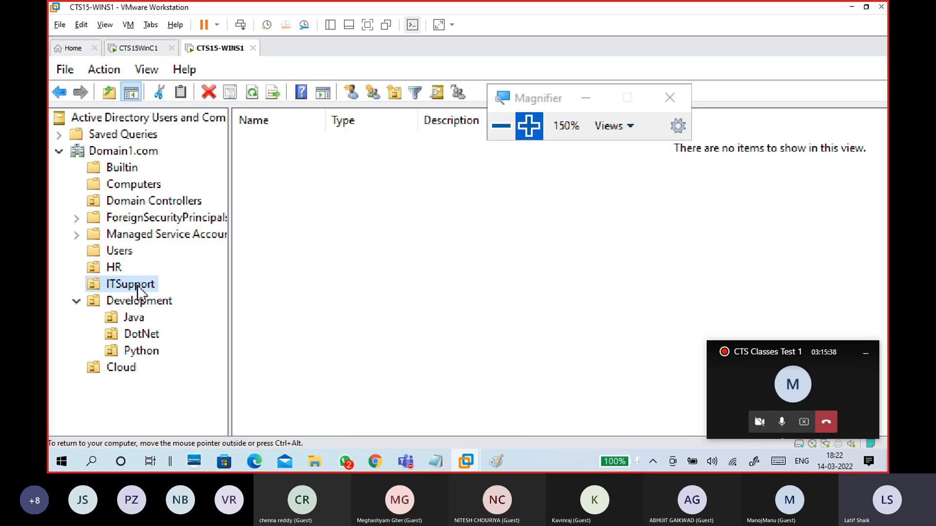
{"action": "key", "text": "Escape"}
{"action": "right_click", "coordinate": [142, 291]}
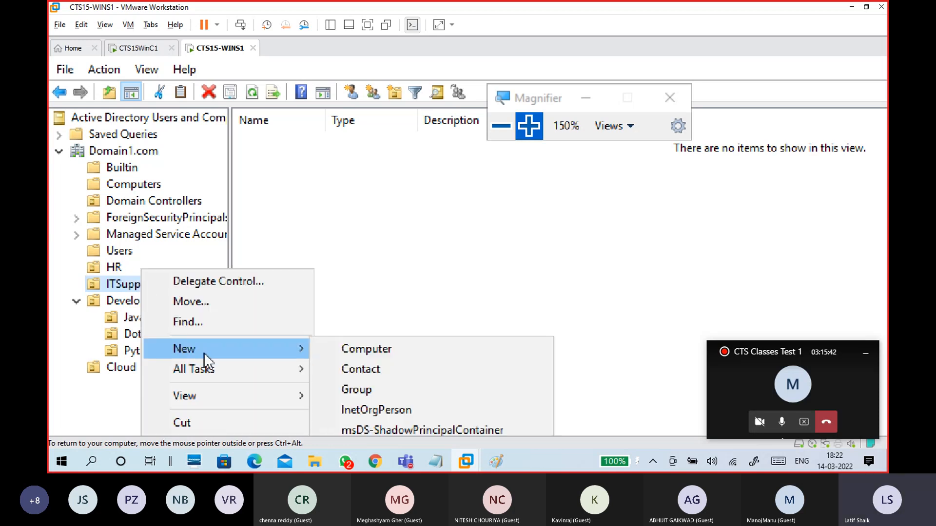
{"action": "mouse_move", "coordinate": [286, 347]}
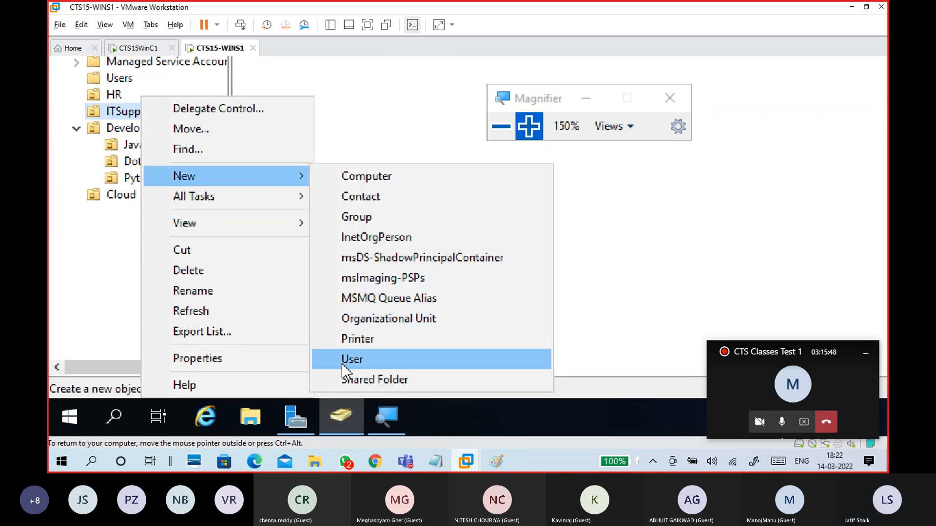
Step: Begin a new ITSupport user, entering the student's first name and matching logon name
{"action": "left_click", "coordinate": [347, 362]}
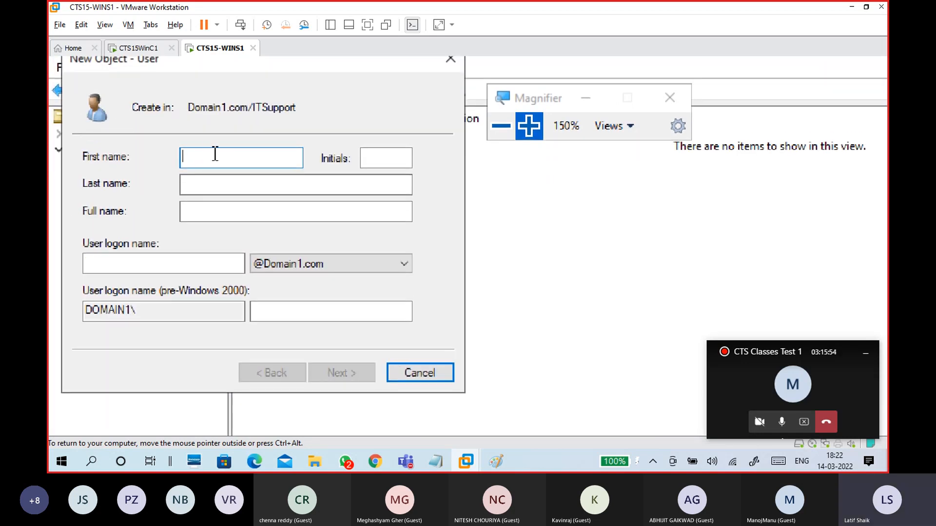
{"action": "type", "text": "Jai"}
{"action": "left_click", "coordinate": [229, 185]}
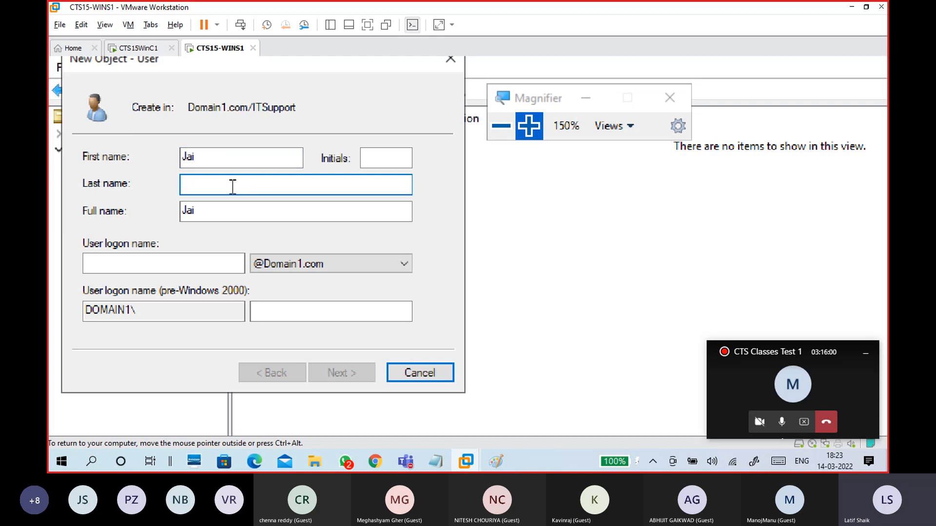
{"action": "left_click", "coordinate": [173, 268]}
{"action": "type", "text": "jai"}
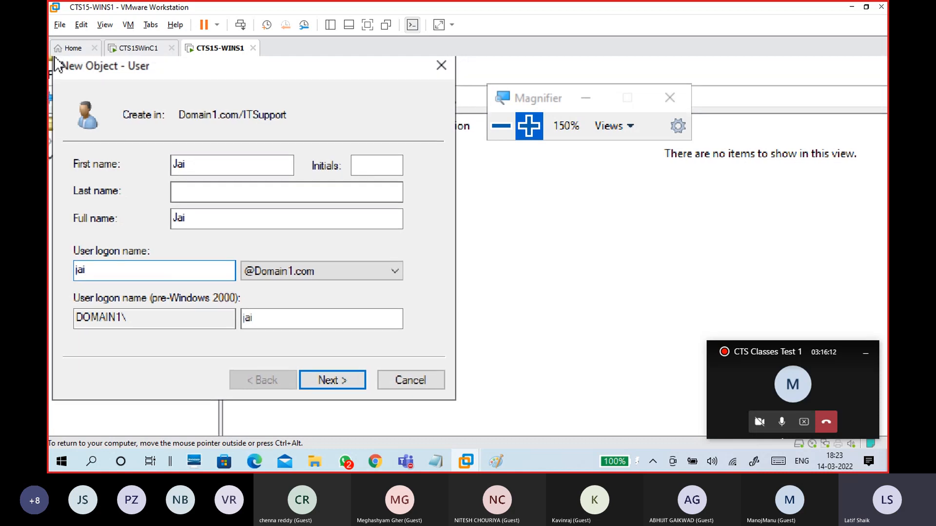
{"action": "left_click_drag", "start_coordinate": [127, 80], "coordinate": [293, 89]}
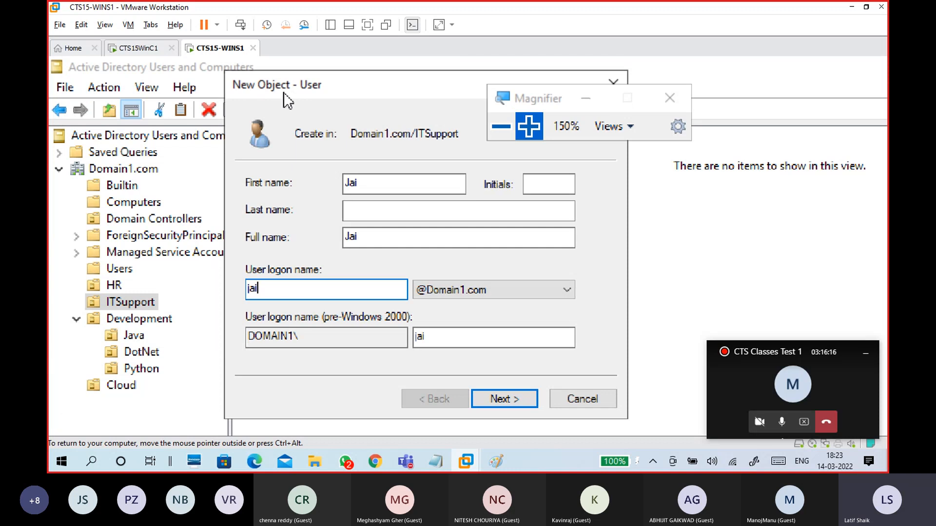
{"action": "double_click", "coordinate": [266, 290]}
{"action": "left_click", "coordinate": [515, 405]}
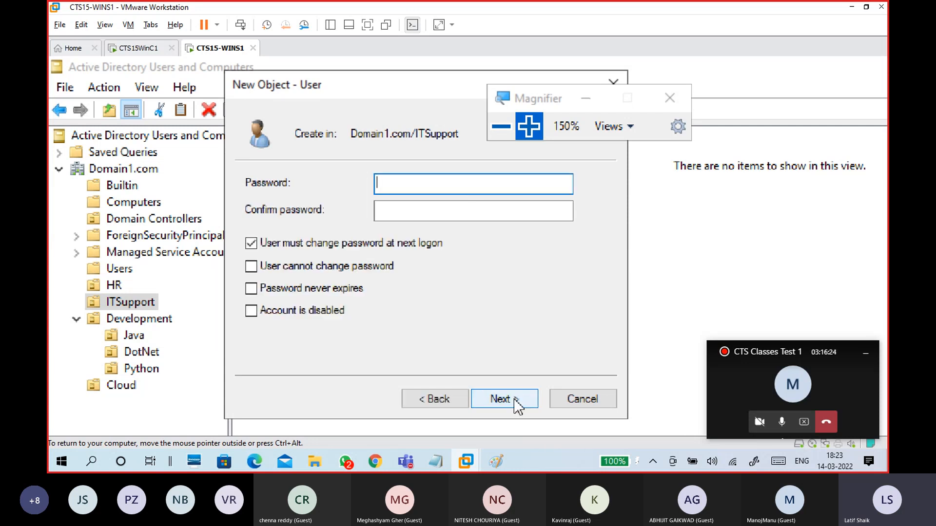
{"action": "left_click", "coordinate": [360, 248]}
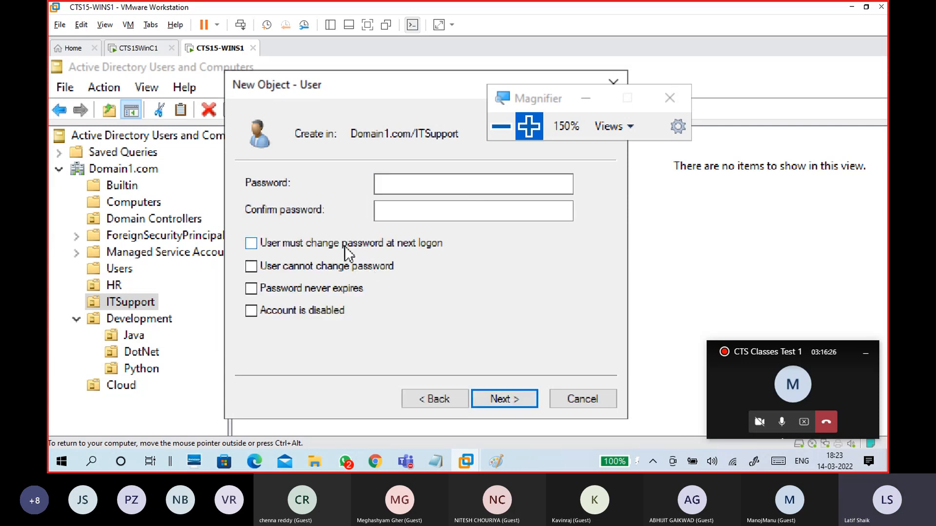
{"action": "left_click", "coordinate": [354, 243]}
{"action": "key", "text": "ctrl+alt"}
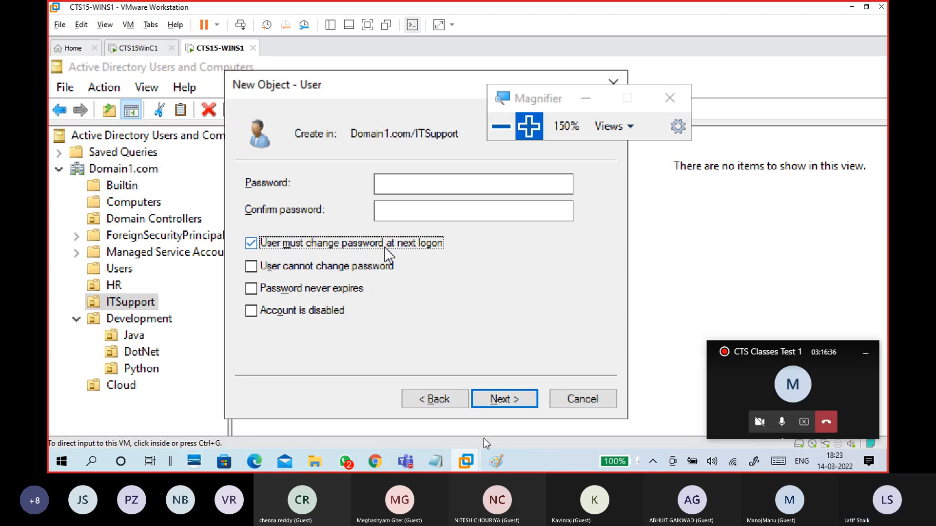
Step: In Paint, draw a red stick figure, a box below the bracket, and arrows to a second box
{"action": "mouse_move", "coordinate": [501, 469]}
{"action": "left_click", "coordinate": [550, 432]}
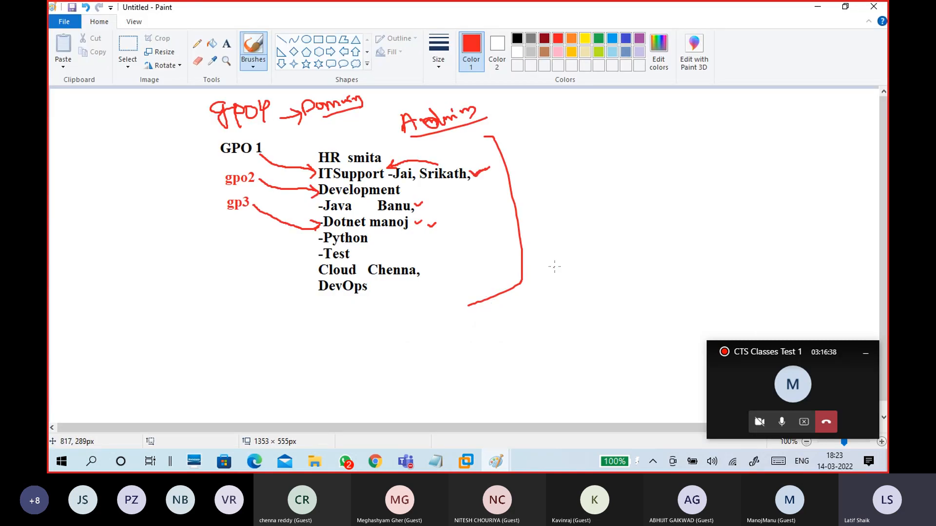
{"action": "mouse_move", "coordinate": [637, 259]}
{"action": "left_mouse_down"}
{"action": "mouse_move", "coordinate": [653, 280]}
{"action": "mouse_move", "coordinate": [644, 300]}
{"action": "mouse_move", "coordinate": [652, 308]}
{"action": "left_mouse_up"}
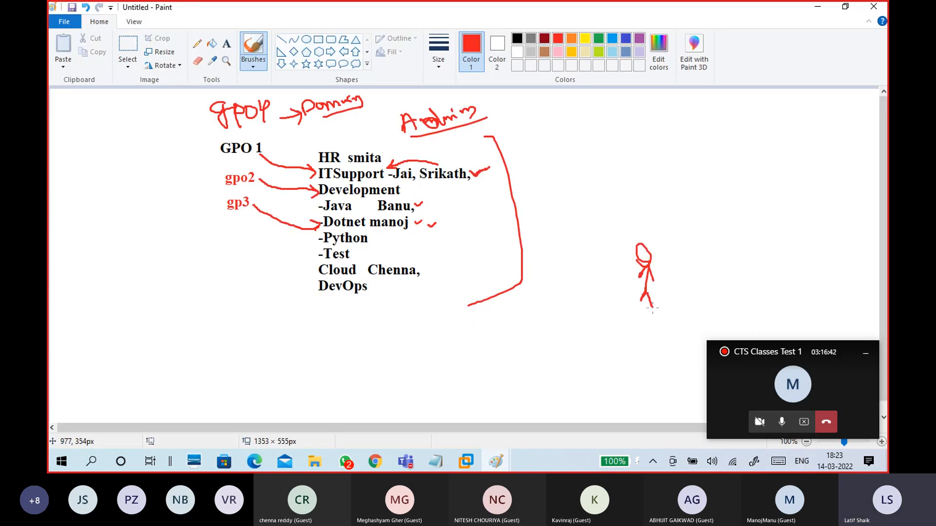
{"action": "mouse_move", "coordinate": [470, 320]}
{"action": "left_mouse_down"}
{"action": "mouse_move", "coordinate": [480, 341]}
{"action": "mouse_move", "coordinate": [549, 303]}
{"action": "mouse_move", "coordinate": [469, 321]}
{"action": "left_mouse_up"}
{"action": "mouse_move", "coordinate": [609, 284]}
{"action": "left_mouse_down"}
{"action": "mouse_move", "coordinate": [540, 326]}
{"action": "mouse_move", "coordinate": [554, 329]}
{"action": "mouse_move", "coordinate": [527, 329]}
{"action": "mouse_move", "coordinate": [540, 305]}
{"action": "mouse_move", "coordinate": [553, 324]}
{"action": "mouse_move", "coordinate": [458, 339]}
{"action": "mouse_move", "coordinate": [473, 345]}
{"action": "left_mouse_up"}
{"action": "mouse_move", "coordinate": [348, 334]}
{"action": "left_mouse_down"}
{"action": "mouse_move", "coordinate": [355, 375]}
{"action": "mouse_move", "coordinate": [422, 314]}
{"action": "mouse_move", "coordinate": [349, 333]}
{"action": "mouse_move", "coordinate": [394, 321]}
{"action": "left_mouse_up"}
{"action": "mouse_move", "coordinate": [394, 321]}
{"action": "left_mouse_down"}
{"action": "mouse_move", "coordinate": [399, 337]}
{"action": "mouse_move", "coordinate": [400, 329]}
{"action": "left_mouse_up"}
{"action": "mouse_move", "coordinate": [398, 324]}
{"action": "left_mouse_down"}
{"action": "mouse_move", "coordinate": [404, 335]}
{"action": "mouse_move", "coordinate": [415, 315]}
{"action": "mouse_move", "coordinate": [439, 300]}
{"action": "left_mouse_up"}
{"action": "left_click_drag", "start_coordinate": [405, 337], "coordinate": [445, 299]}
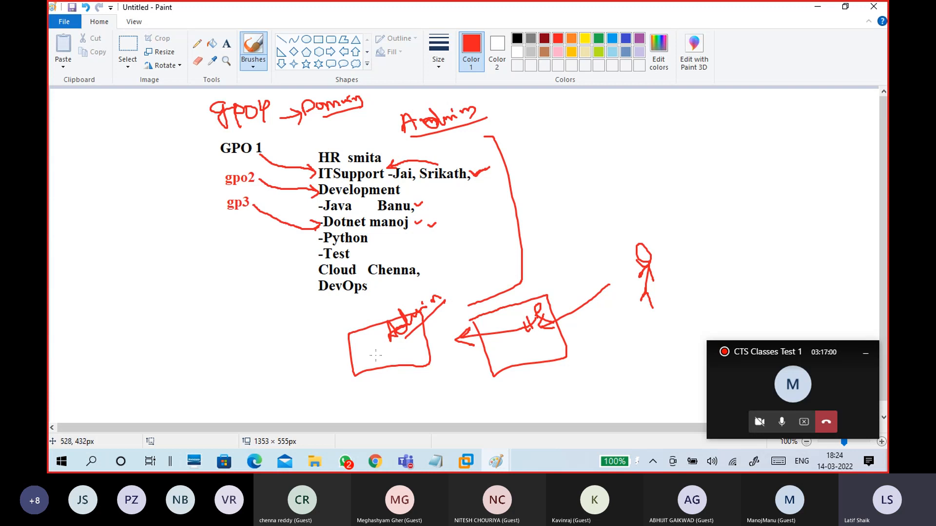
Step: Add a small third box, a curved connecting line, and the label 'User' beside the figure
{"action": "left_click_drag", "start_coordinate": [354, 354], "coordinate": [336, 357]}
{"action": "mouse_move", "coordinate": [342, 348]}
{"action": "left_mouse_down"}
{"action": "mouse_move", "coordinate": [335, 357]}
{"action": "mouse_move", "coordinate": [348, 362]}
{"action": "left_mouse_up"}
{"action": "mouse_move", "coordinate": [296, 344]}
{"action": "left_mouse_down"}
{"action": "mouse_move", "coordinate": [336, 364]}
{"action": "mouse_move", "coordinate": [330, 339]}
{"action": "mouse_move", "coordinate": [288, 344]}
{"action": "mouse_move", "coordinate": [336, 352]}
{"action": "left_mouse_up"}
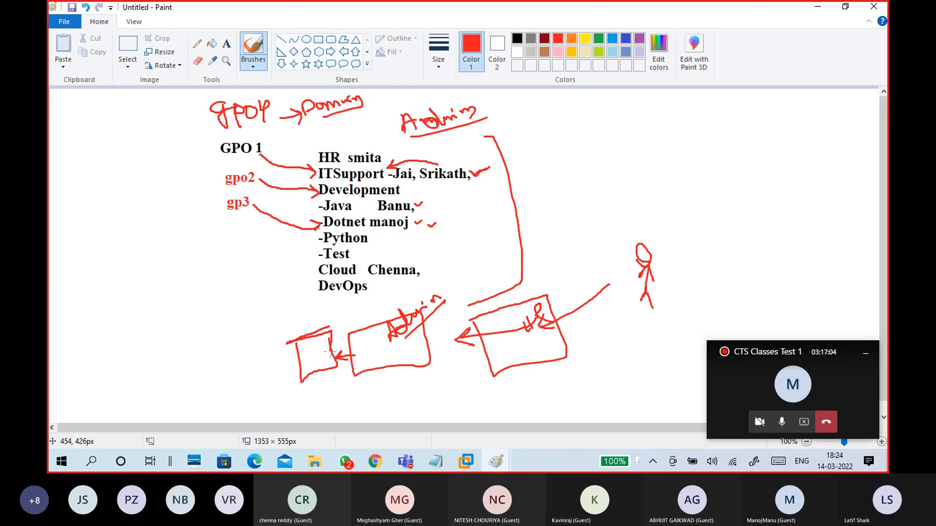
{"action": "mouse_move", "coordinate": [333, 389]}
{"action": "left_mouse_down"}
{"action": "mouse_move", "coordinate": [378, 405]}
{"action": "mouse_move", "coordinate": [538, 387]}
{"action": "mouse_move", "coordinate": [617, 313]}
{"action": "mouse_move", "coordinate": [605, 317]}
{"action": "mouse_move", "coordinate": [624, 328]}
{"action": "left_mouse_up"}
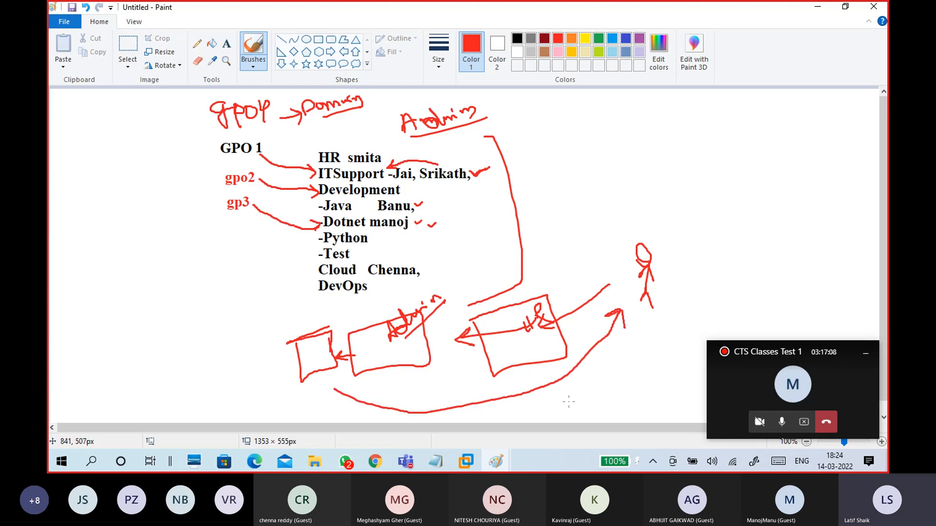
{"action": "mouse_move", "coordinate": [675, 246]}
{"action": "left_mouse_down"}
{"action": "mouse_move", "coordinate": [697, 245]}
{"action": "mouse_move", "coordinate": [722, 220]}
{"action": "left_mouse_up"}
{"action": "mouse_move", "coordinate": [700, 280]}
{"action": "left_mouse_down"}
{"action": "mouse_move", "coordinate": [699, 289]}
{"action": "mouse_move", "coordinate": [790, 198]}
{"action": "mouse_move", "coordinate": [770, 236]}
{"action": "left_mouse_up"}
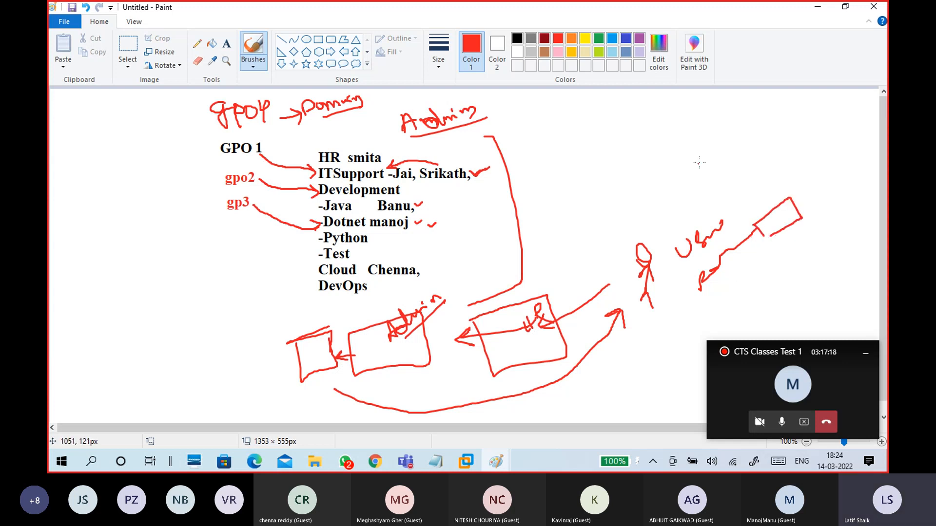
Step: Untick 'User must change password at next logon', leaving 'cannot change' and 'never expires' unticked too
{"action": "left_click", "coordinate": [821, 13]}
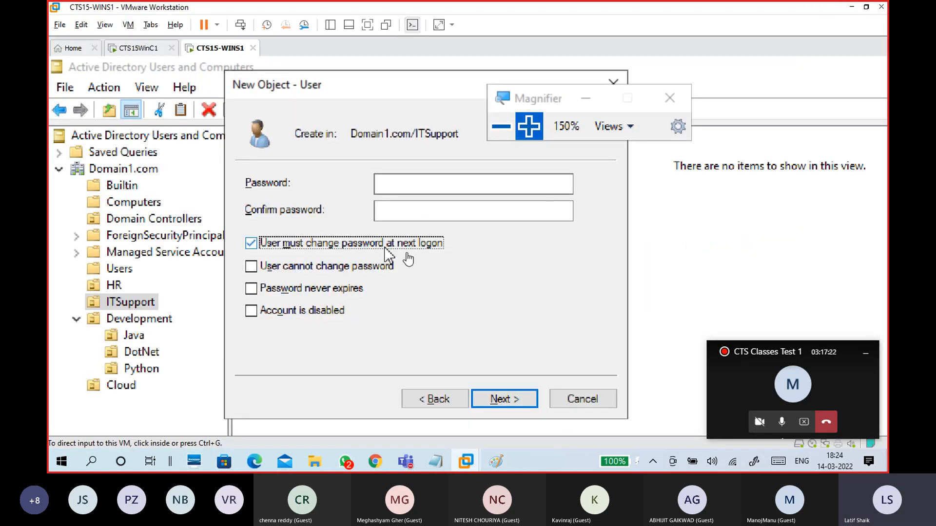
{"action": "left_click", "coordinate": [399, 247]}
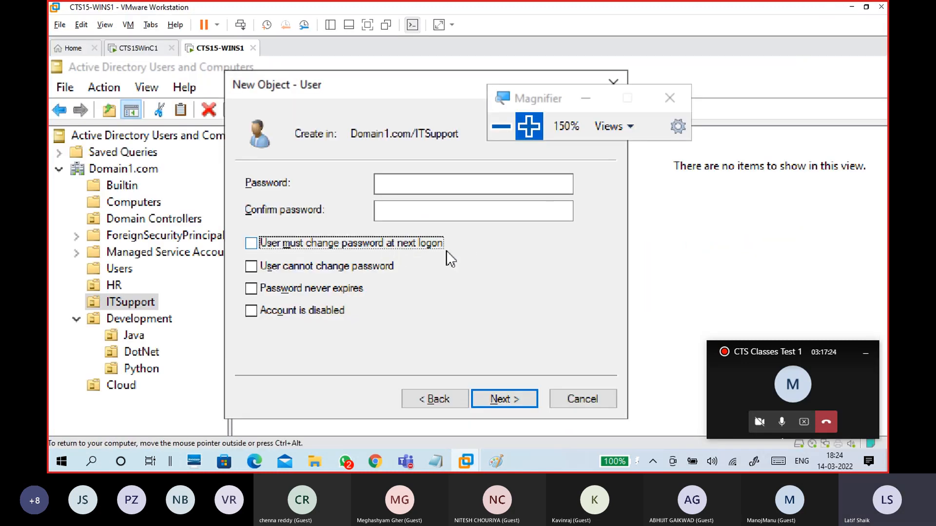
{"action": "left_click", "coordinate": [423, 247]}
{"action": "left_click", "coordinate": [428, 249]}
{"action": "left_click", "coordinate": [346, 273]}
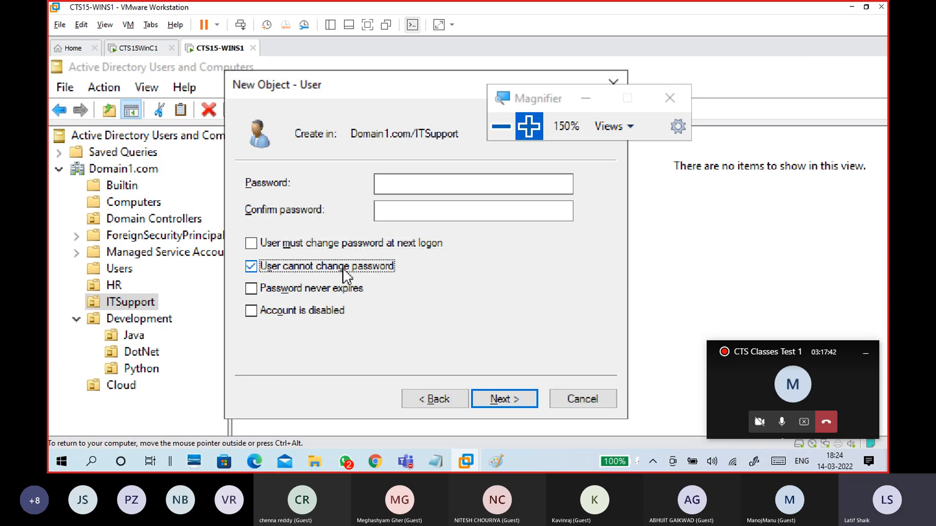
{"action": "left_click", "coordinate": [346, 273]}
{"action": "left_click", "coordinate": [385, 266]}
{"action": "left_click", "coordinate": [384, 266]}
{"action": "left_click", "coordinate": [346, 292]}
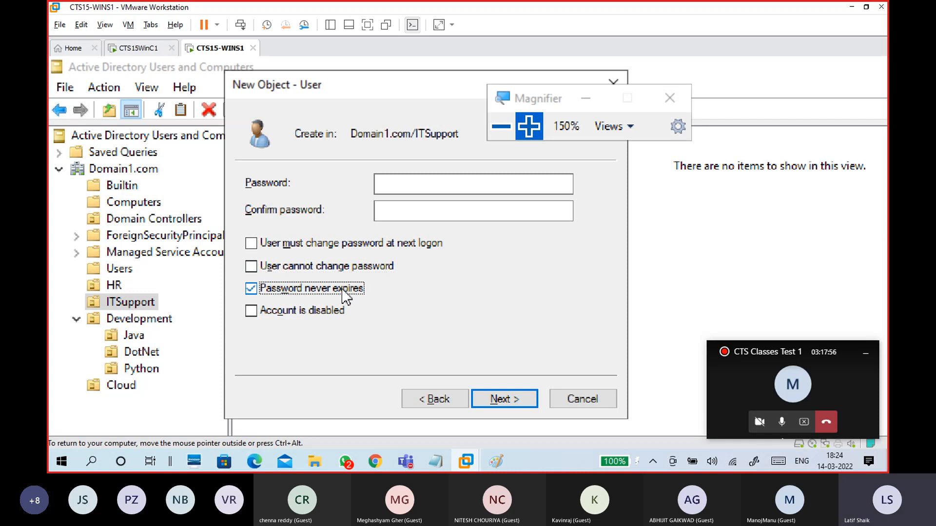
{"action": "left_click", "coordinate": [346, 293]}
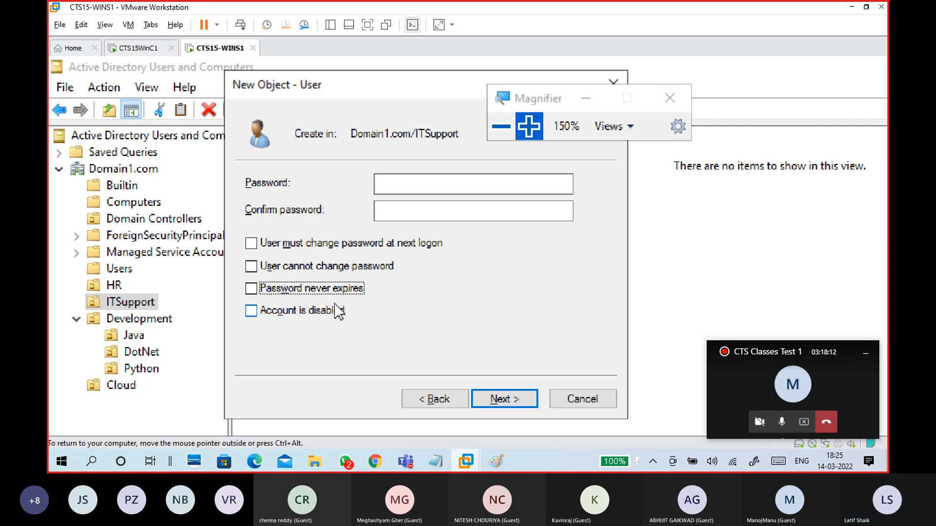
{"action": "left_click", "coordinate": [316, 291]}
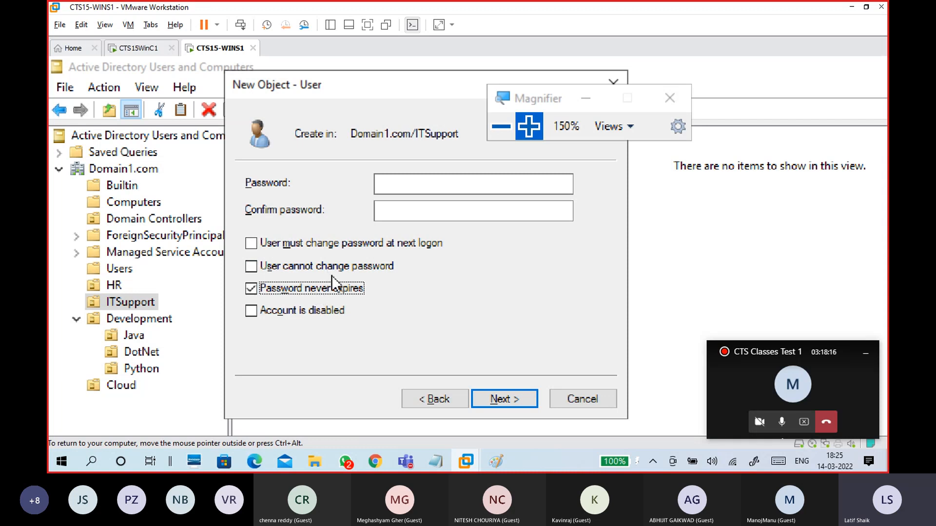
{"action": "left_click", "coordinate": [331, 293]}
{"action": "left_click", "coordinate": [331, 312]}
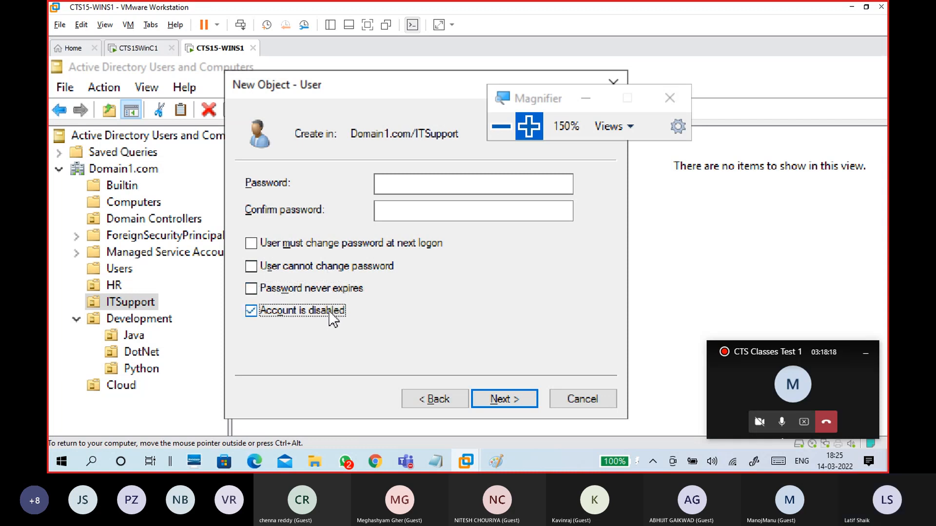
{"action": "left_click", "coordinate": [334, 316]}
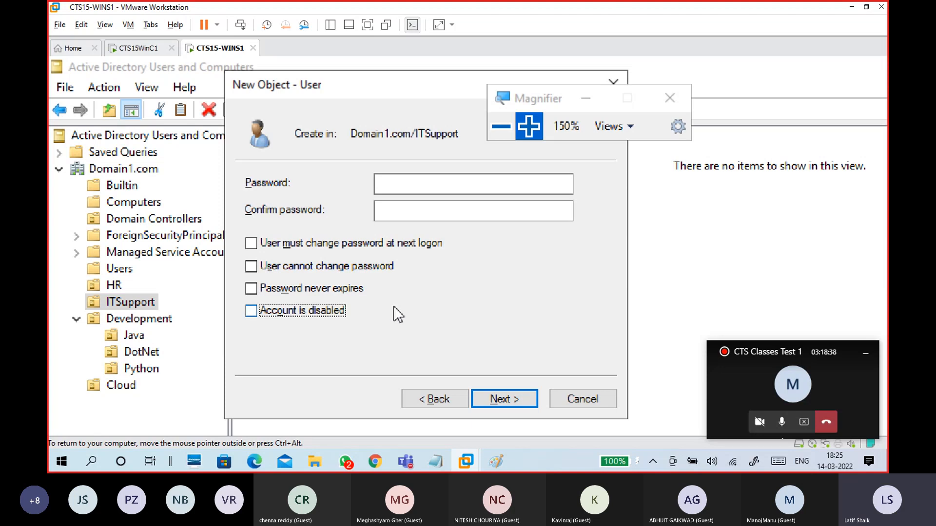
{"action": "left_click", "coordinate": [311, 312]}
{"action": "left_click", "coordinate": [340, 315]}
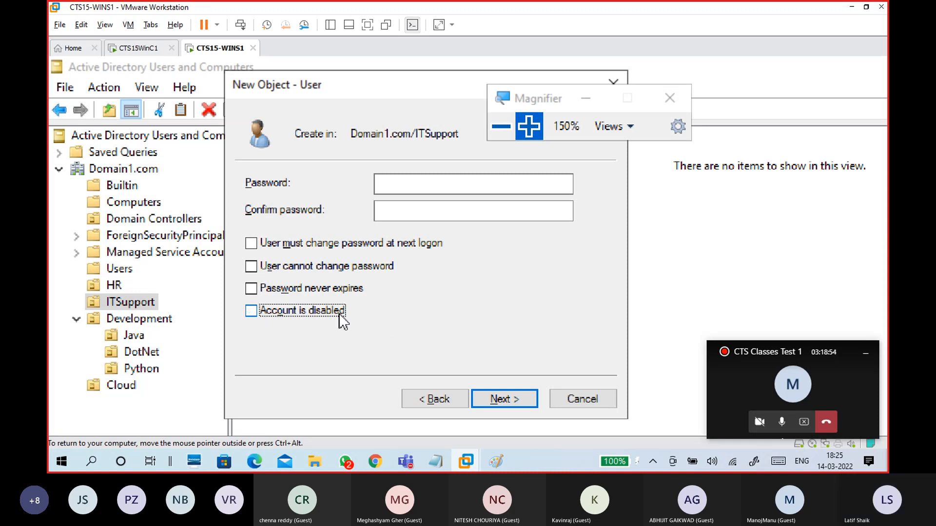
{"action": "left_click", "coordinate": [424, 186]}
Step: Enter and confirm the new user's password
{"action": "type", "text": "******"}
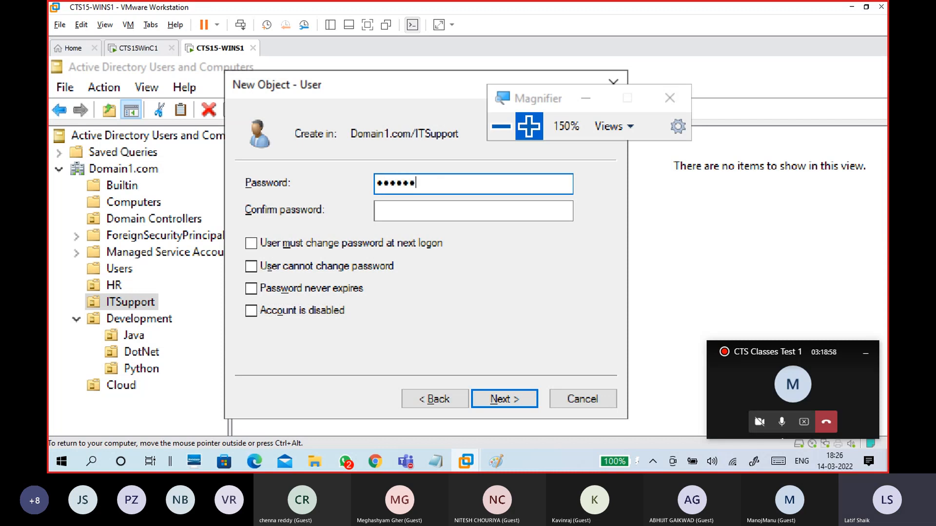
{"action": "key", "text": "BackSpace"}
{"action": "key", "text": "BackSpace"}
{"action": "key", "text": "BackSpace"}
{"action": "key", "text": "BackSpace"}
{"action": "key", "text": "BackSpace"}
{"action": "key", "text": "BackSpace"}
{"action": "type", "text": "*********"}
{"action": "key", "text": "Tab"}
{"action": "type", "text": "*********"}
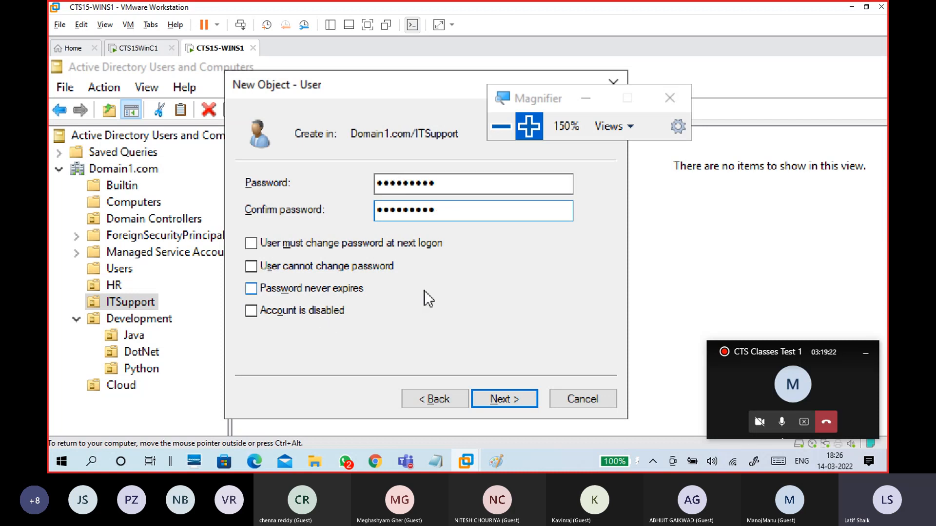
Step: Leave the password-change option unticked and finish creating the user in ITSupport
{"action": "left_click", "coordinate": [329, 243]}
{"action": "left_click", "coordinate": [330, 244]}
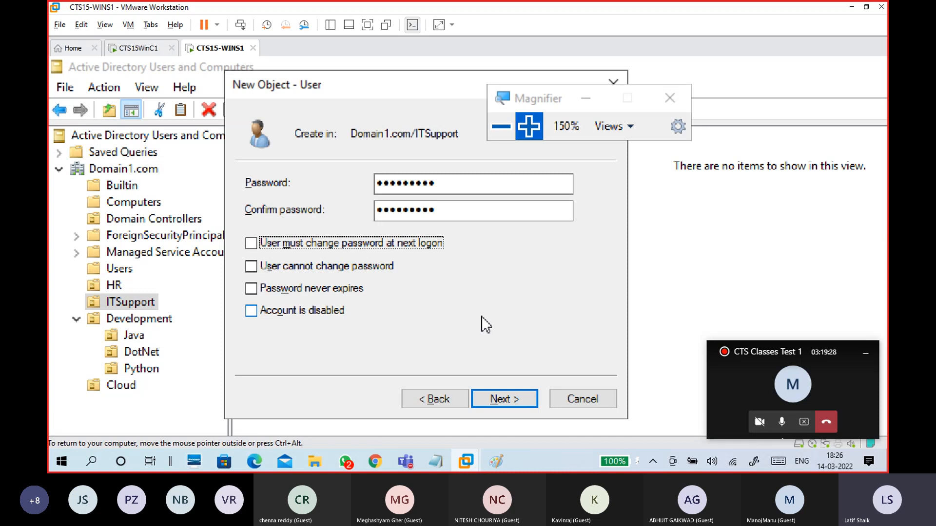
{"action": "left_click", "coordinate": [513, 393]}
{"action": "left_click", "coordinate": [524, 401]}
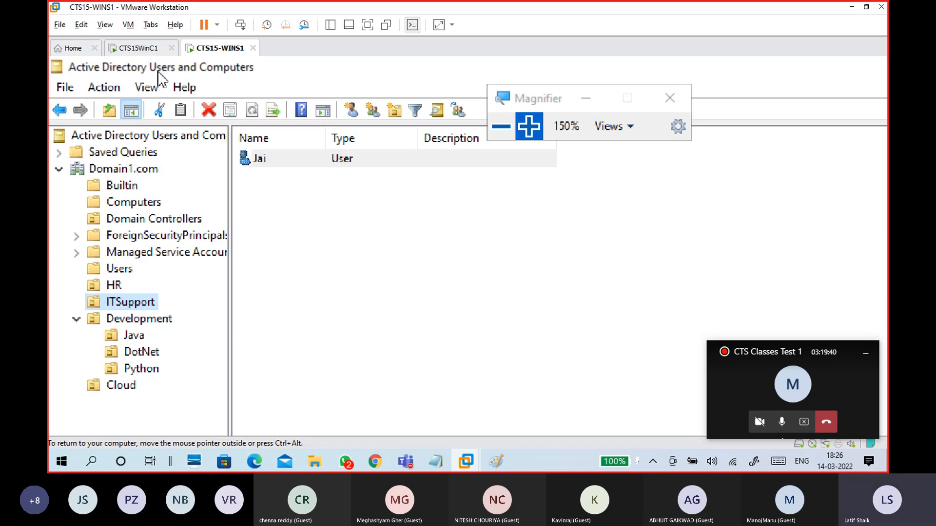
Step: Select the Java unit under Development in the server VM
{"action": "key", "text": "ctrl+alt"}
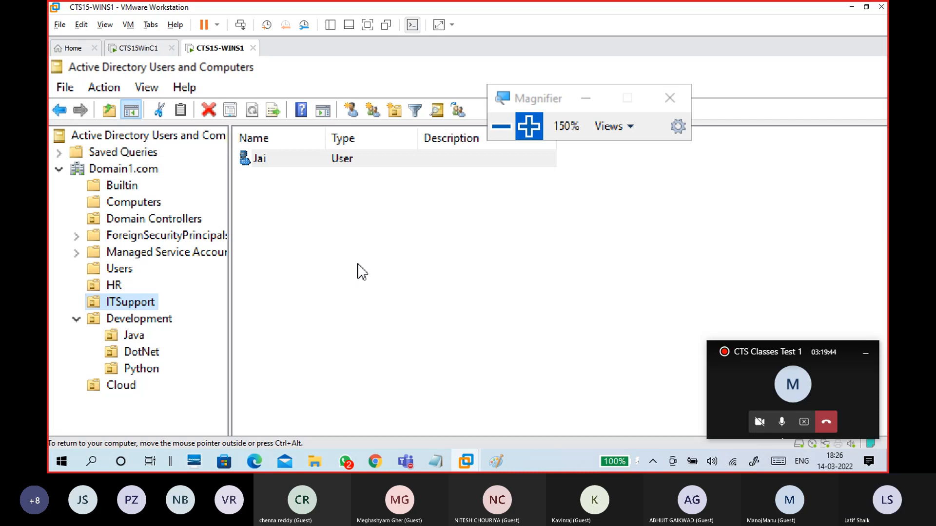
{"action": "right_click", "coordinate": [147, 305]}
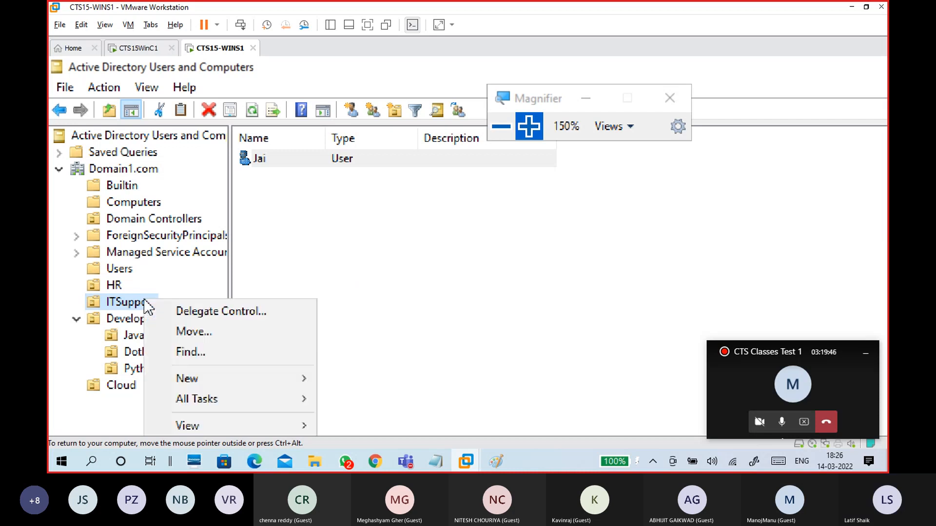
{"action": "left_click", "coordinate": [389, 266]}
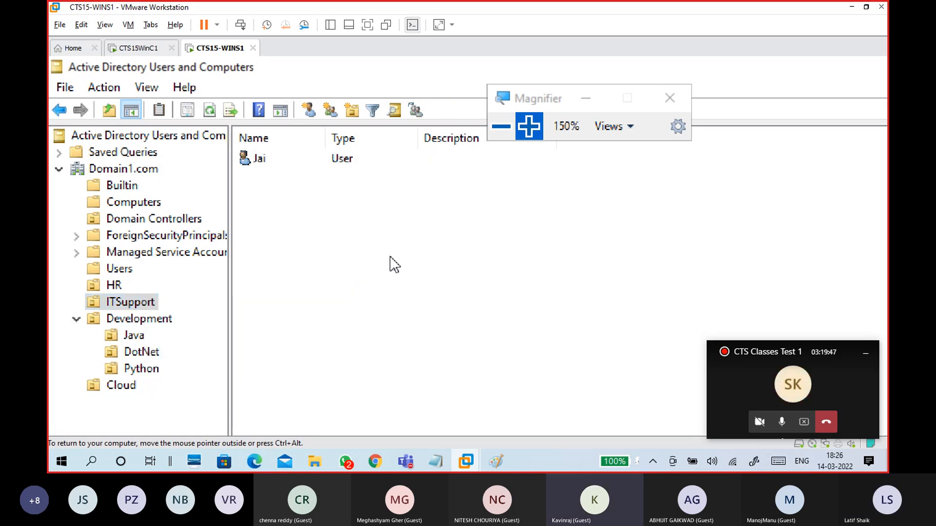
{"action": "left_click", "coordinate": [132, 335]}
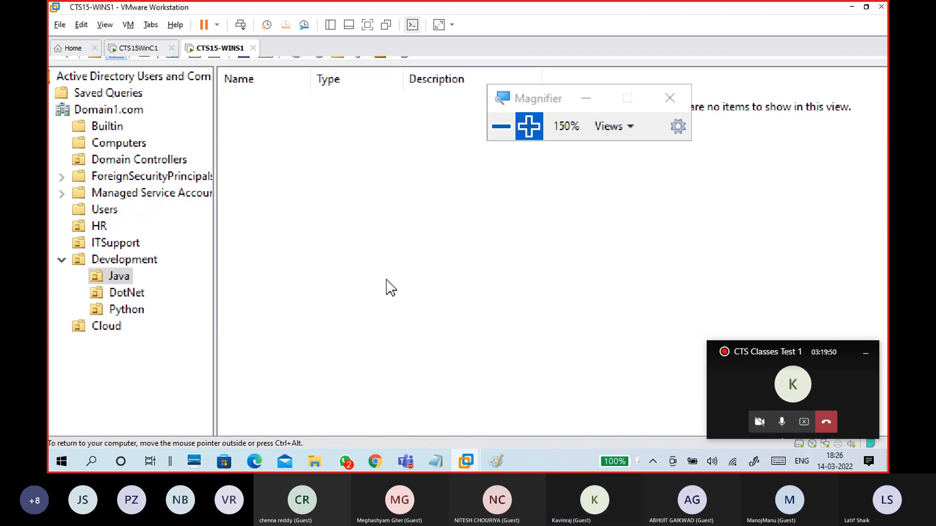
Step: Check the 14-03 WINDOWS.txt notes, then bring up the New menu on the Java unit
{"action": "key", "text": "ctrl+alt"}
{"action": "mouse_move", "coordinate": [440, 459]}
{"action": "left_click", "coordinate": [475, 412]}
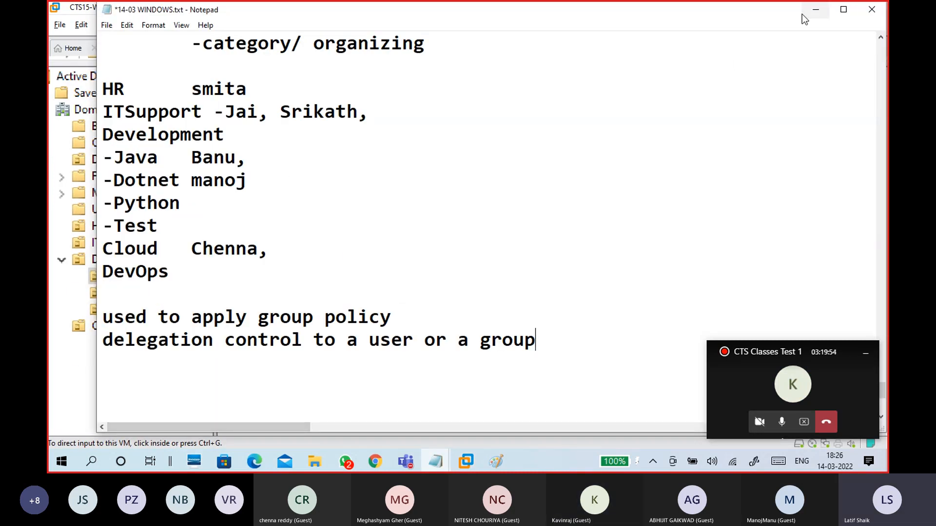
{"action": "left_click", "coordinate": [816, 9]}
{"action": "left_click", "coordinate": [458, 377]}
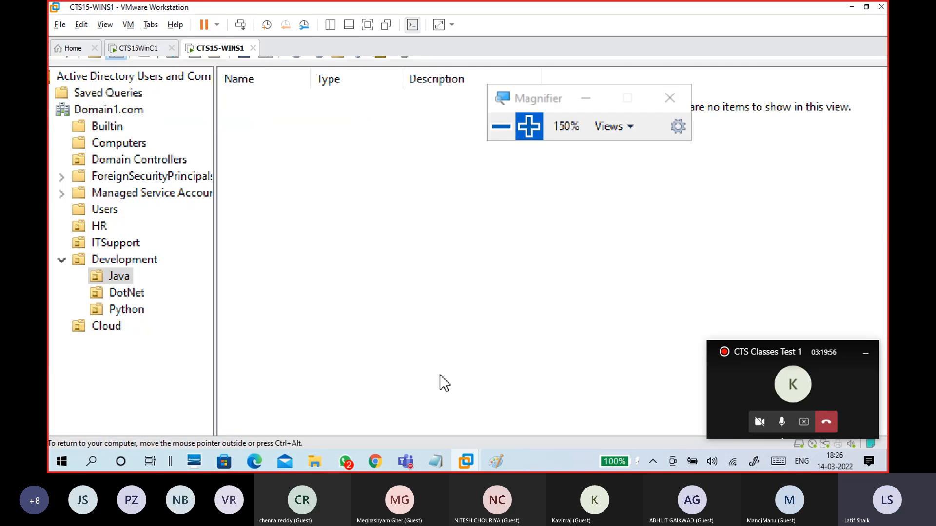
{"action": "right_click", "coordinate": [122, 276]}
{"action": "mouse_move", "coordinate": [191, 308]}
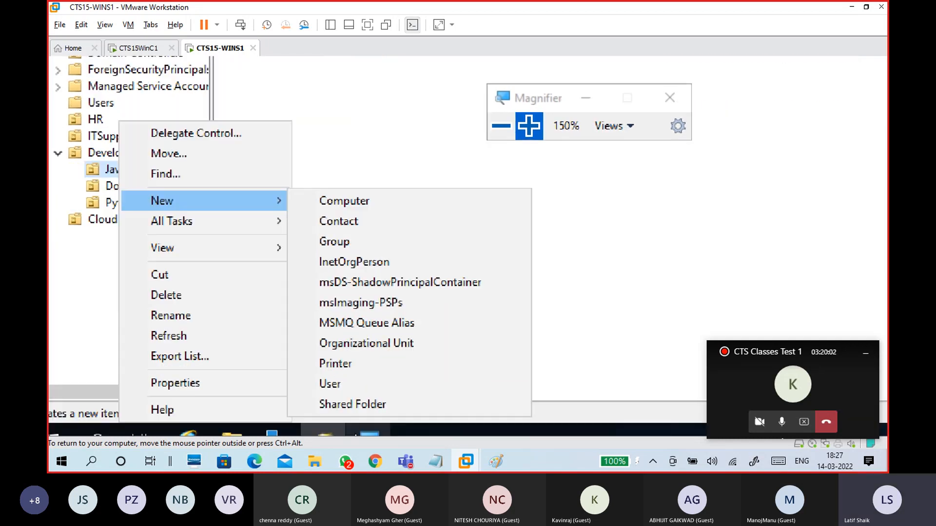
Step: Create a Java user with first name, matching lowercase logon name, and password, without forced change at logon
{"action": "left_click", "coordinate": [348, 377]}
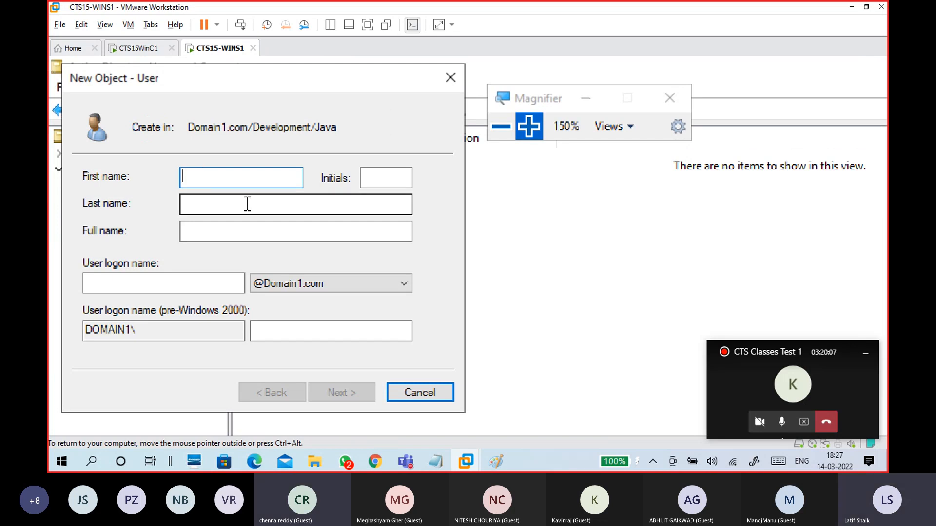
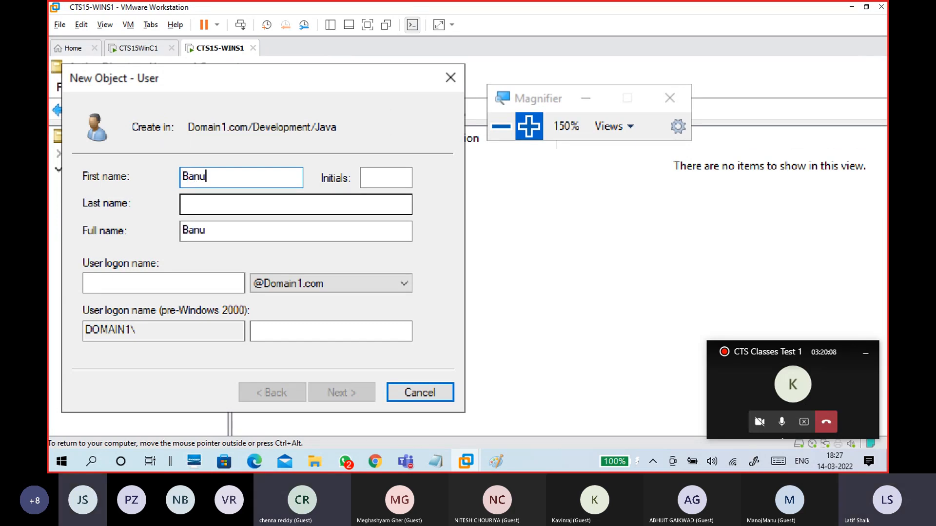
{"action": "key", "text": "Tab"}
{"action": "key", "text": "Tab"}
{"action": "key", "text": "Tab"}
{"action": "key", "text": "Tab"}
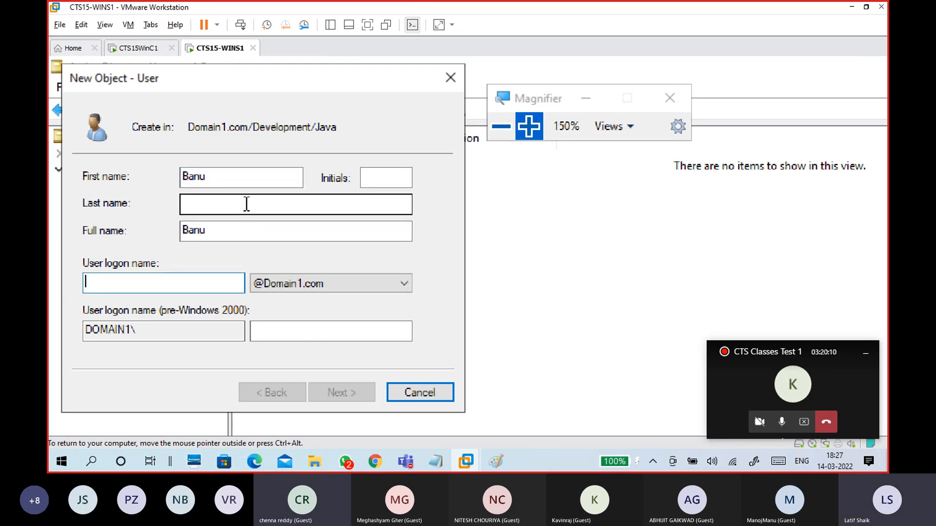
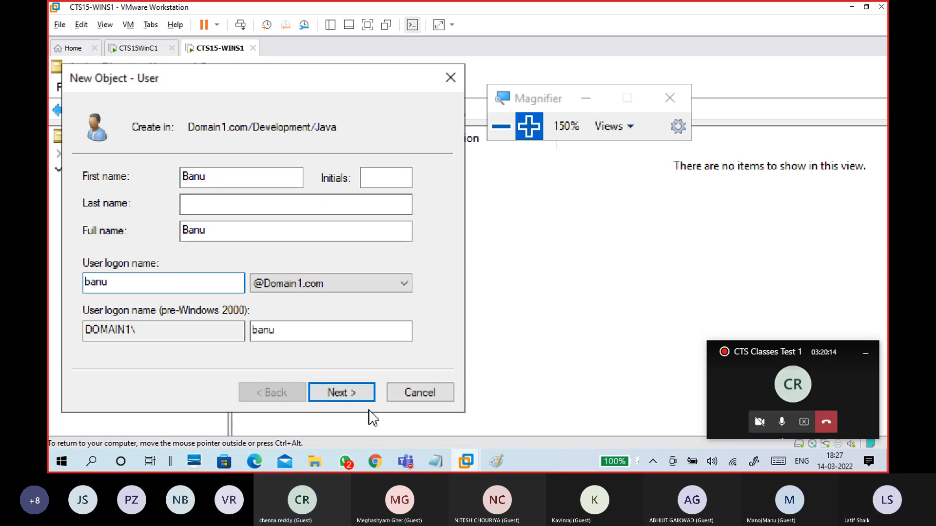
{"action": "left_click", "coordinate": [363, 395]}
{"action": "left_click", "coordinate": [169, 237]}
{"action": "left_click", "coordinate": [243, 178]}
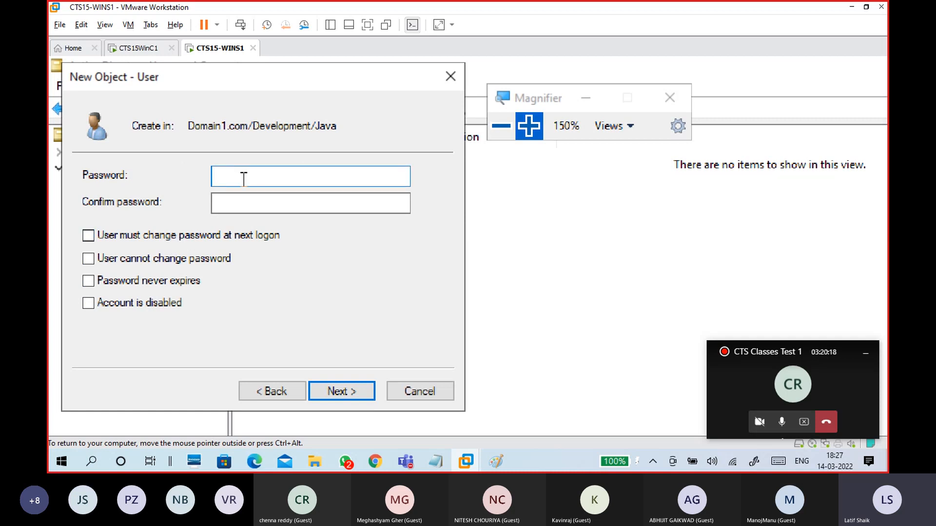
{"action": "type", "text": "••••••••••"}
{"action": "key", "text": "Tab"}
{"action": "type", "text": "••••••••••"}
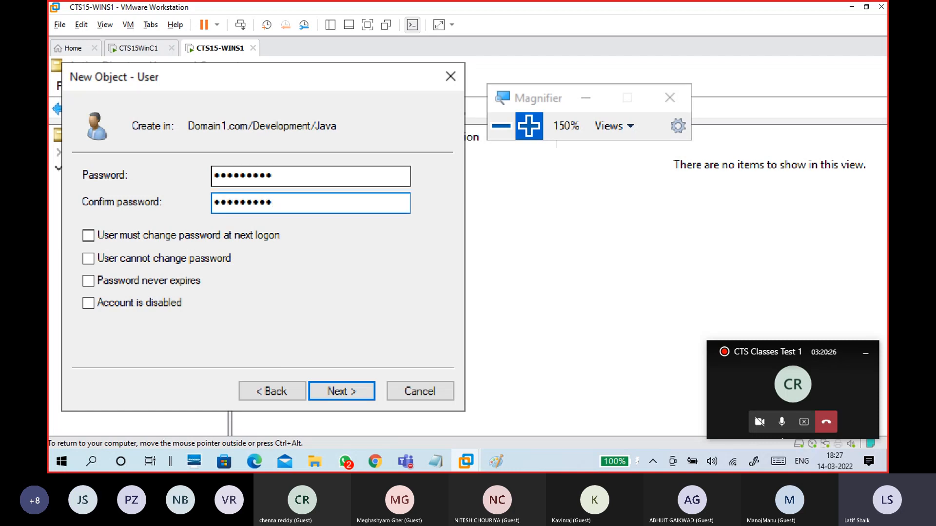
{"action": "left_click", "coordinate": [370, 390]}
{"action": "left_click", "coordinate": [368, 387]}
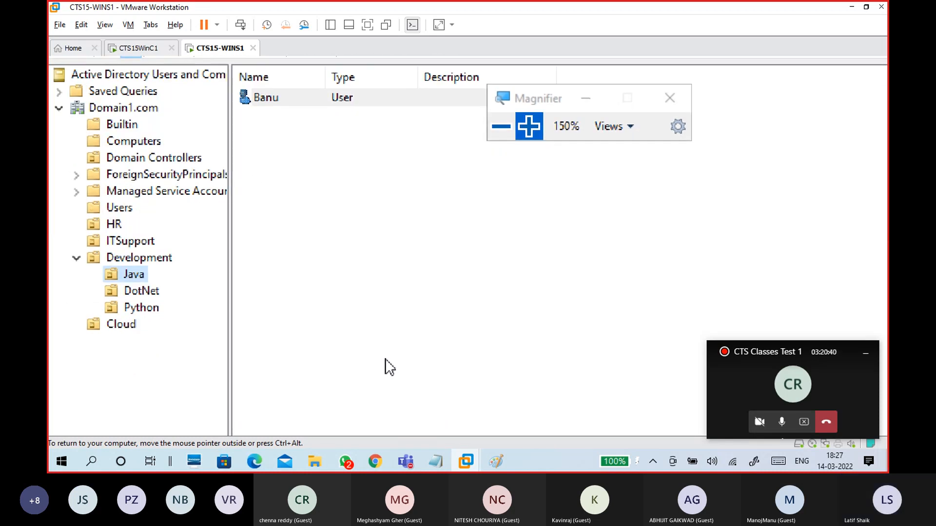
Step: Add initials 'Ms' and a last name in the new user's properties, then switch to the attendance workbook
{"action": "double_click", "coordinate": [295, 100]}
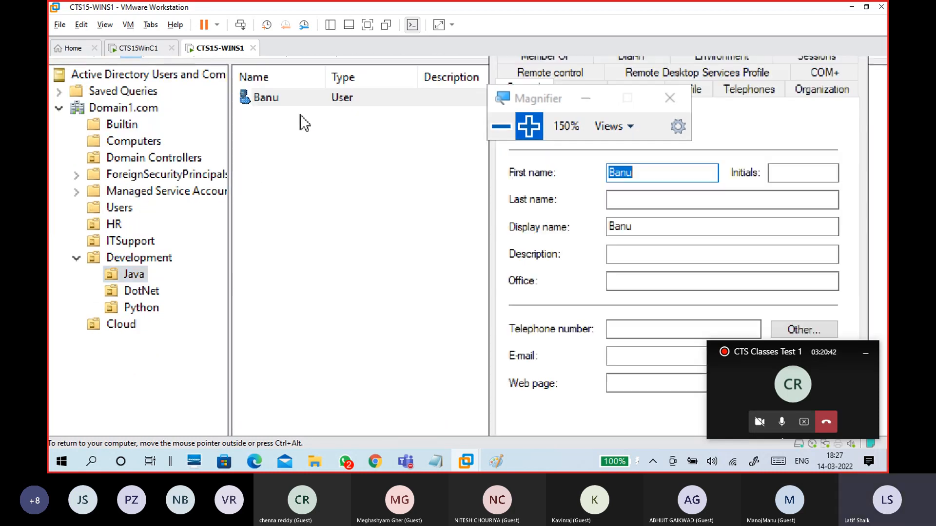
{"action": "left_click_drag", "start_coordinate": [719, 90], "coordinate": [356, 83]}
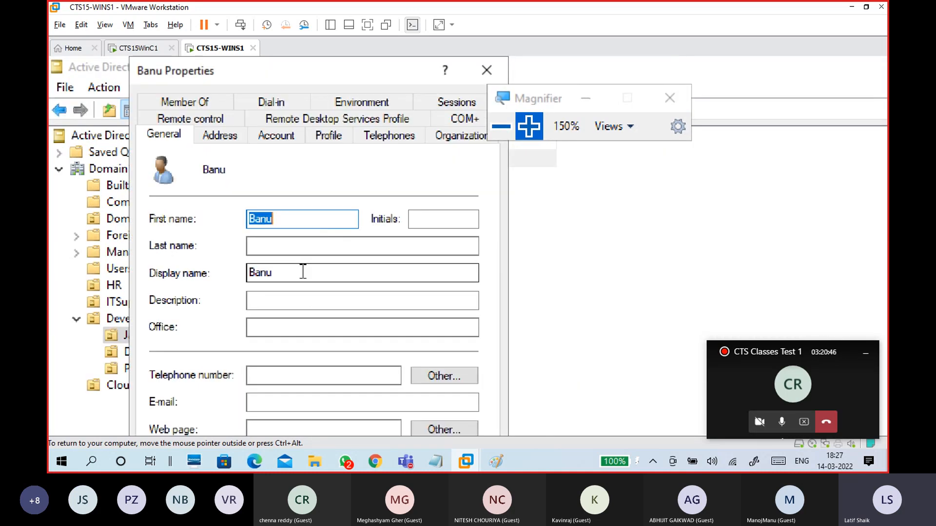
{"action": "left_click", "coordinate": [309, 251]}
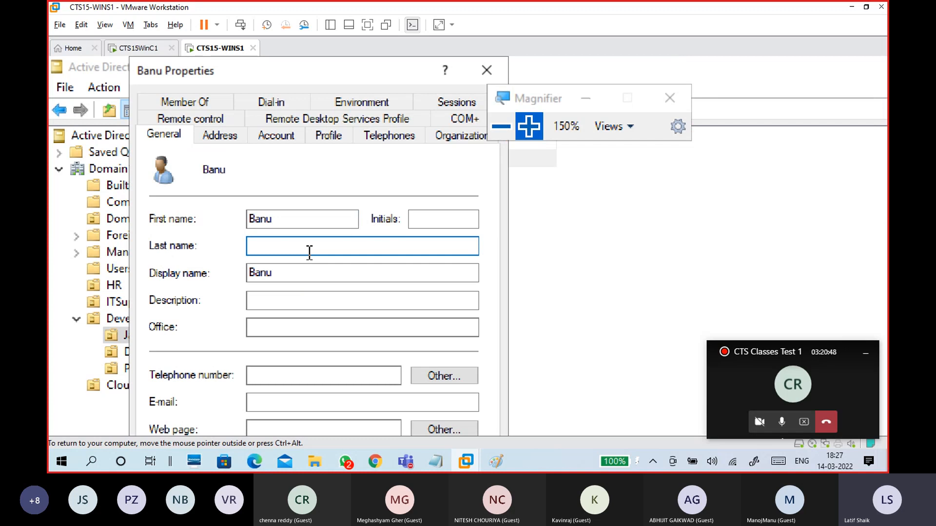
{"action": "left_click", "coordinate": [433, 216]}
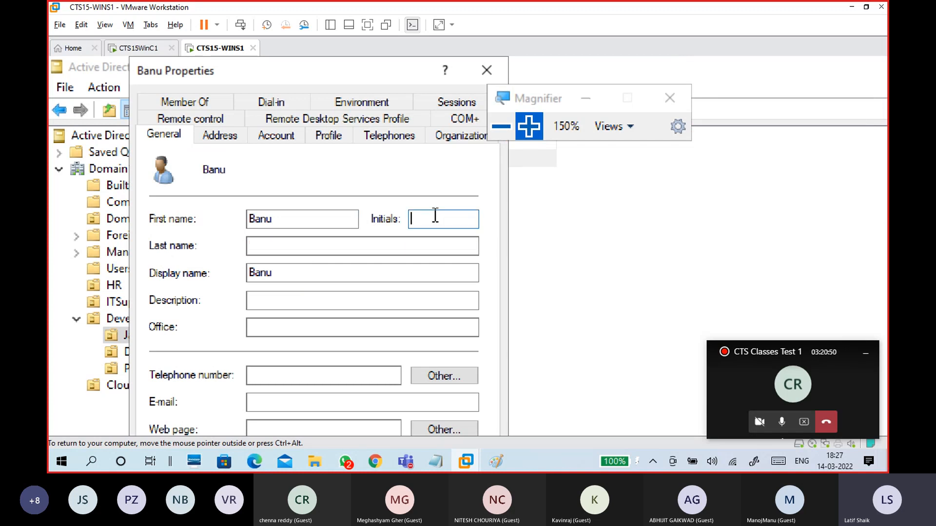
{"action": "type", "text": "Ms"}
{"action": "left_click", "coordinate": [385, 245]}
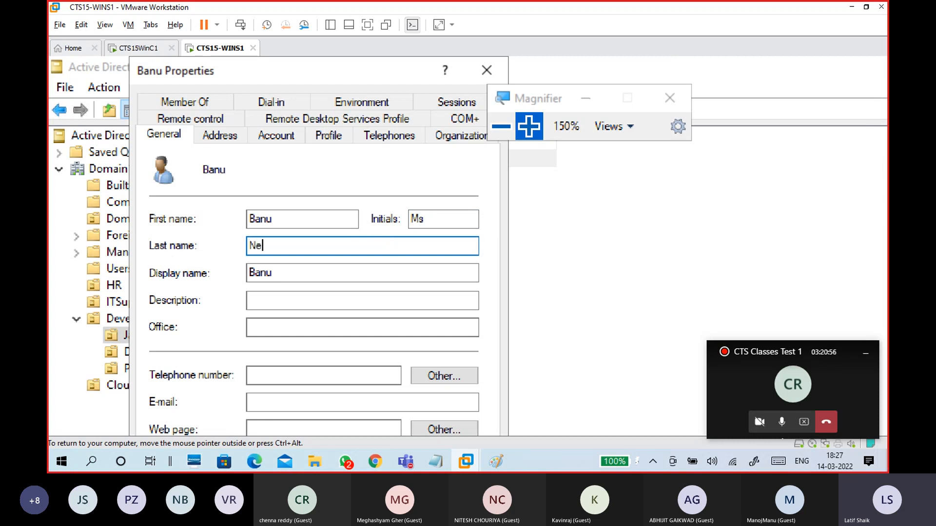
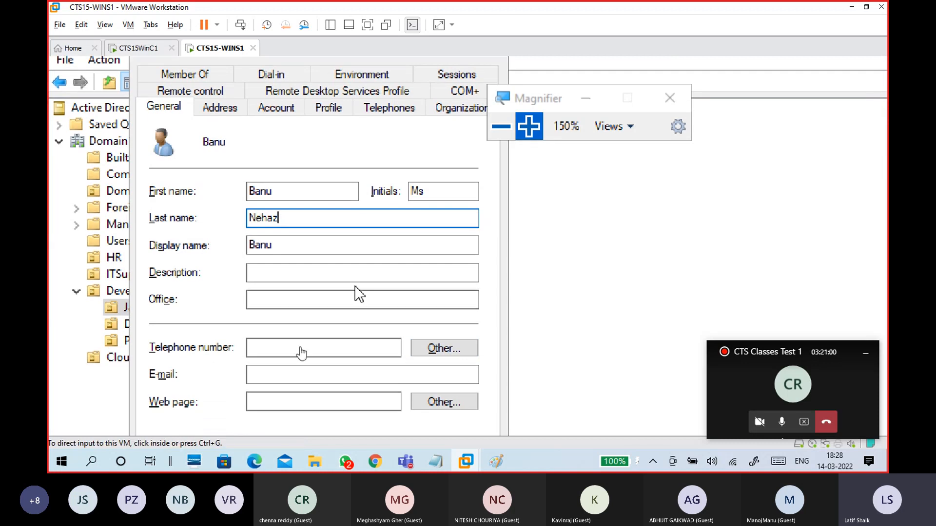
{"action": "left_click", "coordinate": [264, 461]}
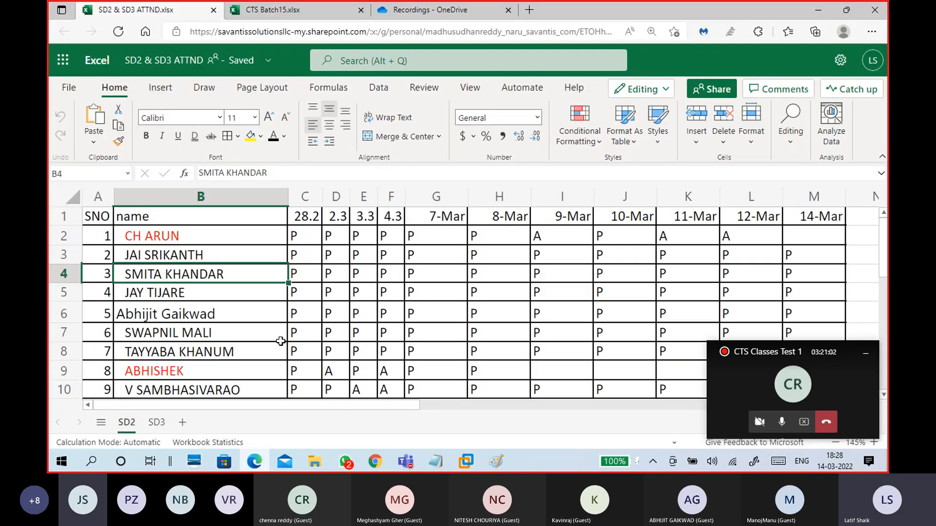
Step: Check the student's row in the CTS Batch15 workbook and return to the VM
{"action": "scroll", "coordinate": [366, 345], "scroll_direction": "down", "scroll_amount": 3}
{"action": "scroll", "coordinate": [367, 346], "scroll_direction": "up", "scroll_amount": 3}
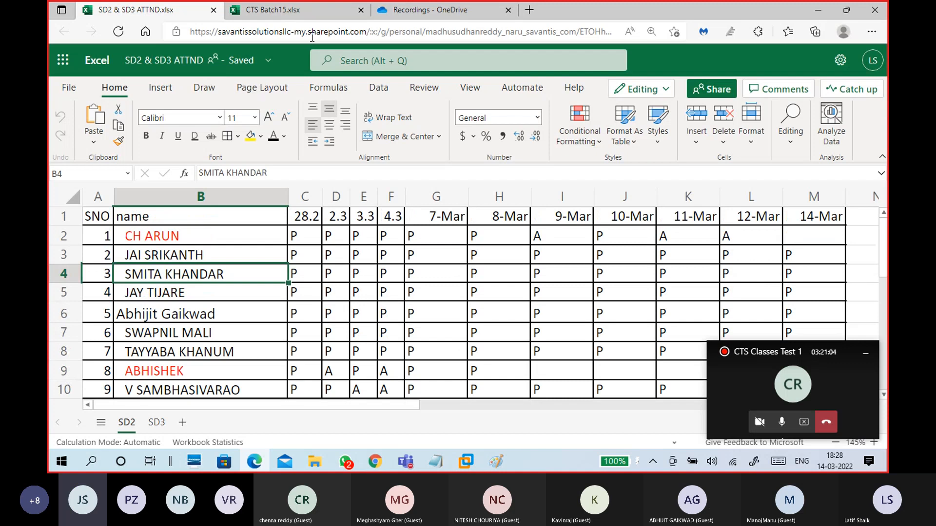
{"action": "left_click", "coordinate": [307, 17]}
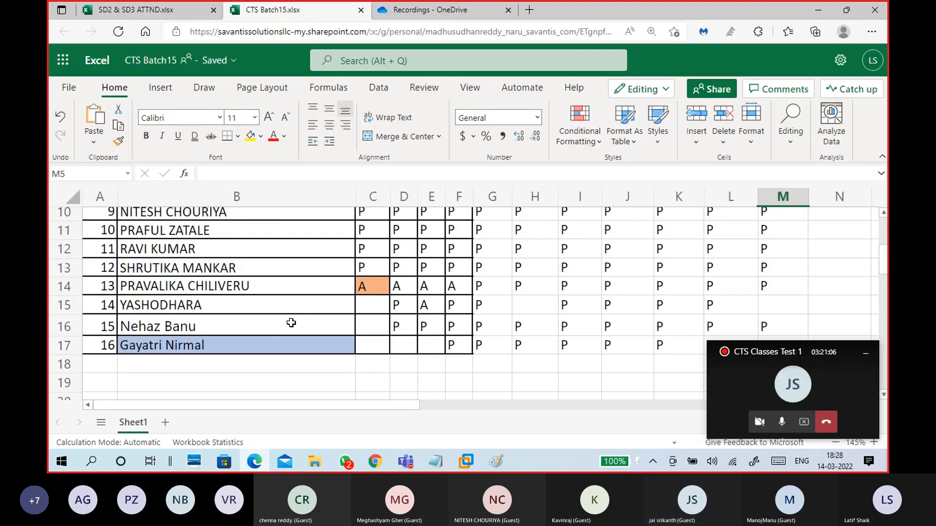
{"action": "key", "text": "alt+Tab"}
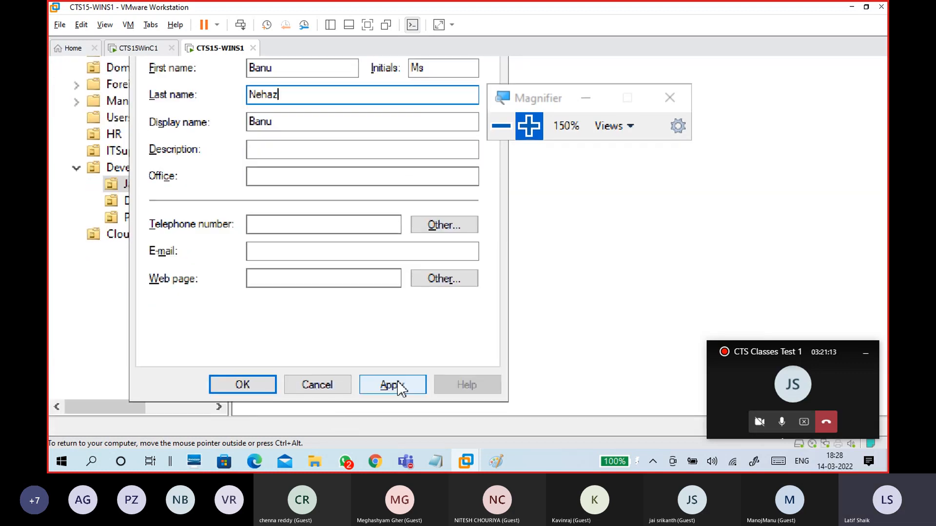
Step: Apply and save the user's properties, then select the new account in Java
{"action": "left_click", "coordinate": [397, 386]}
{"action": "left_click", "coordinate": [239, 386]}
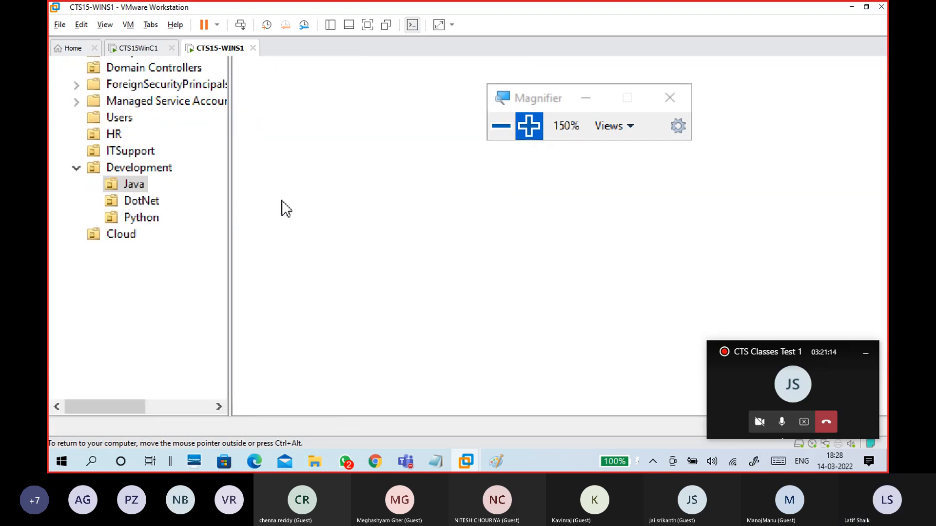
{"action": "left_click", "coordinate": [307, 207]}
{"action": "left_click", "coordinate": [294, 165]}
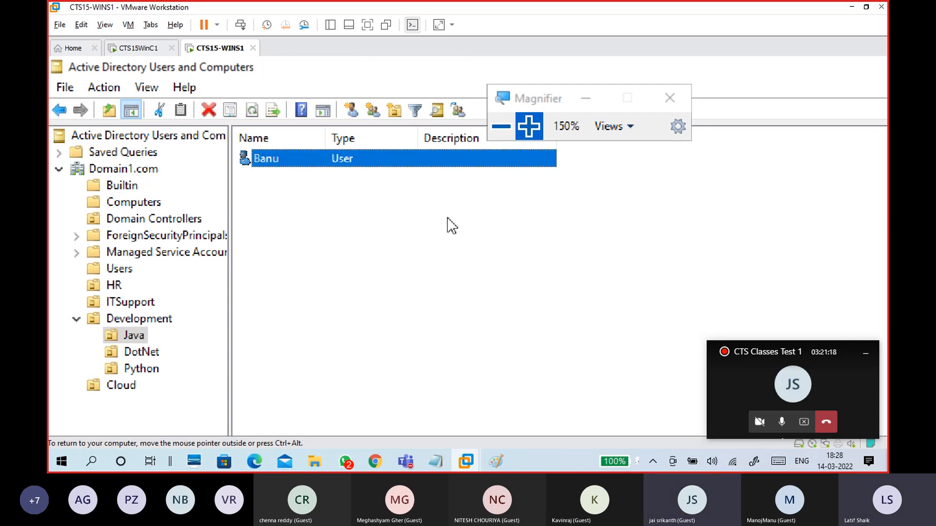
Step: Wake the CTS15WinC1 client VM and dismiss its lock screen
{"action": "left_click", "coordinate": [149, 48]}
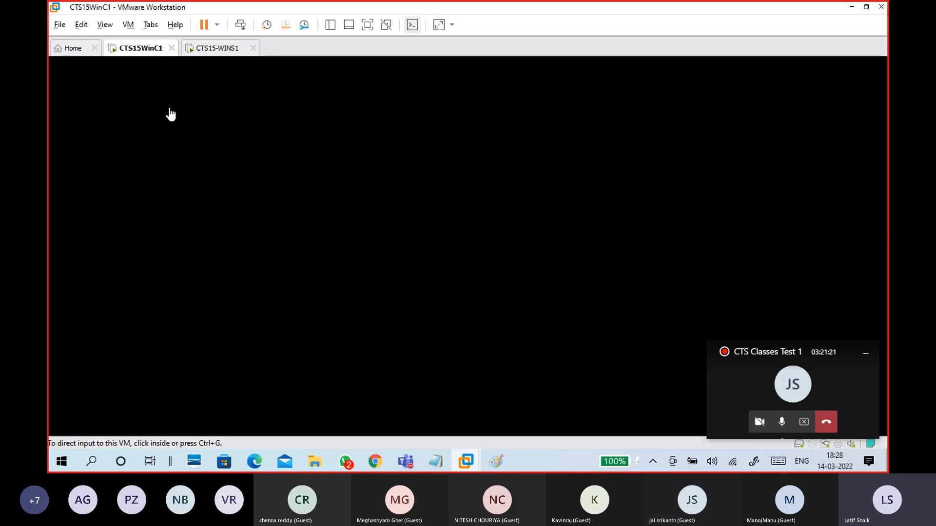
{"action": "left_click", "coordinate": [393, 219]}
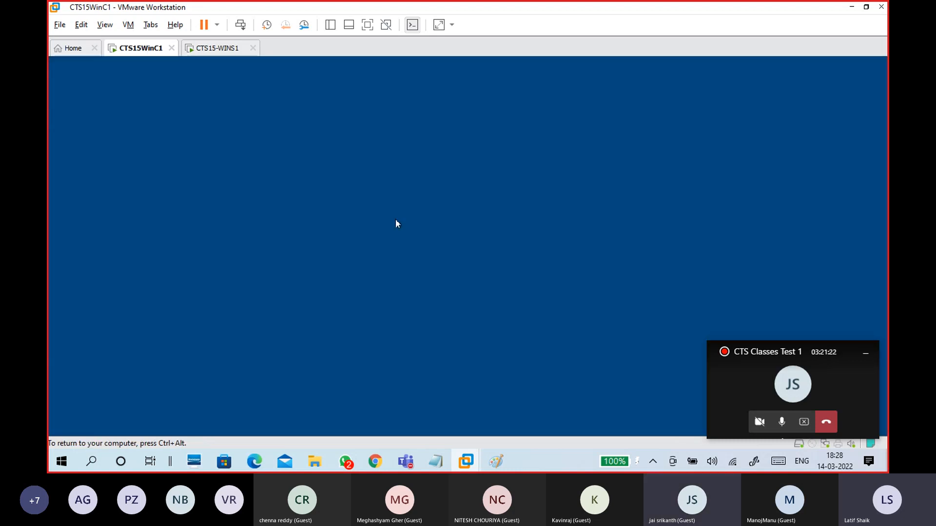
{"action": "left_click_drag", "start_coordinate": [373, 346], "coordinate": [335, 282]}
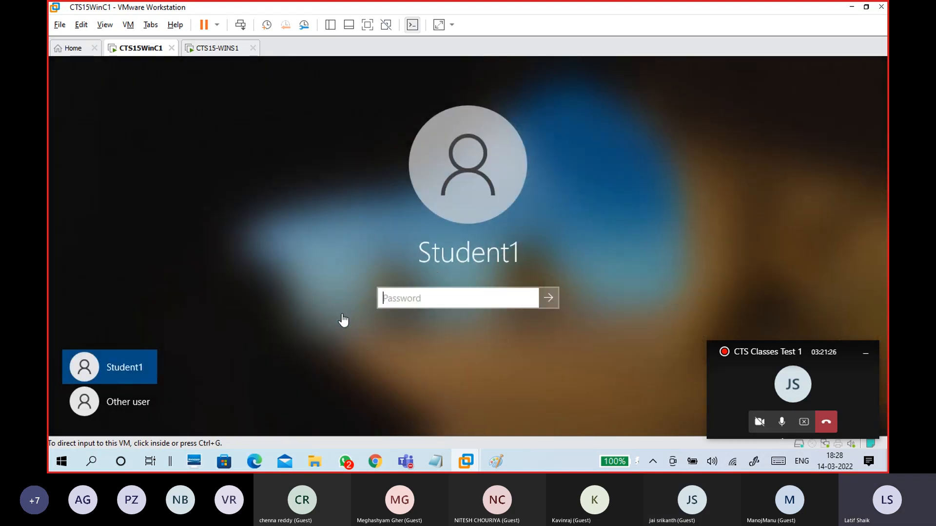
{"action": "left_click", "coordinate": [343, 320]}
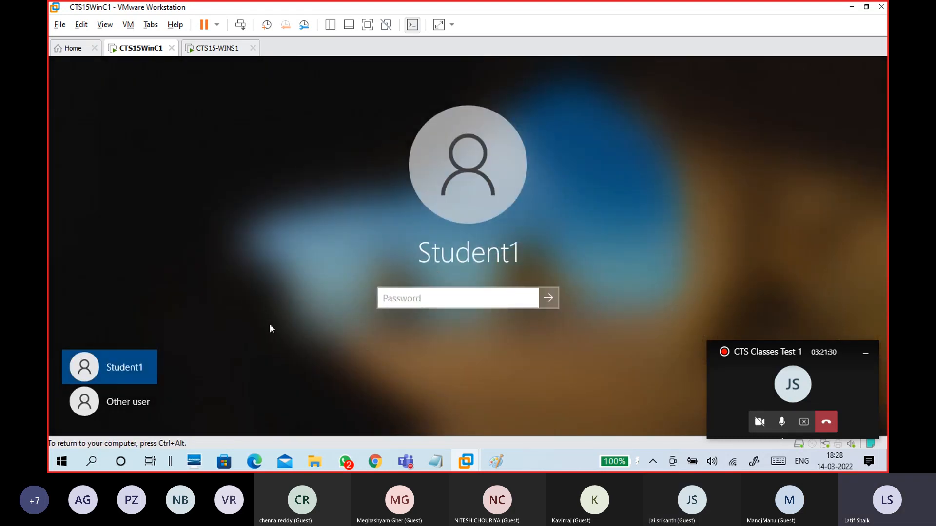
Step: Choose Other user on the client and enter a user name and the password
{"action": "left_click", "coordinate": [141, 405]}
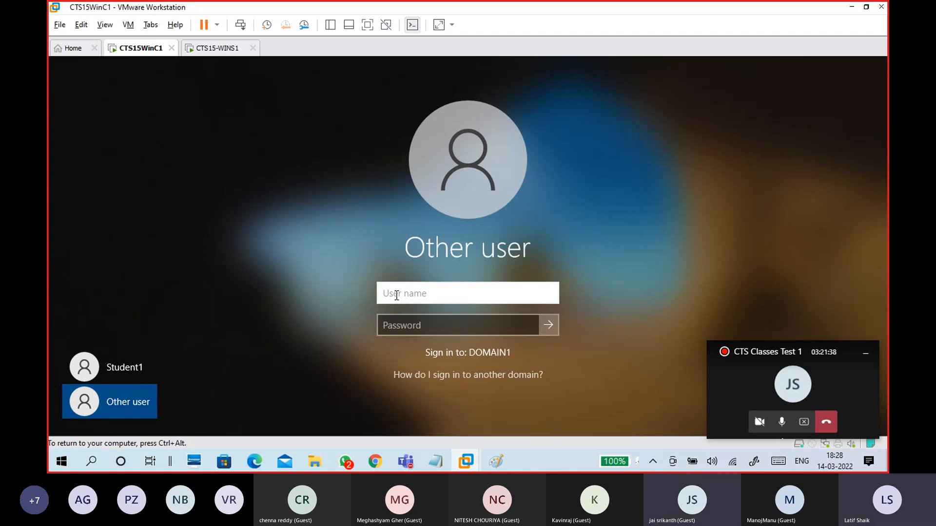
{"action": "type", "text": "barju"}
{"action": "key", "text": "Tab"}
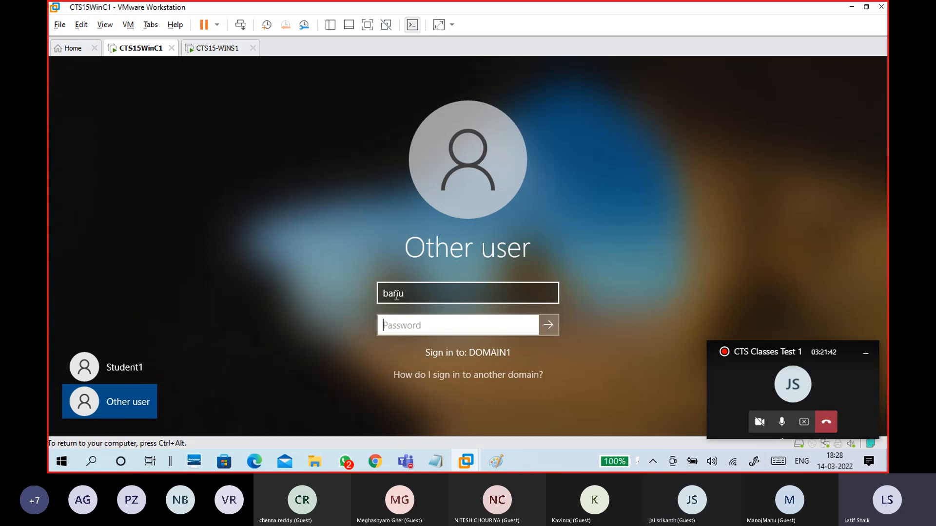
{"action": "type", "text": "*******"}
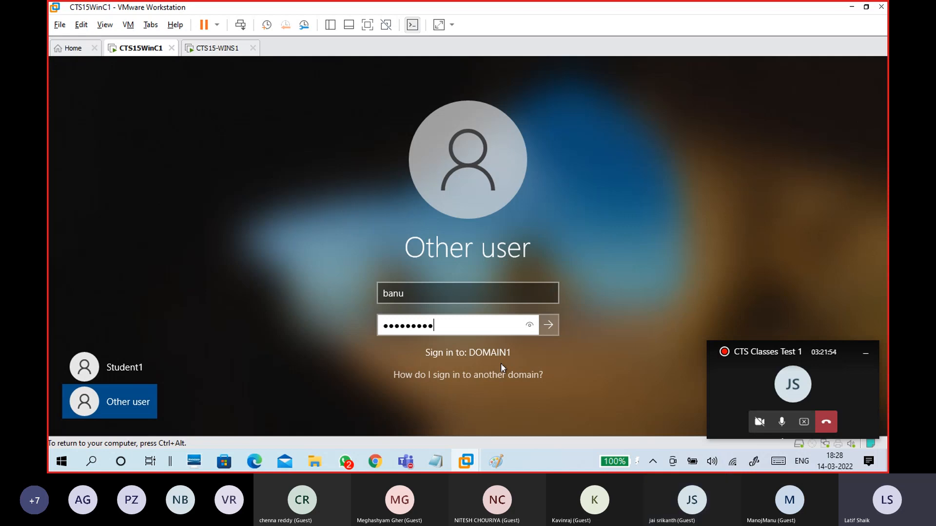
{"action": "left_click", "coordinate": [428, 298]}
{"action": "key", "text": "ctrl+a"}
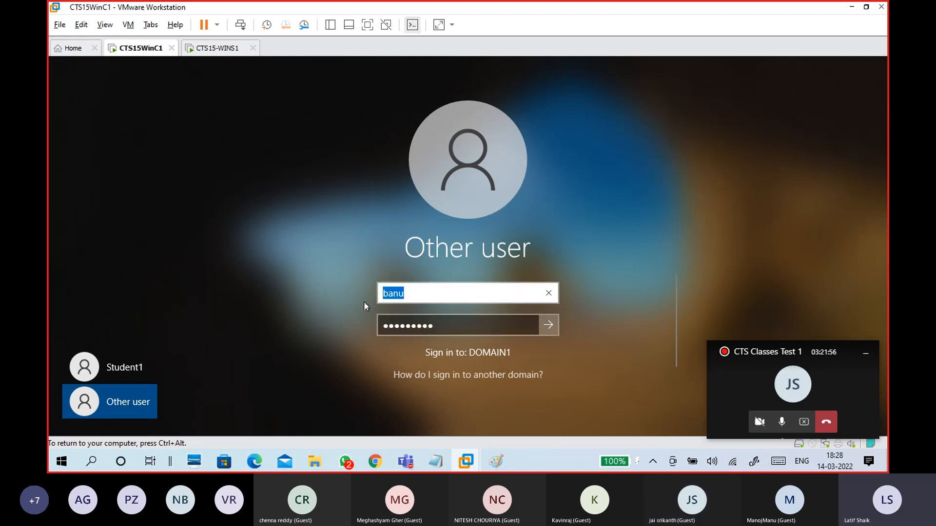
{"action": "type", "text": "Domain1"}
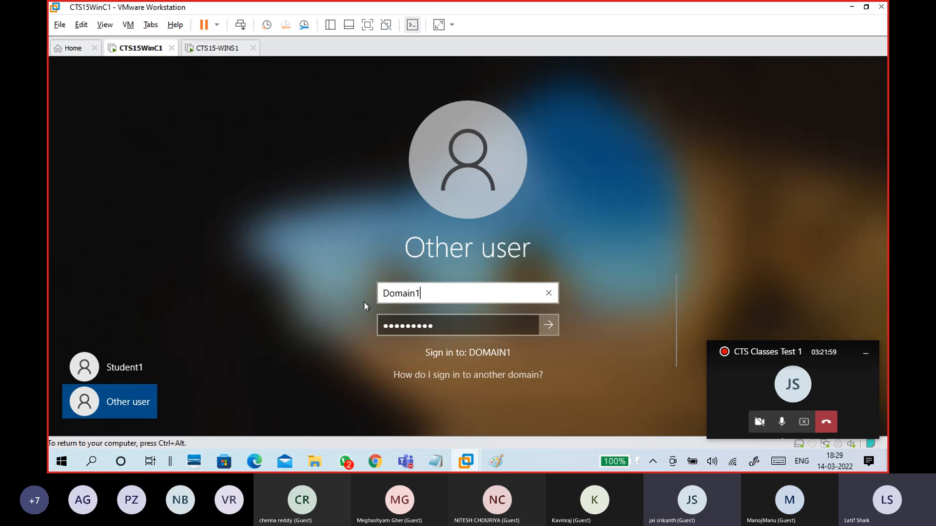
{"action": "type", "text": "\\"}
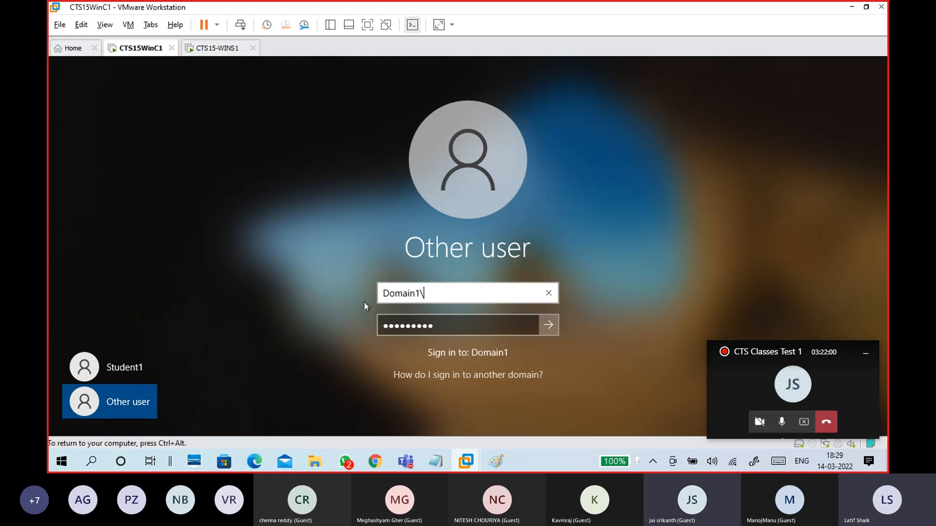
{"action": "type", "text": "babu"}
{"action": "key", "text": "BackSpace"}
{"action": "key", "text": "BackSpace"}
{"action": "type", "text": "nu"}
{"action": "key", "text": "BackSpace"}
{"action": "key", "text": "BackSpace"}
{"action": "key", "text": "BackSpace"}
{"action": "key", "text": "BackSpace"}
{"action": "key", "text": "BackSpace"}
{"action": "key", "text": "BackSpace"}
{"action": "key", "text": "BackSpace"}
{"action": "key", "text": "BackSpace"}
{"action": "key", "text": "BackSpace"}
{"action": "key", "text": "BackSpace"}
{"action": "key", "text": "BackSpace"}
{"action": "key", "text": "BackSpace"}
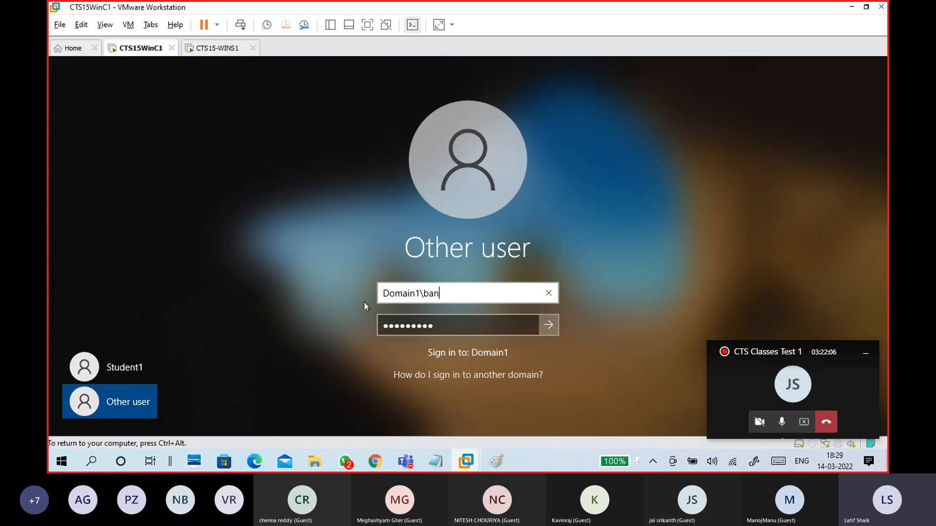
{"action": "type", "text": "banu"}
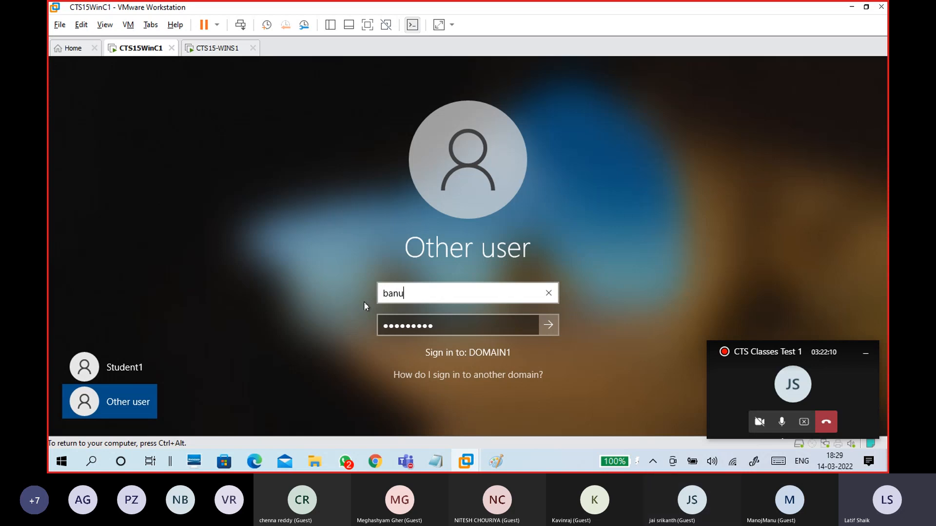
{"action": "type", "text": "@doma"}
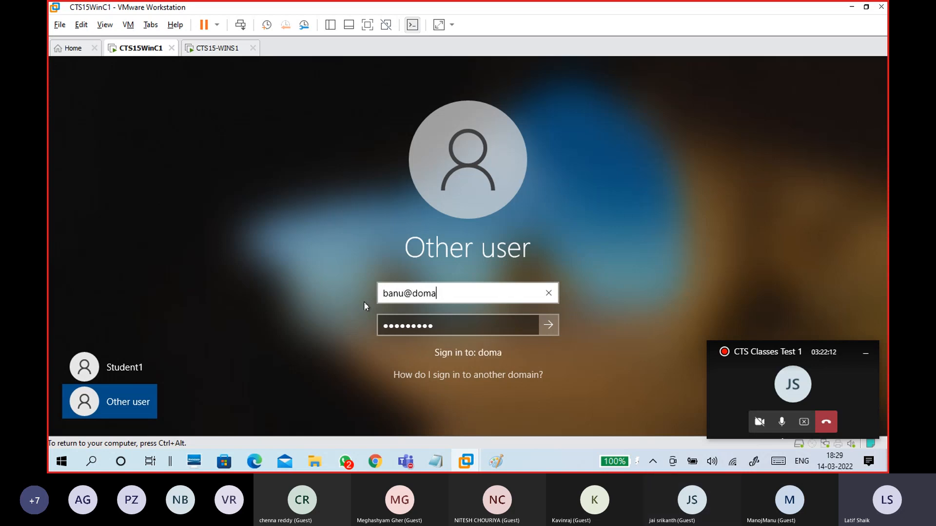
{"action": "type", "text": "in1.com"}
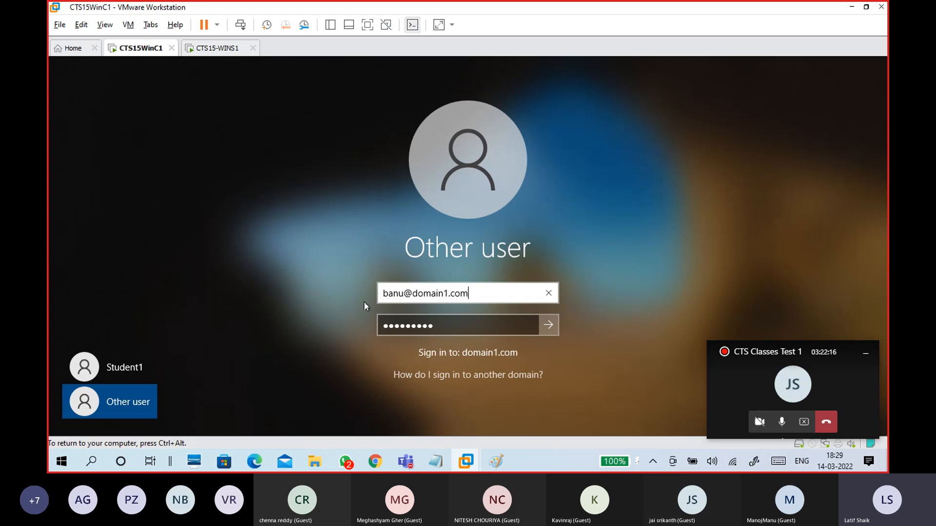
{"action": "key", "text": "BackSpace"}
{"action": "key", "text": "BackSpace"}
{"action": "key", "text": "BackSpace"}
{"action": "key", "text": "BackSpace"}
{"action": "key", "text": "BackSpace"}
{"action": "key", "text": "BackSpace"}
{"action": "key", "text": "BackSpace"}
{"action": "key", "text": "BackSpace"}
{"action": "key", "text": "BackSpace"}
{"action": "key", "text": "BackSpace"}
{"action": "key", "text": "BackSpace"}
{"action": "key", "text": "BackSpace"}
{"action": "key", "text": "BackSpace"}
{"action": "key", "text": "BackSpace"}
{"action": "key", "text": "BackSpace"}
{"action": "key", "text": "BackSpace"}
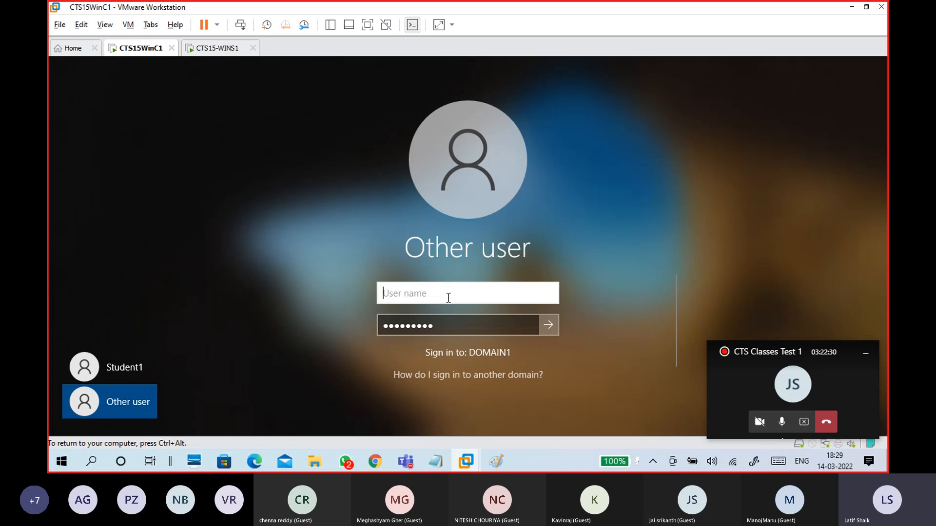
{"action": "type", "text": "banu"}
{"action": "key", "text": "Tab"}
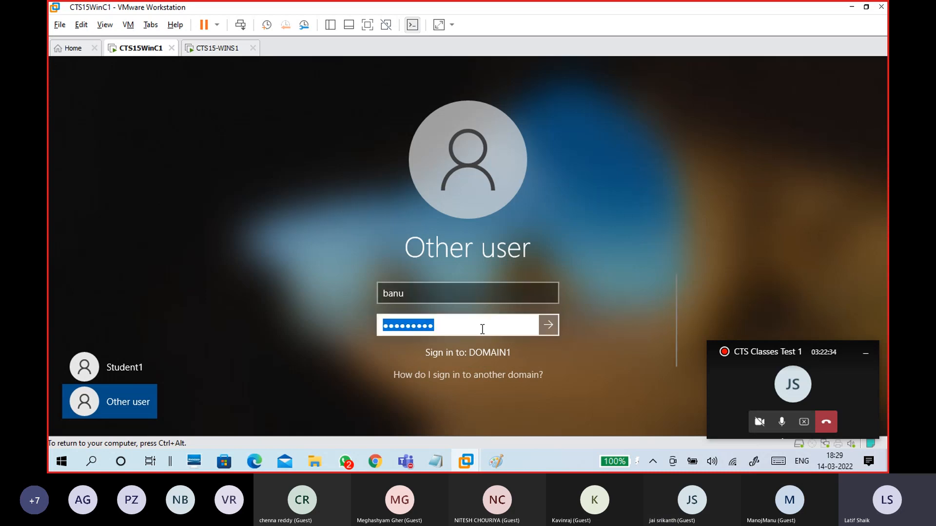
{"action": "left_click", "coordinate": [547, 325]}
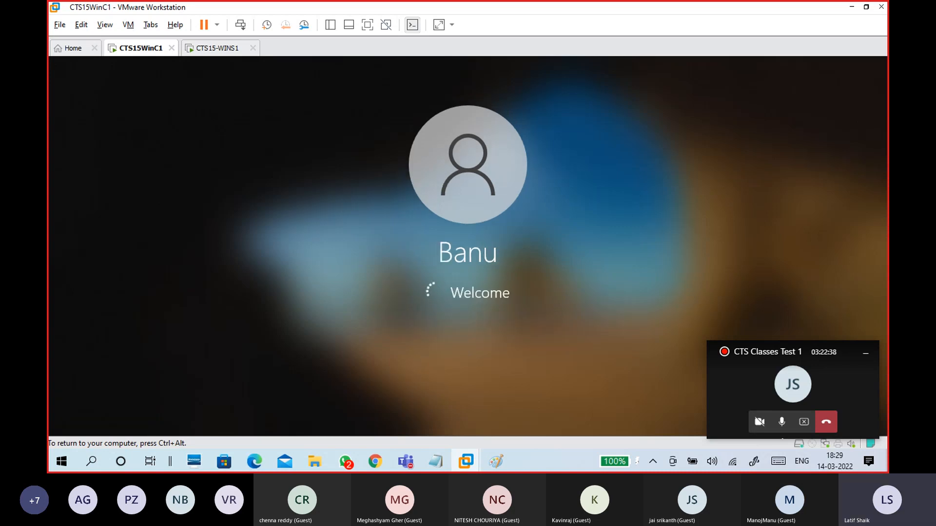
Step: Release the VM and wait while Windows prepares the new user's profile
{"action": "key", "text": "ctrl+alt"}
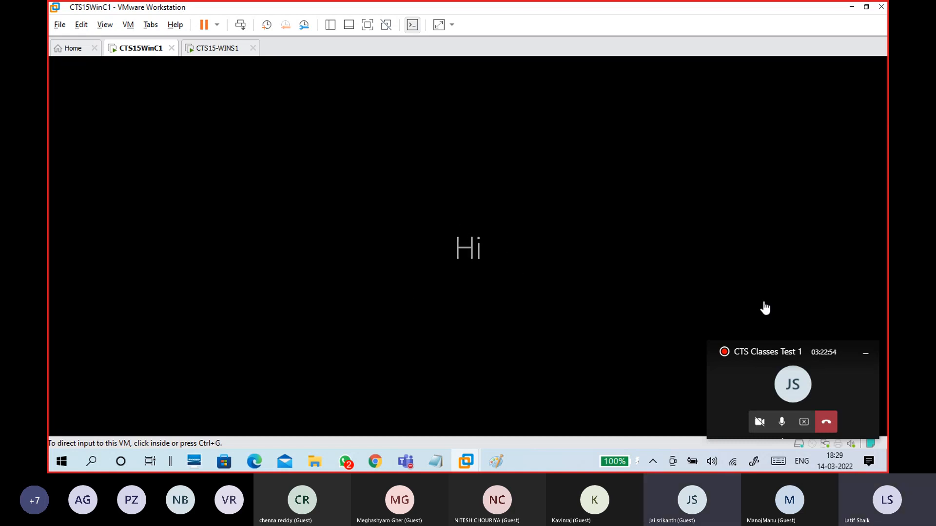
{"action": "left_click", "coordinate": [866, 359]}
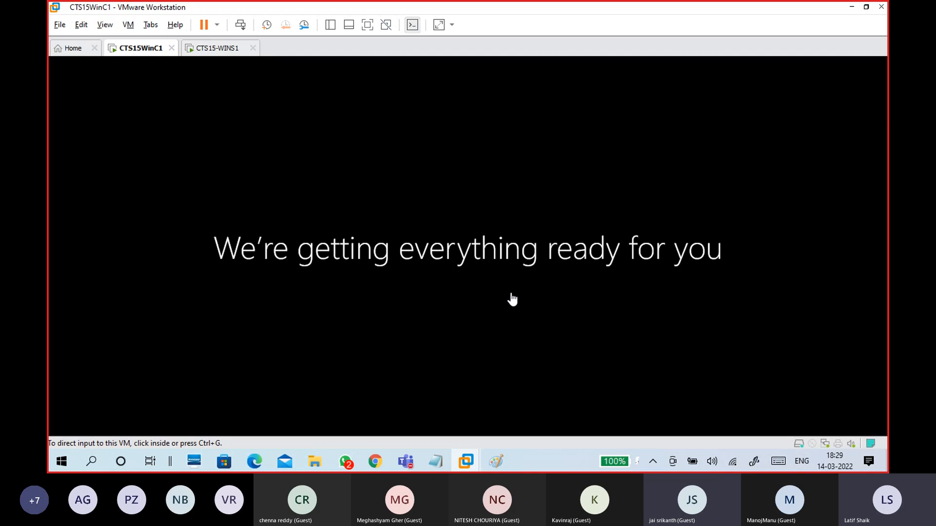
Step: Bring up the 14-03 WINDOWS.txt notes and add a '--' line at the end
{"action": "mouse_move", "coordinate": [439, 463]}
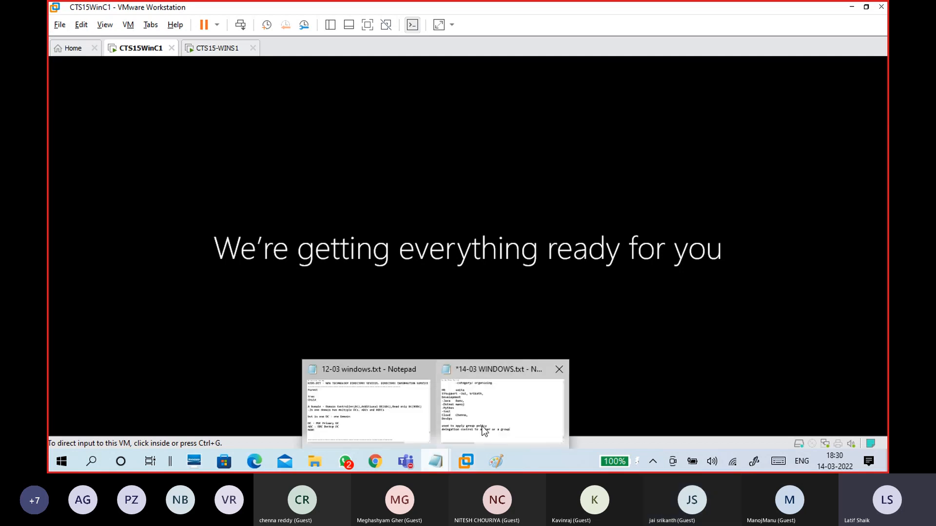
{"action": "left_click", "coordinate": [481, 426]}
{"action": "scroll", "coordinate": [376, 258], "scroll_direction": "up", "scroll_amount": 7}
{"action": "scroll", "coordinate": [377, 257], "scroll_direction": "down", "scroll_amount": 10}
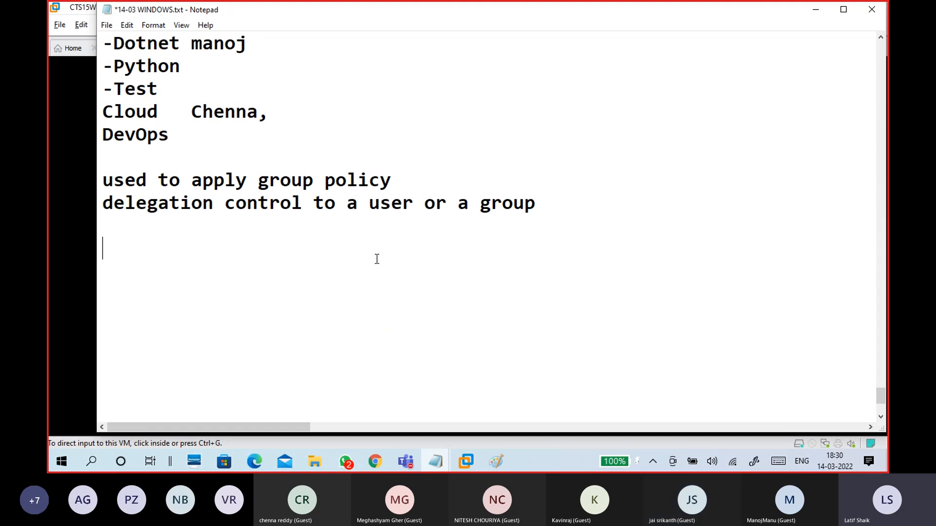
{"action": "scroll", "coordinate": [377, 259], "scroll_direction": "up", "scroll_amount": 5}
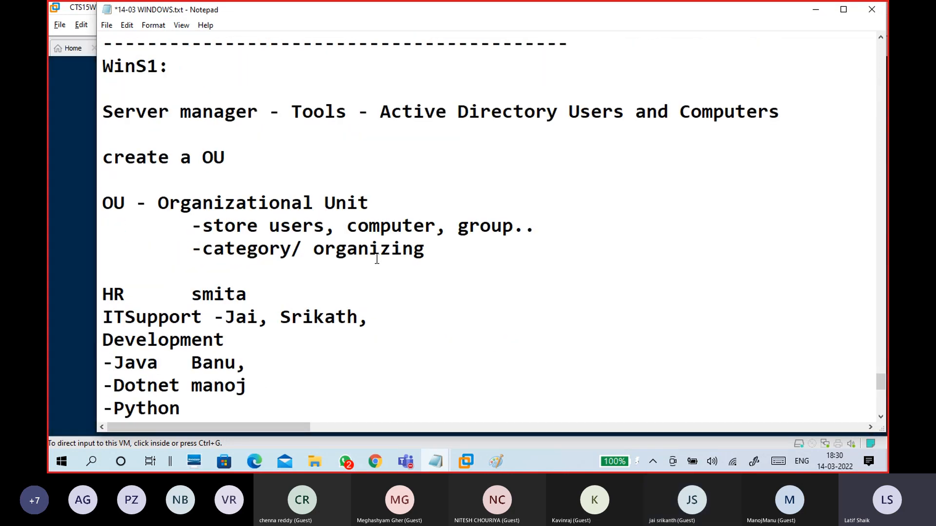
{"action": "scroll", "coordinate": [316, 200], "scroll_direction": "down", "scroll_amount": 5}
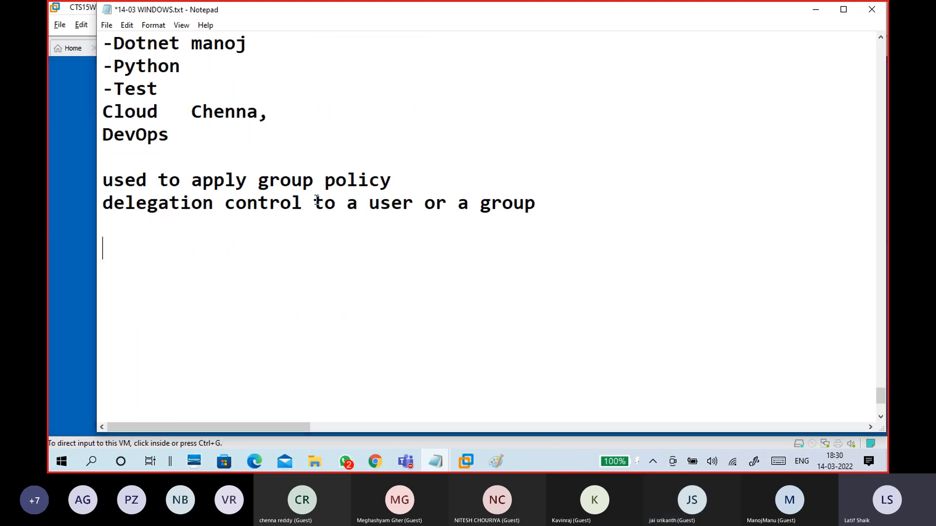
{"action": "scroll", "coordinate": [313, 226], "scroll_direction": "up", "scroll_amount": 5}
{"action": "scroll", "coordinate": [314, 225], "scroll_direction": "down", "scroll_amount": 5}
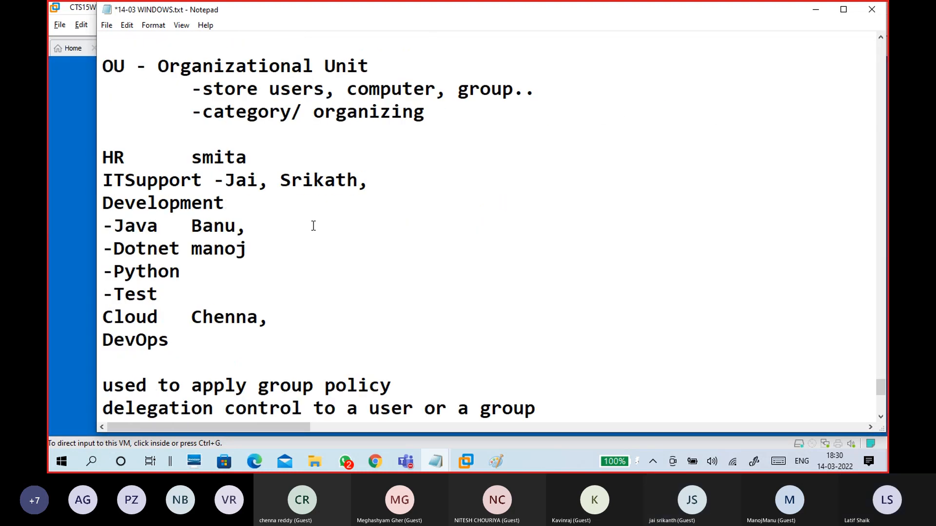
{"action": "type", "text": "-"}
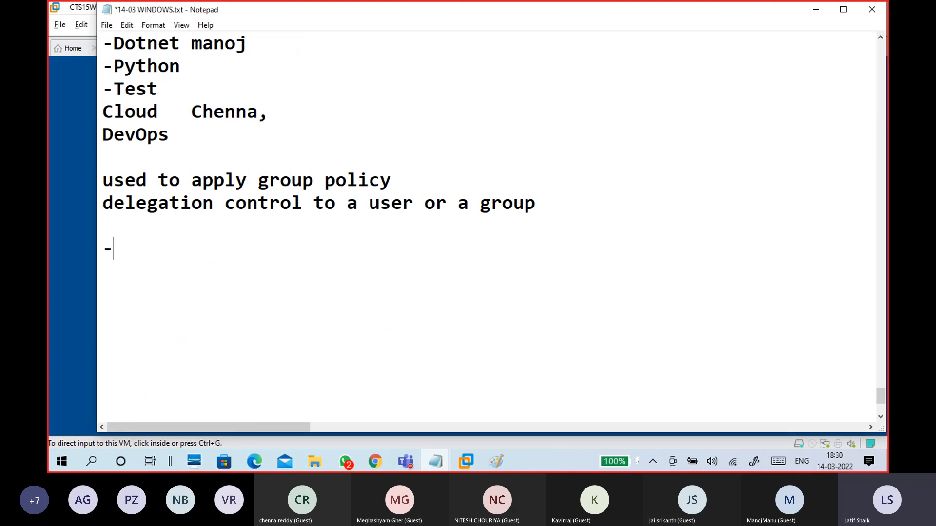
{"action": "type", "text": "-rt"}
{"action": "key", "text": "BackSpace"}
{"action": "key", "text": "BackSpace"}
{"action": "key", "text": "BackSpace"}
{"action": "type", "text": "--"}
{"action": "key", "text": "Return"}
Step: Type the heading 'Add users in OU' below the dashes, fixing typos
{"action": "type", "text": "Add u"}
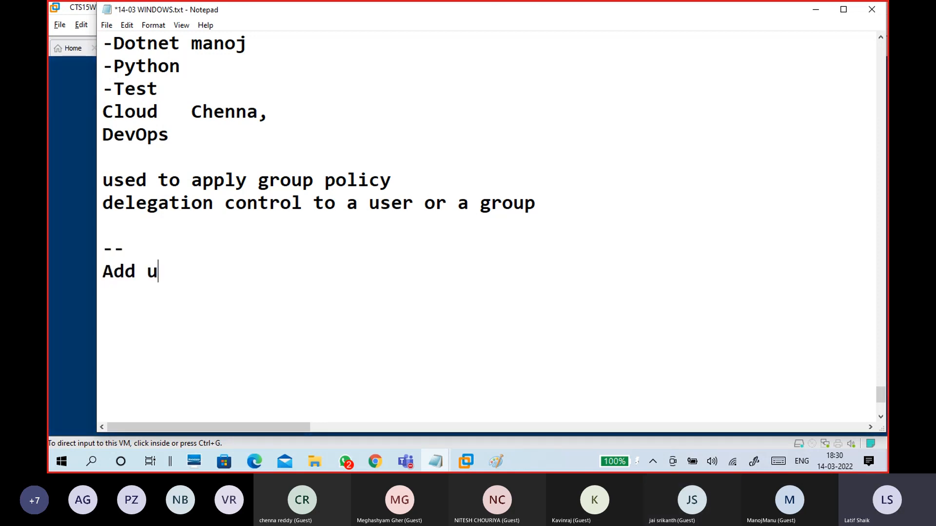
{"action": "type", "text": "sers to IU"}
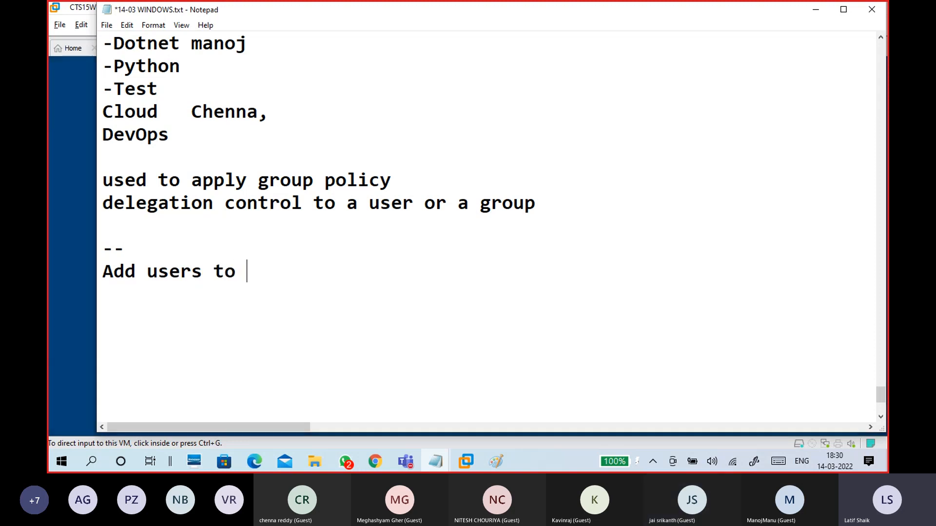
{"action": "key", "text": "BackSpace"}
{"action": "key", "text": "BackSpace"}
{"action": "type", "text": "OU"}
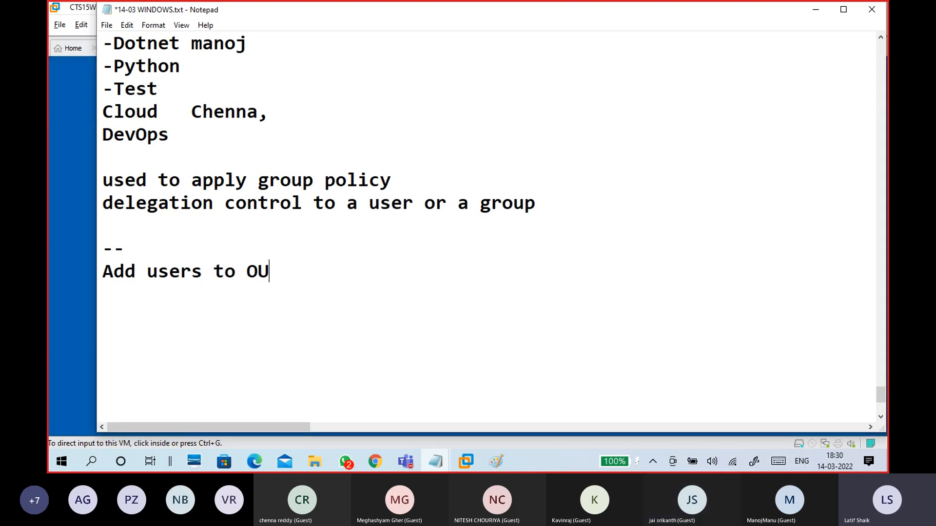
{"action": "key", "text": "Left"}
{"action": "key", "text": "Left"}
{"action": "key", "text": "Left"}
{"action": "key", "text": "Left"}
{"action": "key", "text": "BackSpace"}
{"action": "key", "text": "Delete"}
{"action": "type", "text": "in"}
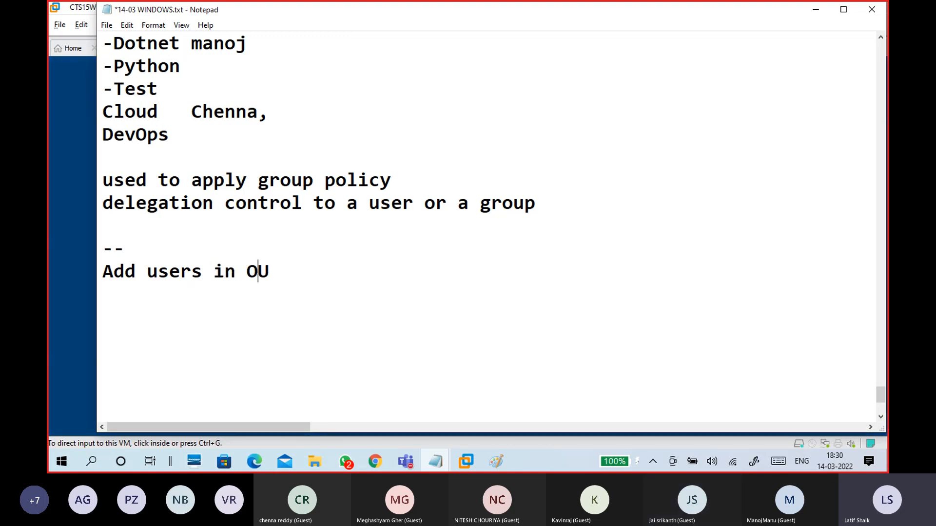
{"action": "key", "text": "End"}
{"action": "key", "text": "Return"}
{"action": "key", "text": "Return"}
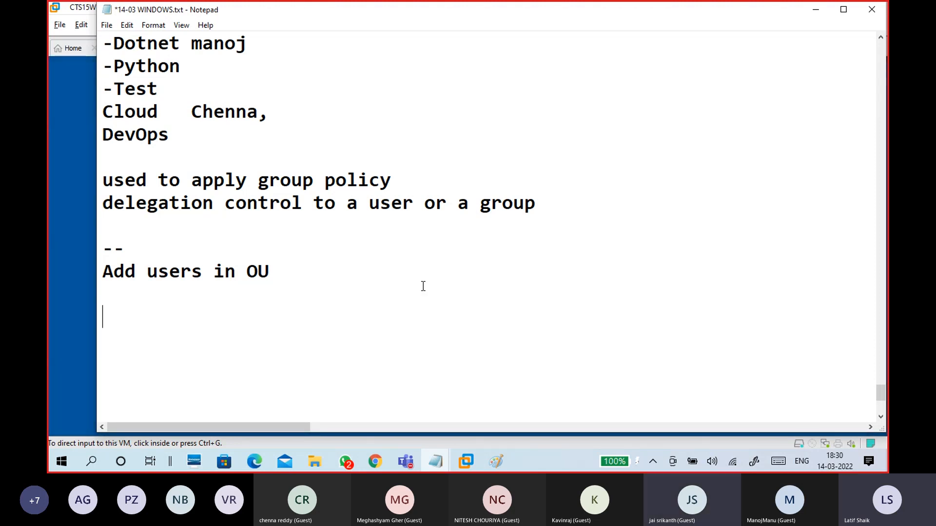
Step: Add a long dashed separator with blank lines above it and a new '-' line
{"action": "type", "text": "----------------------------------------------"}
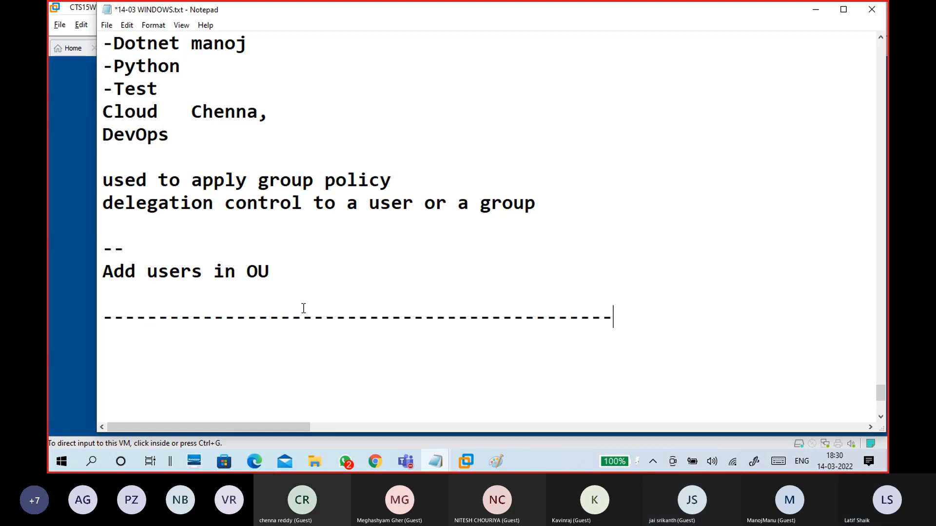
{"action": "left_click", "coordinate": [300, 293]}
{"action": "key", "text": "Return"}
{"action": "key", "text": "Return"}
{"action": "key", "text": "Return"}
{"action": "key", "text": "Return"}
{"action": "key", "text": "Return"}
{"action": "key", "text": "Return"}
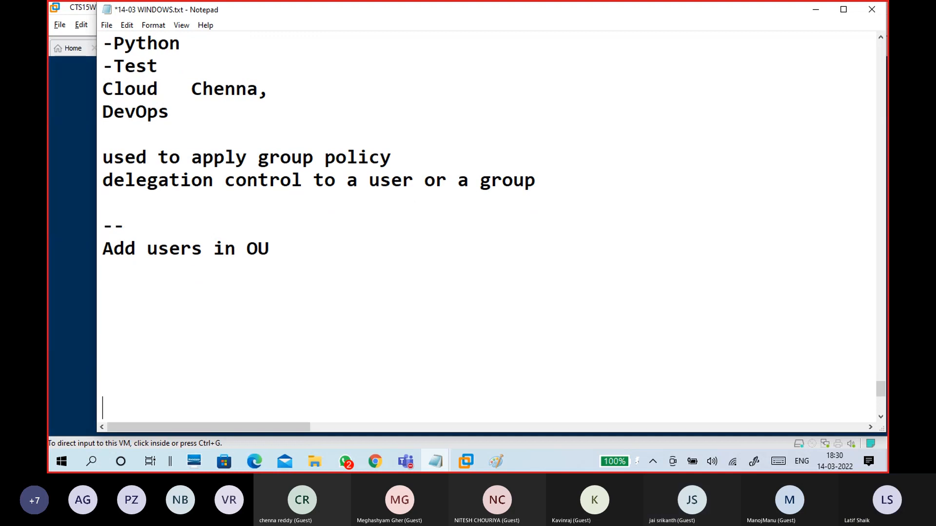
{"action": "scroll", "coordinate": [274, 261], "scroll_direction": "down", "scroll_amount": 2}
{"action": "left_click", "coordinate": [148, 136]}
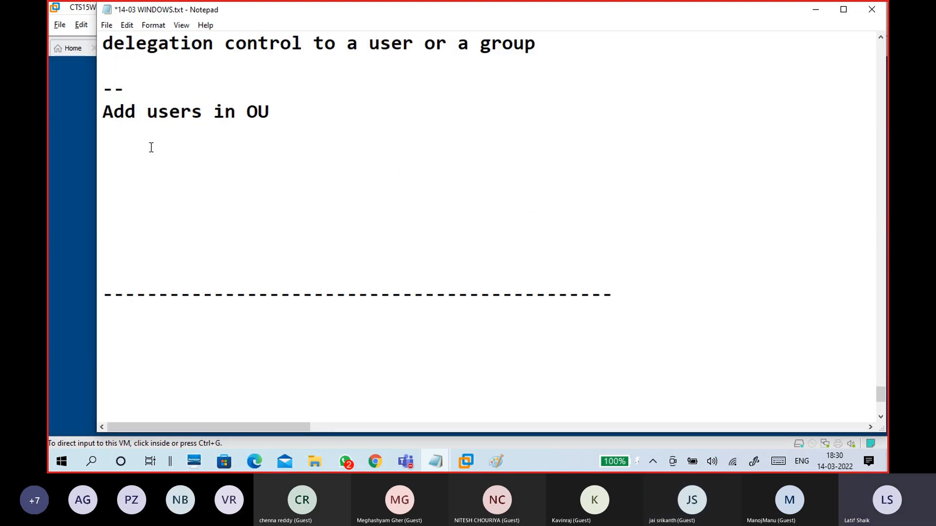
{"action": "key", "text": "Return"}
{"action": "type", "text": "-"}
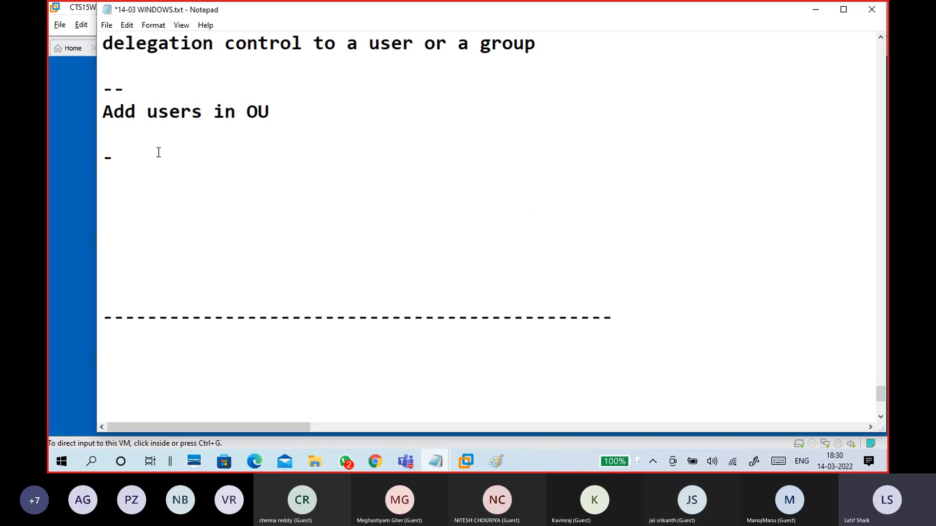
{"action": "left_click", "coordinate": [807, 10]}
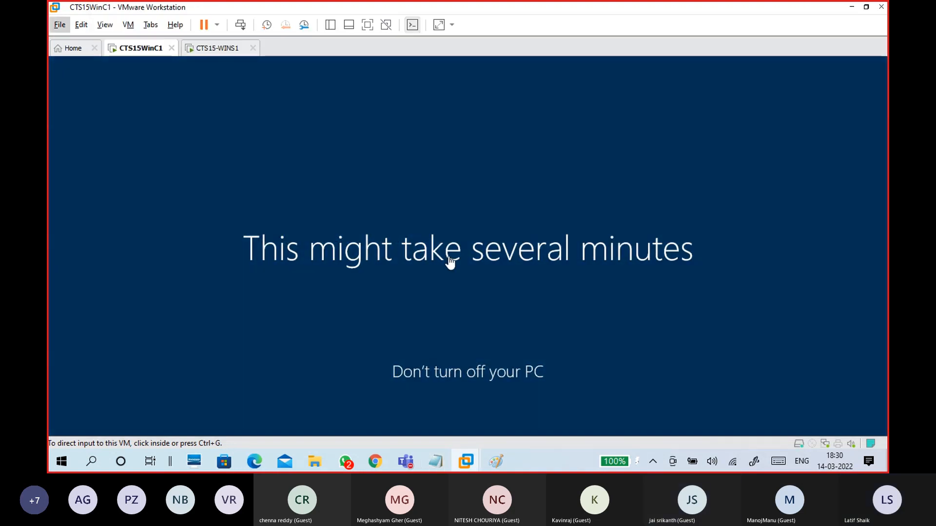
{"action": "left_click", "coordinate": [449, 258]}
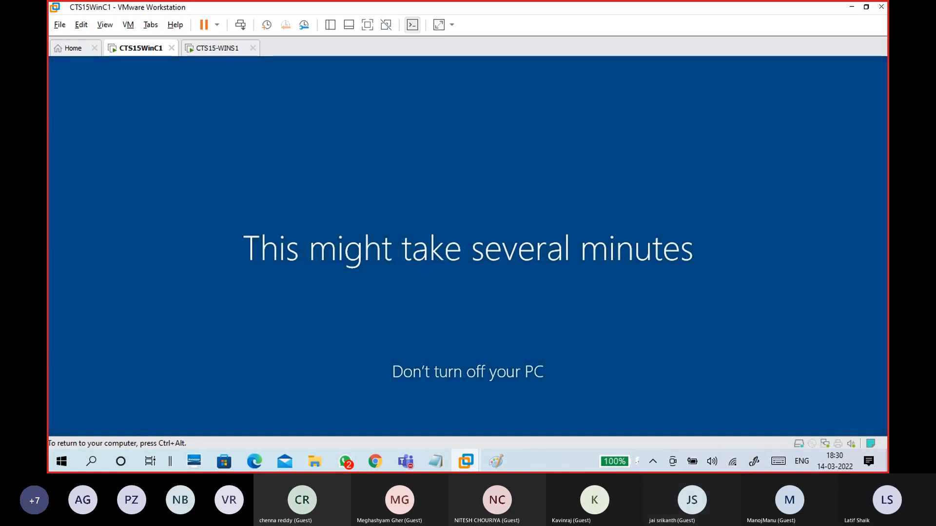
{"action": "key", "text": "ctrl+alt"}
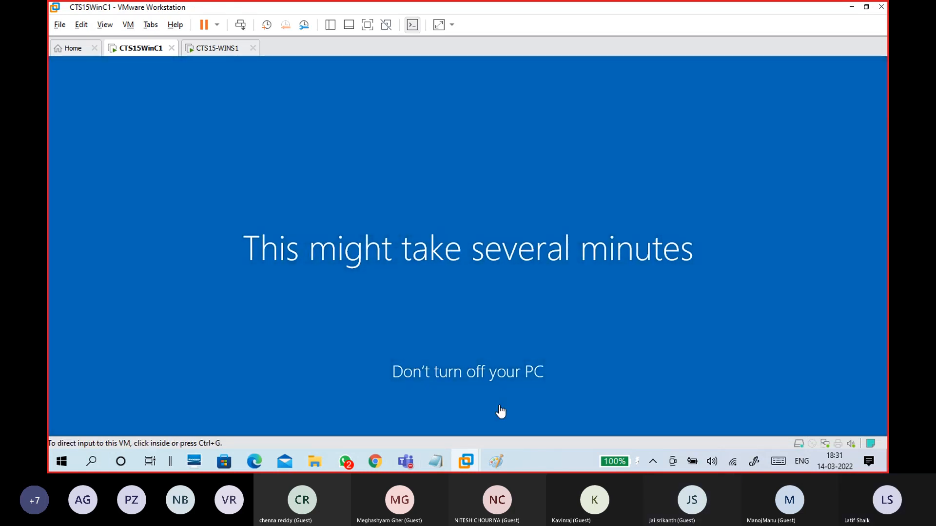
Step: Add a 'Login:' line and a 'user name :' line holding the new user's logon name
{"action": "mouse_move", "coordinate": [441, 457]}
{"action": "left_click", "coordinate": [475, 425]}
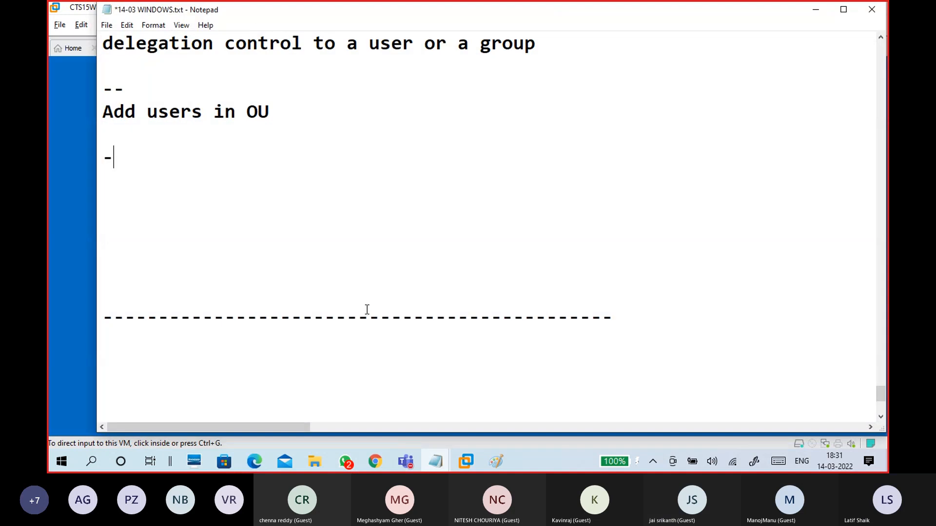
{"action": "key", "text": "Return"}
{"action": "key", "text": "Return"}
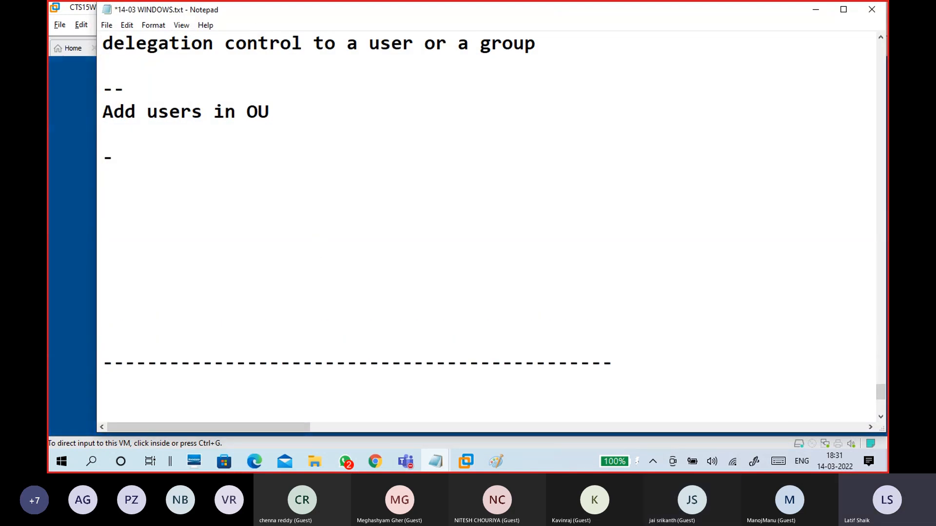
{"action": "type", "text": "Login"}
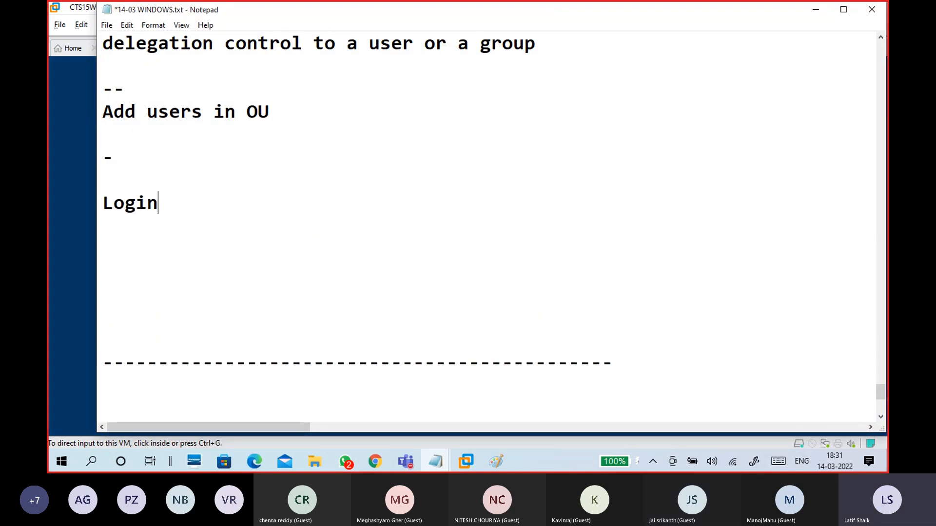
{"action": "type", "text": ":"}
{"action": "key", "text": "Return"}
{"action": "type", "text": "user "}
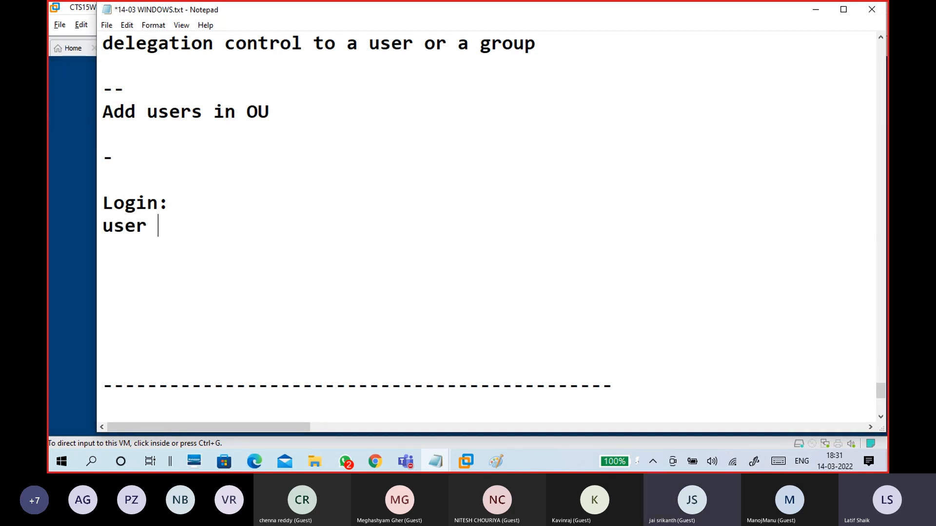
{"action": "type", "text": "name"}
{"action": "key", "text": "Up"}
{"action": "type", "text": ":"}
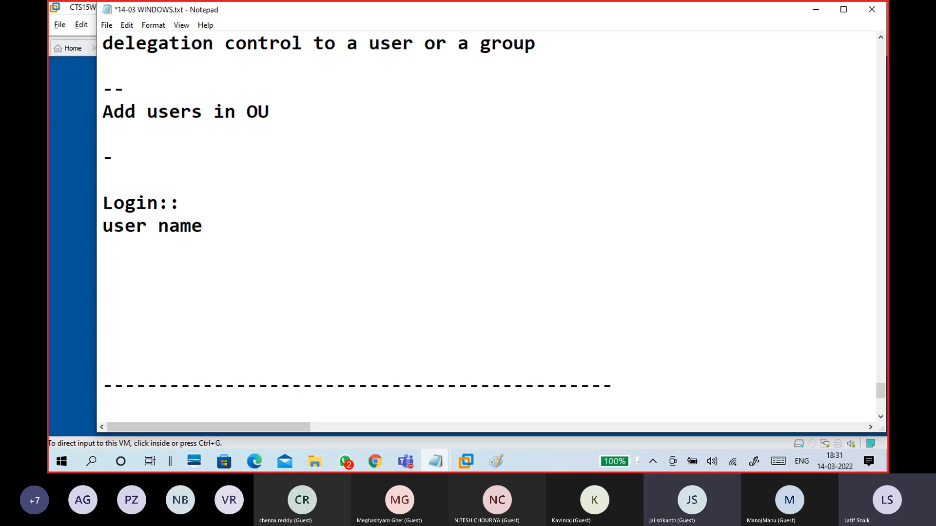
{"action": "left_click", "coordinate": [319, 229]}
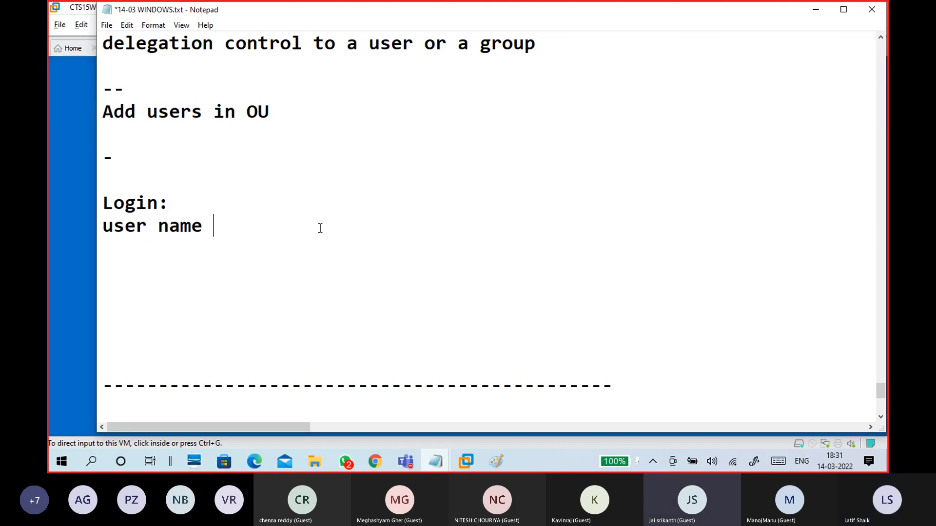
{"action": "type", "text": ":babi"}
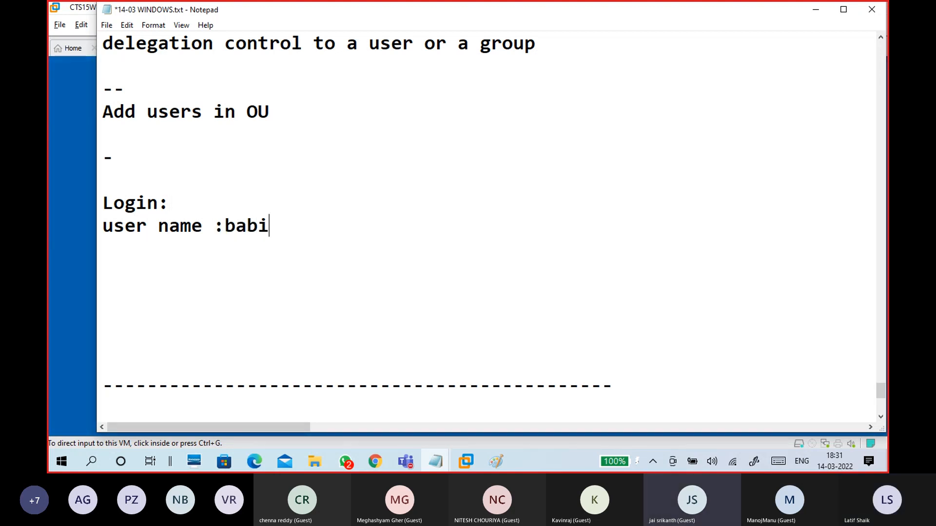
{"action": "key", "text": "BackSpace"}
{"action": "key", "text": "BackSpace"}
{"action": "type", "text": "nu"}
{"action": "key", "text": "Return"}
{"action": "key", "text": "Return"}
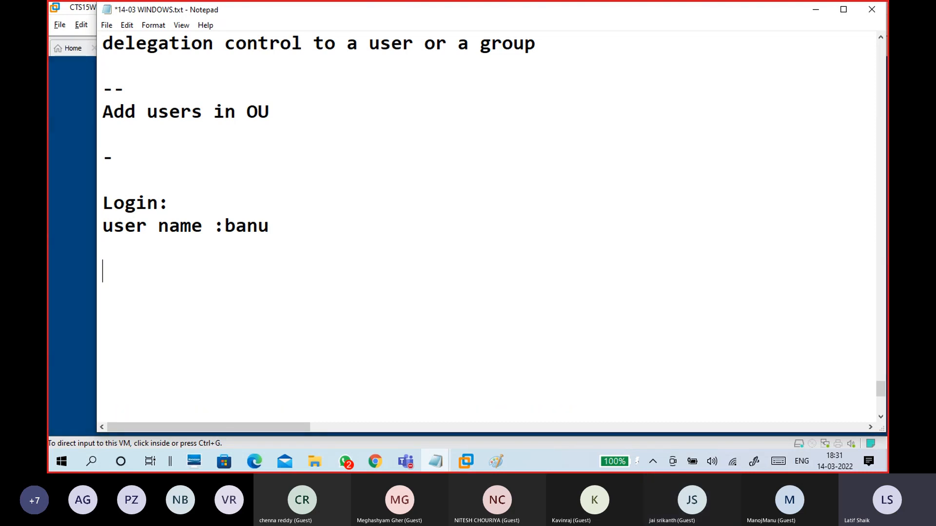
Step: Add a 'winc1:' heading and select the stray 'win' before it
{"action": "type", "text": "win"}
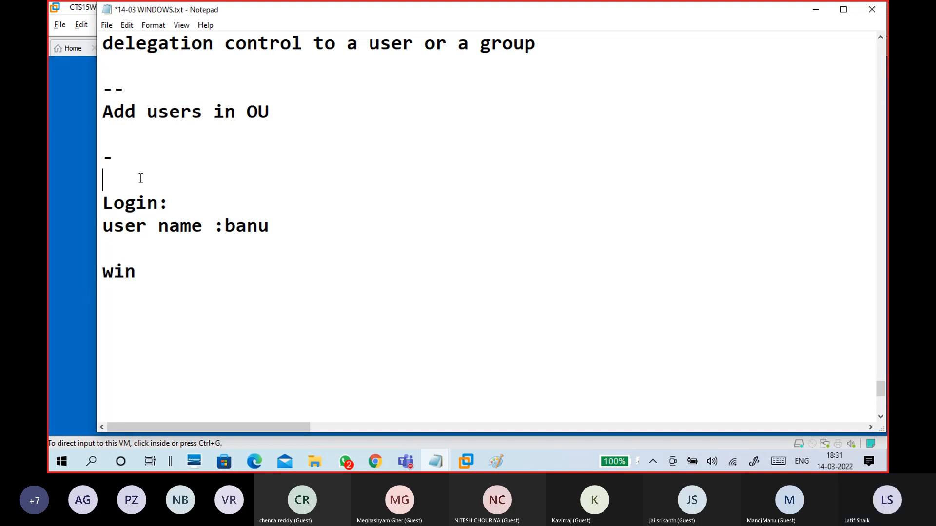
{"action": "type", "text": "winc1"}
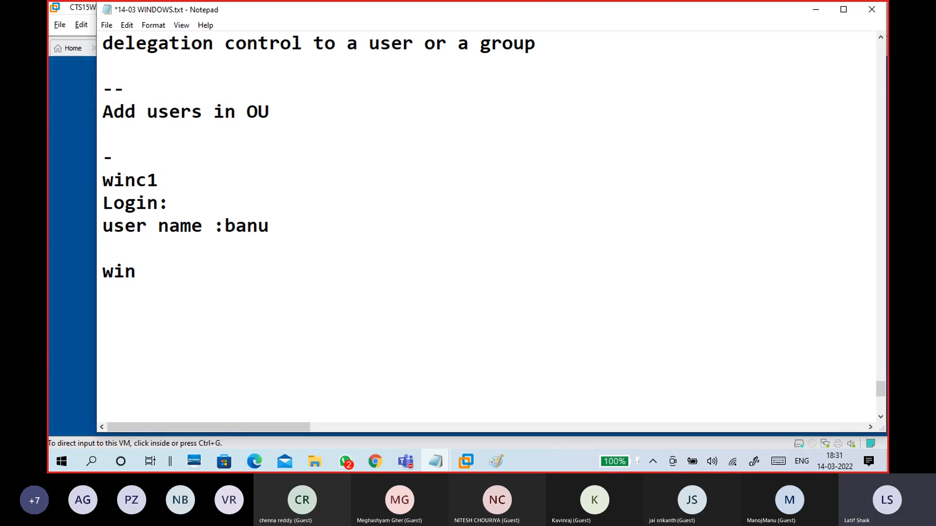
{"action": "type", "text": ":"}
{"action": "key", "text": "Return"}
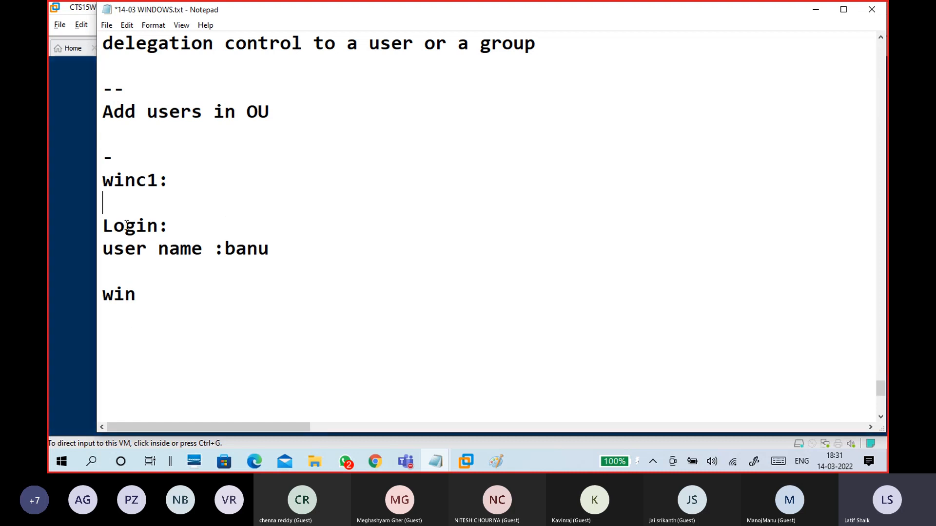
{"action": "left_click_drag", "start_coordinate": [137, 295], "coordinate": [84, 306]}
Step: Replace 'win' with an 'Other user:' block listing the username and password lines
{"action": "key", "text": "BackSpace"}
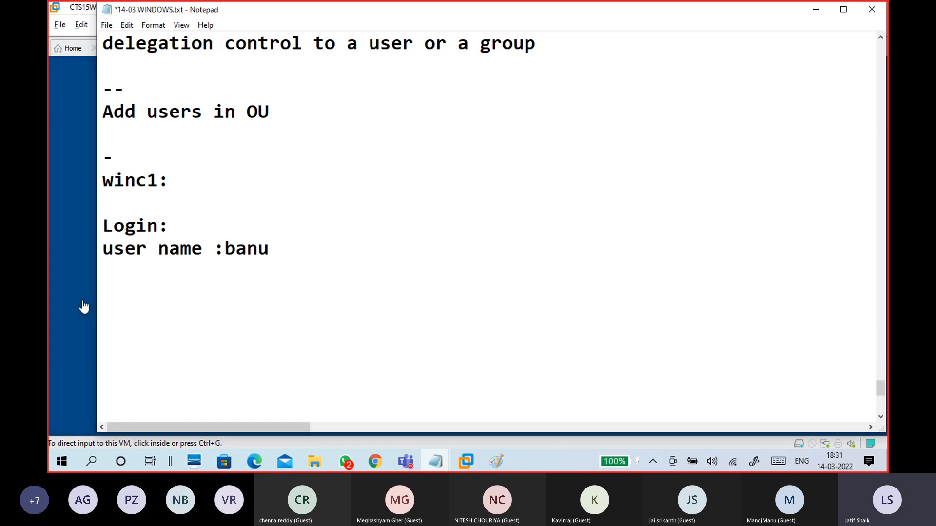
{"action": "type", "text": "Other"}
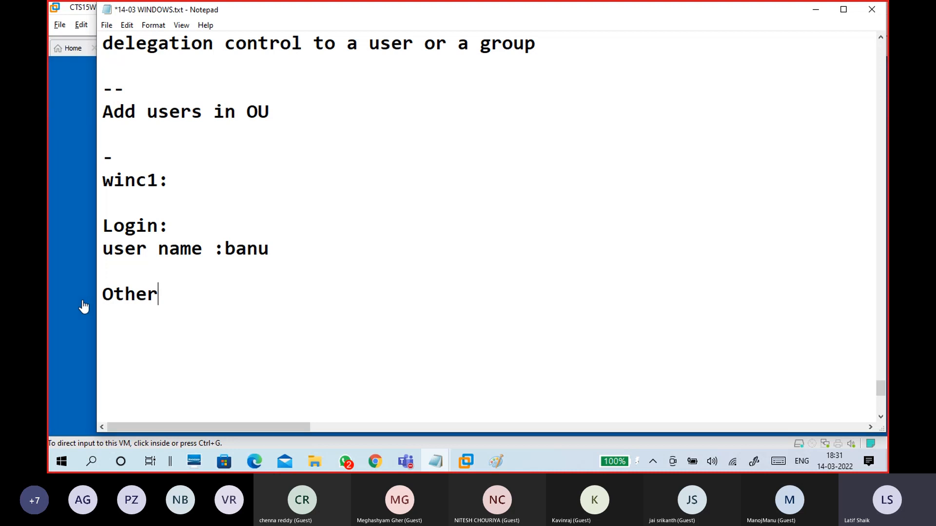
{"action": "type", "text": " user:"}
{"action": "key", "text": "Return"}
{"action": "key", "text": "Return"}
{"action": "type", "text": "banu"}
{"action": "key", "text": "Return"}
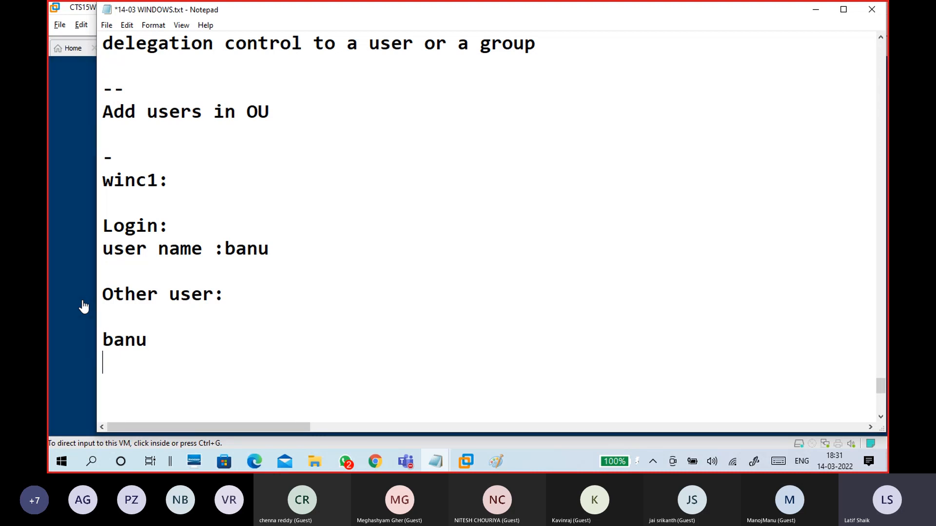
{"action": "type", "text": "passwo"}
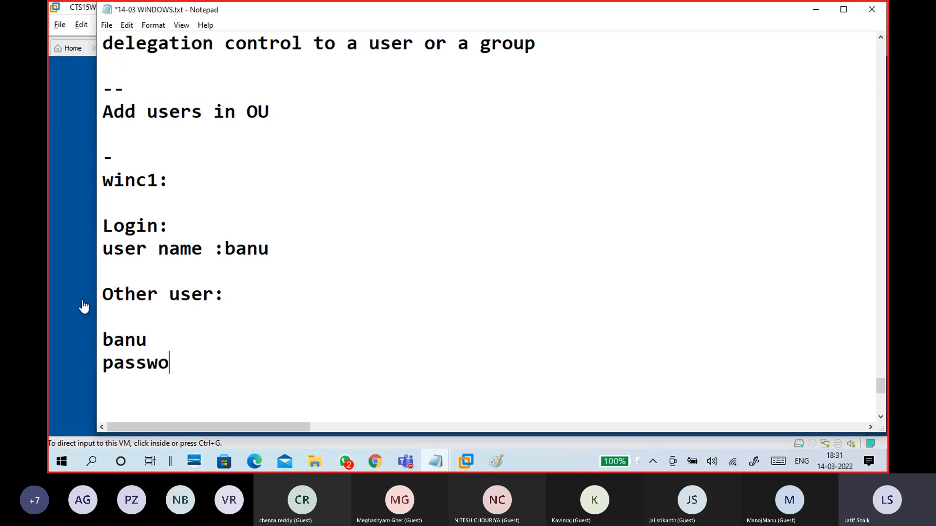
{"action": "type", "text": "rd"}
{"action": "key", "text": "Up"}
{"action": "key", "text": "Left"}
{"action": "key", "text": "Home"}
{"action": "type", "text": "username"}
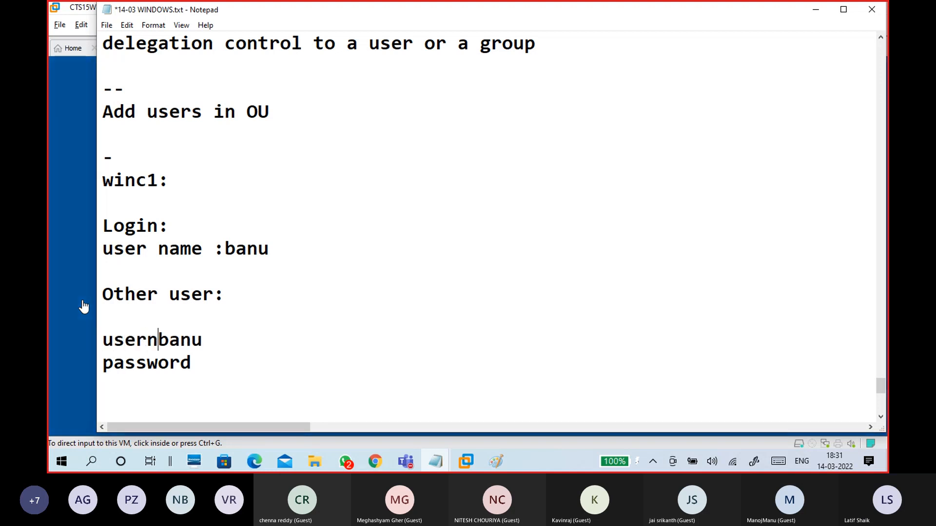
{"action": "type", "text": ":"}
{"action": "key", "text": "Down"}
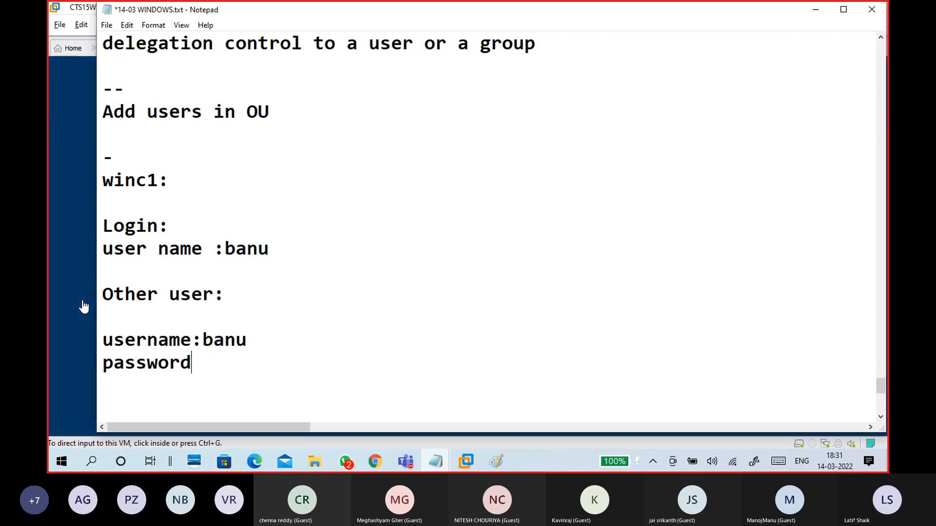
{"action": "type", "text": ":admin@123"}
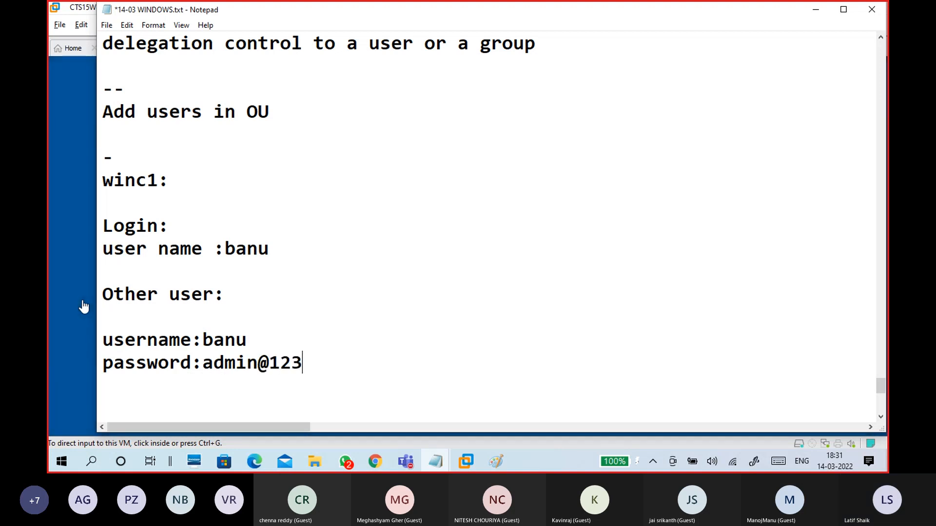
{"action": "key", "text": "Return"}
Step: Add the line 'sigin into: domain1.com' below the credentials
{"action": "type", "text": "sig"}
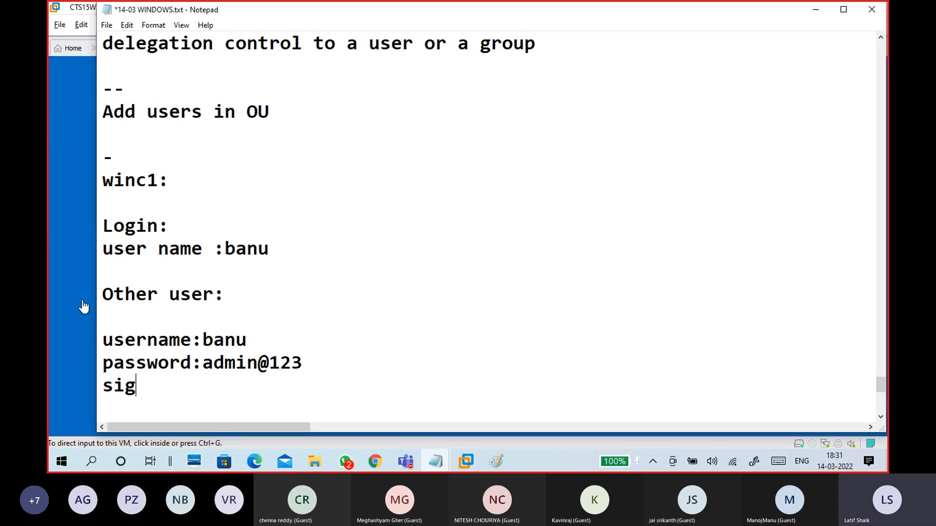
{"action": "type", "text": "in "}
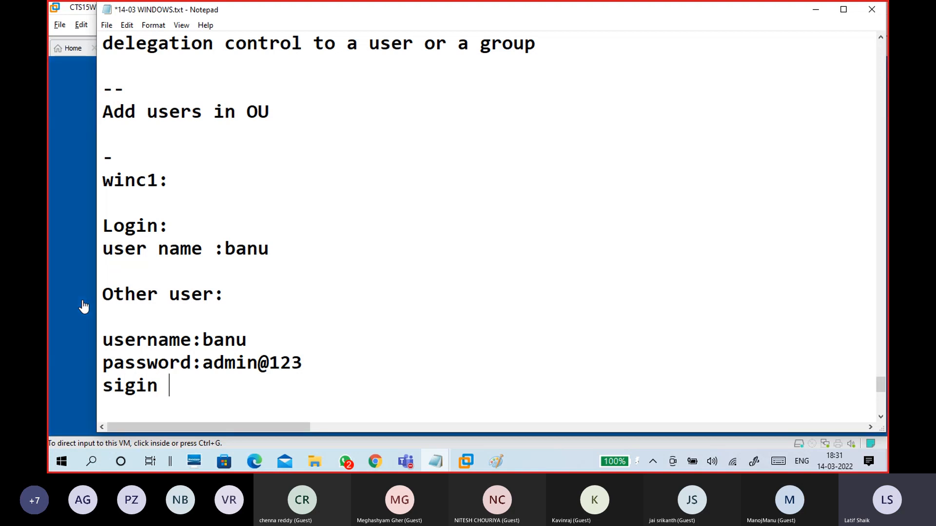
{"action": "type", "text": "into"}
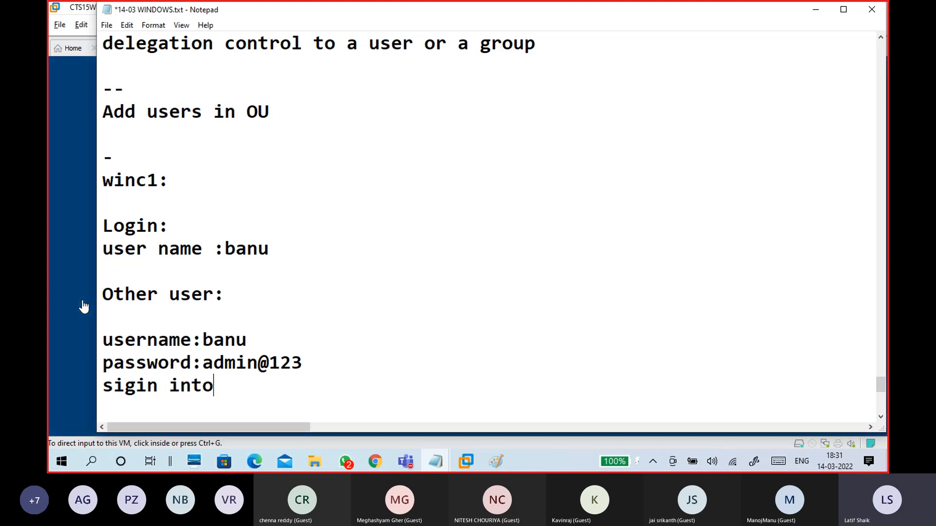
{"action": "type", "text": ": domain"}
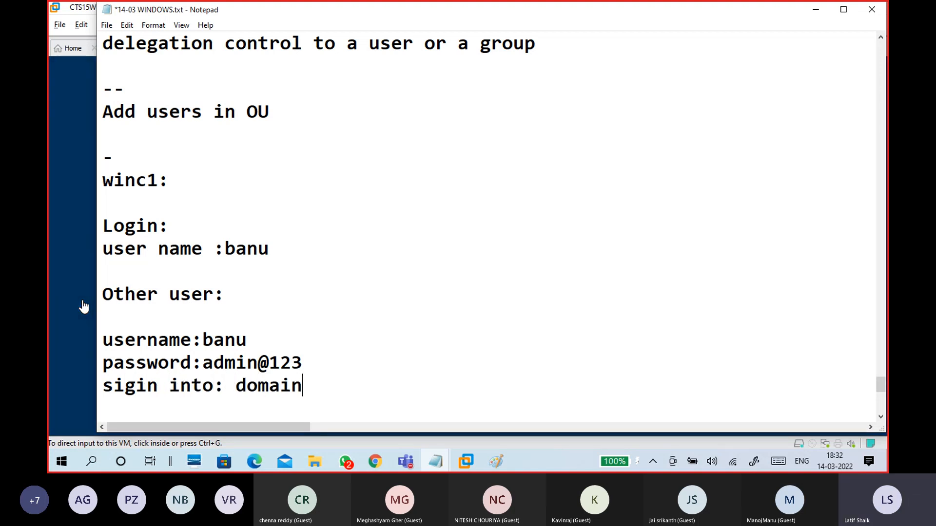
{"action": "type", "text": "1.com"}
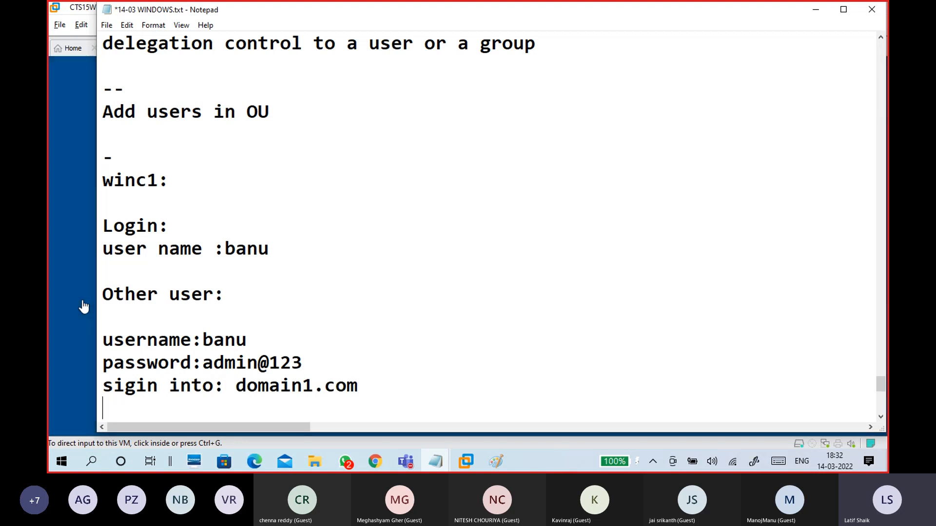
{"action": "key", "text": "Return"}
{"action": "scroll", "coordinate": [293, 250], "scroll_direction": "down", "scroll_amount": 2}
{"action": "left_click_drag", "start_coordinate": [365, 224], "coordinate": [72, 185]}
{"action": "left_click", "coordinate": [201, 244]}
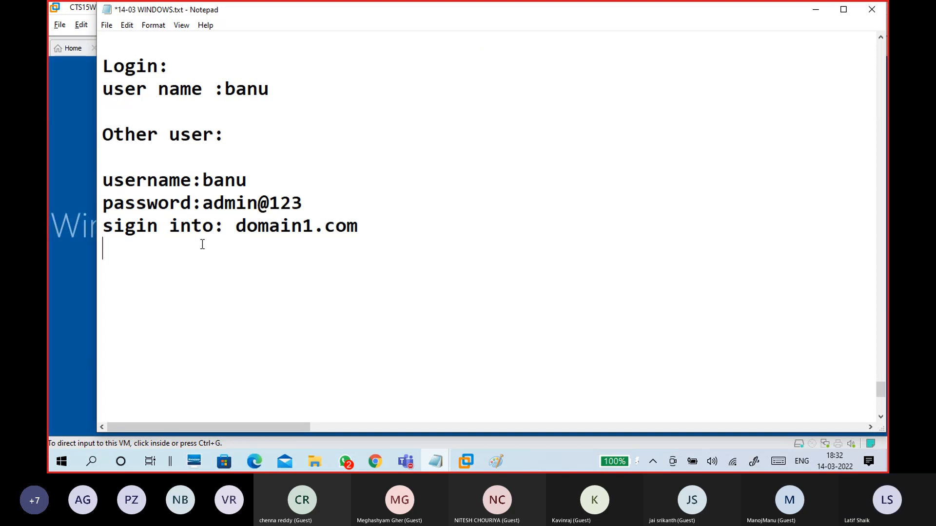
{"action": "left_click", "coordinate": [214, 275]}
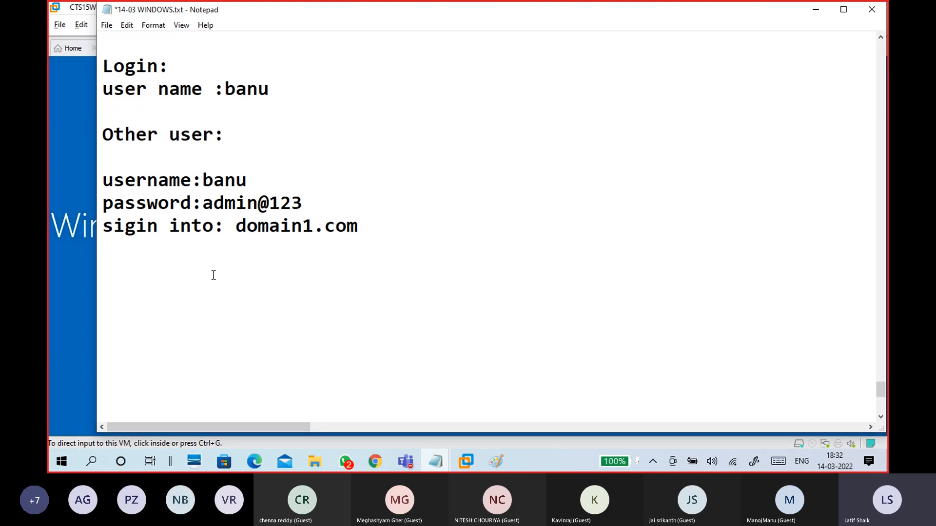
Step: Add a 'SAM Account' line with the Domain1\<user> name format
{"action": "type", "text": "SA"}
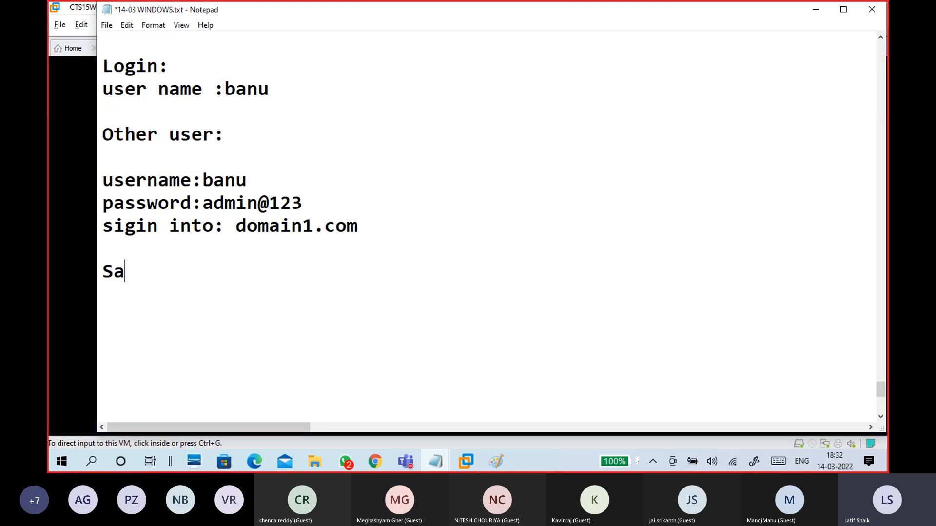
{"action": "type", "text": "M Account"}
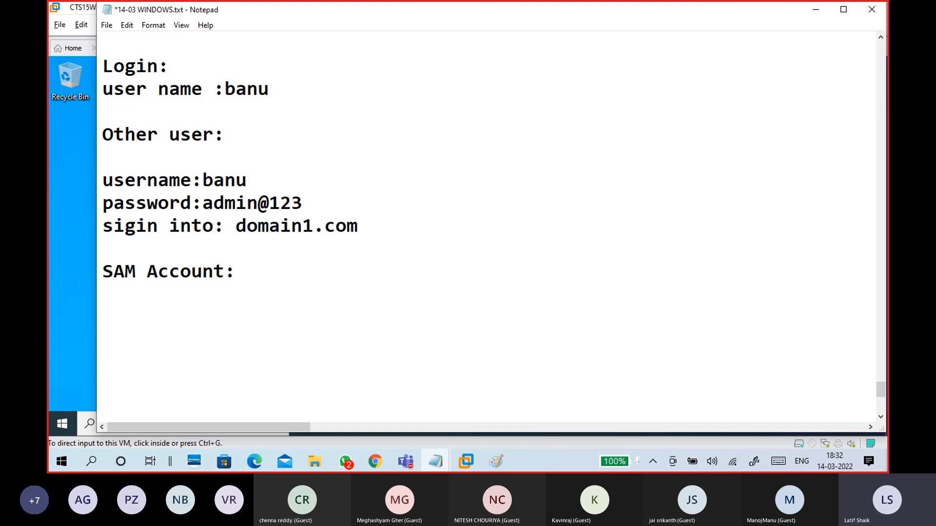
{"action": "type", "text": "Domain"}
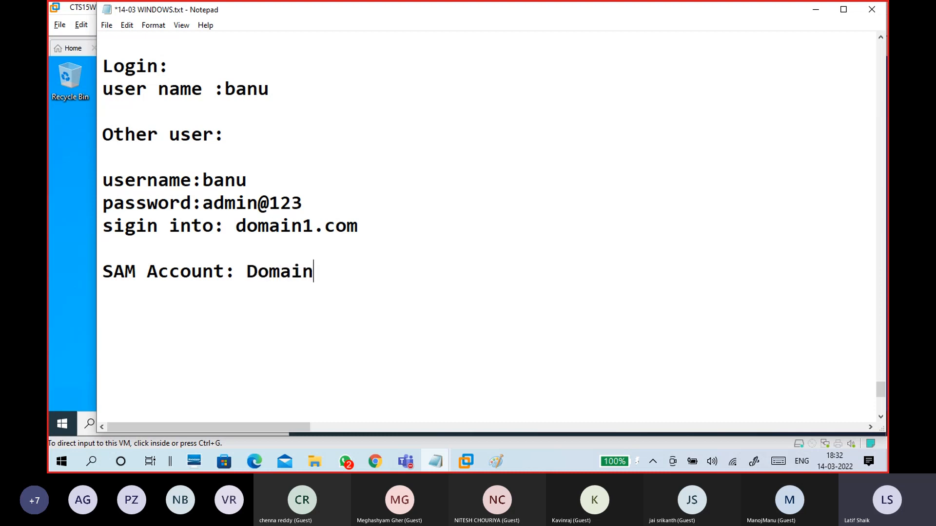
{"action": "type", "text": "1\\Banu"}
{"action": "key", "text": "Return"}
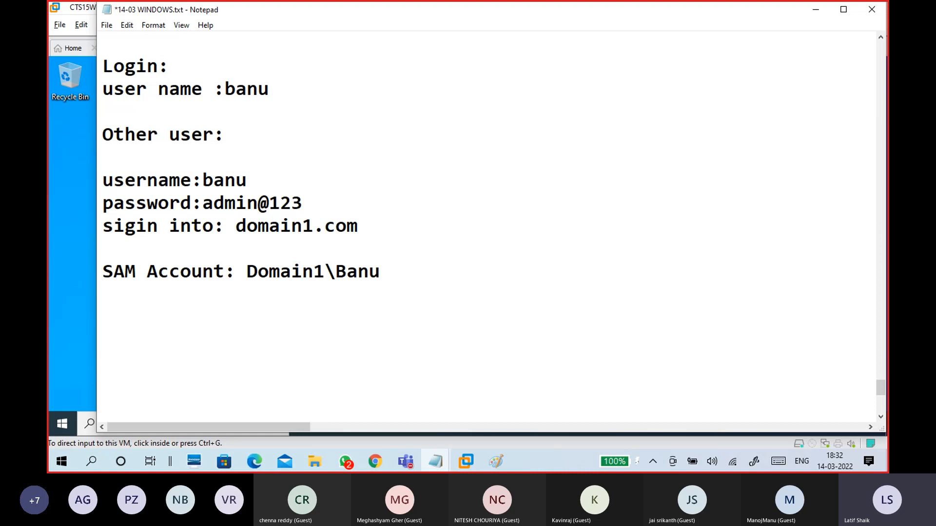
{"action": "type", "text": "User Pricipal"}
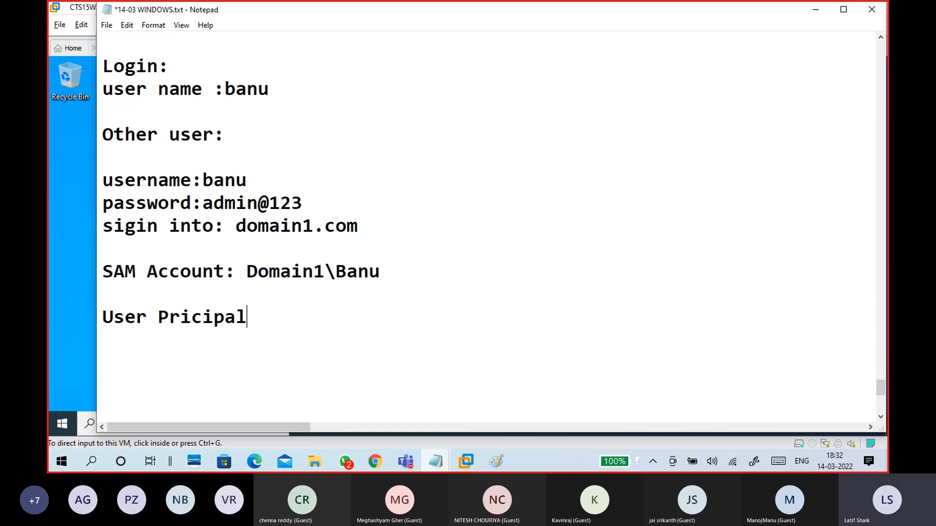
{"action": "key", "text": "BackSpace"}
{"action": "key", "text": "BackSpace"}
{"action": "key", "text": "BackSpace"}
{"action": "key", "text": "BackSpace"}
{"action": "key", "text": "BackSpace"}
{"action": "key", "text": "BackSpace"}
{"action": "type", "text": "nci"}
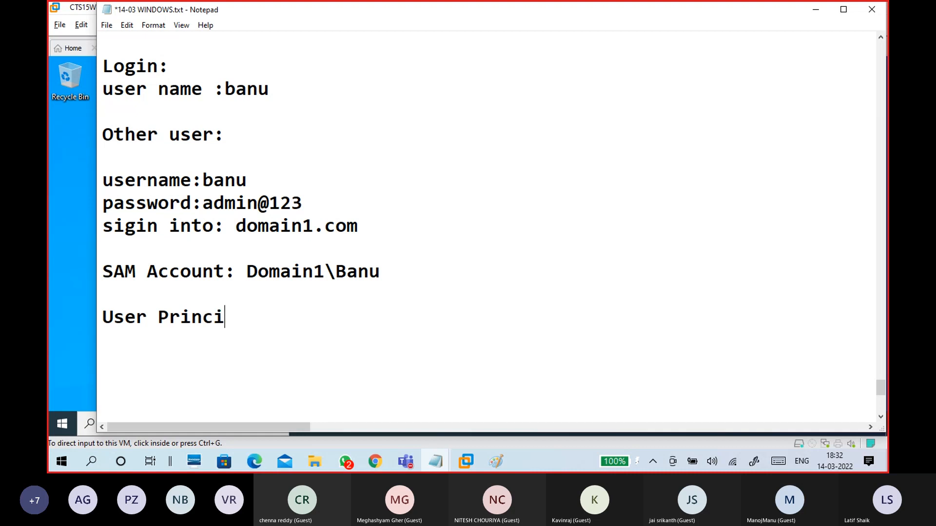
{"action": "type", "text": "pal Name"}
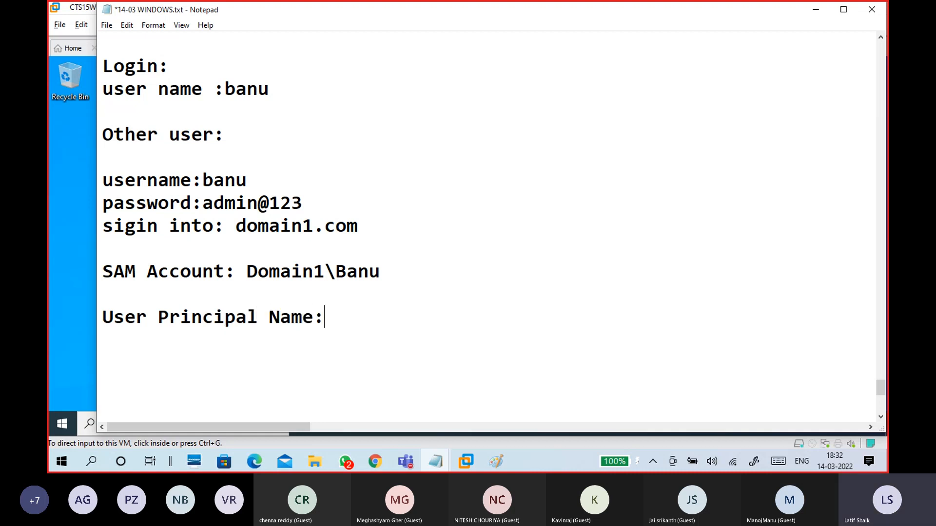
{"action": "type", "text": ":UPN:"}
{"action": "type", "text": "B"}
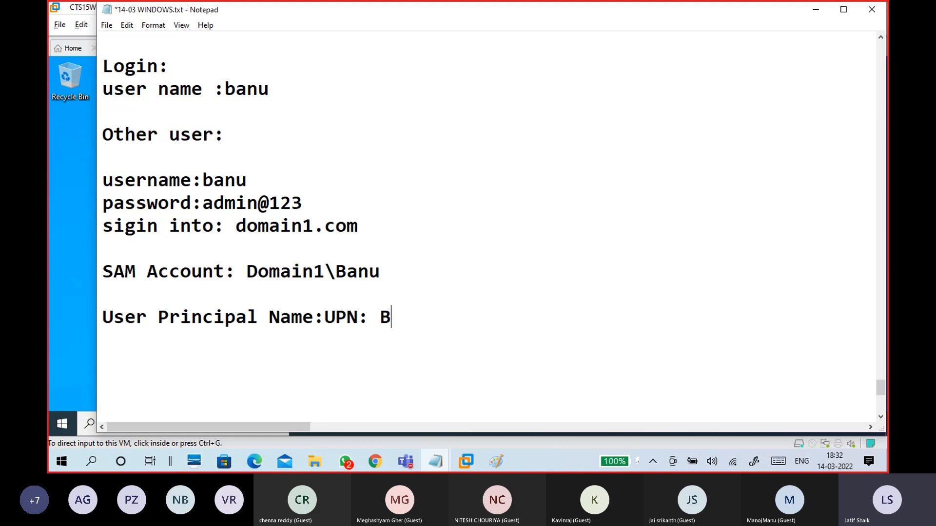
{"action": "type", "text": "anu@dmain1"}
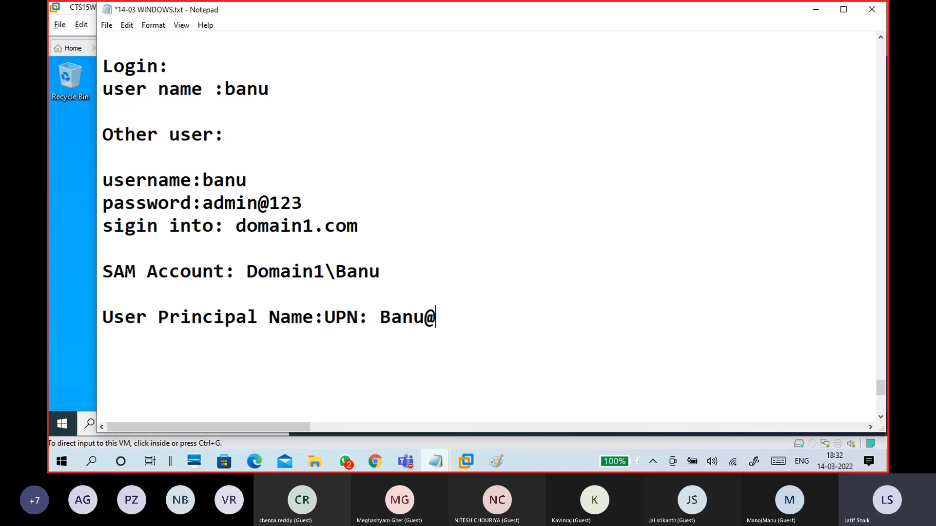
{"action": "key", "text": "BackSpace"}
{"action": "key", "text": "BackSpace"}
{"action": "key", "text": "BackSpace"}
{"action": "key", "text": "BackSpace"}
{"action": "key", "text": "BackSpace"}
{"action": "key", "text": "BackSpace"}
{"action": "type", "text": "domain1.com"}
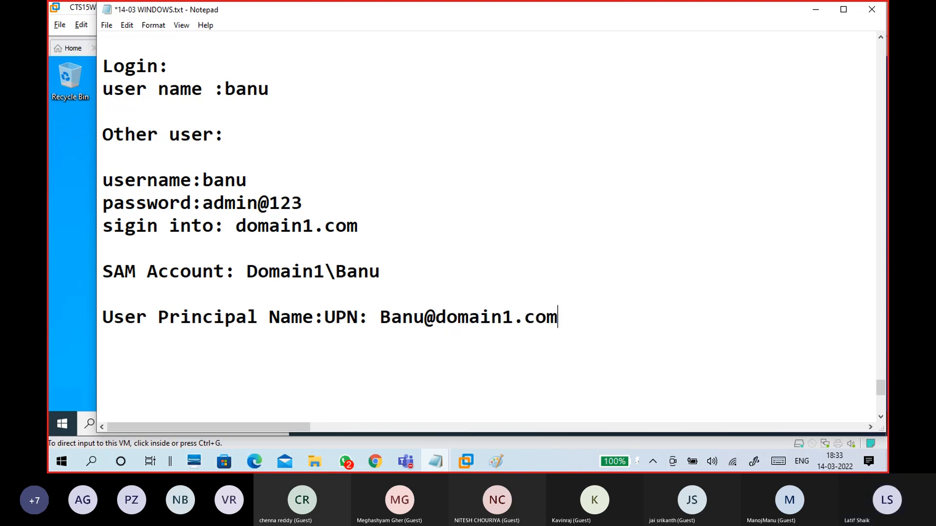
{"action": "left_click_drag", "start_coordinate": [568, 317], "coordinate": [102, 324]}
{"action": "left_click", "coordinate": [449, 330]}
{"action": "left_click_drag", "start_coordinate": [567, 313], "coordinate": [380, 319]}
{"action": "left_click_drag", "start_coordinate": [383, 270], "coordinate": [247, 271]}
{"action": "left_click", "coordinate": [247, 270]}
{"action": "scroll", "coordinate": [266, 355], "scroll_direction": "down", "scroll_amount": 1}
{"action": "left_click", "coordinate": [221, 301]}
{"action": "left_click", "coordinate": [78, 288]}
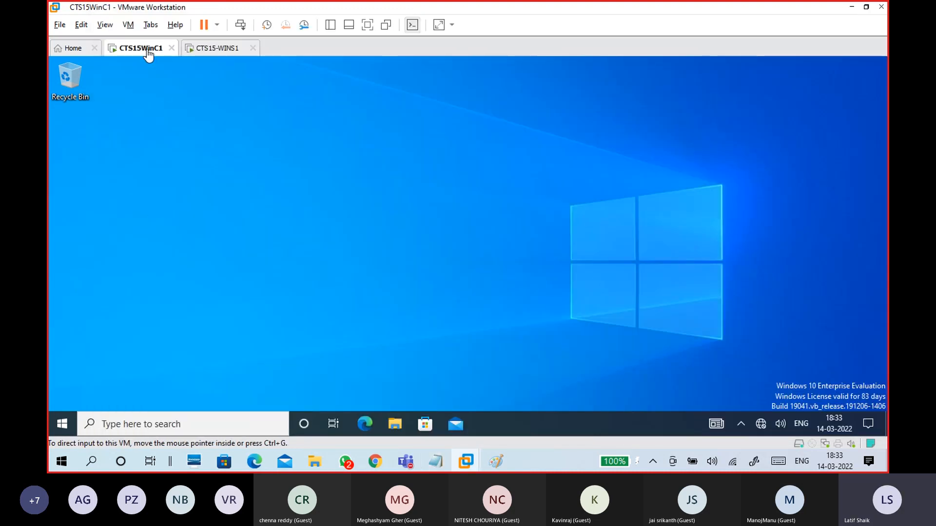
{"action": "left_click", "coordinate": [218, 50]}
{"action": "left_click", "coordinate": [146, 53]}
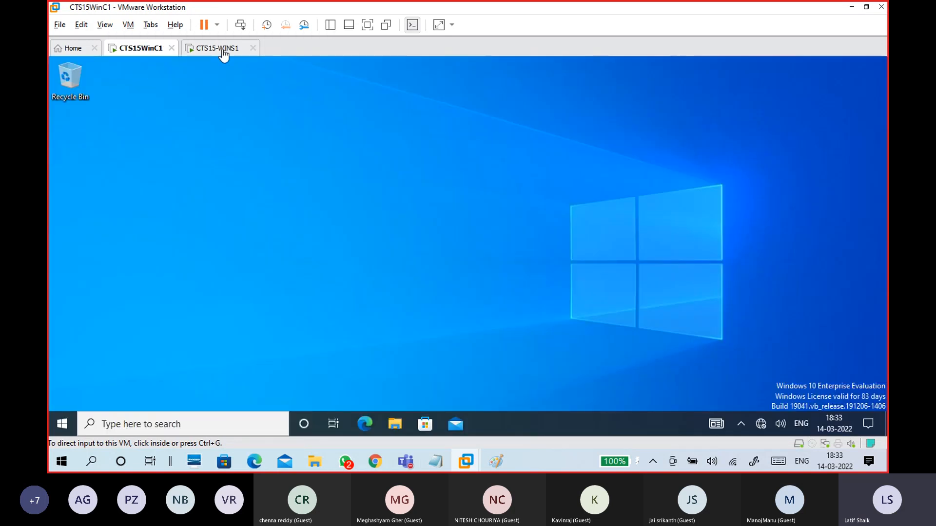
{"action": "left_click", "coordinate": [219, 50]}
{"action": "left_click", "coordinate": [148, 51]}
{"action": "left_click", "coordinate": [149, 53]}
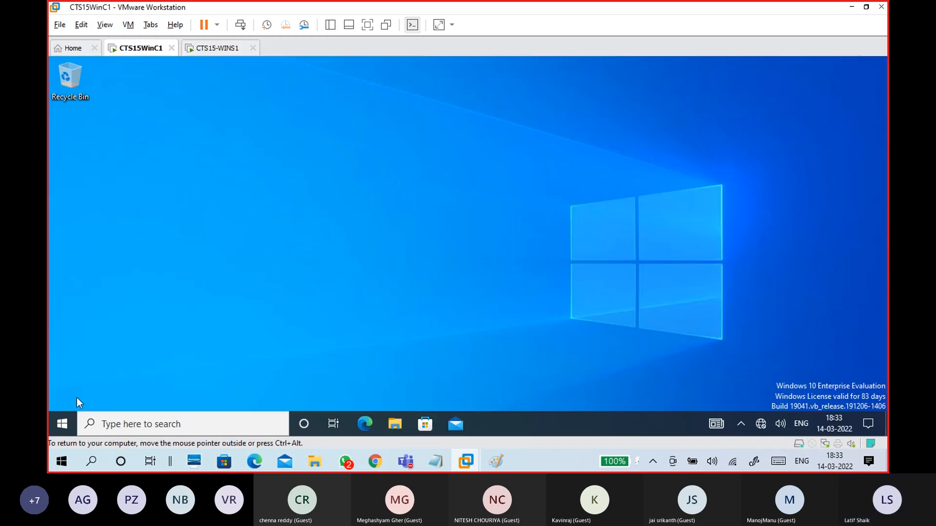
{"action": "key", "text": "super"}
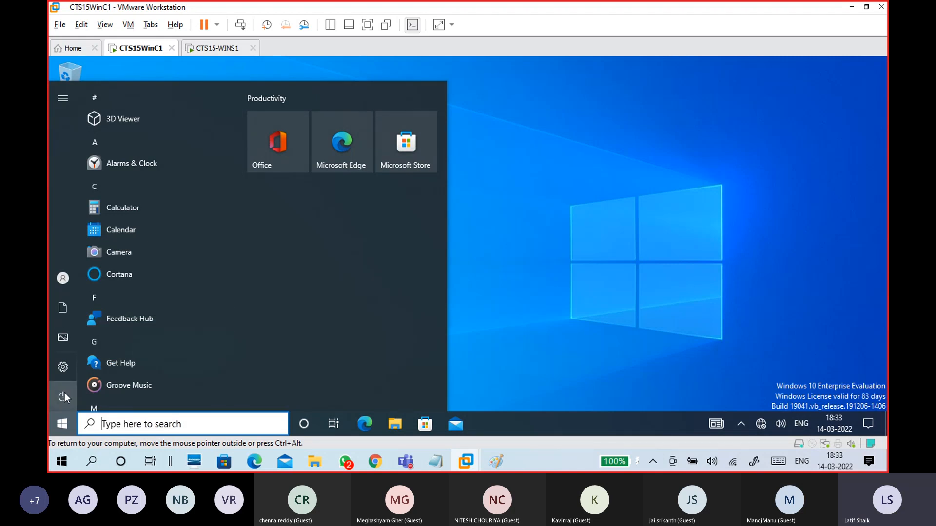
{"action": "mouse_move", "coordinate": [61, 282]}
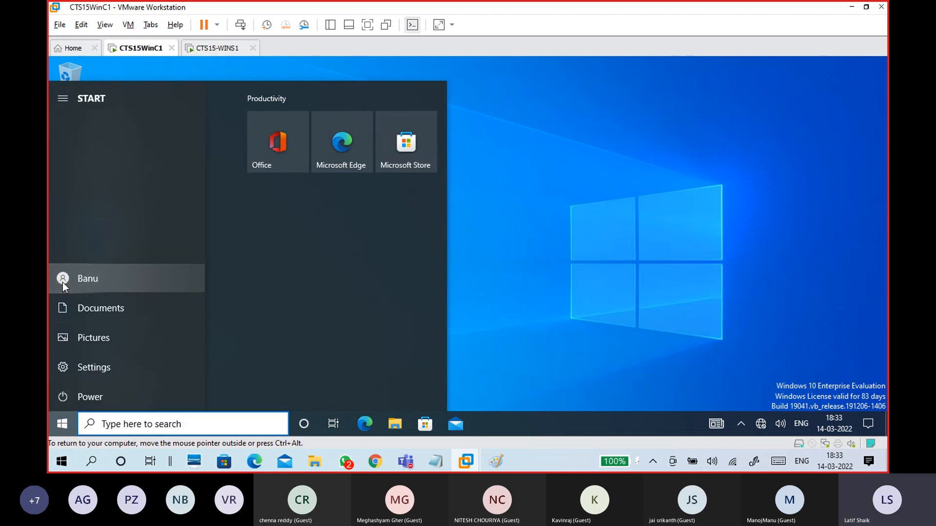
{"action": "left_click", "coordinate": [62, 282]}
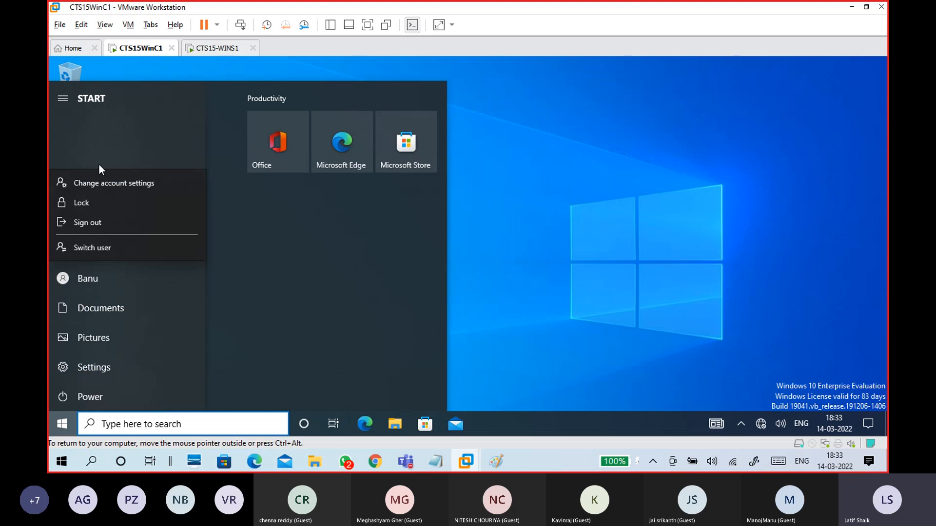
{"action": "left_click", "coordinate": [94, 282]}
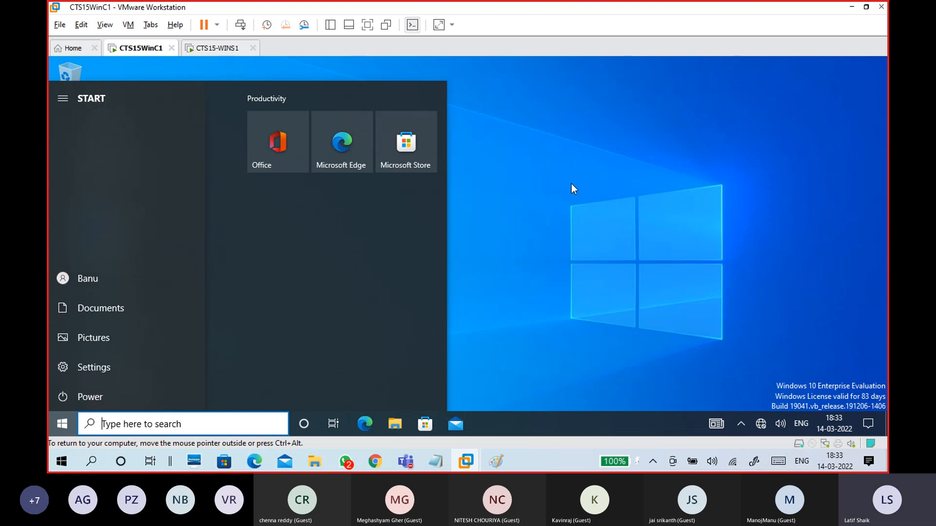
{"action": "left_click", "coordinate": [571, 183]}
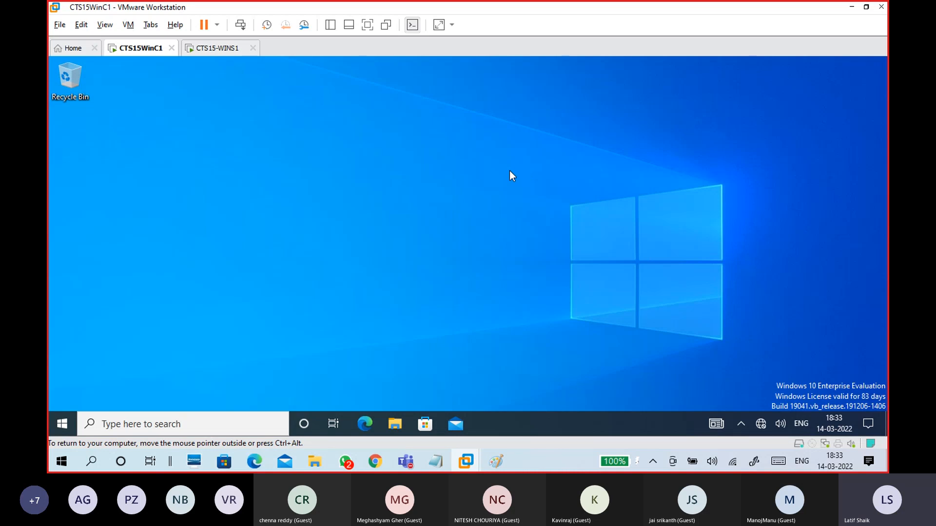
{"action": "key", "text": "super"}
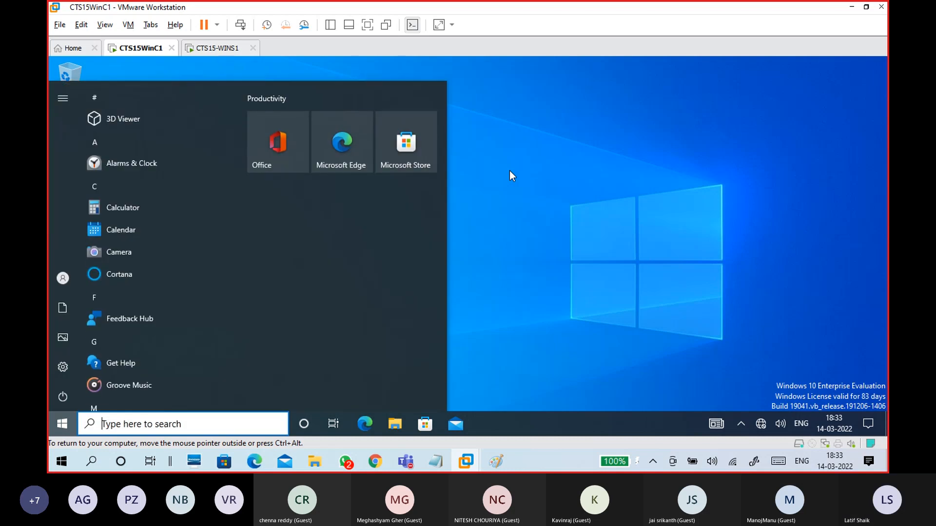
{"action": "type", "text": "users"}
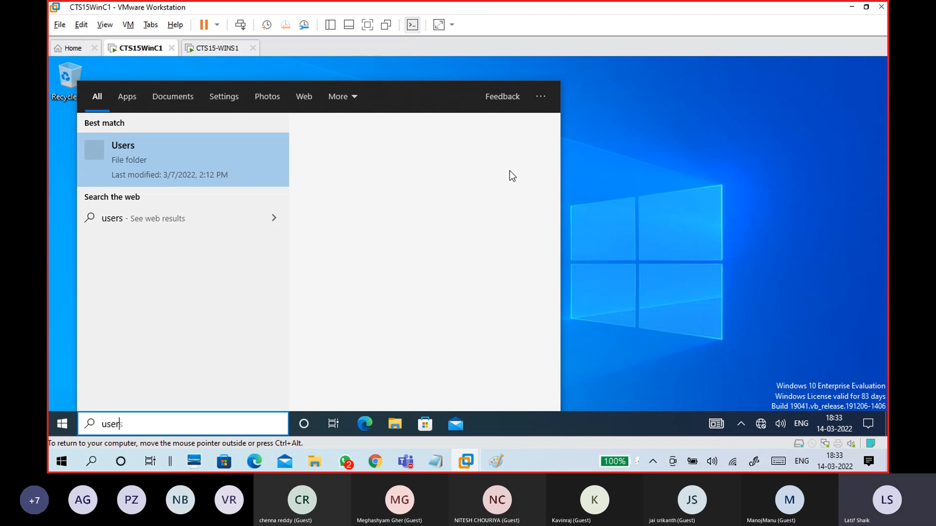
{"action": "key", "text": "BackSpace"}
{"action": "key", "text": "BackSpace"}
{"action": "key", "text": "BackSpace"}
{"action": "key", "text": "BackSpace"}
{"action": "key", "text": "BackSpace"}
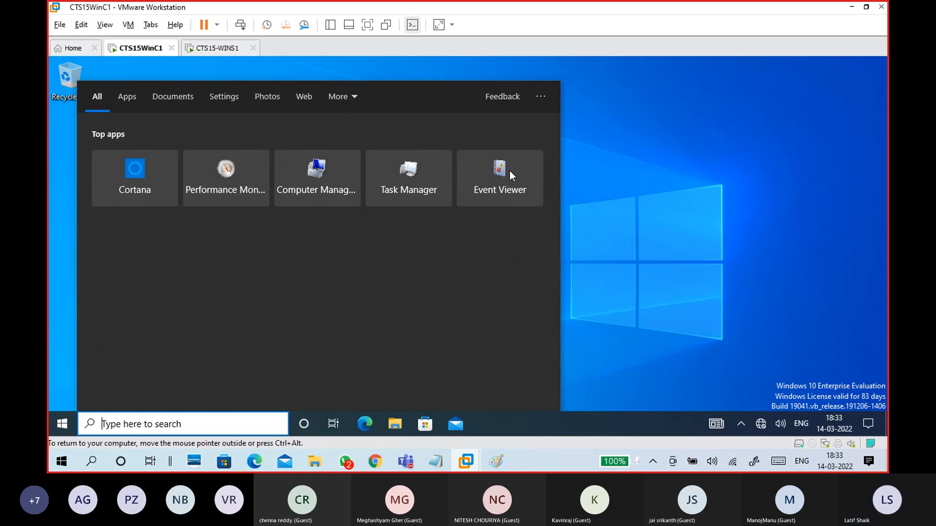
{"action": "type", "text": "con"}
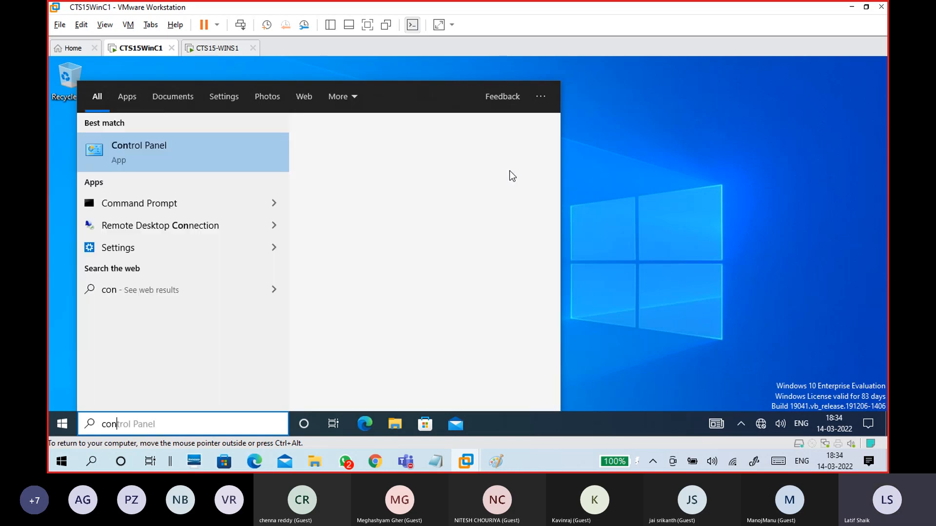
{"action": "key", "text": "Escape"}
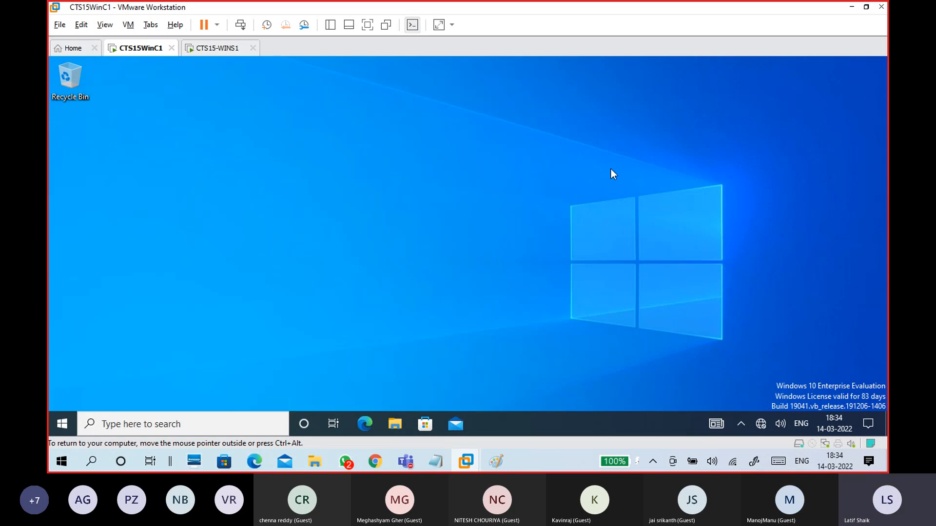
Step: Return the CTS15-WINS1 server view to 100% magnification, then bring the Untitled Paint sketch forward
{"action": "left_click", "coordinate": [214, 48]}
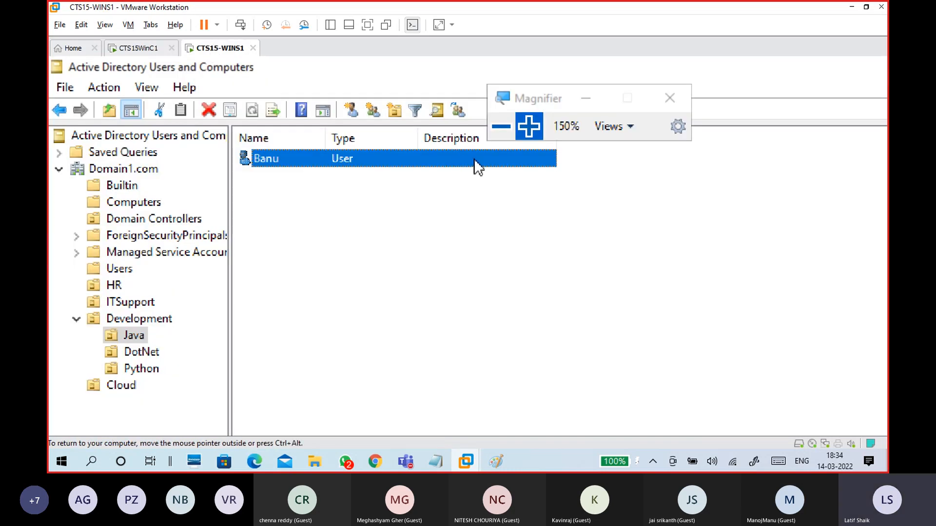
{"action": "left_click", "coordinate": [502, 128]}
{"action": "left_click_drag", "start_coordinate": [368, 83], "coordinate": [523, 113]}
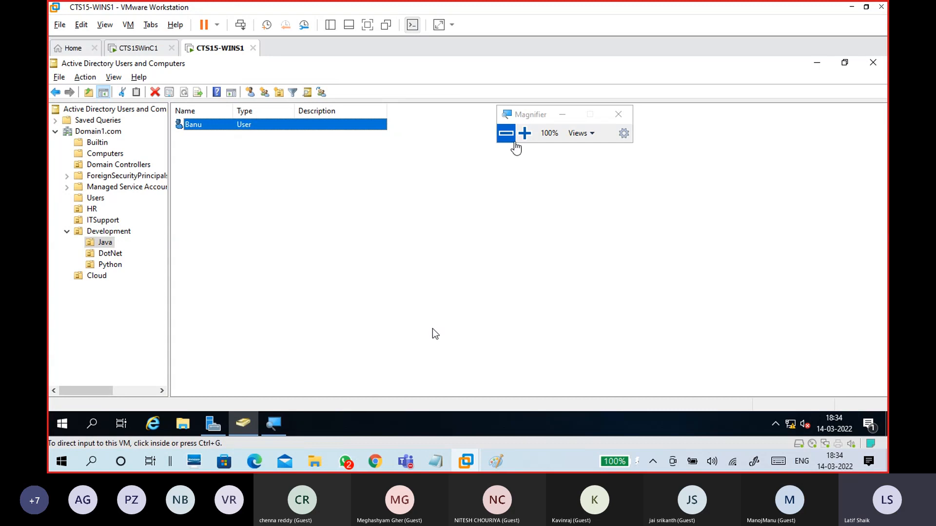
{"action": "mouse_move", "coordinate": [496, 461]}
{"action": "left_click", "coordinate": [528, 433]}
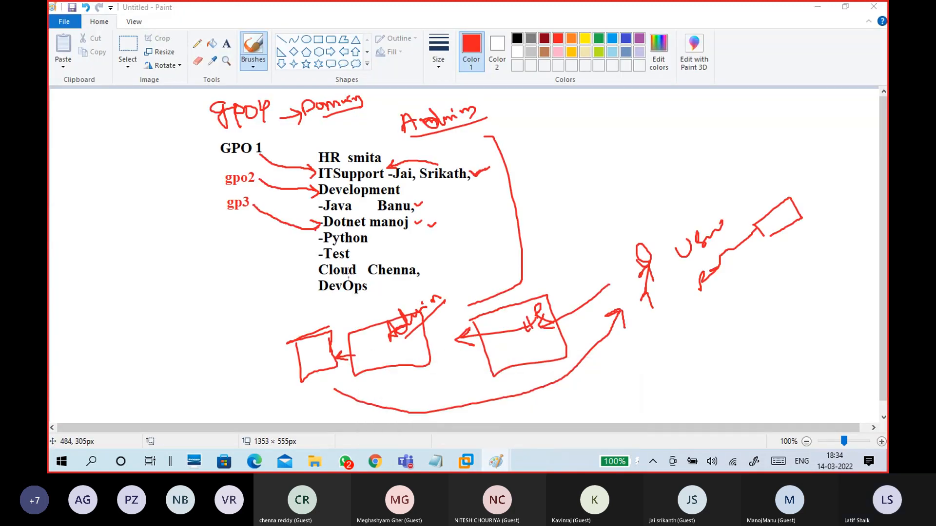
Step: Start a new blank Paint picture and draw two rectangles, one left and one right
{"action": "key", "text": "alt+Tab"}
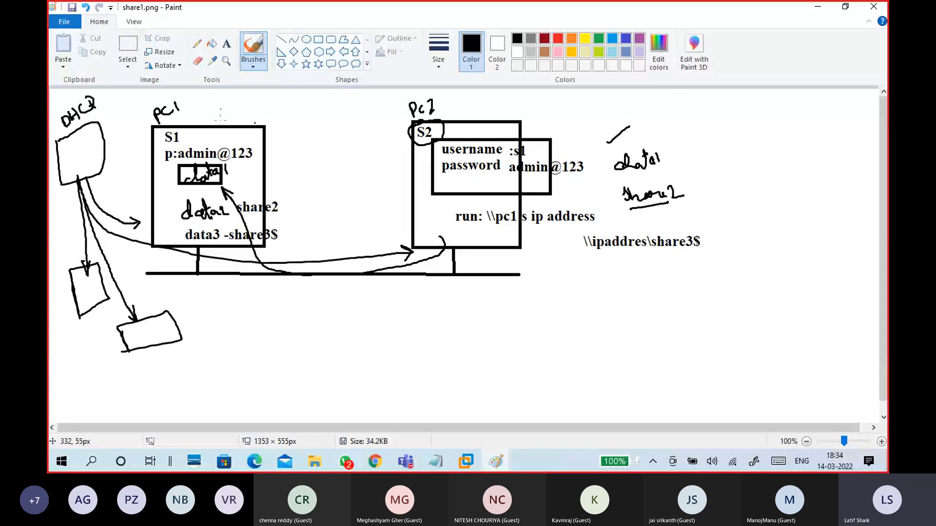
{"action": "left_click", "coordinate": [71, 21]}
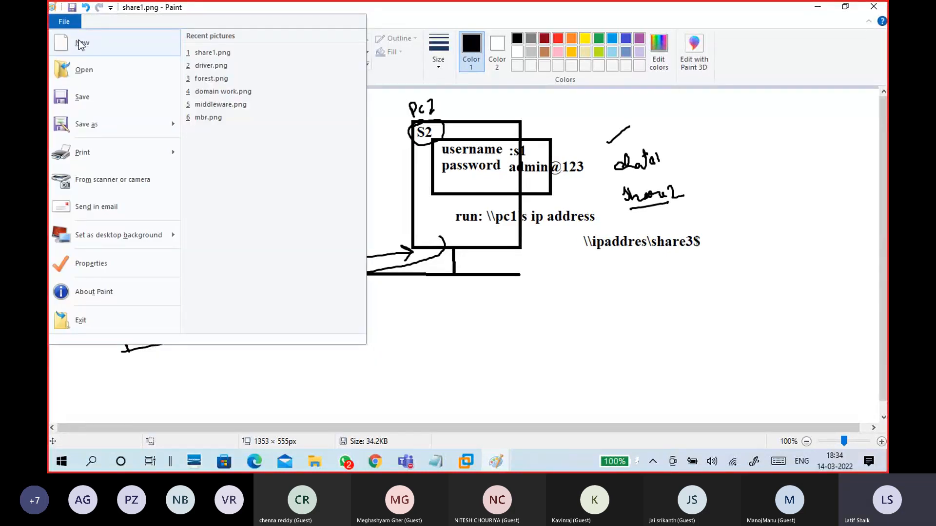
{"action": "left_click", "coordinate": [79, 39]}
{"action": "left_click", "coordinate": [318, 39]}
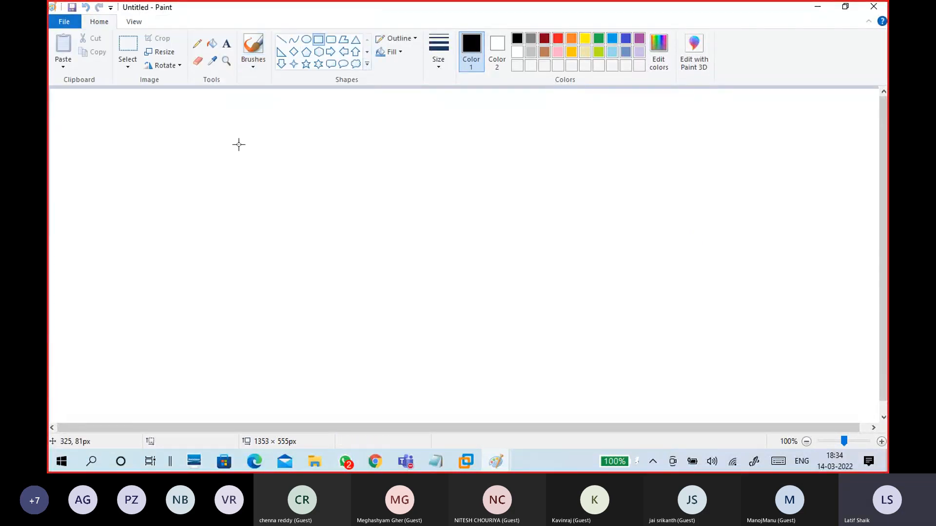
{"action": "left_click_drag", "start_coordinate": [206, 138], "coordinate": [338, 283]}
{"action": "left_click_drag", "start_coordinate": [517, 159], "coordinate": [603, 280]}
{"action": "left_click_drag", "start_coordinate": [581, 232], "coordinate": [593, 235]}
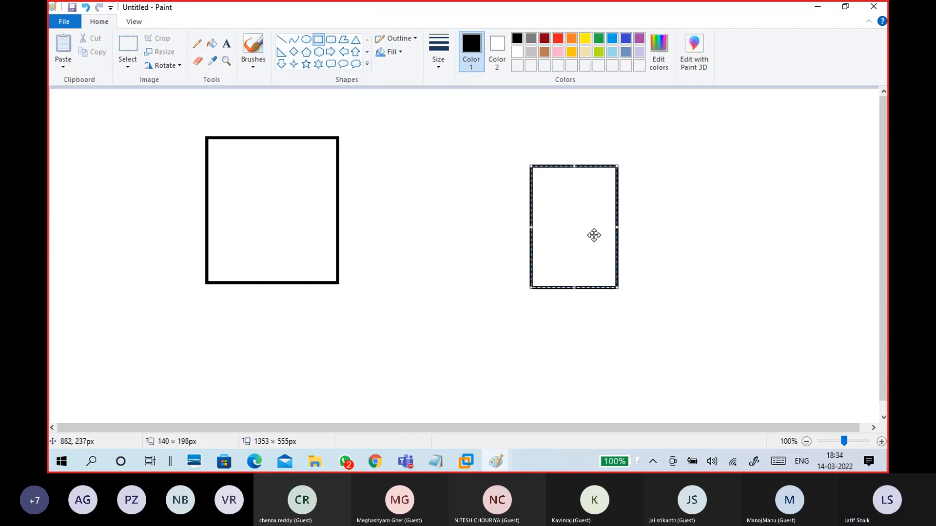
Step: With the freehand brush, write the user name in both boxes and label them S1 and Cl
{"action": "left_click", "coordinate": [253, 62]}
{"action": "left_click", "coordinate": [178, 87]}
{"action": "mouse_move", "coordinate": [252, 186]}
{"action": "left_mouse_down"}
{"action": "mouse_move", "coordinate": [256, 199]}
{"action": "mouse_move", "coordinate": [273, 185]}
{"action": "mouse_move", "coordinate": [280, 193]}
{"action": "mouse_move", "coordinate": [309, 171]}
{"action": "left_mouse_up"}
{"action": "mouse_move", "coordinate": [558, 217]}
{"action": "left_mouse_down"}
{"action": "mouse_move", "coordinate": [597, 200]}
{"action": "mouse_move", "coordinate": [592, 211]}
{"action": "left_mouse_up"}
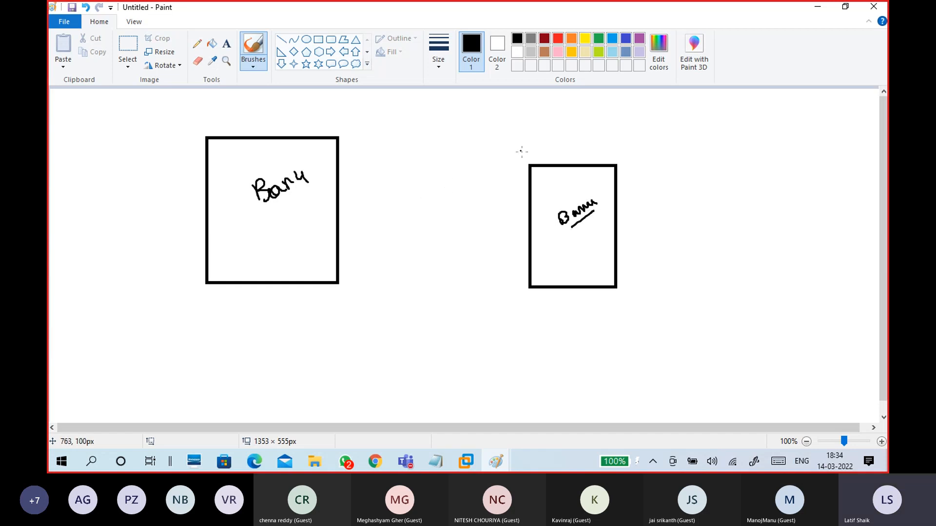
{"action": "left_click_drag", "start_coordinate": [536, 144], "coordinate": [549, 156]}
{"action": "left_click_drag", "start_coordinate": [217, 116], "coordinate": [214, 129]}
{"action": "left_click_drag", "start_coordinate": [224, 114], "coordinate": [225, 127]}
Step: Add an arrow from Cl to S1, a loop around the boxes, a DC label and an underline under Cl
{"action": "left_click_drag", "start_coordinate": [586, 221], "coordinate": [599, 218]}
{"action": "mouse_move", "coordinate": [545, 246]}
{"action": "left_mouse_down"}
{"action": "mouse_move", "coordinate": [397, 262]}
{"action": "mouse_move", "coordinate": [337, 245]}
{"action": "left_mouse_up"}
{"action": "mouse_move", "coordinate": [327, 256]}
{"action": "left_mouse_down"}
{"action": "mouse_move", "coordinate": [324, 236]}
{"action": "mouse_move", "coordinate": [341, 240]}
{"action": "left_mouse_up"}
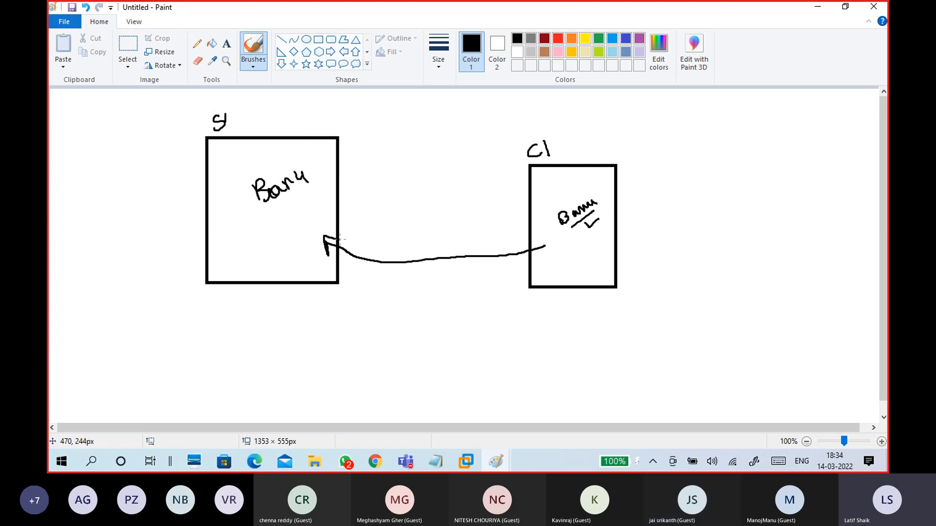
{"action": "mouse_move", "coordinate": [269, 100]}
{"action": "left_mouse_down"}
{"action": "mouse_move", "coordinate": [163, 131]}
{"action": "mouse_move", "coordinate": [276, 367]}
{"action": "mouse_move", "coordinate": [676, 274]}
{"action": "mouse_move", "coordinate": [502, 101]}
{"action": "mouse_move", "coordinate": [341, 84]}
{"action": "mouse_move", "coordinate": [285, 98]}
{"action": "mouse_move", "coordinate": [255, 126]}
{"action": "mouse_move", "coordinate": [256, 141]}
{"action": "mouse_move", "coordinate": [290, 138]}
{"action": "left_mouse_up"}
{"action": "mouse_move", "coordinate": [265, 197]}
{"action": "left_mouse_down"}
{"action": "mouse_move", "coordinate": [278, 200]}
{"action": "mouse_move", "coordinate": [315, 170]}
{"action": "left_mouse_up"}
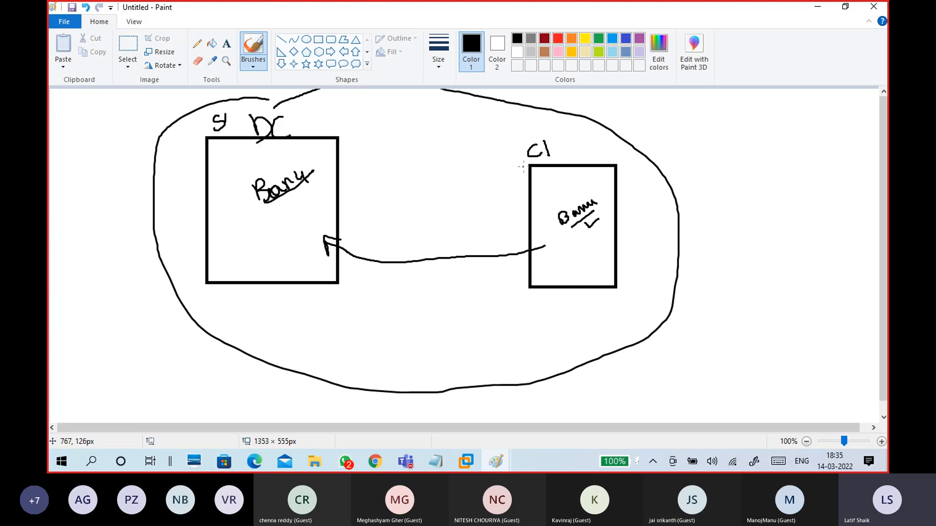
{"action": "left_click_drag", "start_coordinate": [522, 168], "coordinate": [555, 156]}
{"action": "left_click_drag", "start_coordinate": [541, 239], "coordinate": [548, 256]}
Step: Tick both names, draw a return arrow into S1, and circle the names and Auth note
{"action": "left_click_drag", "start_coordinate": [290, 205], "coordinate": [305, 196]}
{"action": "mouse_move", "coordinate": [603, 195]}
{"action": "left_mouse_down"}
{"action": "mouse_move", "coordinate": [609, 207]}
{"action": "mouse_move", "coordinate": [613, 193]}
{"action": "left_mouse_up"}
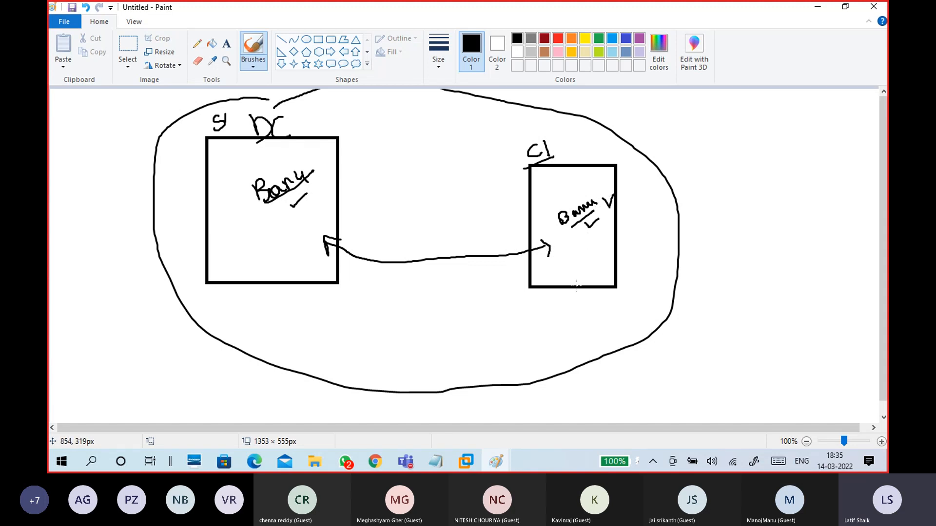
{"action": "mouse_move", "coordinate": [711, 138]}
{"action": "left_mouse_down"}
{"action": "mouse_move", "coordinate": [702, 146]}
{"action": "mouse_move", "coordinate": [718, 154]}
{"action": "mouse_move", "coordinate": [702, 139]}
{"action": "left_mouse_up"}
{"action": "mouse_move", "coordinate": [577, 243]}
{"action": "left_mouse_down"}
{"action": "mouse_move", "coordinate": [517, 275]}
{"action": "mouse_move", "coordinate": [346, 277]}
{"action": "mouse_move", "coordinate": [301, 254]}
{"action": "mouse_move", "coordinate": [320, 265]}
{"action": "left_mouse_up"}
{"action": "mouse_move", "coordinate": [258, 260]}
{"action": "left_mouse_down"}
{"action": "mouse_move", "coordinate": [273, 256]}
{"action": "mouse_move", "coordinate": [285, 229]}
{"action": "mouse_move", "coordinate": [303, 242]}
{"action": "left_mouse_up"}
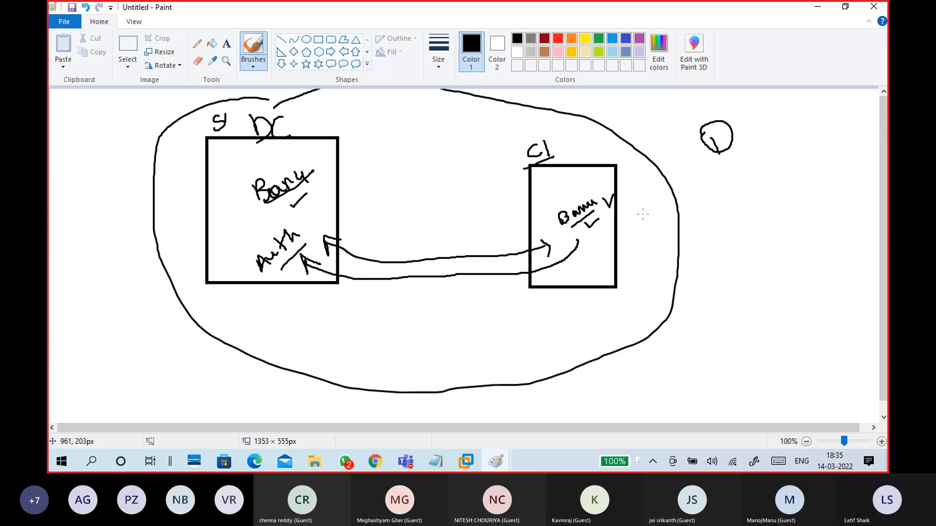
{"action": "mouse_move", "coordinate": [295, 164]}
{"action": "left_mouse_down"}
{"action": "mouse_move", "coordinate": [246, 194]}
{"action": "mouse_move", "coordinate": [275, 204]}
{"action": "mouse_move", "coordinate": [310, 162]}
{"action": "mouse_move", "coordinate": [290, 163]}
{"action": "left_mouse_up"}
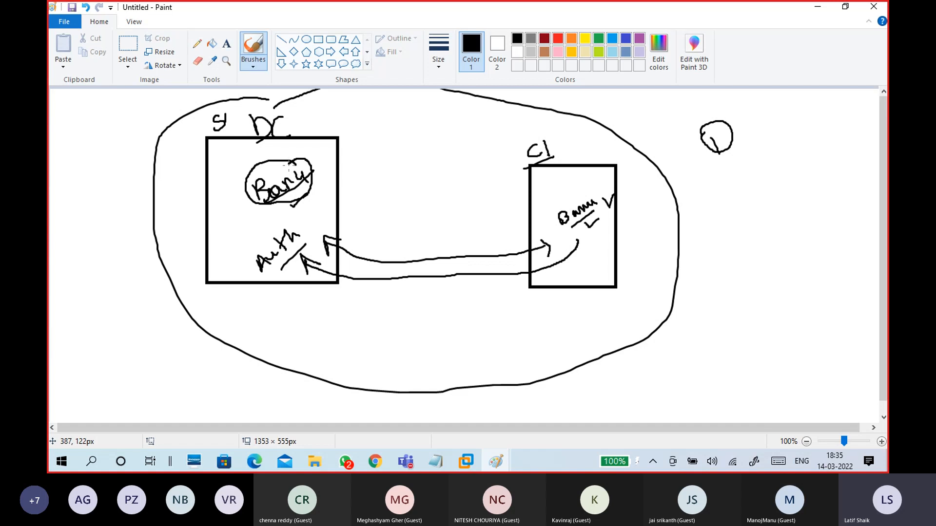
{"action": "mouse_move", "coordinate": [301, 223]}
{"action": "left_mouse_down"}
{"action": "mouse_move", "coordinate": [256, 246]}
{"action": "mouse_move", "coordinate": [283, 271]}
{"action": "mouse_move", "coordinate": [301, 244]}
{"action": "mouse_move", "coordinate": [295, 223]}
{"action": "left_mouse_up"}
{"action": "mouse_move", "coordinate": [600, 195]}
{"action": "left_mouse_down"}
{"action": "mouse_move", "coordinate": [553, 224]}
{"action": "mouse_move", "coordinate": [602, 233]}
{"action": "mouse_move", "coordinate": [609, 194]}
{"action": "left_mouse_up"}
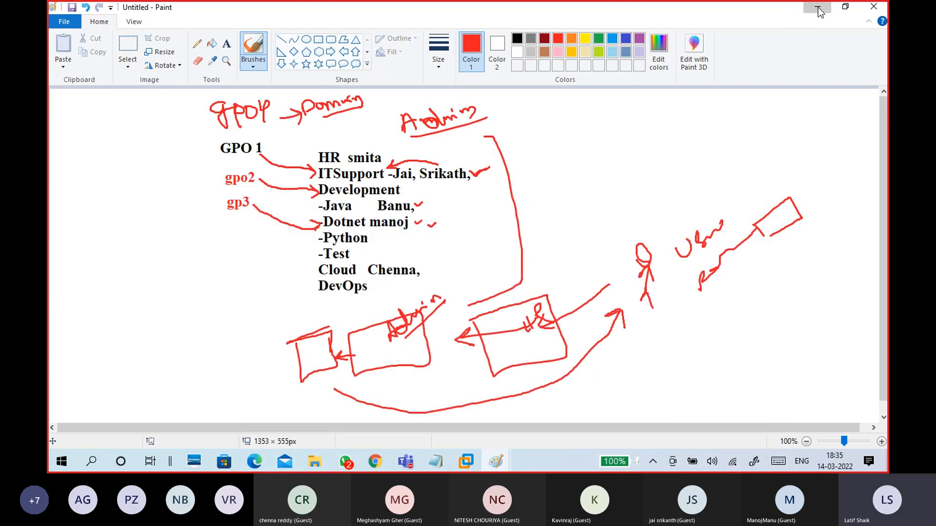
Step: Minimize Paint and switch to the CTS15WinC1 client VM
{"action": "left_click", "coordinate": [817, 7]}
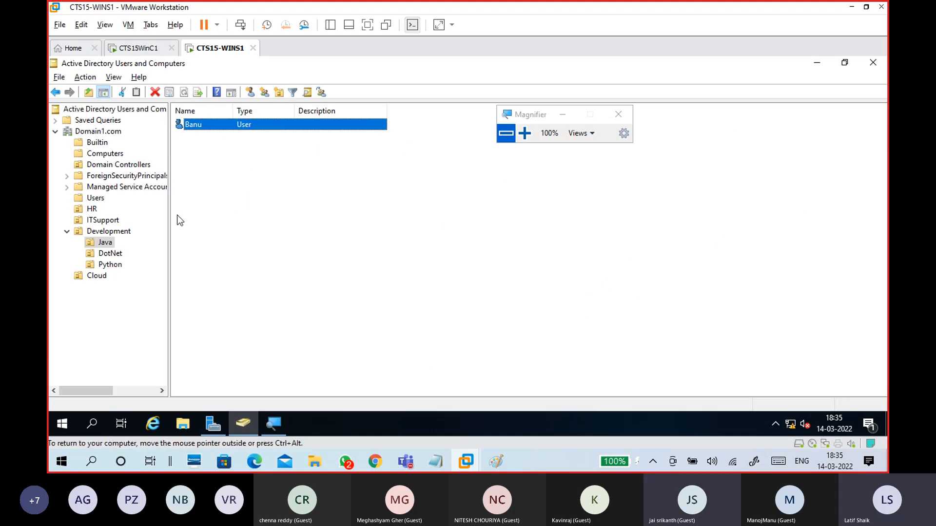
{"action": "left_click", "coordinate": [196, 125]}
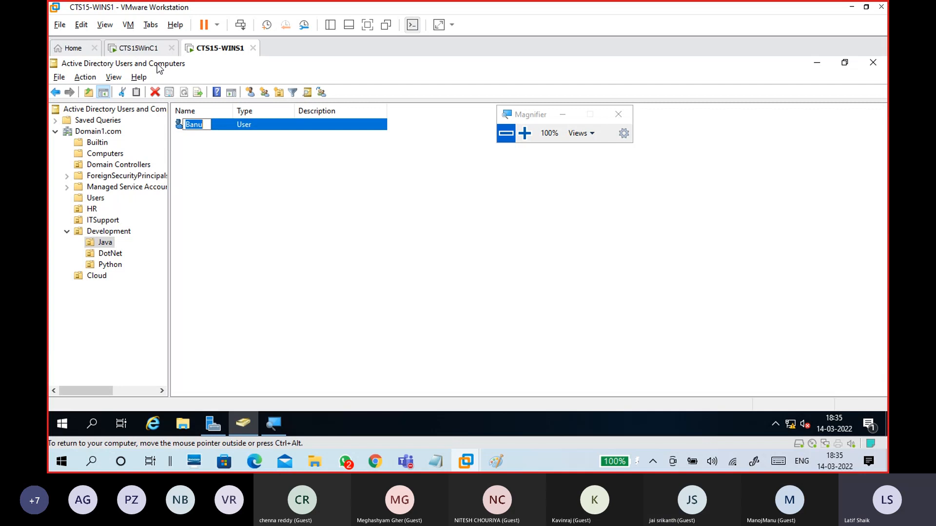
{"action": "left_click", "coordinate": [138, 48]}
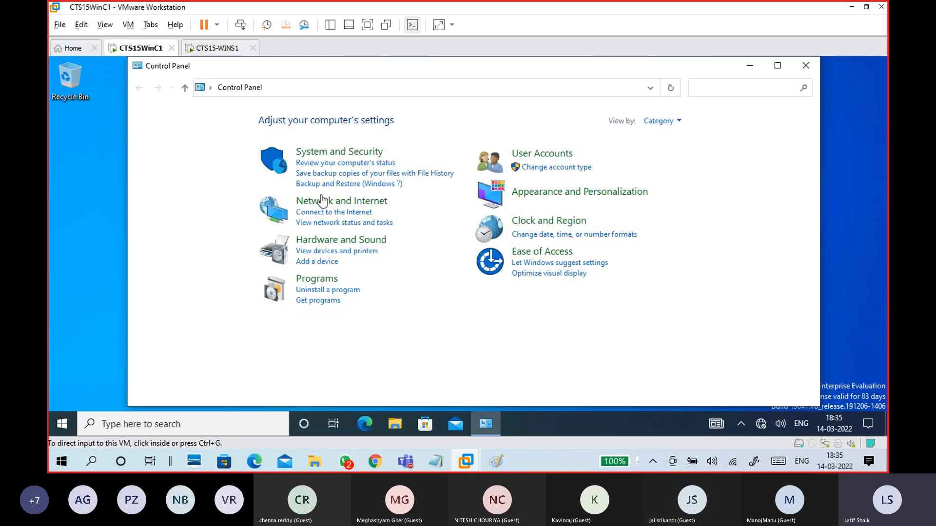
{"action": "left_click", "coordinate": [521, 334]}
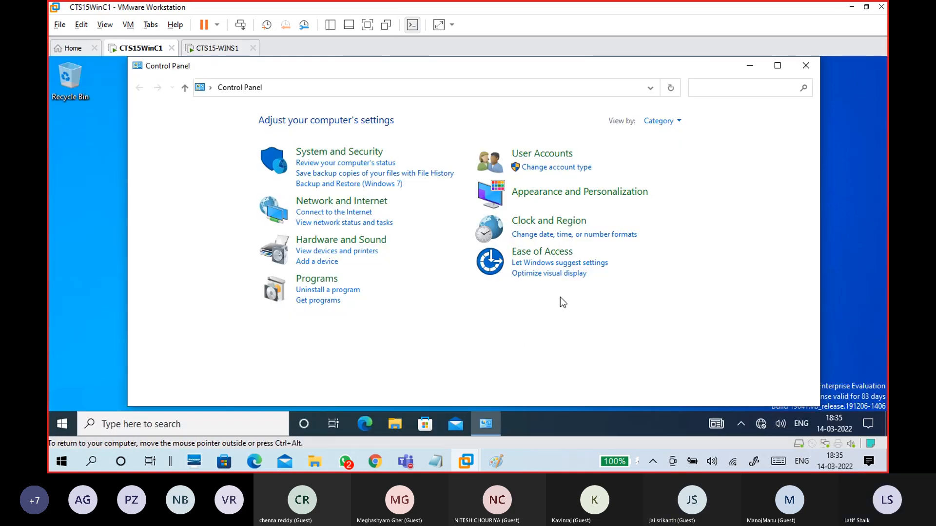
Step: View the signed-in DOMAIN1 account in User Accounts, declining the UAC prompt, then close it
{"action": "left_click", "coordinate": [565, 158]}
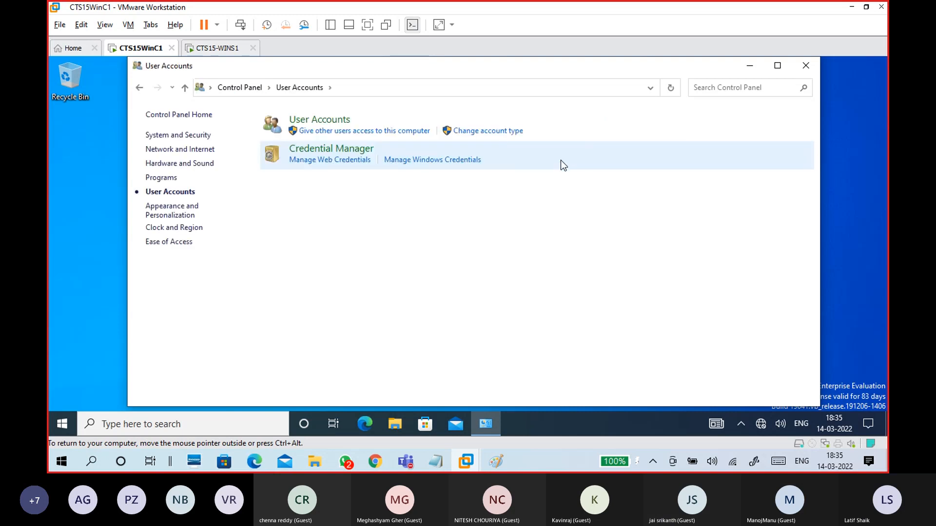
{"action": "left_click", "coordinate": [343, 122]}
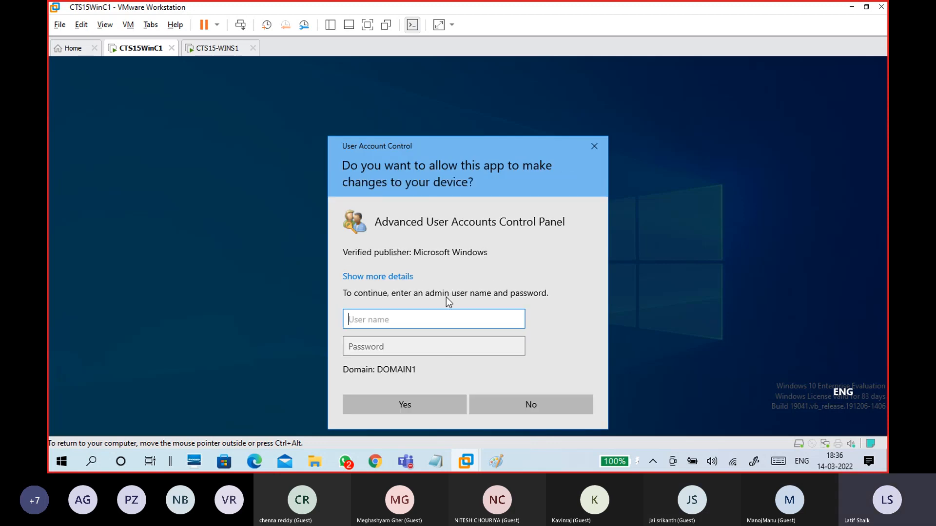
{"action": "left_click", "coordinate": [521, 410]}
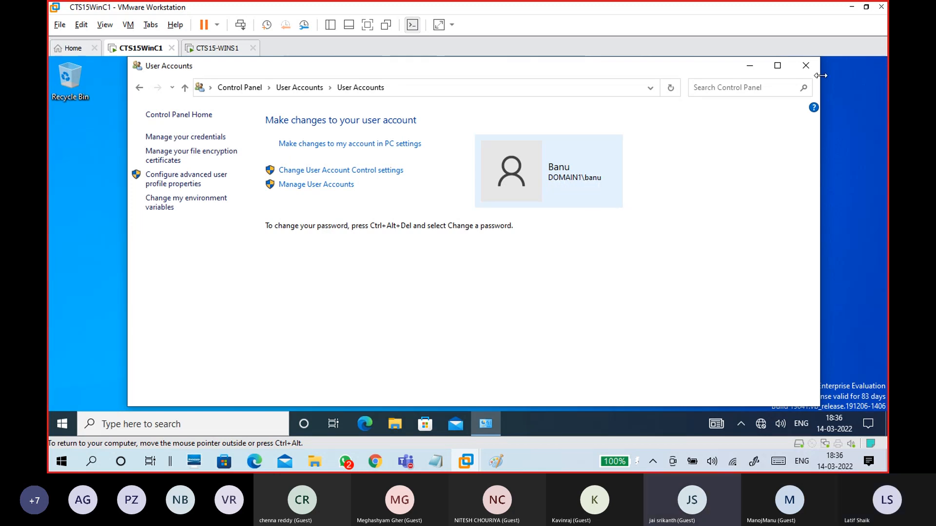
{"action": "left_click", "coordinate": [805, 66]}
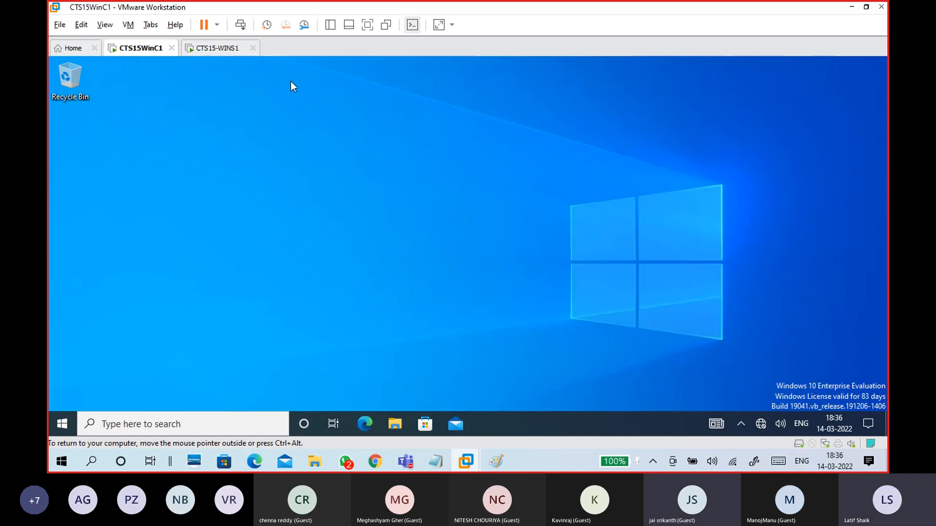
Step: On CTS15-WINS1, zoom Magnifier to 125%, cancel the rename, and open the ITSupport OU showing user Jai
{"action": "left_click", "coordinate": [221, 48]}
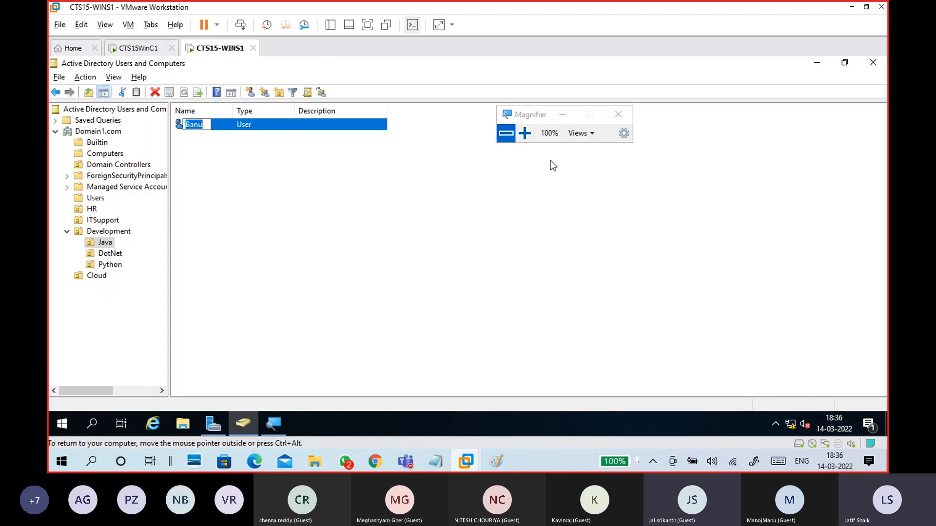
{"action": "left_click", "coordinate": [525, 133]}
{"action": "key", "text": "Return"}
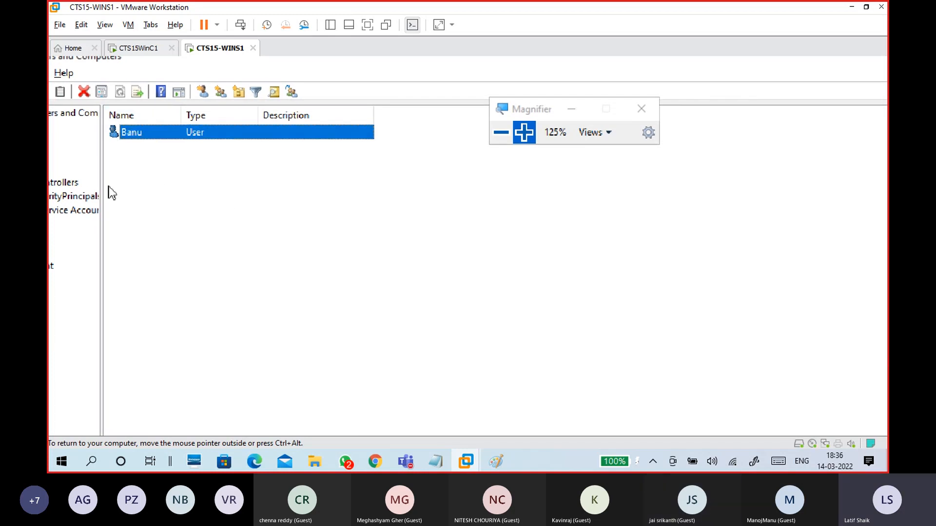
{"action": "left_click", "coordinate": [316, 234]}
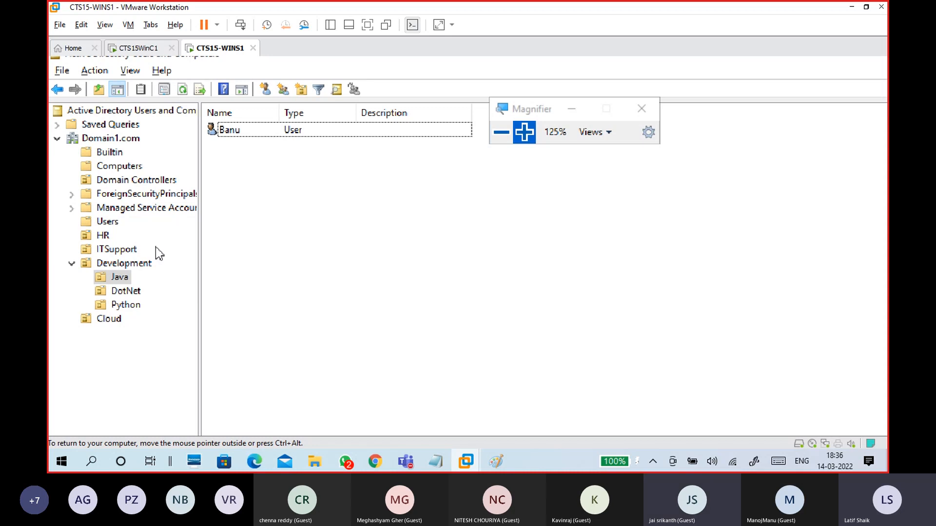
{"action": "left_click", "coordinate": [128, 251]}
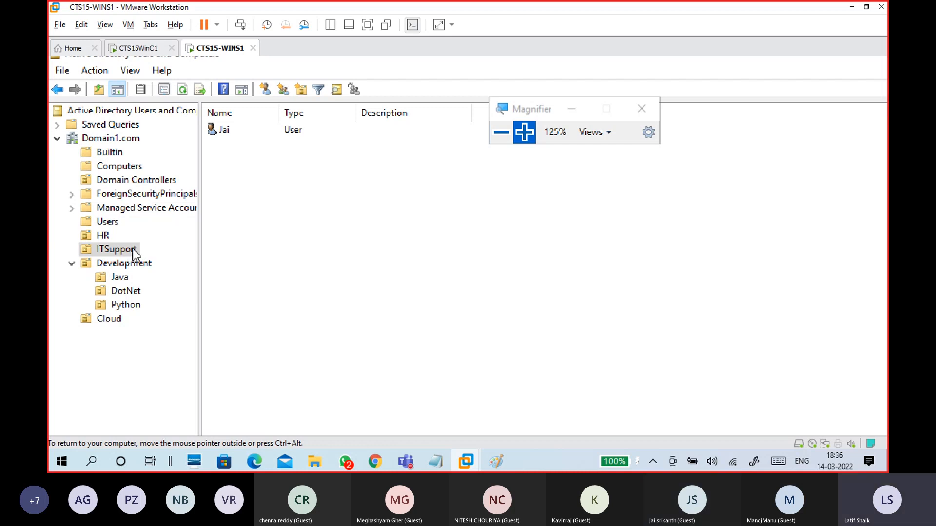
{"action": "key", "text": "ctrl+alt"}
{"action": "mouse_move", "coordinate": [254, 465]}
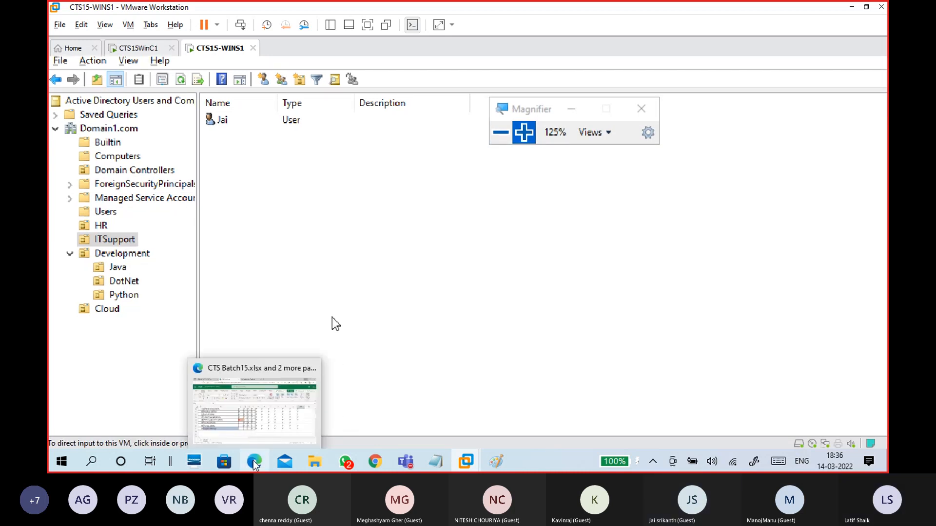
{"action": "left_click", "coordinate": [217, 385]}
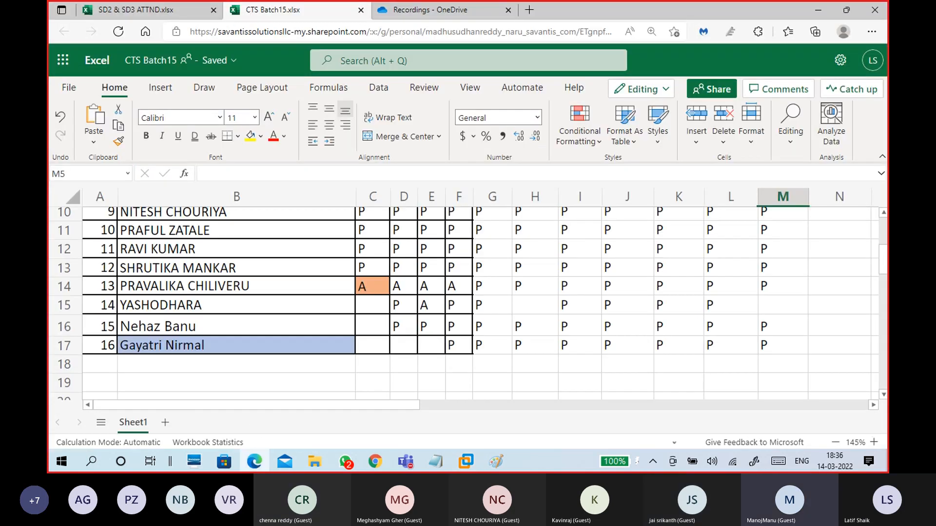
{"action": "left_click", "coordinate": [163, 10]}
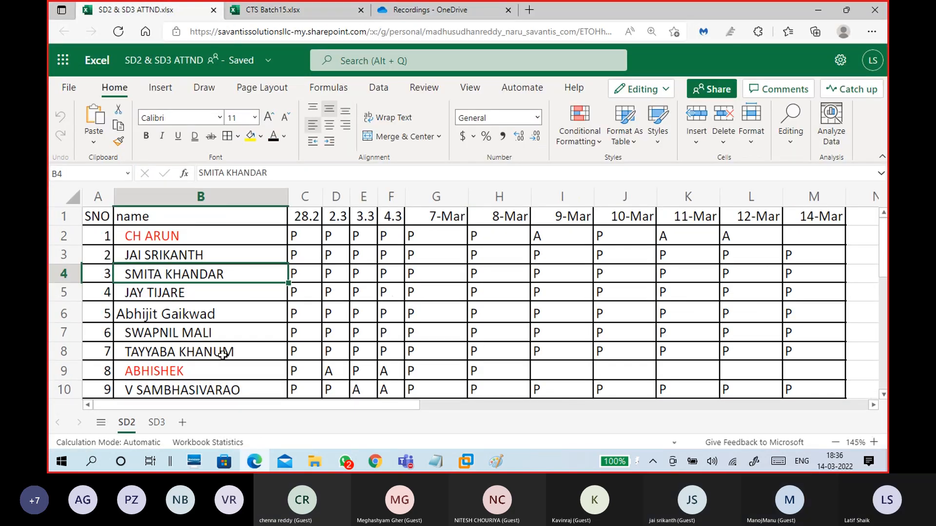
{"action": "left_click", "coordinate": [230, 335]}
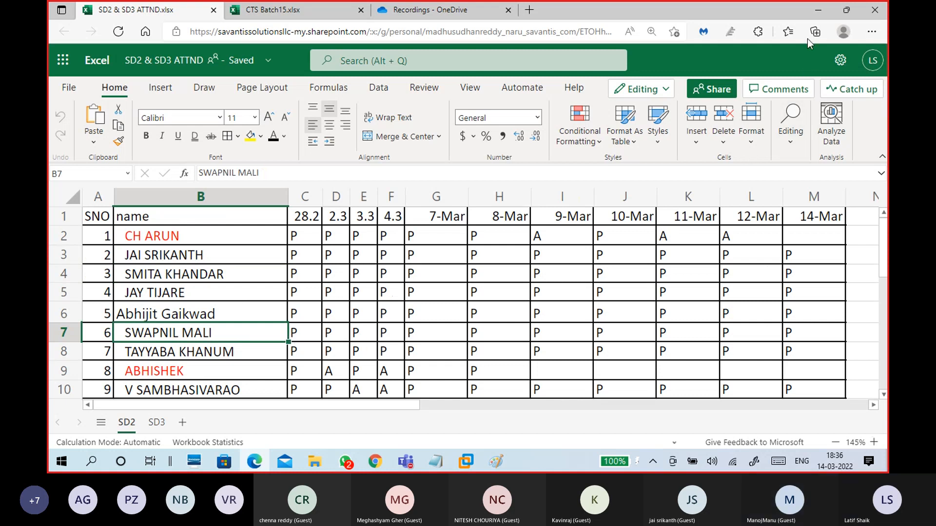
{"action": "left_click", "coordinate": [818, 10]}
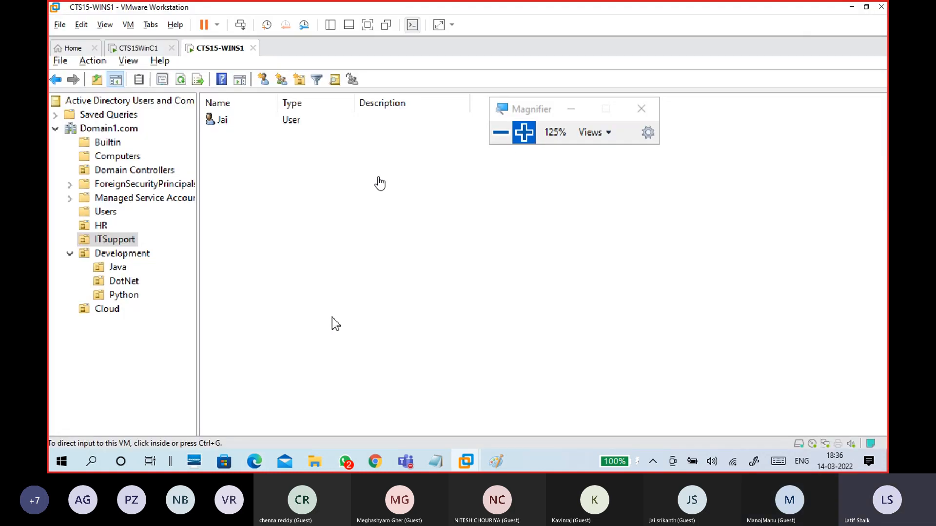
Step: From the ITSupport OU's context menu choose New > User to open the New Object – User wizard
{"action": "right_click", "coordinate": [282, 177]}
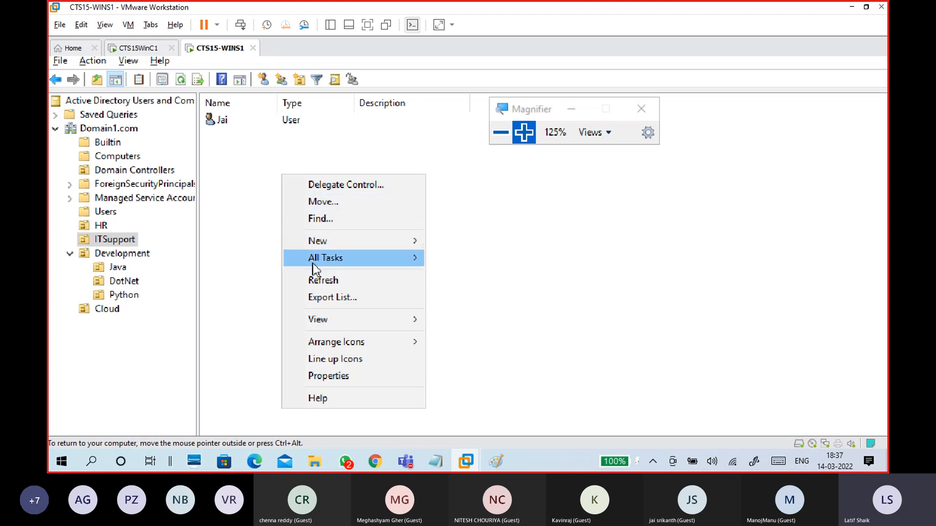
{"action": "mouse_move", "coordinate": [334, 239]}
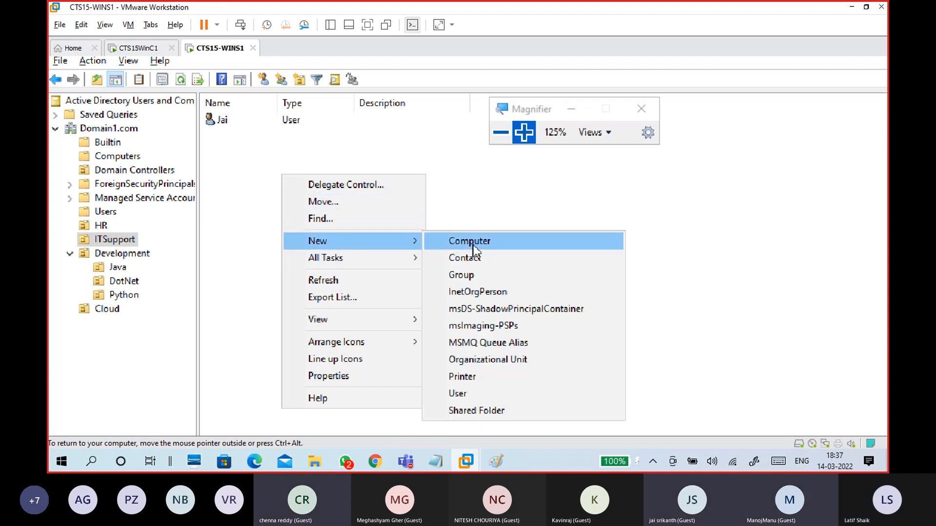
{"action": "left_click", "coordinate": [236, 178]}
{"action": "right_click", "coordinate": [252, 154]}
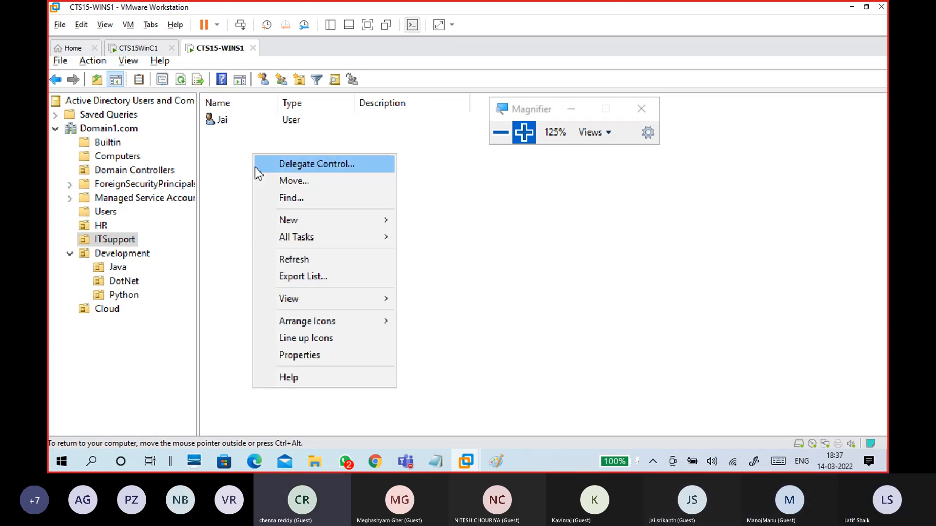
{"action": "left_click", "coordinate": [219, 190]}
{"action": "left_click", "coordinate": [121, 242]}
{"action": "left_click", "coordinate": [298, 184]}
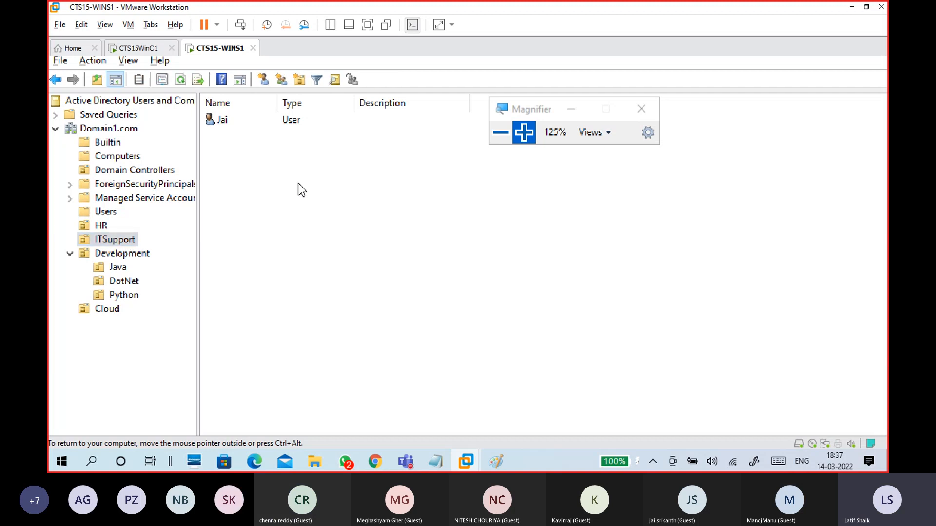
{"action": "right_click", "coordinate": [299, 184]}
{"action": "mouse_move", "coordinate": [365, 255]}
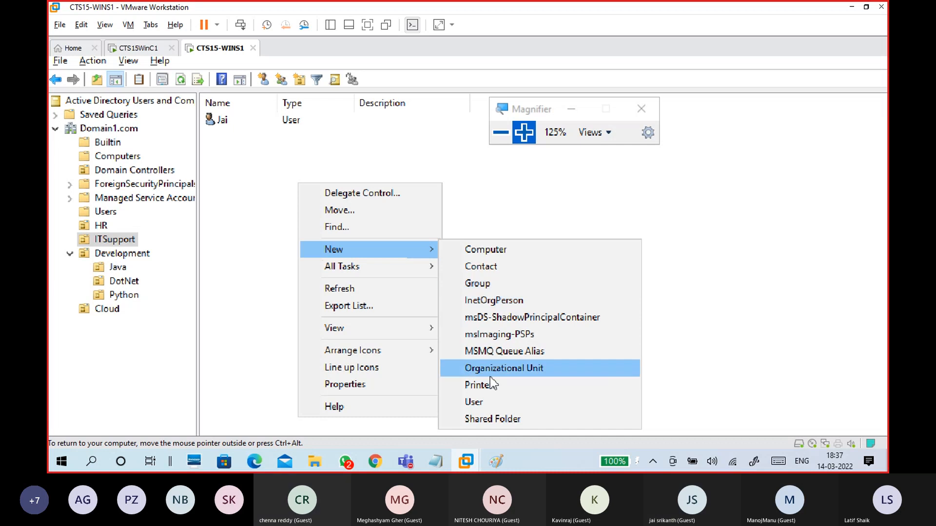
{"action": "left_click", "coordinate": [490, 403]}
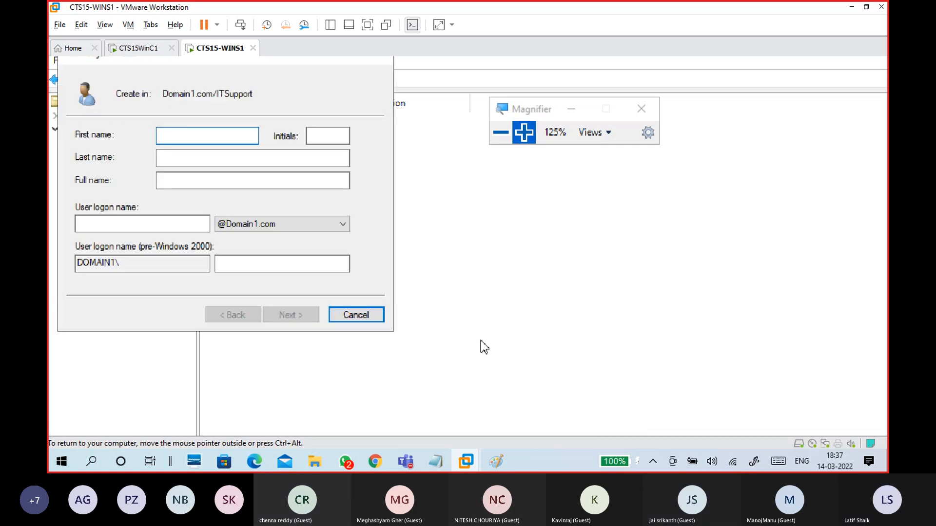
Step: Enter the new user's first name, last name and initials, checking the name on the attendance sheet
{"action": "type", "text": "Swapnil"}
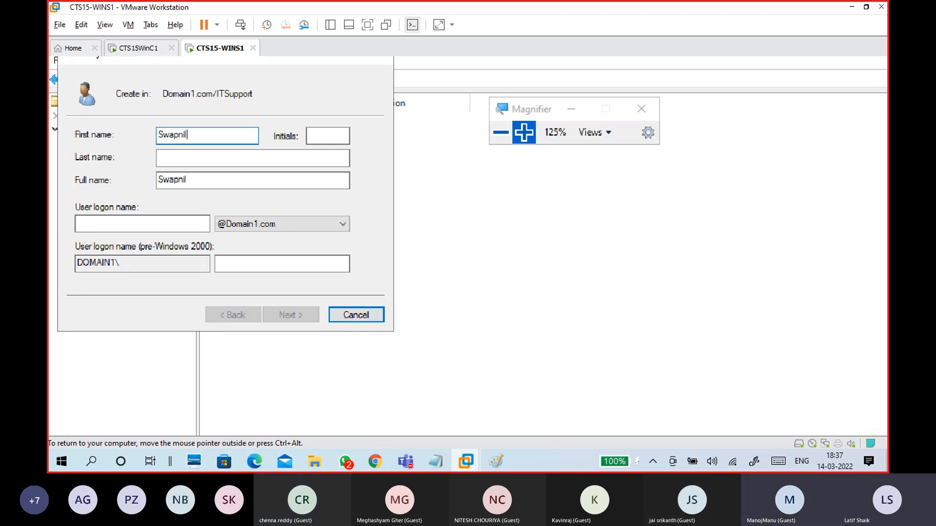
{"action": "left_click", "coordinate": [222, 156]}
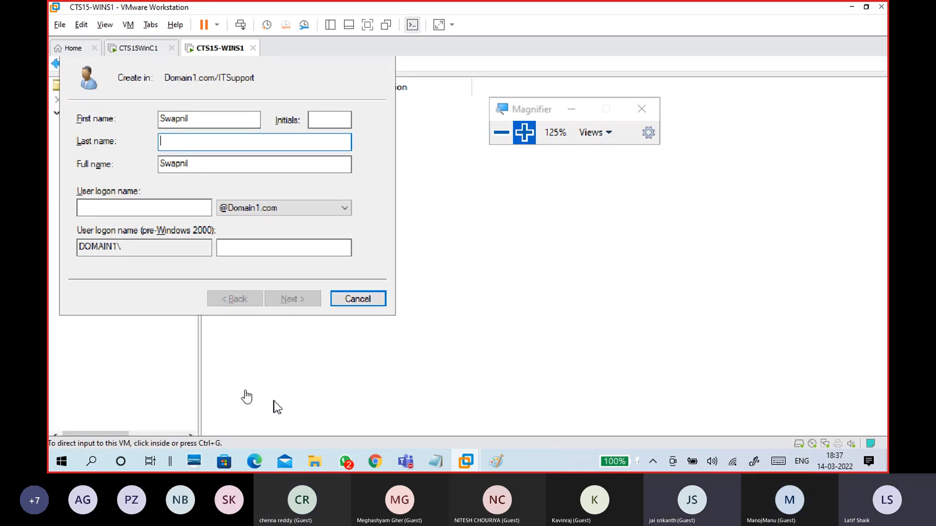
{"action": "left_click", "coordinate": [255, 461]}
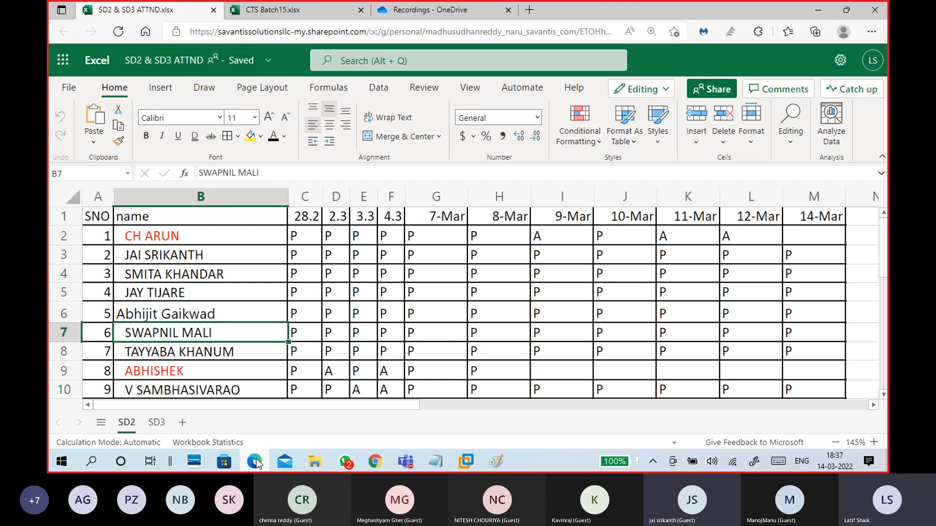
{"action": "left_click", "coordinate": [255, 461]}
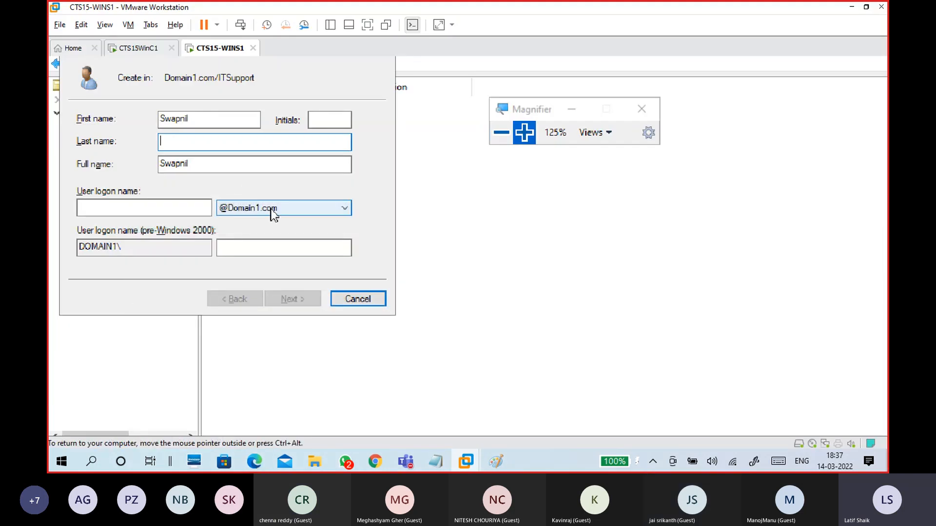
{"action": "type", "text": "mal"}
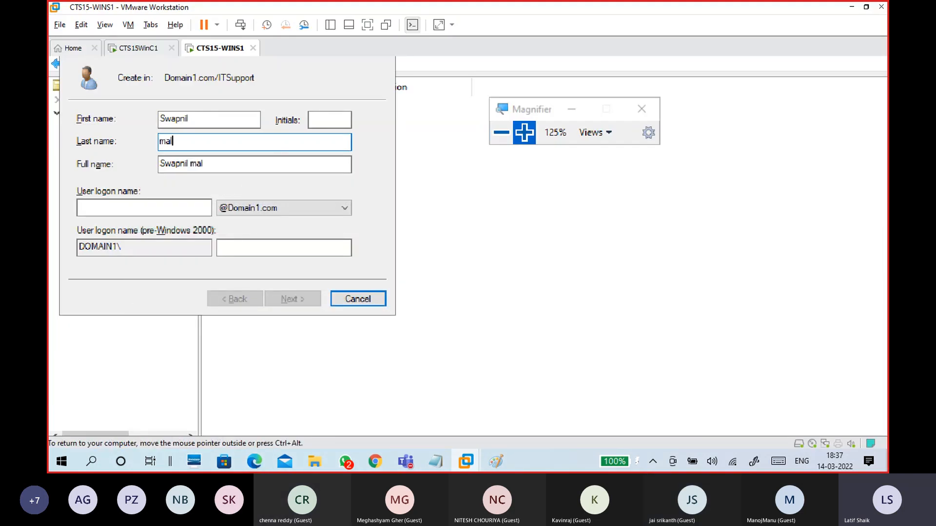
{"action": "key", "text": "BackSpace"}
{"action": "key", "text": "BackSpace"}
{"action": "key", "text": "BackSpace"}
{"action": "left_click", "coordinate": [328, 125]}
{"action": "type", "text": "Ms"}
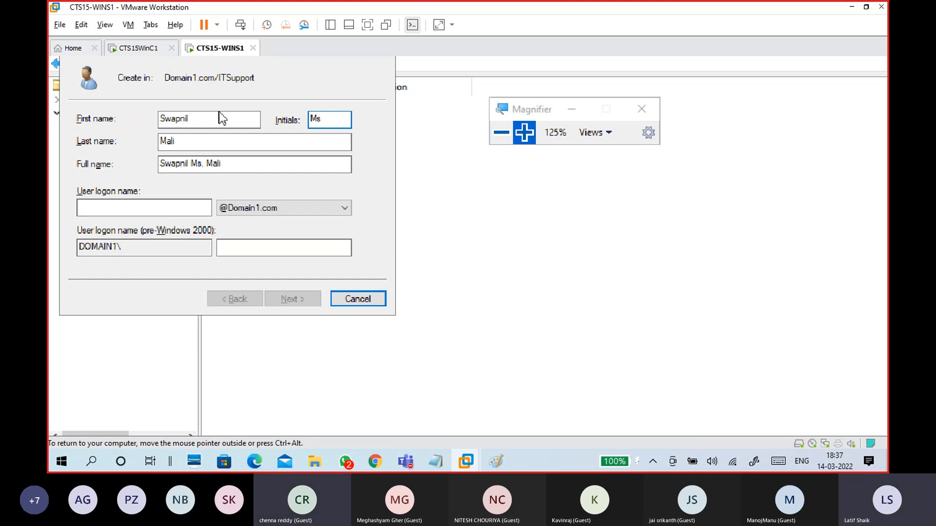
Step: Enter the user logon name, continue to passwords, and untick 'User must change password at next logon'
{"action": "left_click", "coordinate": [175, 207]}
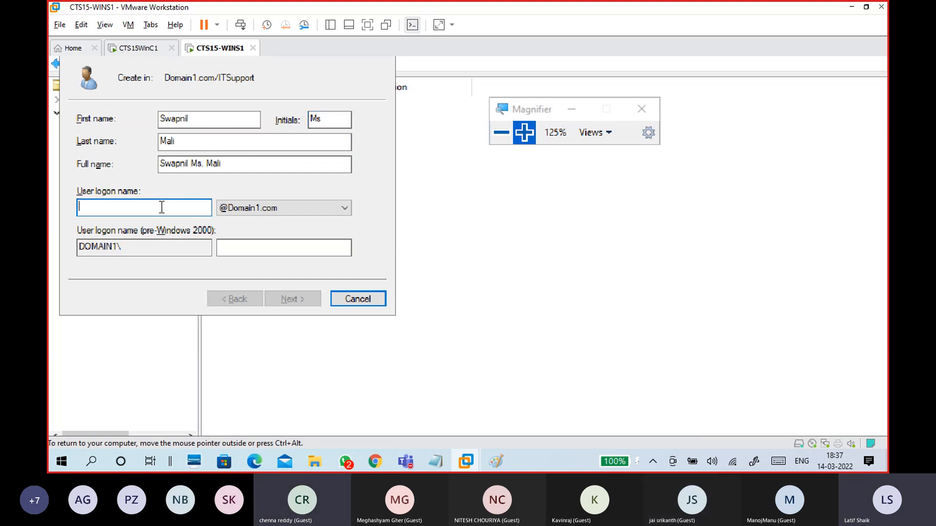
{"action": "type", "text": "swa"}
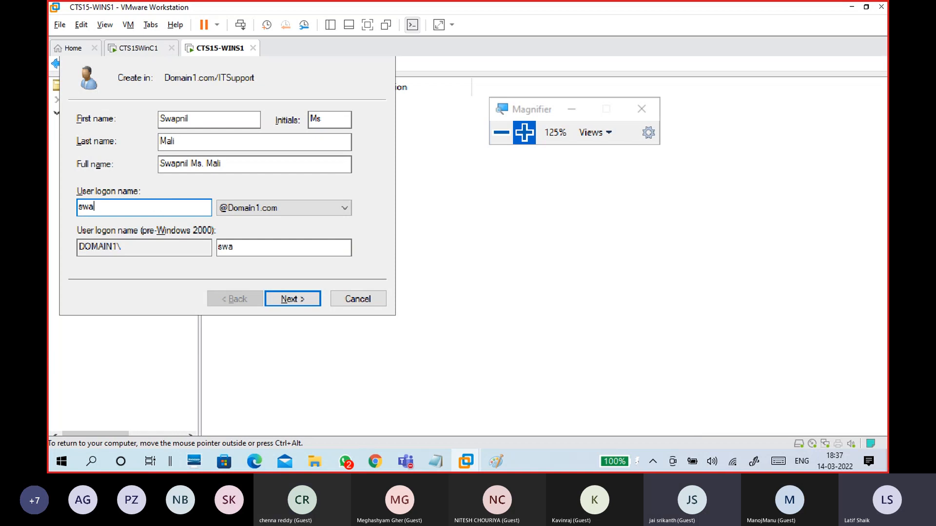
{"action": "type", "text": "pnil"}
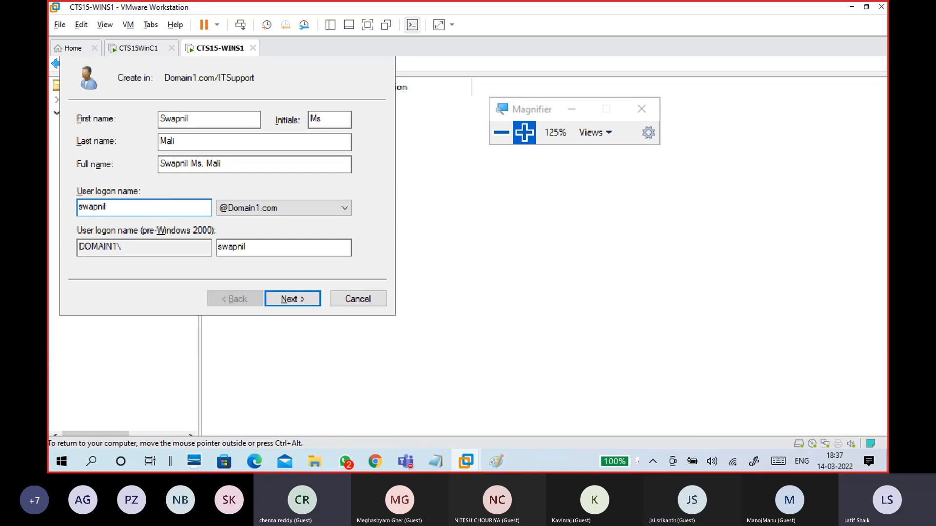
{"action": "double_click", "coordinate": [255, 244]}
{"action": "left_click", "coordinate": [179, 211]}
{"action": "left_click", "coordinate": [217, 119]}
{"action": "left_click", "coordinate": [150, 210]}
{"action": "left_click_drag", "start_coordinate": [115, 206], "coordinate": [73, 209]}
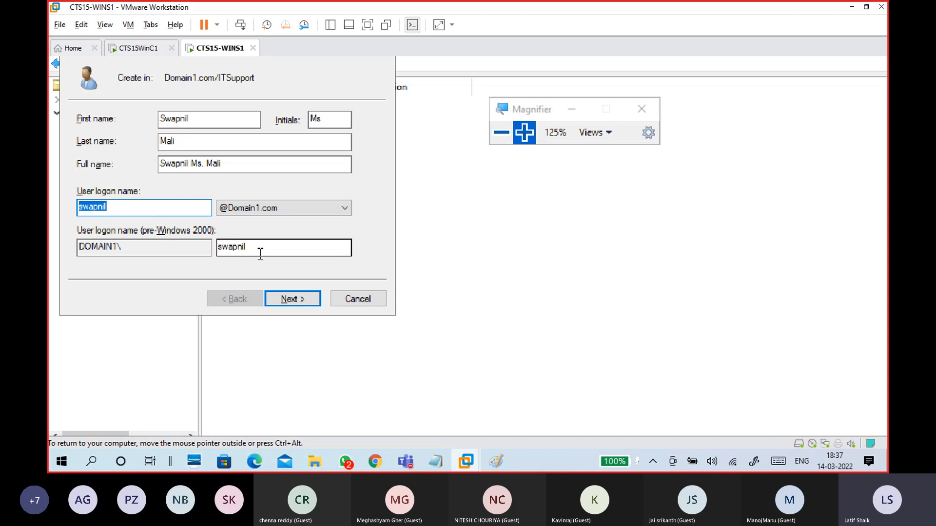
{"action": "left_click", "coordinate": [290, 300]}
{"action": "left_click", "coordinate": [119, 170]}
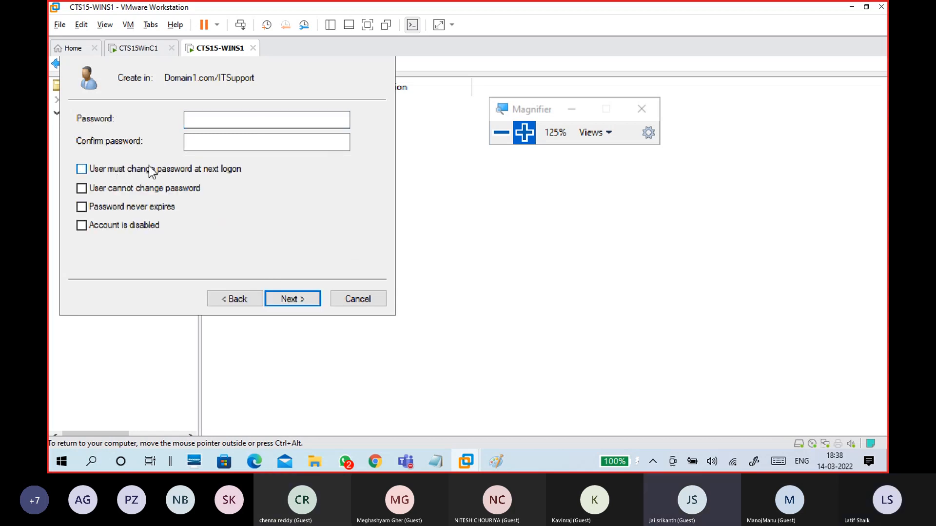
Step: Set and confirm the account password, then finish creating the user in ITSupport
{"action": "left_click", "coordinate": [233, 116]}
{"action": "type", "text": "Pa$$w0rd1"}
{"action": "key", "text": "Tab"}
{"action": "type", "text": "Pa$$w0"}
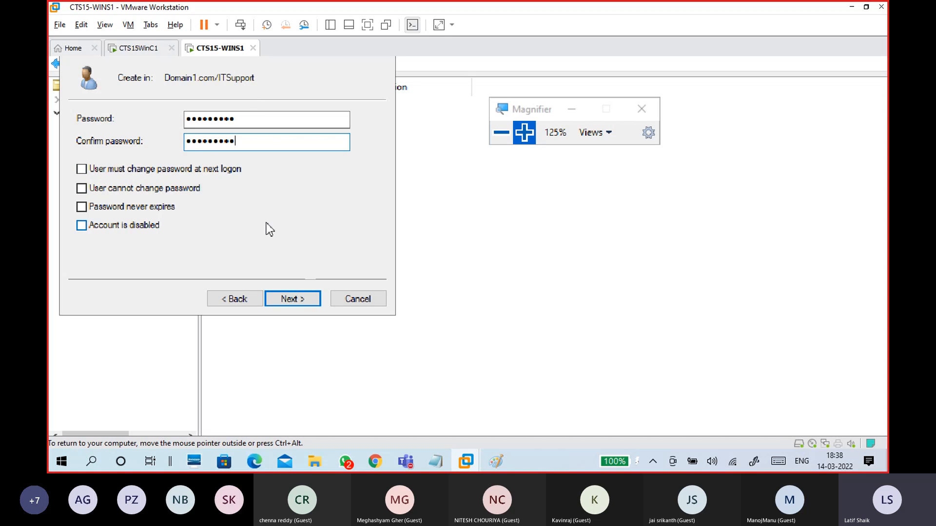
{"action": "left_click", "coordinate": [290, 299]}
{"action": "left_click", "coordinate": [290, 300]}
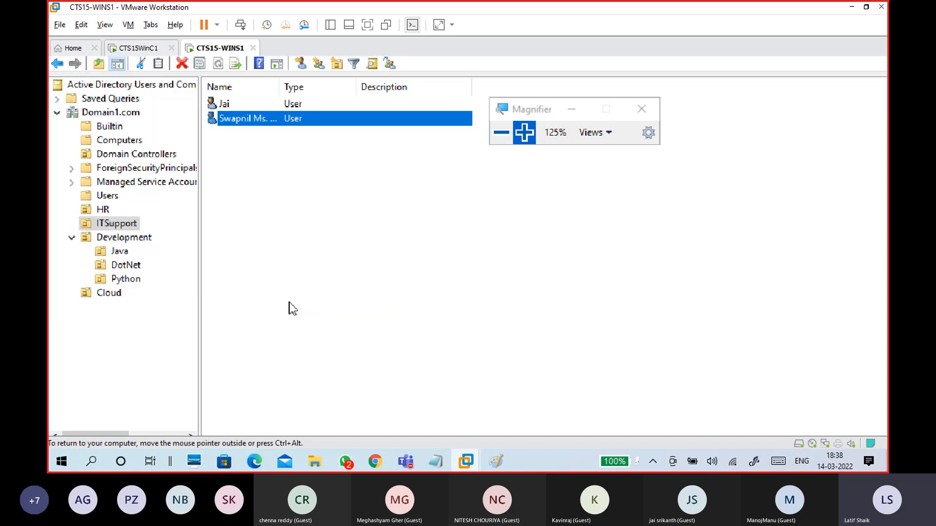
Step: Deselect the new user and switch to the CTS15WinC1 client VM
{"action": "left_click", "coordinate": [281, 203]}
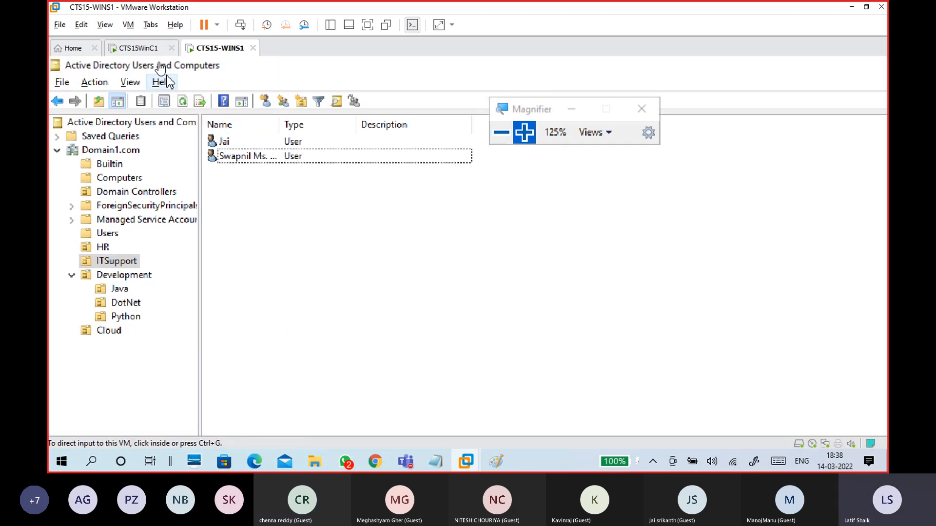
{"action": "left_click", "coordinate": [147, 49]}
{"action": "left_click", "coordinate": [314, 204]}
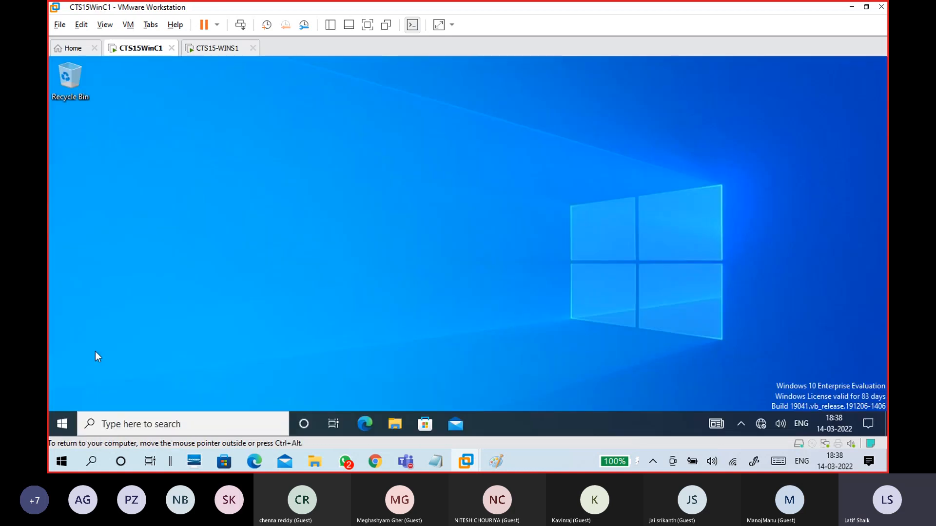
Step: Sign the current local user out through the Start menu's account icon
{"action": "left_click", "coordinate": [71, 419]}
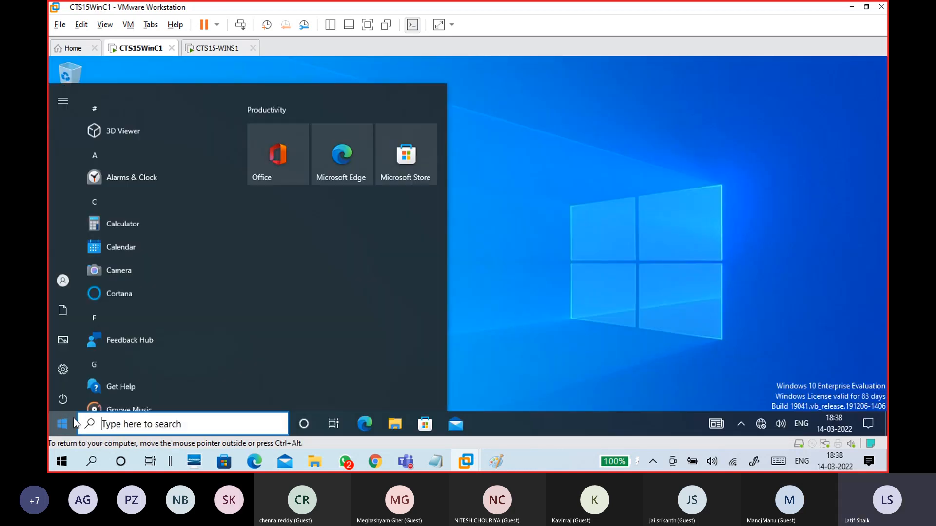
{"action": "left_click", "coordinate": [64, 280]}
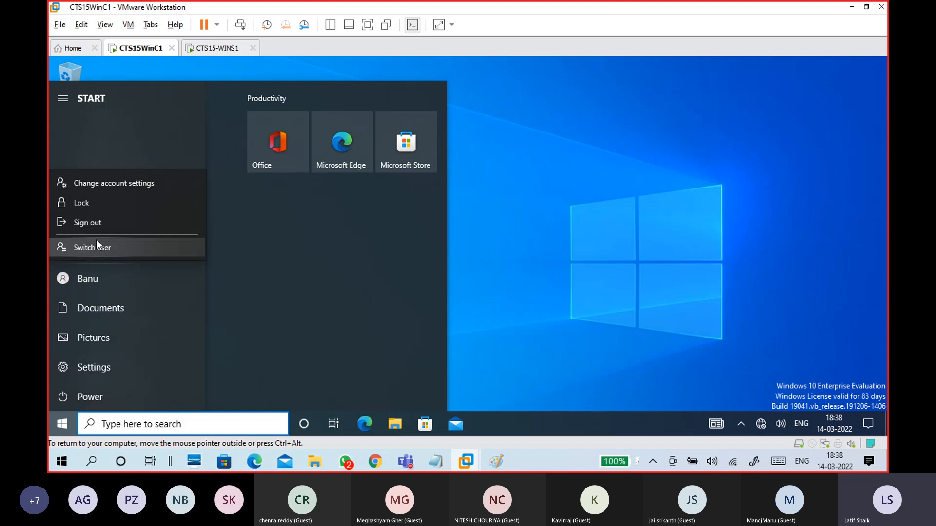
{"action": "left_click", "coordinate": [95, 223]}
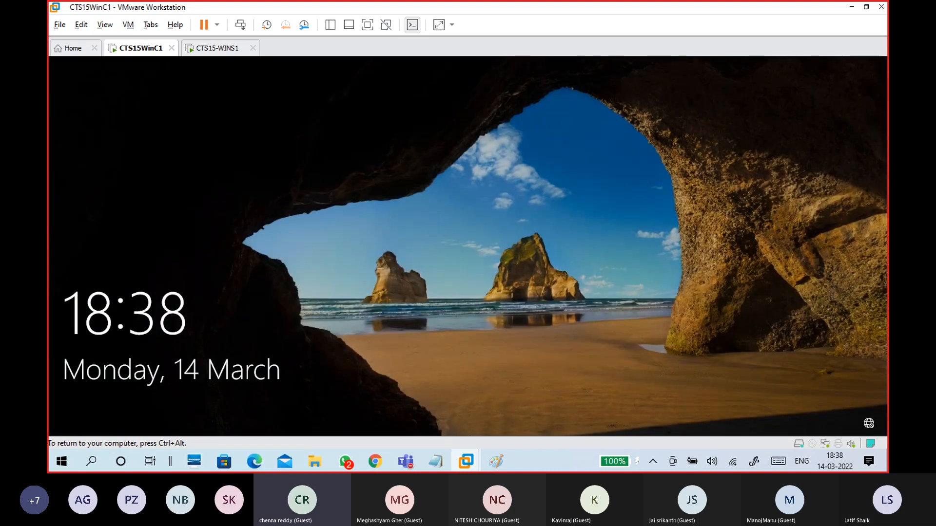
Step: Dismiss the lock screen and choose Other user to reach the sign-in fields
{"action": "left_click", "coordinate": [431, 312]}
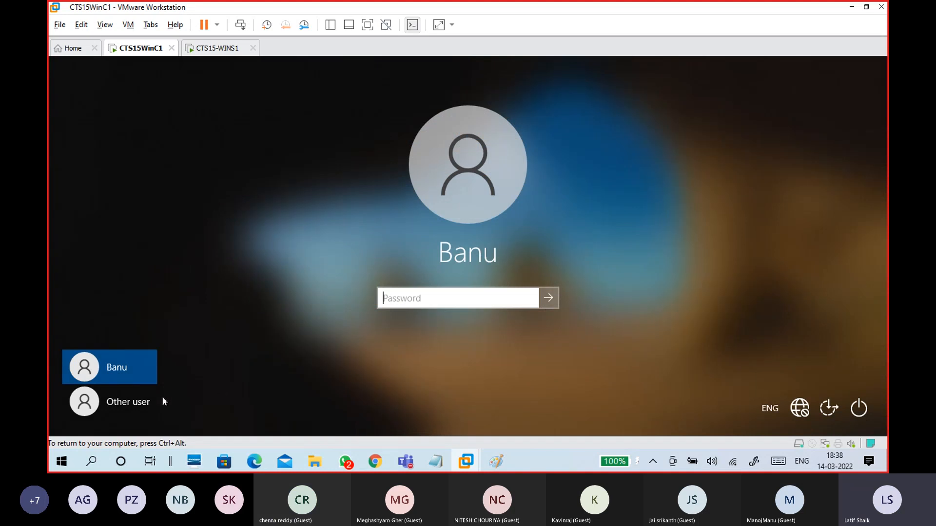
{"action": "left_click", "coordinate": [142, 405]}
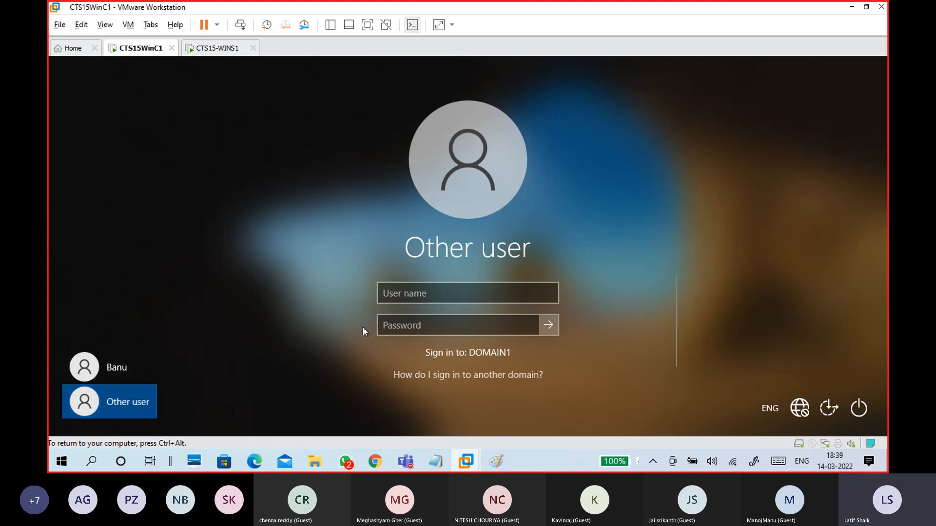
{"action": "left_click", "coordinate": [423, 294]}
Step: Enter the new domain user's logon name and password, correcting the password, and sign in
{"action": "type", "text": "swapnil"}
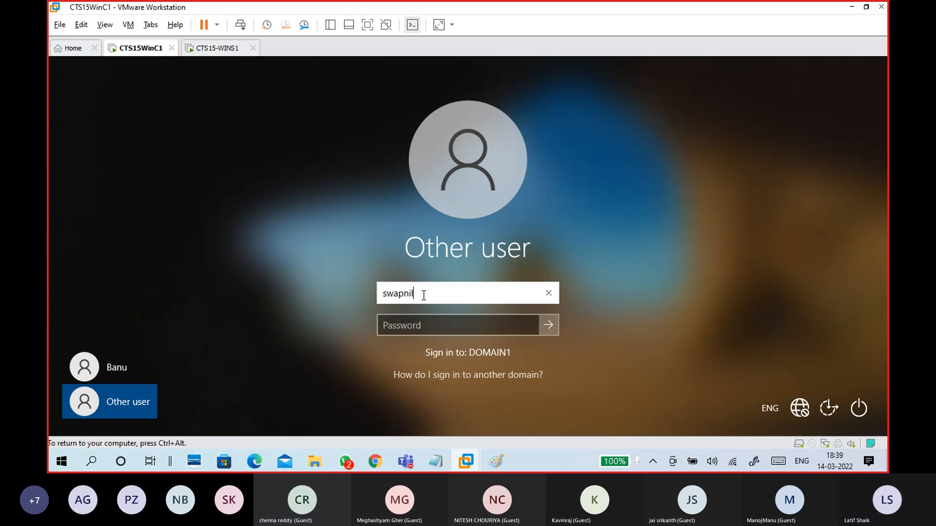
{"action": "key", "text": "Tab"}
{"action": "type", "text": "Pass"}
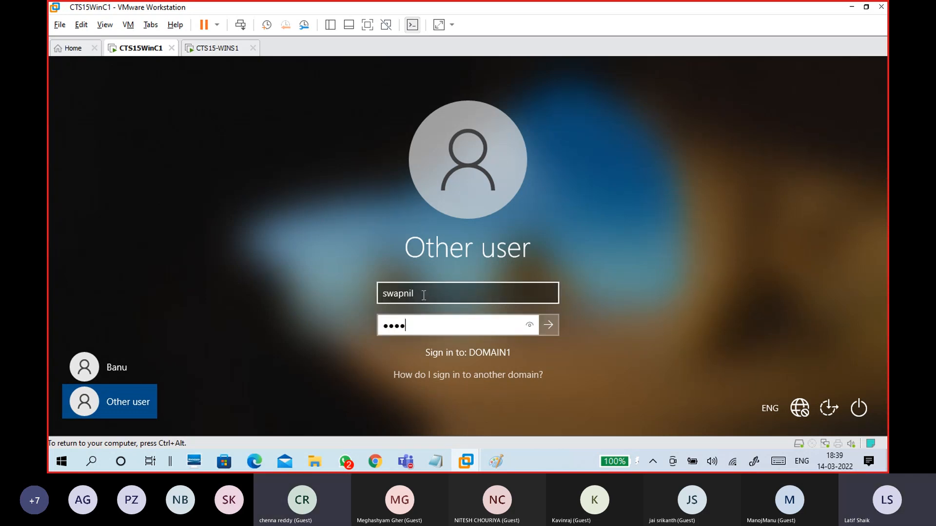
{"action": "type", "text": "•••••"}
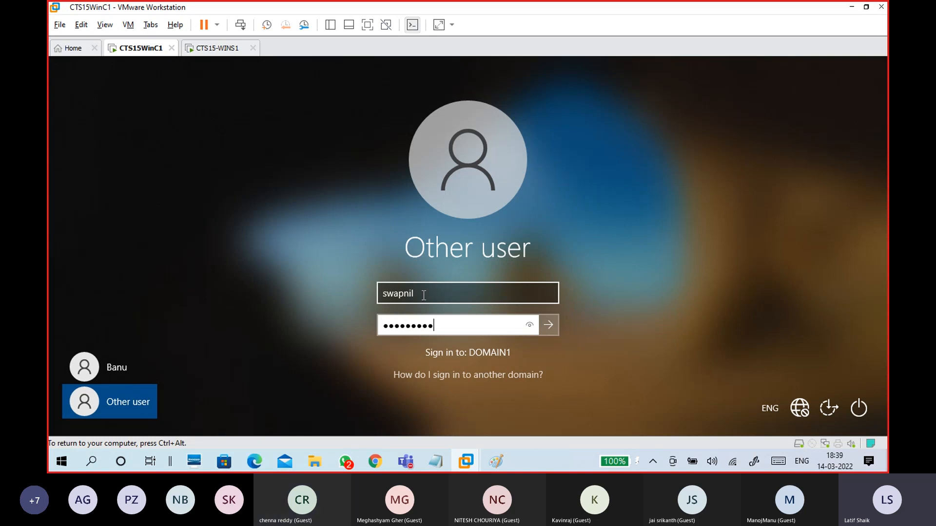
{"action": "key", "text": "ctrl+a"}
{"action": "key", "text": "BackSpace"}
{"action": "type", "text": "•••••"}
{"action": "left_click", "coordinate": [529, 326]}
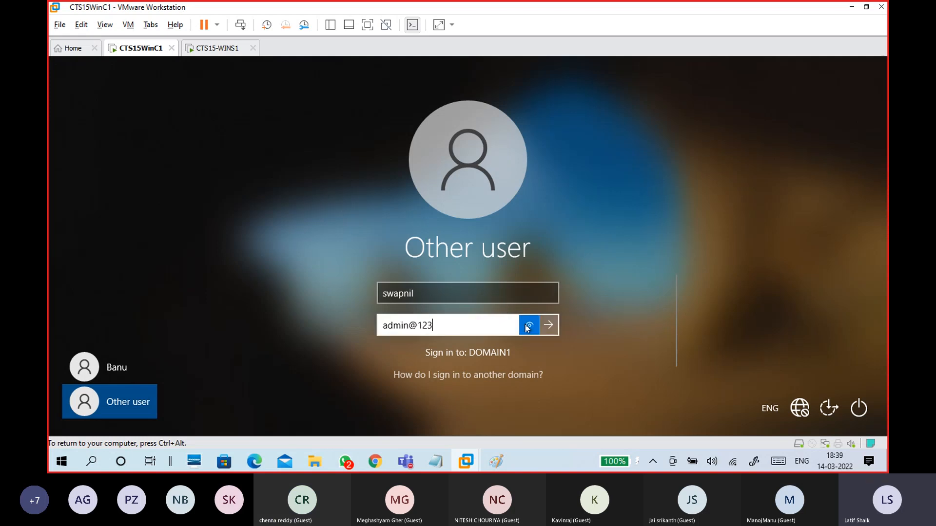
{"action": "left_click", "coordinate": [547, 326]}
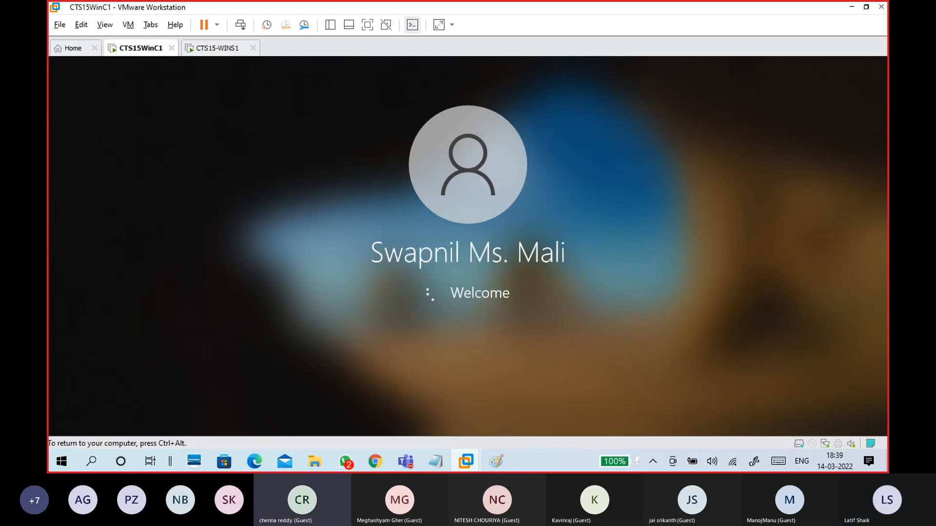
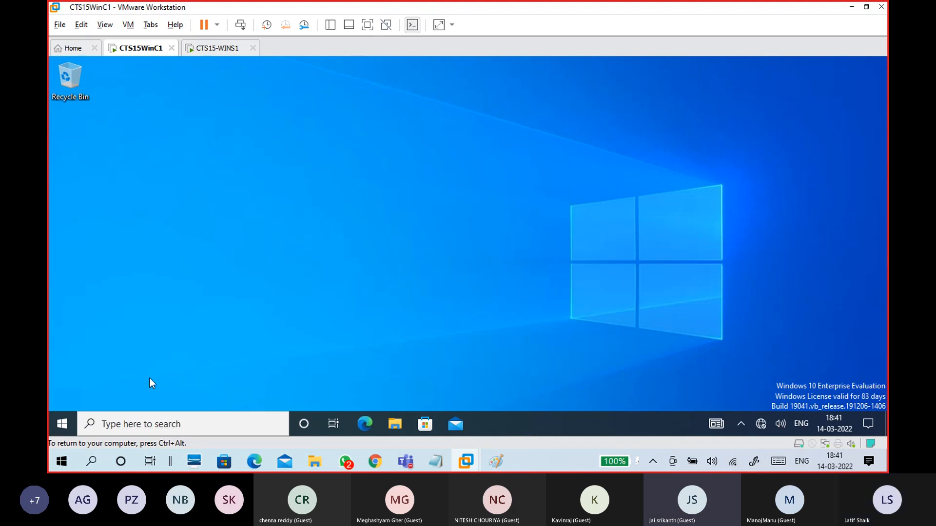
Step: Check the signed-in domain account from the WinC1 Start menu's user icon
{"action": "left_click", "coordinate": [62, 426]}
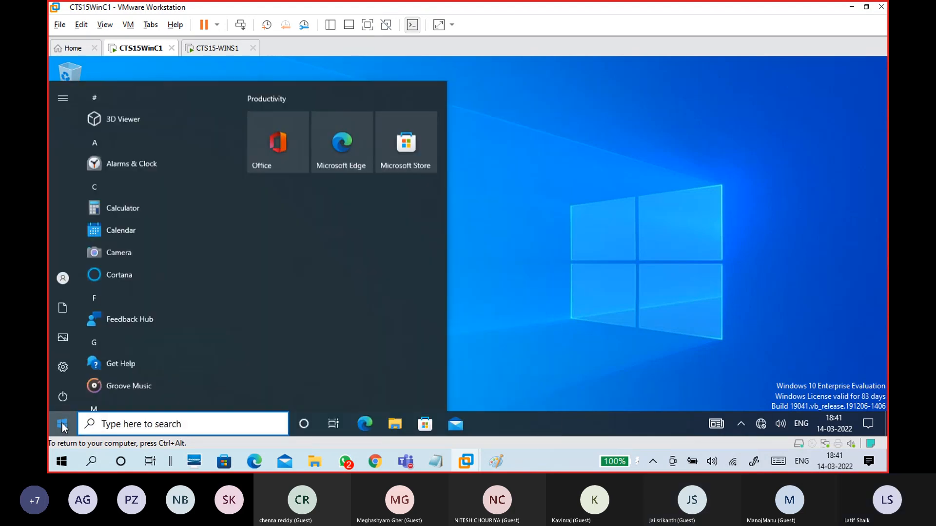
{"action": "left_click", "coordinate": [62, 279]}
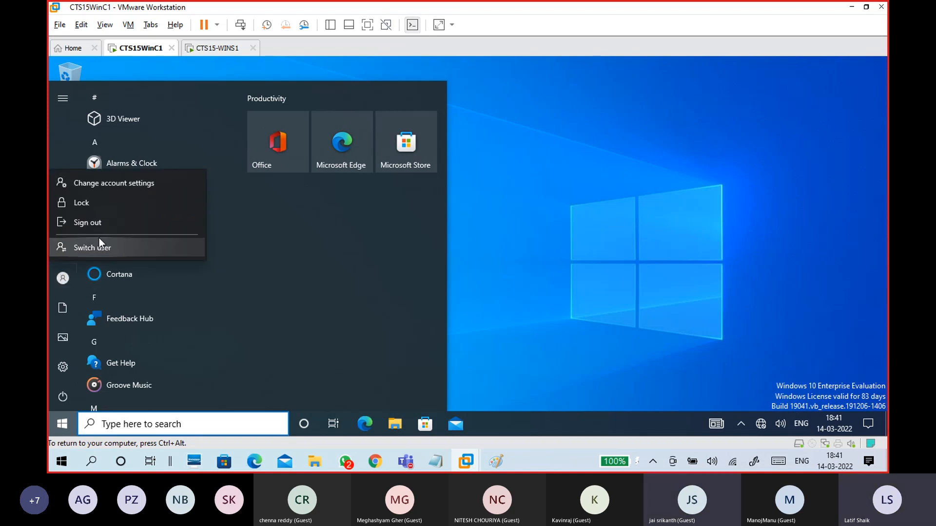
{"action": "left_click", "coordinate": [58, 277]}
{"action": "left_click", "coordinate": [57, 275]}
{"action": "left_click", "coordinate": [57, 276]}
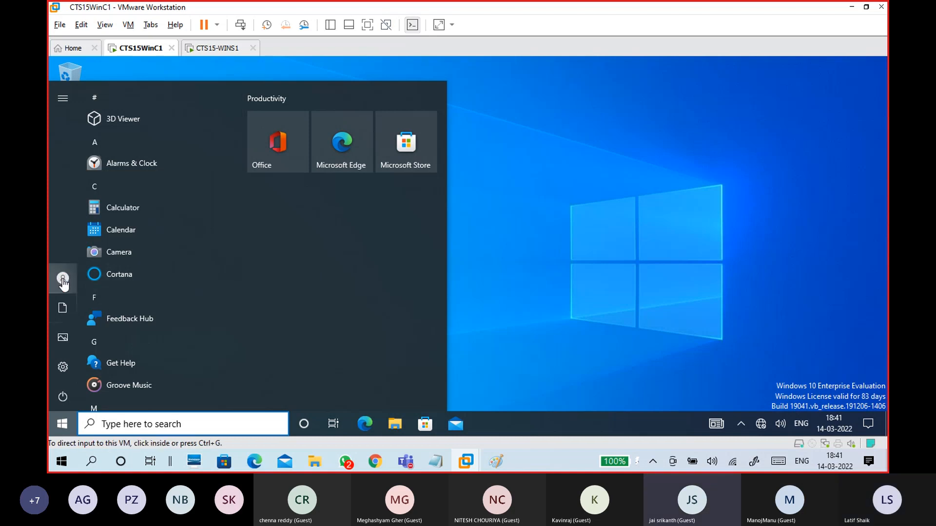
{"action": "mouse_move", "coordinate": [64, 281]}
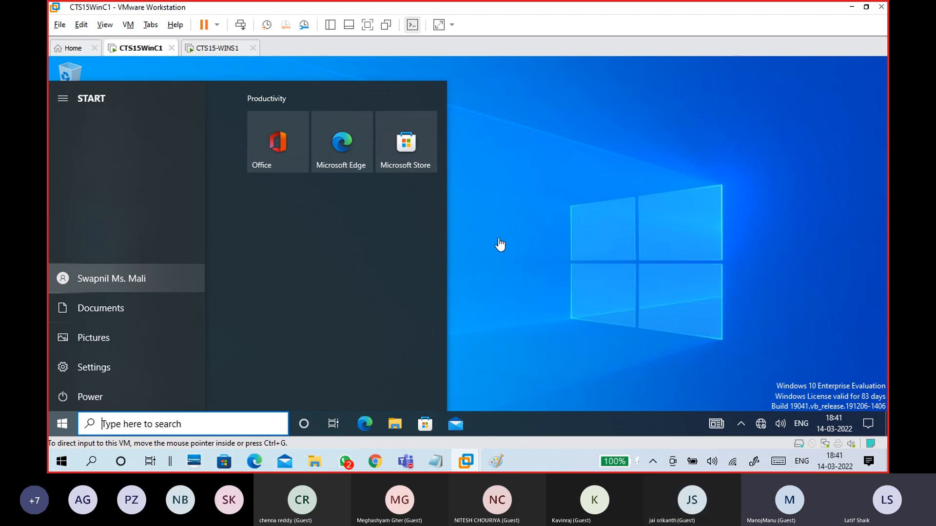
{"action": "left_click", "coordinate": [512, 229]}
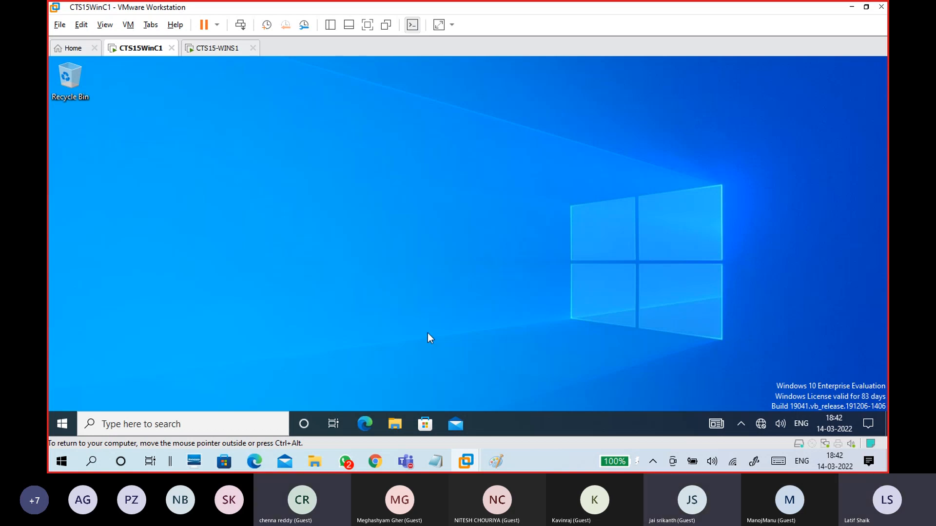
Step: Shut down the WinC1 VM via Power > Shut down, then switch to the CTS15-WINS1 tab
{"action": "left_click", "coordinate": [60, 421]}
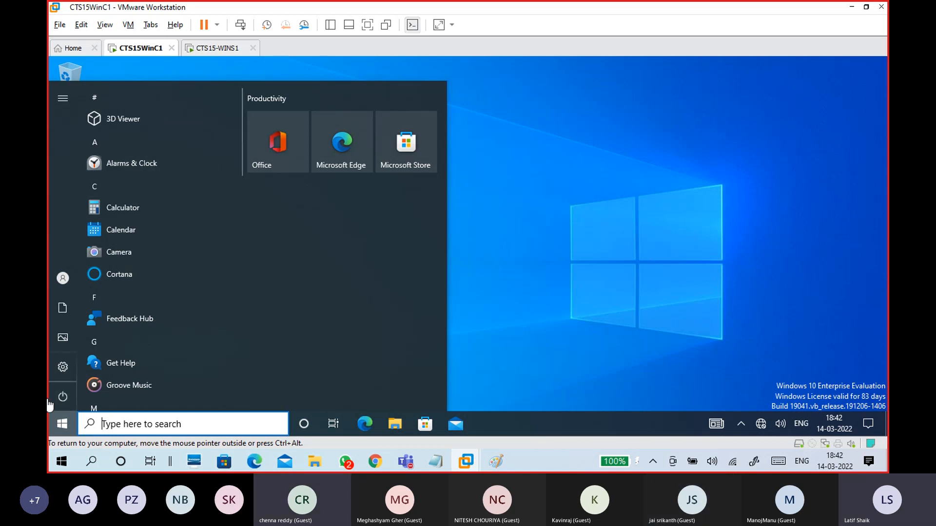
{"action": "left_click", "coordinate": [58, 398]}
{"action": "left_click", "coordinate": [103, 347]}
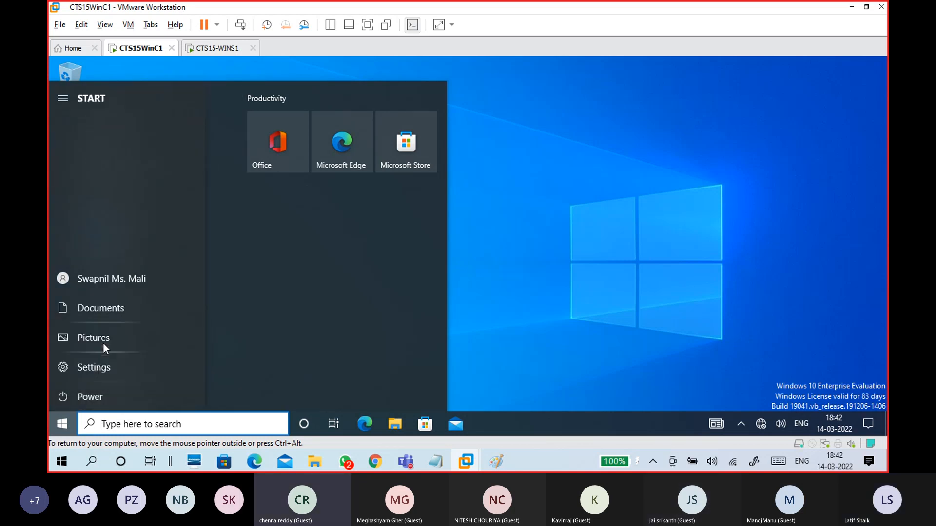
{"action": "left_click", "coordinate": [218, 49]}
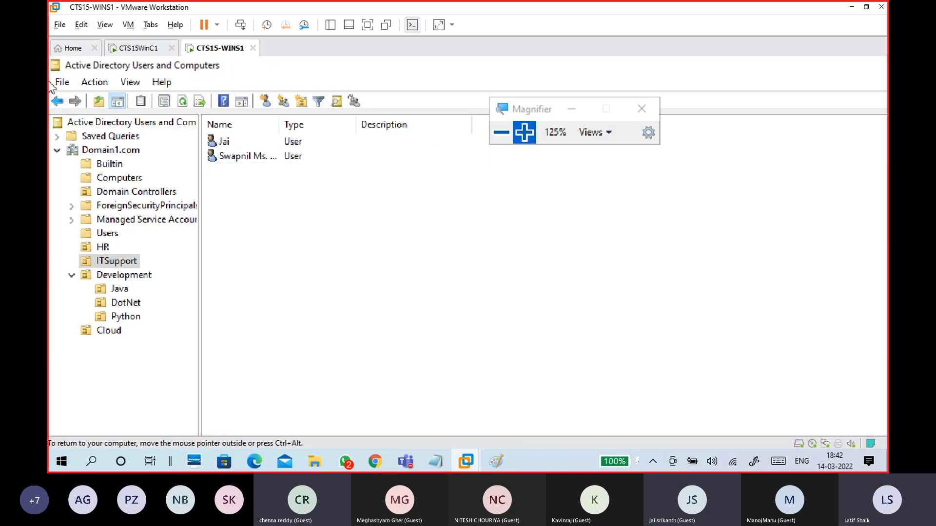
Step: Lower guest Magnifier to 100% and close Active Directory Users and Computers
{"action": "key", "text": "ctrl+alt"}
{"action": "left_click", "coordinate": [482, 155]}
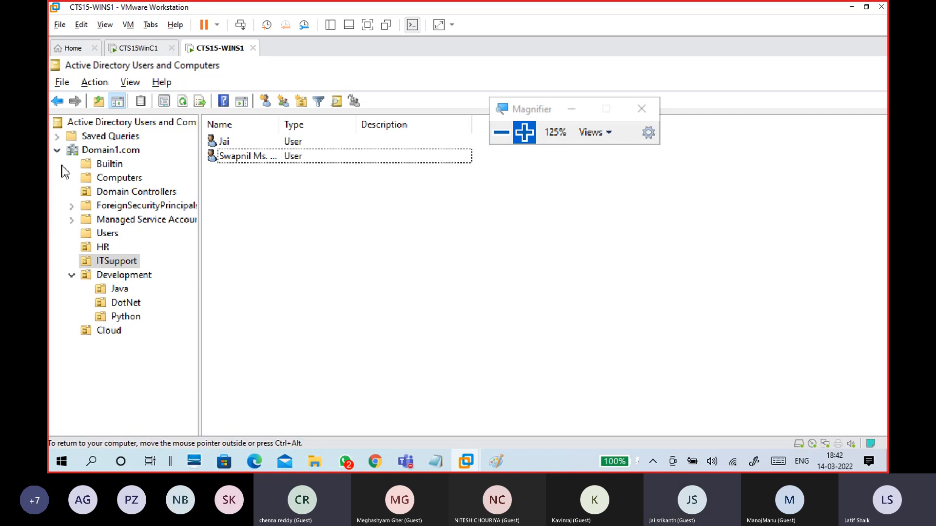
{"action": "left_click", "coordinate": [501, 133]}
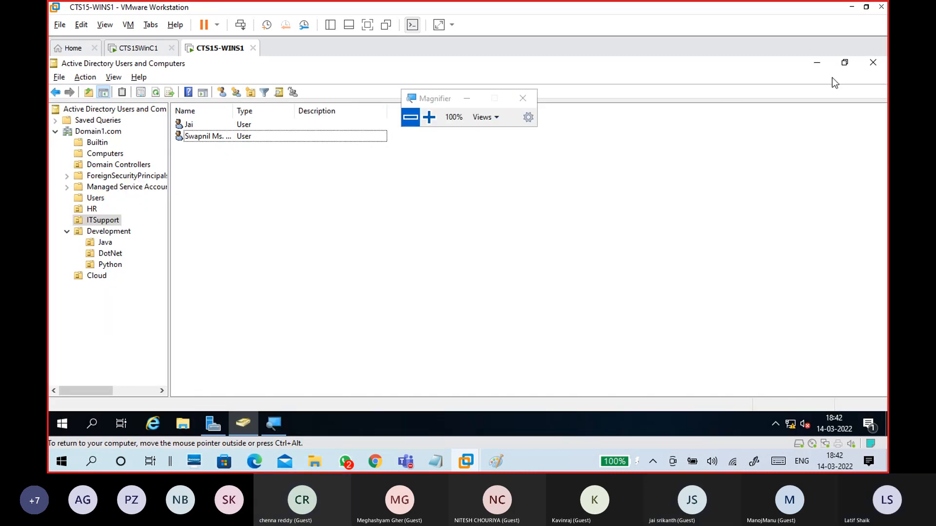
{"action": "left_click", "coordinate": [873, 62]}
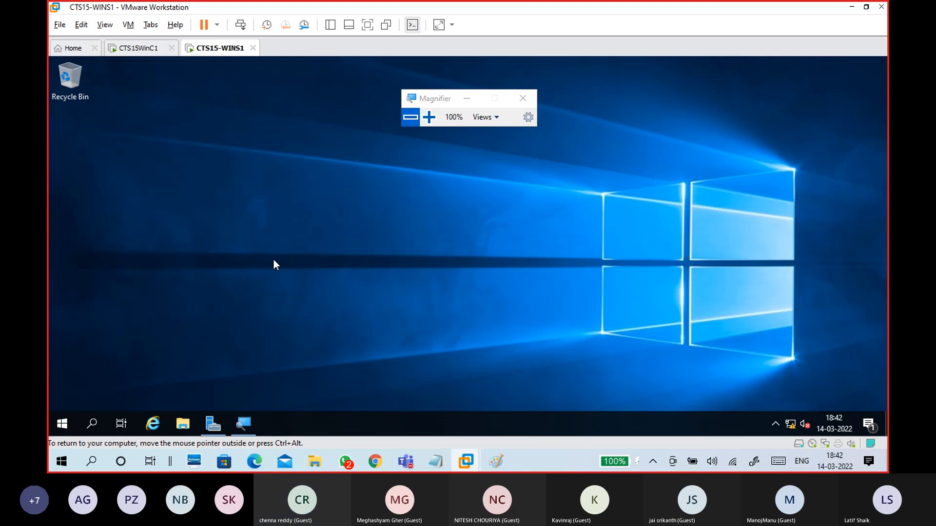
Step: Restore and close Server Manager, then raise Magnifier back to 175%
{"action": "left_click", "coordinate": [204, 431]}
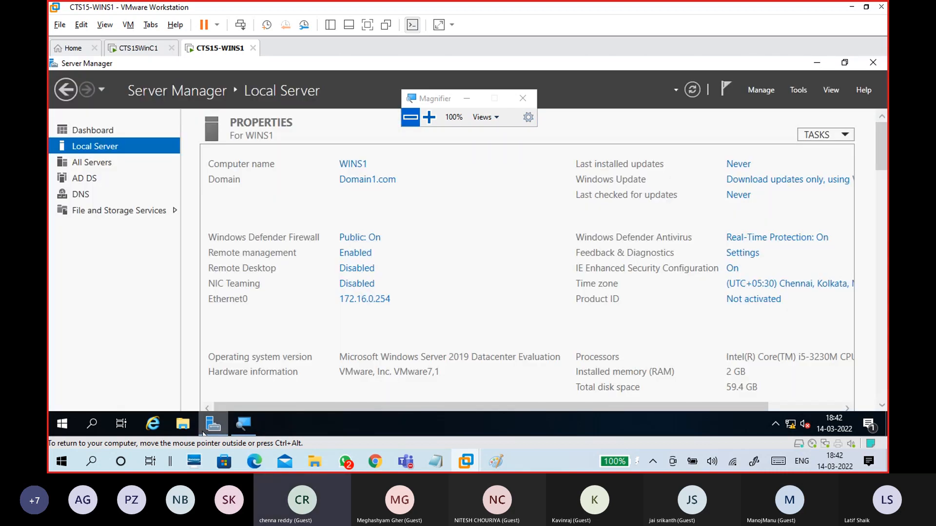
{"action": "left_click", "coordinate": [872, 66]}
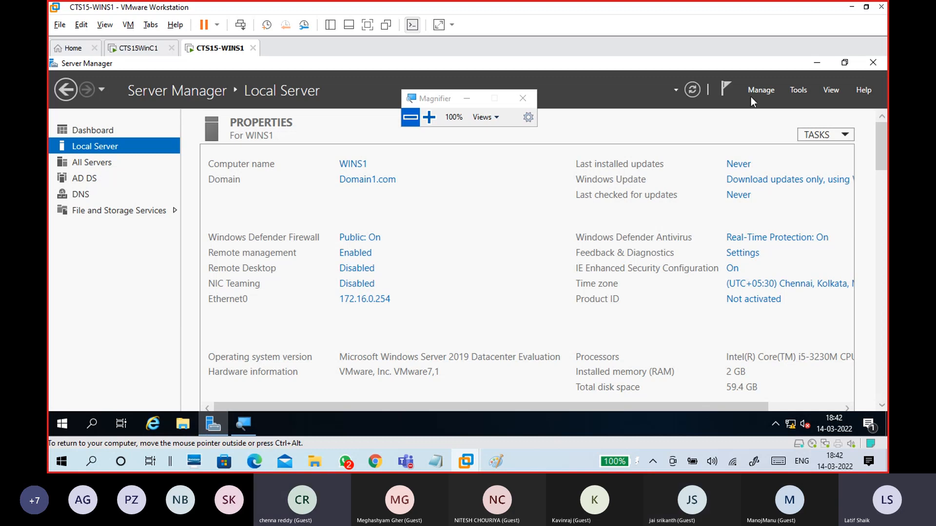
{"action": "left_click", "coordinate": [429, 117]}
{"action": "left_click", "coordinate": [429, 117]}
{"action": "left_click", "coordinate": [430, 117]}
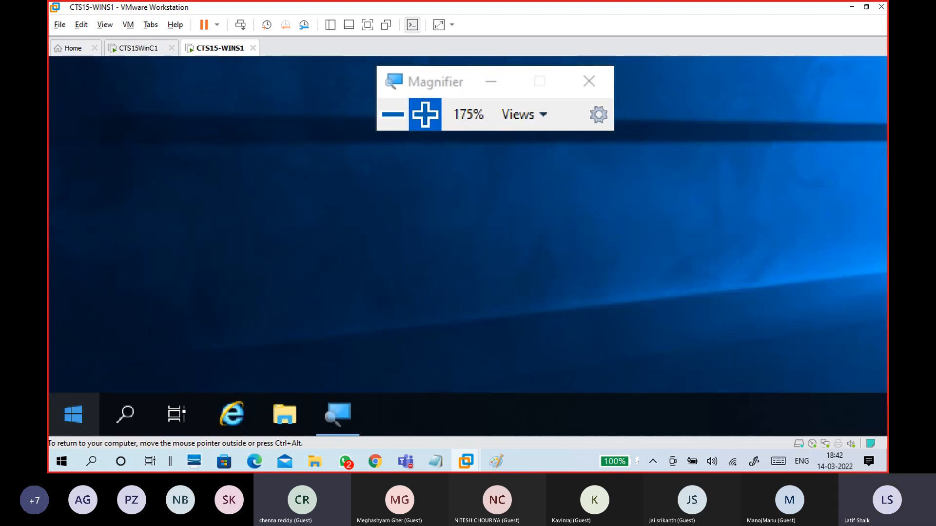
Step: Shut down CTS15-WINS1 with Other (Unplanned) as the reason and continue
{"action": "left_click", "coordinate": [73, 427]}
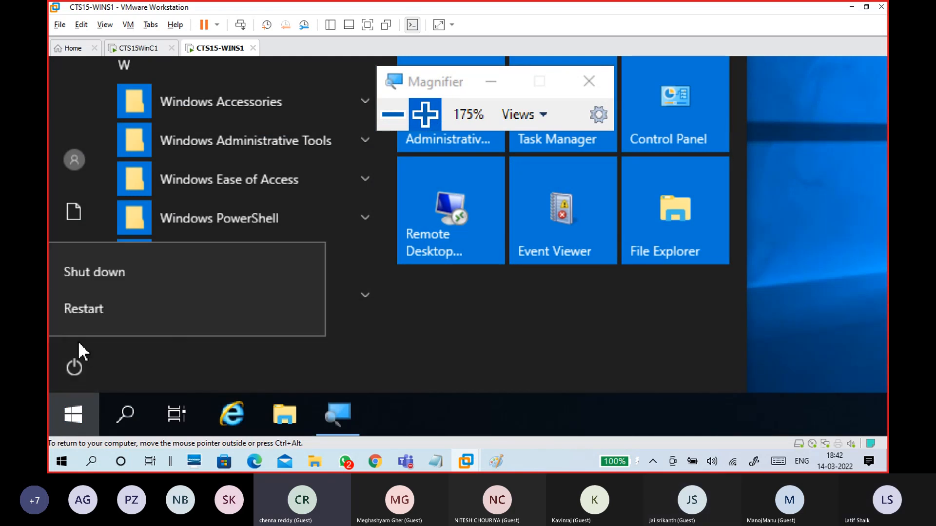
{"action": "left_click", "coordinate": [100, 270]}
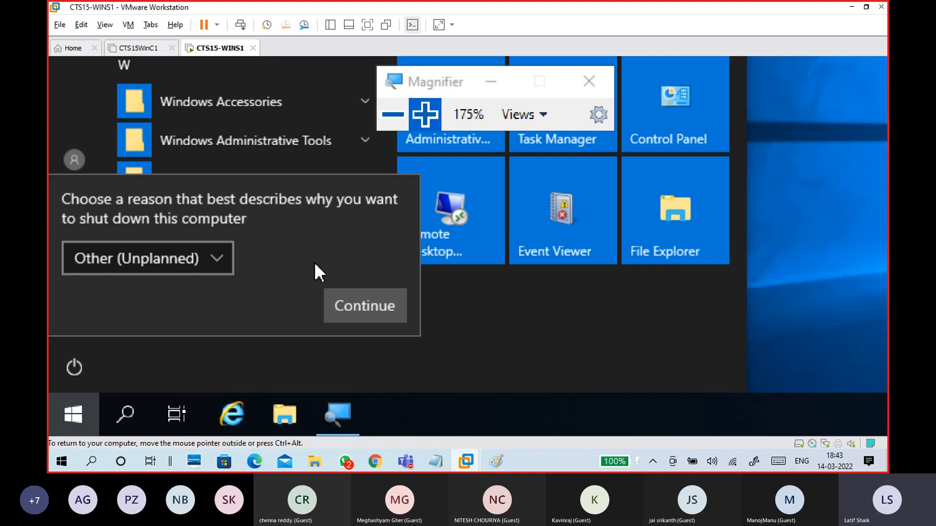
{"action": "left_click", "coordinate": [215, 269]}
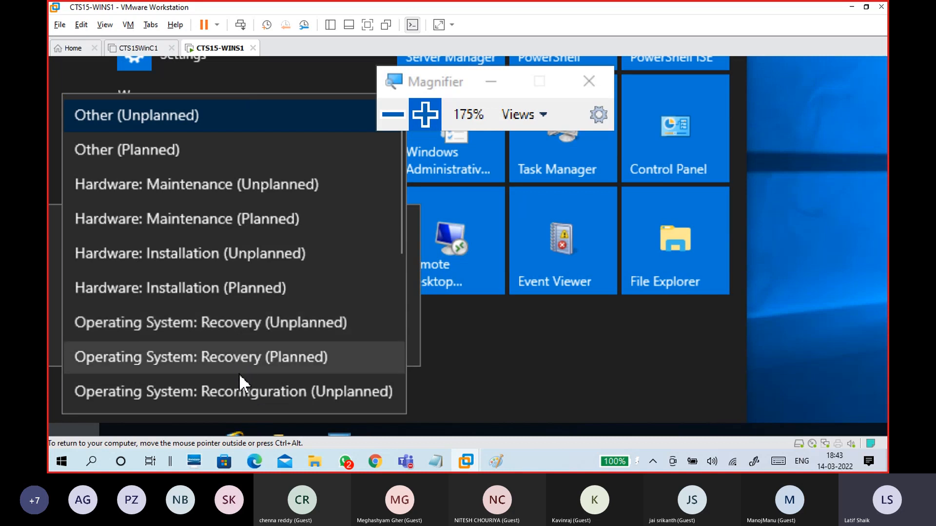
{"action": "scroll", "coordinate": [237, 288], "scroll_direction": "down", "scroll_amount": 1}
{"action": "scroll", "coordinate": [241, 364], "scroll_direction": "down", "scroll_amount": 1}
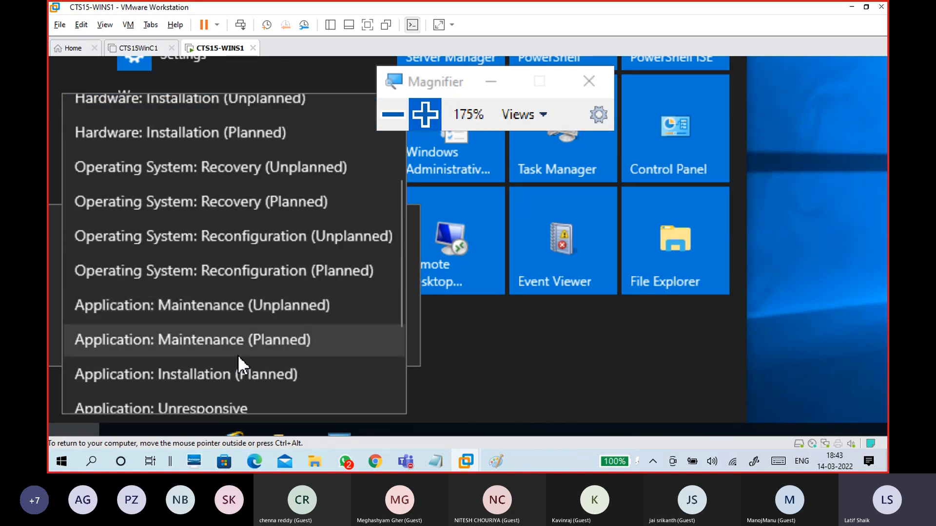
{"action": "scroll", "coordinate": [247, 378], "scroll_direction": "down", "scroll_amount": 1}
{"action": "scroll", "coordinate": [247, 395], "scroll_direction": "down", "scroll_amount": 1}
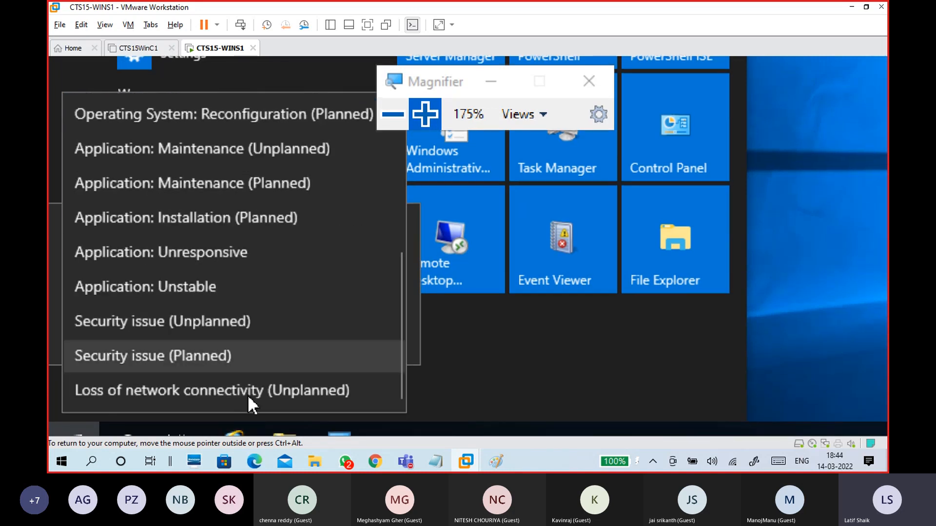
{"action": "scroll", "coordinate": [255, 322], "scroll_direction": "up", "scroll_amount": 4}
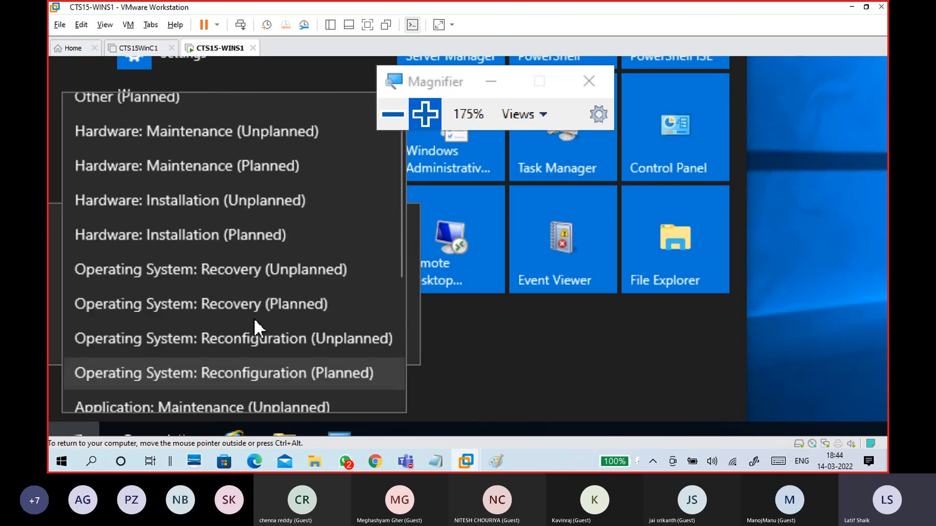
{"action": "left_click", "coordinate": [48, 249]}
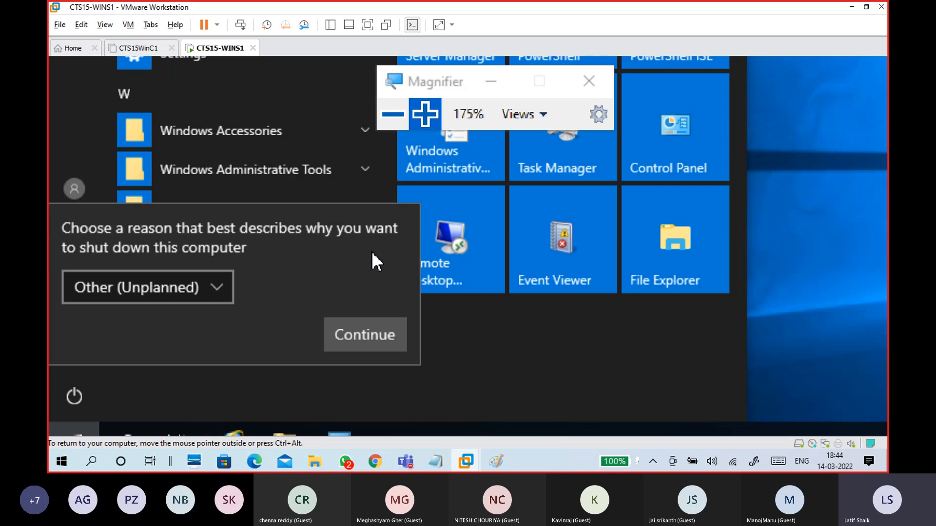
{"action": "left_click", "coordinate": [369, 334]}
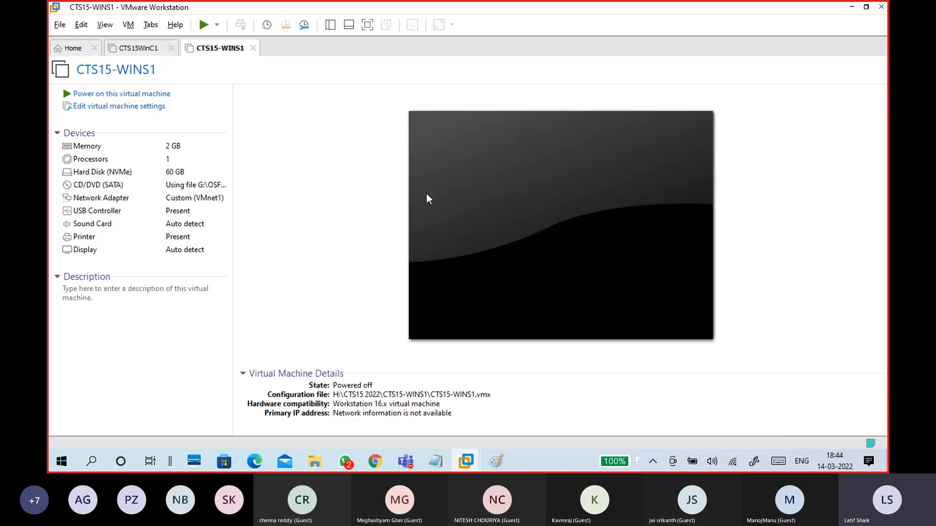
Step: Close the CTS15-WINS1 and CTS15WinC1 tabs and minimise VMware Workstation
{"action": "key", "text": "alt"}
{"action": "left_click", "coordinate": [253, 47]}
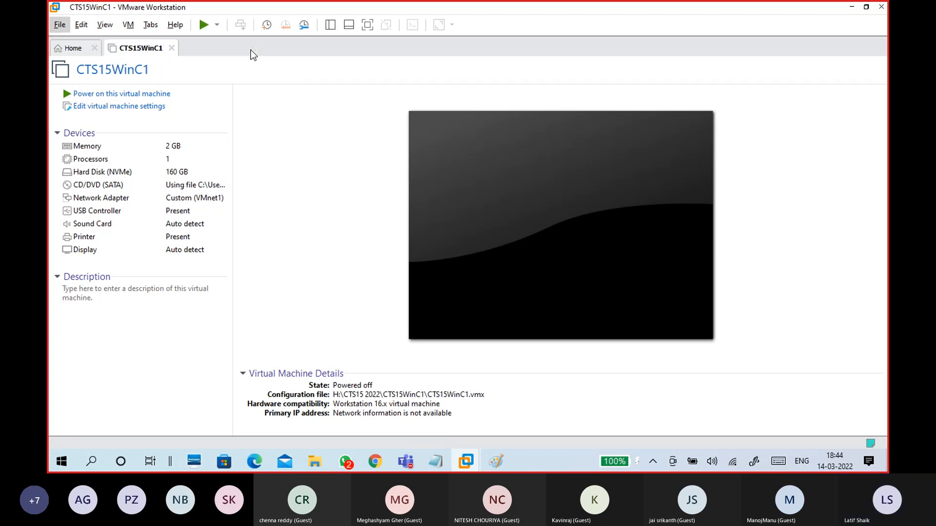
{"action": "left_click", "coordinate": [171, 48]}
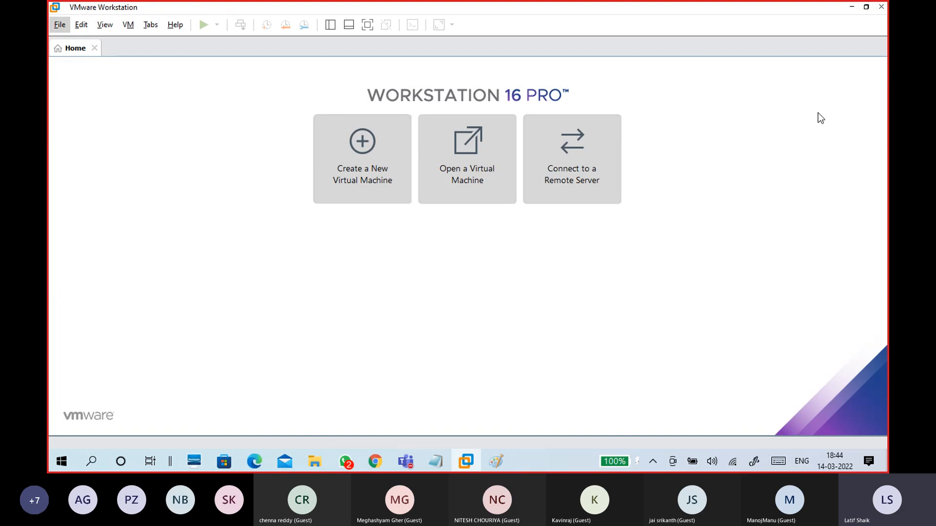
{"action": "left_click", "coordinate": [851, 8]}
Step: Delete the blank lines below the UPN in Notepad, then show the CTS Classes Test 1 meeting's More actions
{"action": "left_click", "coordinate": [457, 279]}
{"action": "key", "text": "Delete"}
{"action": "key", "text": "Delete"}
{"action": "key", "text": "Delete"}
{"action": "key", "text": "Delete"}
{"action": "key", "text": "Delete"}
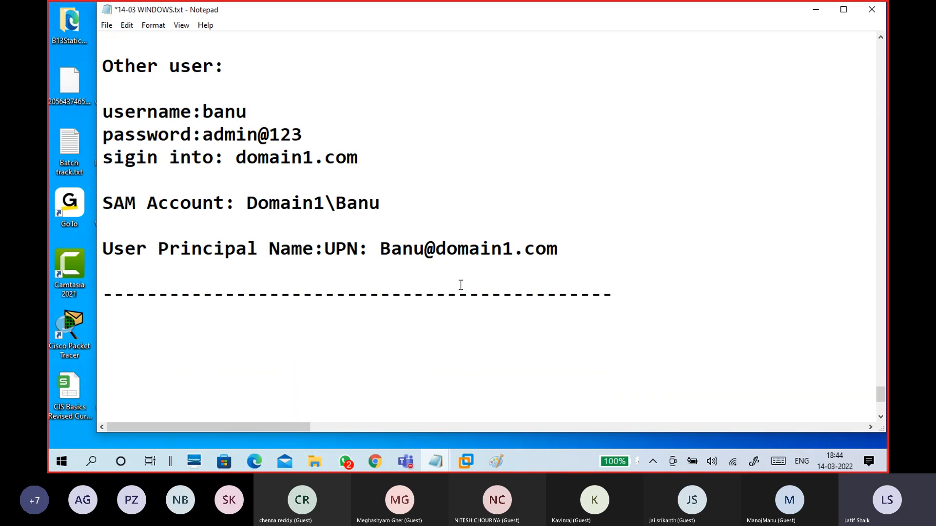
{"action": "scroll", "coordinate": [461, 284], "scroll_direction": "up", "scroll_amount": 2}
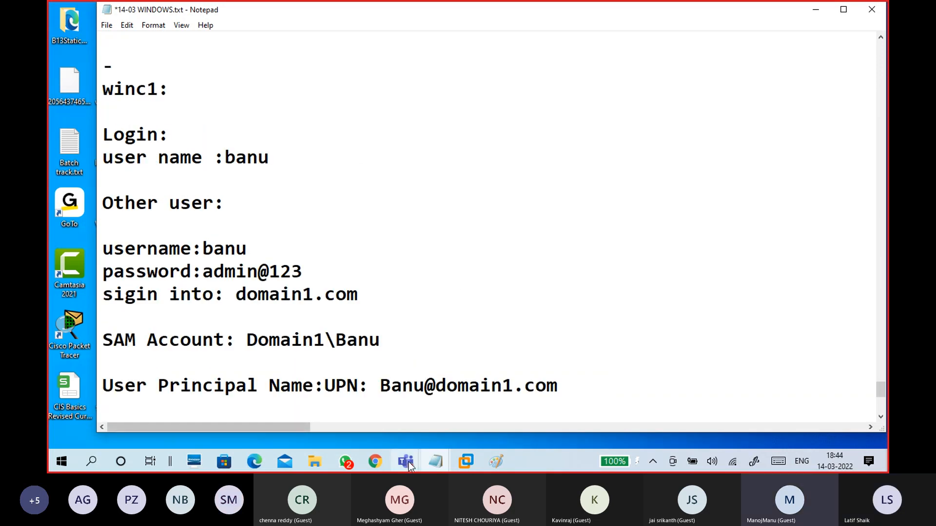
{"action": "mouse_move", "coordinate": [409, 462]}
{"action": "left_click", "coordinate": [421, 416]}
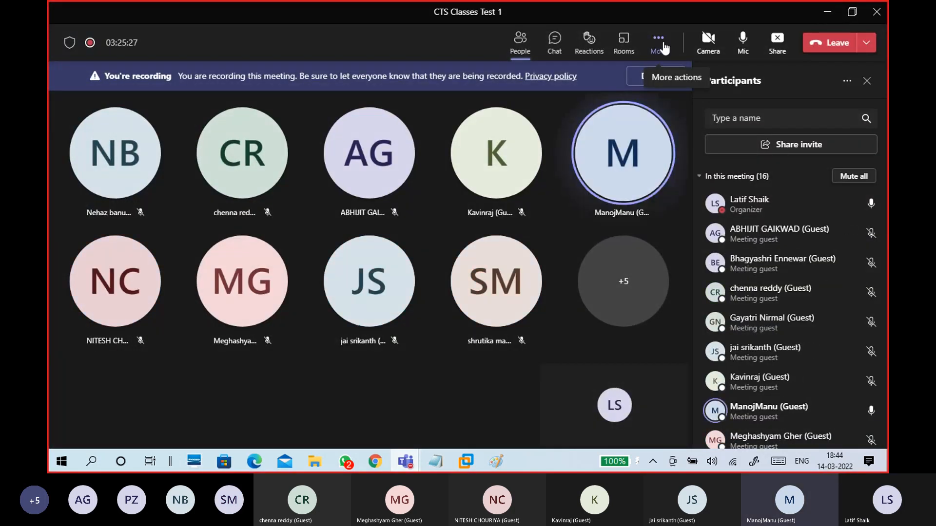
{"action": "left_click", "coordinate": [663, 48]}
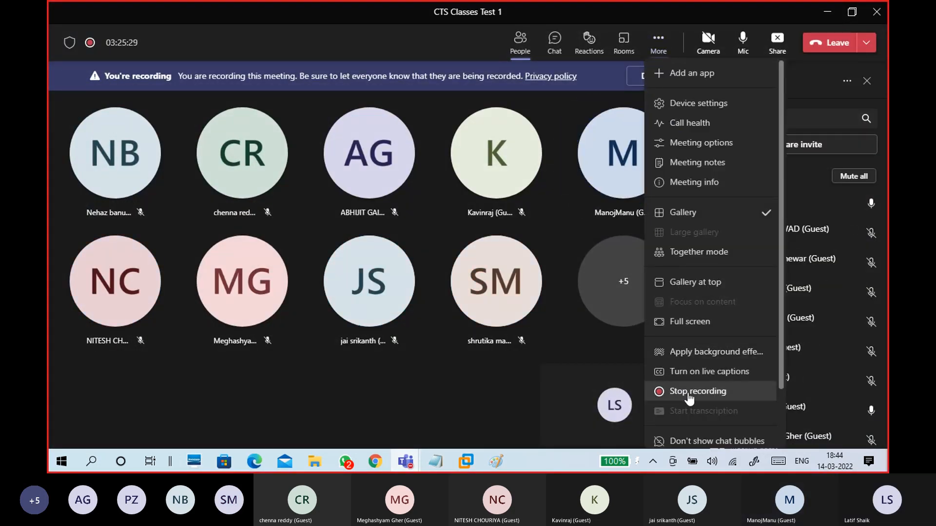